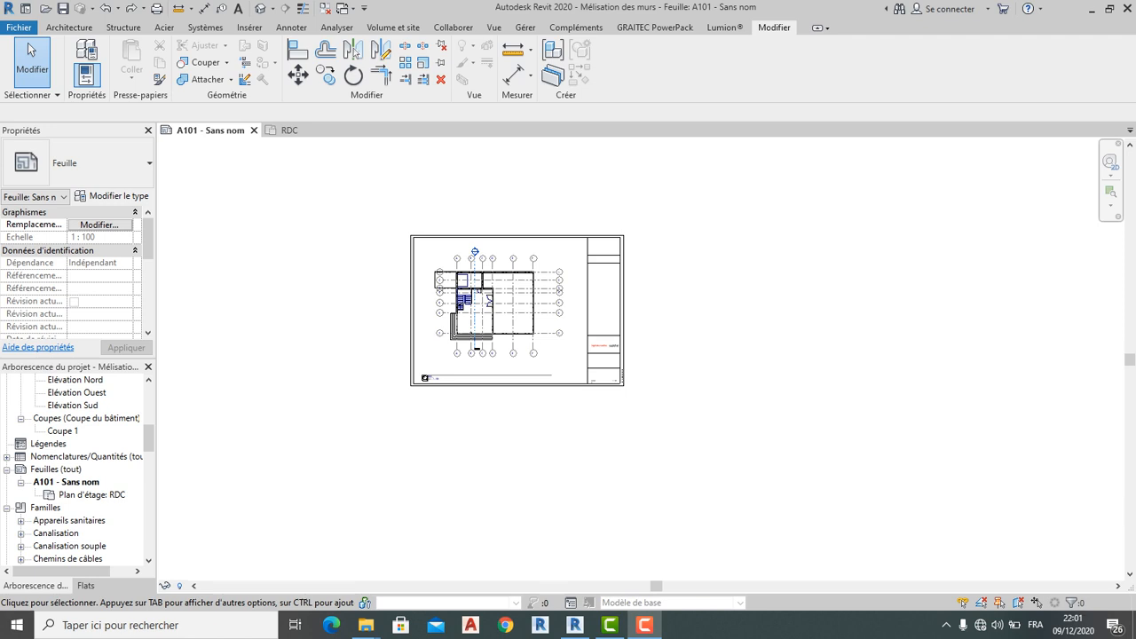
# Scroll the Project Browser to the floor plans and open the Etage 1 plan
pyautogui.scroll(4, 461, 257)
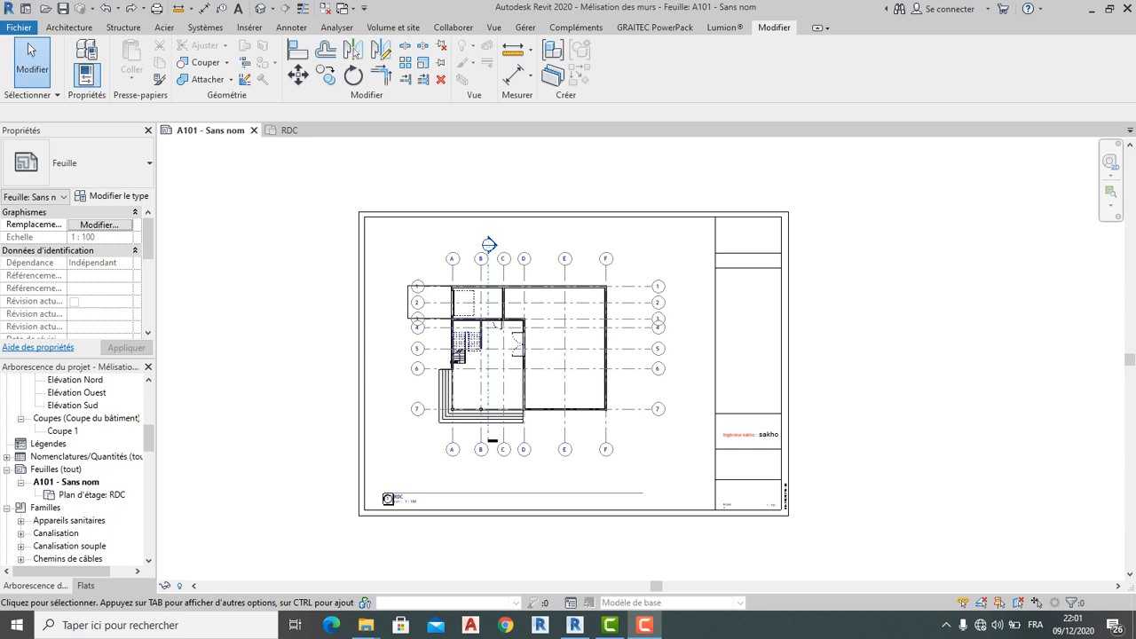
pyautogui.scroll(8, 60, 417)
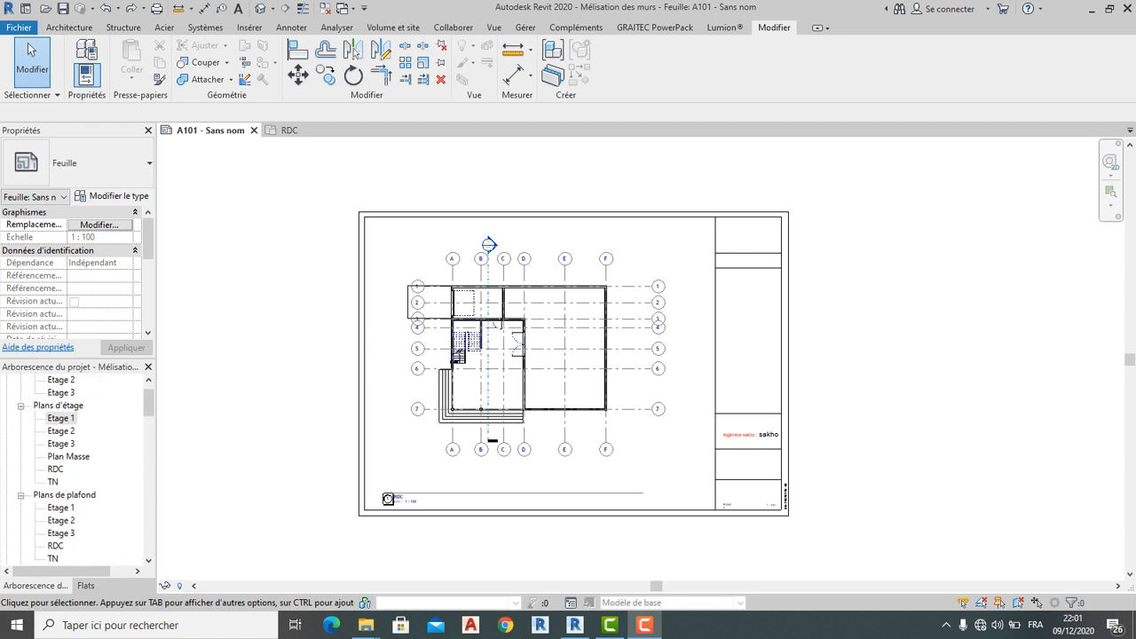
pyautogui.doubleClick(60, 417)
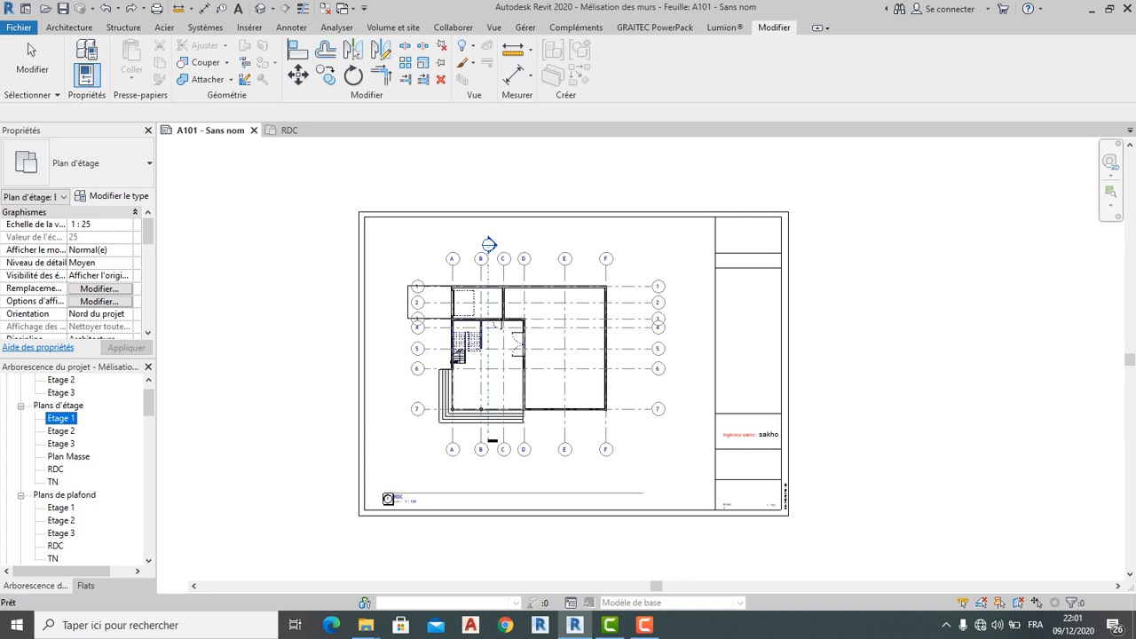
# Change the Etage 1 plan's view scale from 1 : 25 to 1 : 100
pyautogui.scroll(5, 549, 480)
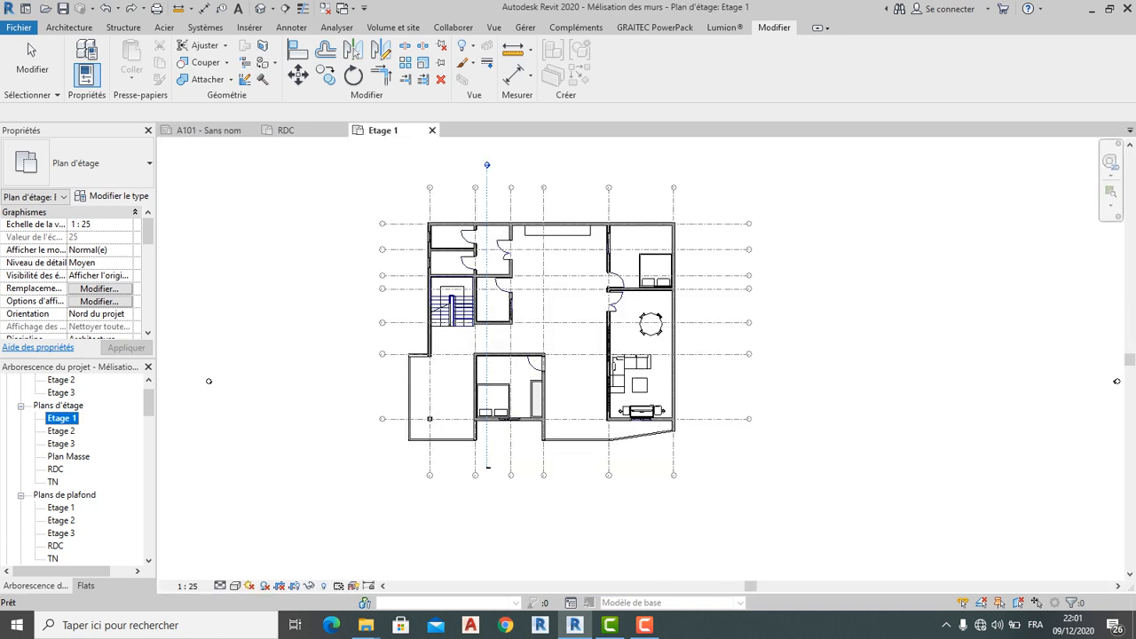
pyautogui.click(187, 586)
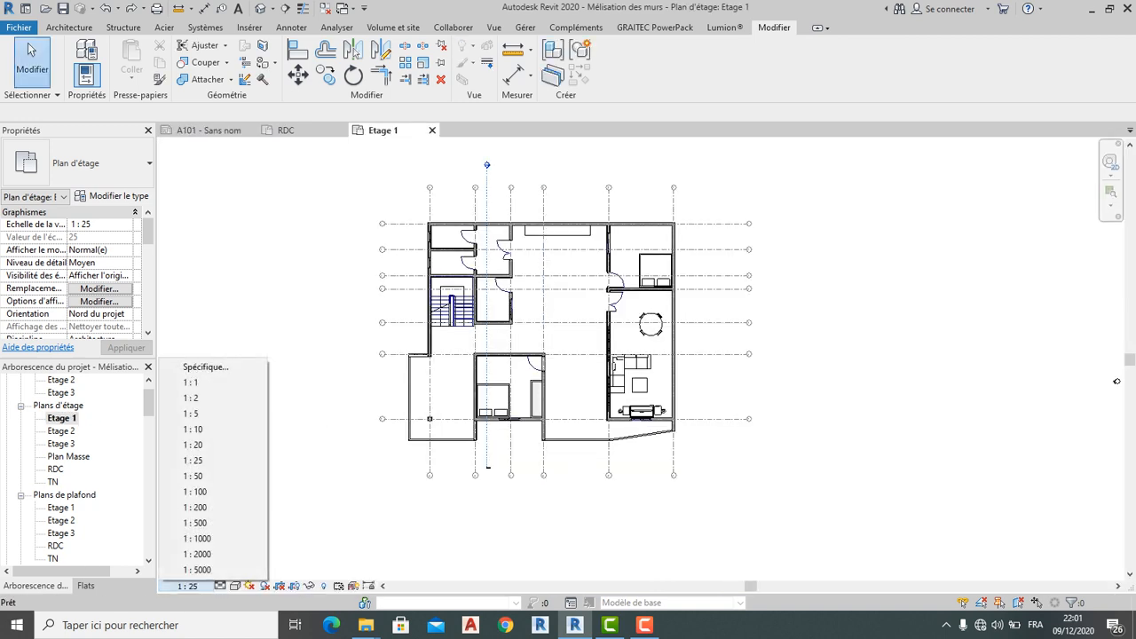
pyautogui.click(194, 491)
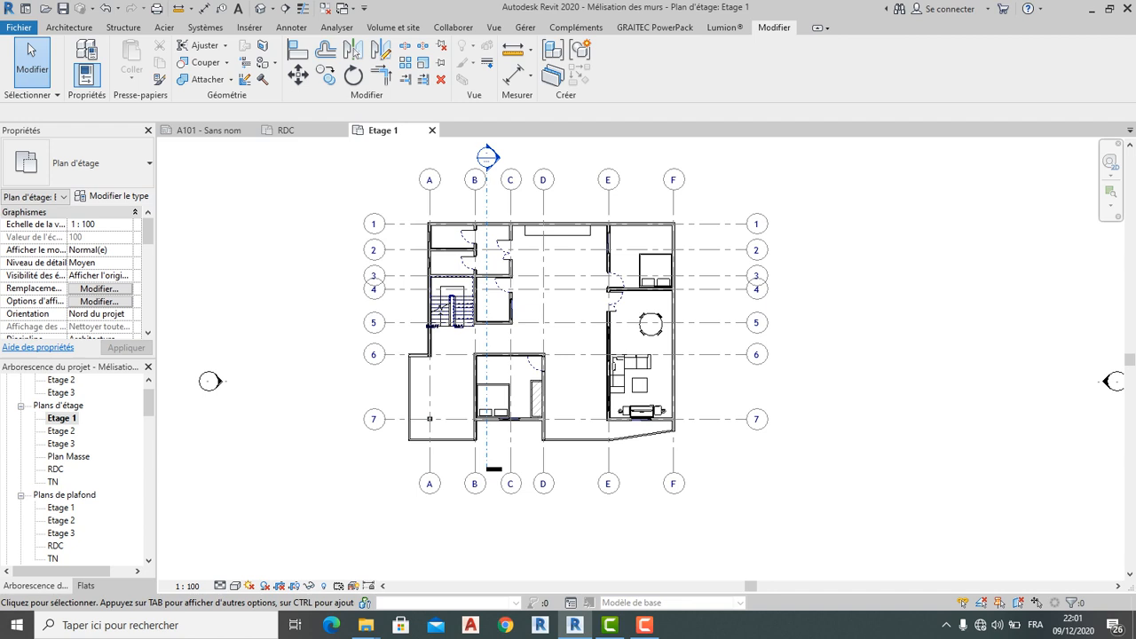
pyautogui.scroll(-2, 444, 404)
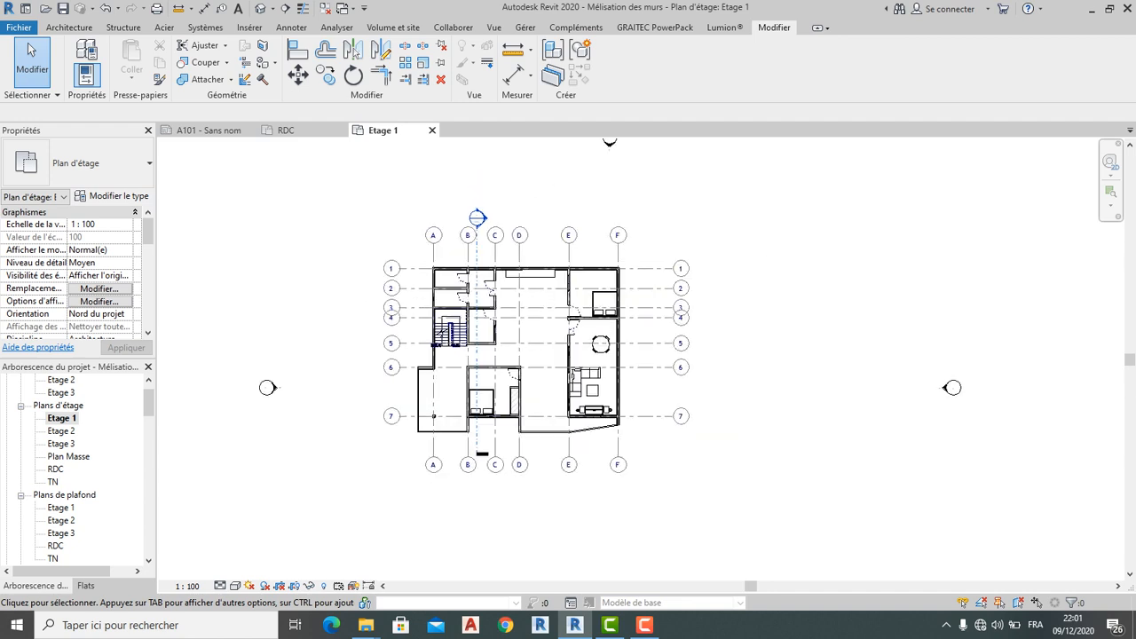
pyautogui.scroll(-2, 525, 480)
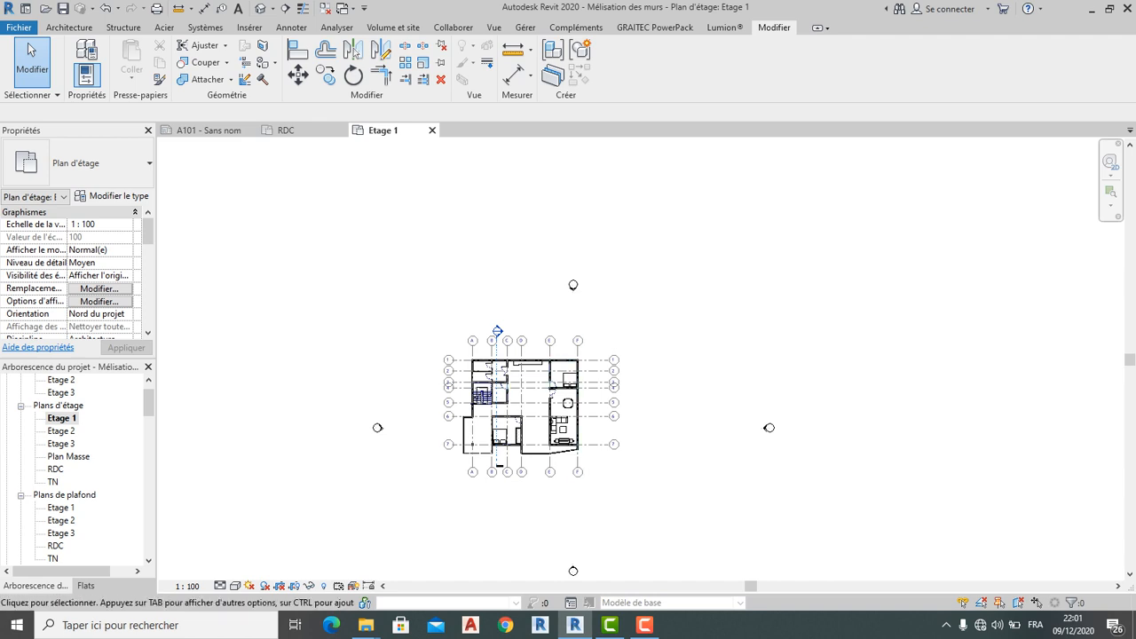
pyautogui.scroll(-2, 141, 470)
pyautogui.scroll(-1, 158, 470)
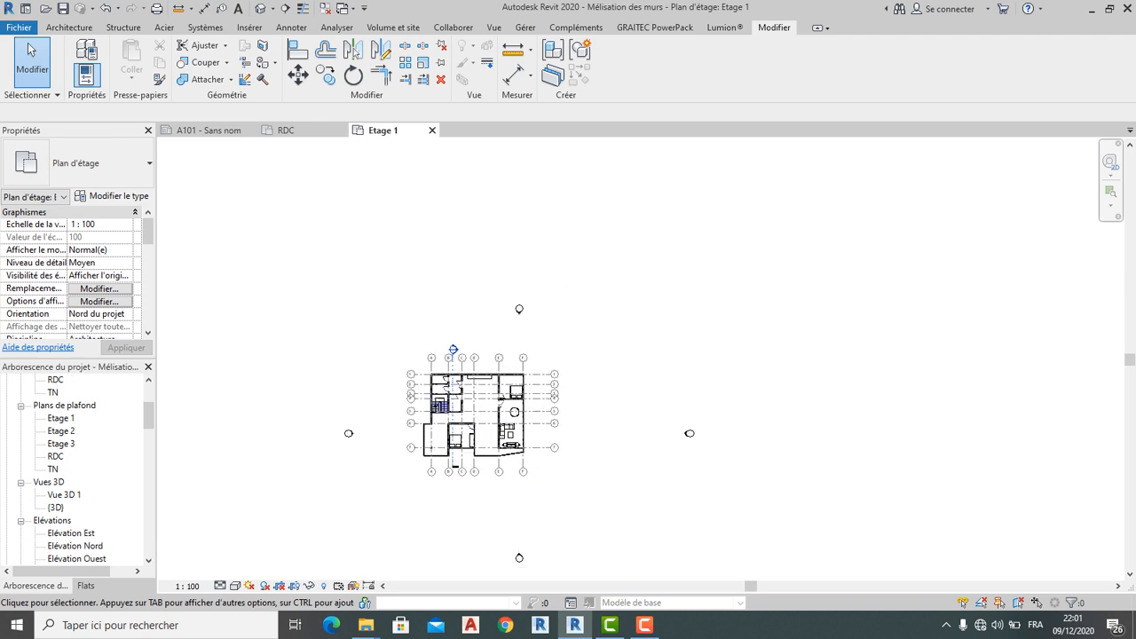
pyautogui.scroll(-5, 79, 471)
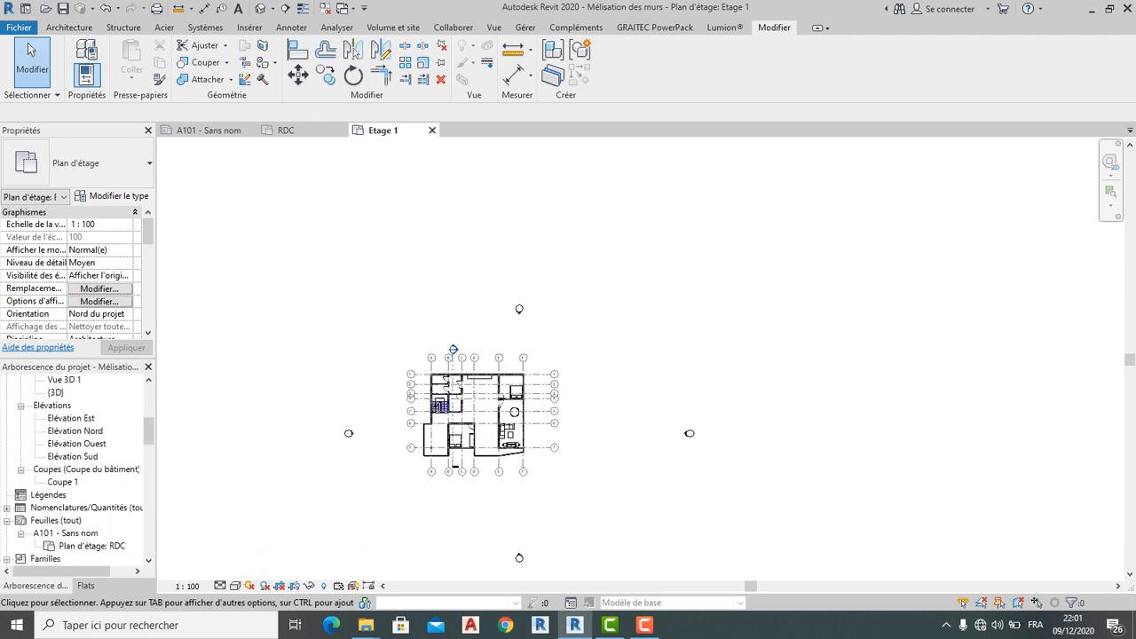
# Create a new sheet from Feuilles (tout) using the A3 title block
pyautogui.click(40, 456)
pyautogui.rightClick(37, 455)
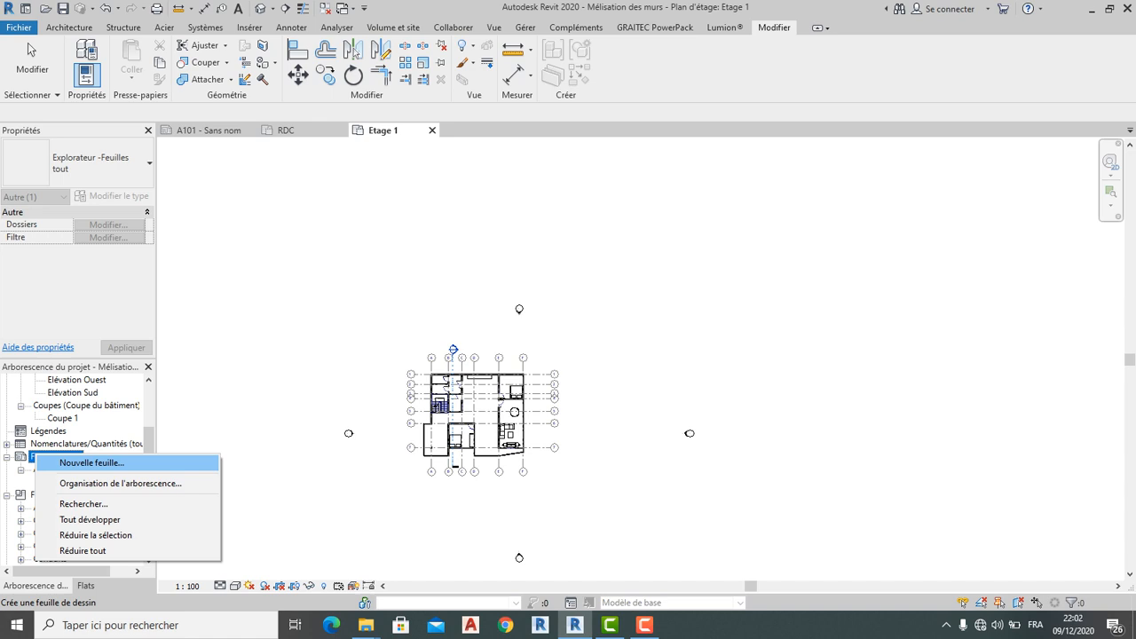
pyautogui.click(91, 462)
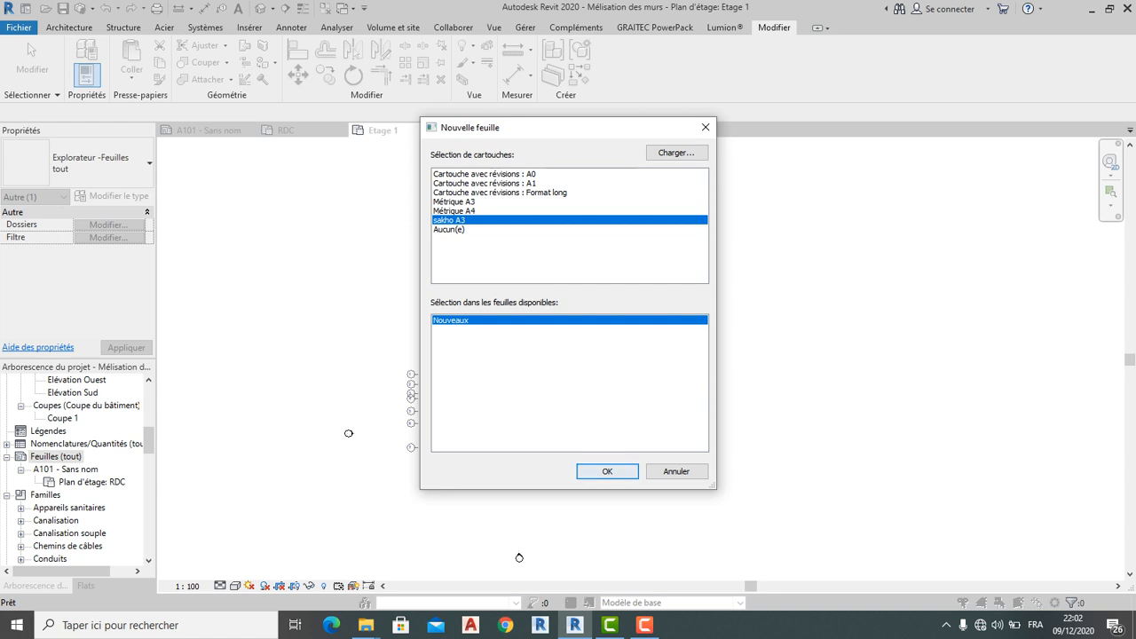
pyautogui.click(606, 471)
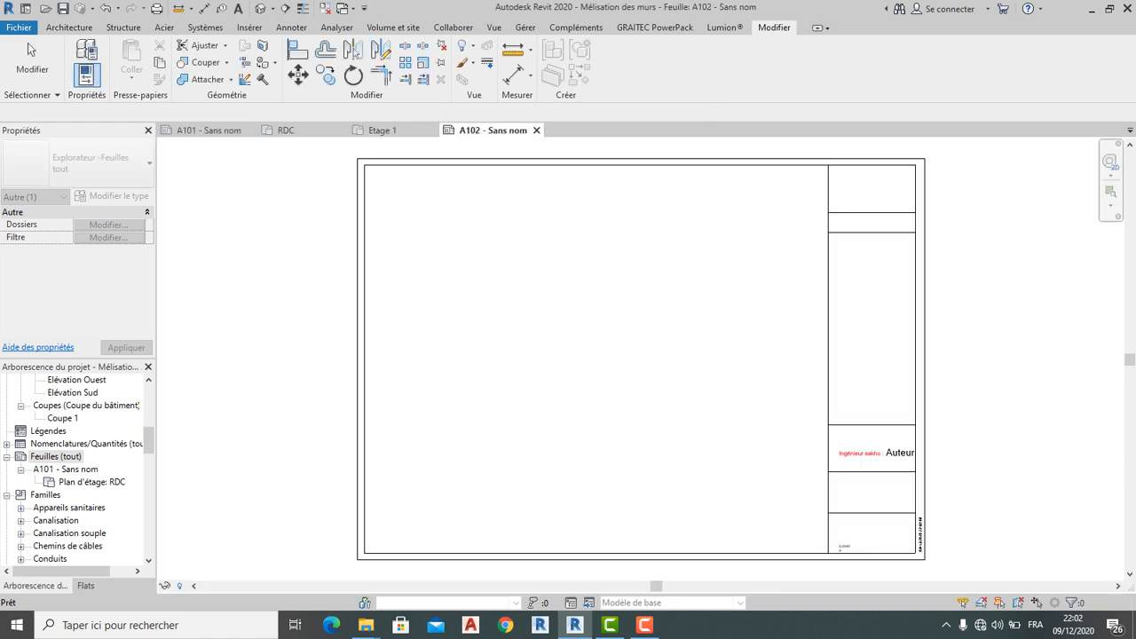
# Return to sheet A102 and pick the Etage 1 plan in the Project Browser for placement
pyautogui.scroll(7, 76, 471)
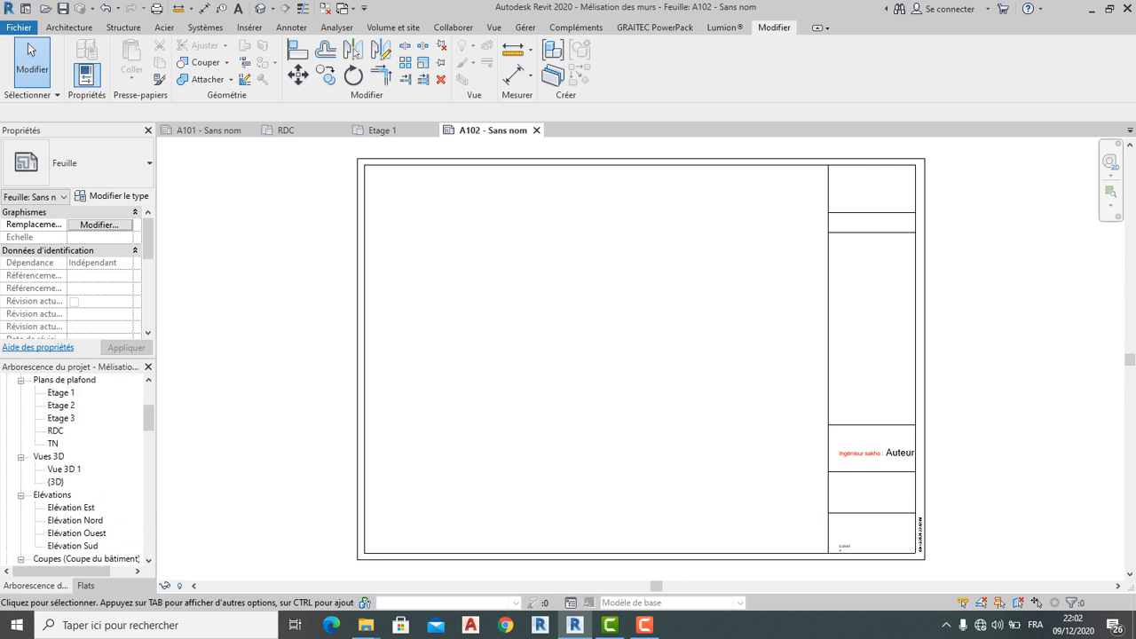
pyautogui.scroll(1, 75, 470)
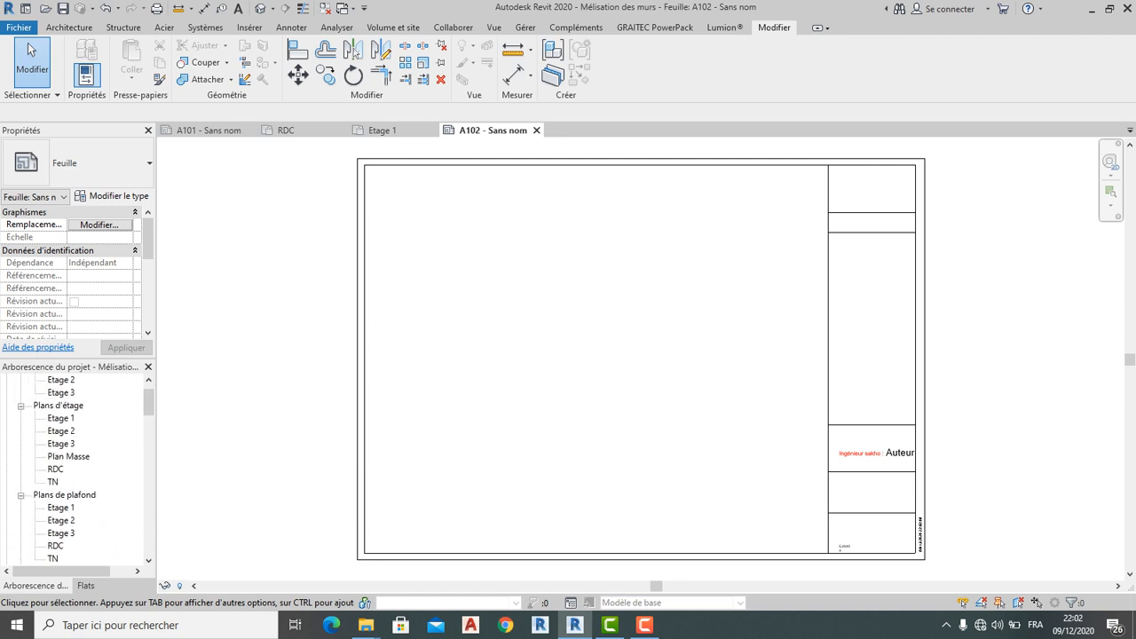
pyautogui.doubleClick(60, 418)
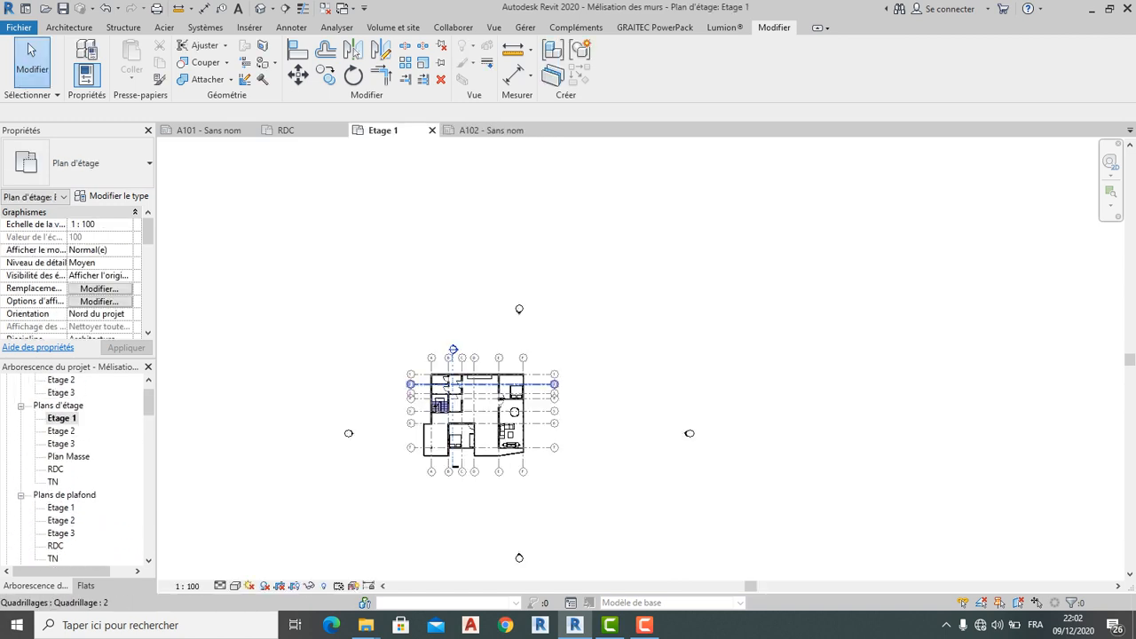
pyautogui.click(491, 130)
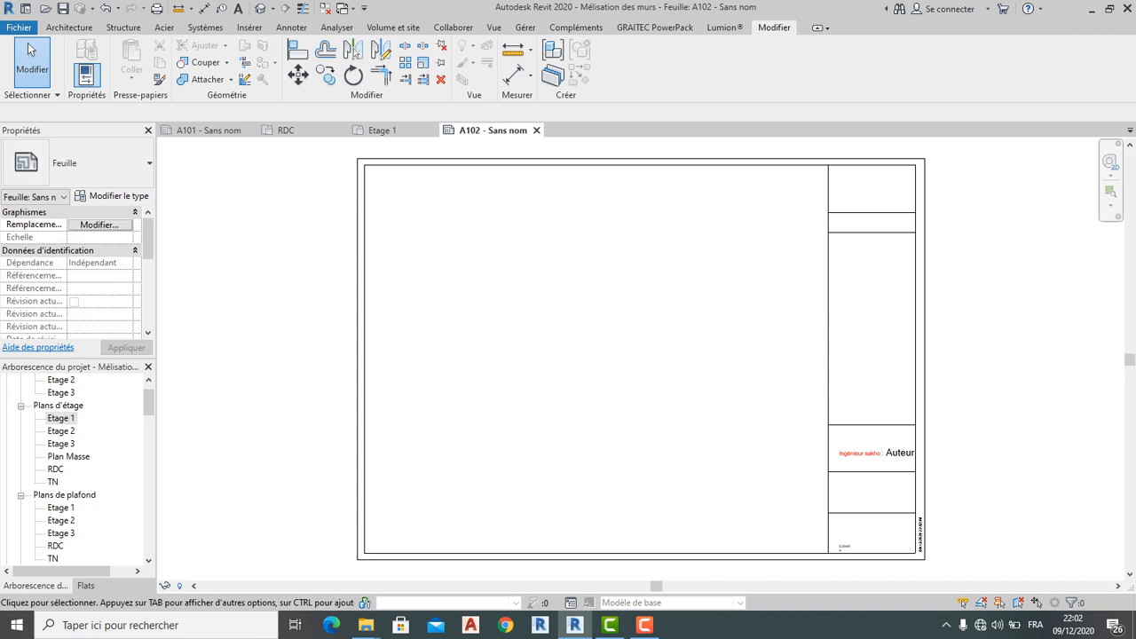
pyautogui.click(60, 418)
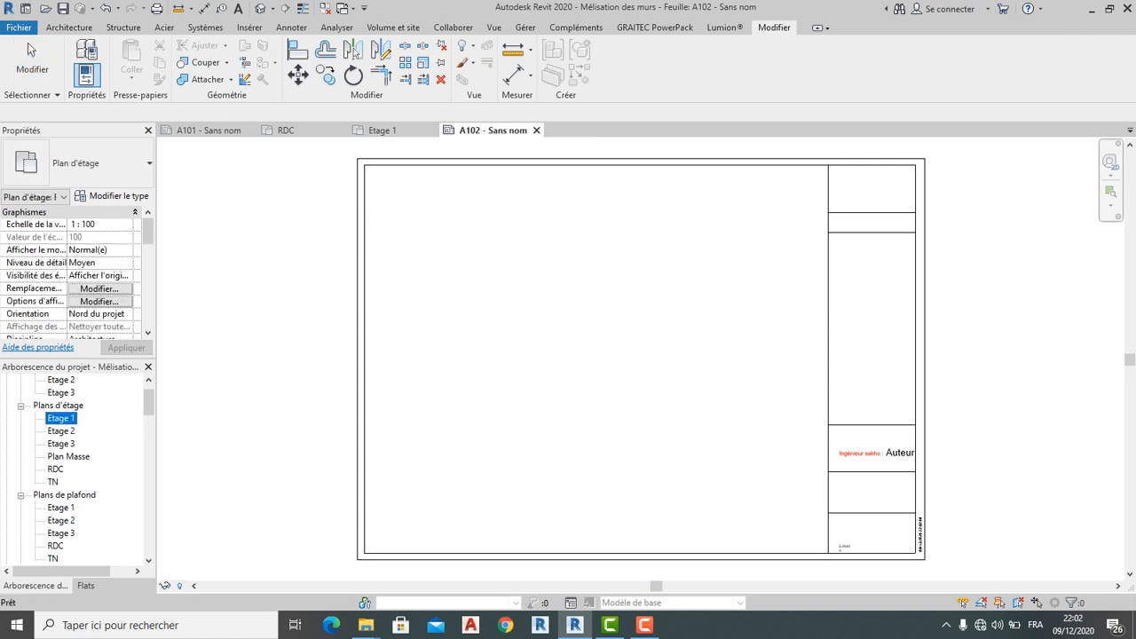
# Place the Etage 1 plan as a viewport inside sheet A102's title block
pyautogui.moveTo(61, 418); pyautogui.dragTo(529, 355)
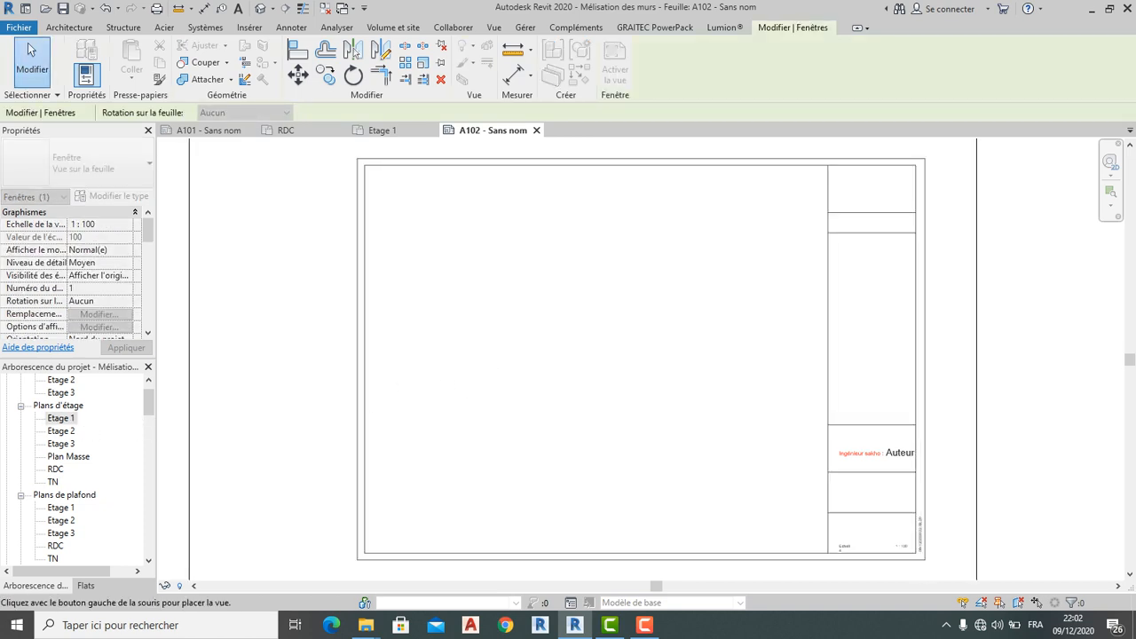
pyautogui.click(509, 292)
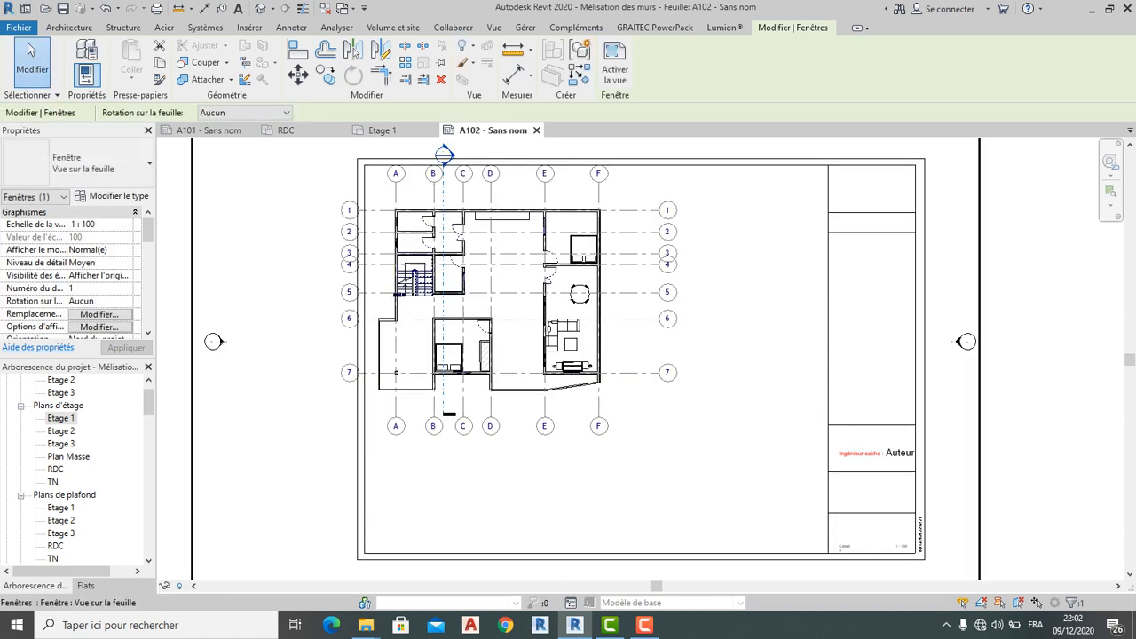
pyautogui.scroll(-5, 372, 369)
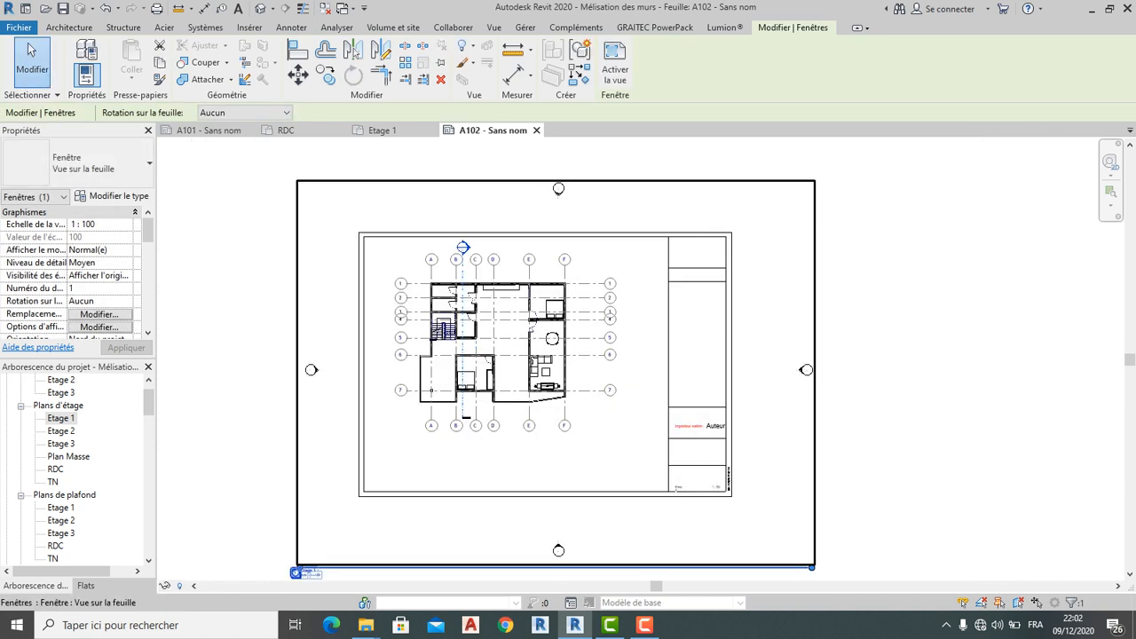
pyautogui.click(301, 366)
pyautogui.scroll(3, 426, 343)
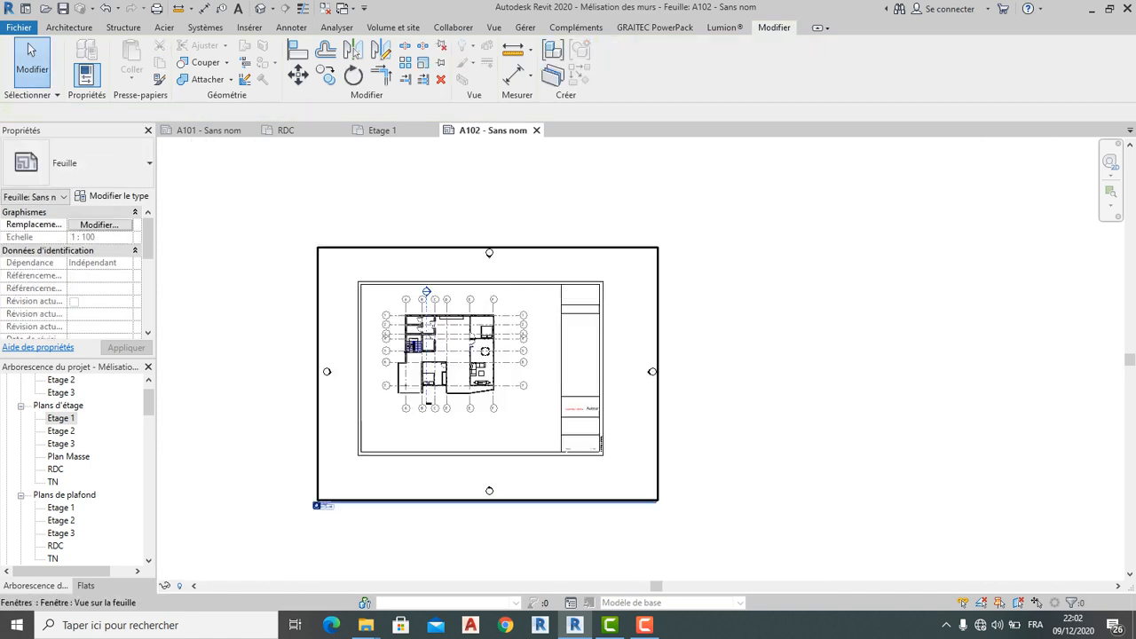
pyautogui.moveTo(294, 561); pyautogui.dragTo(279, 478, button='middle')
pyautogui.scroll(3, 279, 478)
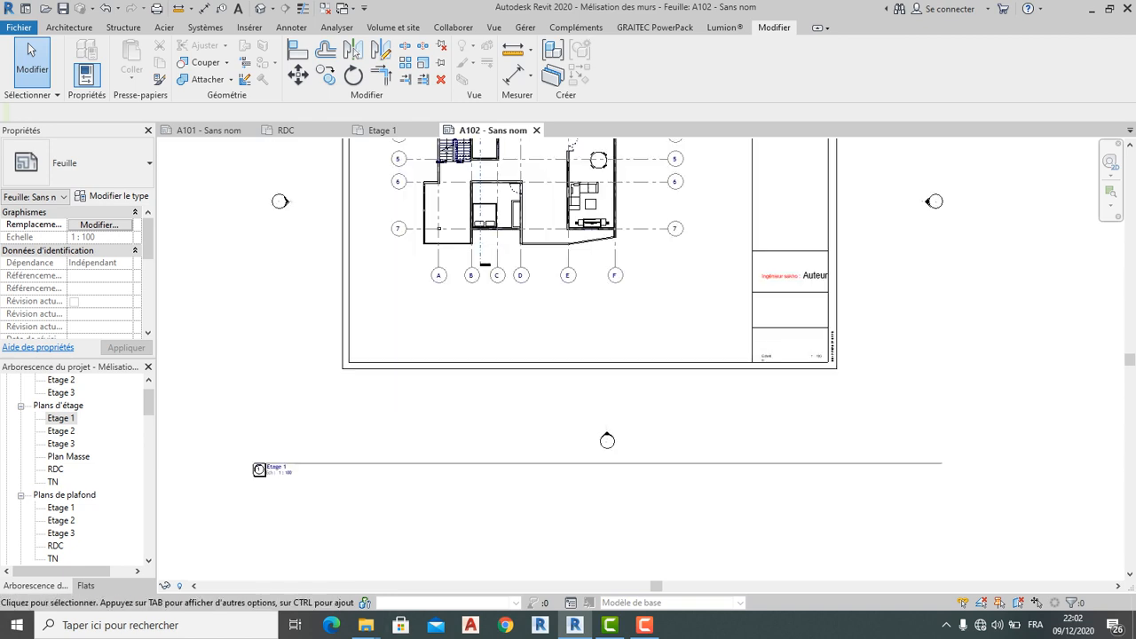
pyautogui.scroll(-2, 824, 401)
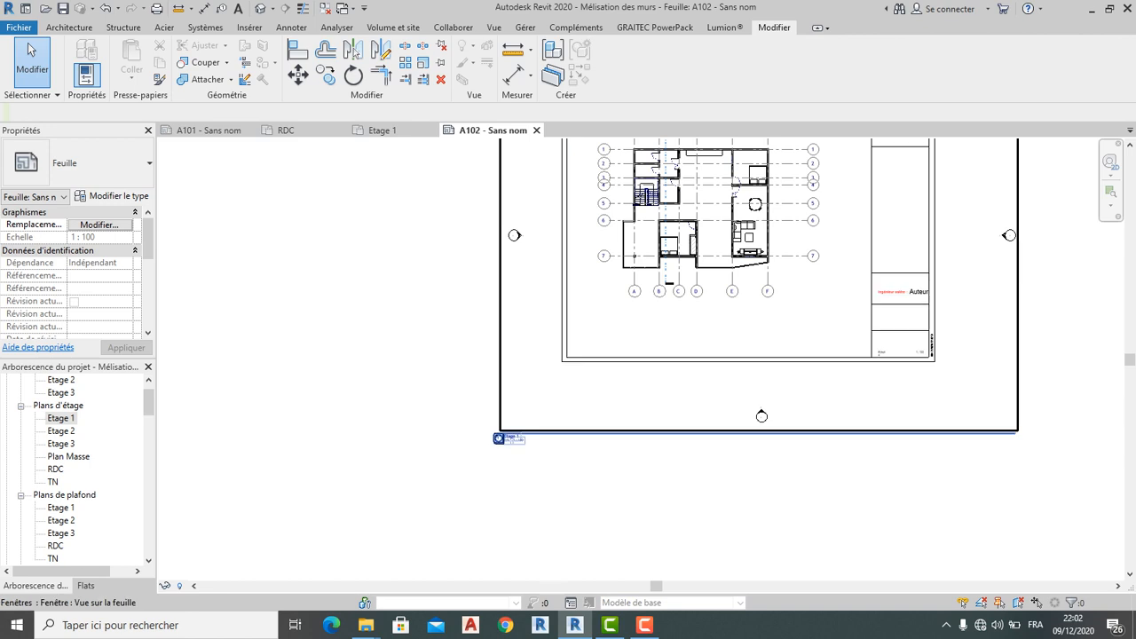
# Shorten the Etage 1 viewport title line and move the title up beneath the plan
pyautogui.click(818, 343)
pyautogui.moveTo(1015, 433); pyautogui.dragTo(826, 433)
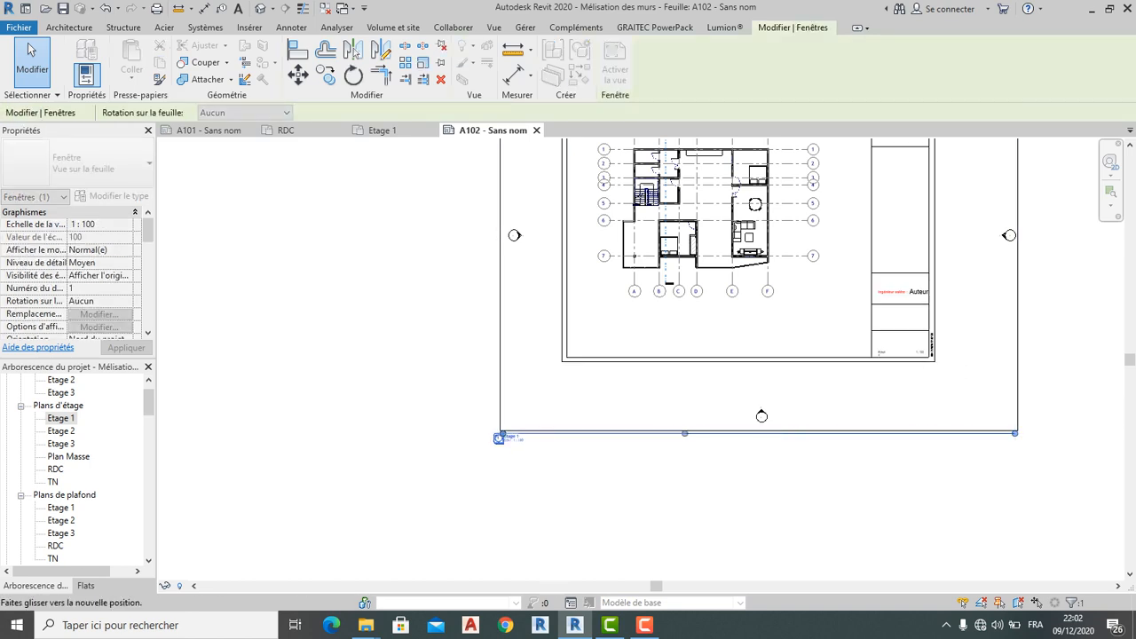
pyautogui.moveTo(729, 433); pyautogui.dragTo(696, 433)
pyautogui.click(701, 484)
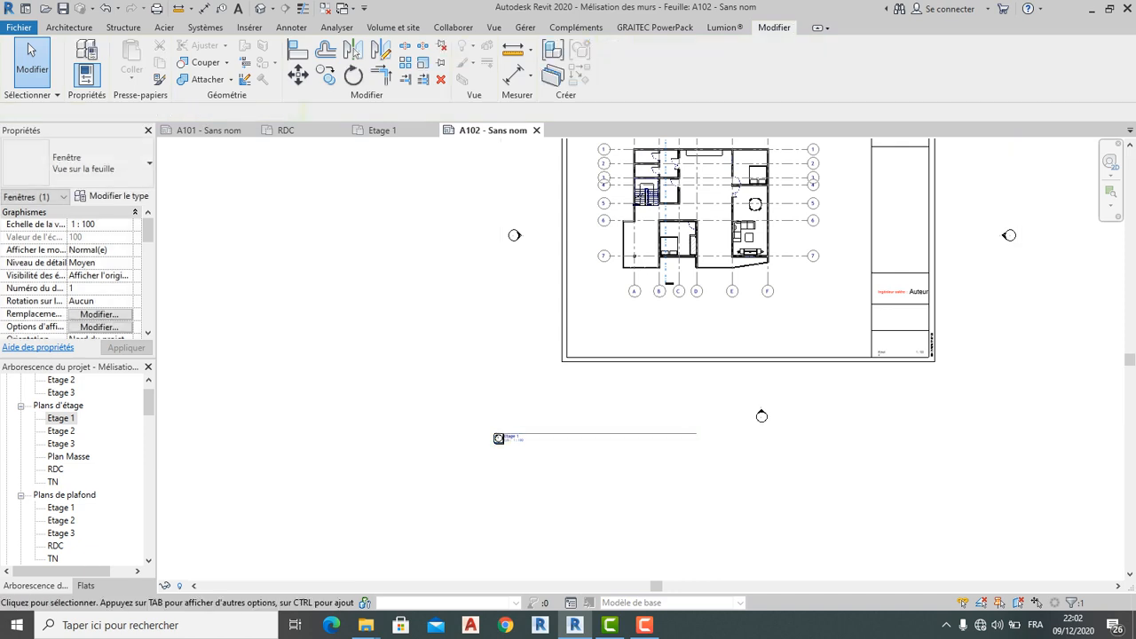
pyautogui.click(499, 438)
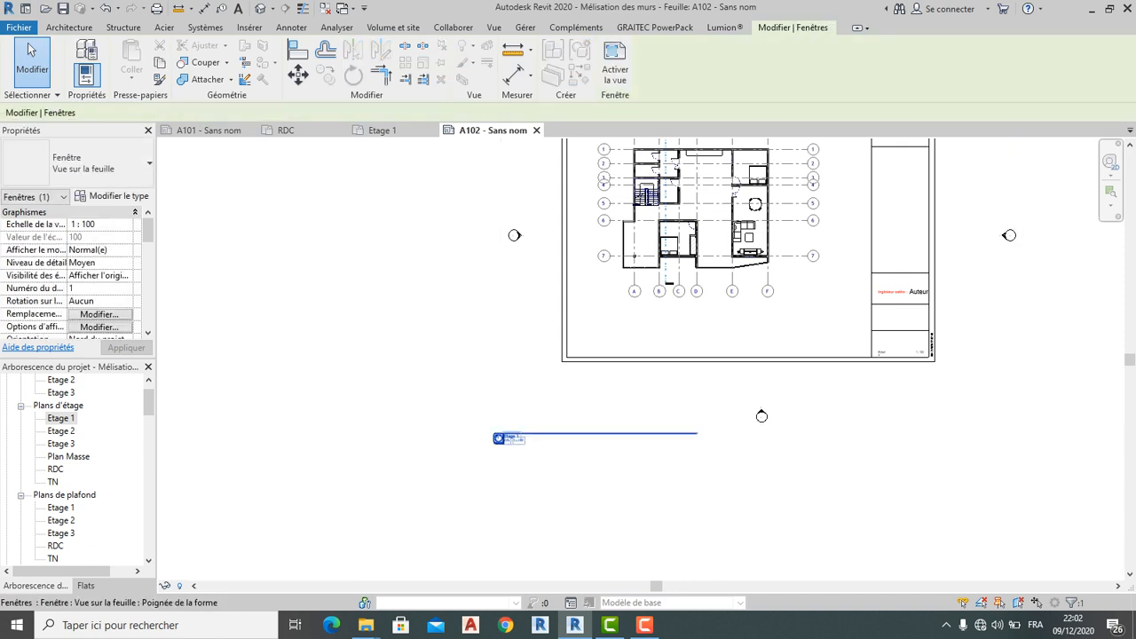
pyautogui.moveTo(500, 437); pyautogui.dragTo(197, 361)
pyautogui.click(638, 442)
pyautogui.scroll(-2, 641, 438)
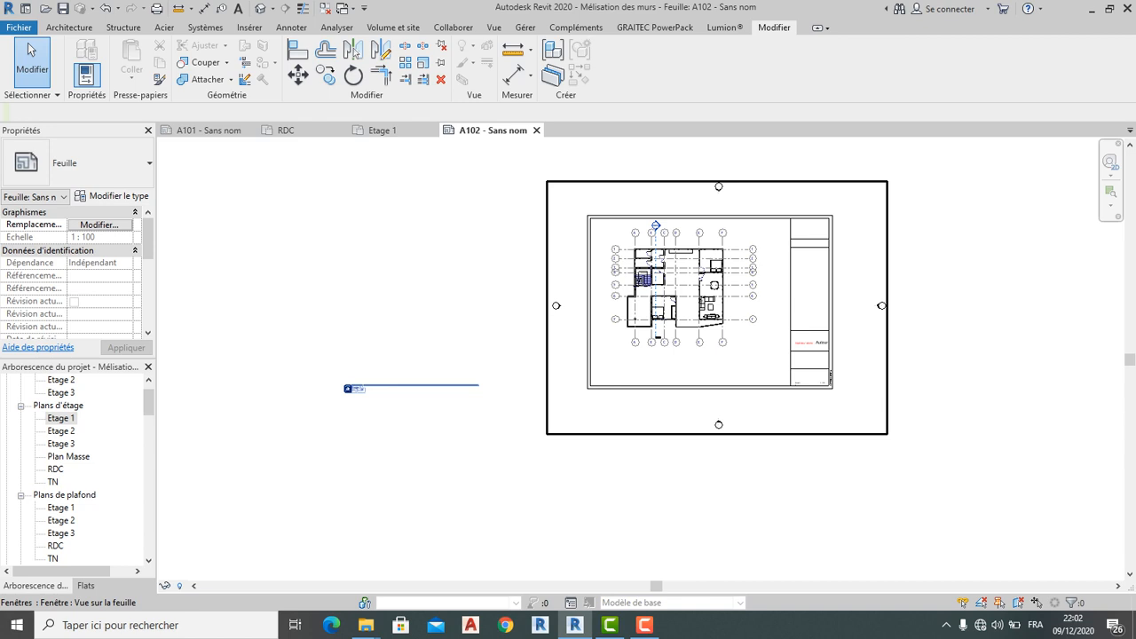
pyautogui.moveTo(641, 438); pyautogui.dragTo(628, 455, button='middle')
pyautogui.scroll(3, 676, 295)
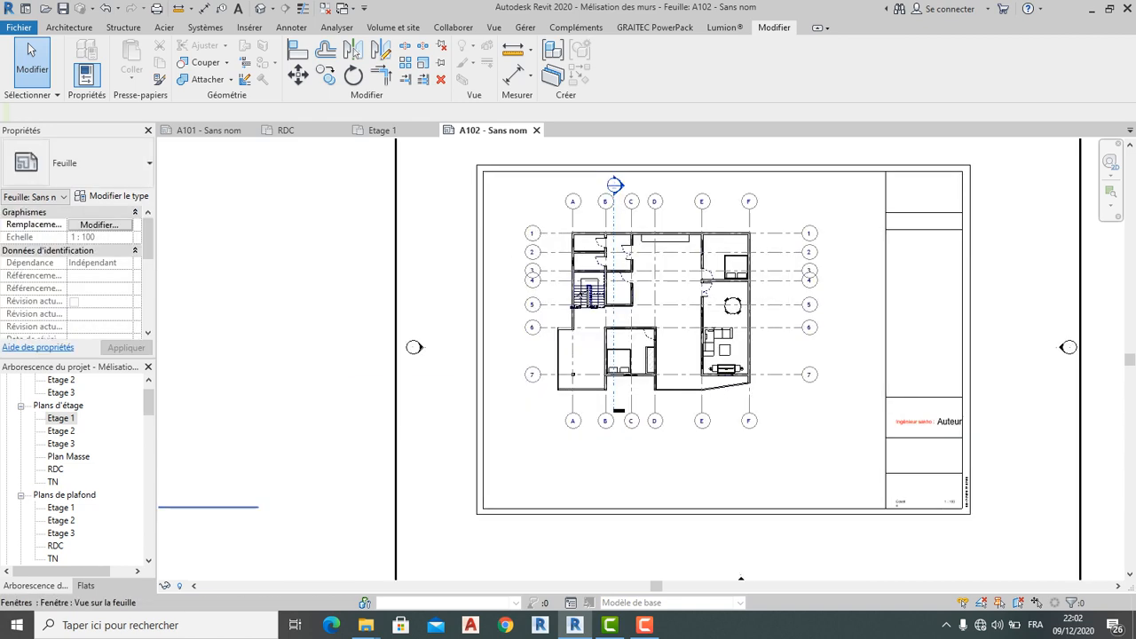
pyautogui.scroll(-2, 559, 331)
pyautogui.scroll(3, 647, 328)
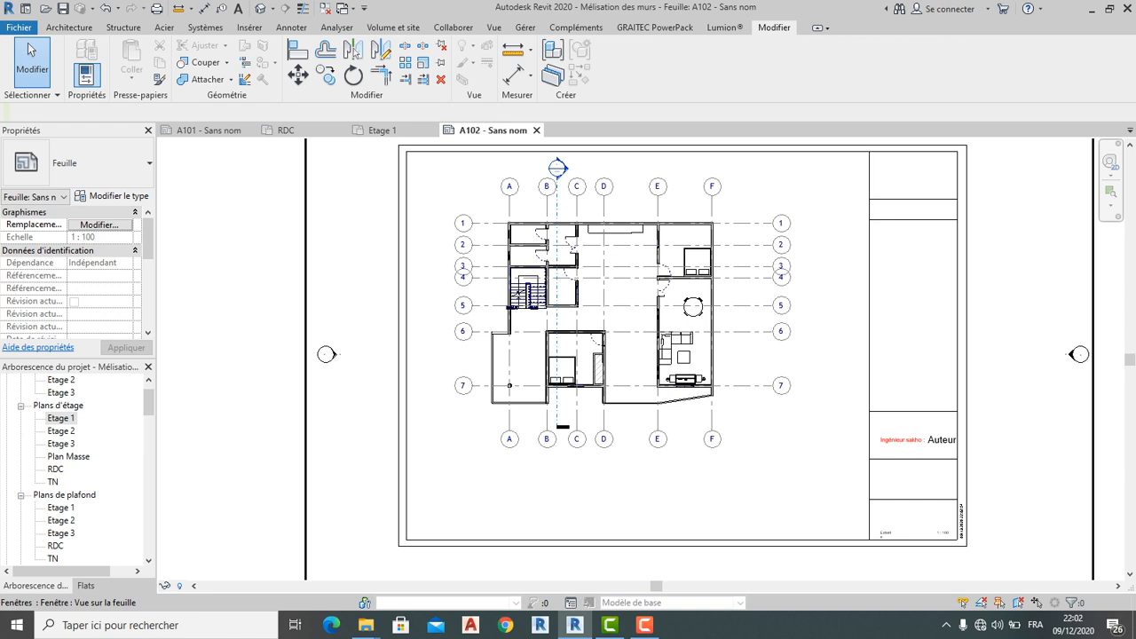
# Shift the plan viewport slightly left on the sheet and clear the selection
pyautogui.click(597, 258)
pyautogui.moveTo(597, 258); pyautogui.dragTo(570, 241)
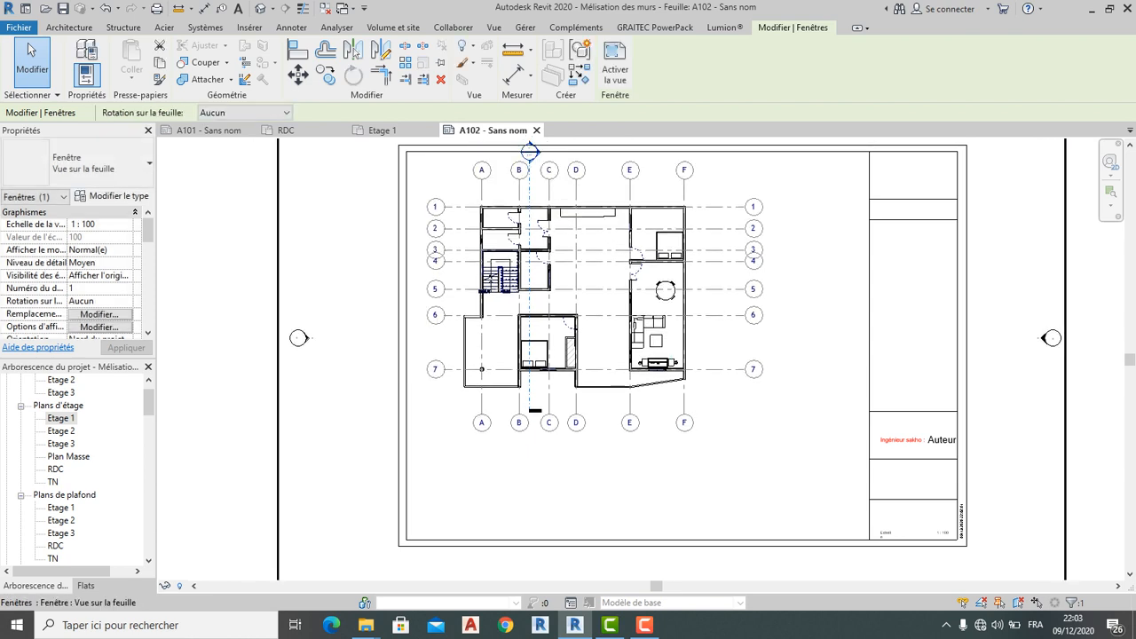
pyautogui.scroll(-2, 665, 458)
pyautogui.moveTo(665, 459); pyautogui.dragTo(633, 382, button='middle')
pyautogui.scroll(-3, 679, 414)
pyautogui.press('Escape')
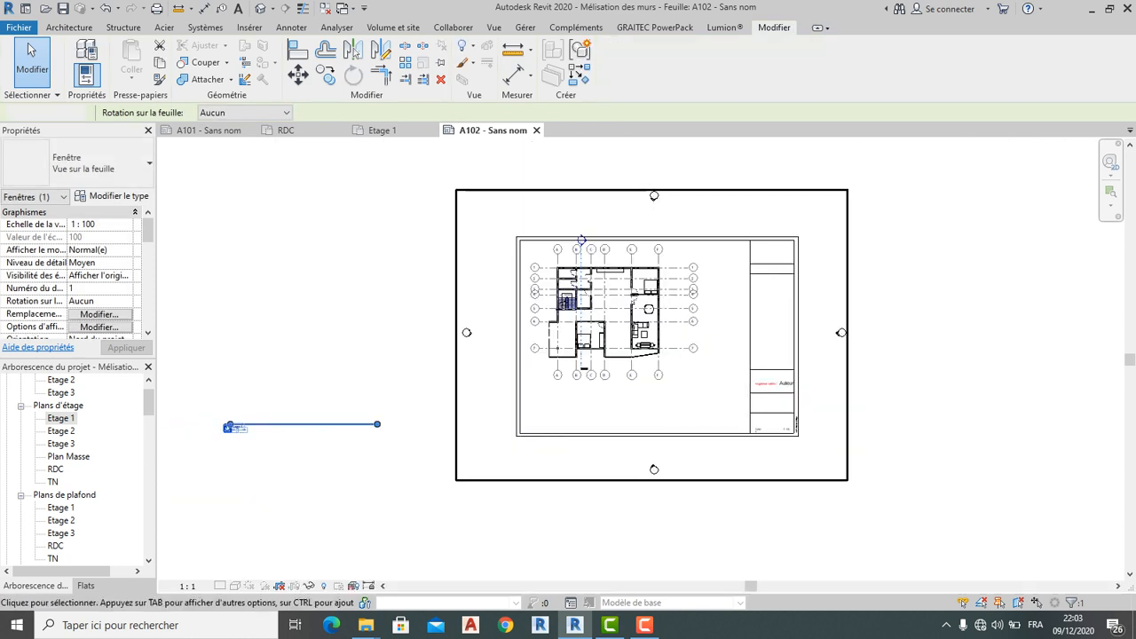
pyautogui.doubleClick(669, 395)
pyautogui.scroll(3, 582, 256)
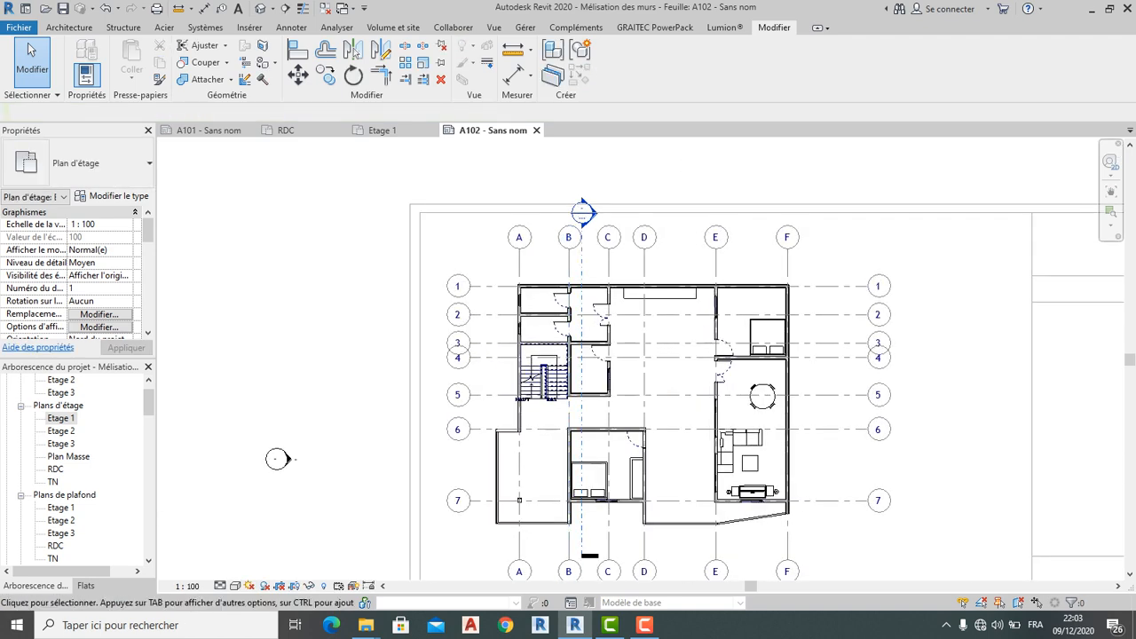
pyautogui.scroll(-1, 526, 318)
pyautogui.click(382, 129)
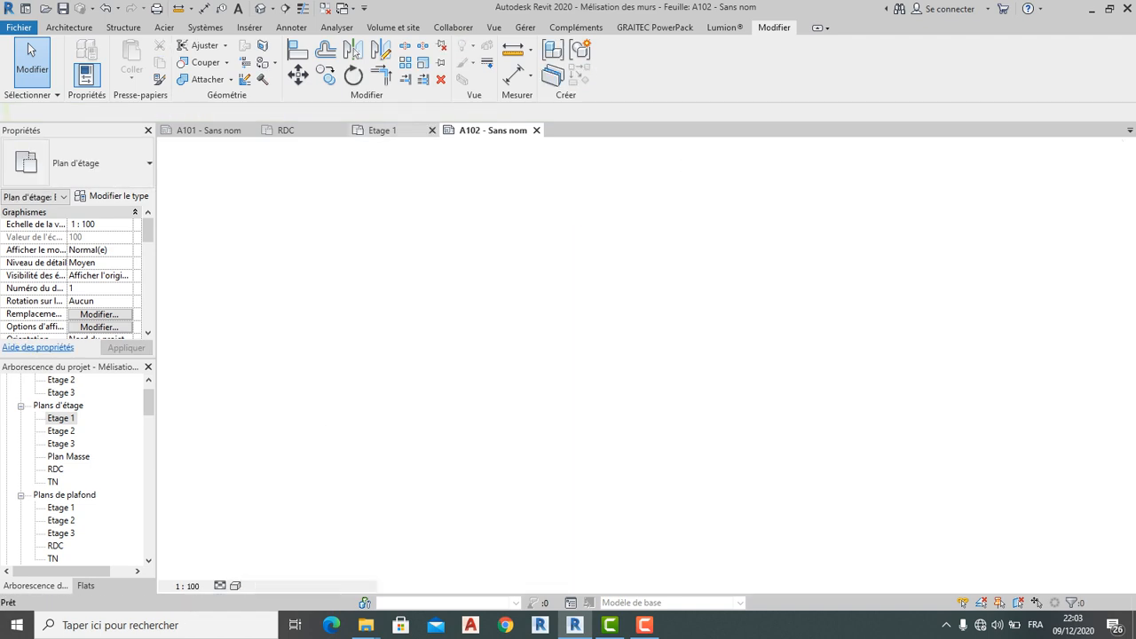
pyautogui.click(491, 129)
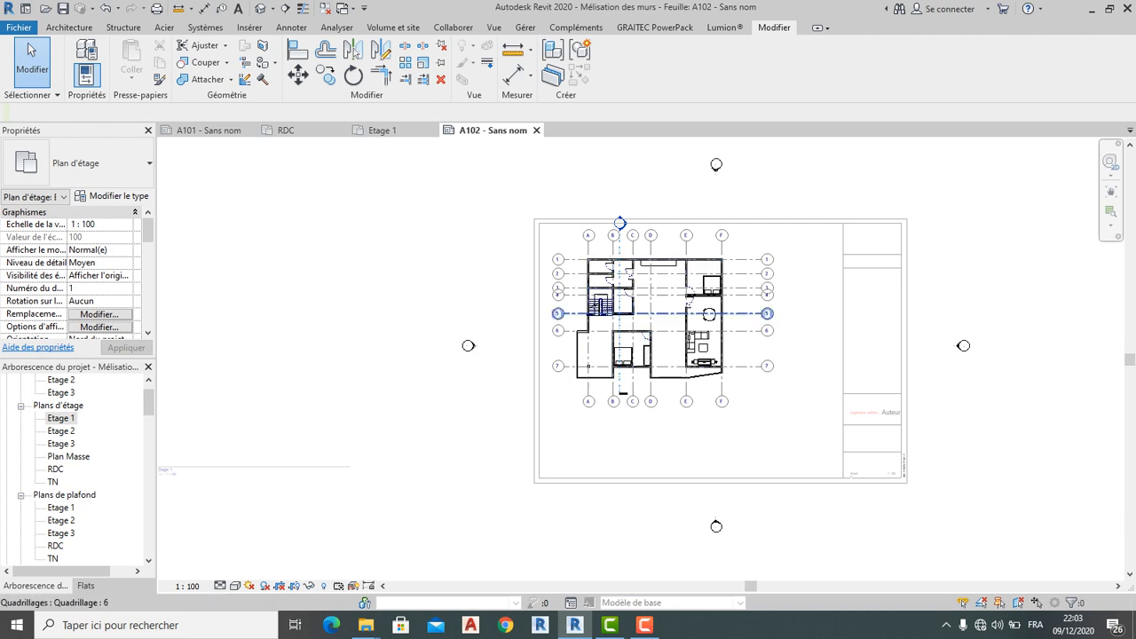
pyautogui.scroll(5, 635, 408)
pyautogui.scroll(-3, 595, 417)
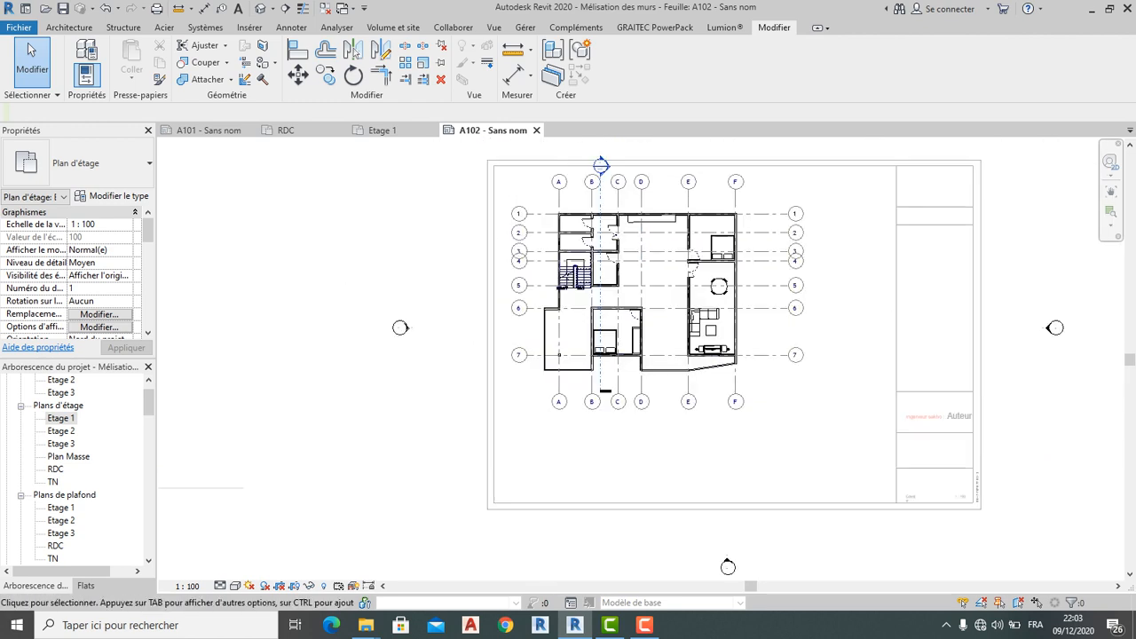
pyautogui.scroll(-1, 593, 415)
pyautogui.rightClick(453, 168)
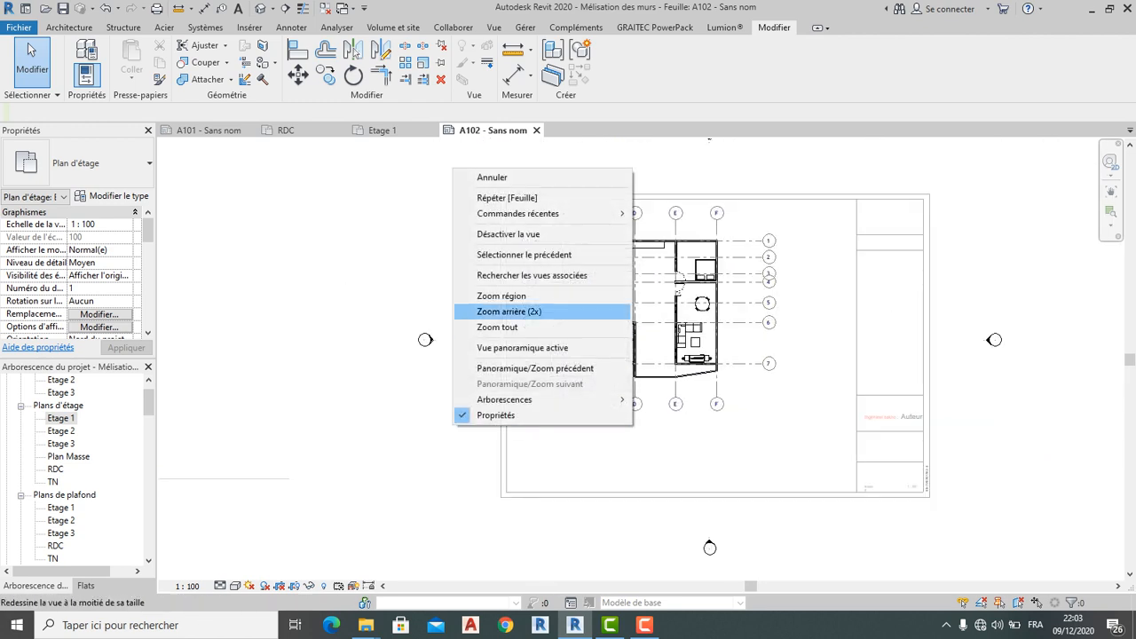
pyautogui.click(505, 234)
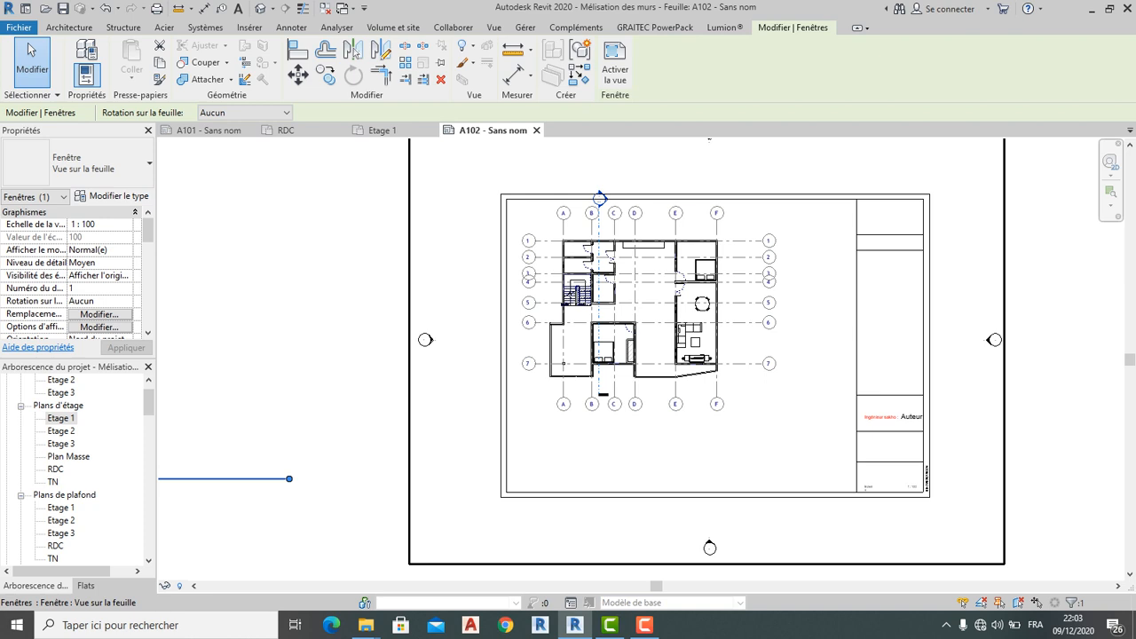
# Activate the viewport and pull the vertical grids' top ends down toward the building
pyautogui.doubleClick(621, 293)
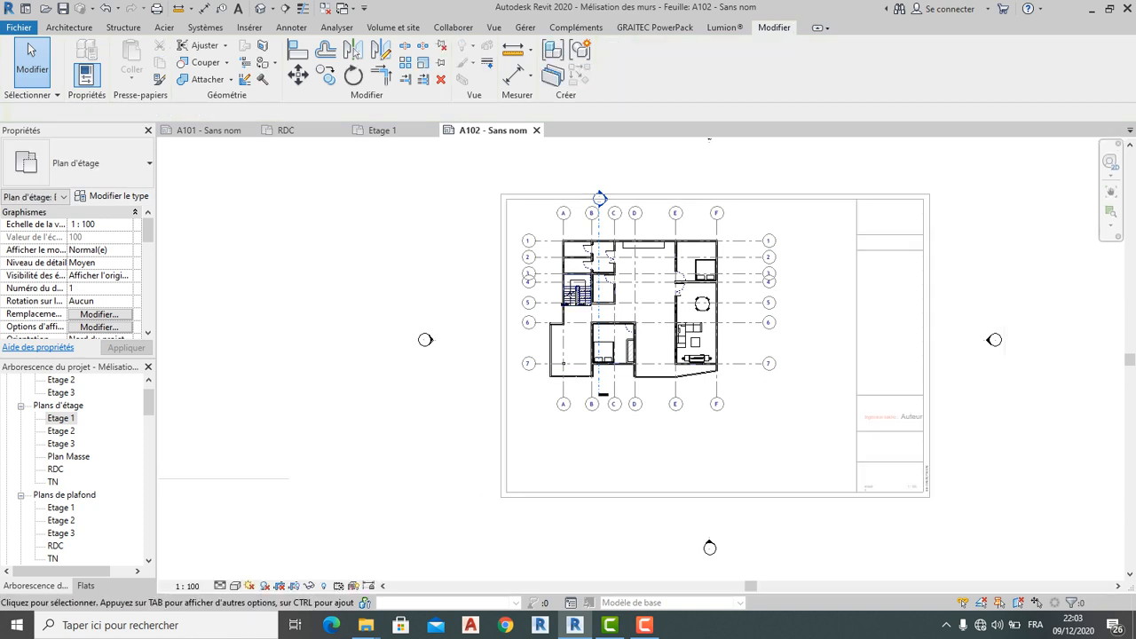
pyautogui.scroll(3, 563, 209)
pyautogui.click(562, 233)
pyautogui.scroll(2, 562, 232)
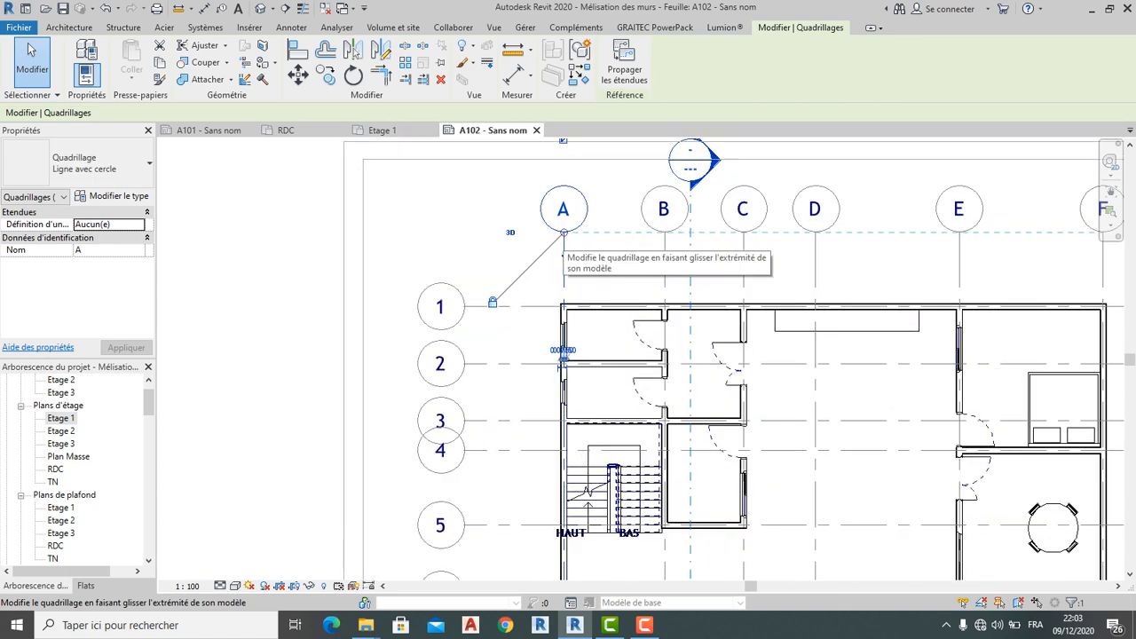
pyautogui.moveTo(562, 232); pyautogui.dragTo(563, 264)
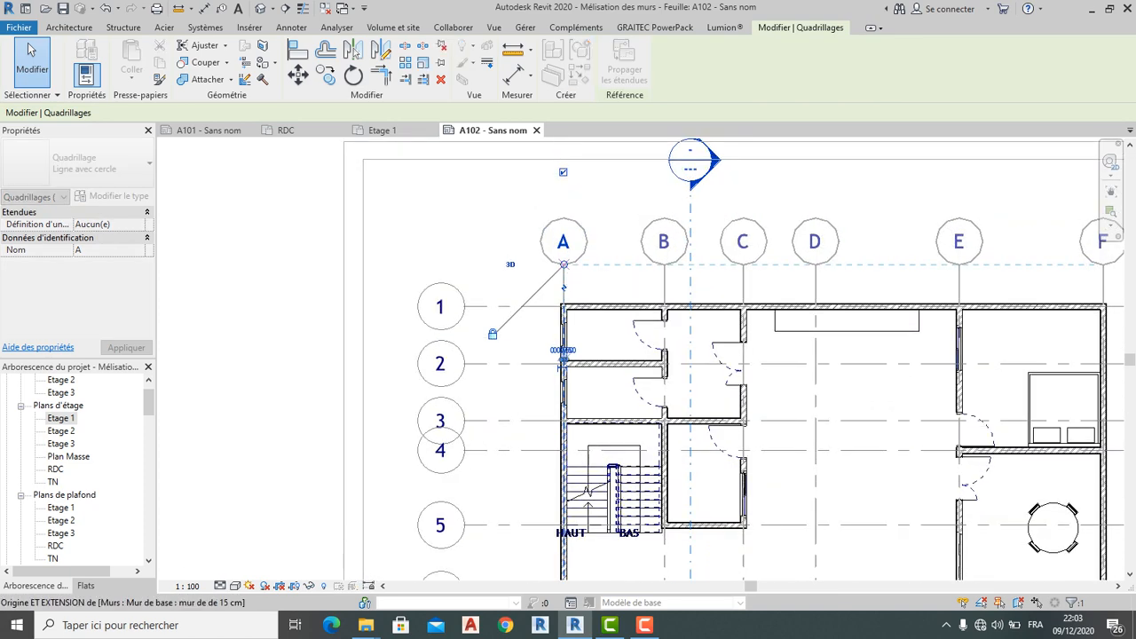
pyautogui.press('Escape')
pyautogui.scroll(-3, 502, 214)
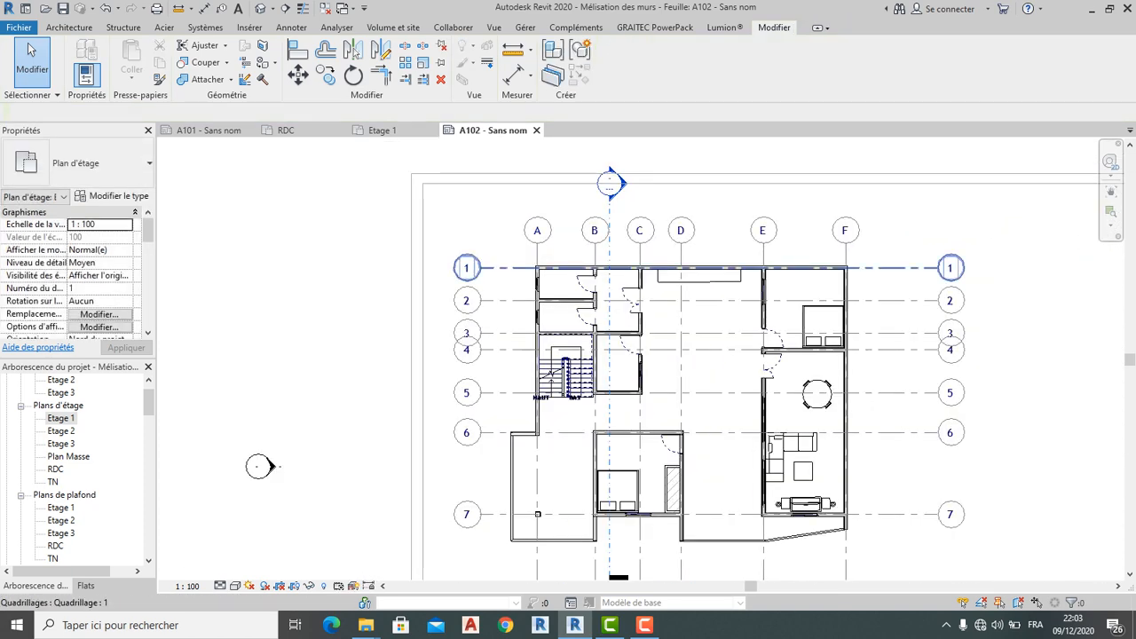
# Pull the left and right ends of the horizontal grids in toward the building
pyautogui.click(493, 267)
pyautogui.scroll(1, 491, 267)
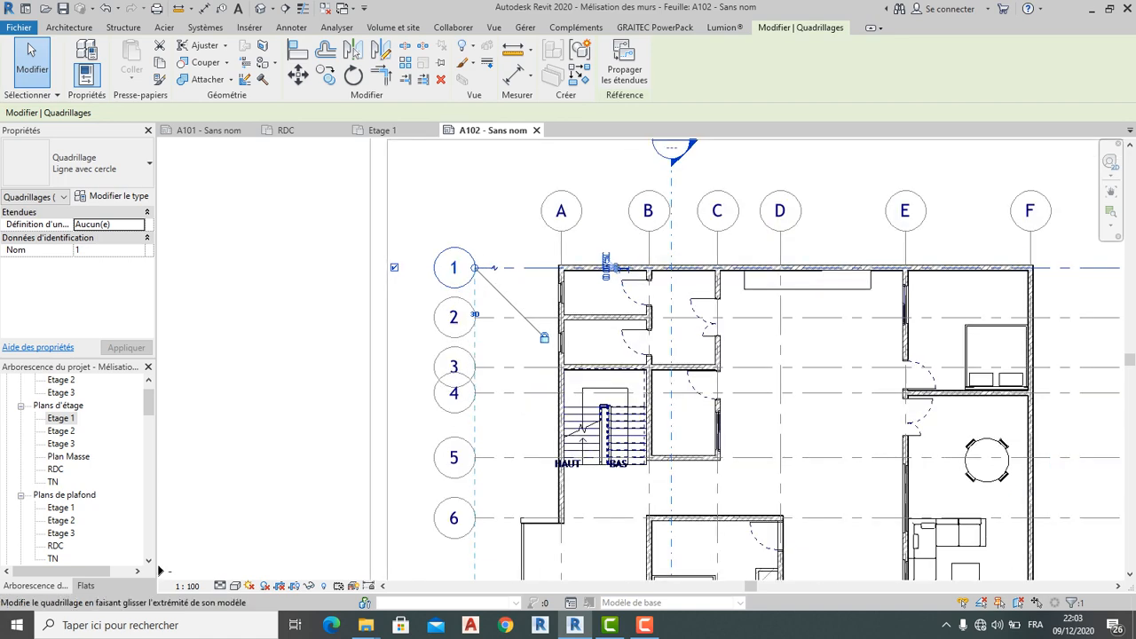
pyautogui.moveTo(486, 267); pyautogui.dragTo(500, 267)
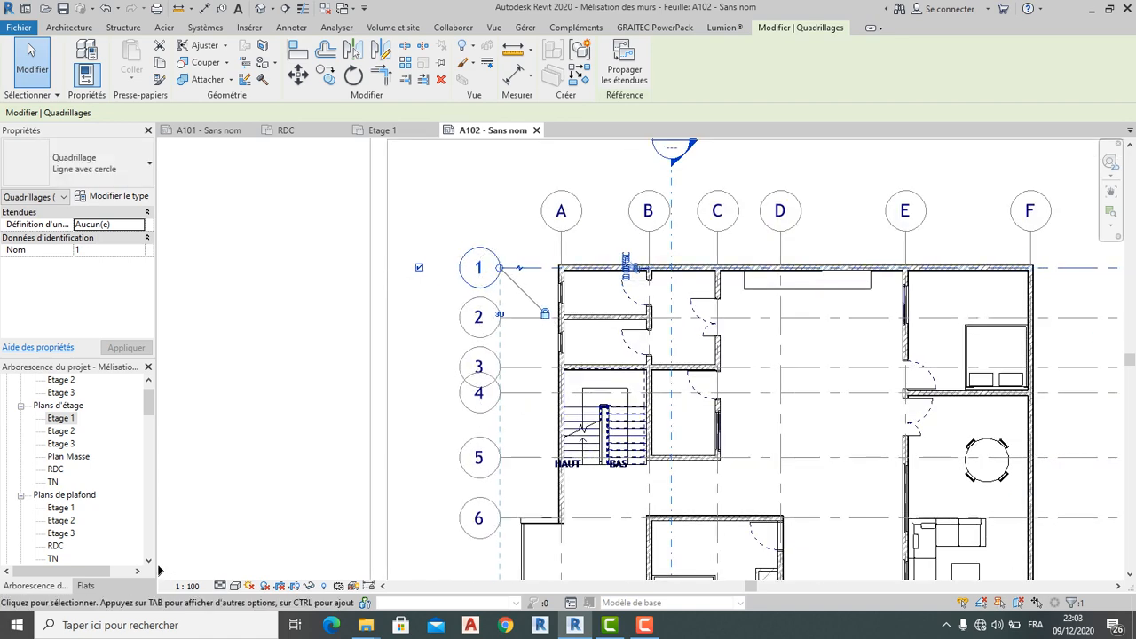
pyautogui.press('Escape')
pyautogui.scroll(-2, 499, 225)
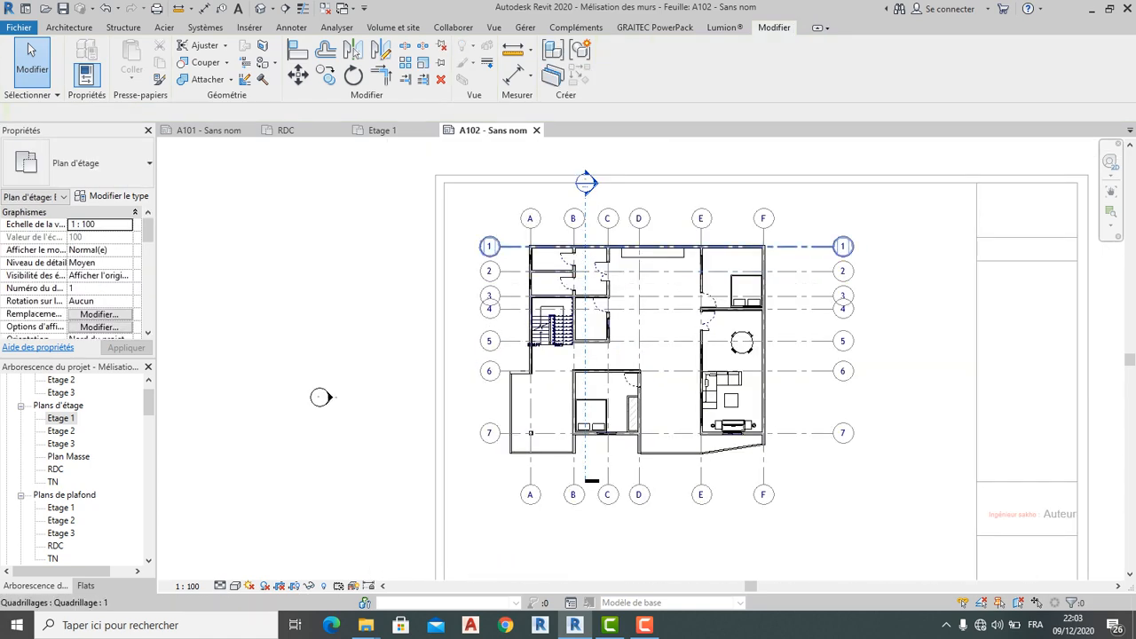
pyautogui.click(491, 247)
pyautogui.scroll(2, 823, 245)
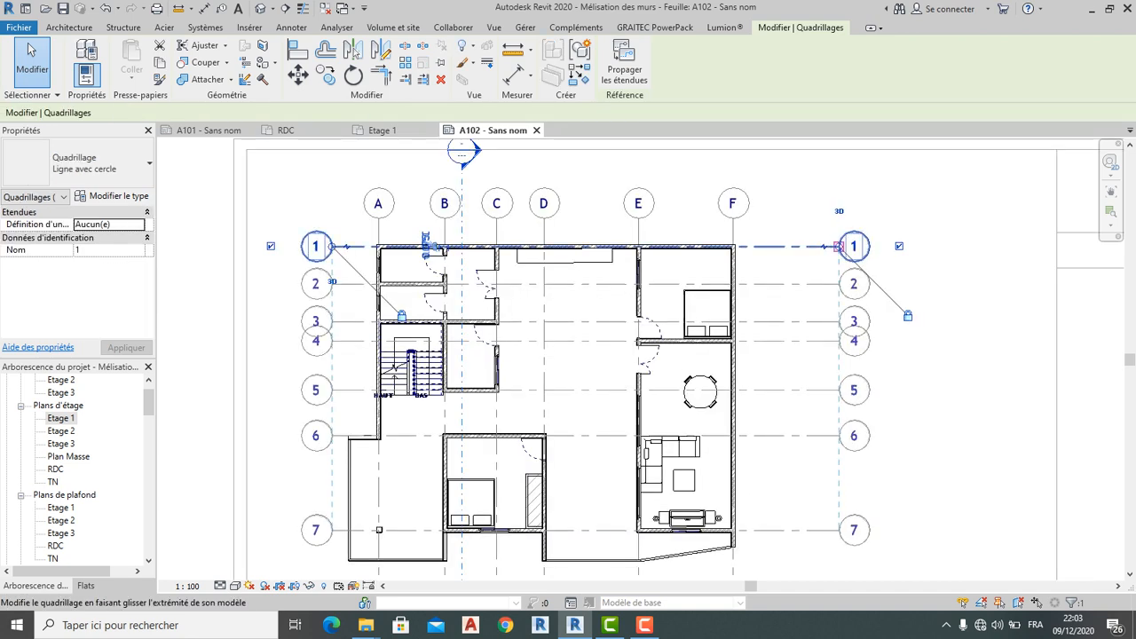
pyautogui.moveTo(785, 247); pyautogui.dragTo(761, 247)
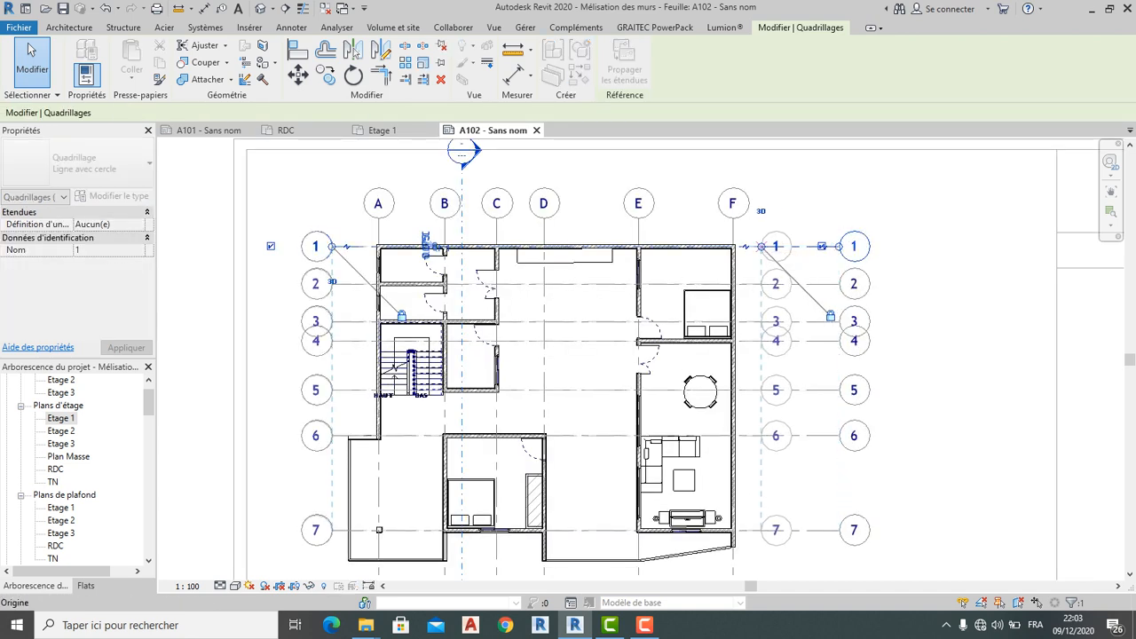
pyautogui.press('Escape')
# Raise the bottom ends of the vertical grids using grid E
pyautogui.moveTo(586, 404); pyautogui.dragTo(566, 290, button='middle')
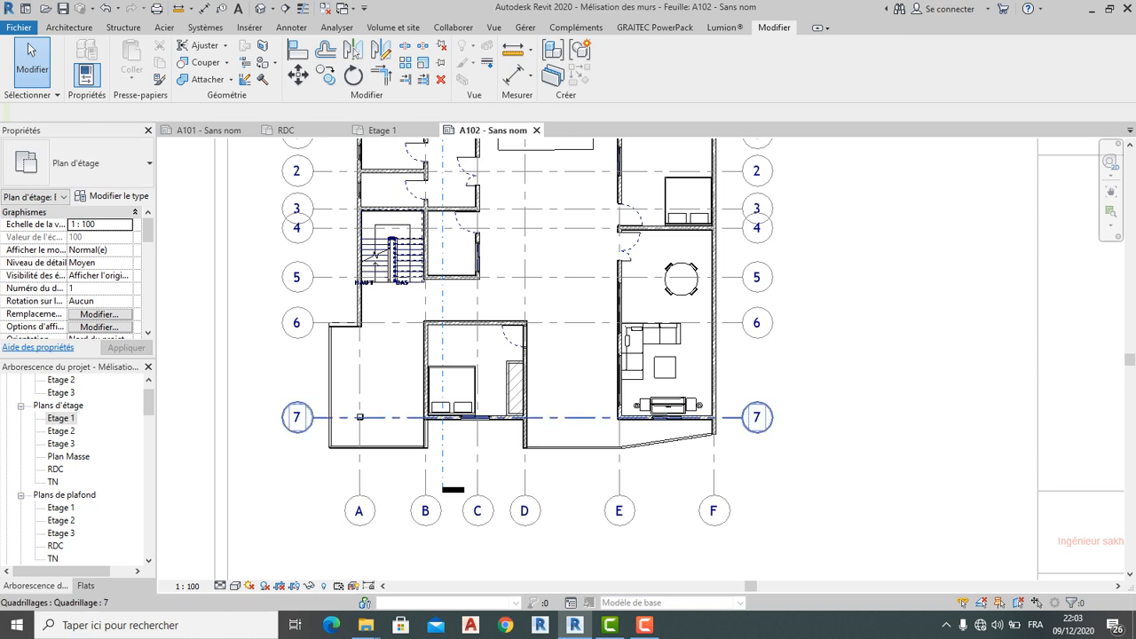
pyautogui.click(619, 510)
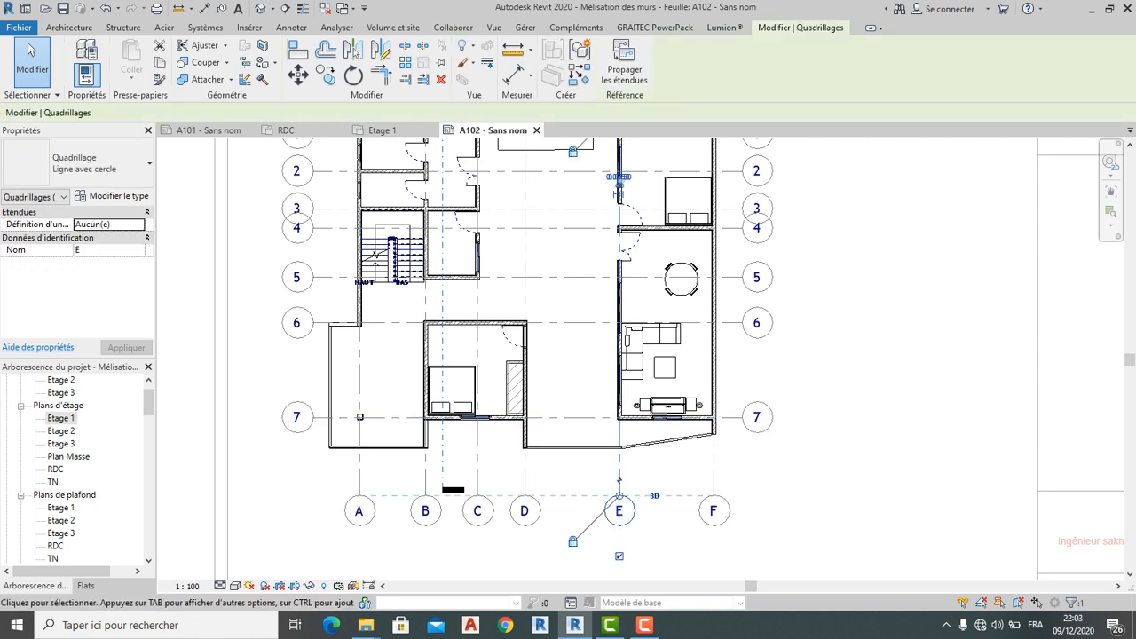
pyautogui.moveTo(618, 495); pyautogui.dragTo(620, 473)
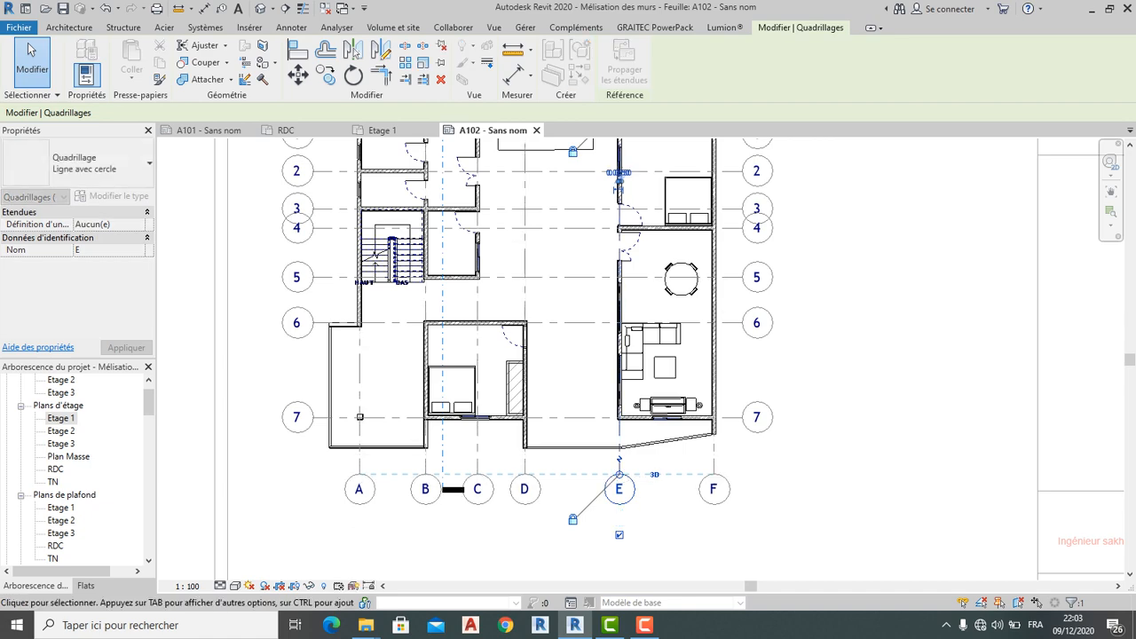
pyautogui.click(842, 431)
pyautogui.scroll(-2, 845, 432)
pyautogui.moveTo(846, 432); pyautogui.dragTo(821, 440, button='middle')
pyautogui.moveTo(290, 395); pyautogui.dragTo(273, 394, button='middle')
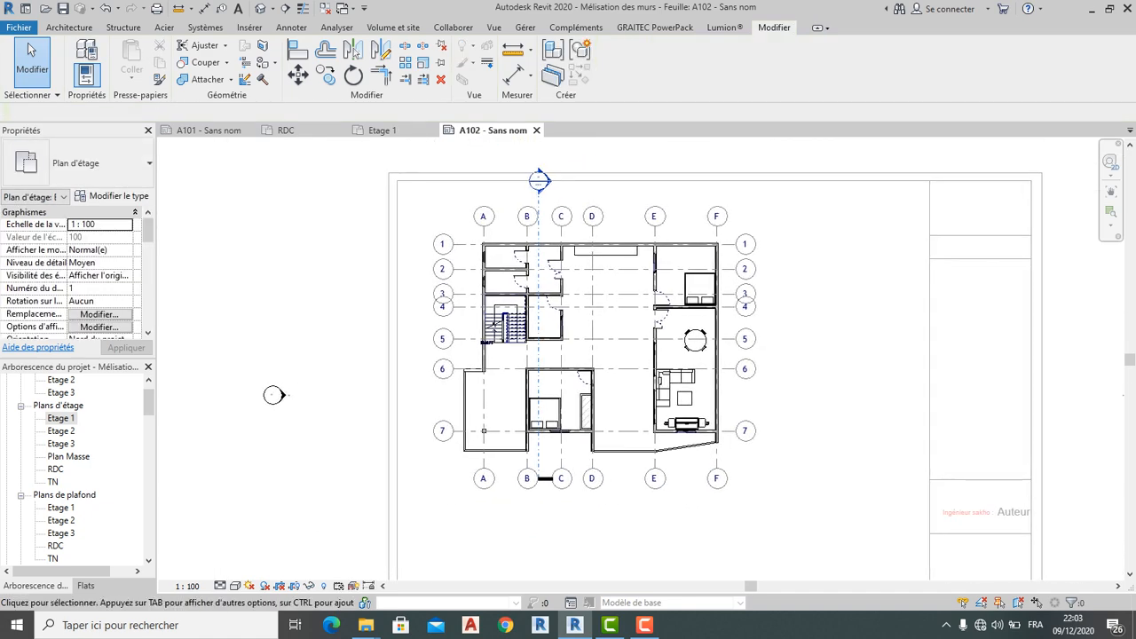
# Shorten the Coupe 1 section line's end toward the plan
pyautogui.click(538, 195)
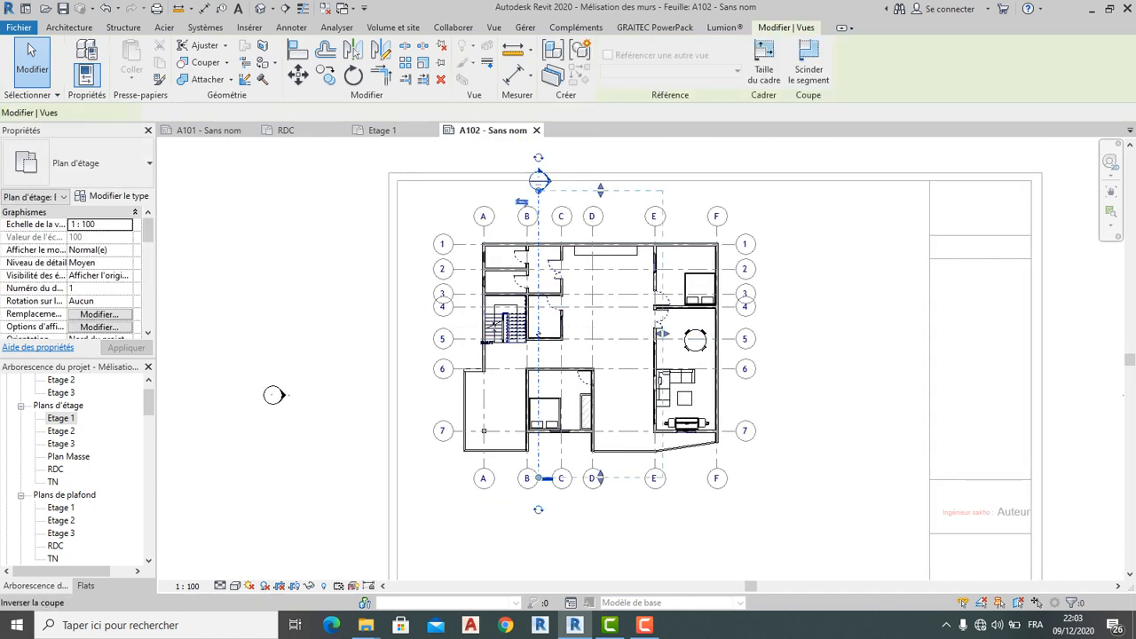
pyautogui.scroll(4, 538, 196)
pyautogui.moveTo(537, 185); pyautogui.dragTo(538, 211)
pyautogui.press('Escape')
pyautogui.scroll(-2, 576, 197)
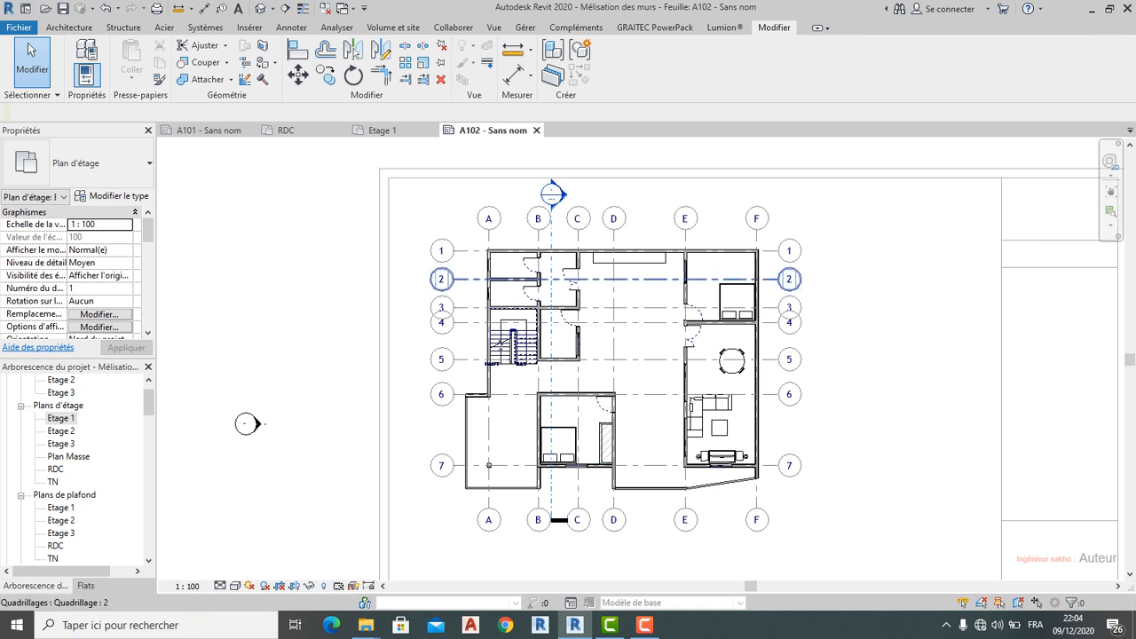
pyautogui.scroll(2, 770, 253)
# Extend the right ends of the horizontal grids slightly back outward
pyautogui.click(770, 250)
pyautogui.scroll(1, 771, 248)
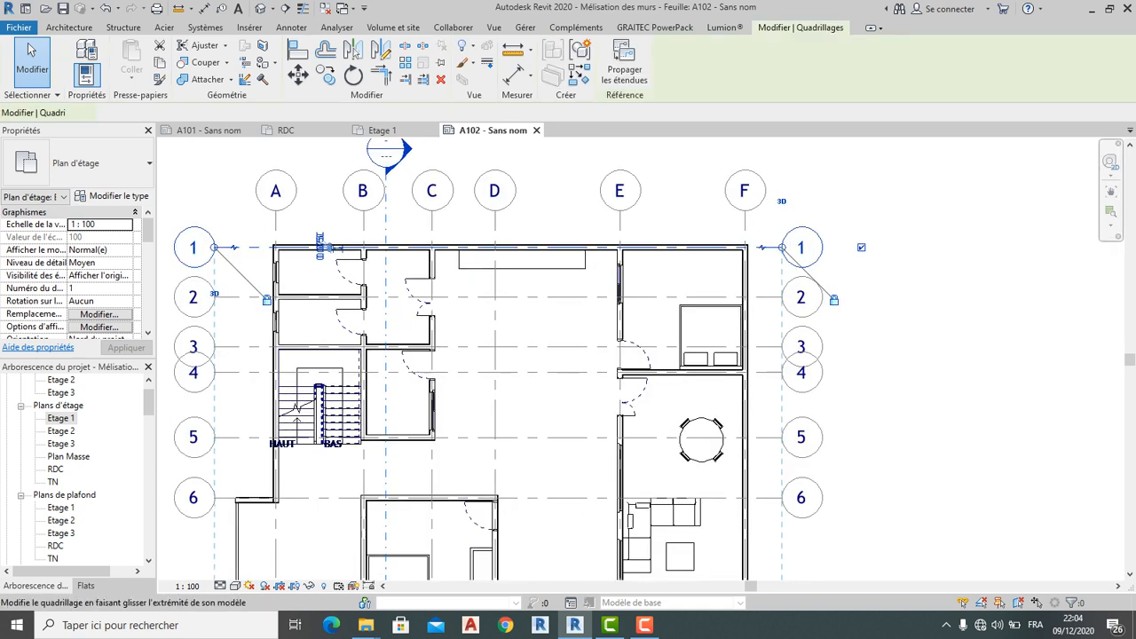
pyautogui.moveTo(781, 248); pyautogui.dragTo(803, 247)
pyautogui.press('Escape')
pyautogui.scroll(-3, 832, 201)
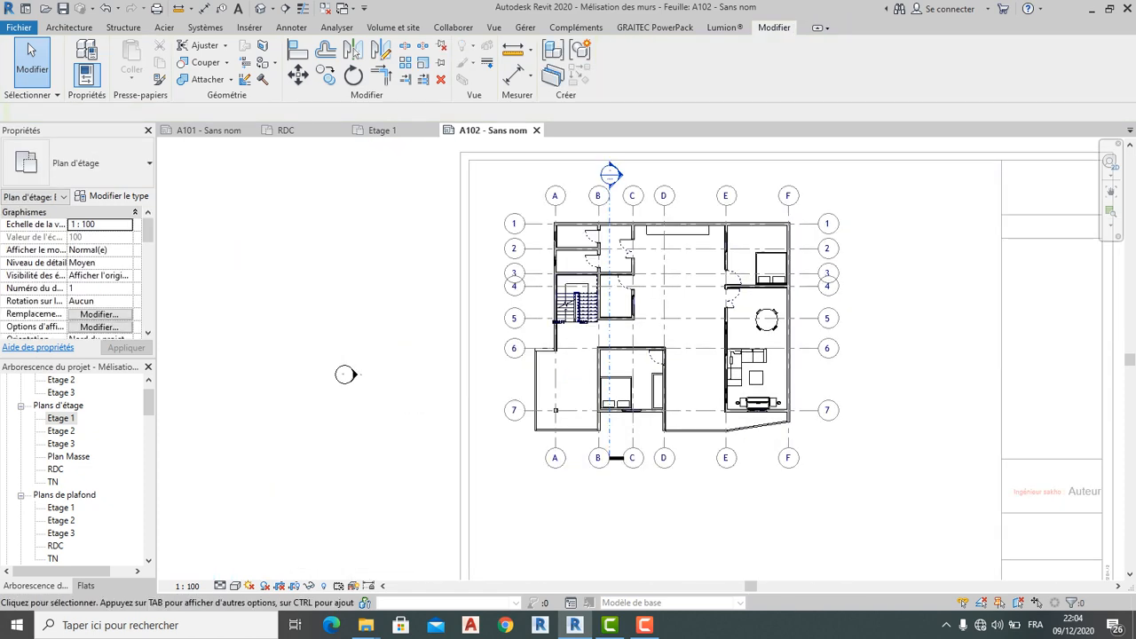
pyautogui.moveTo(831, 200); pyautogui.dragTo(743, 226, button='middle')
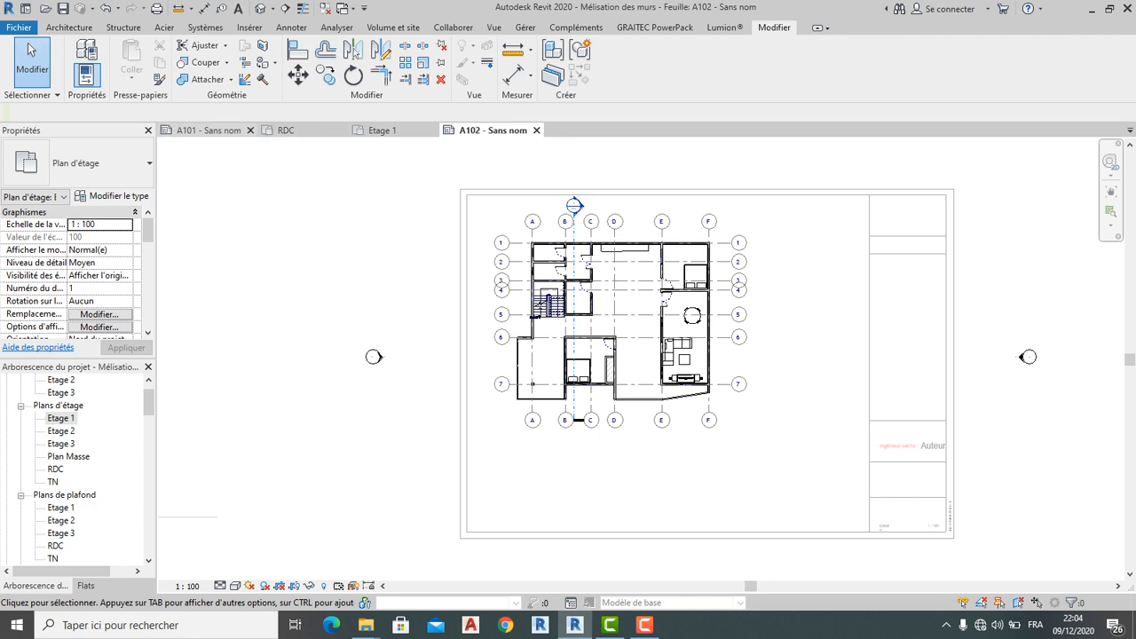
# Move the RDC viewport on sheet A101 up and to the left
pyautogui.click(210, 130)
pyautogui.click(503, 284)
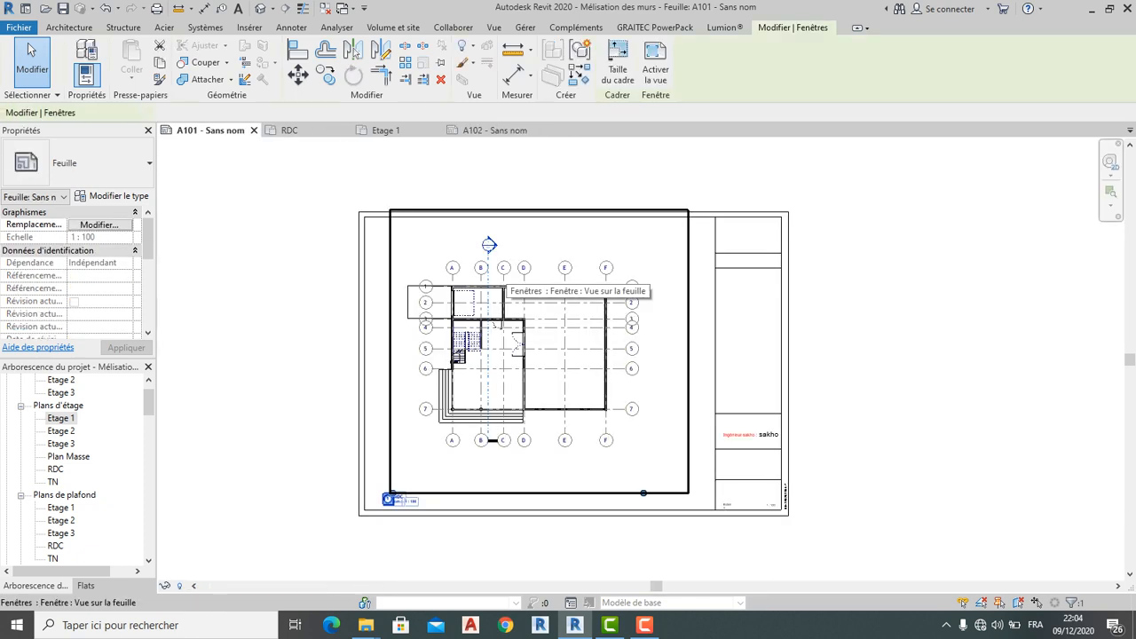
pyautogui.moveTo(542, 512); pyautogui.dragTo(554, 456, button='middle')
pyautogui.click(298, 76)
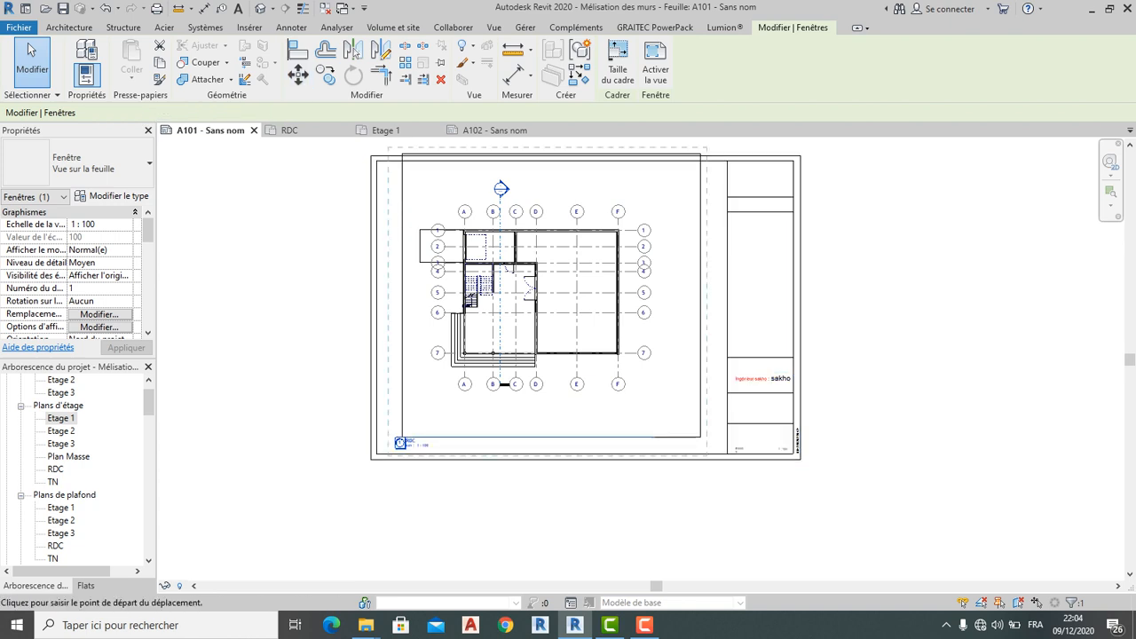
pyautogui.click(426, 222)
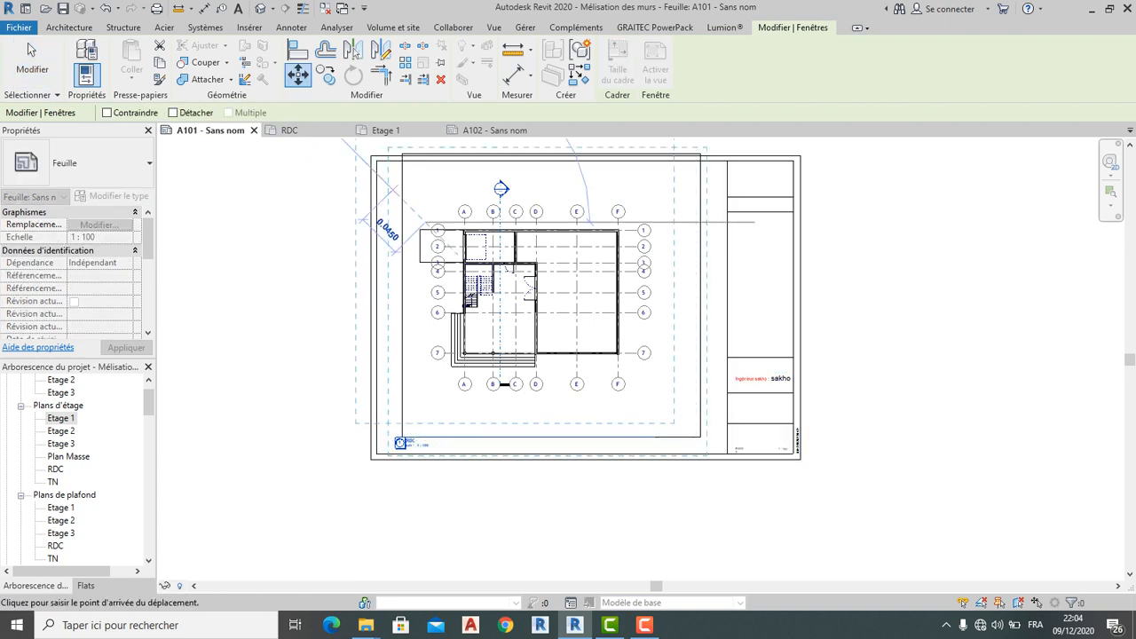
pyautogui.click(388, 186)
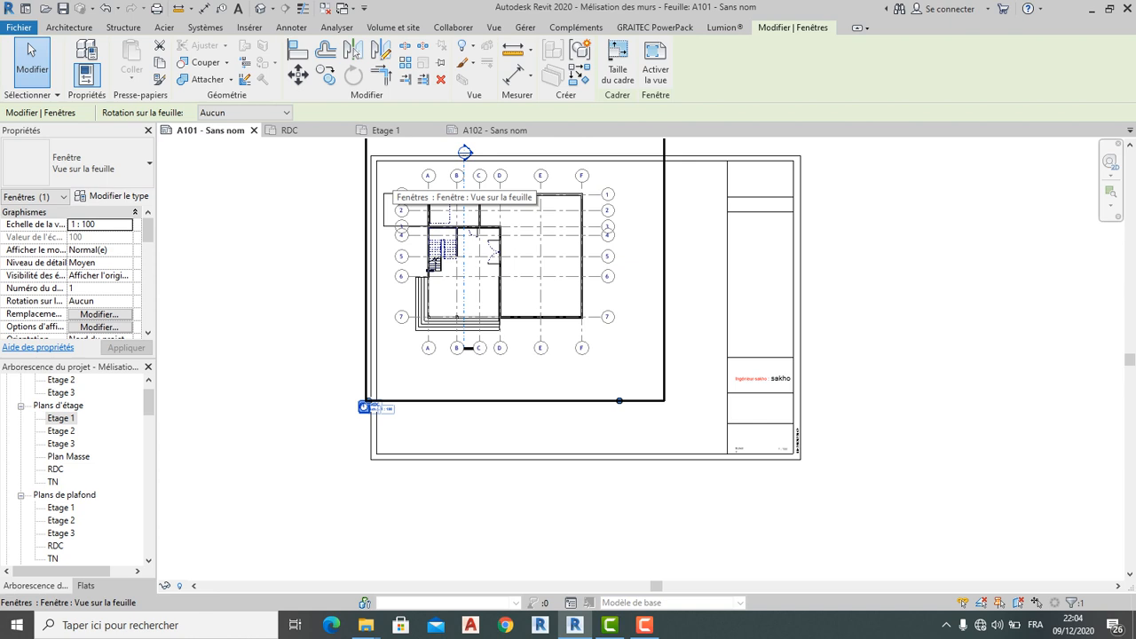
pyautogui.click(325, 222)
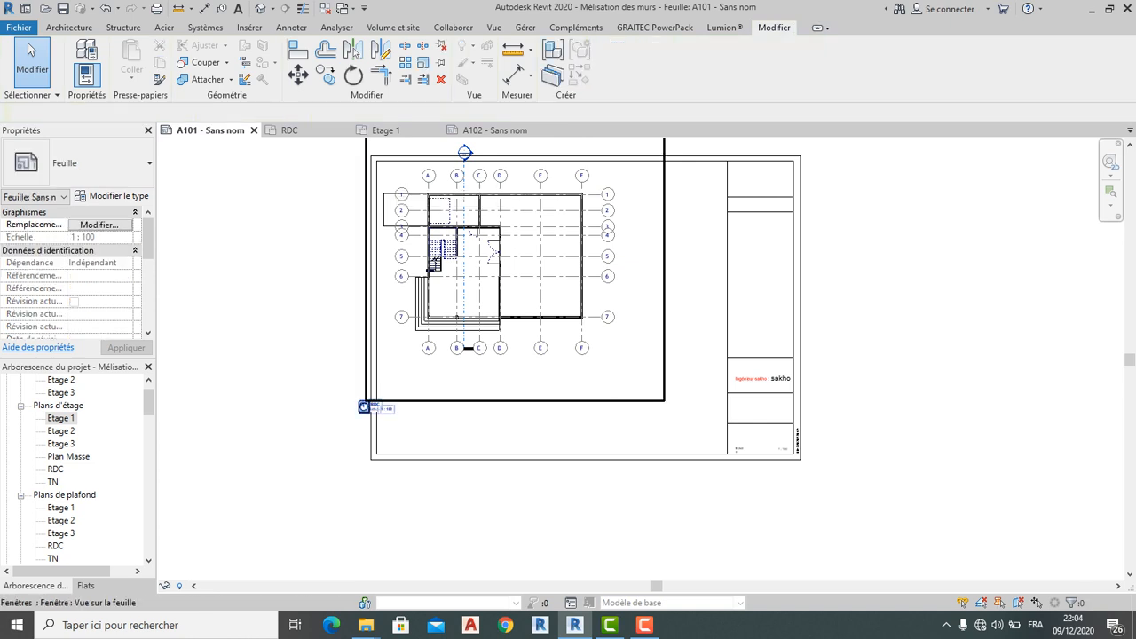
# On sheet A102, crossing-select the horizontal grid lines 1 through 7
pyautogui.click(494, 131)
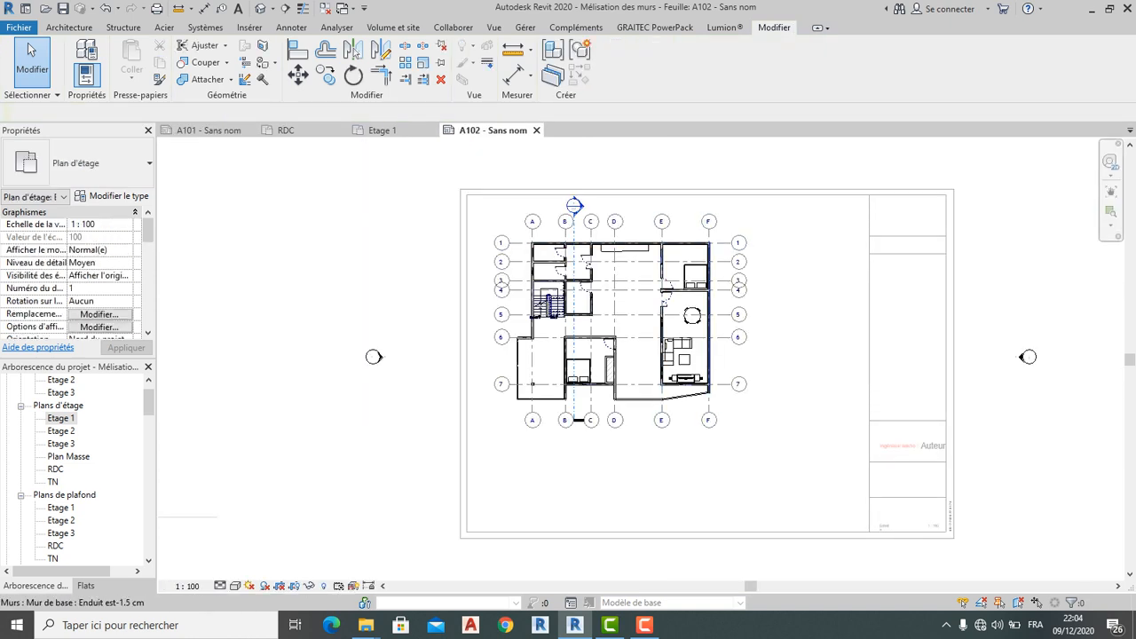
pyautogui.scroll(2, 734, 281)
pyautogui.moveTo(754, 475); pyautogui.dragTo(721, 234)
pyautogui.moveTo(711, 187); pyautogui.dragTo(711, 188)
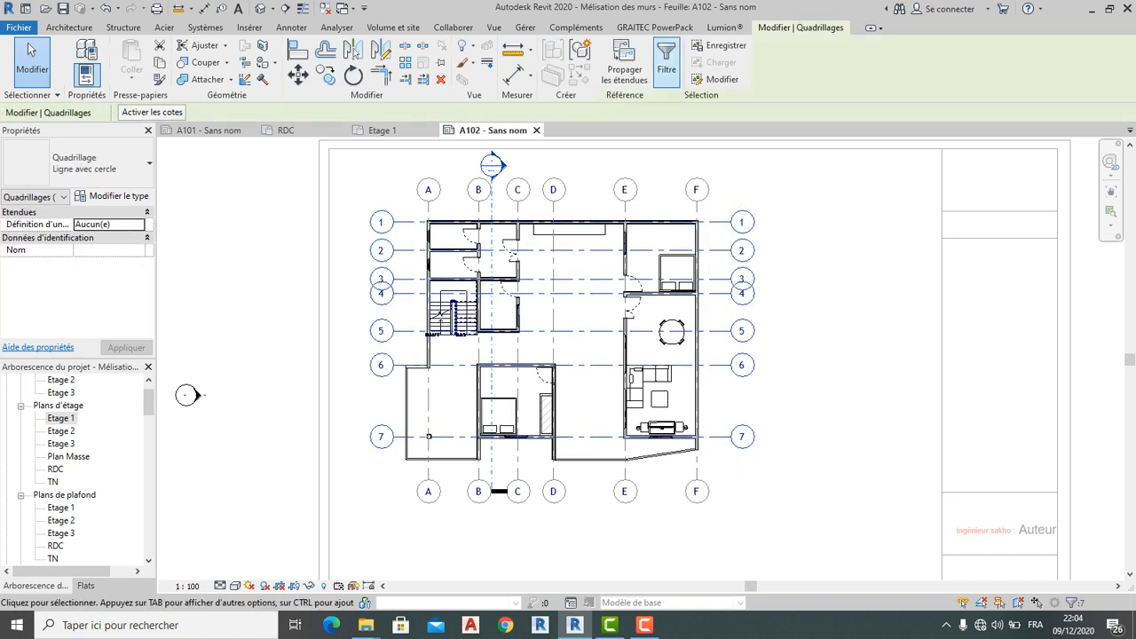
# Propagate the grid extents to Etage 2 and every other floor, ceiling and structural plan
pyautogui.click(624, 62)
pyautogui.click(492, 234)
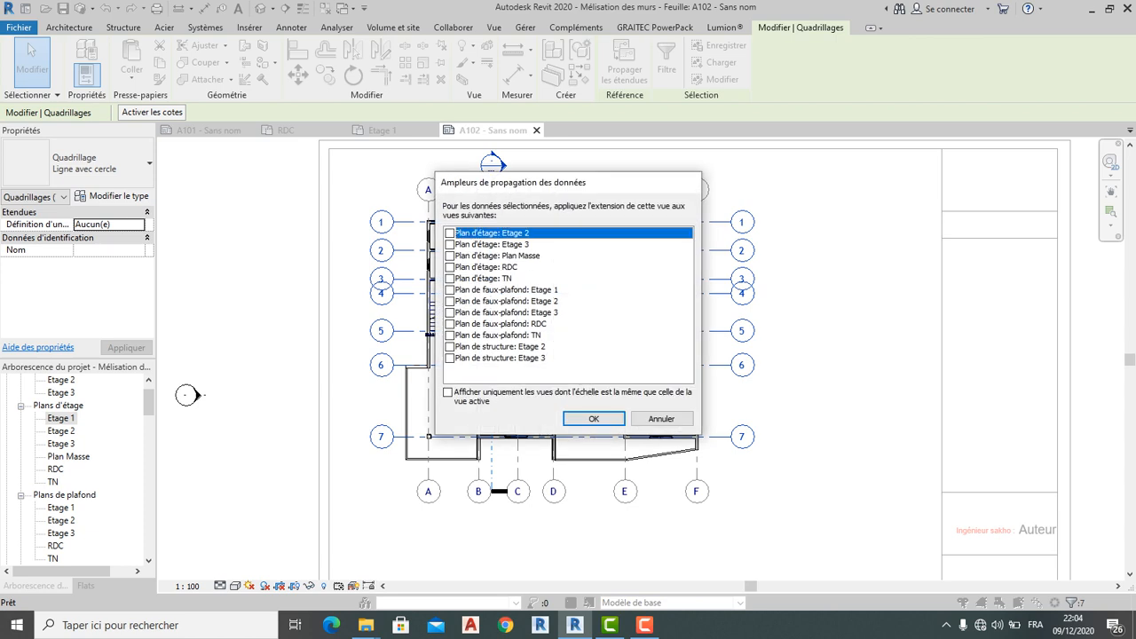
pyautogui.press('Down')
pyautogui.press('space')
pyautogui.press('Down')
pyautogui.press('space')
pyautogui.press('Down')
pyautogui.press('space')
pyautogui.press('Down')
pyautogui.press('space')
pyautogui.press('Down')
pyautogui.press('space')
pyautogui.press('Down')
pyautogui.press('space')
pyautogui.press('Down')
pyautogui.press('space')
pyautogui.press('Down')
pyautogui.press('space')
pyautogui.press('Down')
pyautogui.press('space')
pyautogui.press('Down')
pyautogui.press('space')
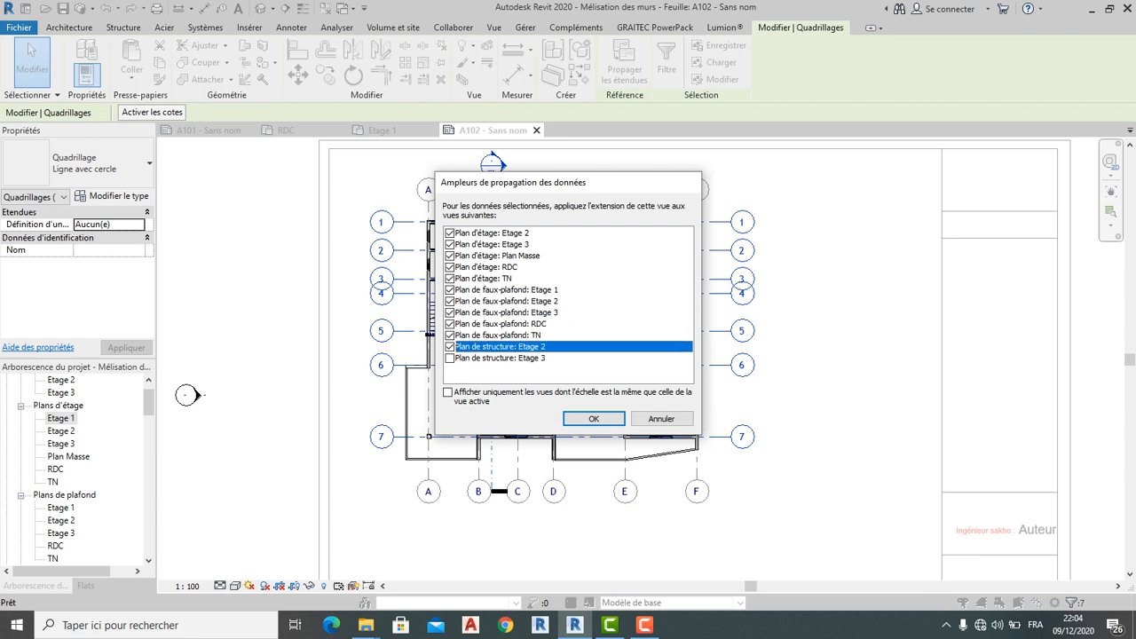
pyautogui.press('Down')
pyautogui.press('space')
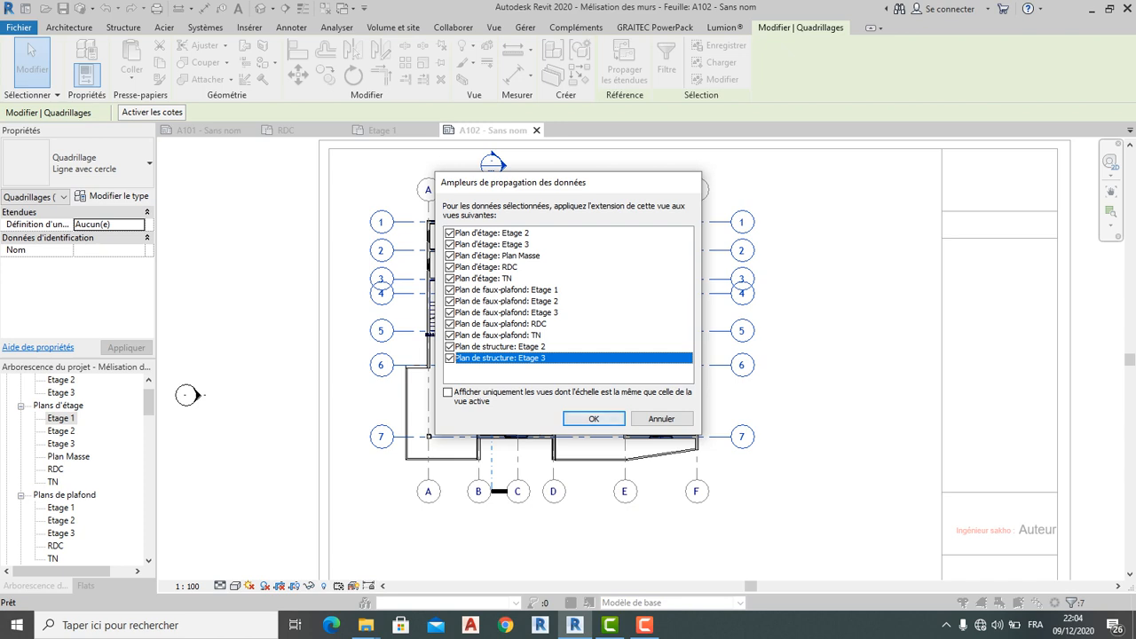
pyautogui.press('Return')
pyautogui.press('Escape')
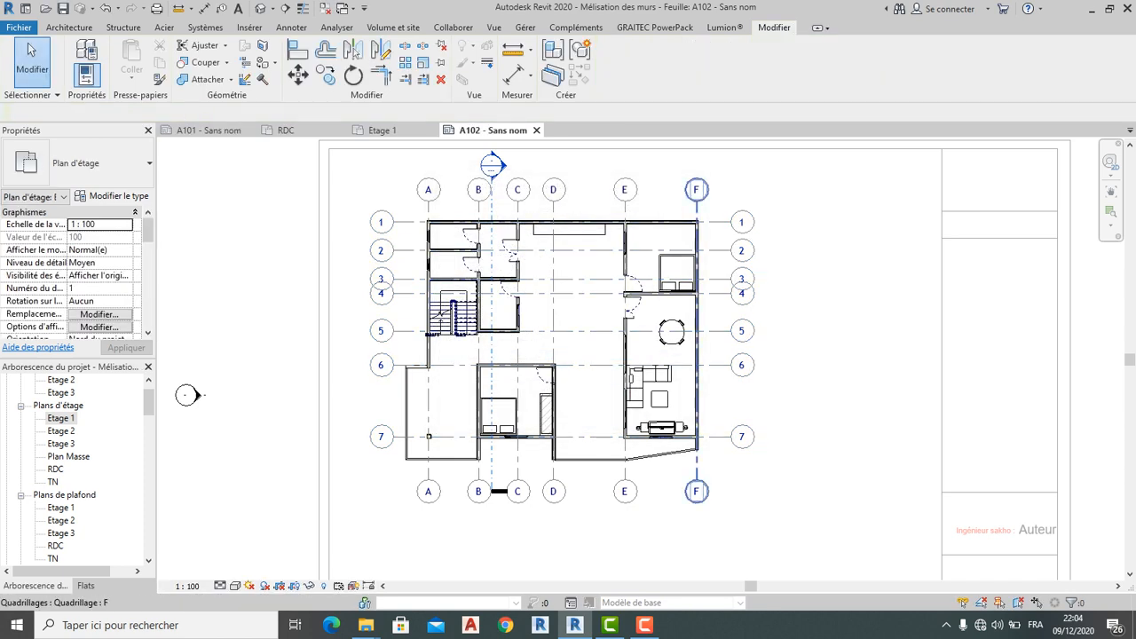
# Select grids D, E and F, then drag sheet A101's RDC viewport title off to the left
pyautogui.moveTo(792, 524); pyautogui.dragTo(543, 491)
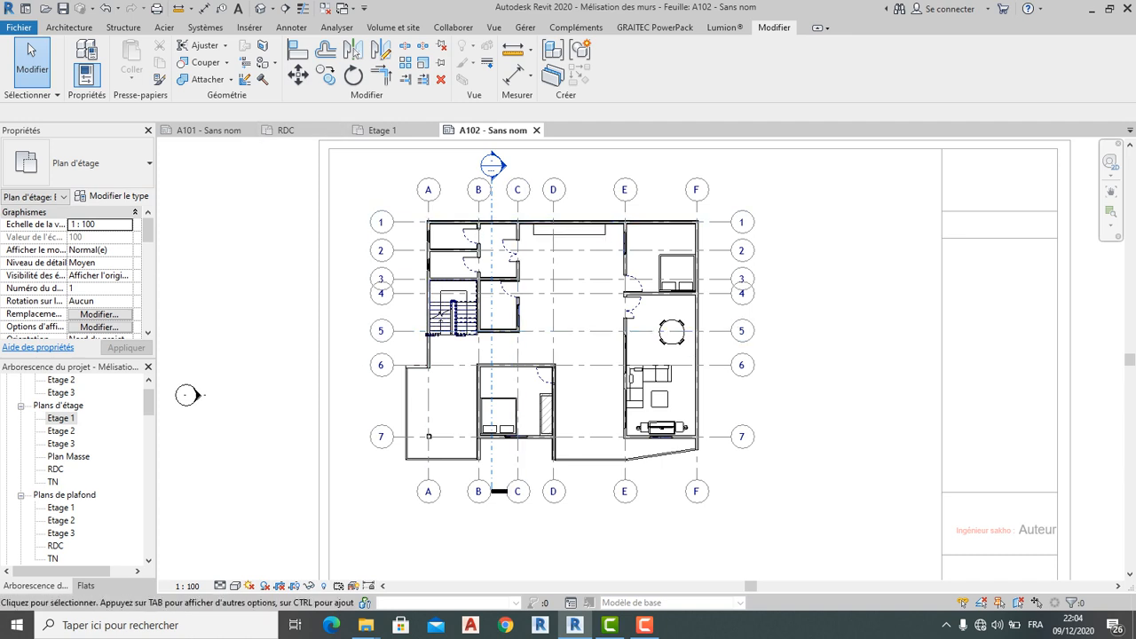
pyautogui.click(209, 130)
pyautogui.click(363, 407)
pyautogui.moveTo(364, 407); pyautogui.dragTo(53, 407)
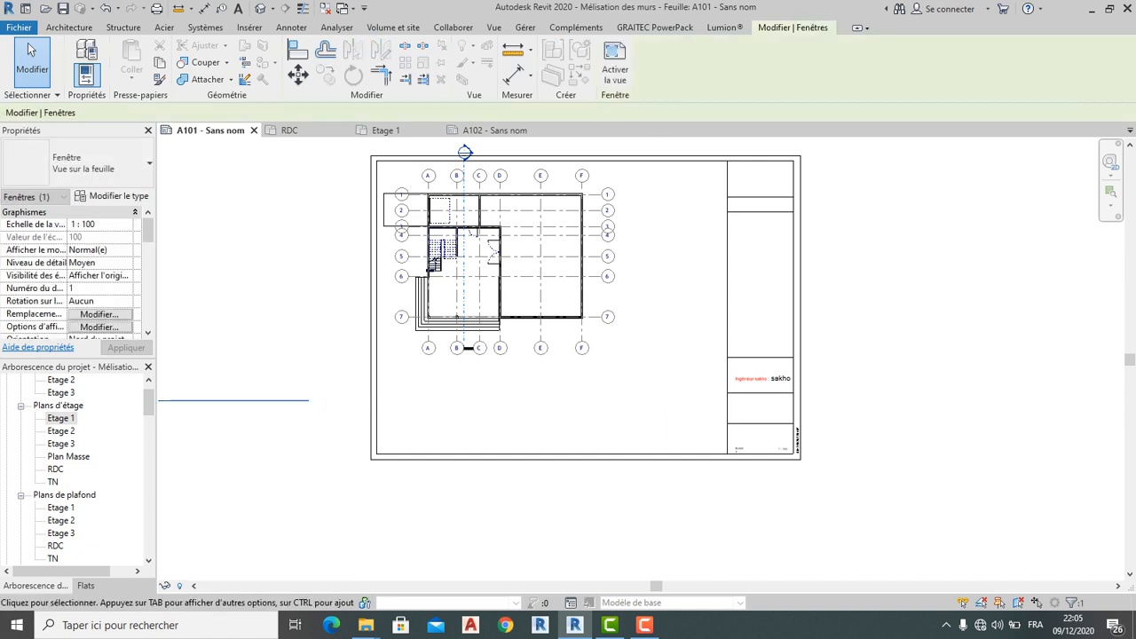
pyautogui.scroll(3, 568, 355)
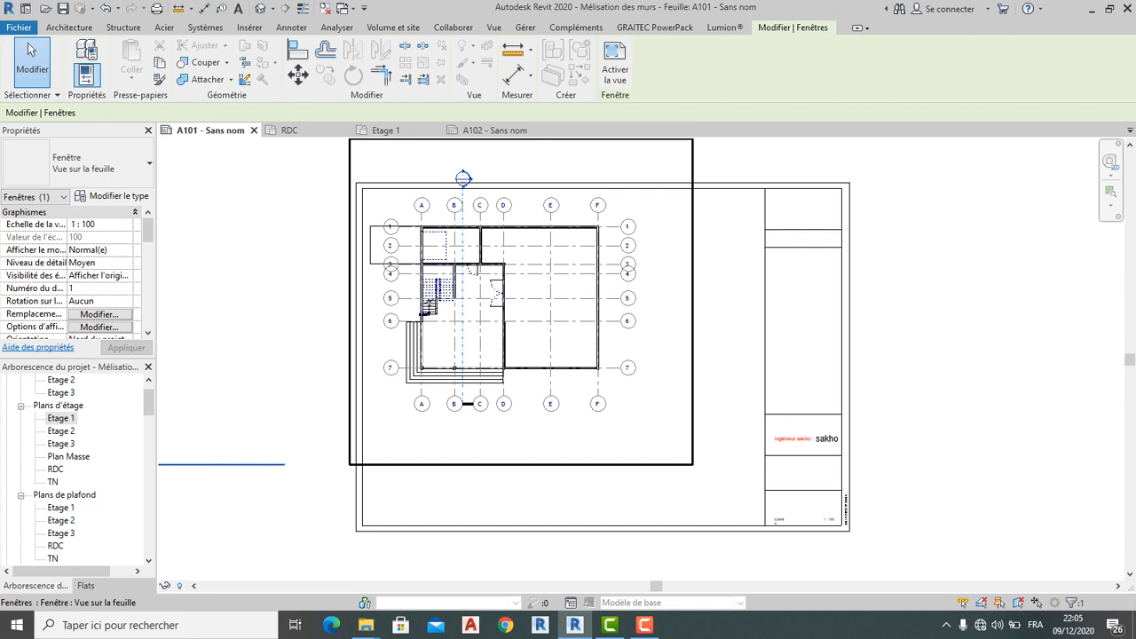
pyautogui.click(472, 172)
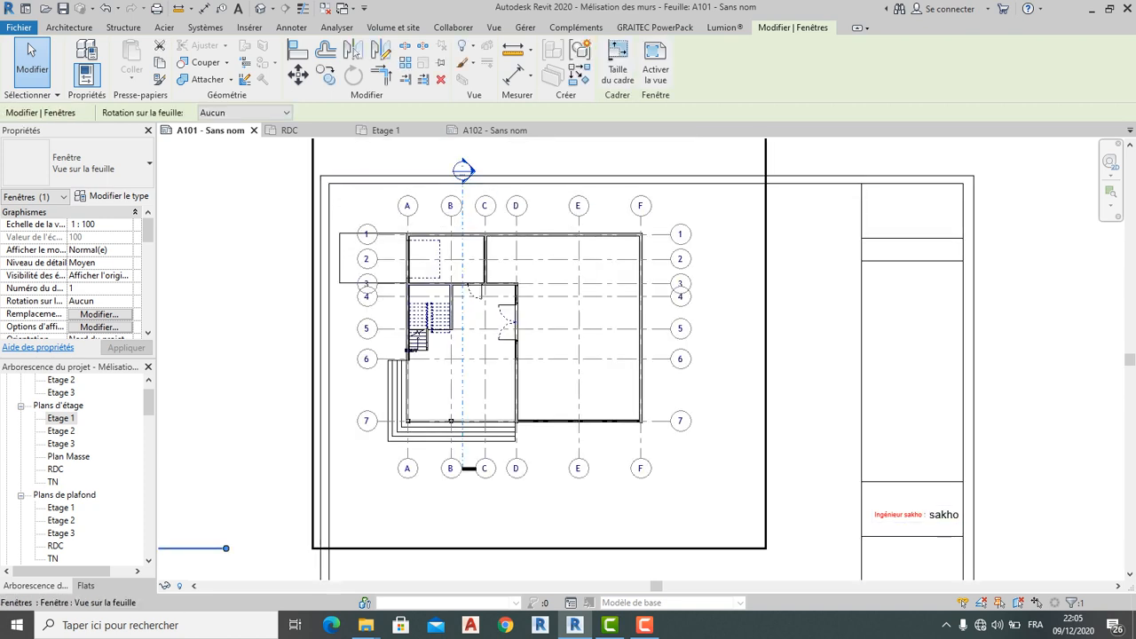
# Back on sheet A101, activate the RDC viewport for editing its plan
pyautogui.click(493, 130)
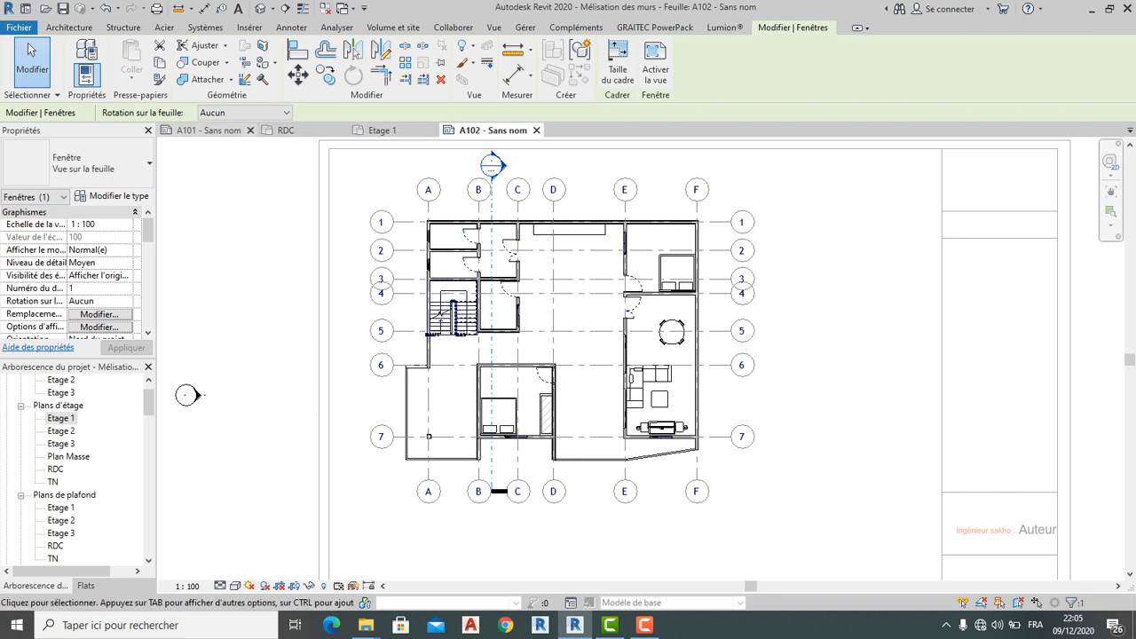
pyautogui.click(209, 131)
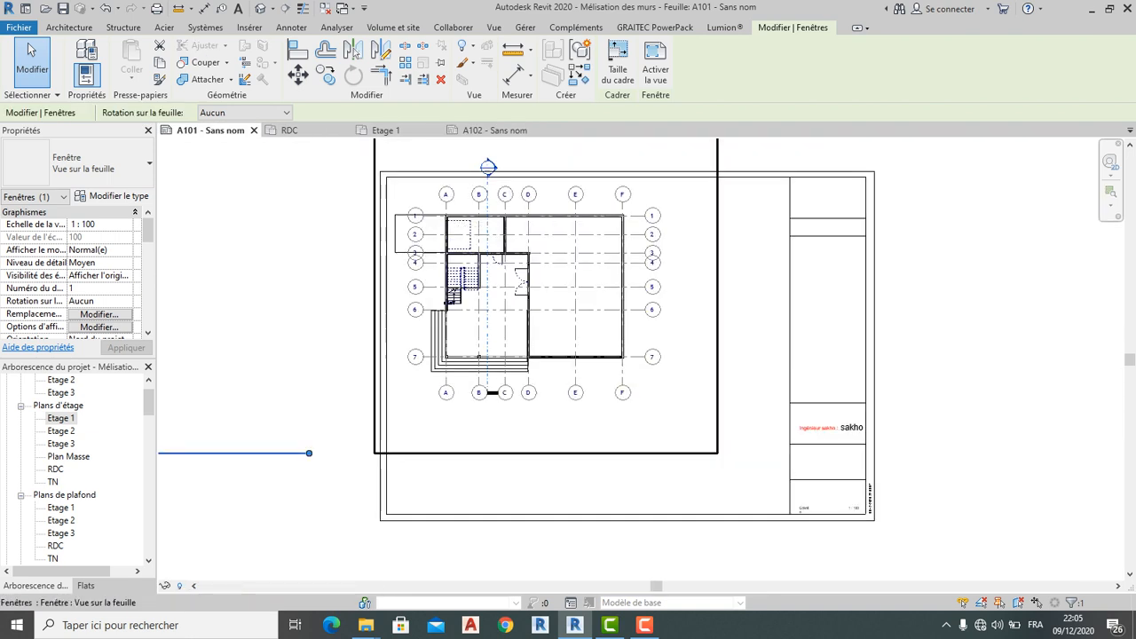
pyautogui.scroll(-3, 394, 336)
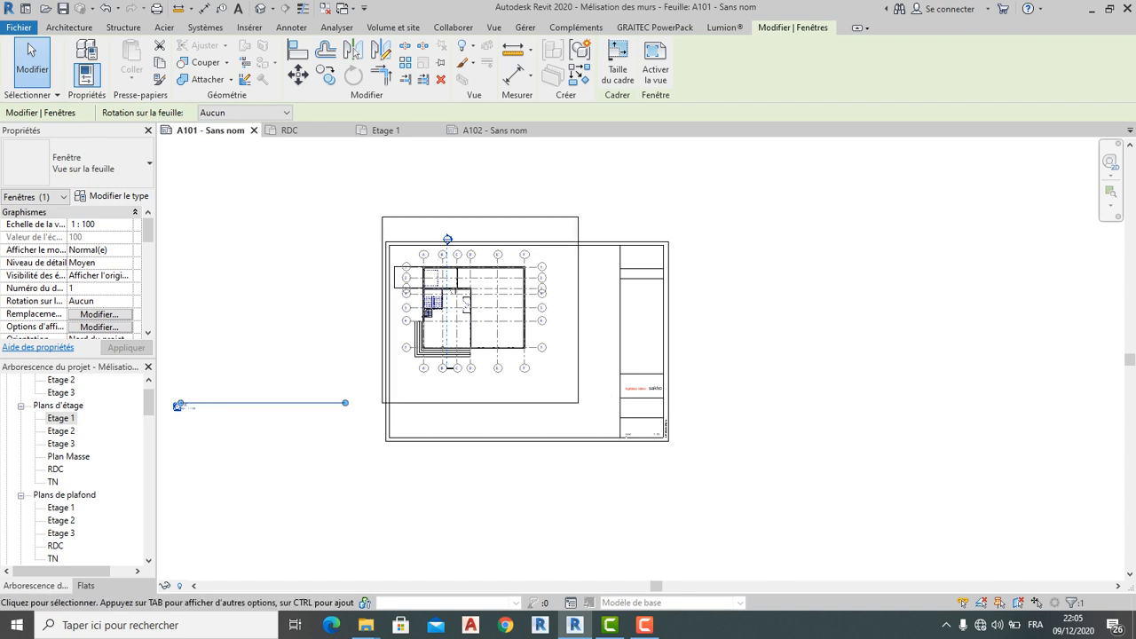
pyautogui.scroll(2, 185, 404)
pyautogui.scroll(2, 178, 406)
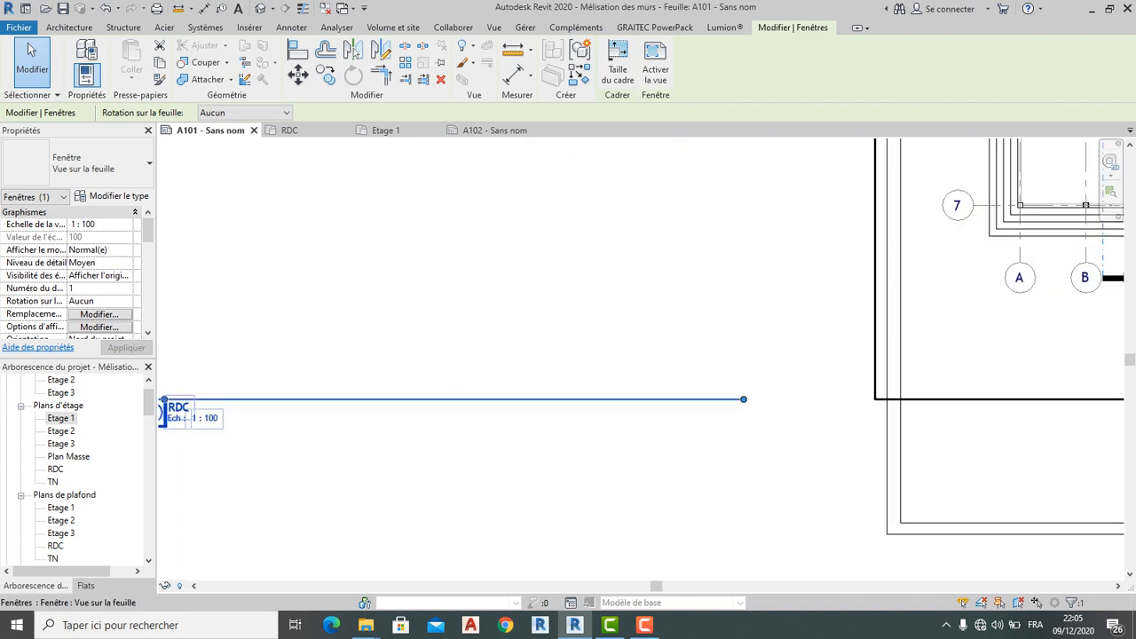
pyautogui.scroll(-3, 187, 410)
pyautogui.scroll(2, 861, 400)
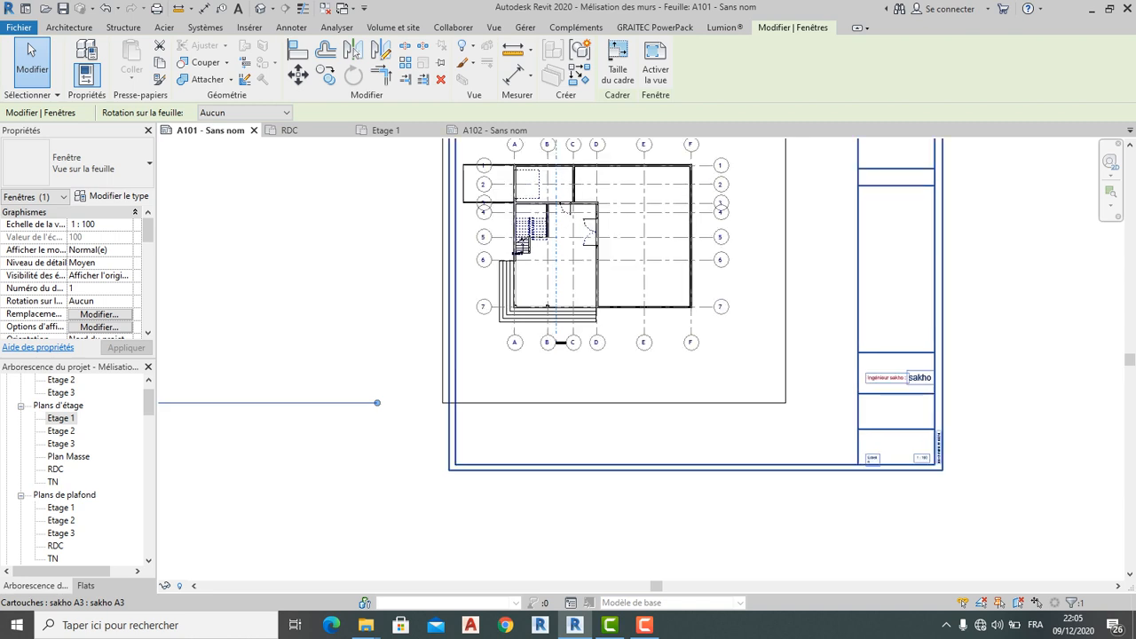
pyautogui.scroll(-2, 447, 561)
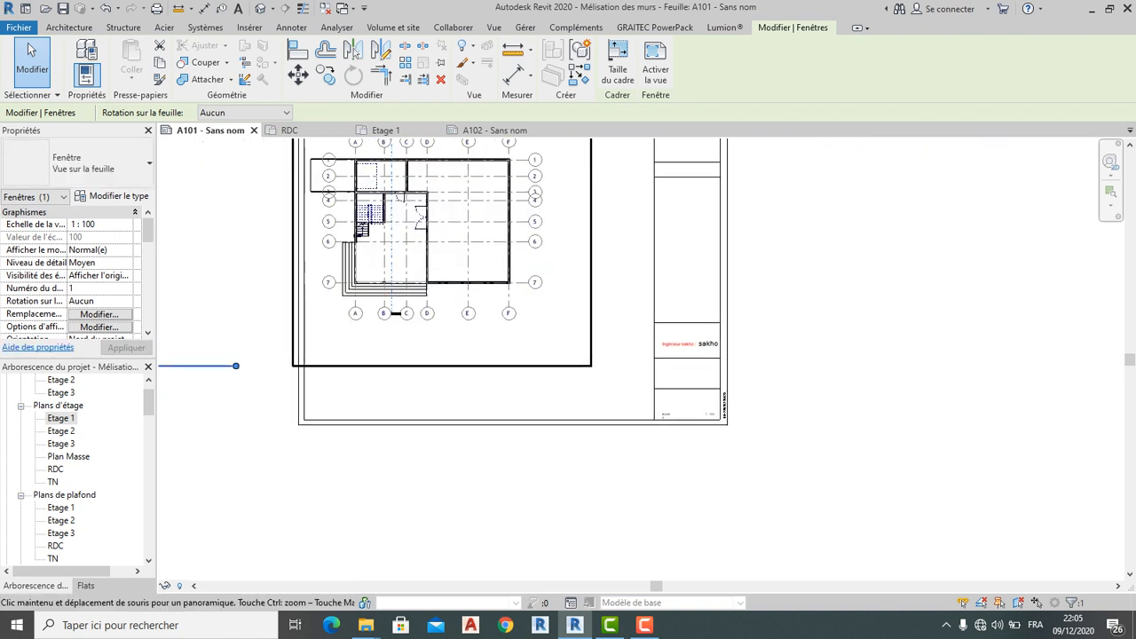
pyautogui.doubleClick(479, 342)
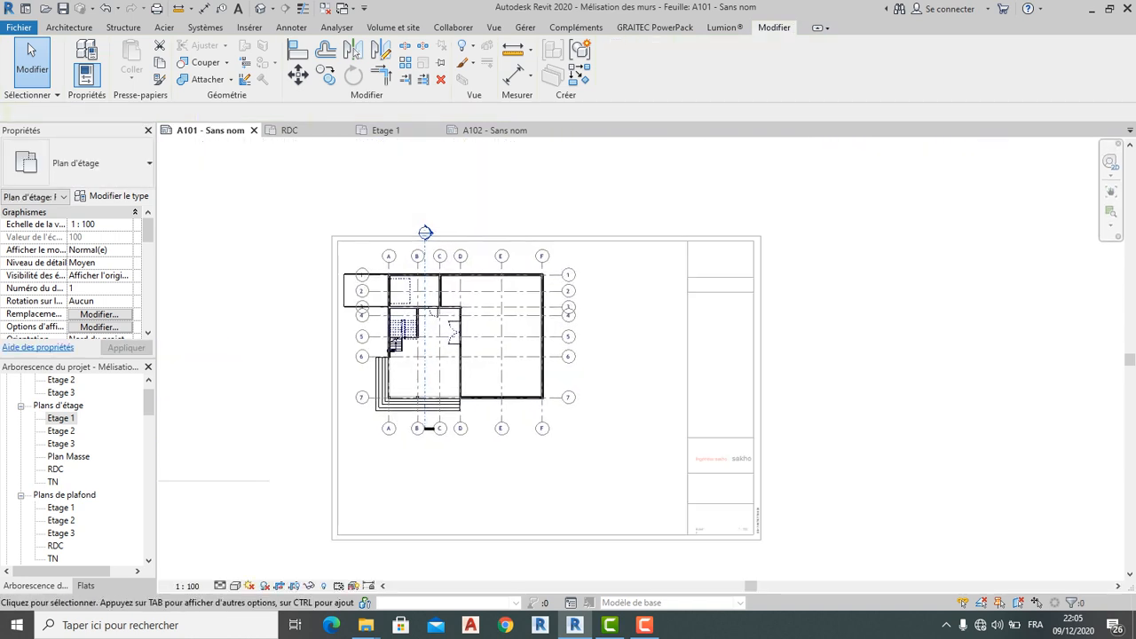
# Shorten the section line Coupe so its head sits at grid B's bubble
pyautogui.scroll(3, 424, 254)
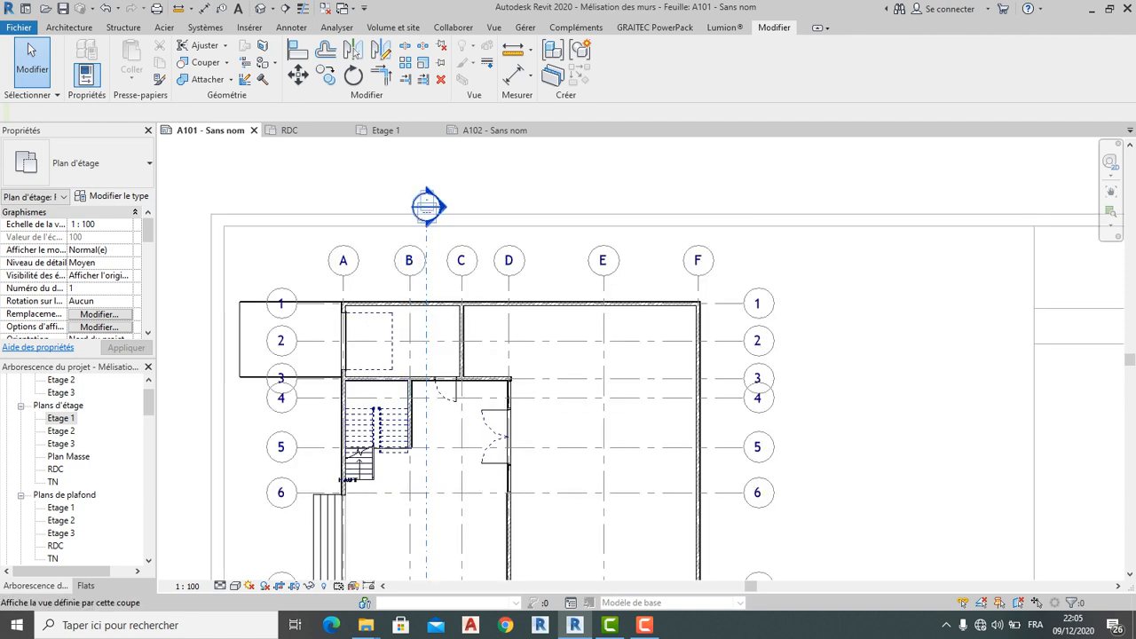
pyautogui.scroll(-2, 423, 220)
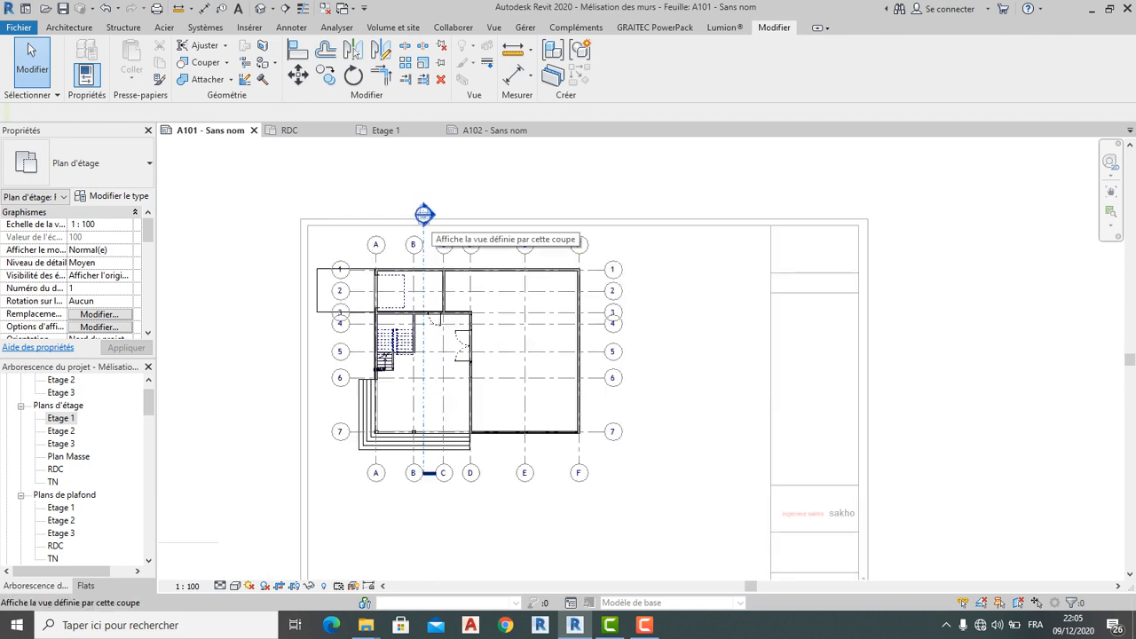
pyautogui.click(424, 213)
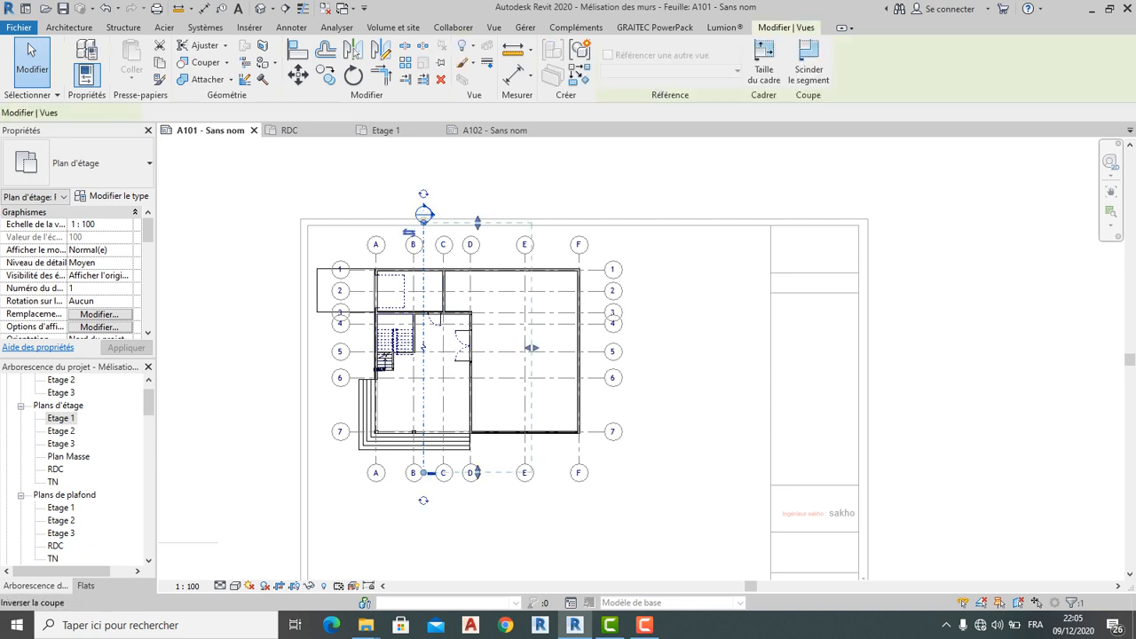
pyautogui.moveTo(424, 214); pyautogui.dragTo(423, 245)
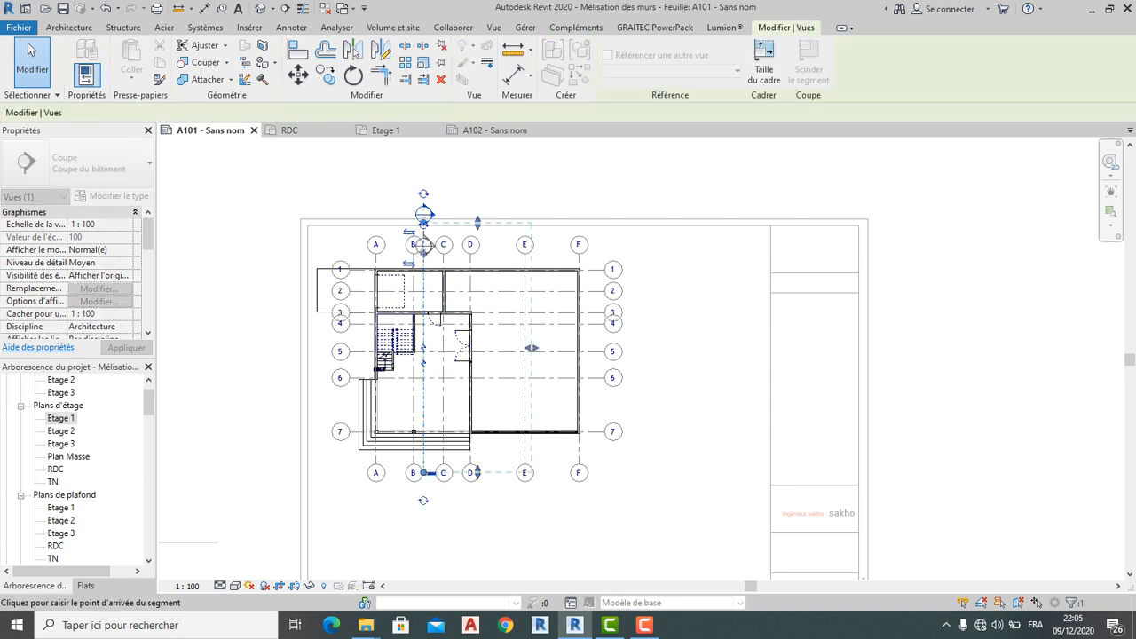
pyautogui.press('Escape')
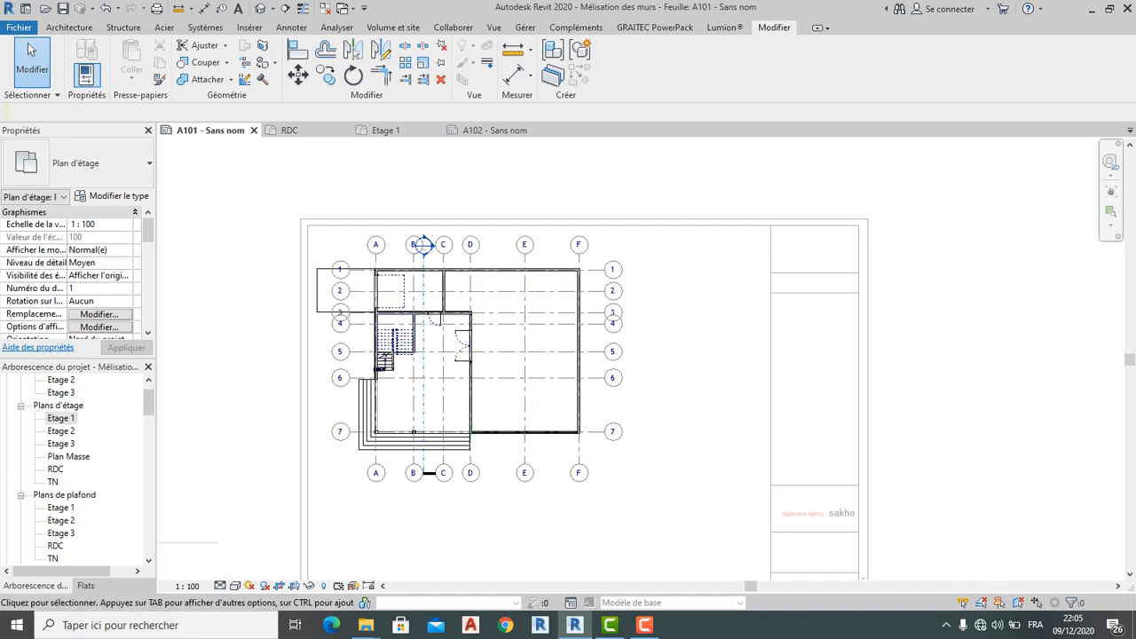
# Return to sheet A102 by way of the Etage 1 plan
pyautogui.scroll(2, 435, 500)
pyautogui.scroll(-2, 435, 500)
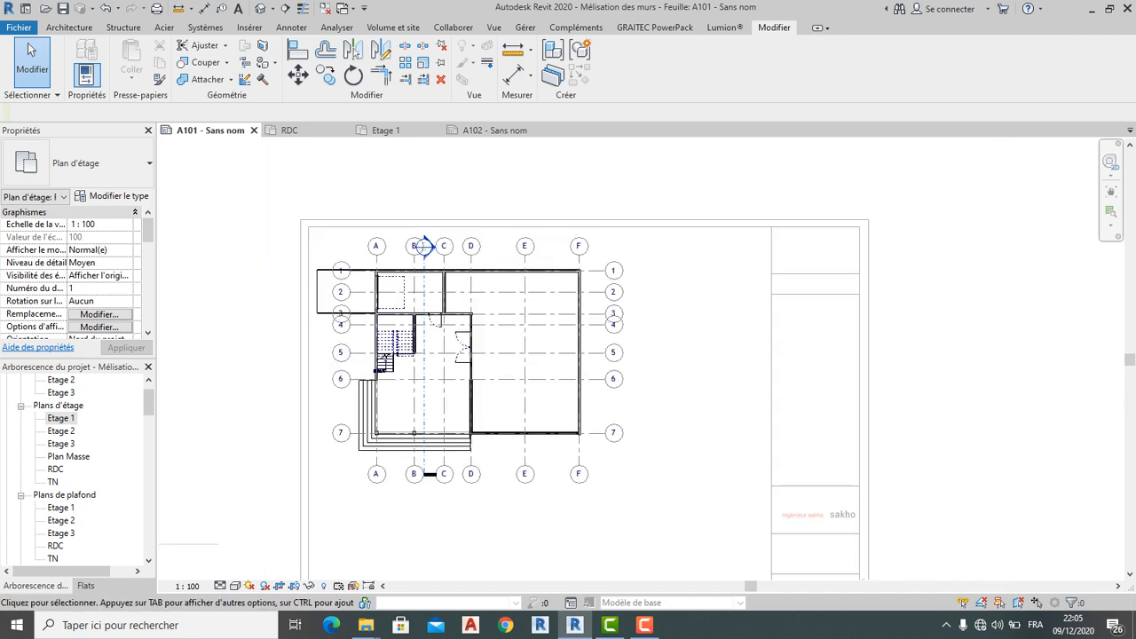
pyautogui.scroll(-2, 424, 246)
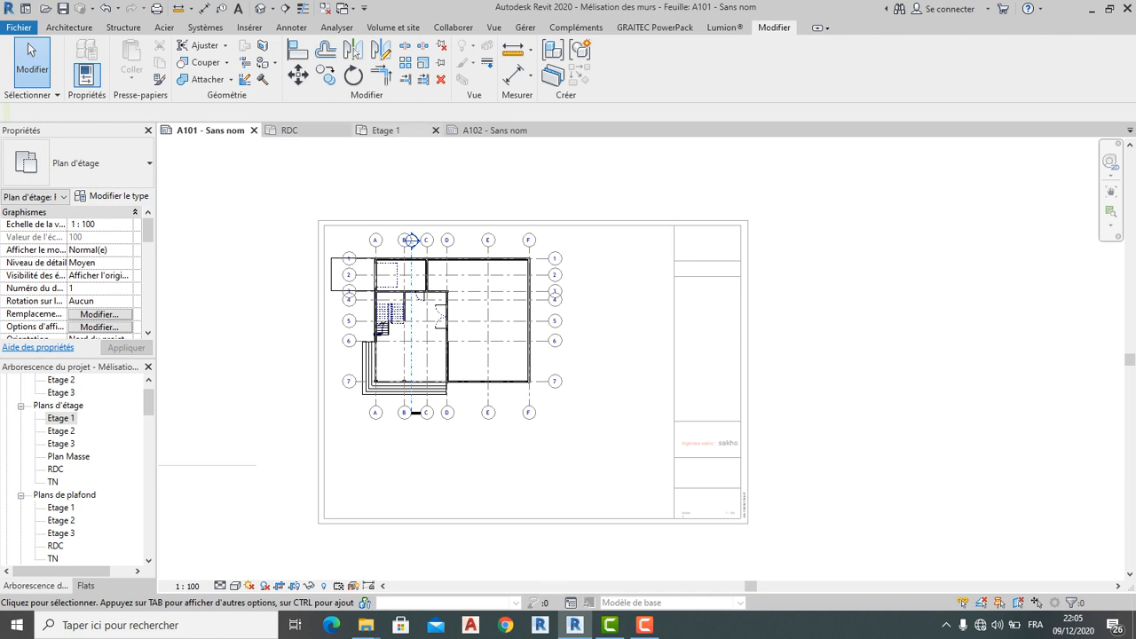
pyautogui.click(387, 131)
pyautogui.click(491, 131)
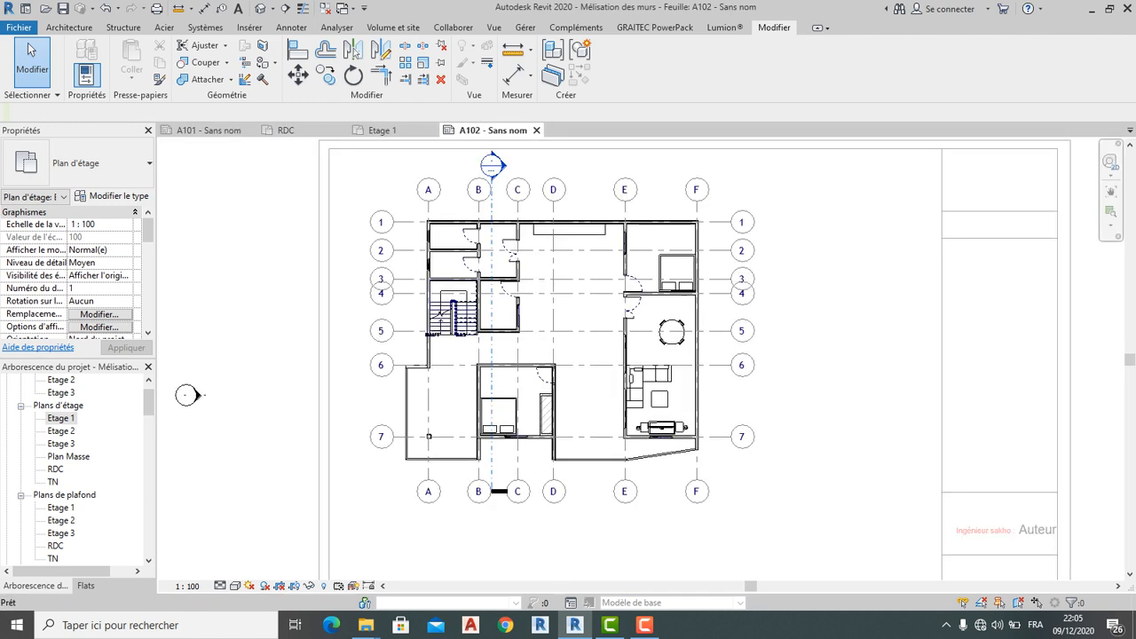
# Deactivate the Etage 1 viewport to get back to the sheet
pyautogui.scroll(-3, 480, 190)
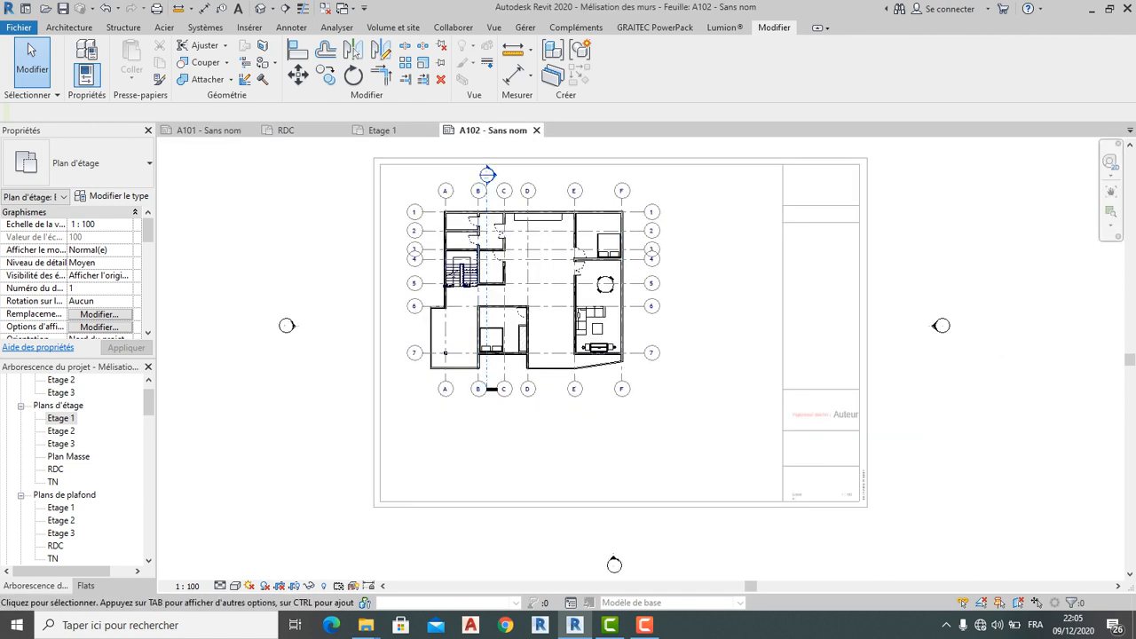
pyautogui.click(621, 200)
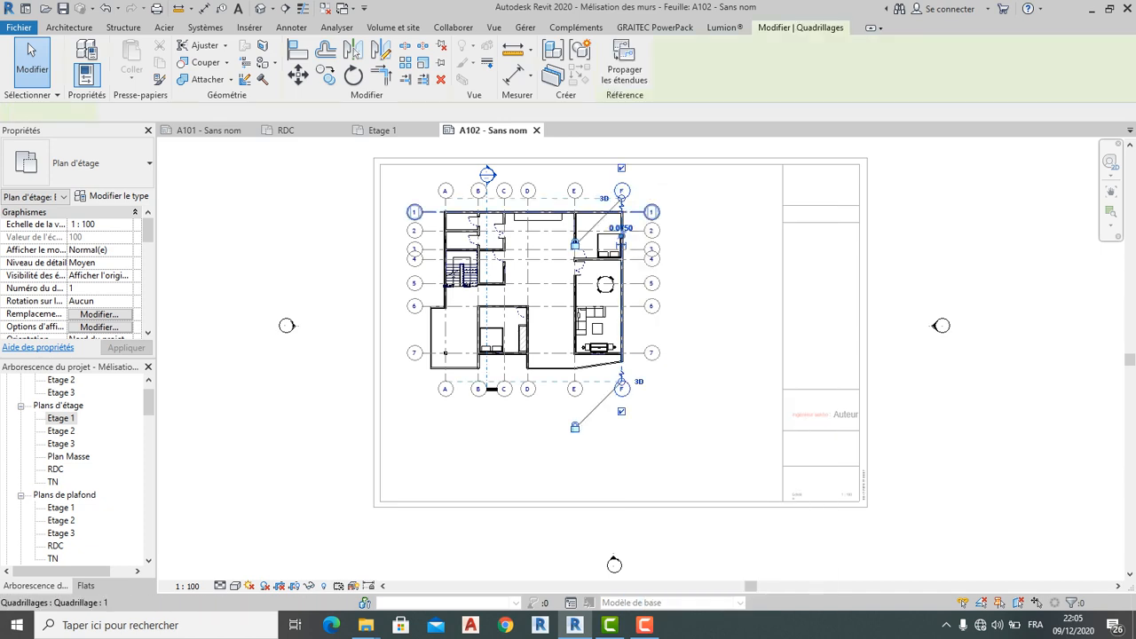
pyautogui.rightClick(704, 187)
pyautogui.click(759, 252)
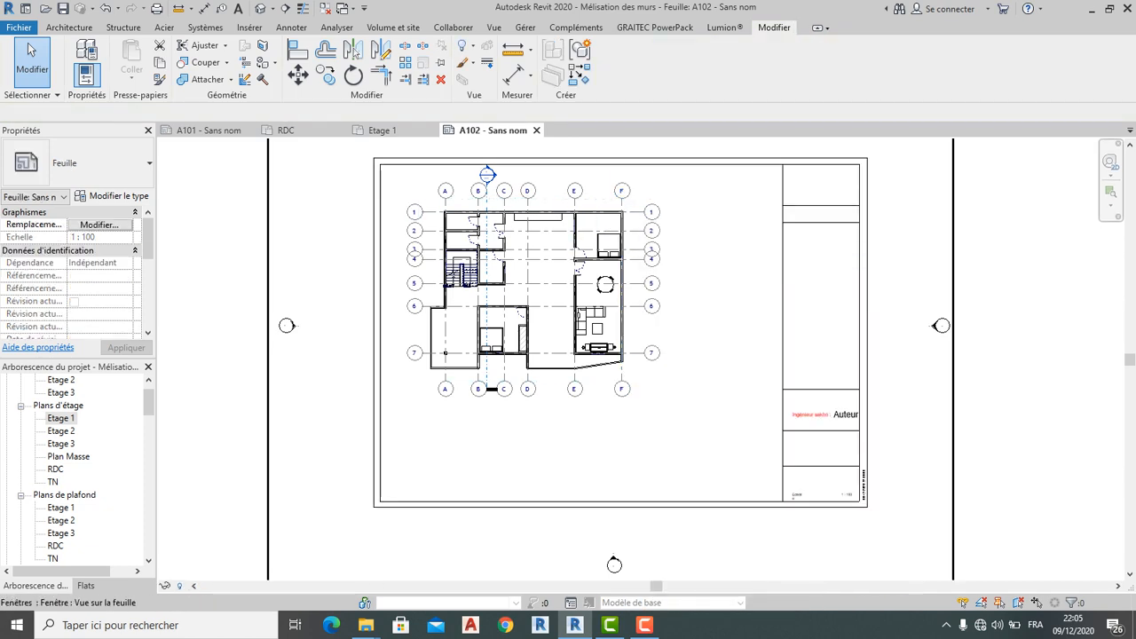
# Open the sheet's sakho A3 title block family in the Family Editor
pyautogui.scroll(-2, 747, 286)
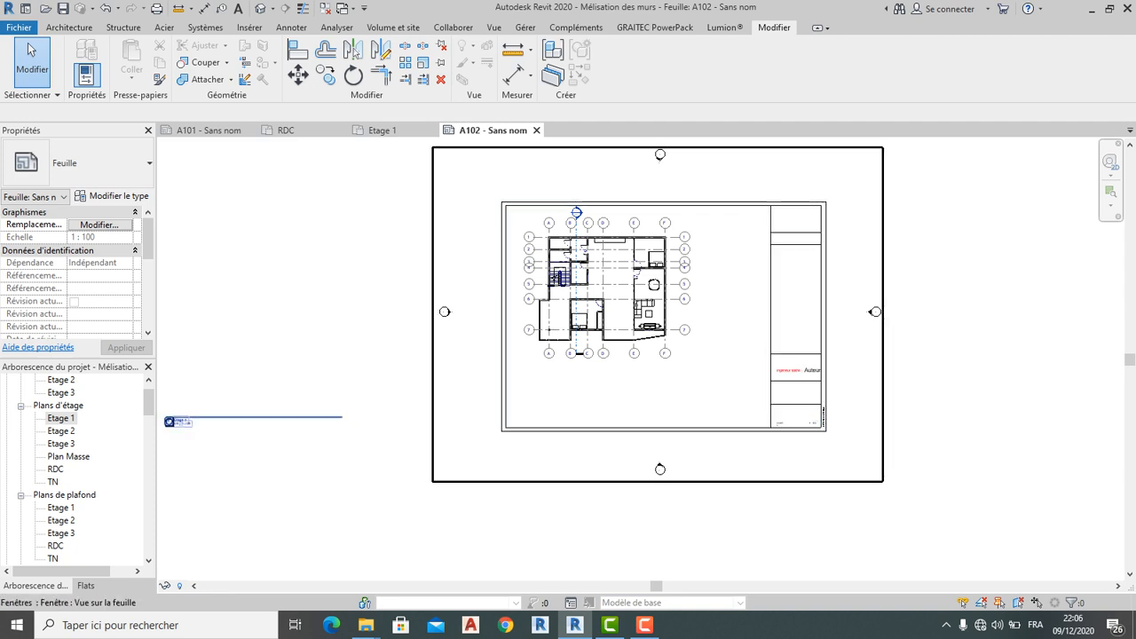
pyautogui.scroll(4, 797, 252)
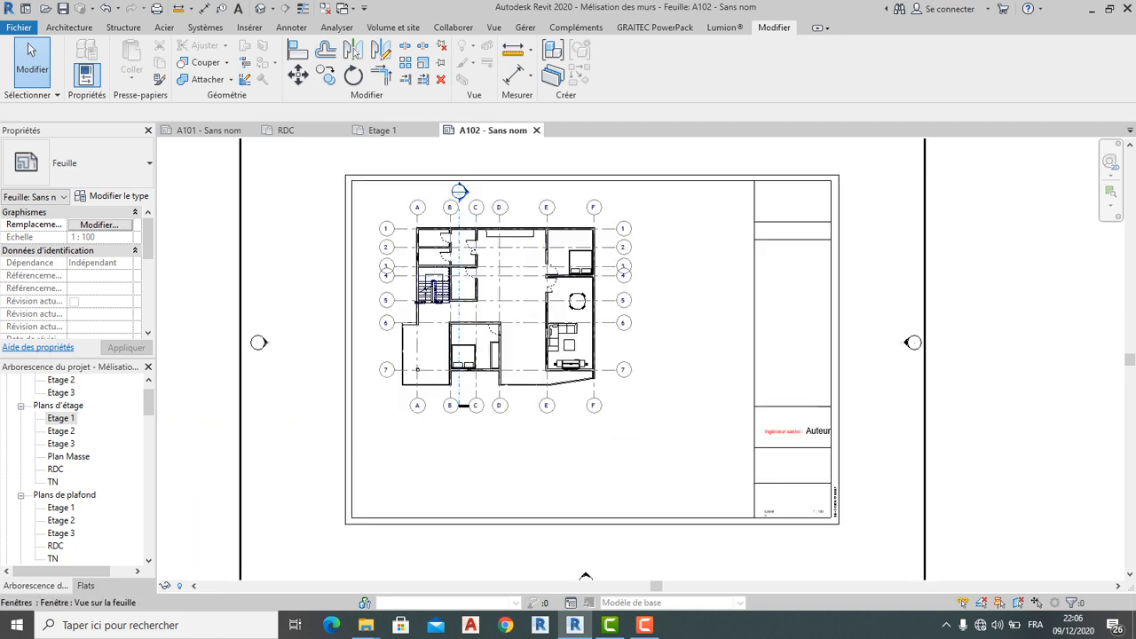
pyautogui.scroll(-3, 778, 250)
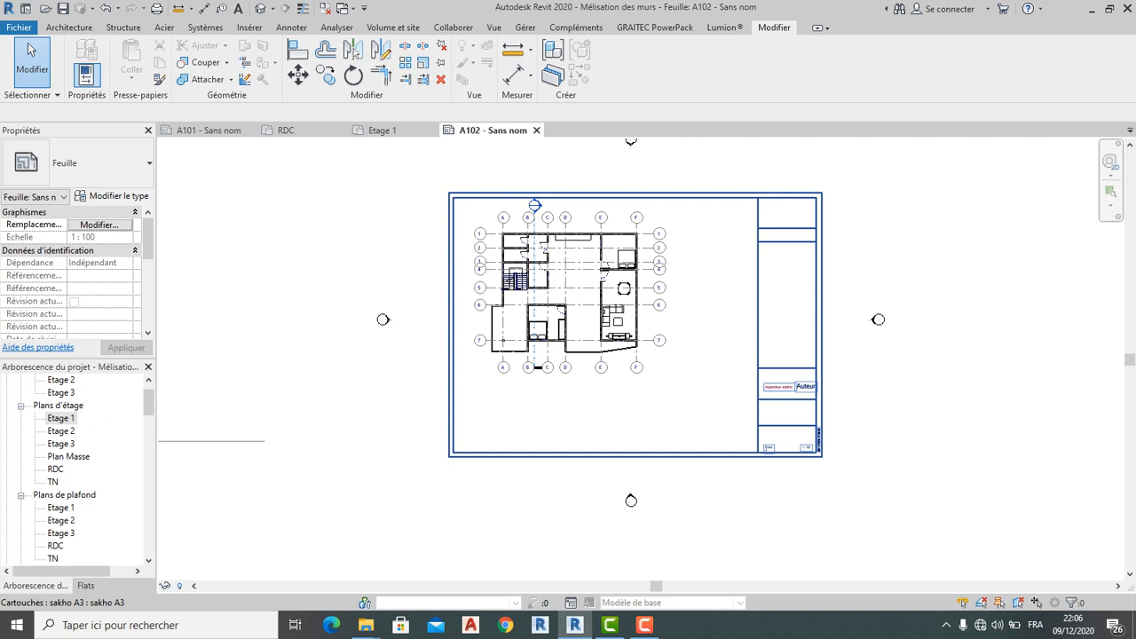
pyautogui.click(779, 241)
pyautogui.click(619, 64)
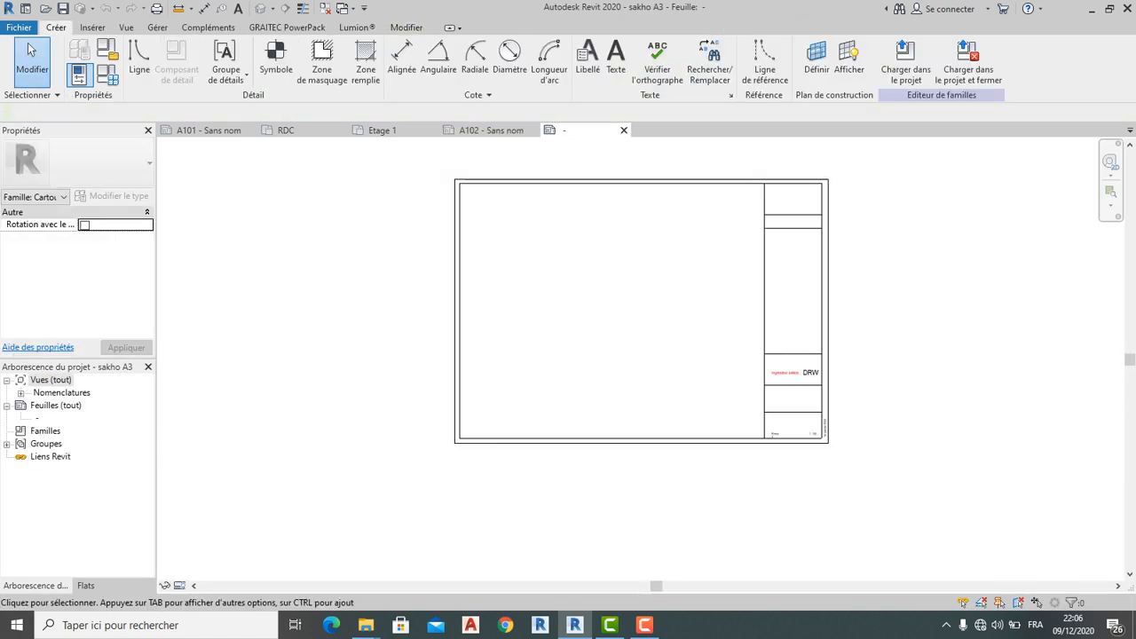
pyautogui.scroll(3, 827, 412)
# Delete the upper-right divider lines of the title block
pyautogui.scroll(-2, 725, 273)
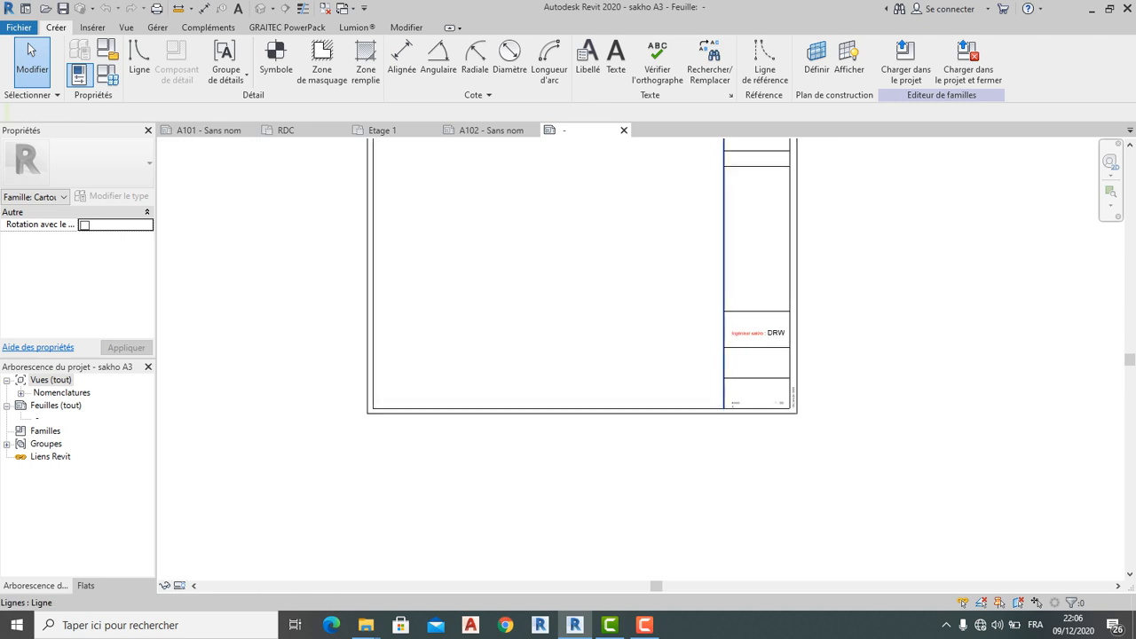
pyautogui.click(724, 273)
pyautogui.moveTo(724, 274); pyautogui.dragTo(733, 346, button='middle')
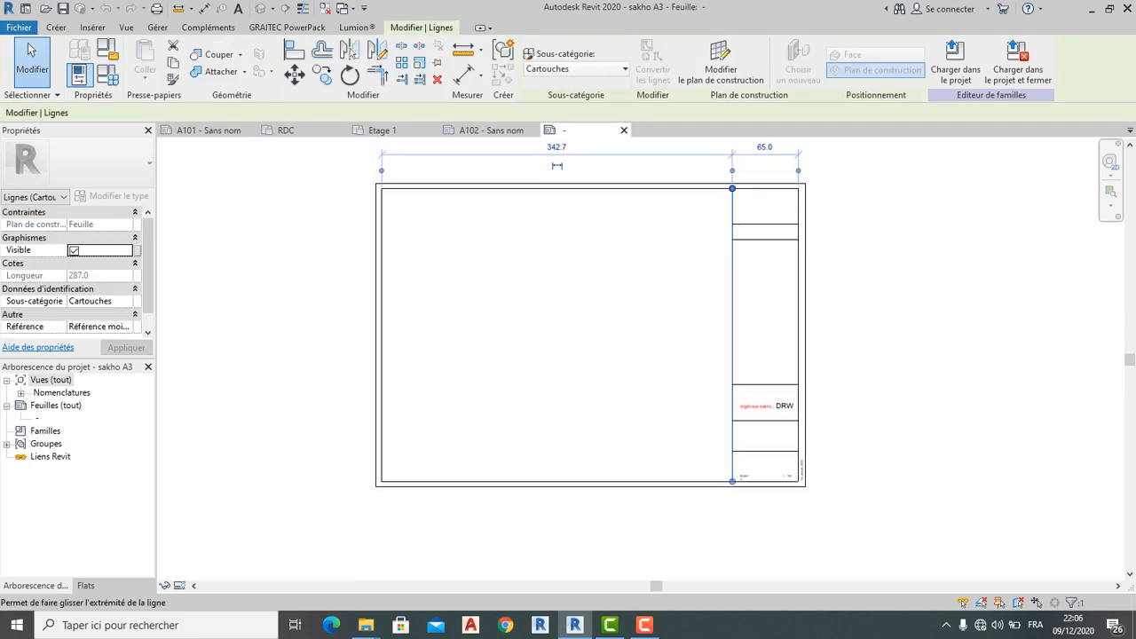
pyautogui.moveTo(732, 188); pyautogui.dragTo(732, 421)
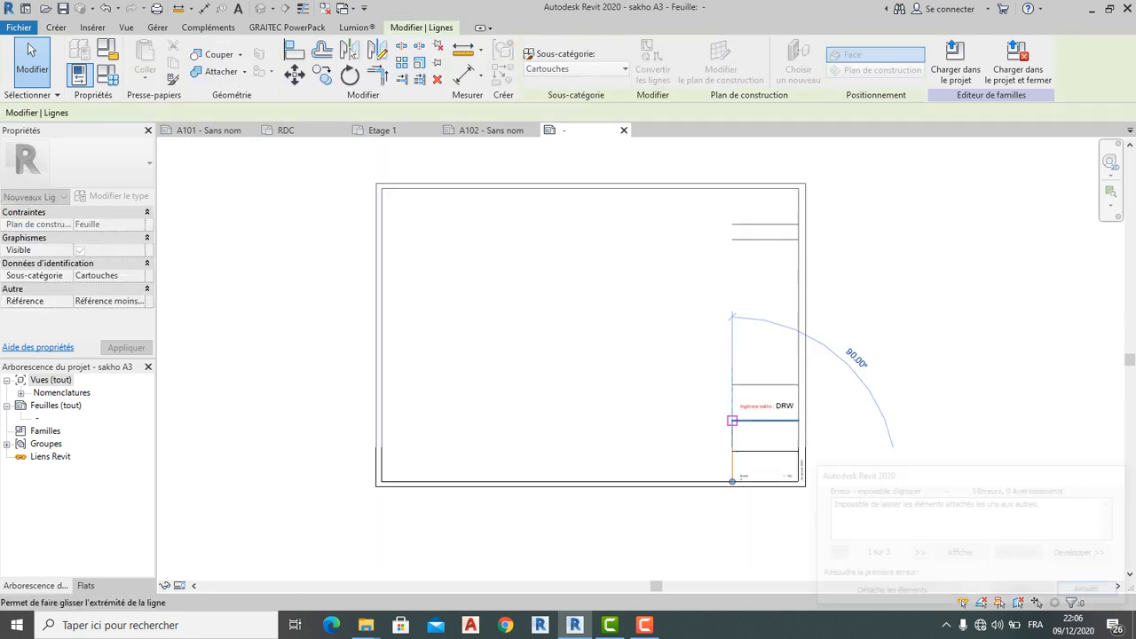
pyautogui.click(1091, 591)
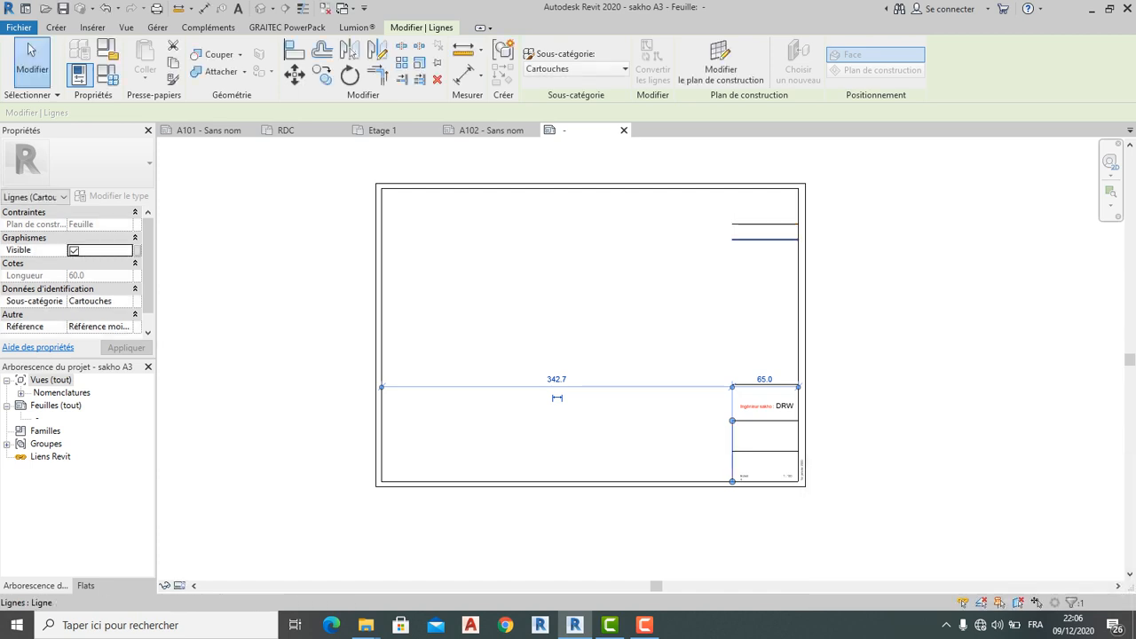
pyautogui.press('Delete')
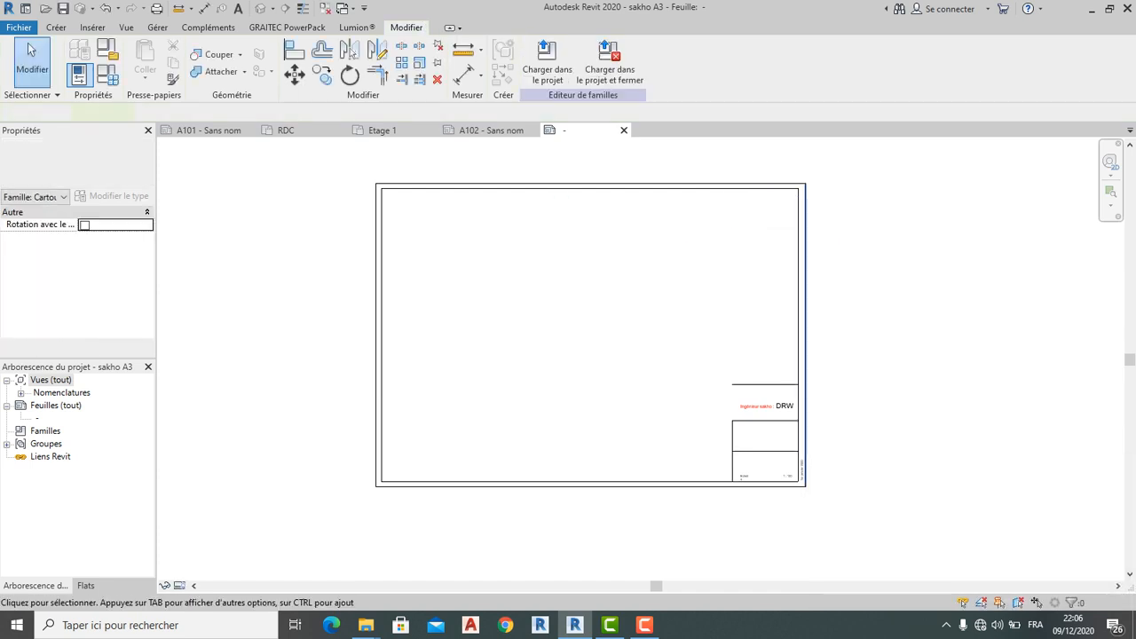
# Delete the Ingénieur note, the DRW label and the horizontal line above the lower cells
pyautogui.scroll(5, 781, 444)
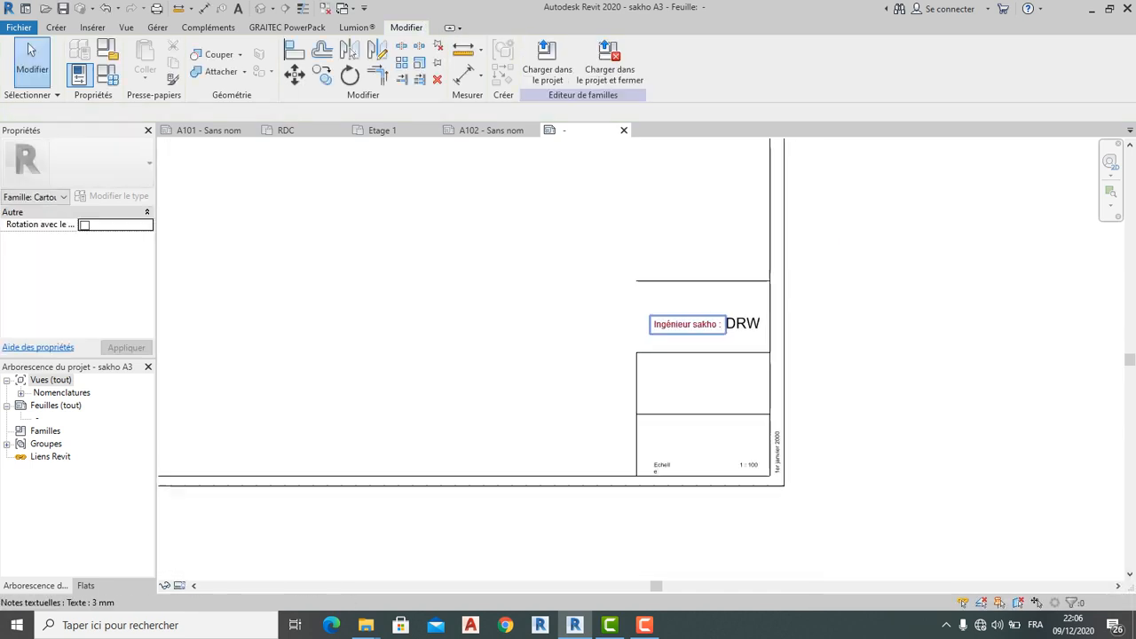
pyautogui.click(692, 325)
pyautogui.press('Delete')
pyautogui.click(757, 325)
pyautogui.press('Delete')
pyautogui.click(743, 274)
pyautogui.press('Delete')
# Change the vertical divider's 65.0 distance to 200 to widen the bottom-right box
pyautogui.scroll(-1, 706, 364)
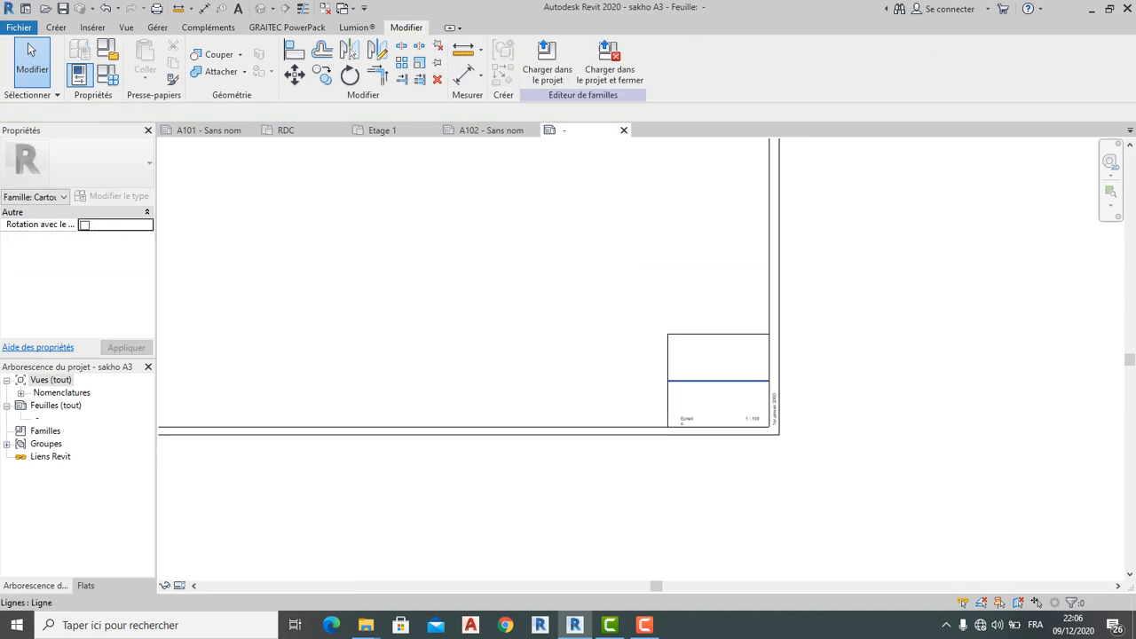
pyautogui.scroll(-2, 705, 364)
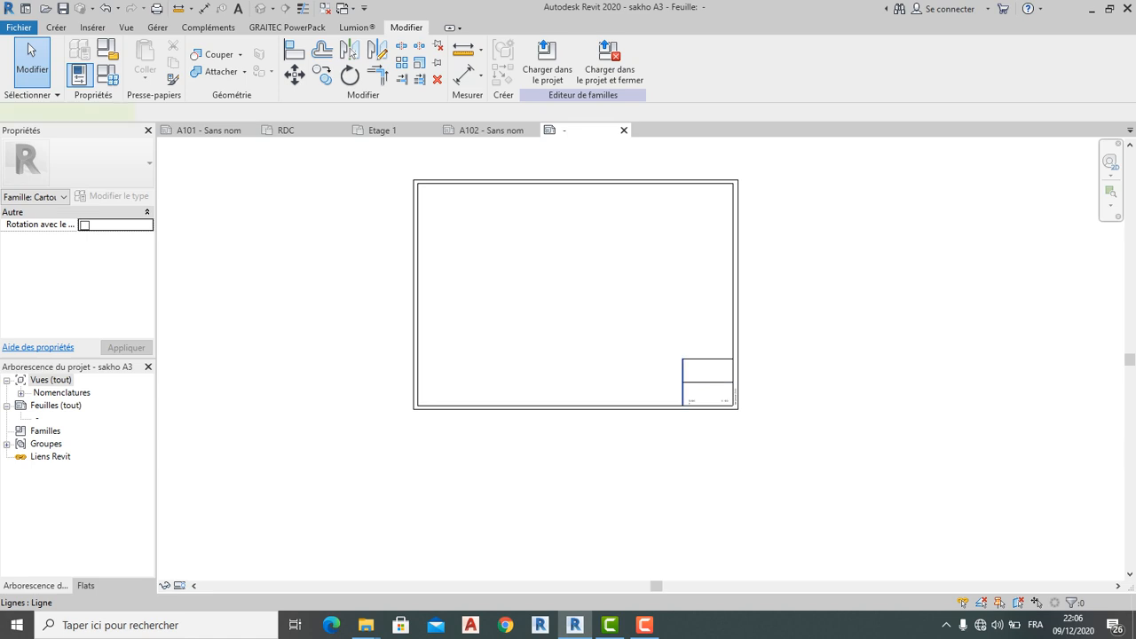
pyautogui.click(682, 372)
pyautogui.click(708, 318)
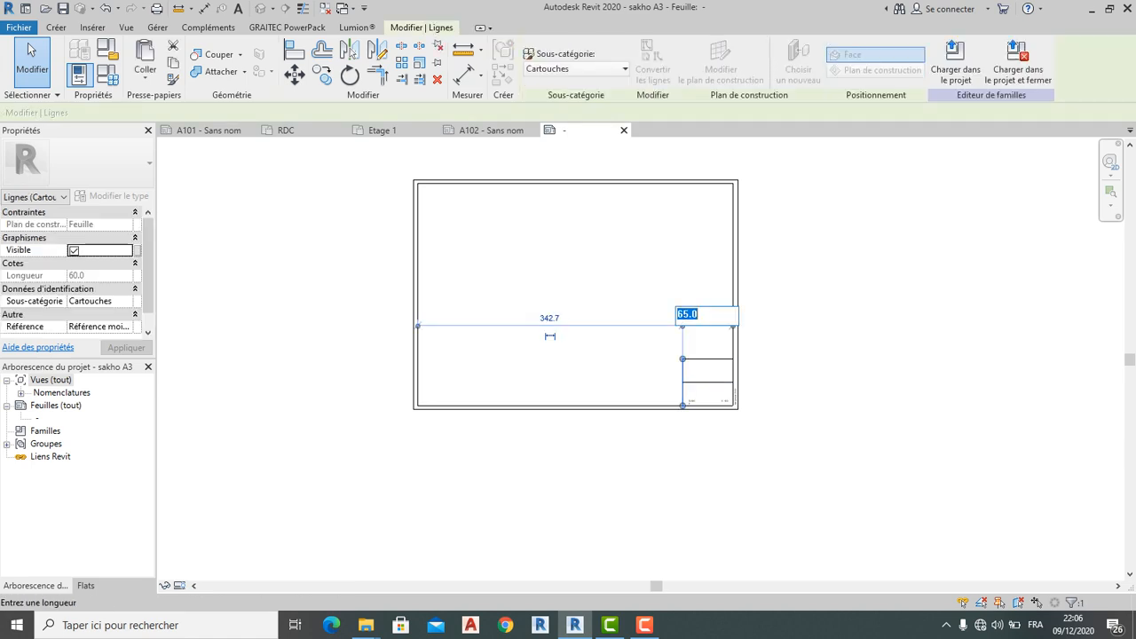
pyautogui.write('200')
pyautogui.press('Return')
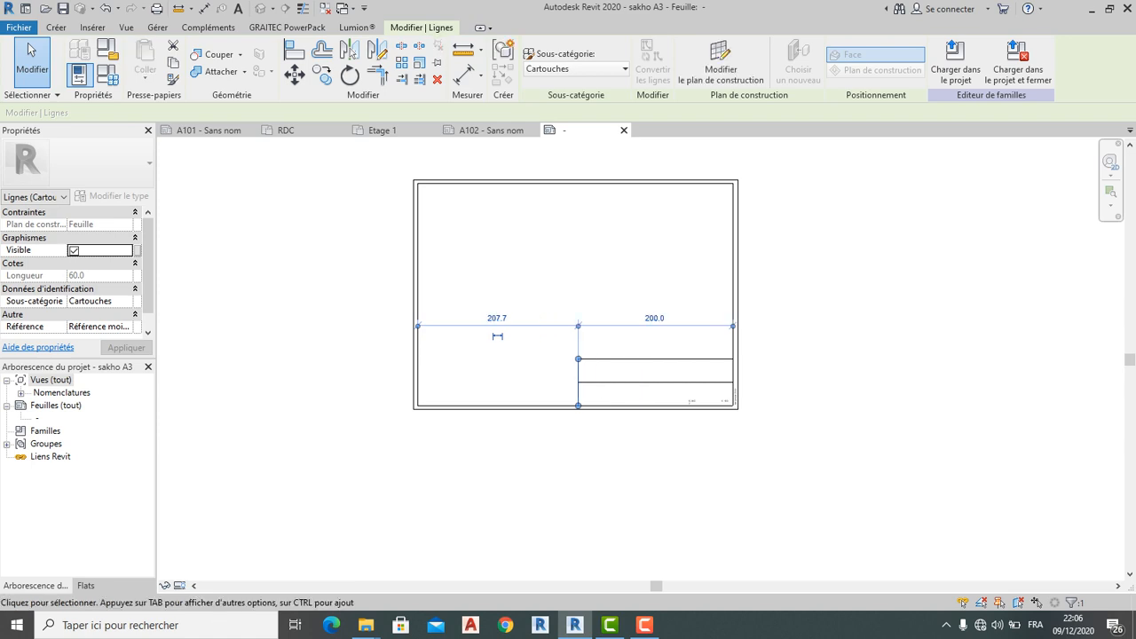
pyautogui.press('Escape')
# Lengthen the scale label toward the left
pyautogui.scroll(3, 619, 374)
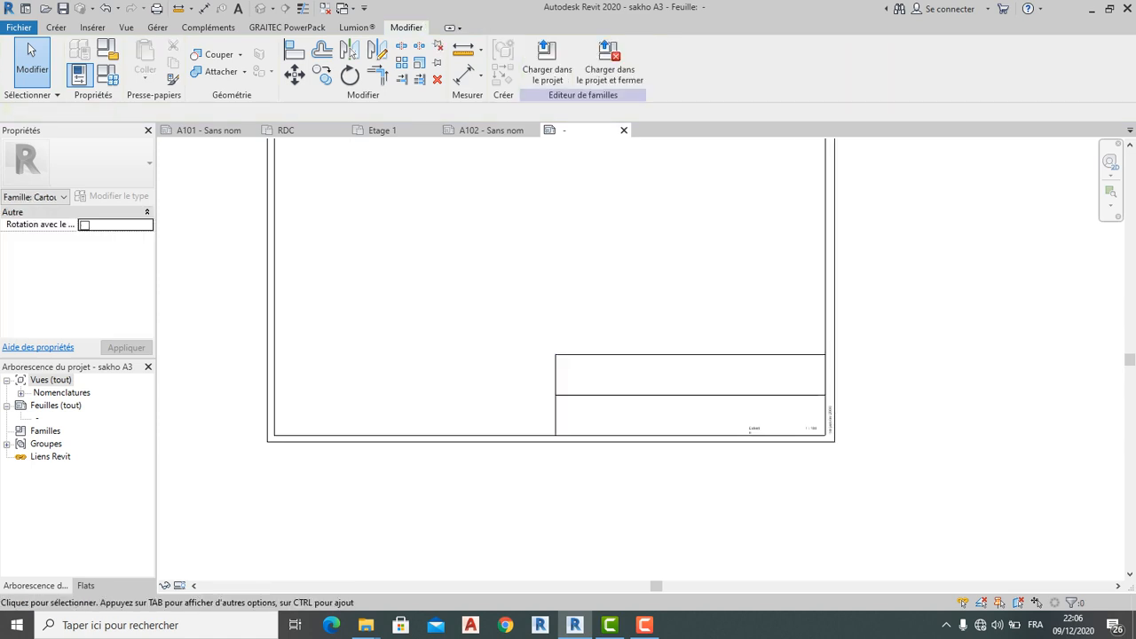
pyautogui.scroll(1, 685, 421)
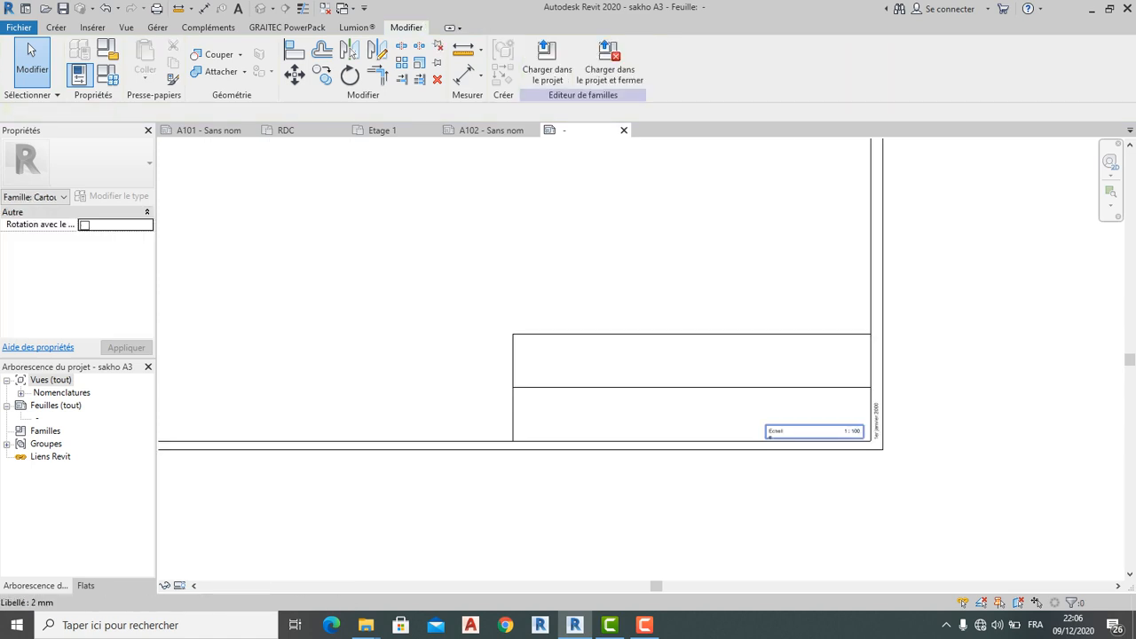
pyautogui.click(769, 434)
pyautogui.scroll(1, 766, 436)
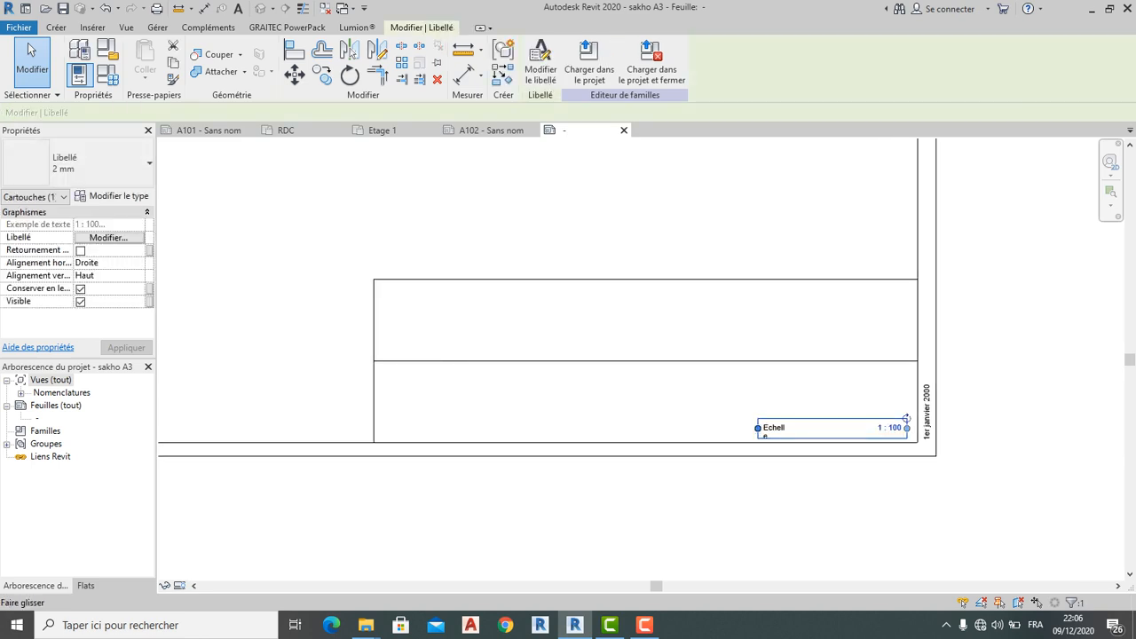
pyautogui.moveTo(757, 427); pyautogui.dragTo(739, 428)
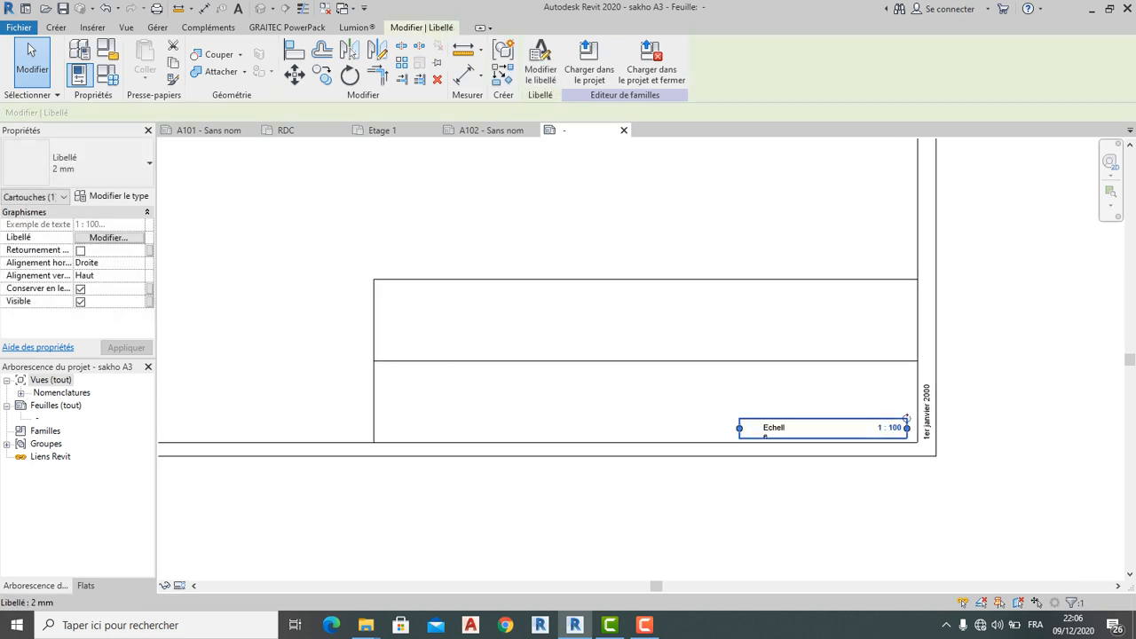
pyautogui.press('Escape')
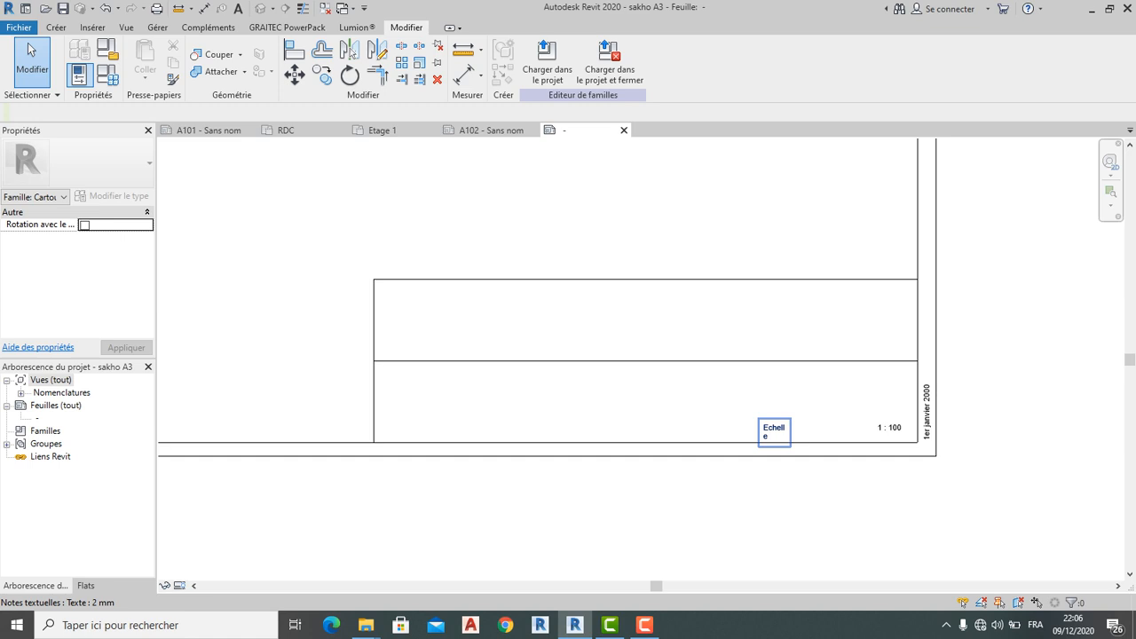
# Widen the Echelle text note so it reads on one line
pyautogui.click(771, 430)
pyautogui.moveTo(790, 432); pyautogui.dragTo(809, 432)
pyautogui.press('Escape')
pyautogui.scroll(-3, 812, 464)
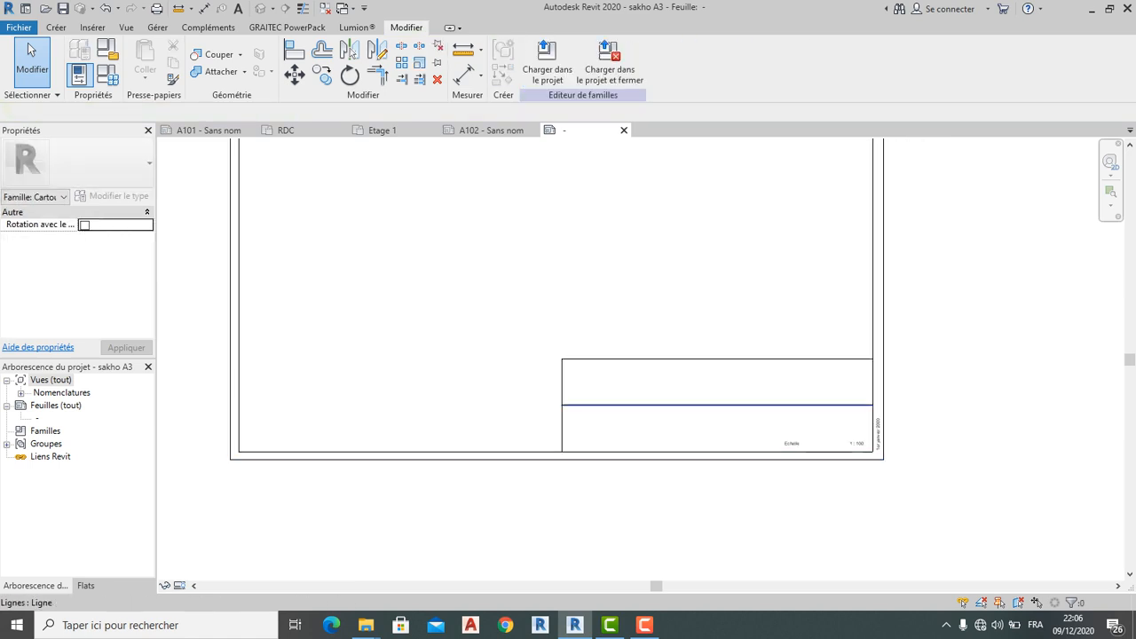
# Draw a horizontal line across the title block and set its spacing to 20
pyautogui.click(56, 28)
pyautogui.click(139, 62)
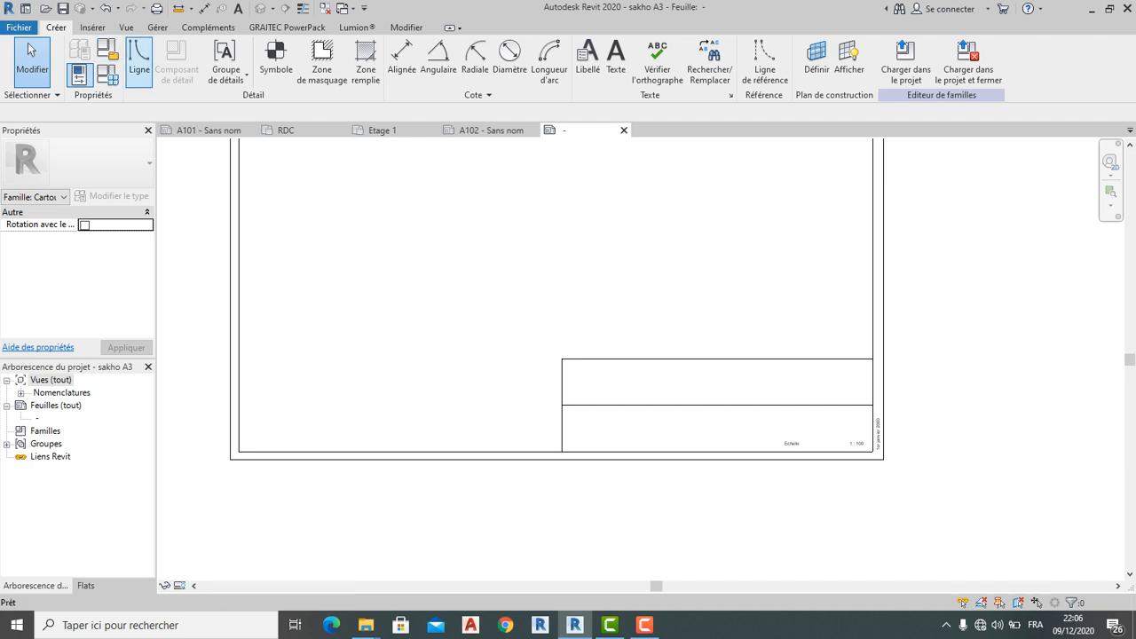
pyautogui.scroll(2, 772, 389)
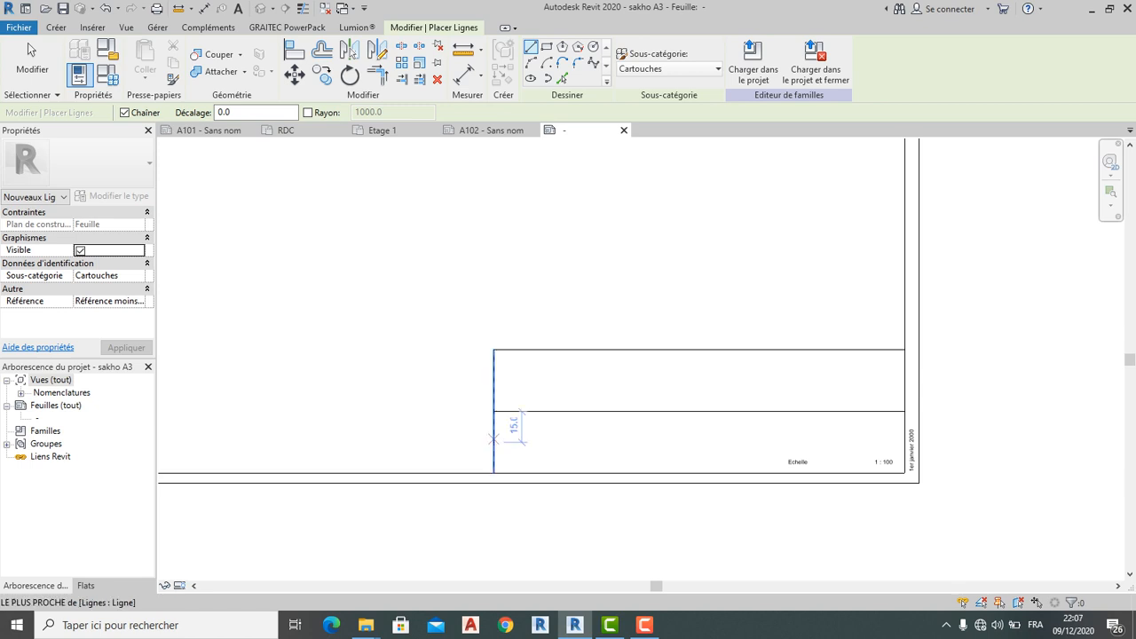
pyautogui.click(493, 441)
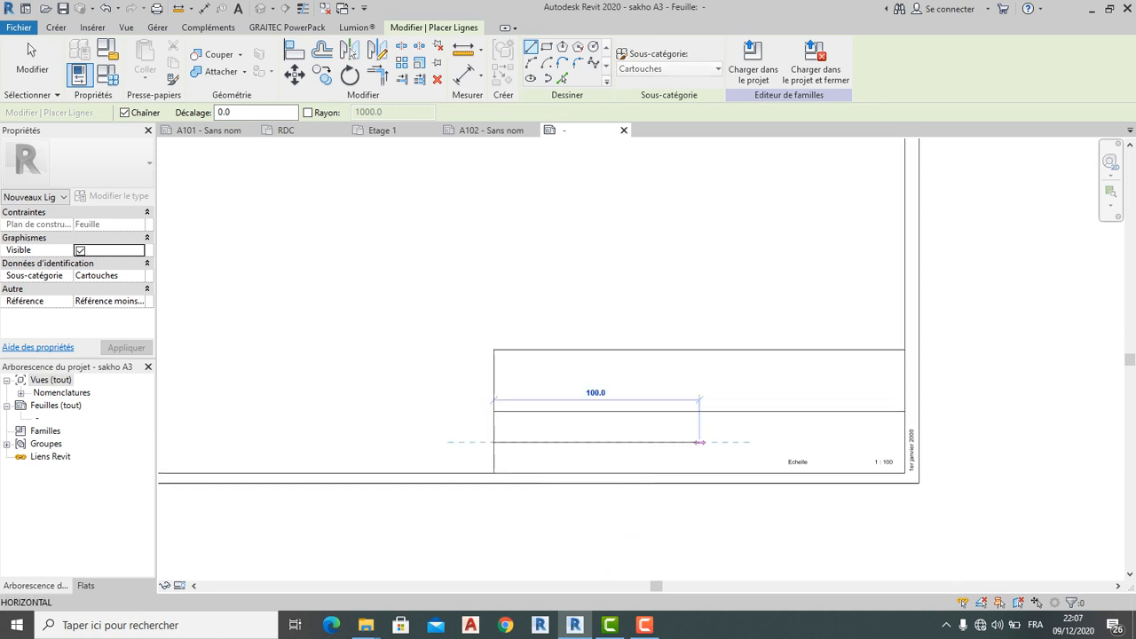
pyautogui.click(904, 441)
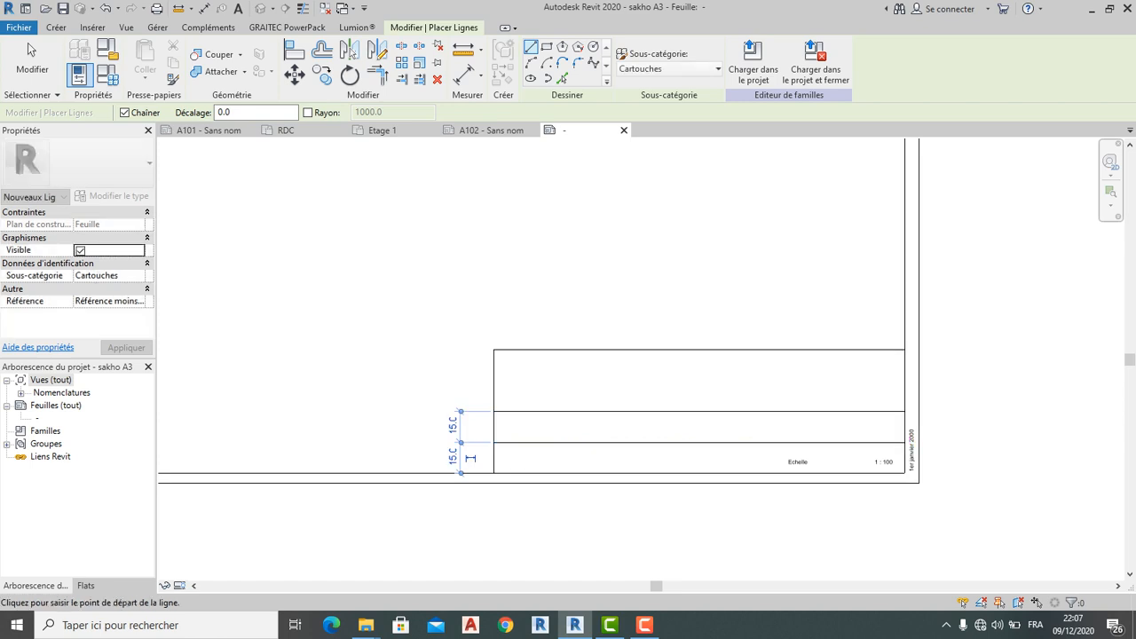
pyautogui.press('Escape')
pyautogui.click(452, 379)
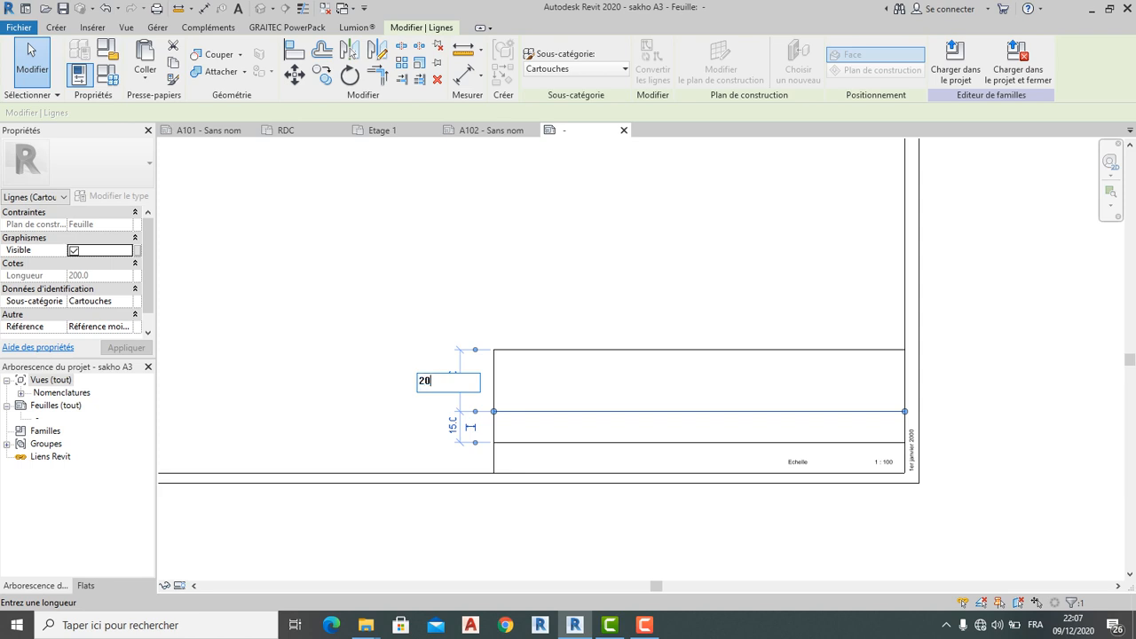
pyautogui.press('Return')
pyautogui.press('Escape')
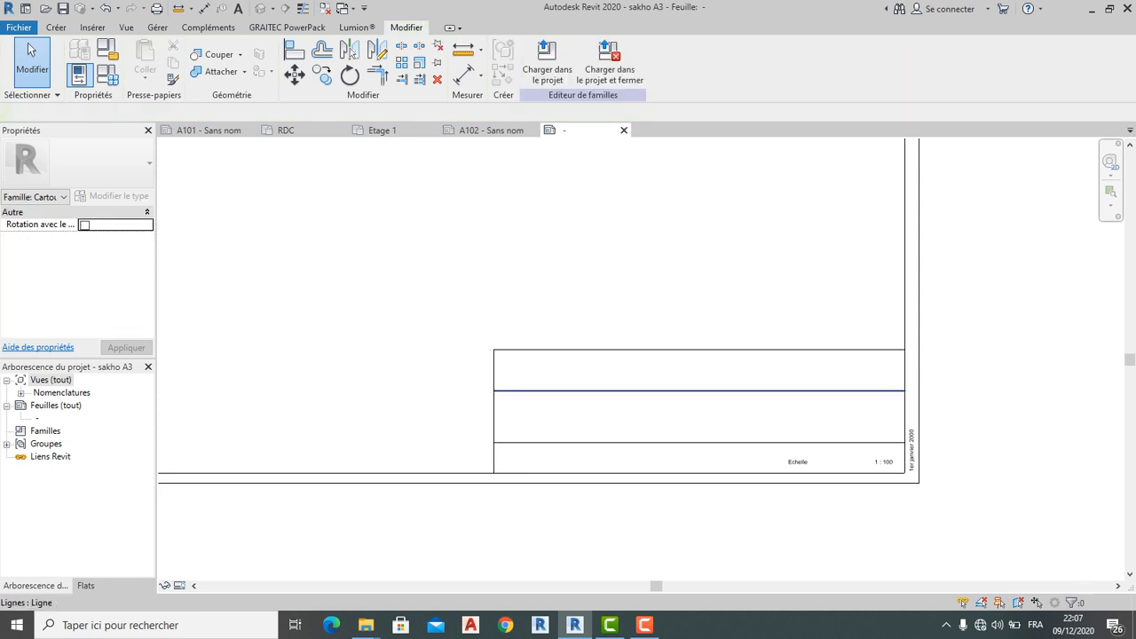
# Change the spacing above the new horizontal line to 22
pyautogui.click(562, 391)
pyautogui.scroll(1, 561, 391)
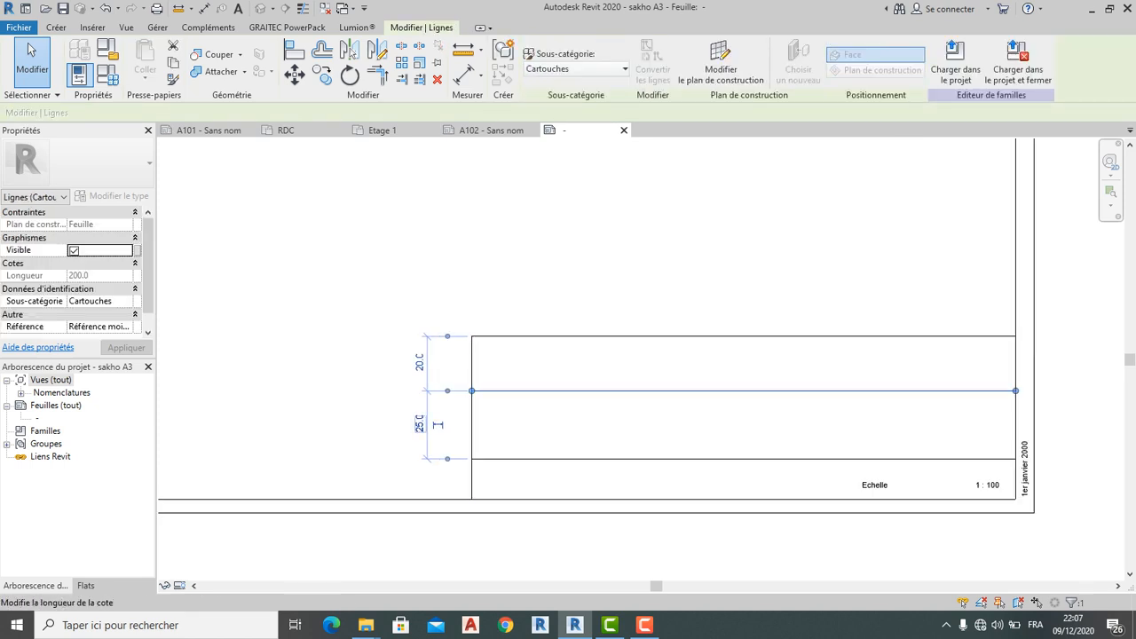
pyautogui.click(416, 365)
pyautogui.write('22')
pyautogui.press('Return')
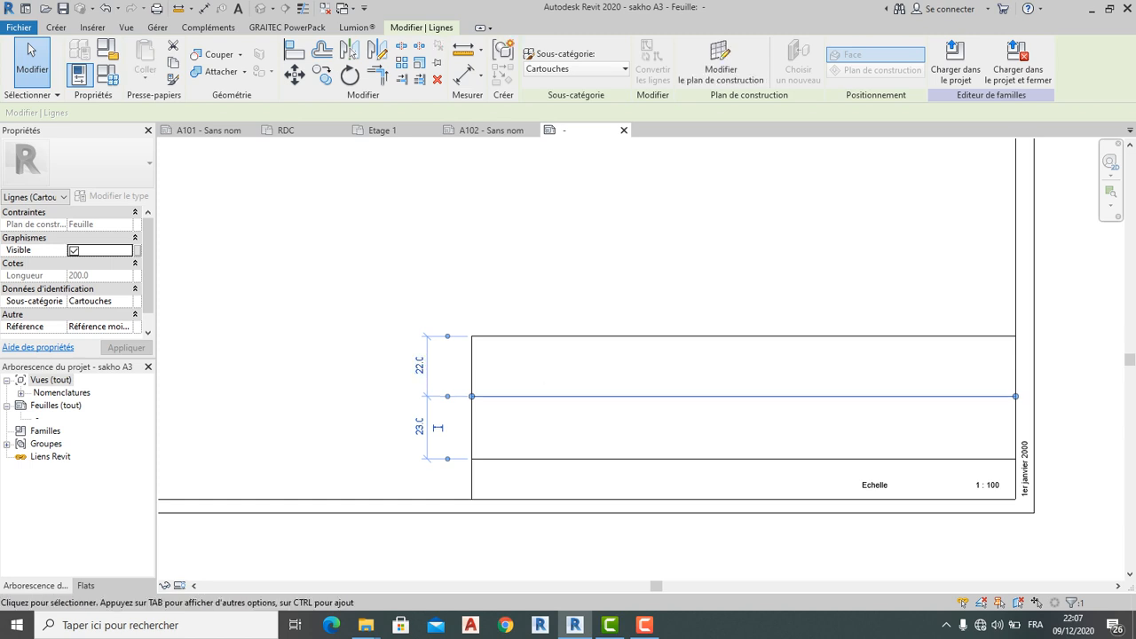
pyautogui.press('Escape')
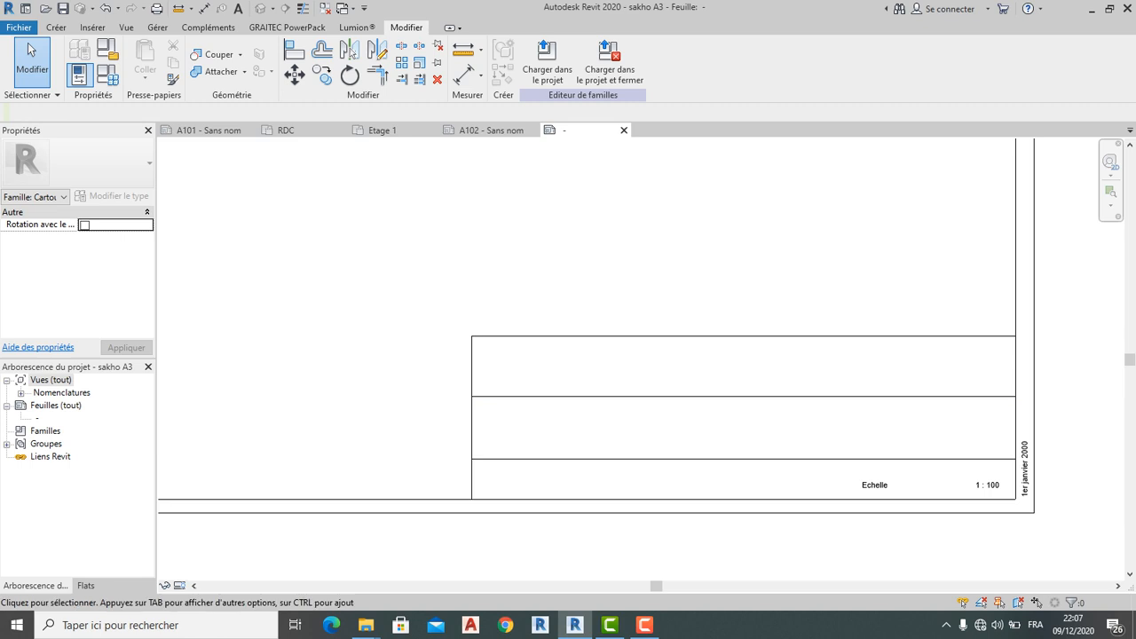
# Set the band below the middle line to 20, leaving the top band at 25
pyautogui.click(515, 397)
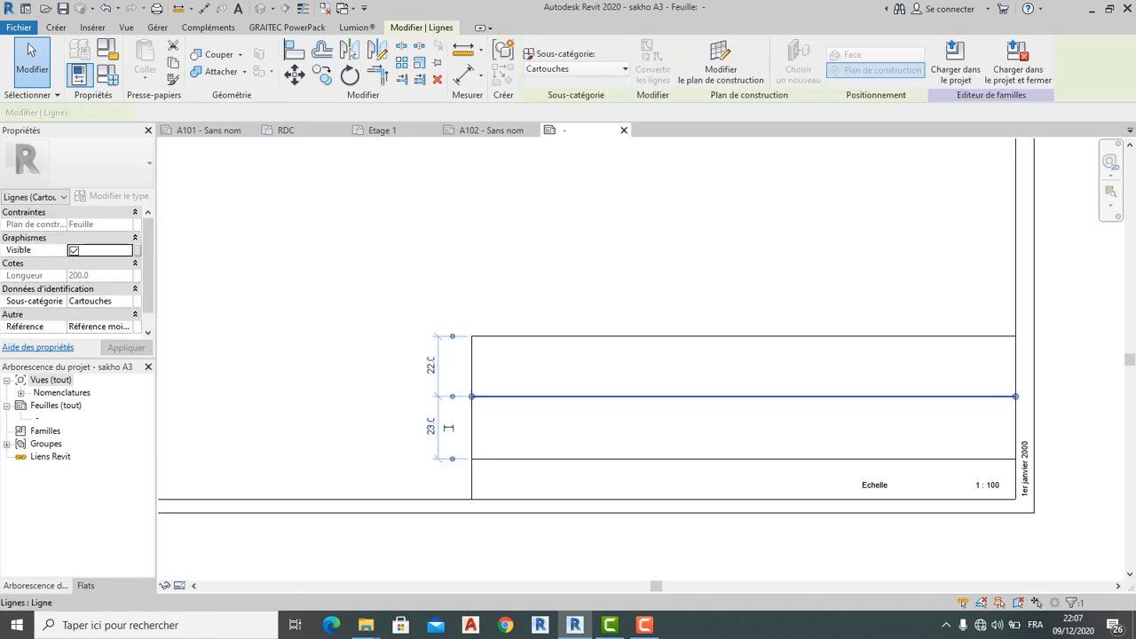
pyautogui.click(448, 428)
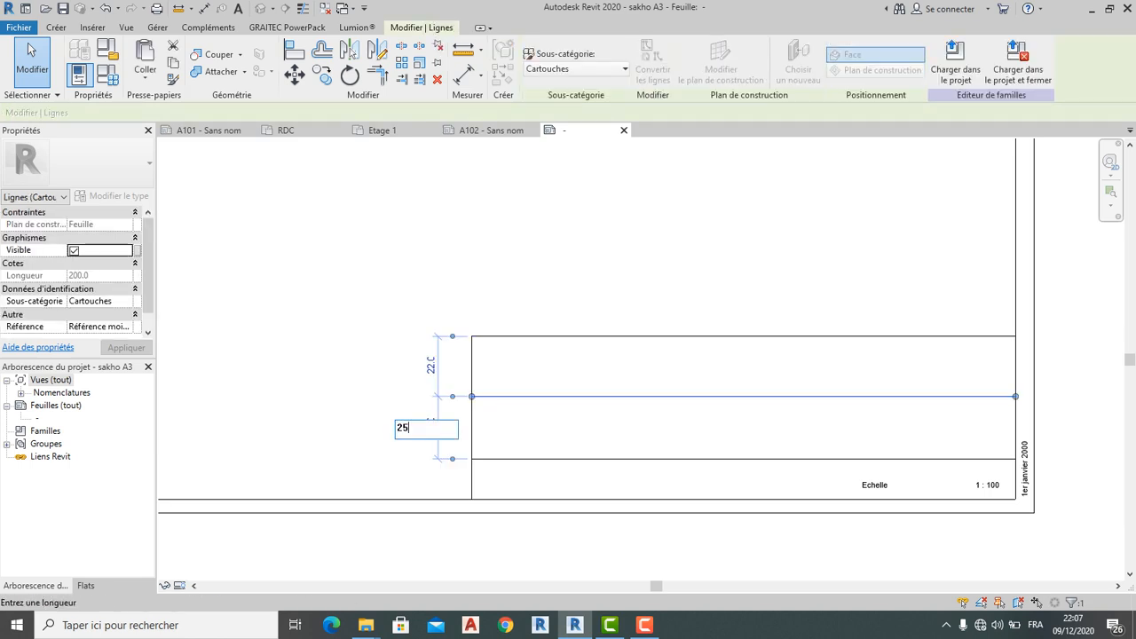
pyautogui.write('252')
pyautogui.press('BackSpace')
pyautogui.press('BackSpace')
pyautogui.press('Return')
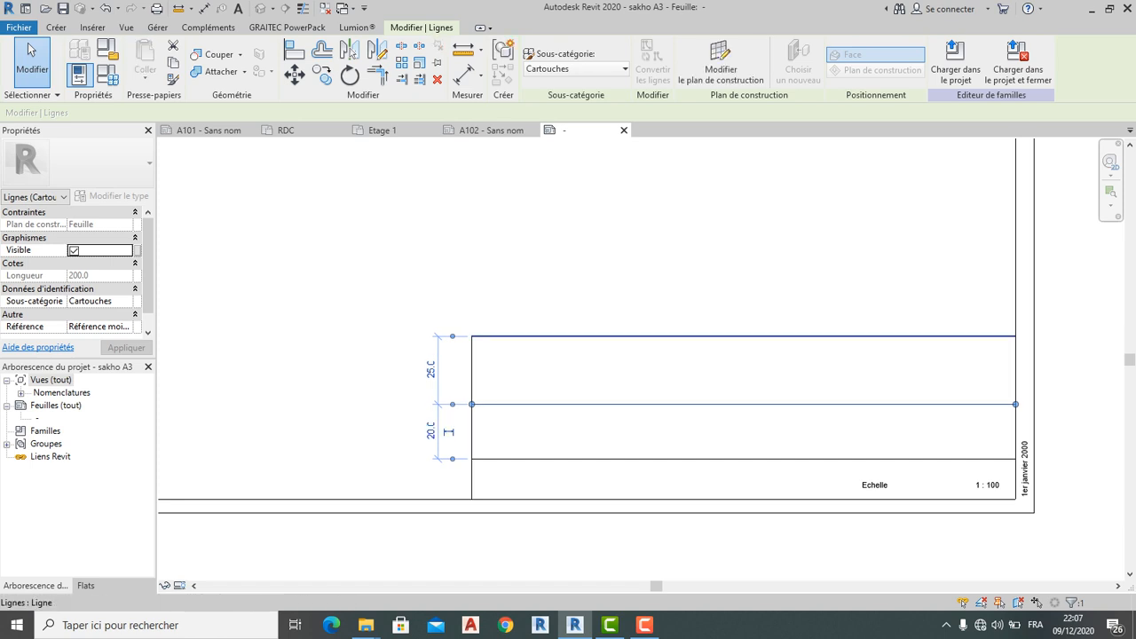
pyautogui.click(568, 336)
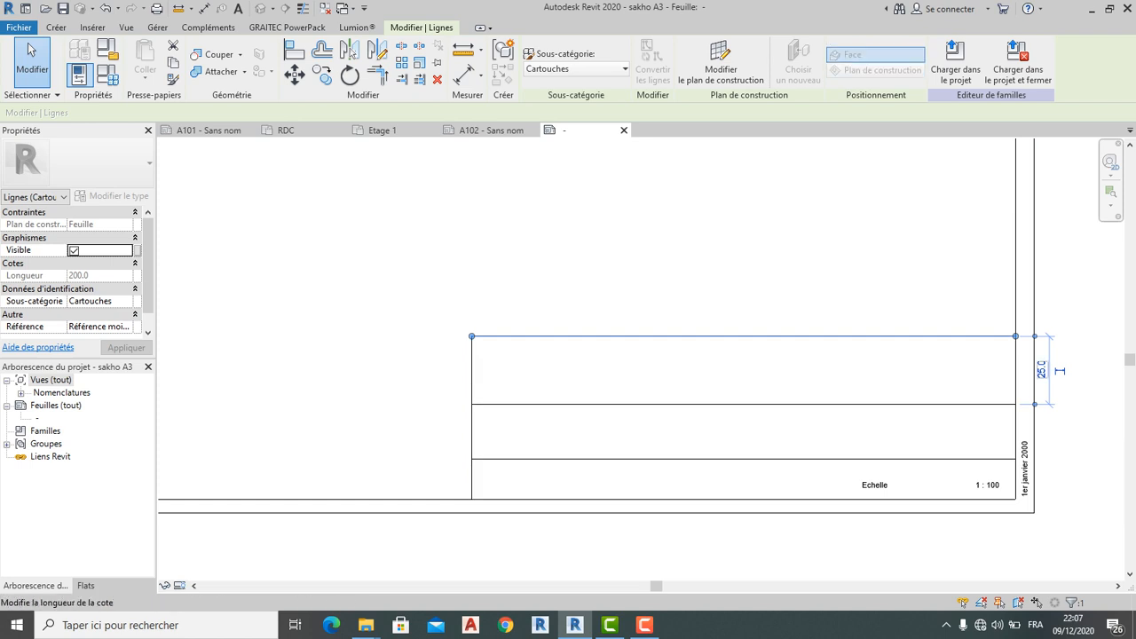
pyautogui.click(1042, 370)
pyautogui.press('Escape')
pyautogui.scroll(-3, 646, 284)
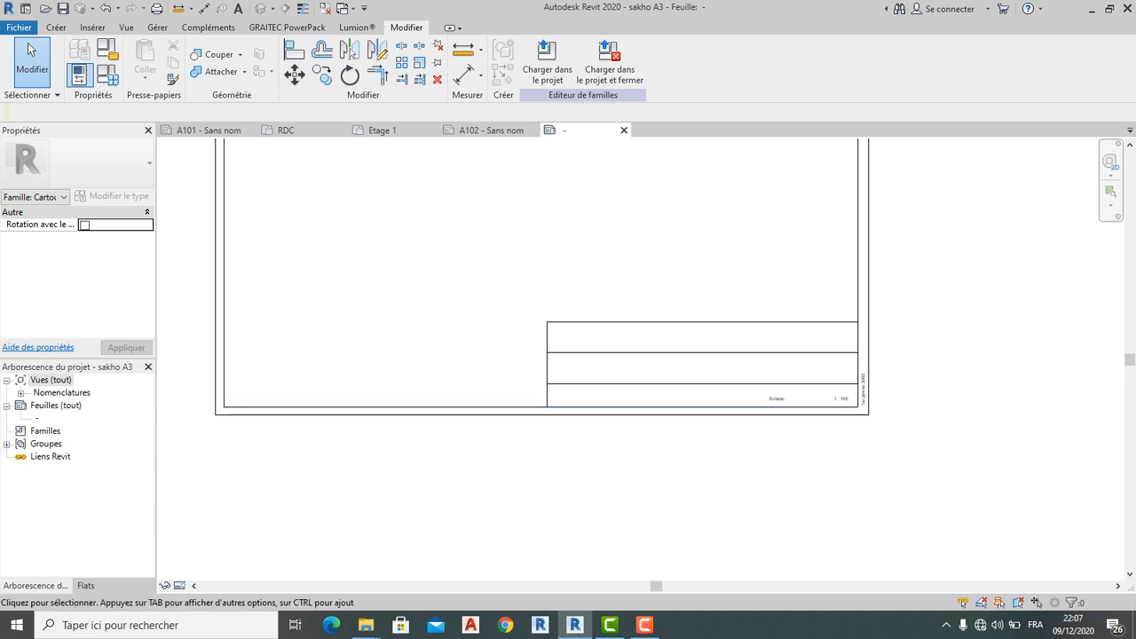
pyautogui.scroll(-1, 719, 462)
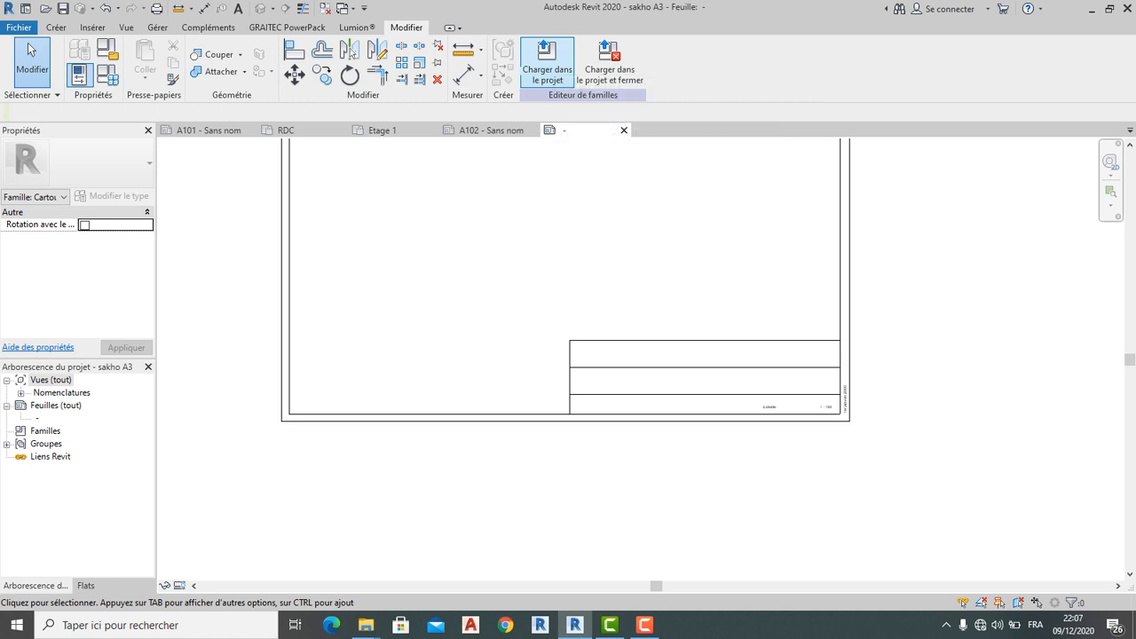
# Add the text note MAITRE D'OEUVRE / D2SINATEUR in the title block's top band
pyautogui.click(55, 28)
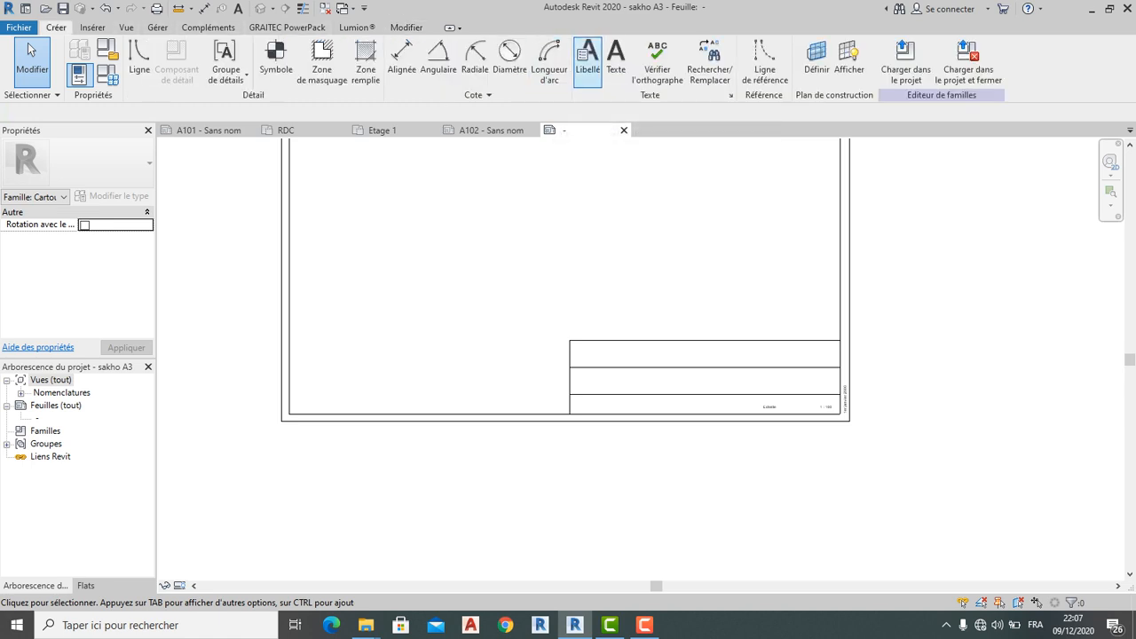
pyautogui.click(615, 62)
pyautogui.scroll(2, 583, 362)
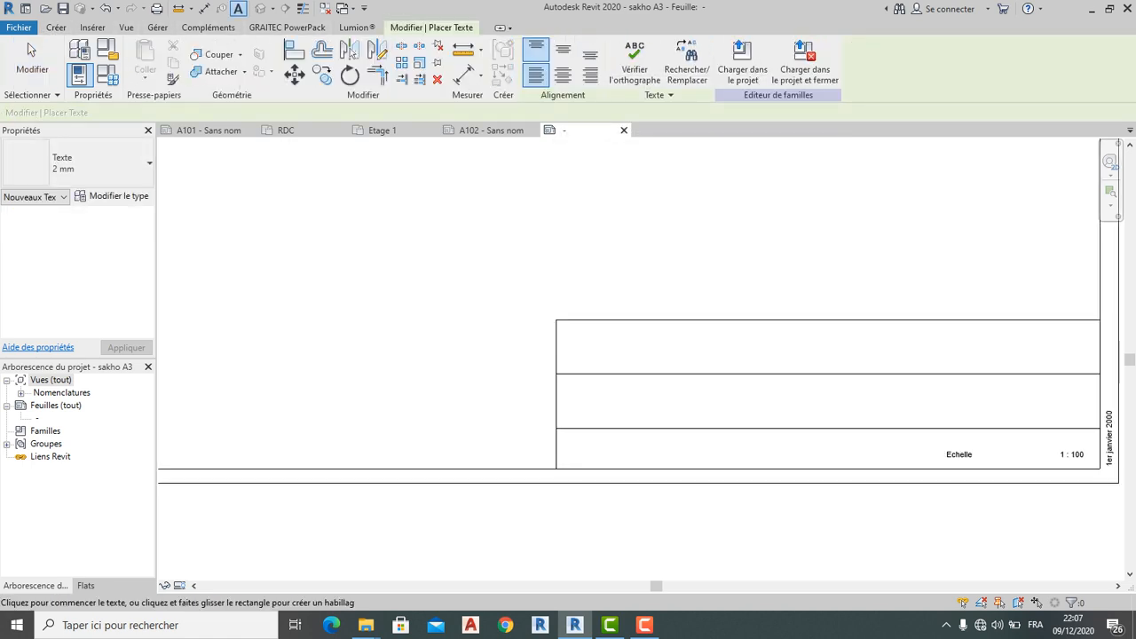
pyautogui.click(573, 343)
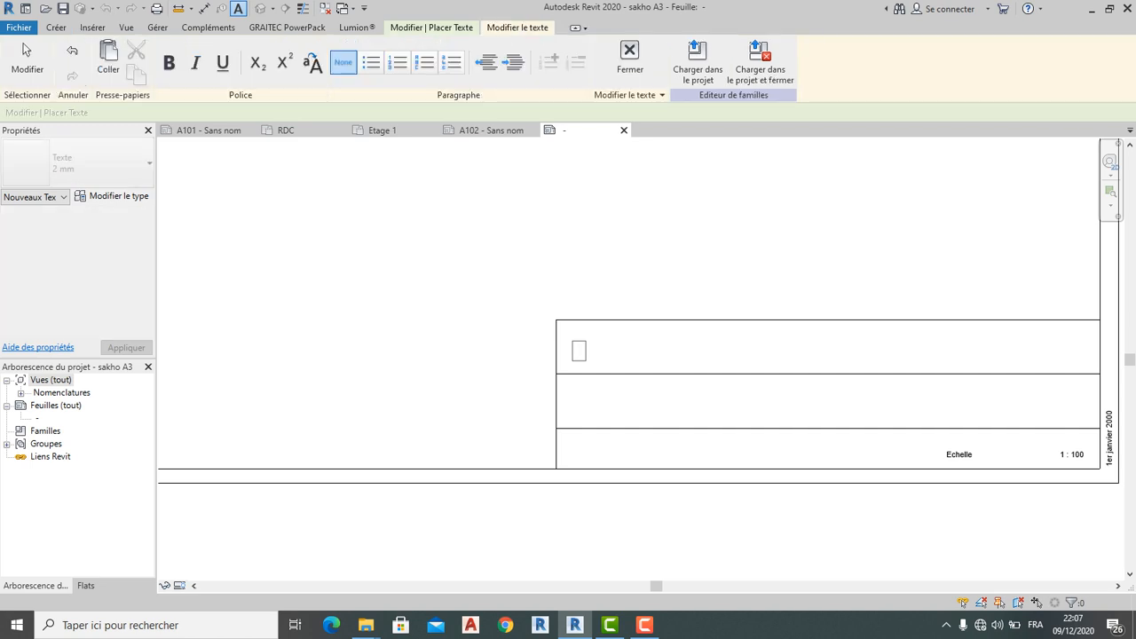
pyautogui.write('D')
pyautogui.write('e')
pyautogui.write('sinate')
pyautogui.press('BackSpace')
pyautogui.press('BackSpace')
pyautogui.press('BackSpace')
pyautogui.press('BackSpace')
pyautogui.press('BackSpace')
pyautogui.press('BackSpace')
pyautogui.press('BackSpace')
pyautogui.press('BackSpace')
pyautogui.write('Maitre')
pyautogui.press('BackSpace')
pyautogui.press('BackSpace')
pyautogui.press('BackSpace')
pyautogui.press('BackSpace')
pyautogui.press('BackSpace')
pyautogui.write('AITRE D4OEU')
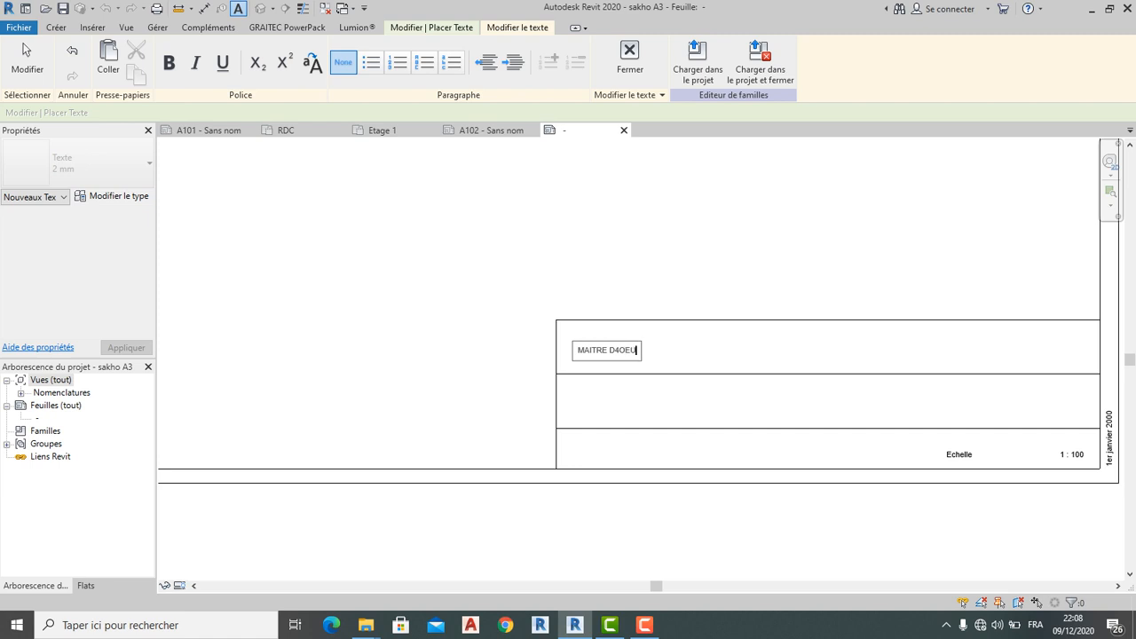
pyautogui.press('BackSpace')
pyautogui.press('BackSpace')
pyautogui.press('BackSpace')
pyautogui.press('BackSpace')
pyautogui.write("'OEUVRE / D2SINATEUT")
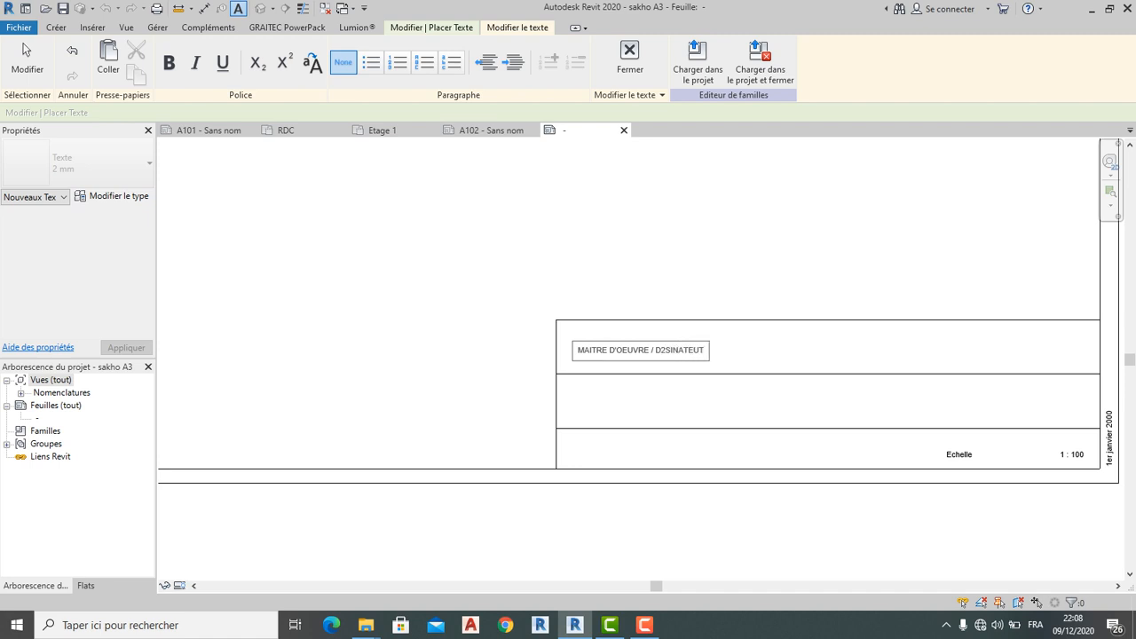
pyautogui.press('BackSpace')
pyautogui.write('R')
pyautogui.click(586, 406)
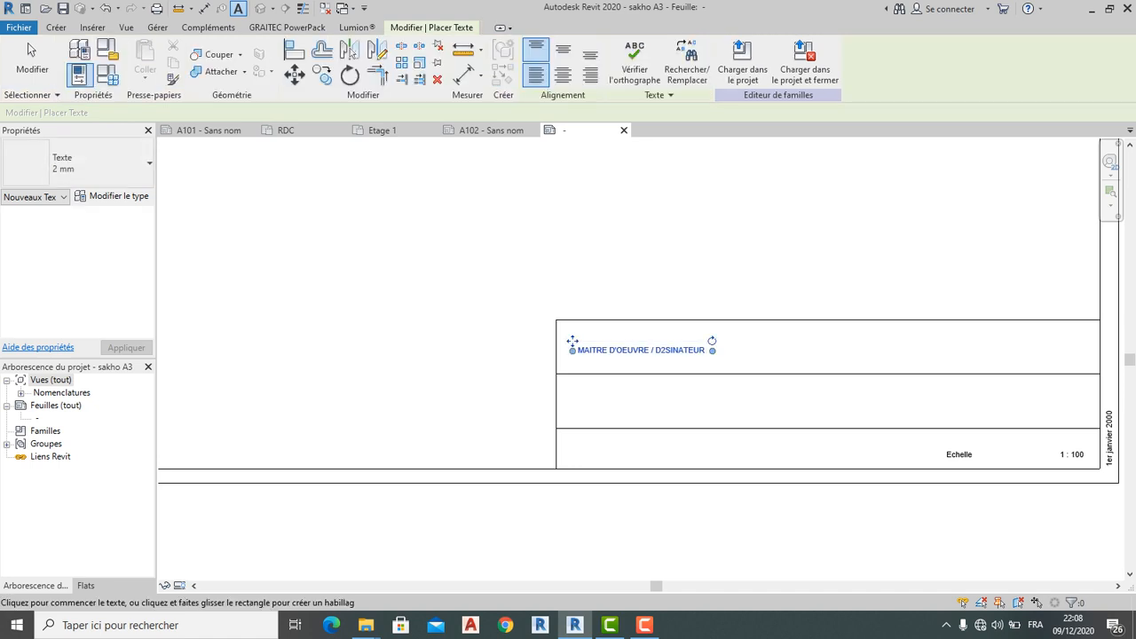
pyautogui.scroll(2, 585, 406)
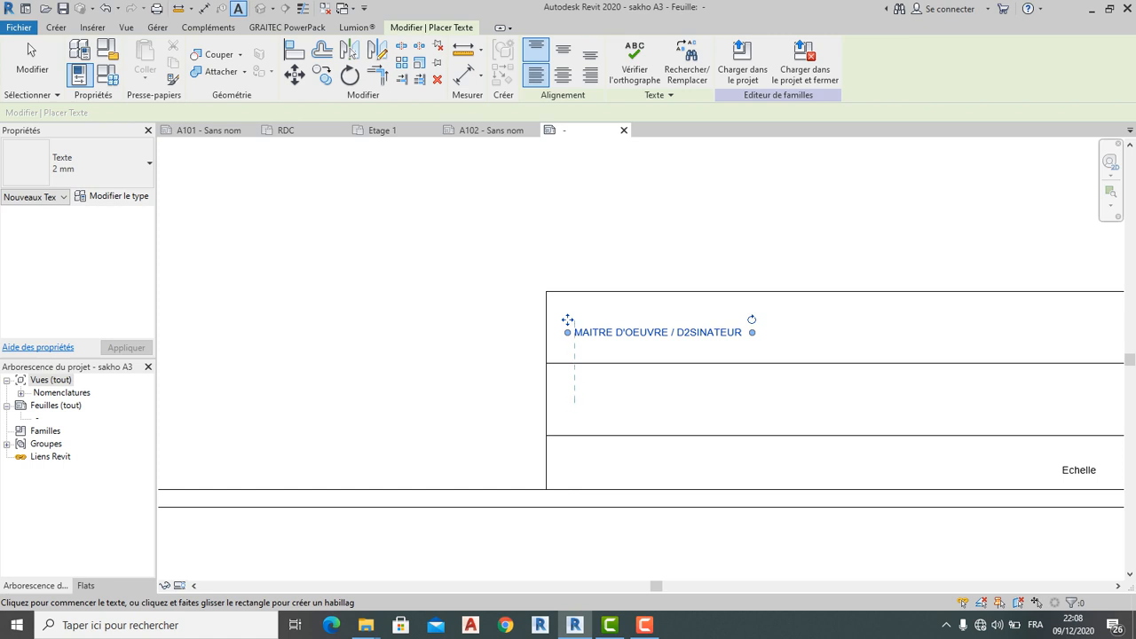
# Place the text note 'Monsieur' in the middle band below the heading
pyautogui.click(574, 403)
pyautogui.write('m')
pyautogui.press('BackSpace')
pyautogui.write('Mon')
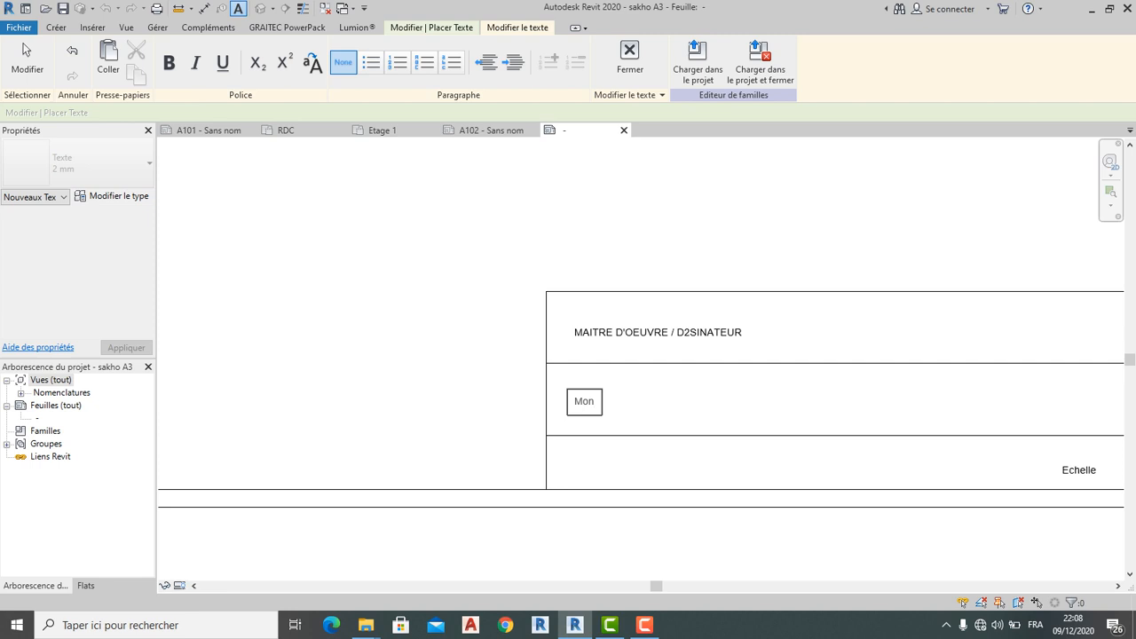
pyautogui.write('sieur')
pyautogui.click(652, 400)
pyautogui.scroll(-1, 646, 397)
pyautogui.scroll(2, 691, 395)
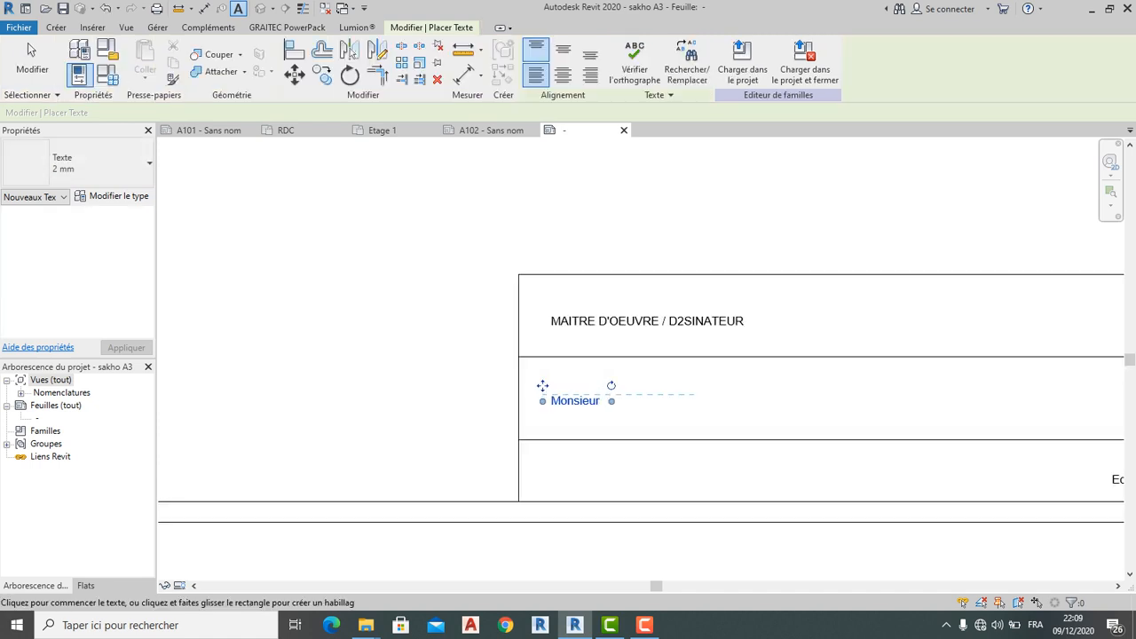
pyautogui.click(31, 50)
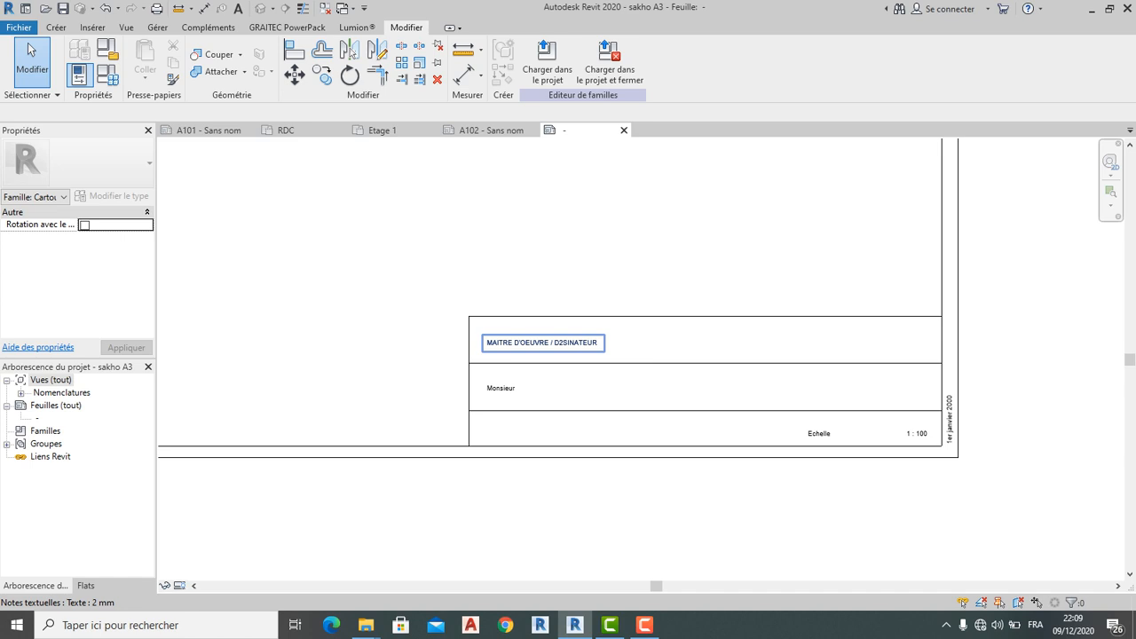
# Start a text note to the right of MAITRE D'OEUVRE in the top band
pyautogui.click(56, 27)
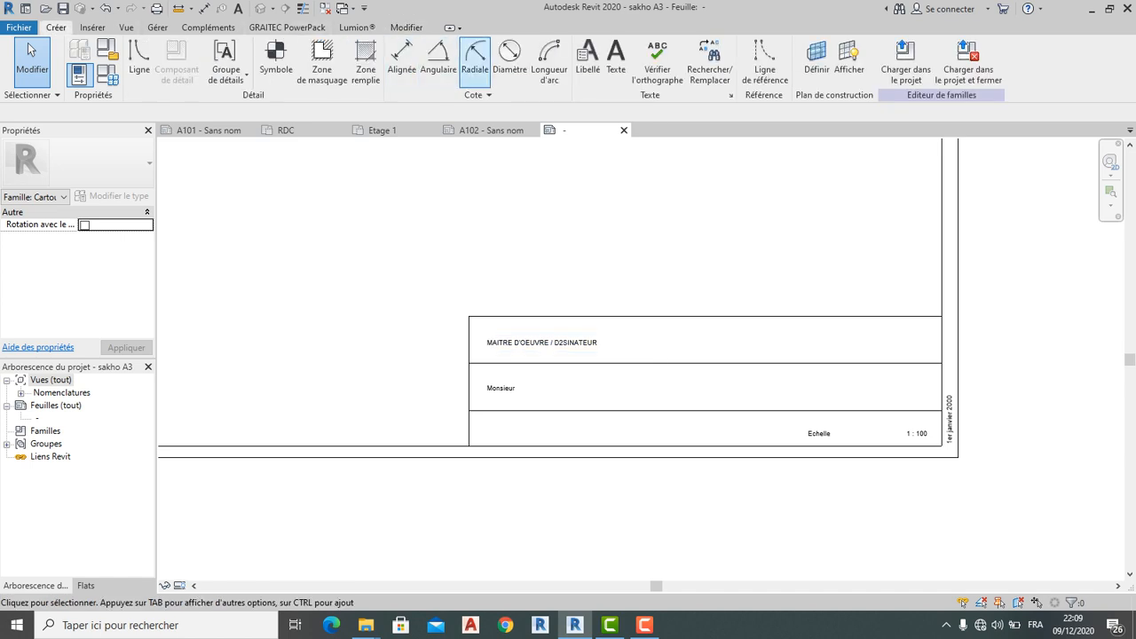
pyautogui.click(587, 58)
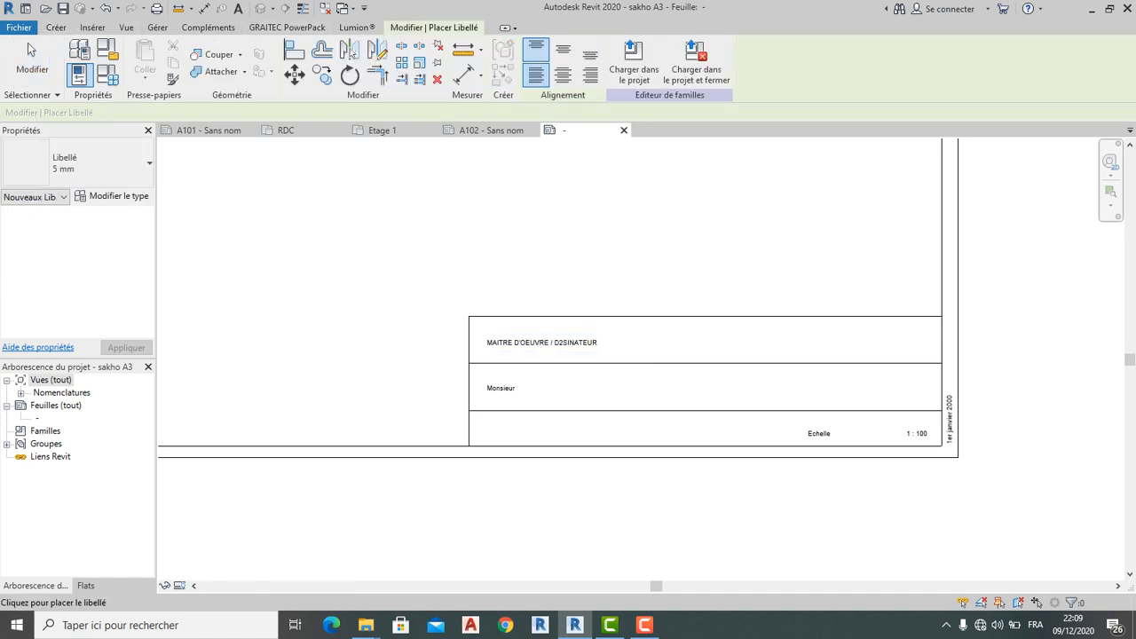
pyautogui.press('Escape')
pyautogui.click(56, 27)
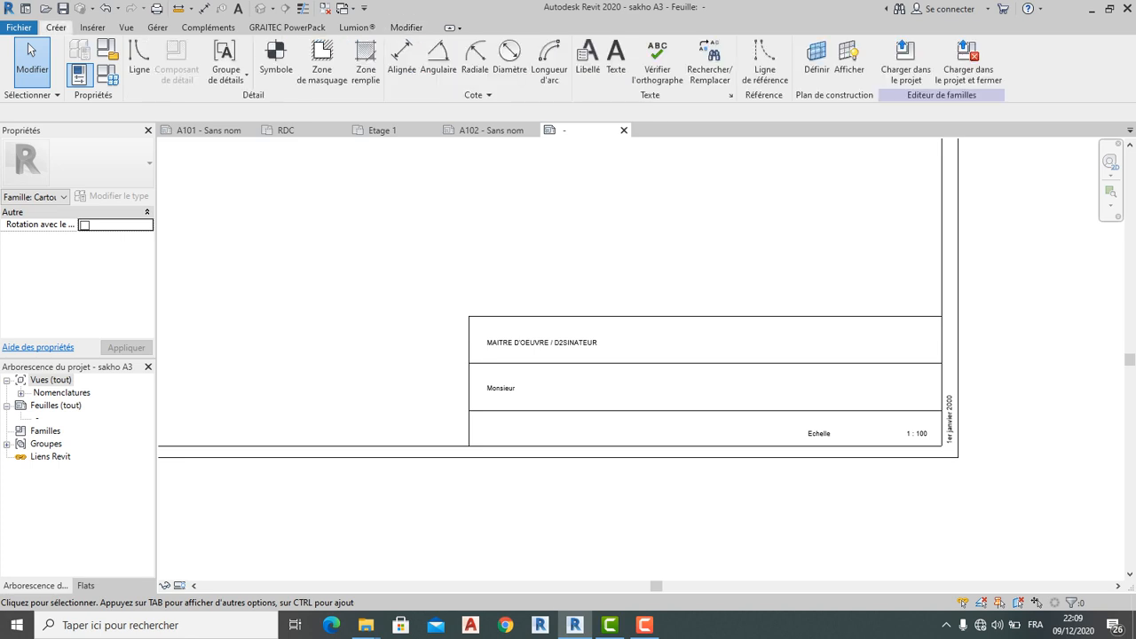
pyautogui.click(616, 62)
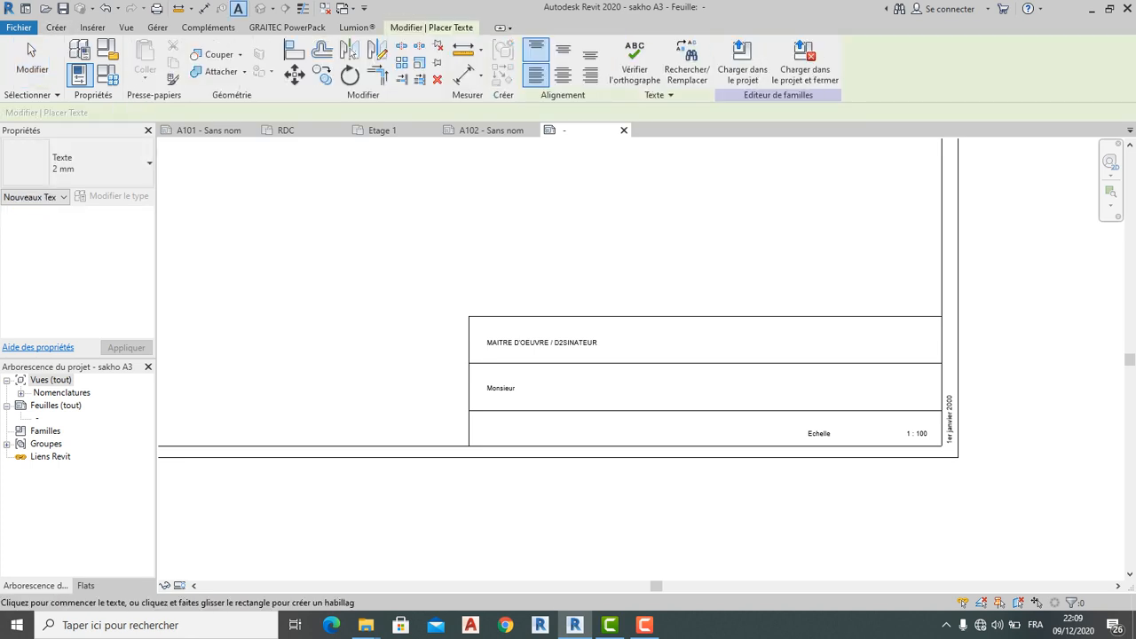
pyautogui.scroll(2, 781, 341)
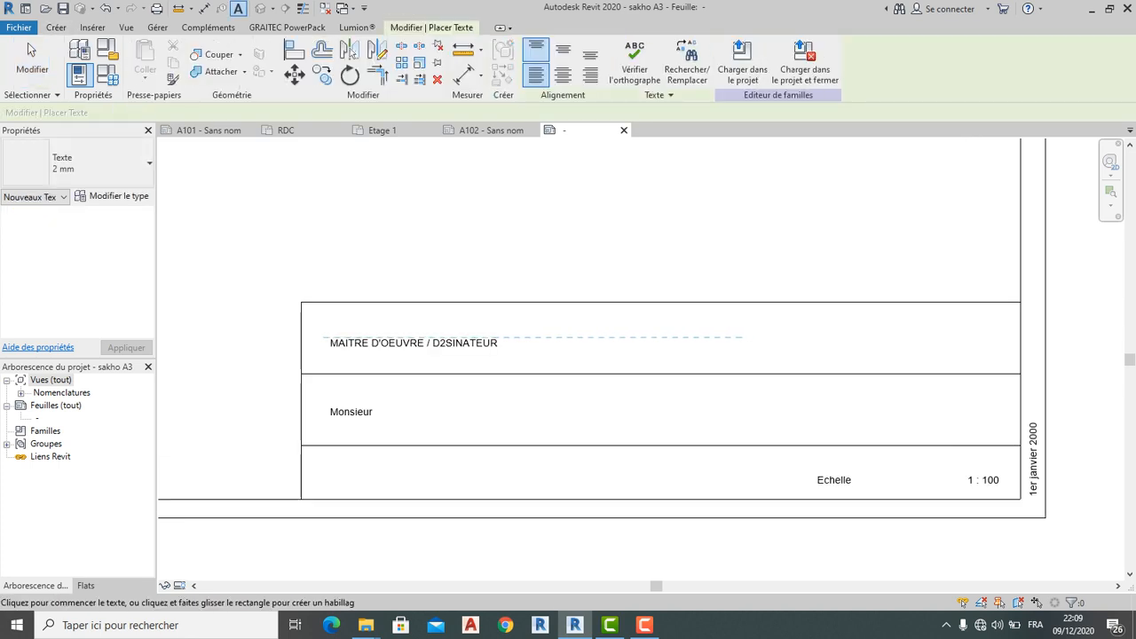
pyautogui.click(725, 335)
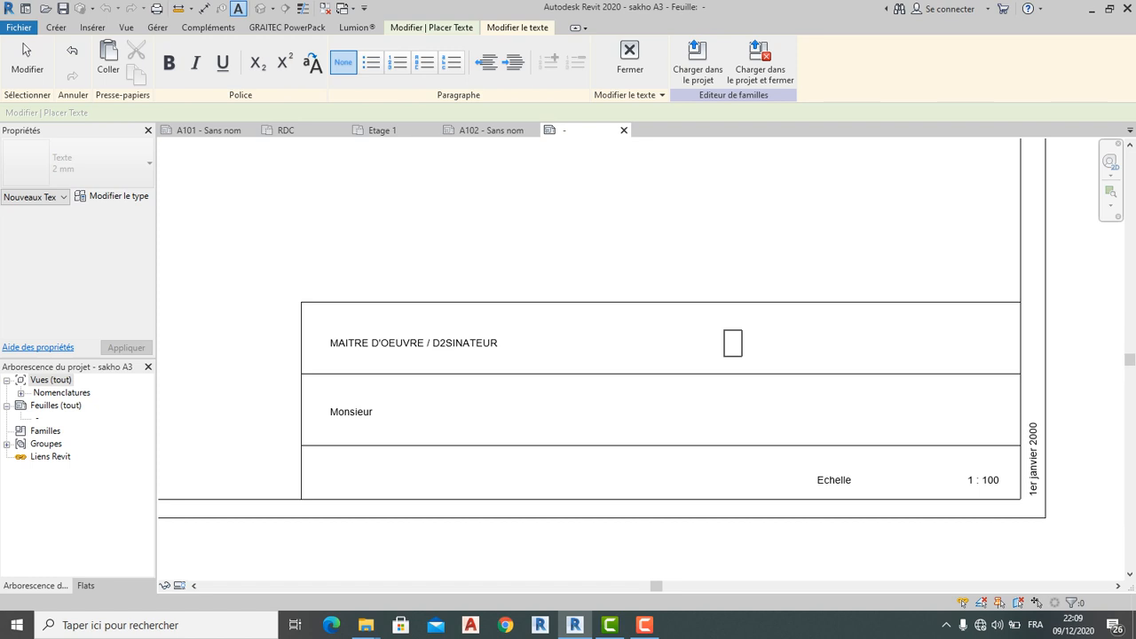
pyautogui.press('Escape')
pyautogui.press('Tab')
pyautogui.press('Tab')
pyautogui.press('Return')
# Type MAITRE D'OUVRAGE into the new text note
pyautogui.write('Ma')
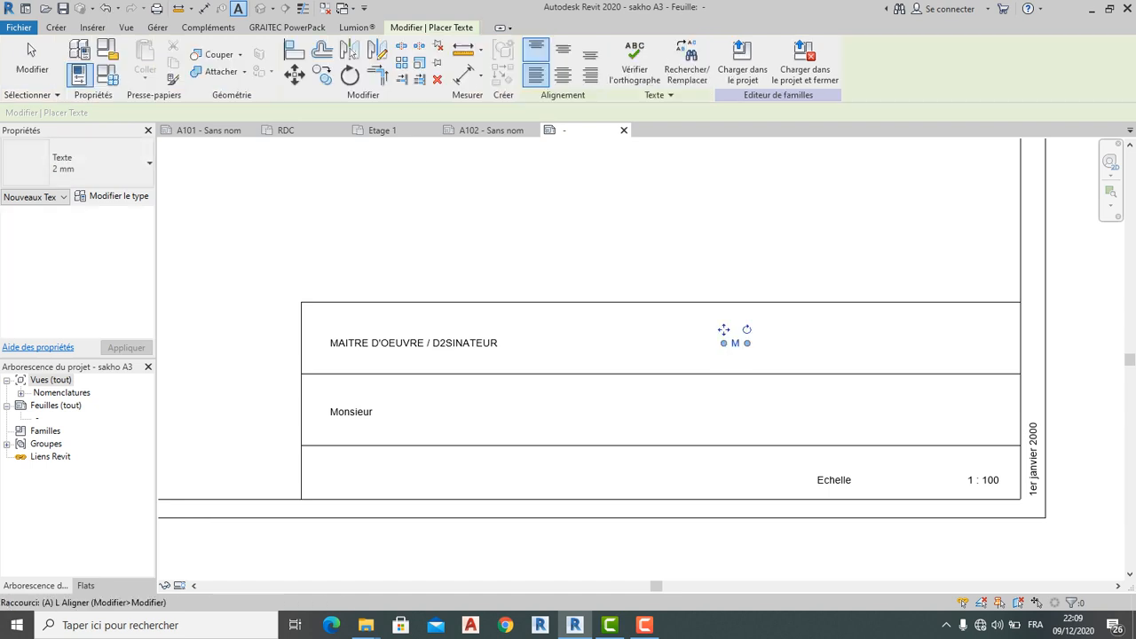
pyautogui.press('Escape')
pyautogui.scroll(3, 711, 353)
pyautogui.press('Escape')
pyautogui.doubleClick(746, 339)
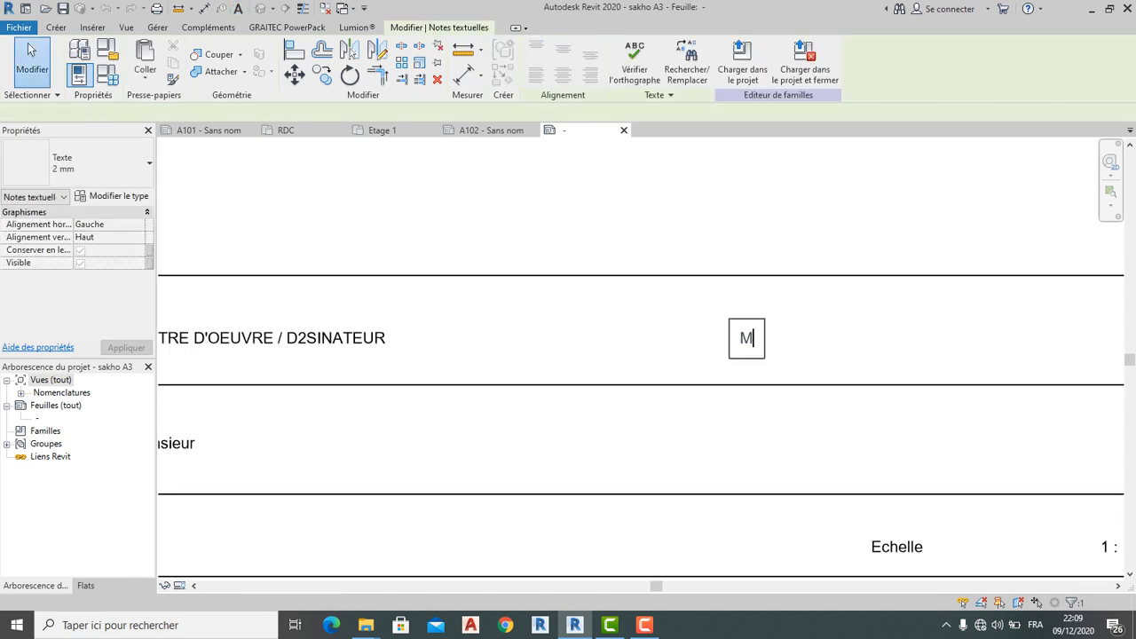
pyautogui.write('AI')
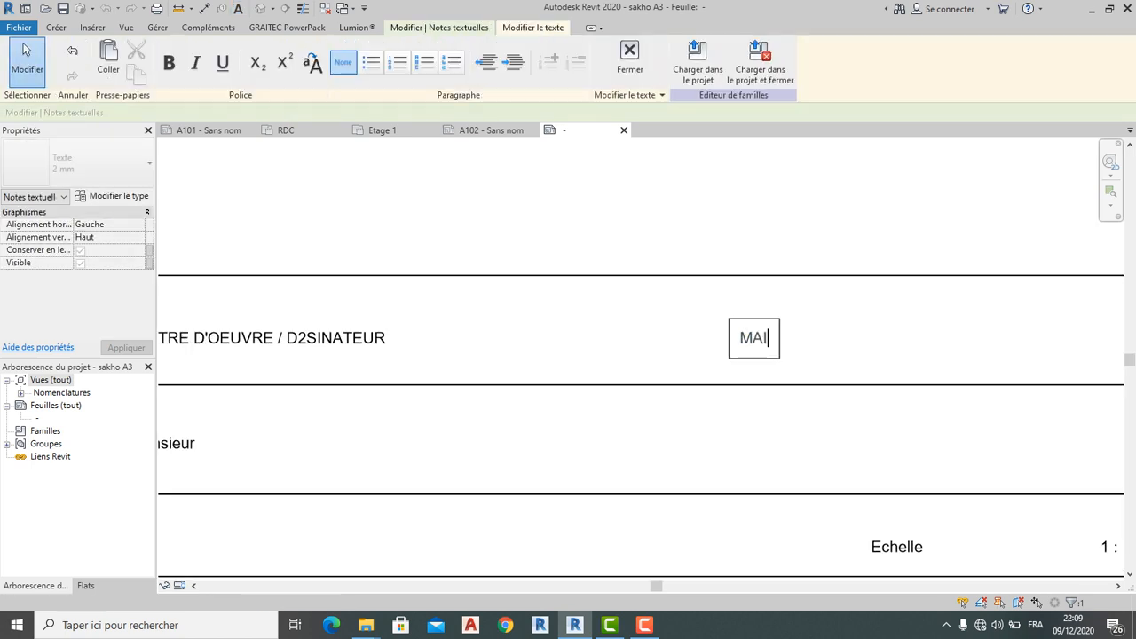
pyautogui.write('TRE ')
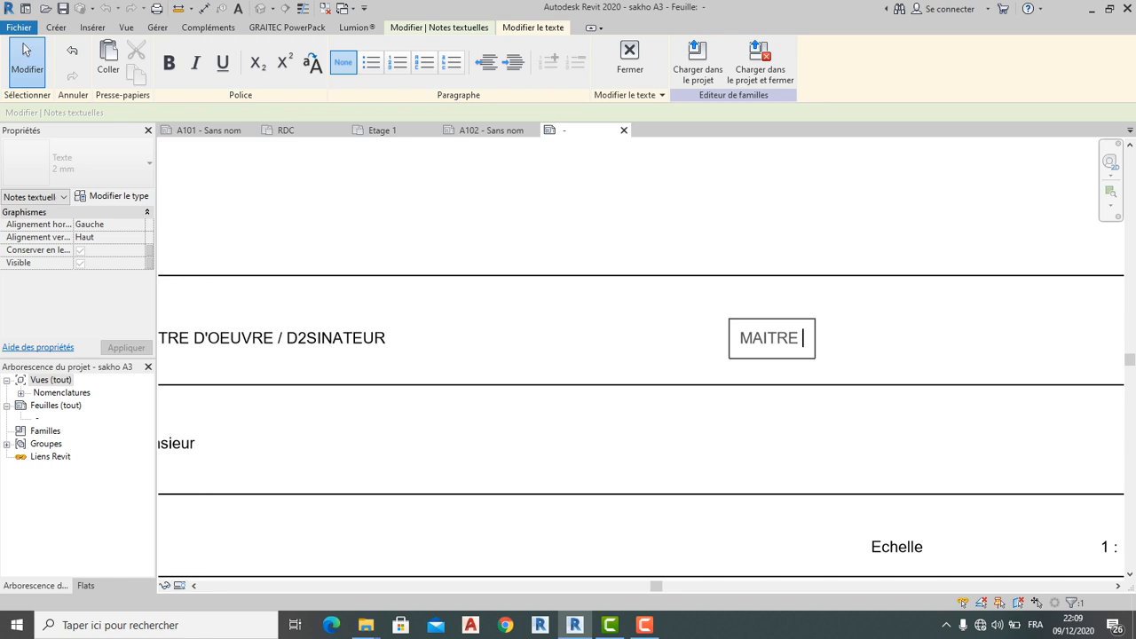
pyautogui.write('Dr')
pyautogui.press('BackSpace')
pyautogui.write("'OUVRAGE")
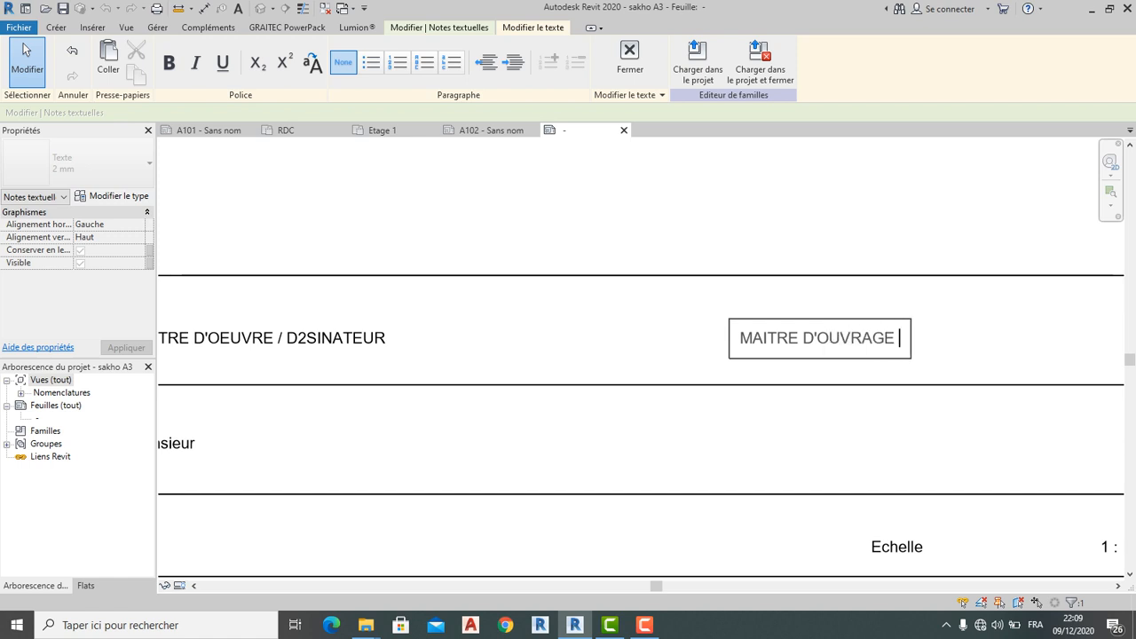
pyautogui.scroll(-1, 896, 329)
pyautogui.scroll(-2, 832, 384)
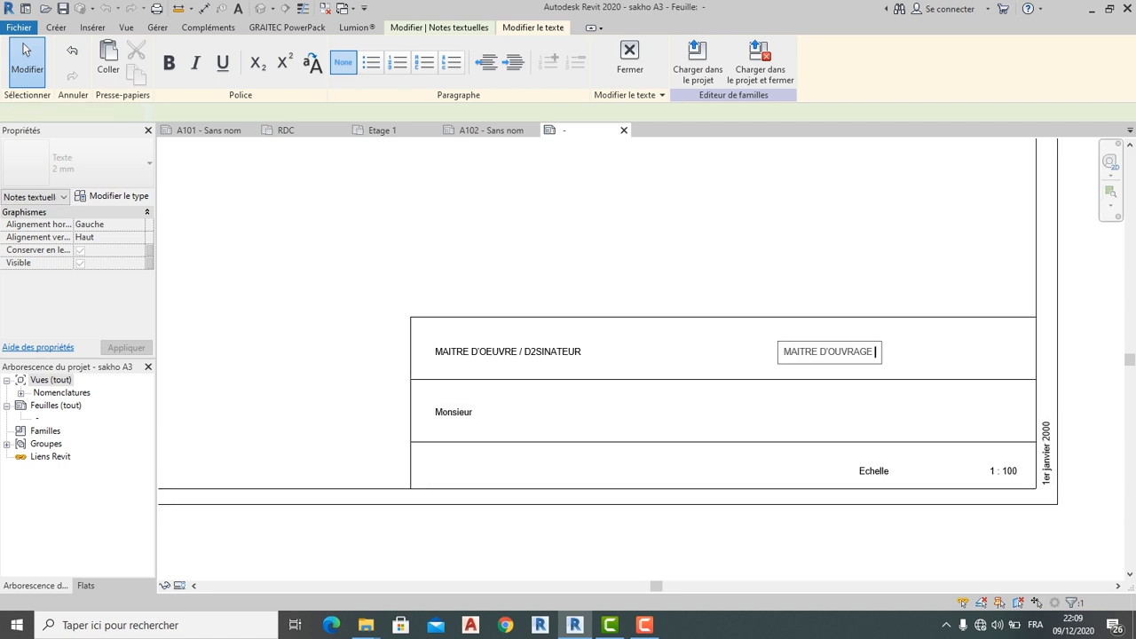
pyautogui.click(833, 383)
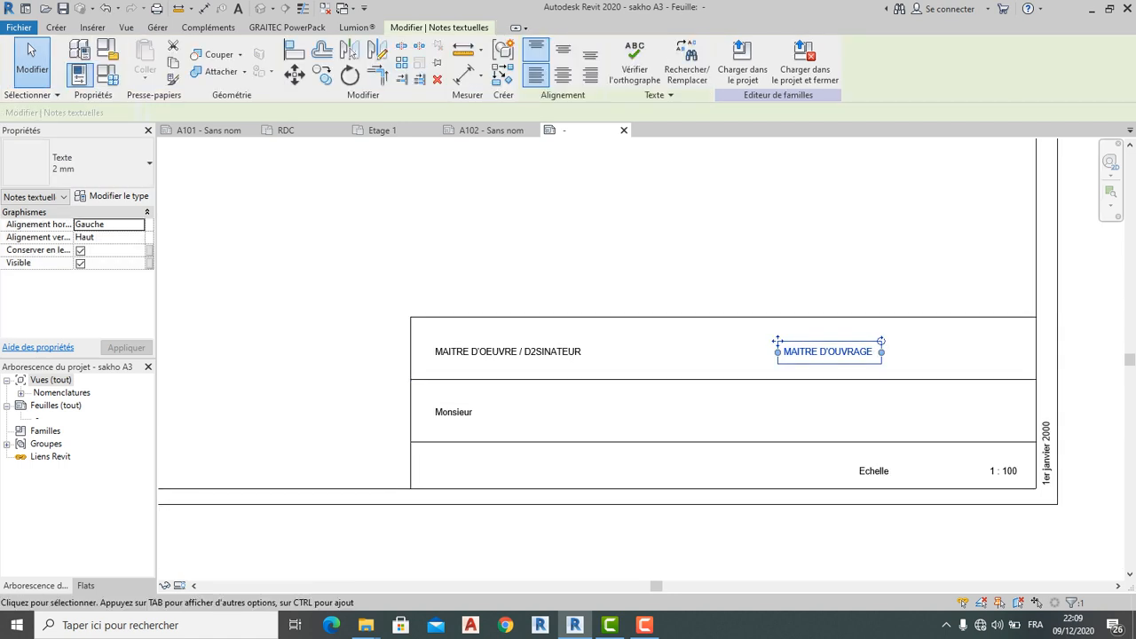
pyautogui.click(55, 26)
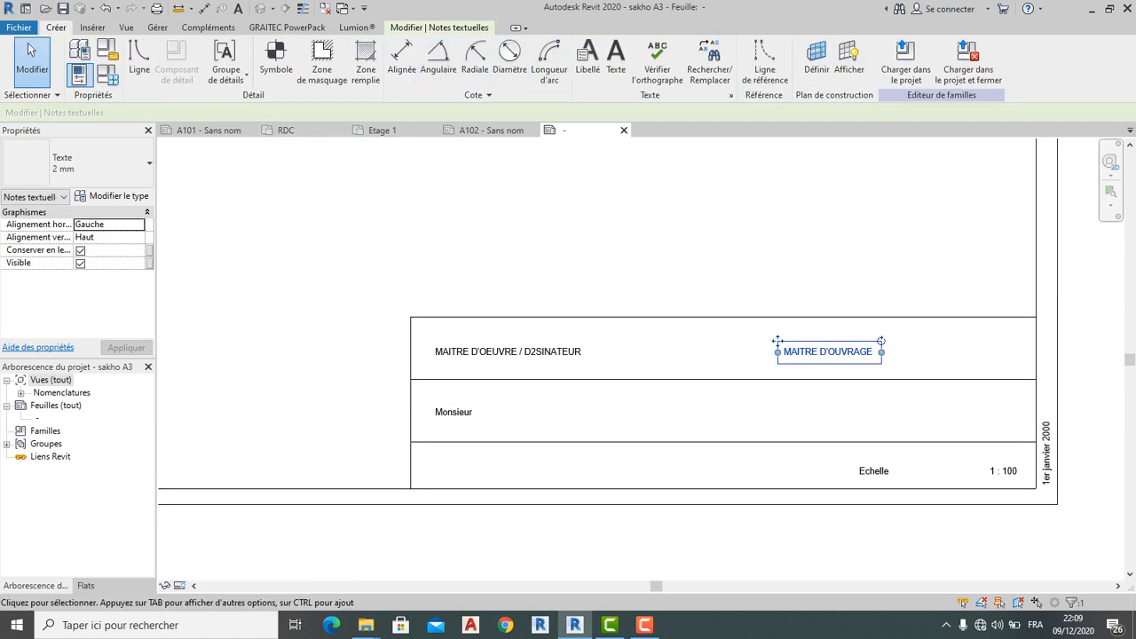
pyautogui.click(615, 62)
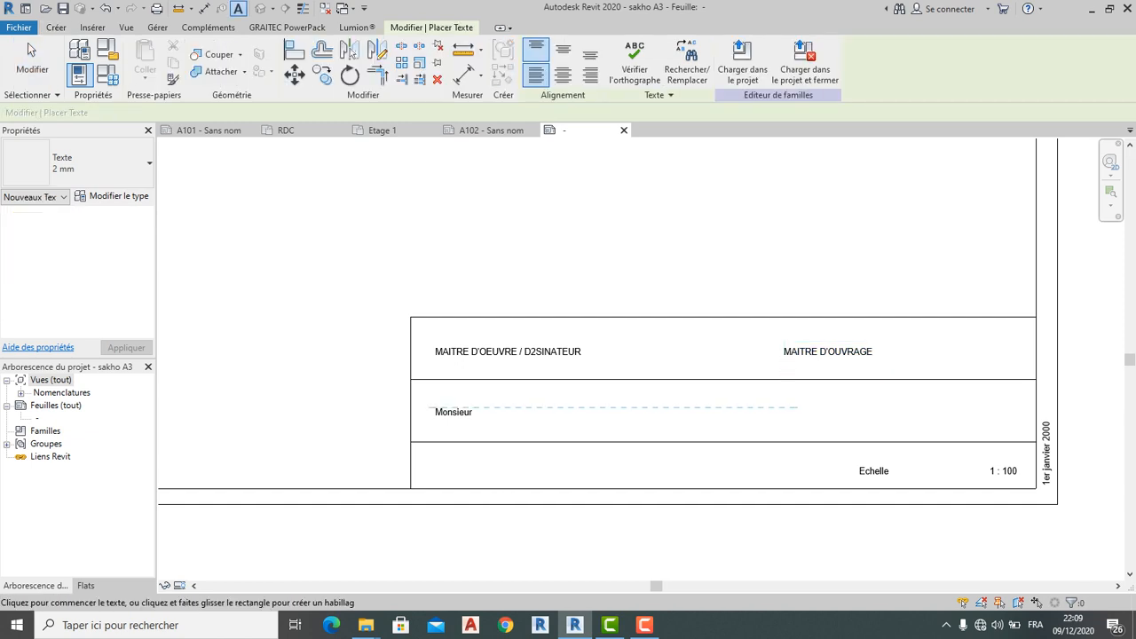
# Place a 'Monsieur :' text note under MAITRE D'OUVRAGE and discard the stray empty note
pyautogui.click(785, 408)
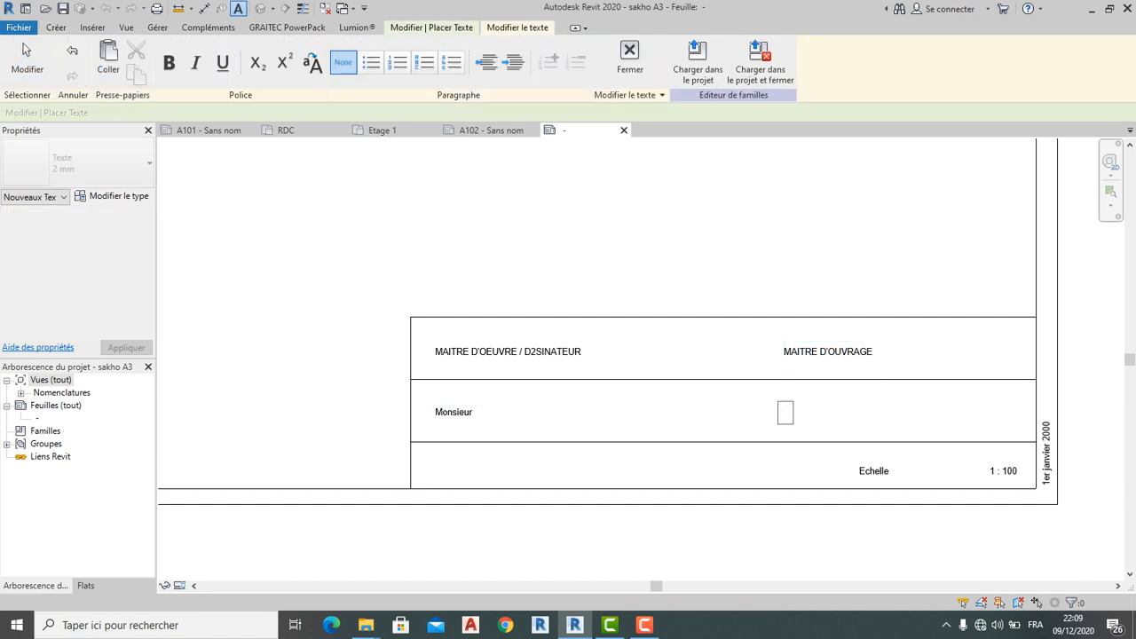
pyautogui.write('m')
pyautogui.press('BackSpace')
pyautogui.write('Monsieur')
pyautogui.press('BackSpace')
pyautogui.write('ur :')
pyautogui.click(468, 410)
pyautogui.click(468, 410)
pyautogui.press('Escape')
pyautogui.press('Escape')
pyautogui.press('Escape')
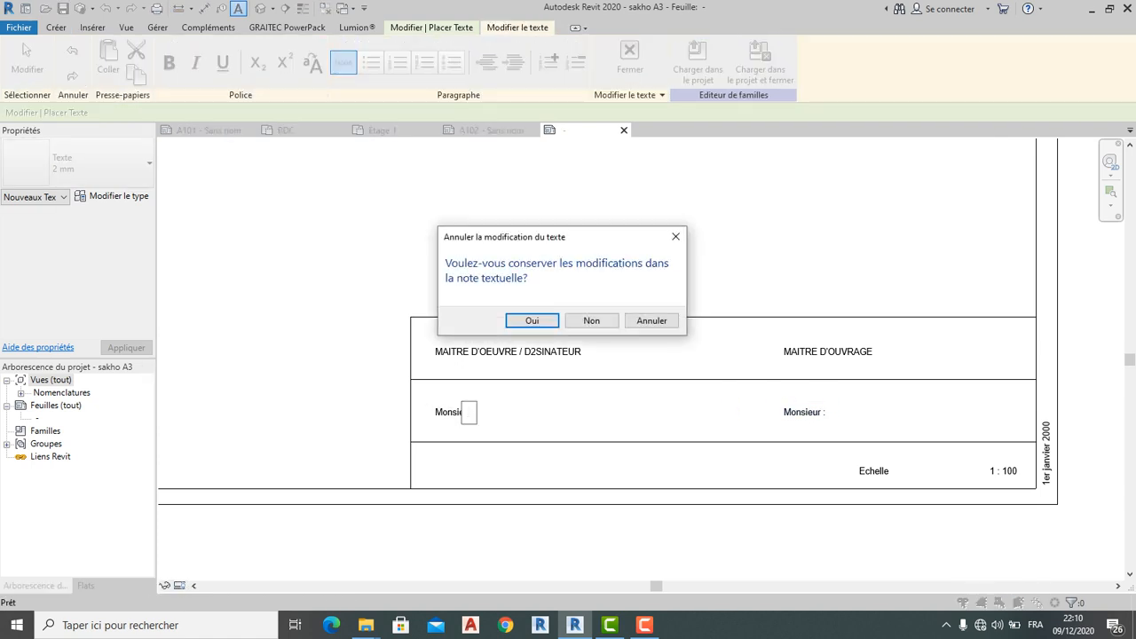
pyautogui.click(592, 321)
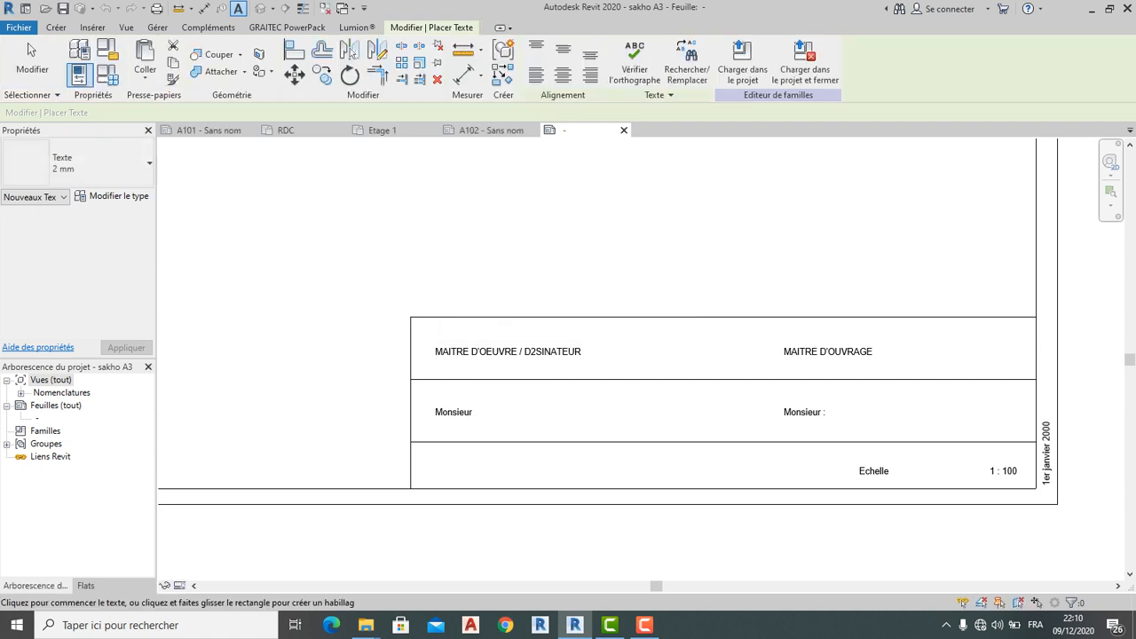
pyautogui.scroll(1, 481, 411)
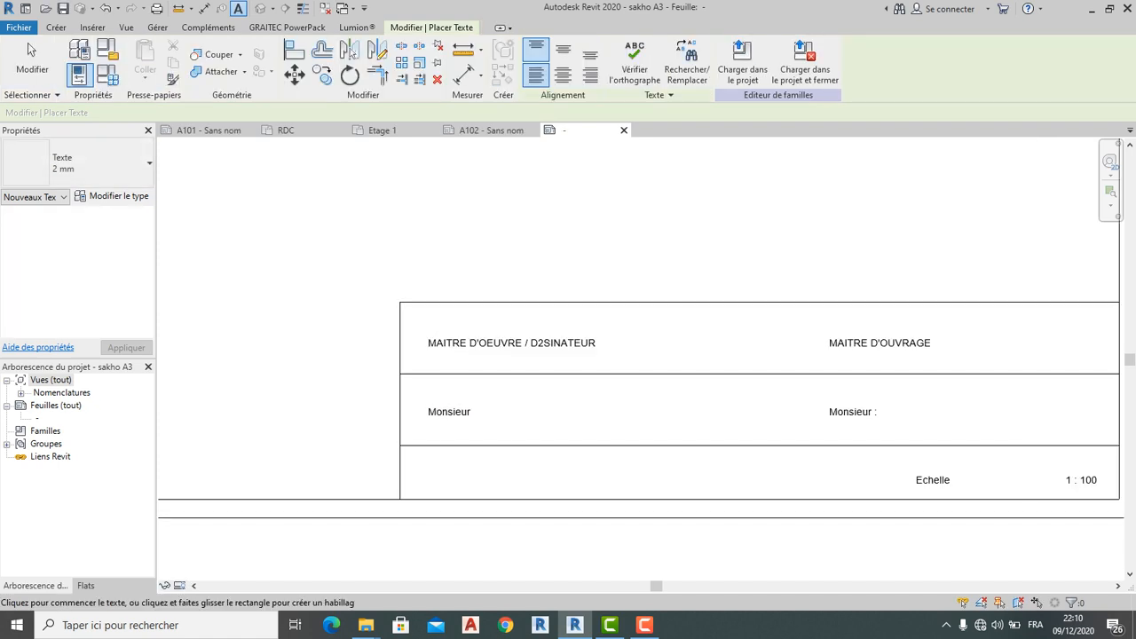
pyautogui.press('Escape')
# Add a trailing colon to the left Monsieur note so it reads 'Monsieur :'
pyautogui.click(434, 413)
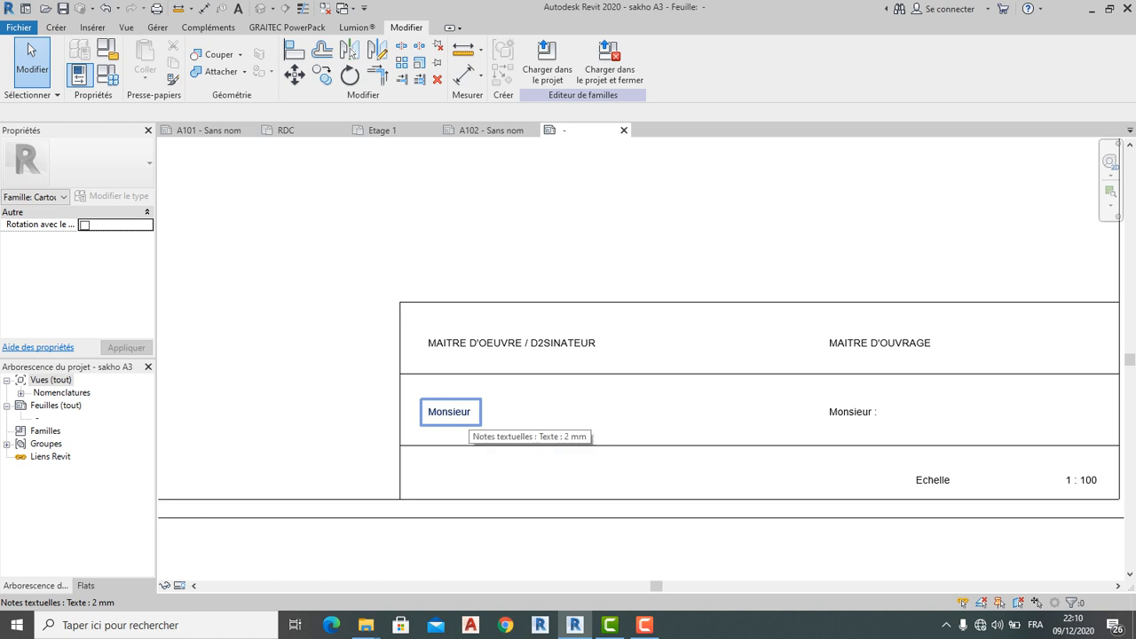
pyautogui.scroll(1, 434, 413)
pyautogui.doubleClick(434, 412)
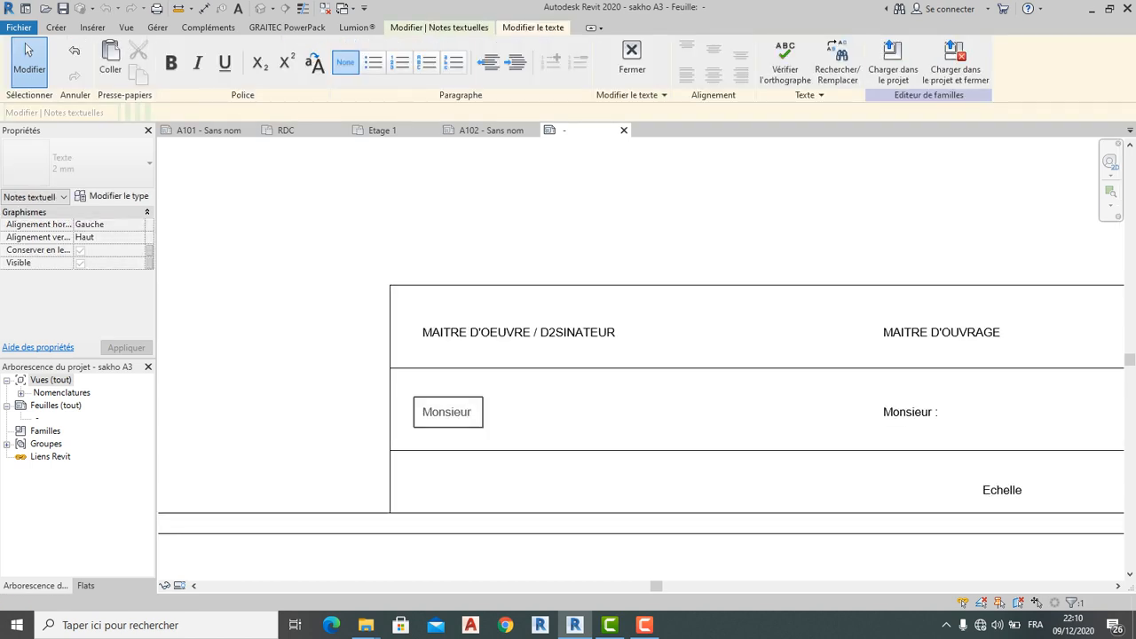
pyautogui.write(':')
pyautogui.scroll(-3, 524, 407)
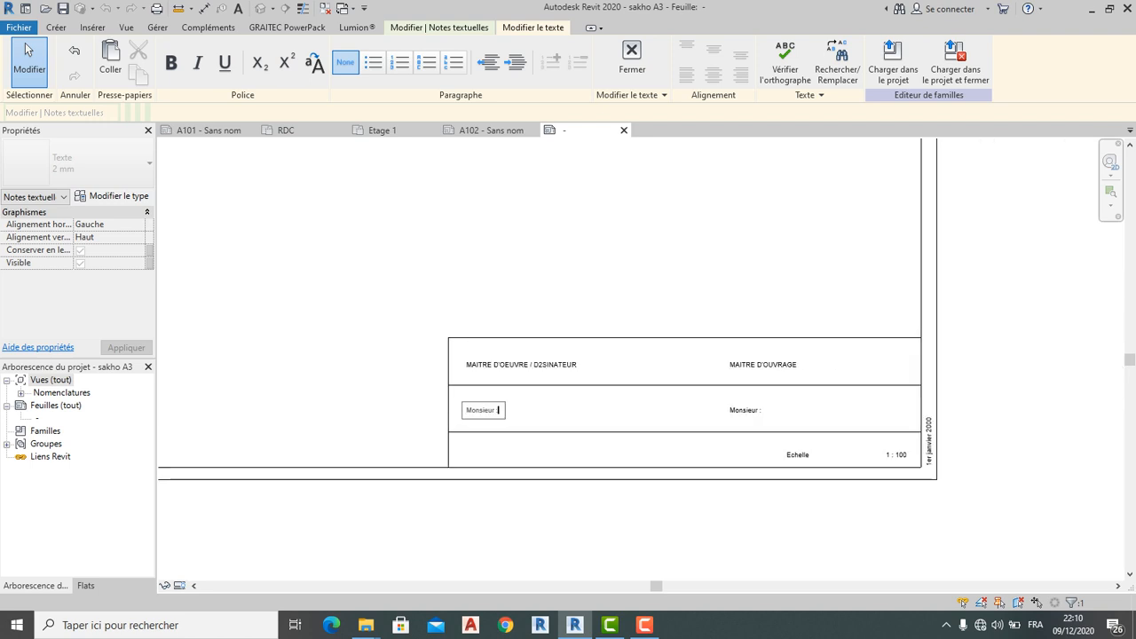
pyautogui.click(560, 415)
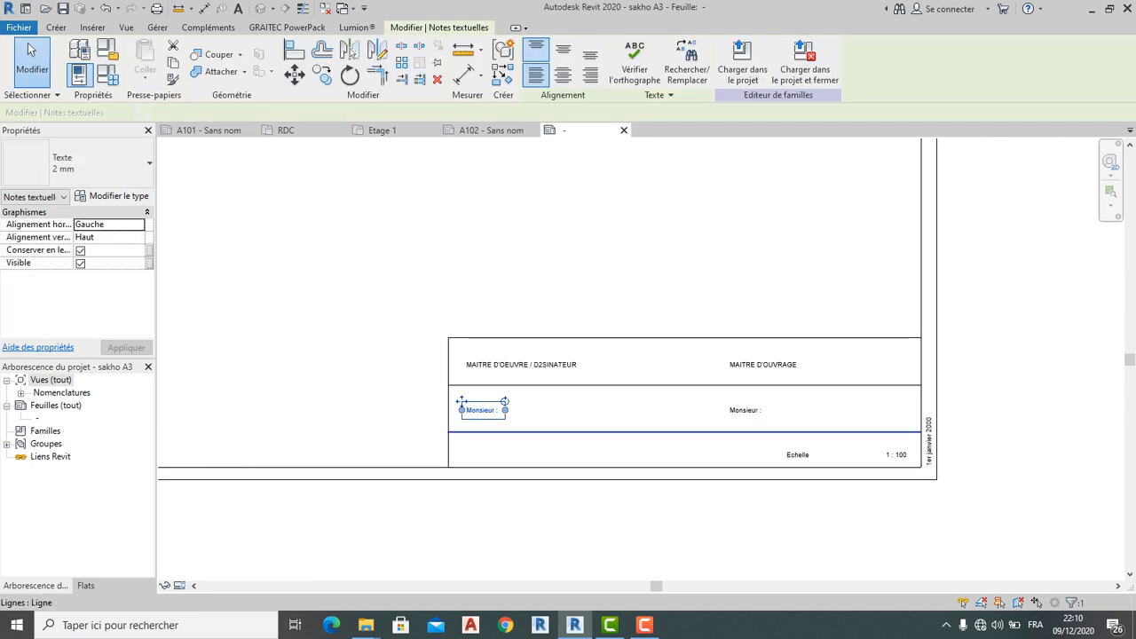
pyautogui.press('Escape')
pyautogui.scroll(1, 707, 414)
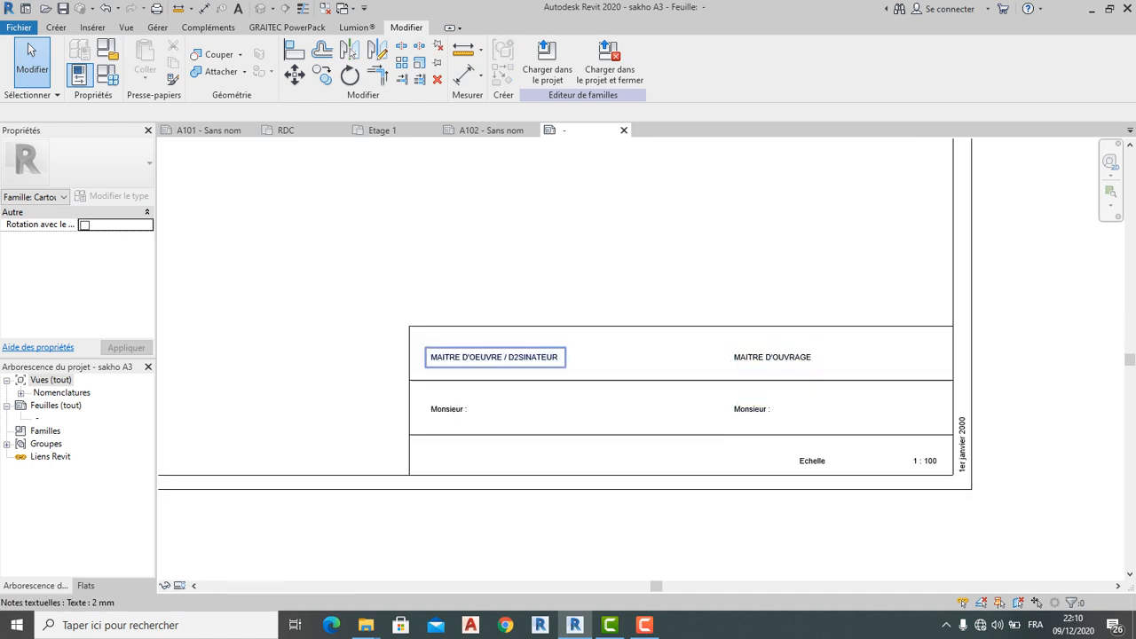
# Raise the left 'Monsieur :' note and shorten the line under MAITRE D'OEUVRE to 60
pyautogui.click(444, 409)
pyautogui.moveTo(425, 399); pyautogui.dragTo(425, 390)
pyautogui.click(484, 366)
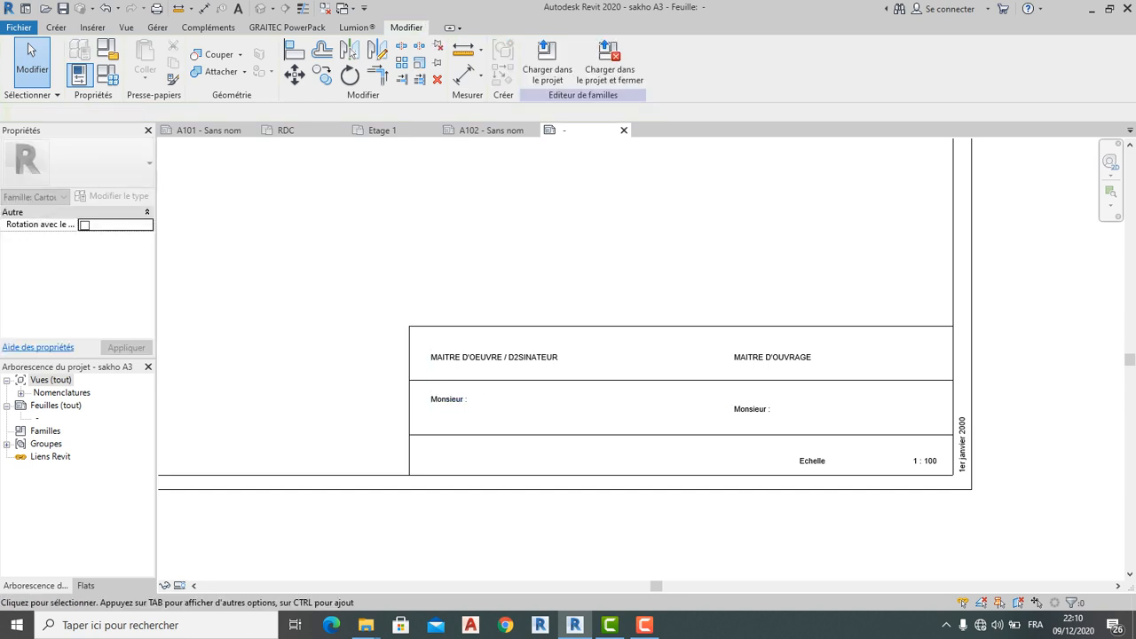
pyautogui.click(484, 380)
pyautogui.moveTo(953, 380); pyautogui.dragTo(572, 379)
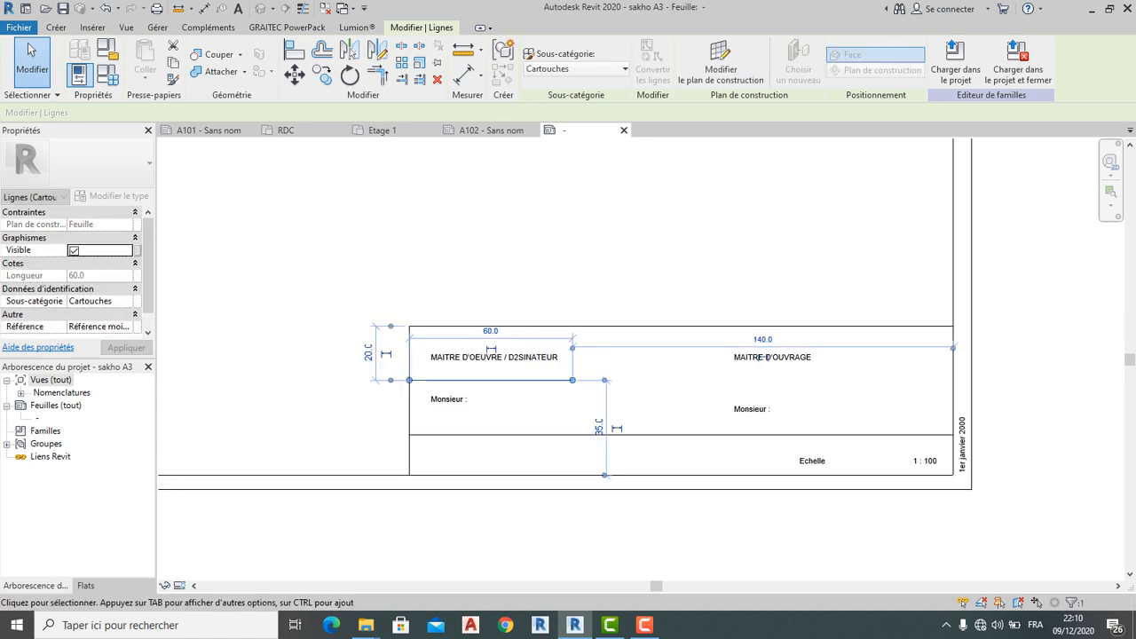
pyautogui.scroll(-1, 728, 410)
pyautogui.press('Escape')
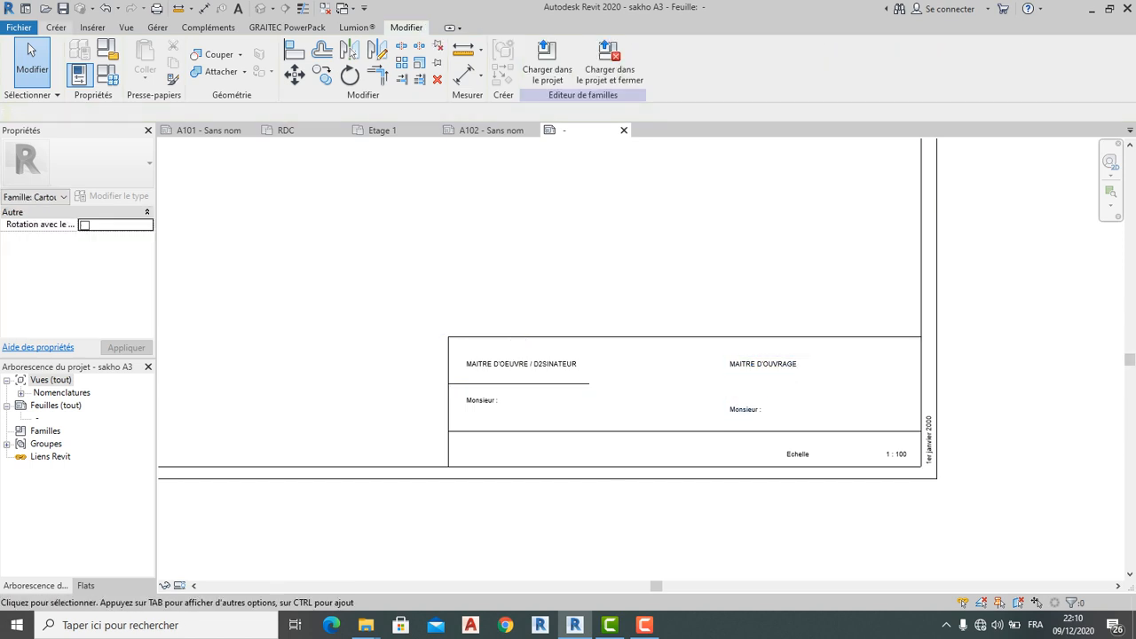
# Draw a line from under MAITRE D'OUVRAGE to the title block's right border
pyautogui.click(56, 27)
pyautogui.click(139, 62)
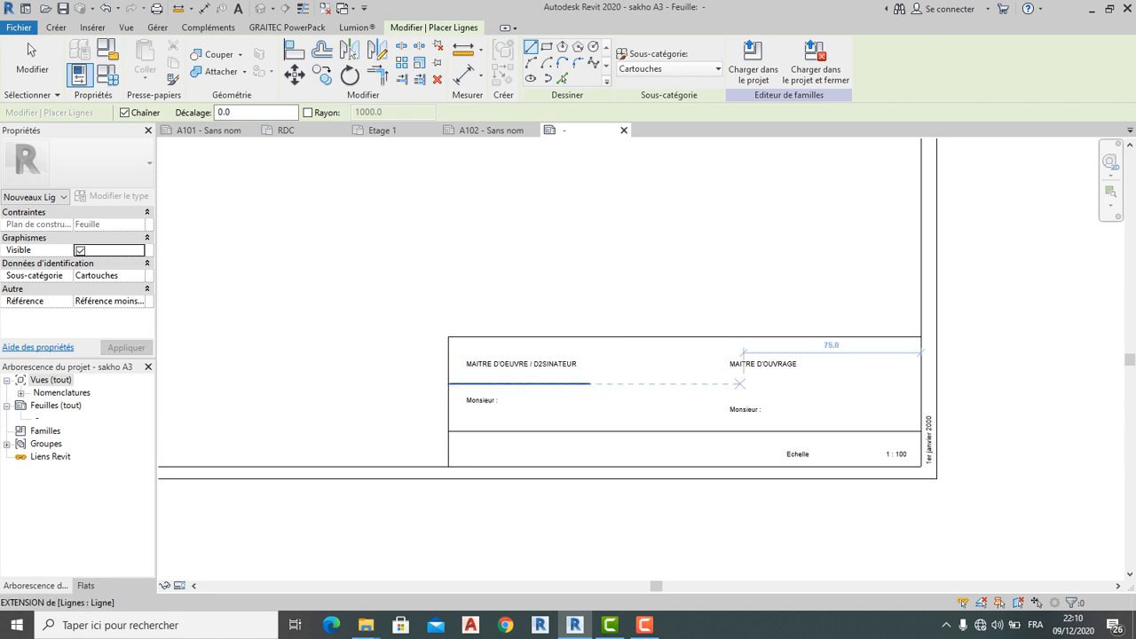
pyautogui.click(733, 383)
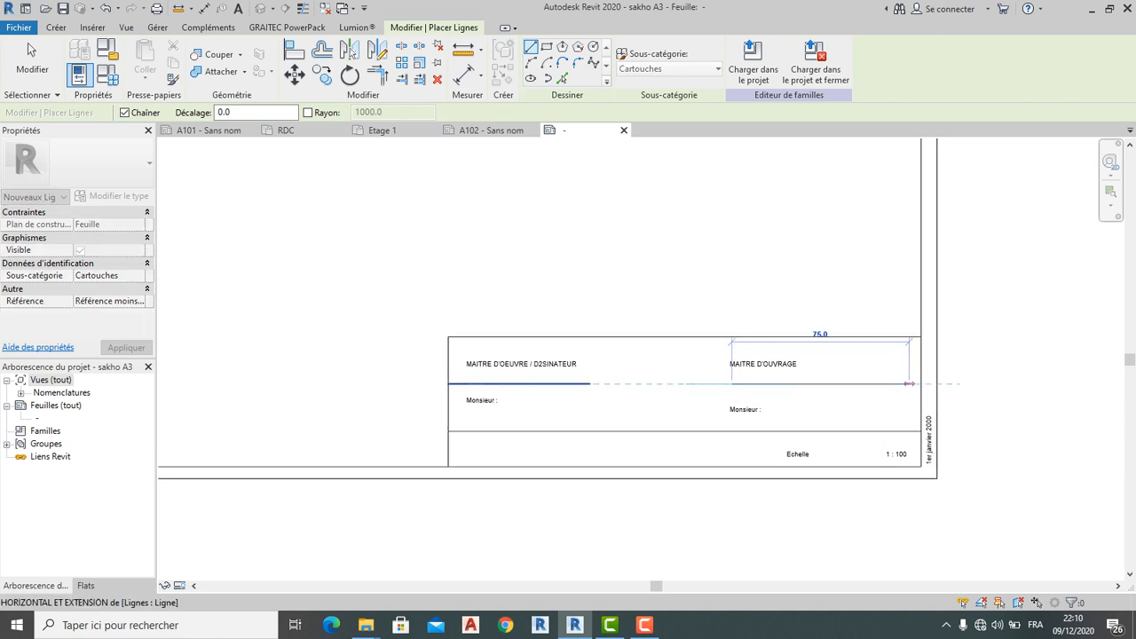
pyautogui.click(921, 383)
pyautogui.scroll(-1, 888, 367)
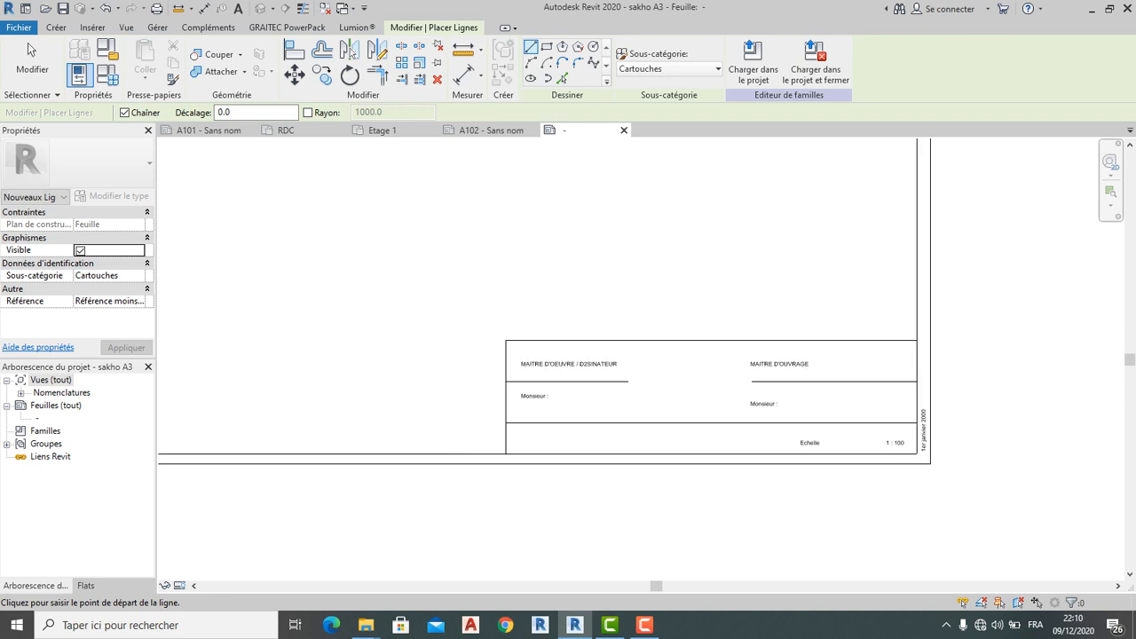
pyautogui.click(28, 43)
pyautogui.scroll(3, 523, 377)
pyautogui.click(533, 354)
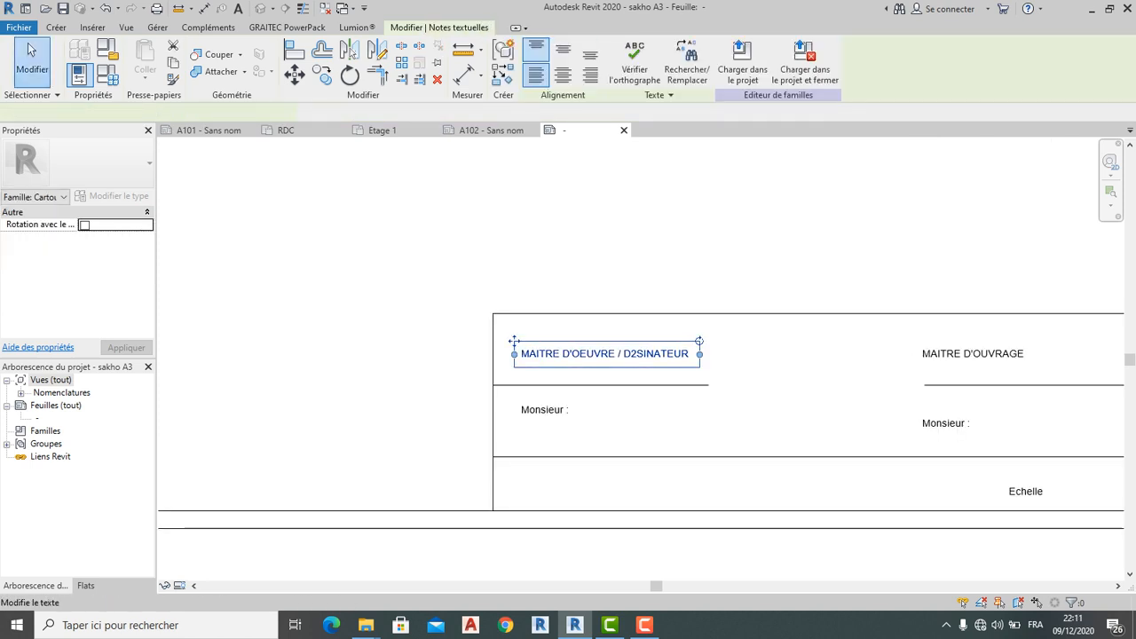
# Move both MAITRE D'OEUVRE / D2SINATEUR and MAITRE D'OUVRAGE headings higher
pyautogui.moveTo(513, 340); pyautogui.dragTo(514, 317)
pyautogui.click(972, 353)
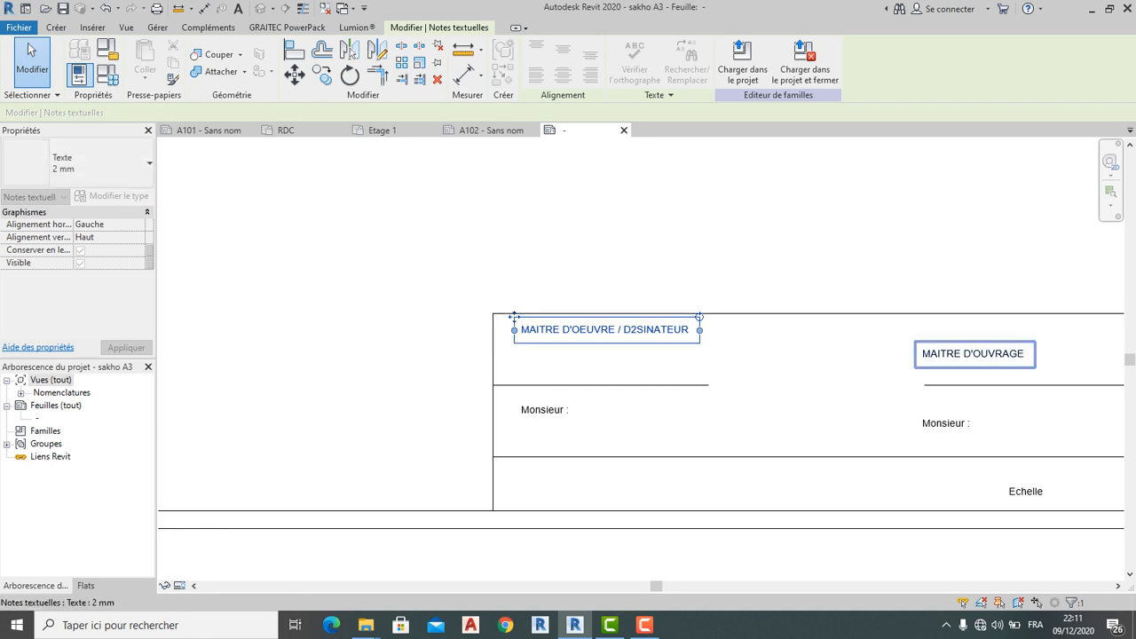
pyautogui.scroll(-1, 782, 320)
pyautogui.moveTo(897, 338); pyautogui.dragTo(897, 317)
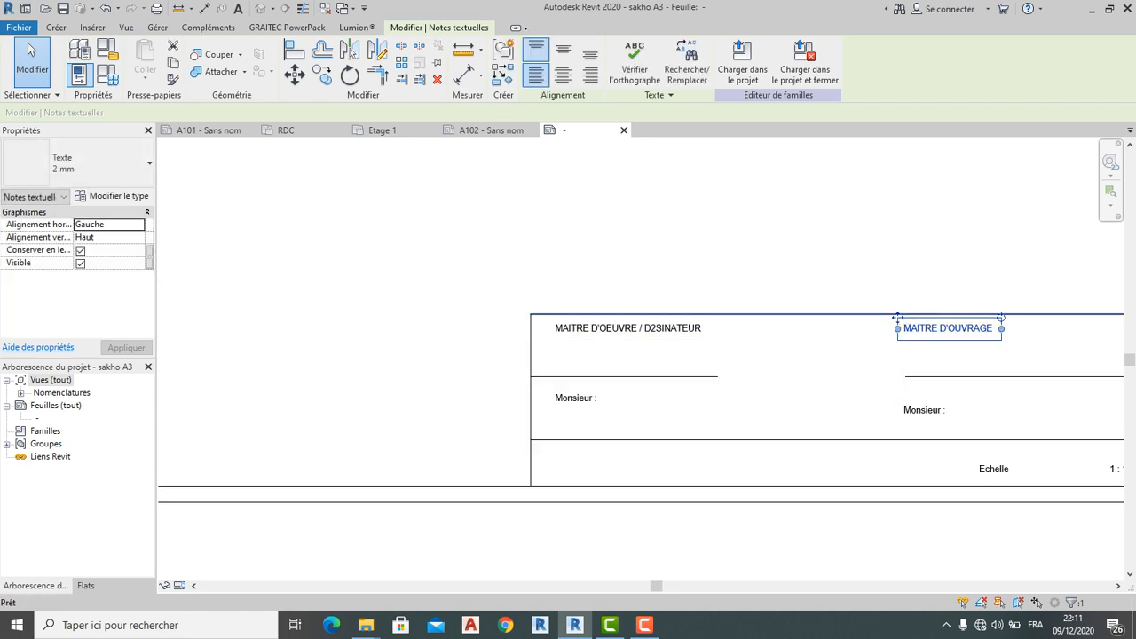
pyautogui.click(803, 349)
# Raise the left underline just beneath its heading, with the left 'Monsieur :' note under it
pyautogui.click(597, 376)
pyautogui.moveTo(597, 376); pyautogui.dragTo(597, 345)
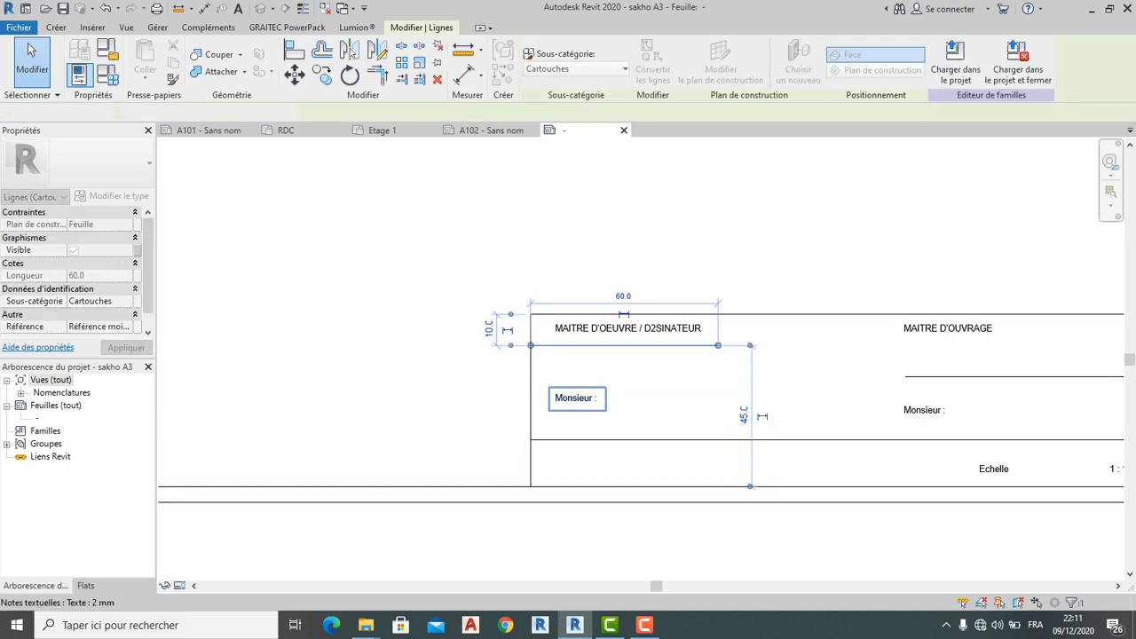
pyautogui.click(575, 397)
pyautogui.keyDown('ctrl'); pyautogui.moveTo(549, 387); pyautogui.dragTo(549, 354); pyautogui.keyUp('ctrl')
pyautogui.press('Escape')
# Move the right 'Monsieur :' note level with the left one
pyautogui.scroll(-1, 700, 412)
pyautogui.moveTo(705, 412); pyautogui.dragTo(554, 432, button='middle')
pyautogui.click(780, 400)
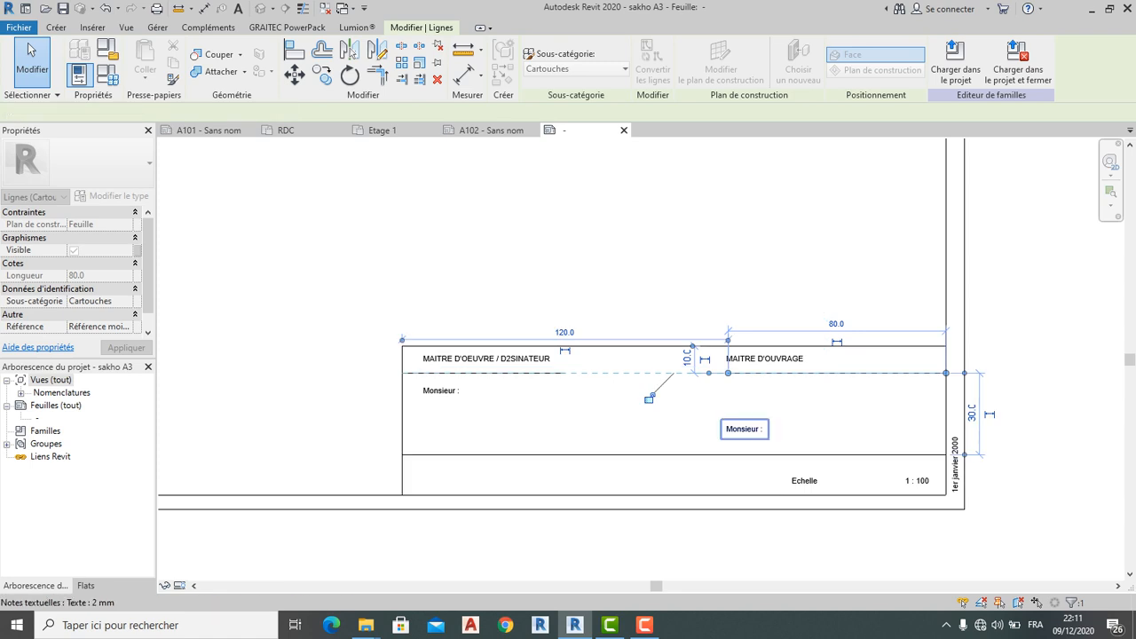
pyautogui.click(736, 428)
pyautogui.moveTo(720, 419); pyautogui.dragTo(735, 381)
pyautogui.press('Escape')
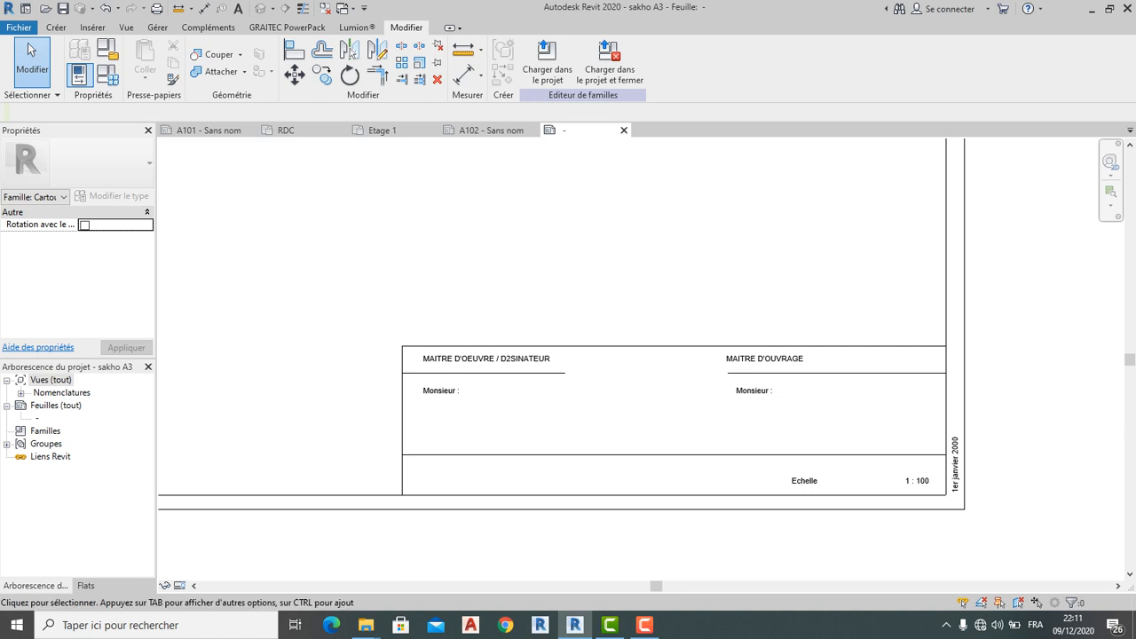
# Place a Dessiné par label (showing DRW) beside the left 'Monsieur :' note and align it
pyautogui.click(55, 27)
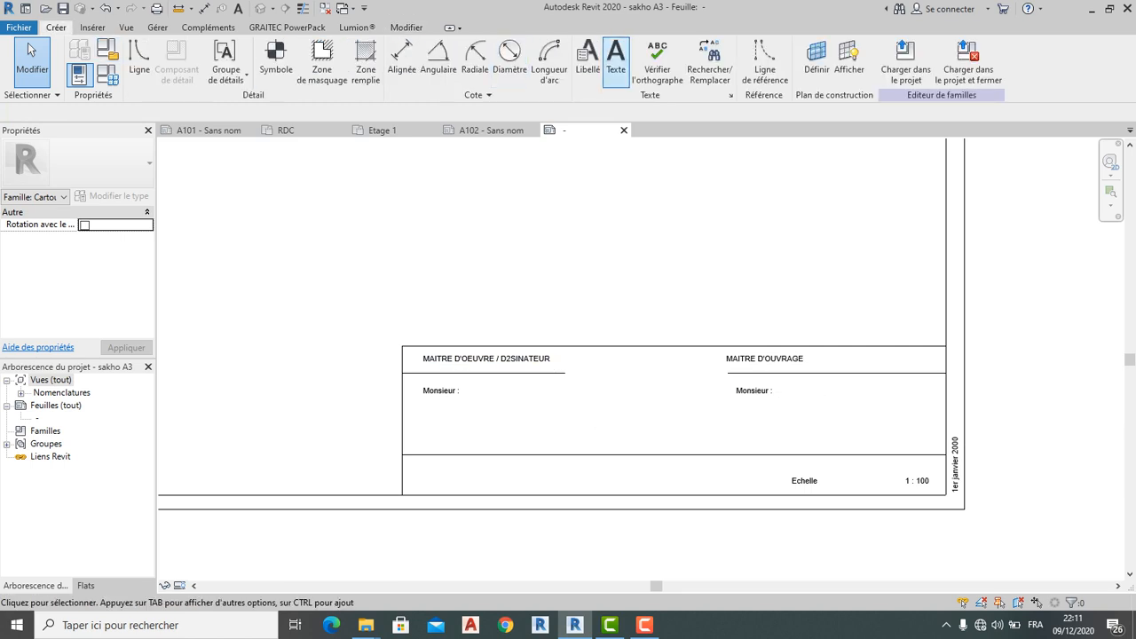
pyautogui.click(587, 60)
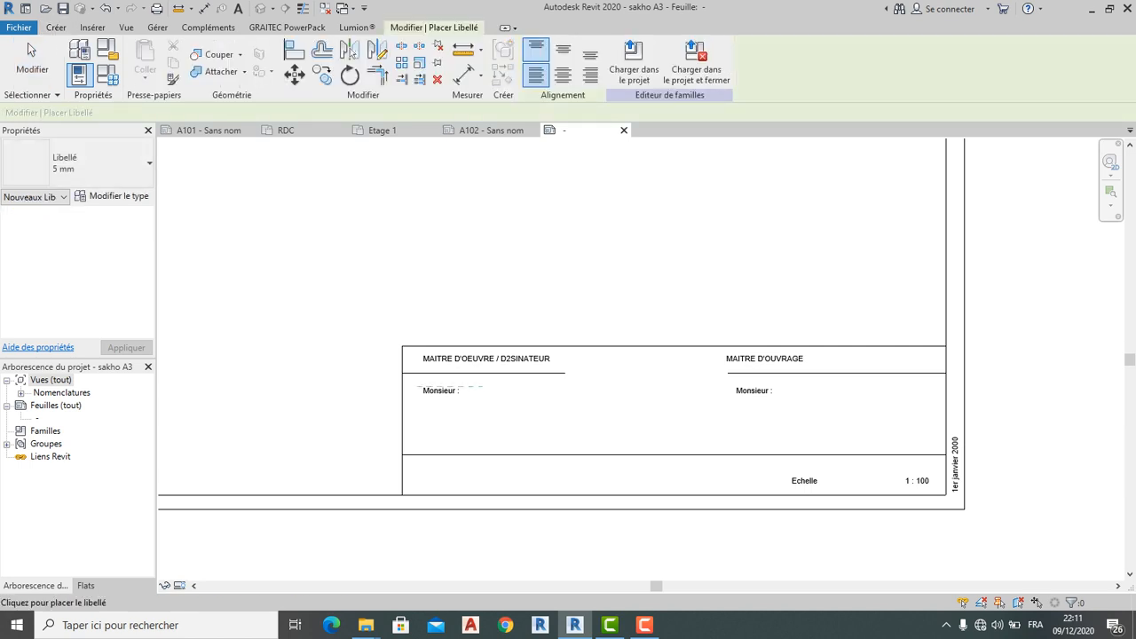
pyautogui.click(485, 387)
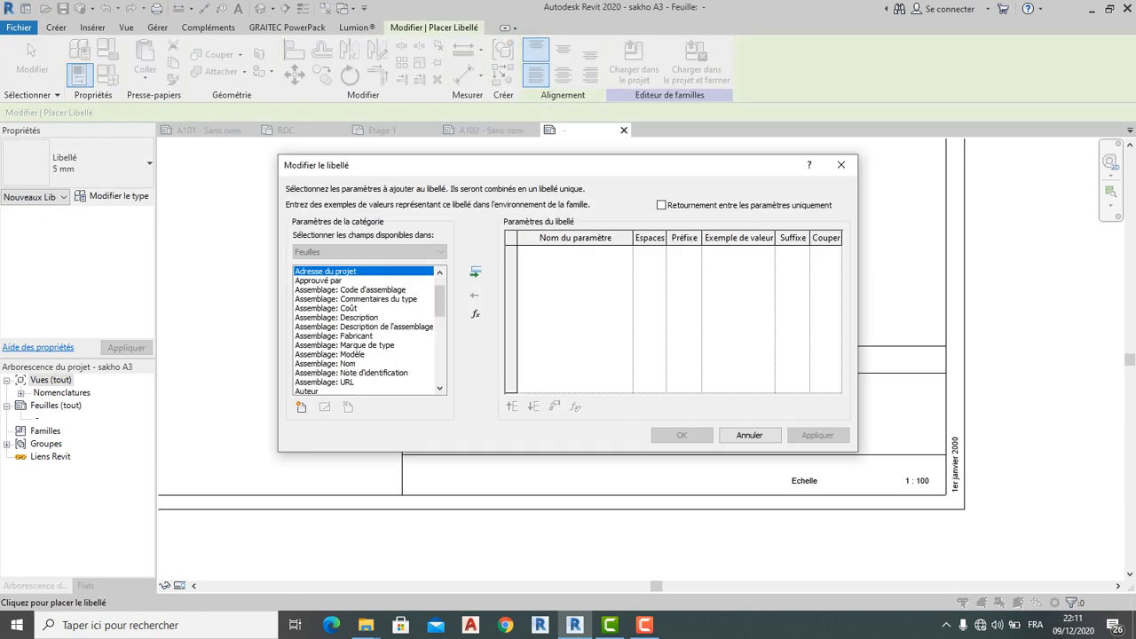
pyautogui.scroll(-3, 364, 330)
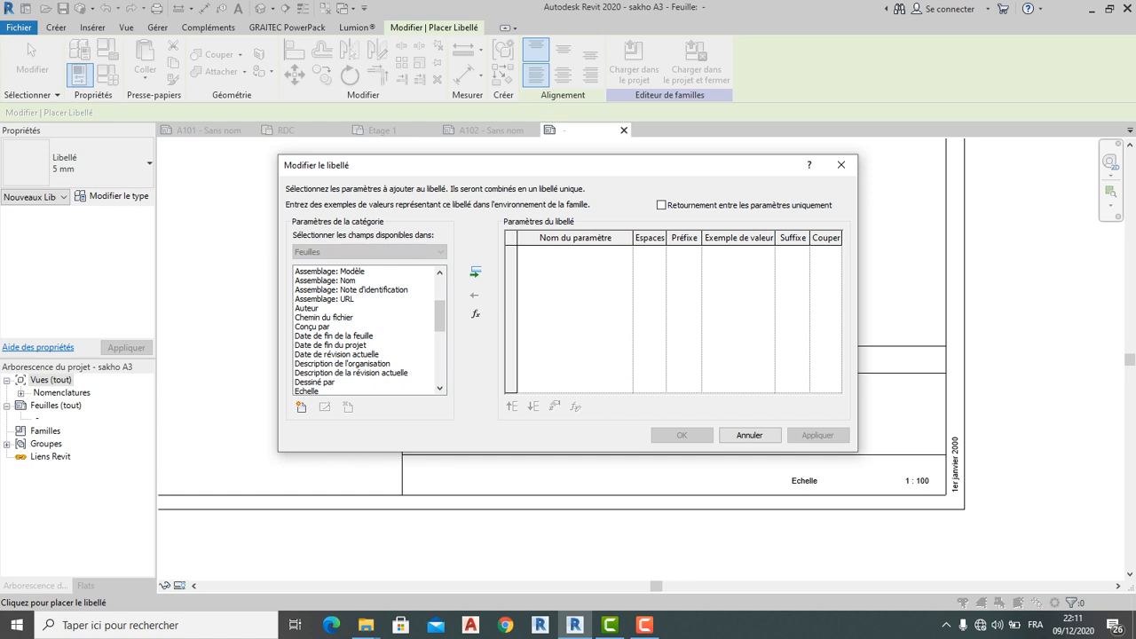
pyautogui.click(316, 381)
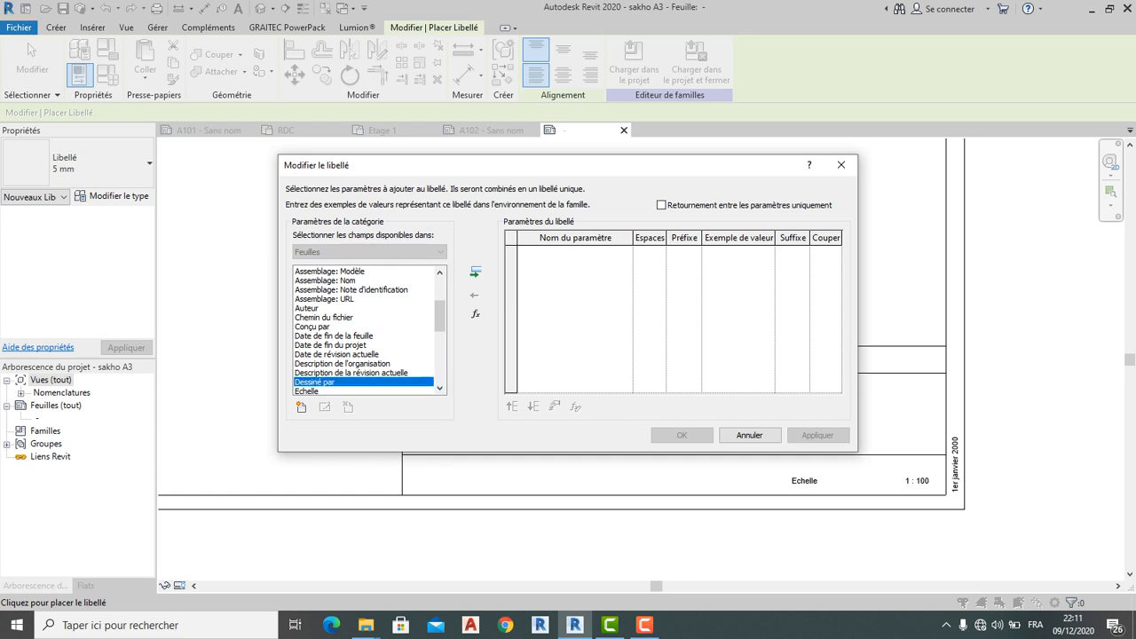
pyautogui.click(475, 271)
pyautogui.click(681, 435)
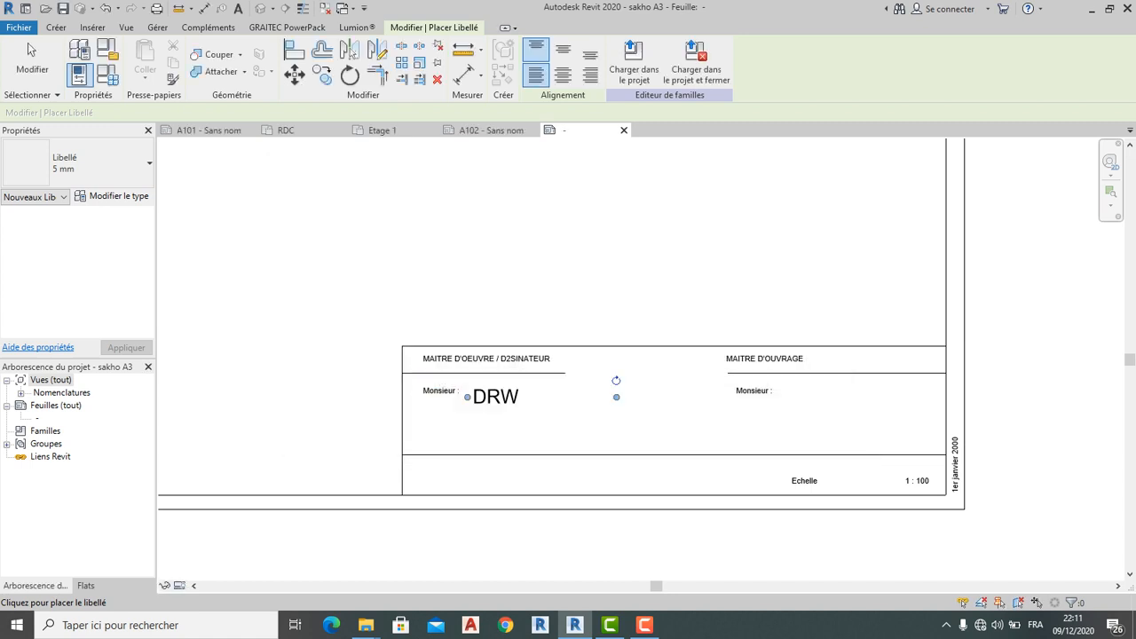
pyautogui.scroll(2, 490, 404)
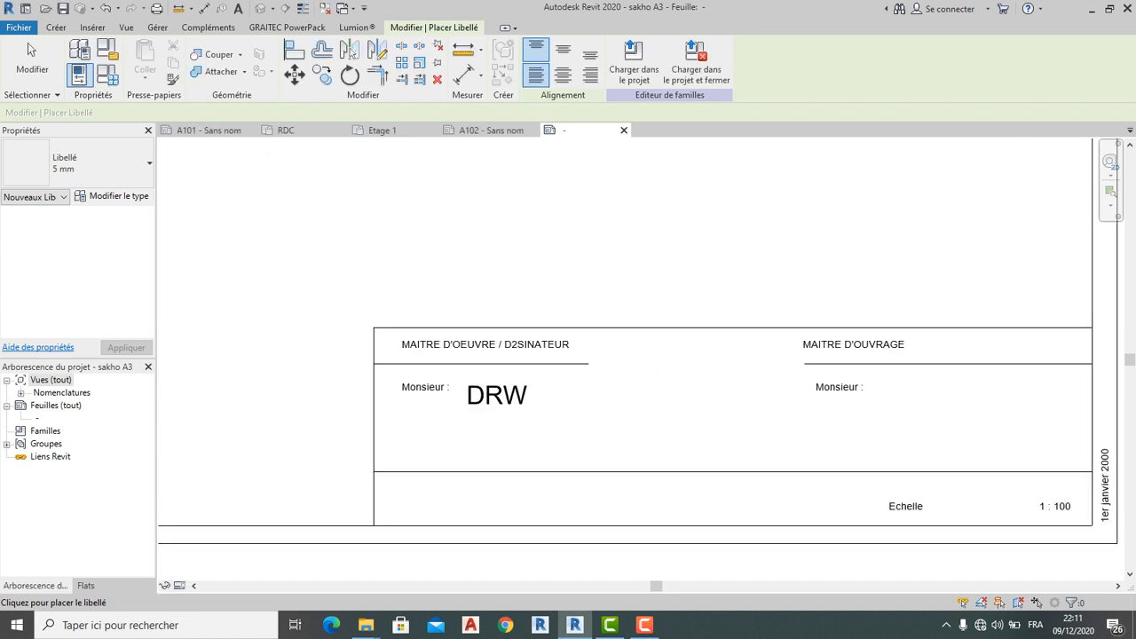
pyautogui.press('Escape')
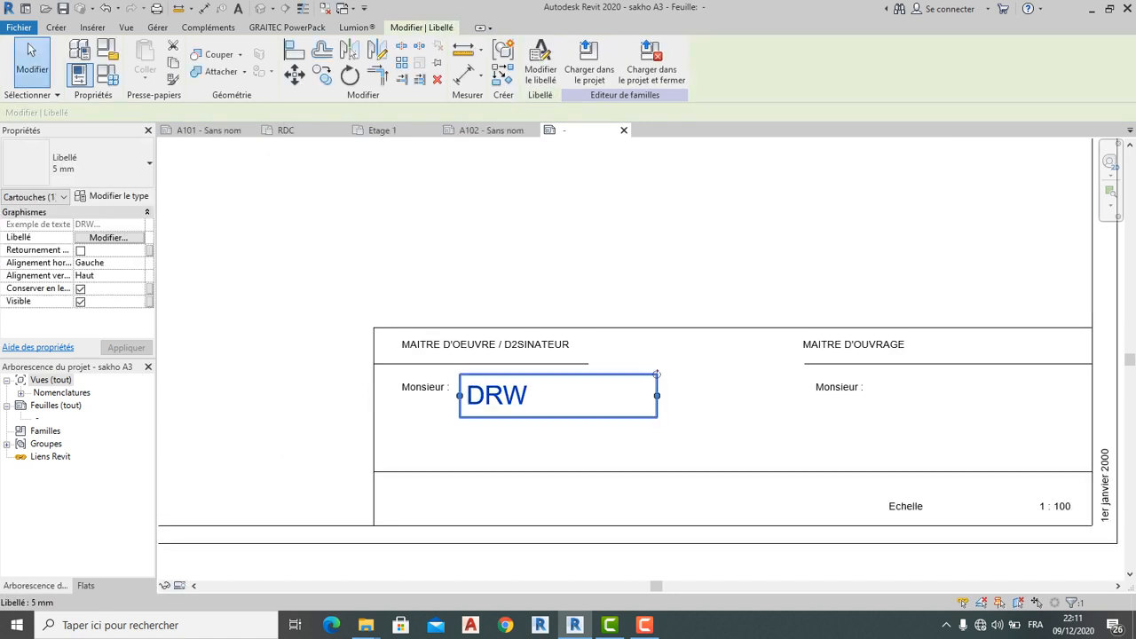
pyautogui.moveTo(657, 374); pyautogui.dragTo(657, 364)
pyautogui.moveTo(467, 367)
pyautogui.mouseDown()
pyautogui.moveTo(467, 378)
pyautogui.moveTo(460, 369)
pyautogui.mouseUp()
pyautogui.press('Escape')
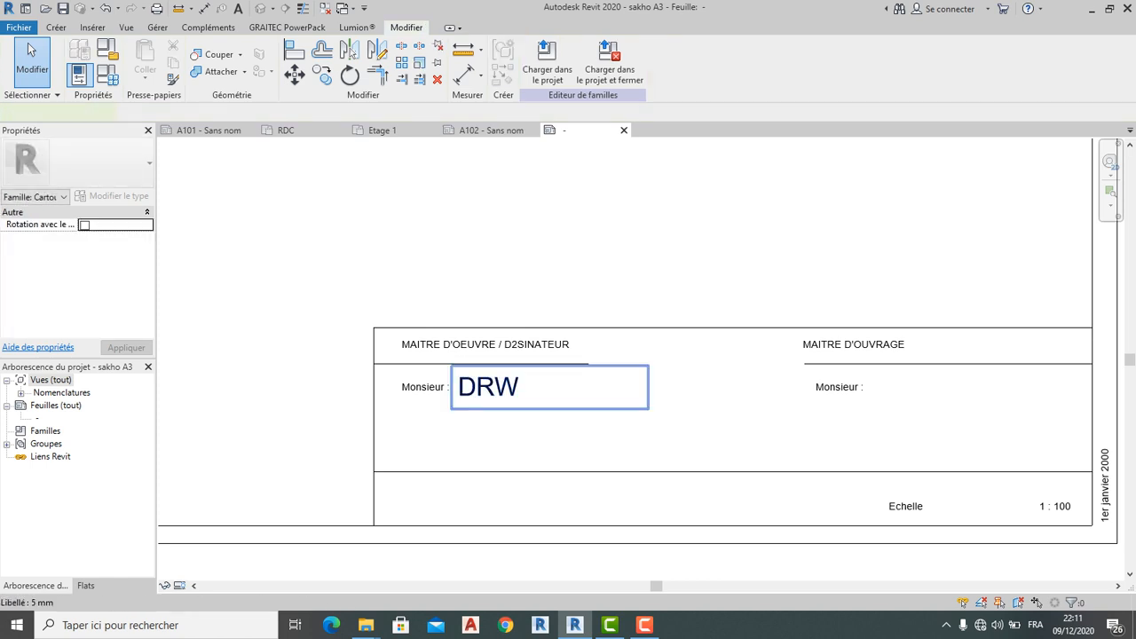
# Change the DRW label to Libellé 3 mm and nudge it into place beside Monsieur
pyautogui.click(487, 386)
pyautogui.click(98, 164)
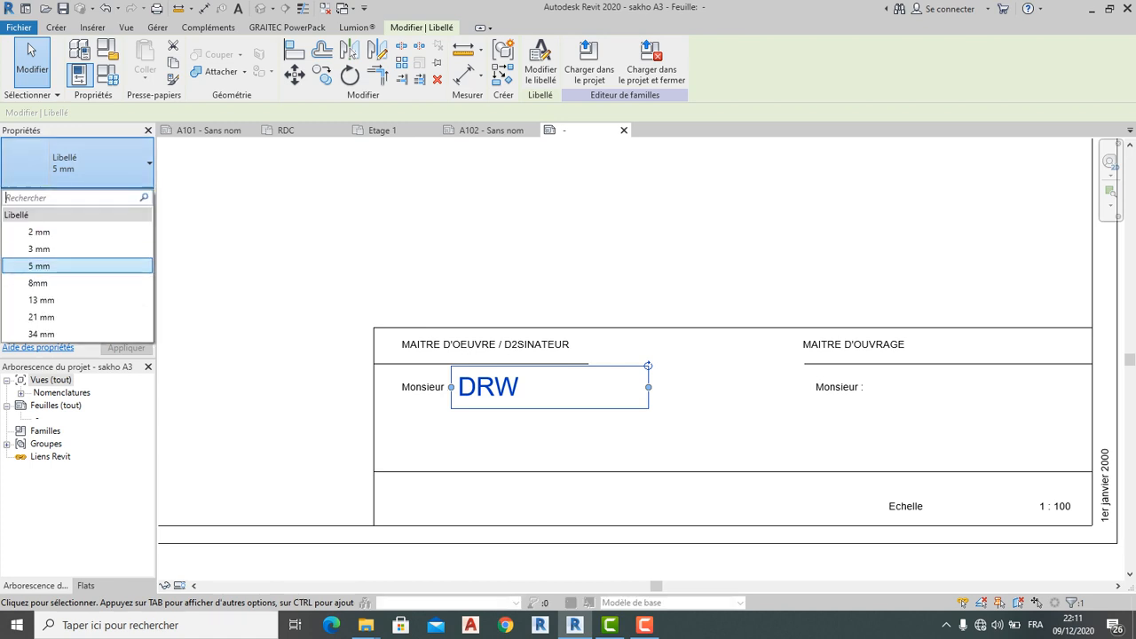
pyautogui.click(39, 249)
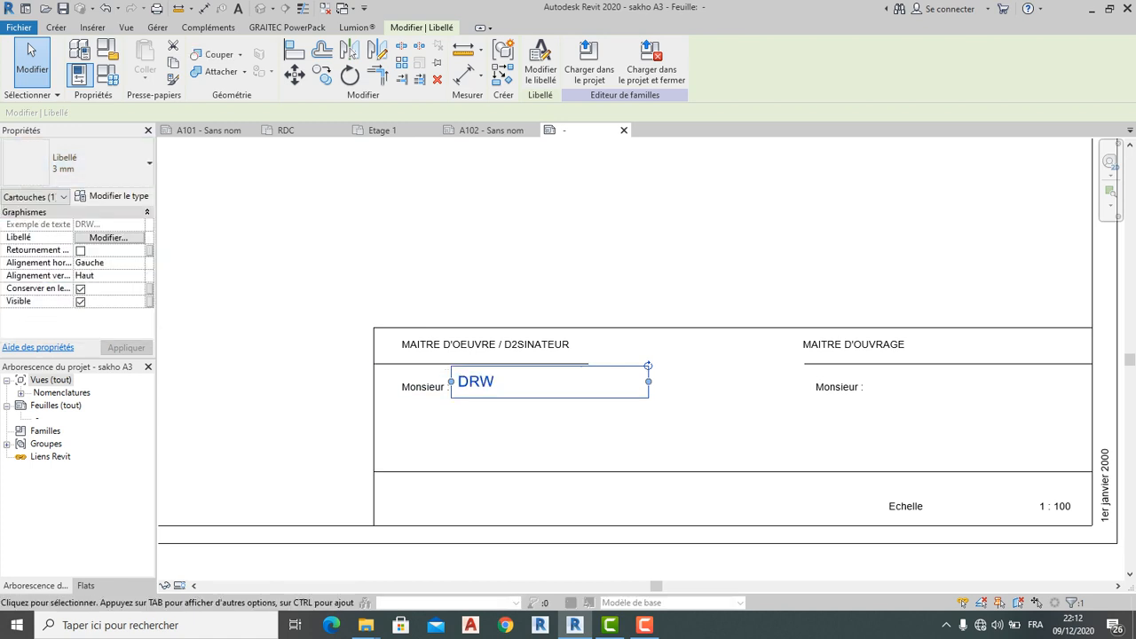
pyautogui.scroll(1, 420, 395)
pyautogui.moveTo(514, 390); pyautogui.dragTo(515, 403)
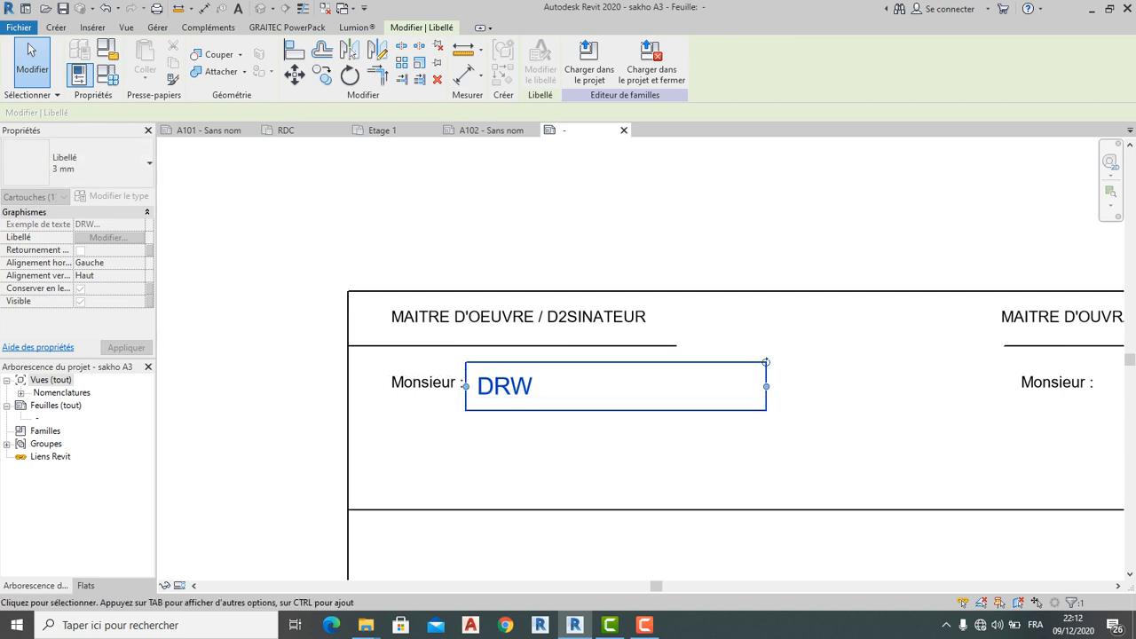
pyautogui.click(516, 442)
pyautogui.click(507, 389)
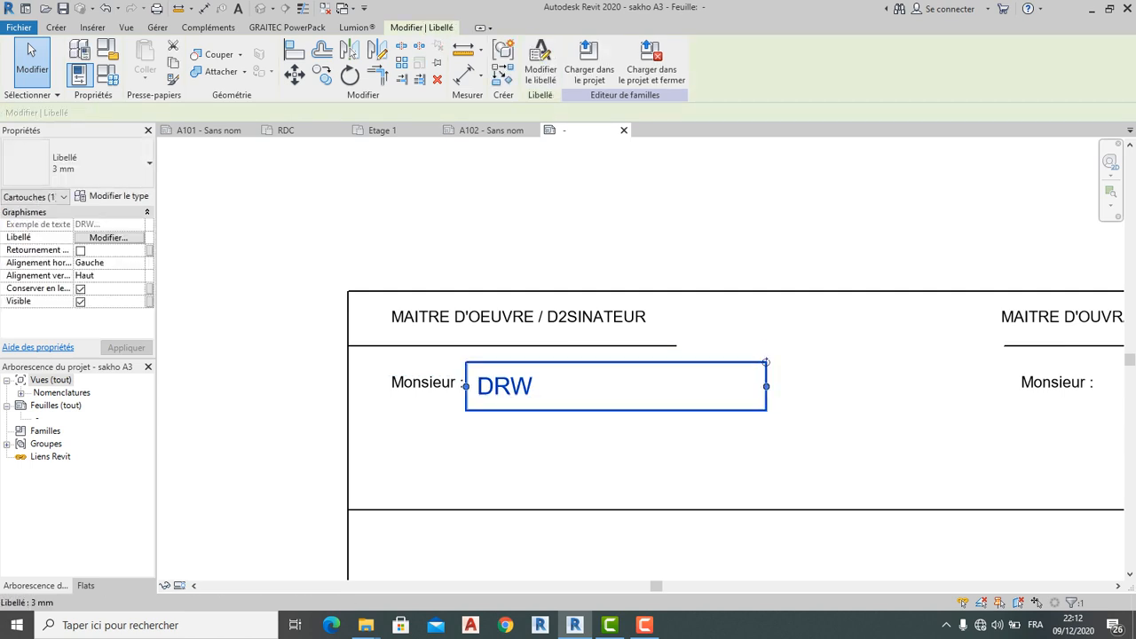
pyautogui.moveTo(508, 388)
pyautogui.mouseDown()
pyautogui.moveTo(513, 370)
pyautogui.moveTo(515, 389)
pyautogui.mouseUp()
pyautogui.click(525, 444)
pyautogui.click(528, 386)
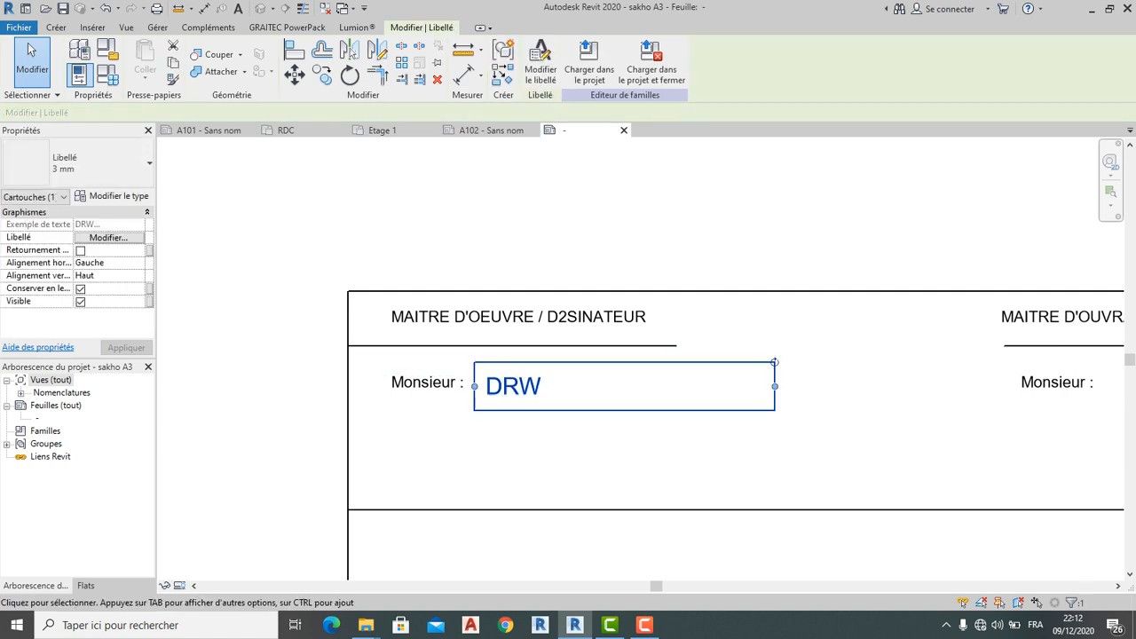
pyautogui.click(510, 443)
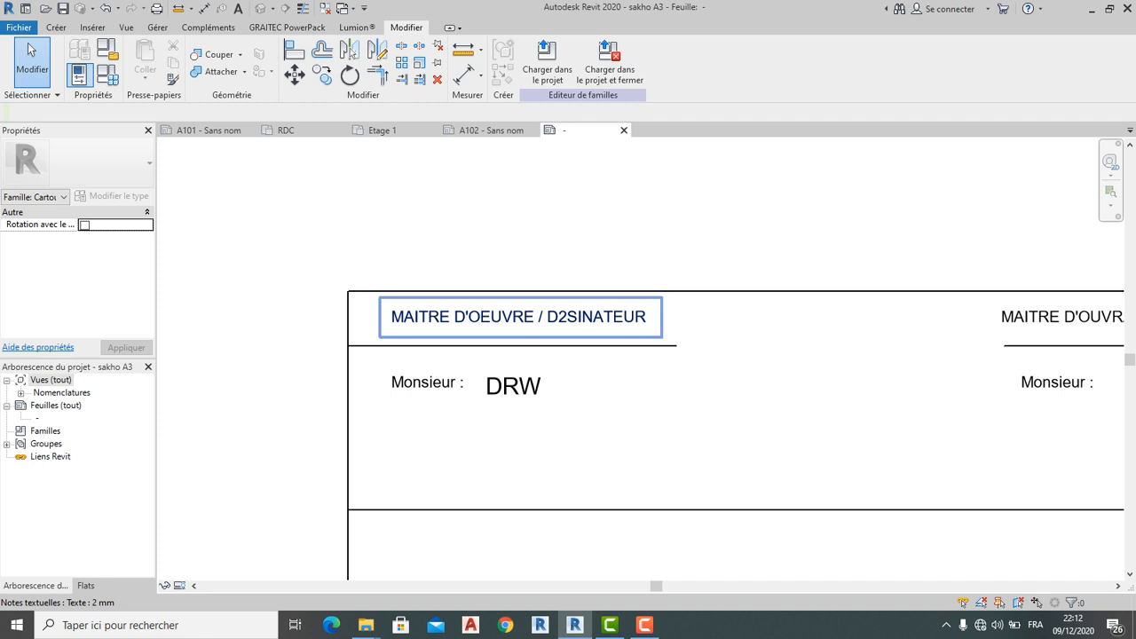
# Give the MAITRE D'OEUVRE / D2SINATEUR heading the red Texte 3 mm type
pyautogui.click(382, 298)
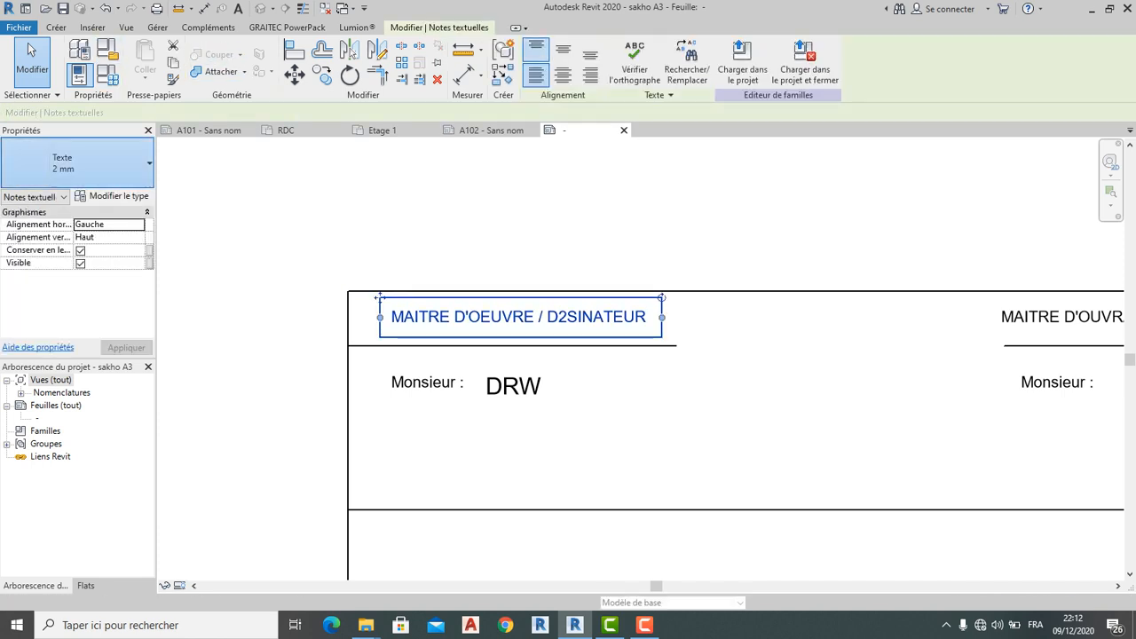
pyautogui.click(98, 163)
pyautogui.click(54, 266)
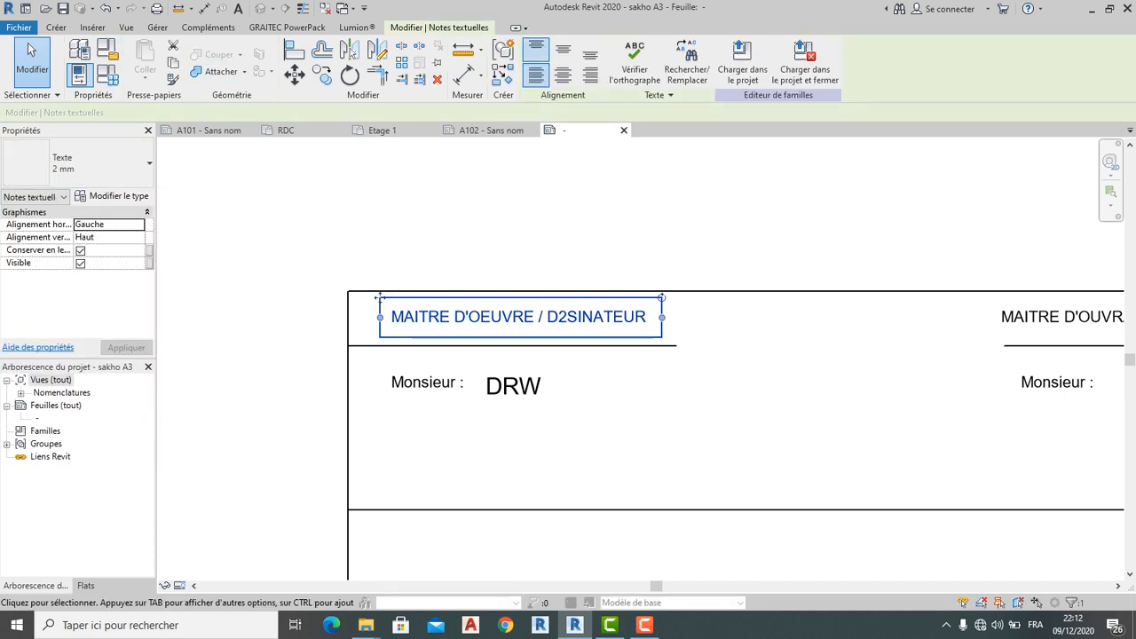
pyautogui.click(236, 280)
# Change the MAITRE D'OUVRAGE heading to the red Texte 3 mm type
pyautogui.scroll(-2, 236, 279)
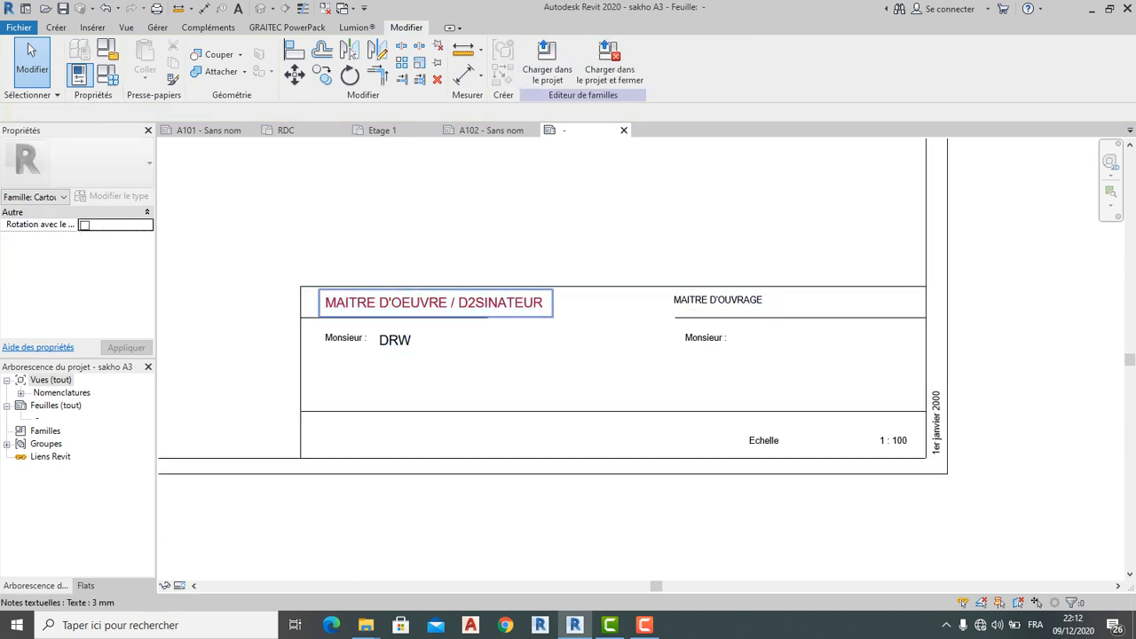
pyautogui.click(717, 300)
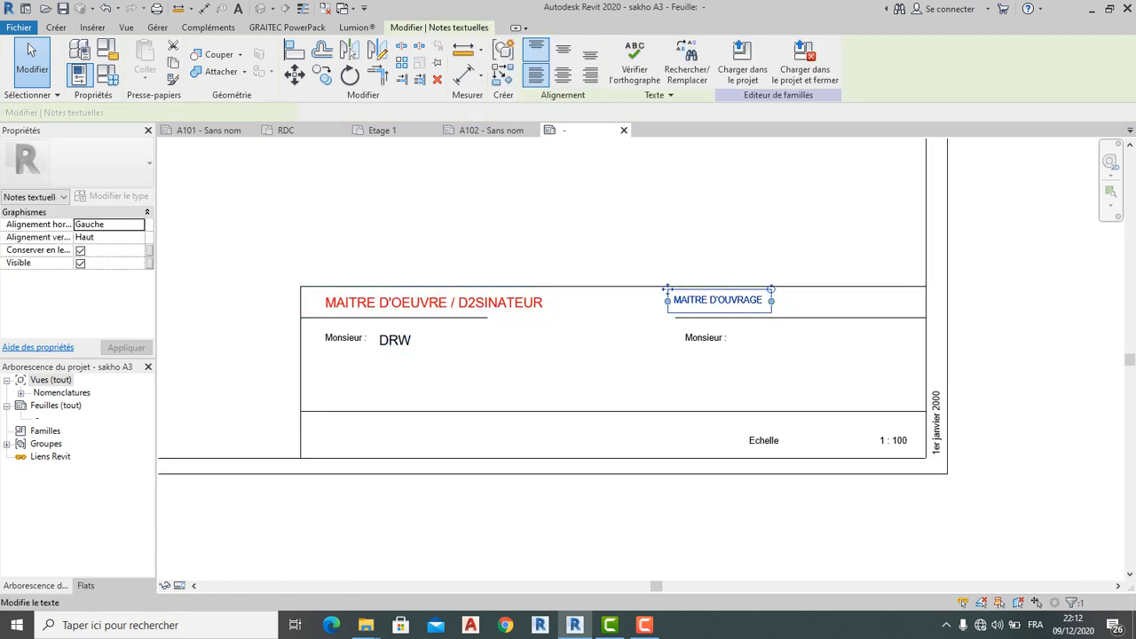
pyautogui.click(98, 163)
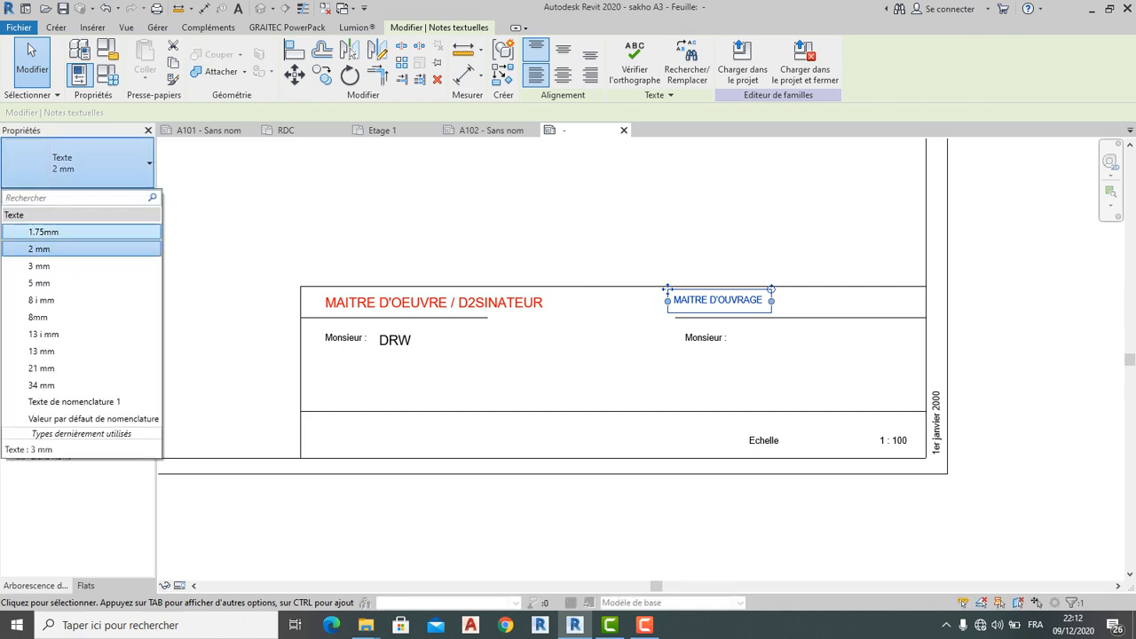
pyautogui.click(53, 265)
# Open the type properties of the Texte 3 mm style via the left heading
pyautogui.press('Escape')
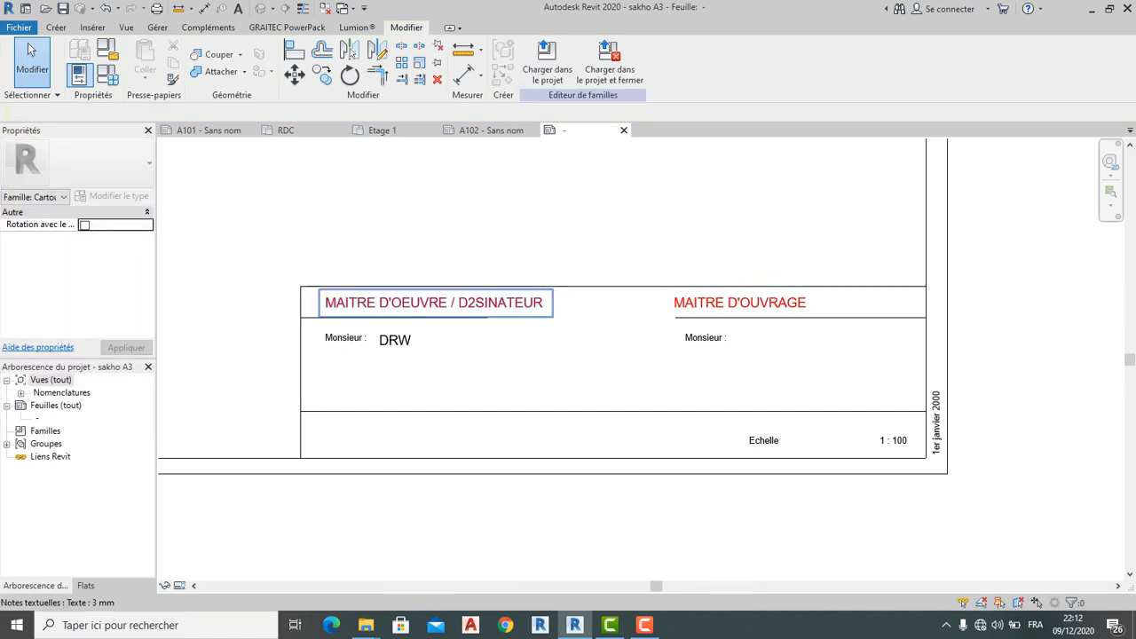
pyautogui.click(472, 304)
pyautogui.click(79, 74)
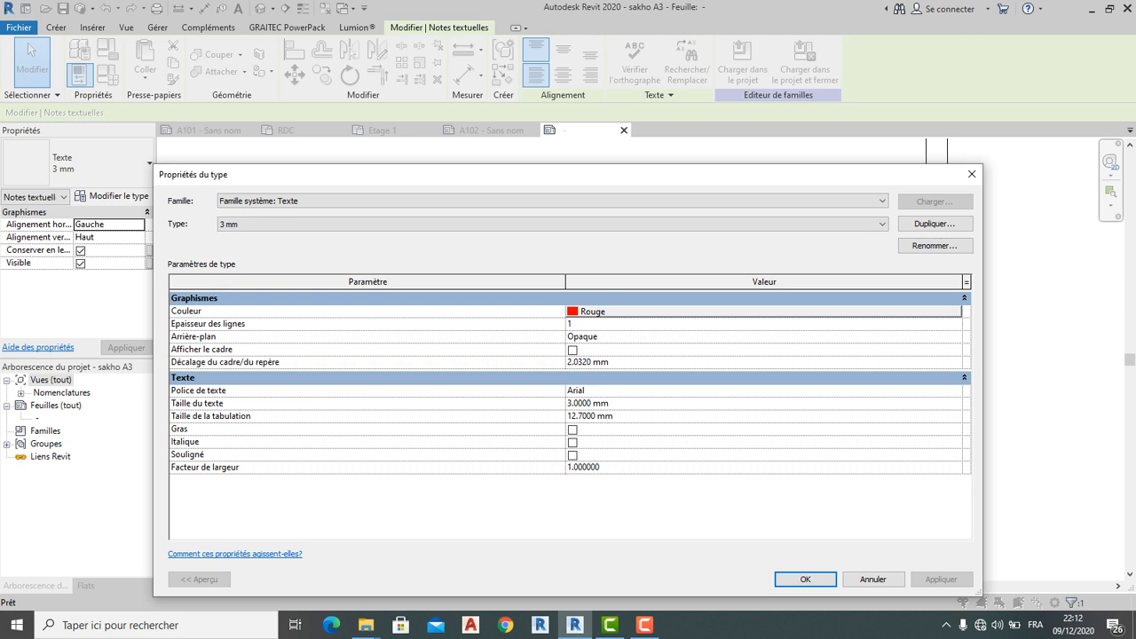
# Set the Texte 3 mm type's font to Times New Roman instead of Arial
pyautogui.click(956, 391)
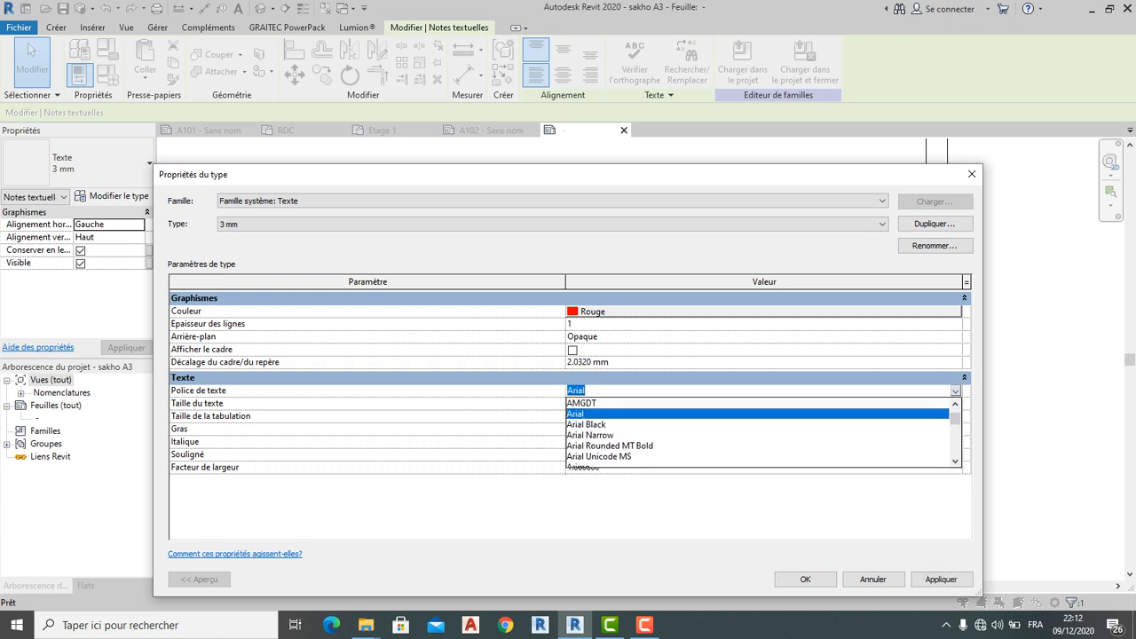
pyautogui.scroll(-3, 759, 432)
pyautogui.write('Tahoma')
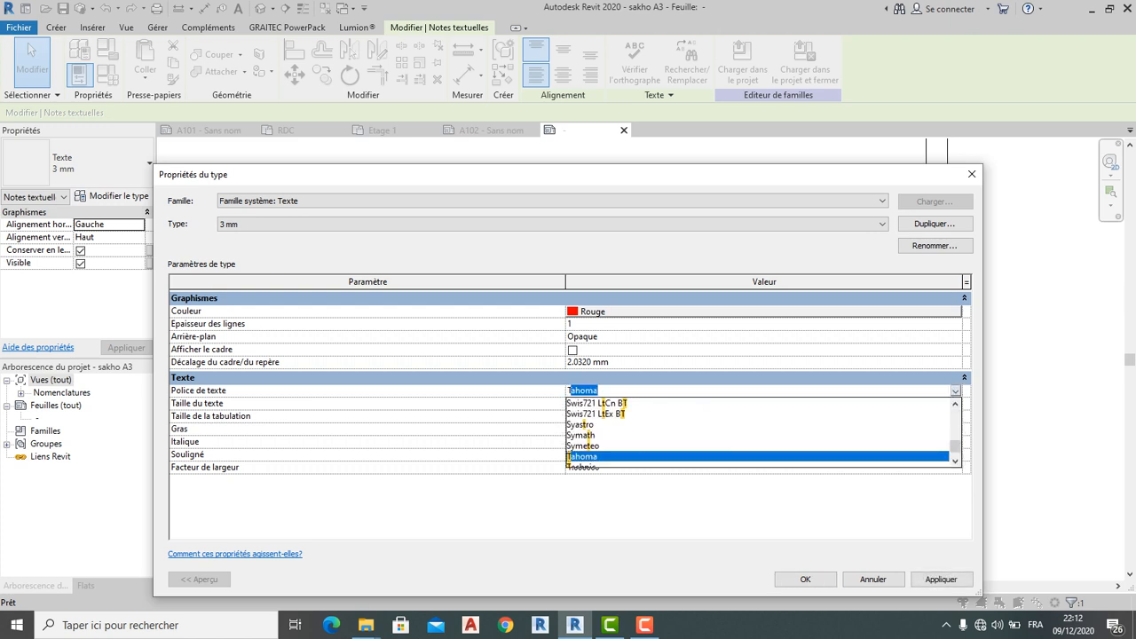
pyautogui.scroll(-3, 758, 432)
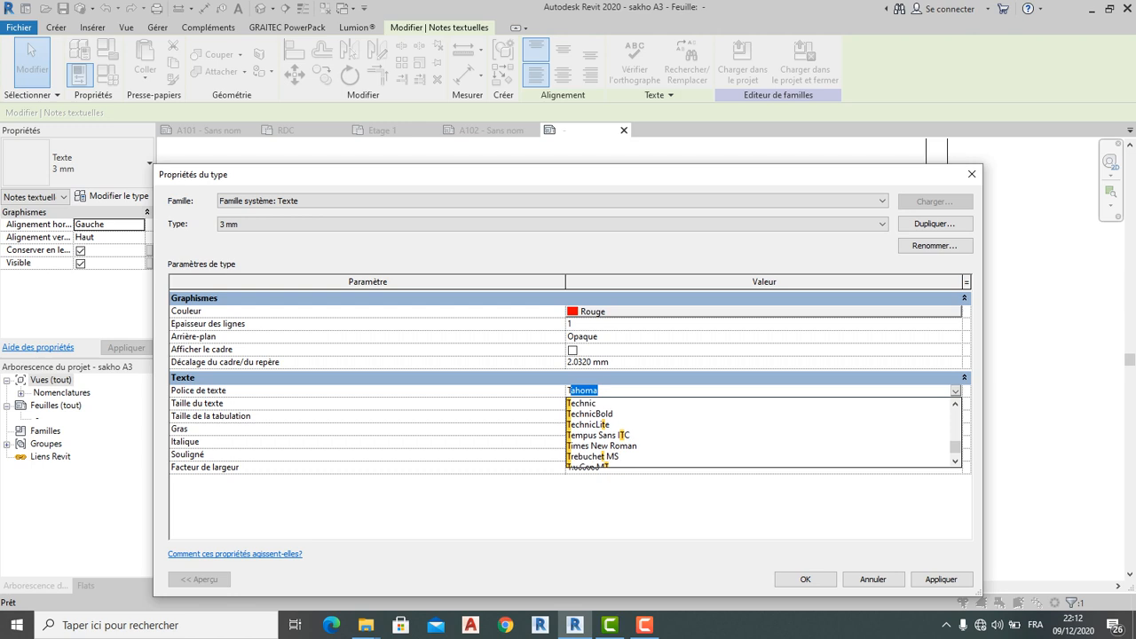
pyautogui.click(602, 447)
pyautogui.click(804, 579)
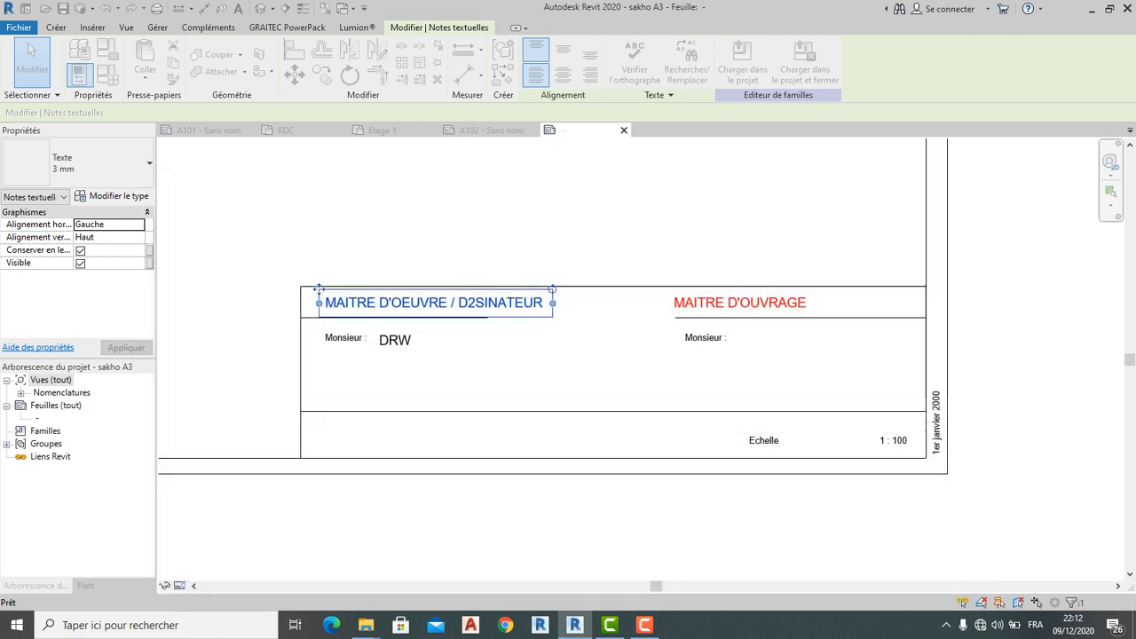
pyautogui.press('Escape')
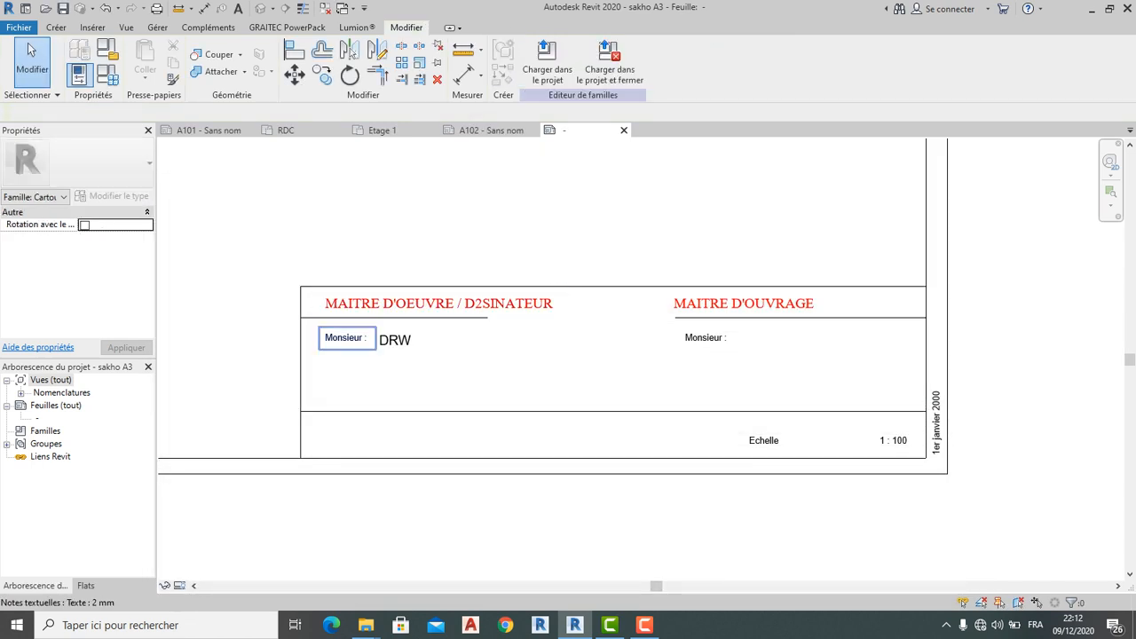
# Make the left 'Monsieur :' note Texte 3 mm and move the DRW label right, clear of it
pyautogui.click(347, 338)
pyautogui.click(77, 162)
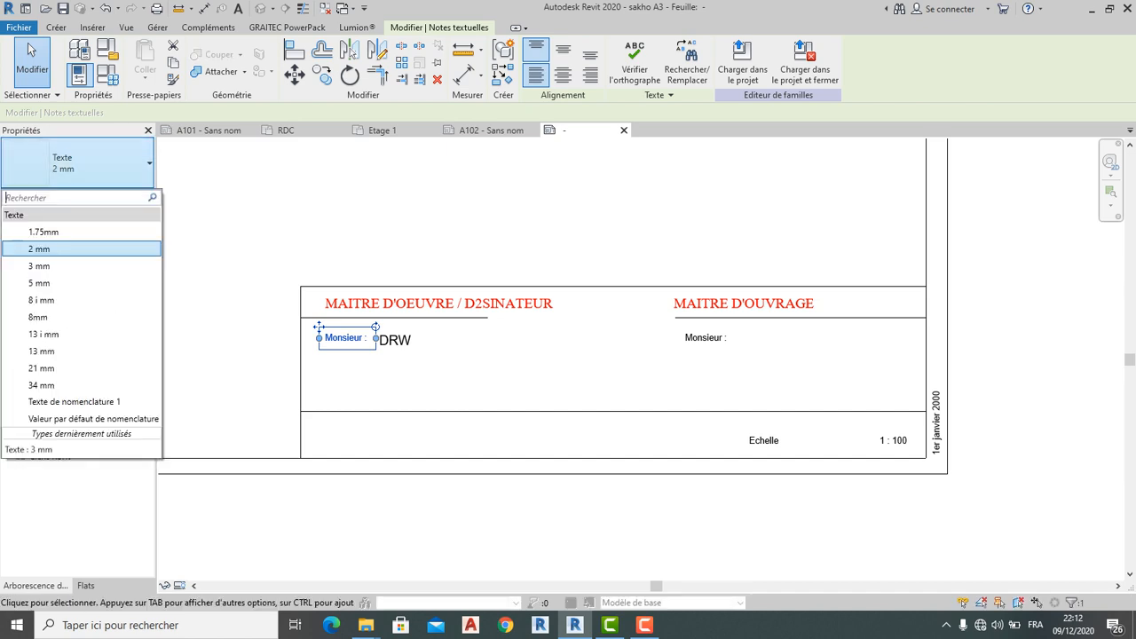
pyautogui.click(40, 262)
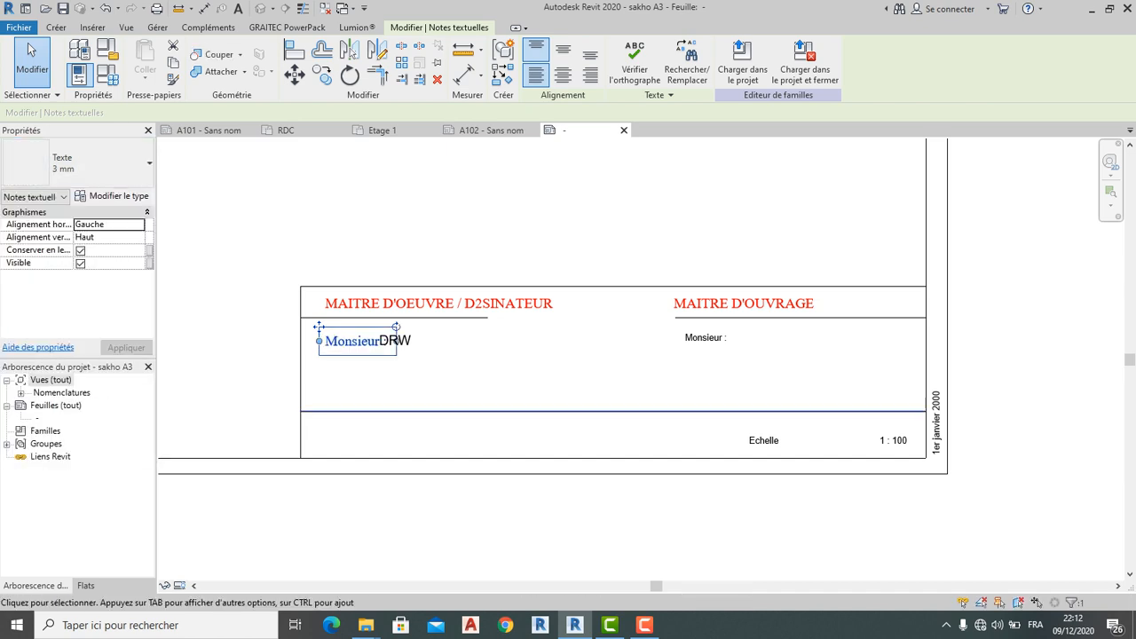
pyautogui.press('Escape')
pyautogui.click(396, 340)
pyautogui.moveTo(395, 343); pyautogui.dragTo(410, 342)
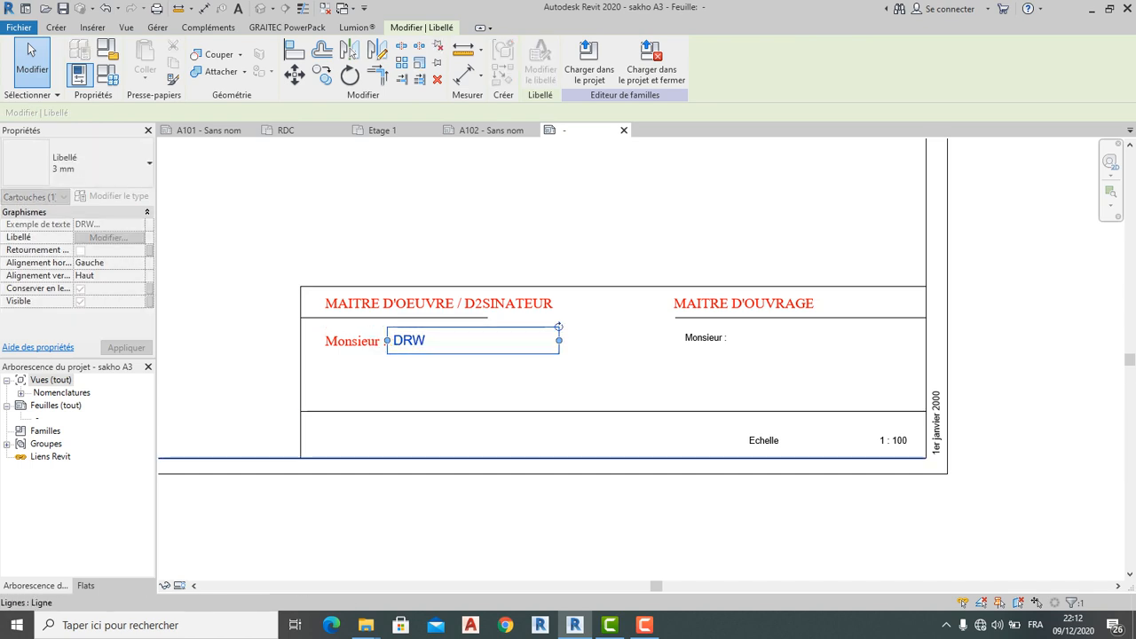
pyautogui.click(32, 50)
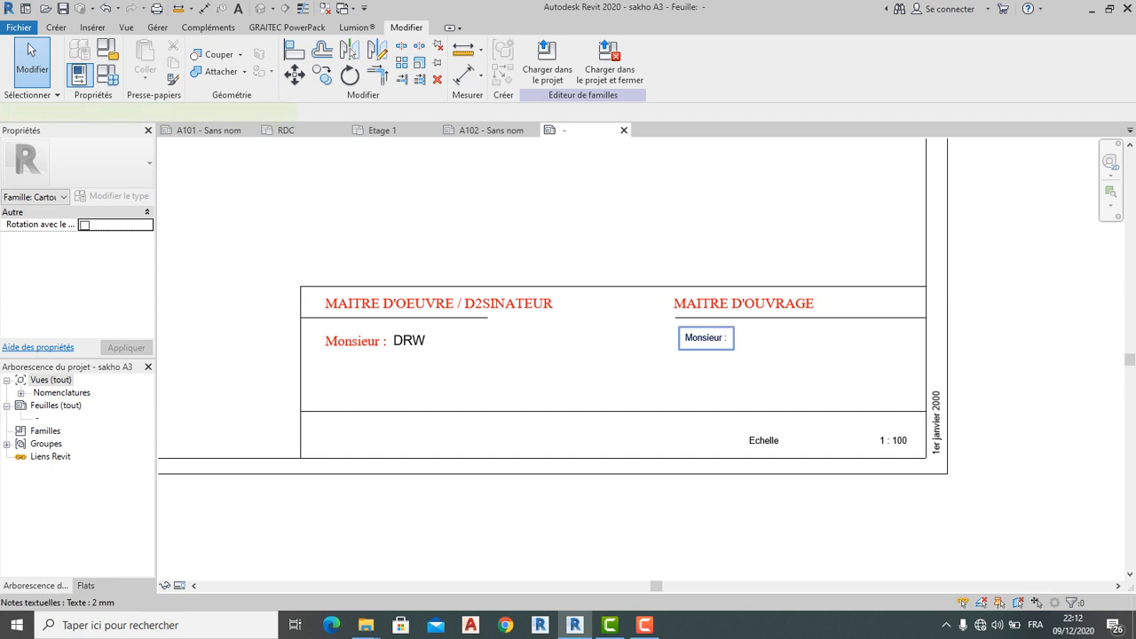
# Make the right 'Monsieur :' note Texte 3 mm as well
pyautogui.click(706, 338)
pyautogui.click(78, 162)
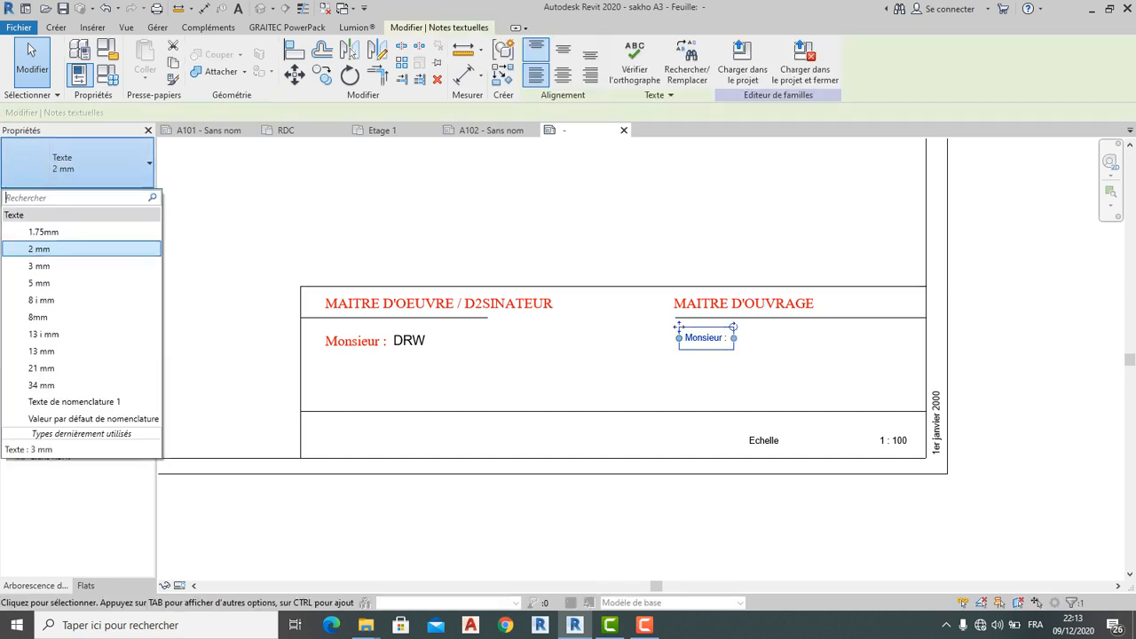
pyautogui.click(39, 267)
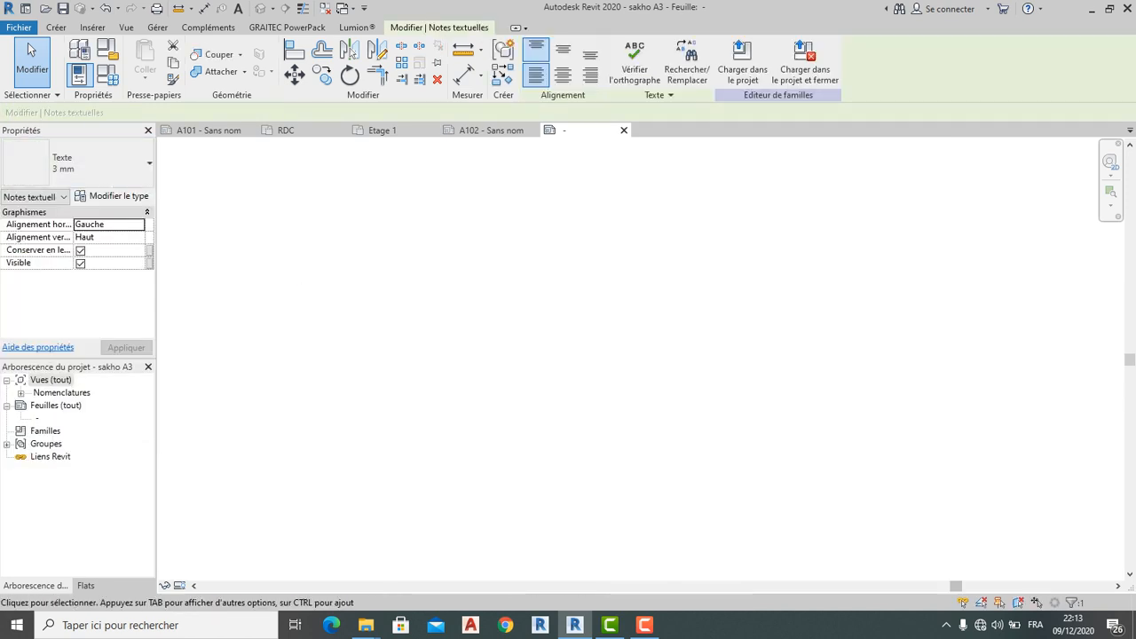
pyautogui.scroll(-6, 534, 333)
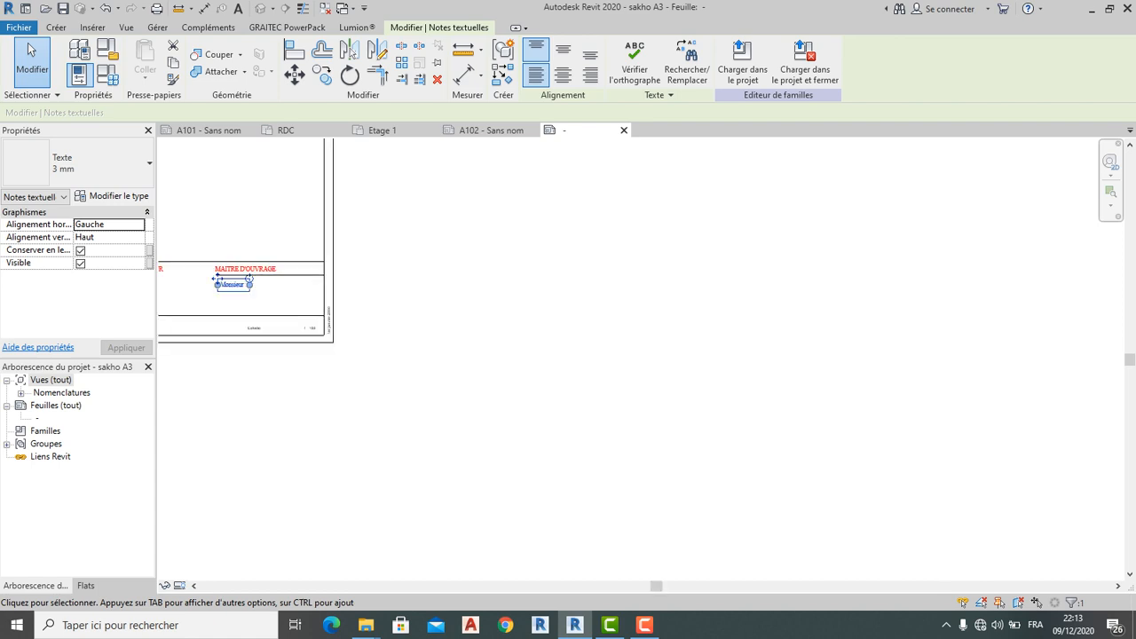
pyautogui.scroll(5, 529, 341)
pyautogui.moveTo(528, 341); pyautogui.dragTo(601, 393, button='middle')
pyautogui.press('Escape')
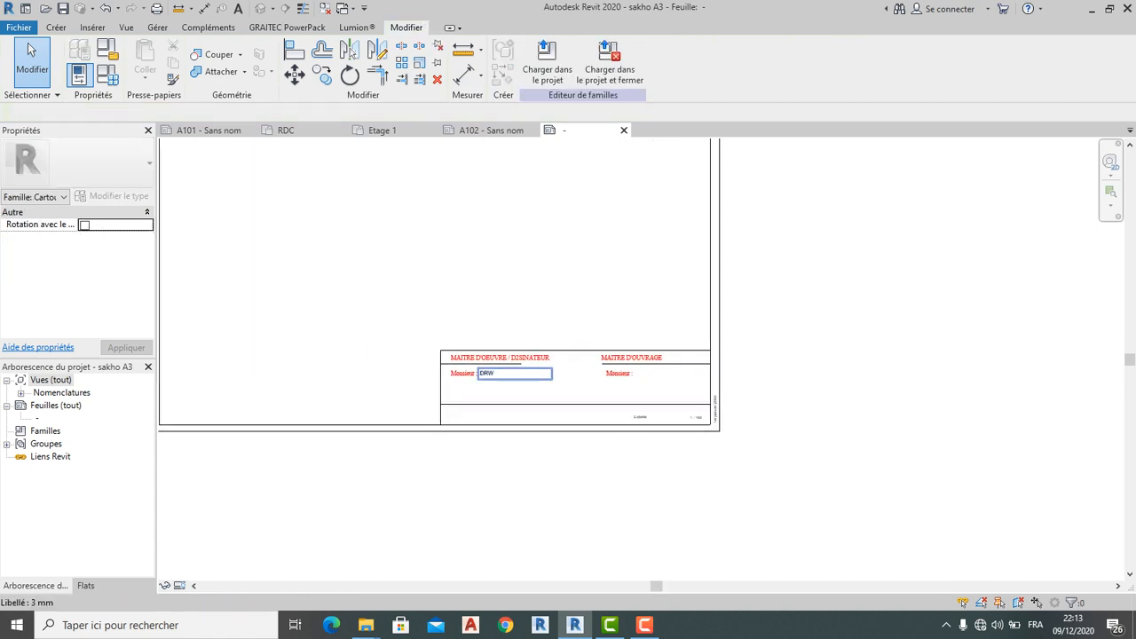
pyautogui.scroll(2, 562, 380)
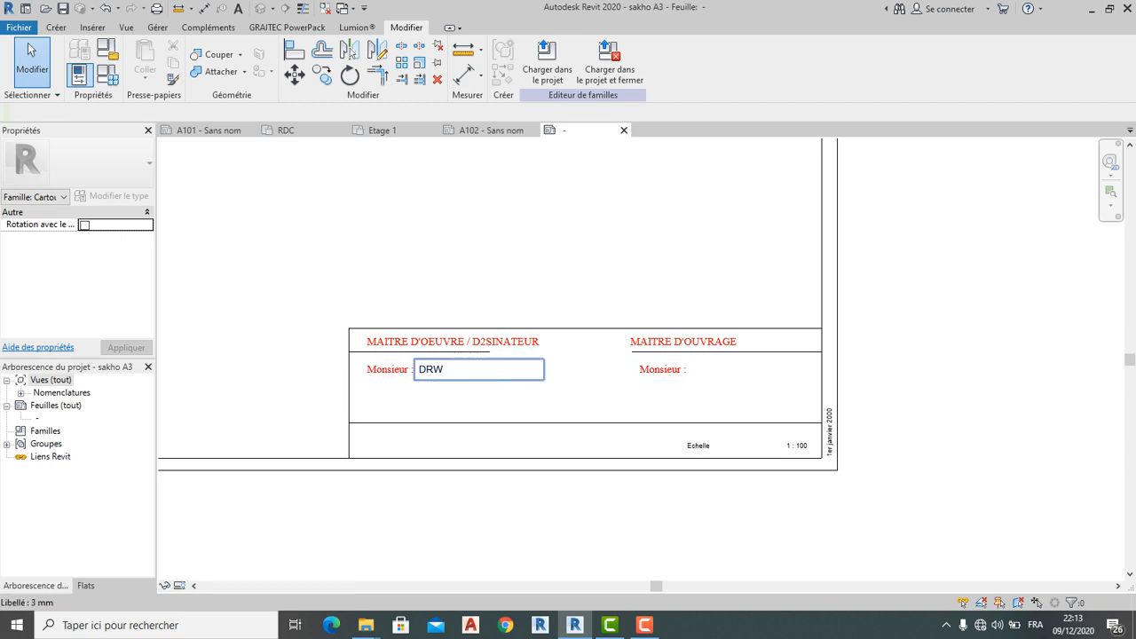
pyautogui.click(461, 371)
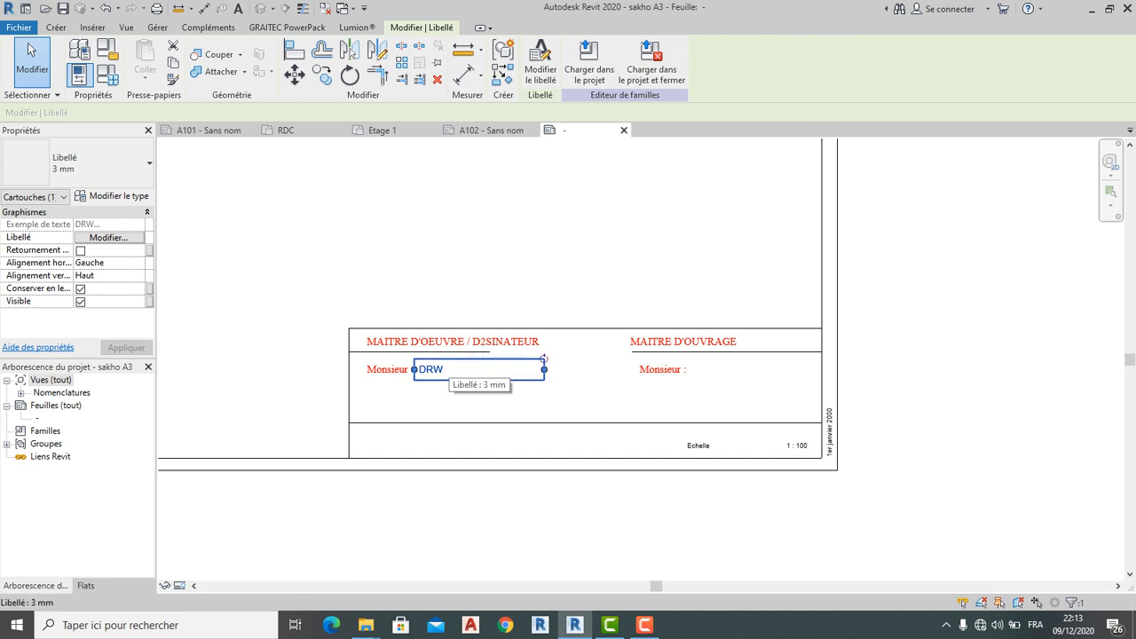
# Edit the label's fields so it shows the sample value Nom instead of DRW
pyautogui.click(540, 62)
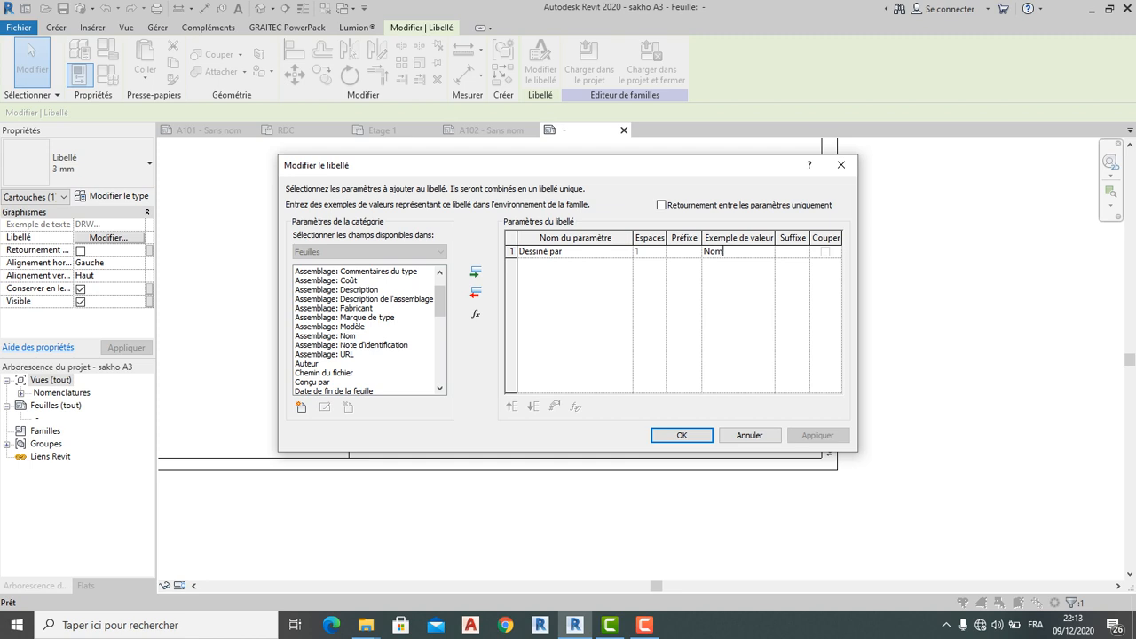
pyautogui.click(681, 435)
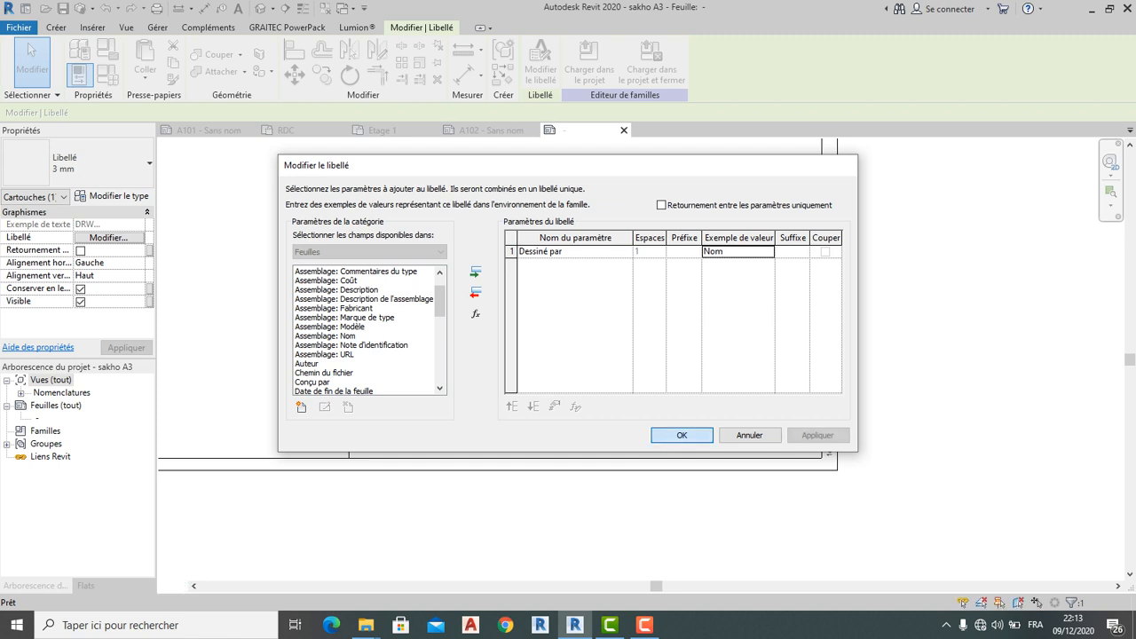
pyautogui.click(31, 50)
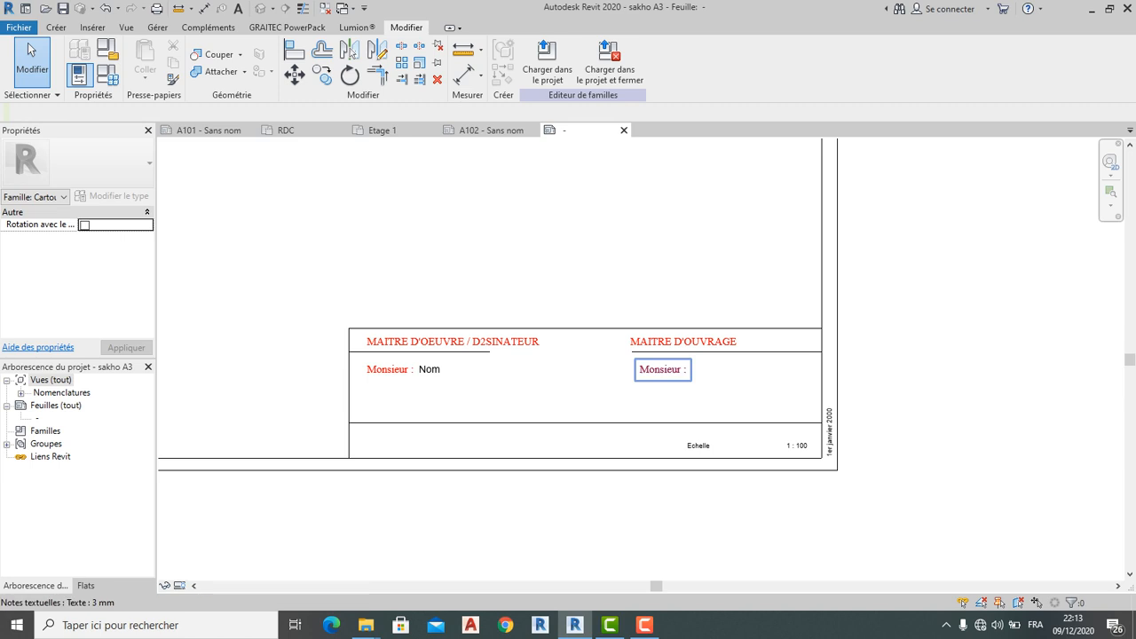
# Place a label with the Nom du client parameter near the right 'Monsieur :' note
pyautogui.click(55, 27)
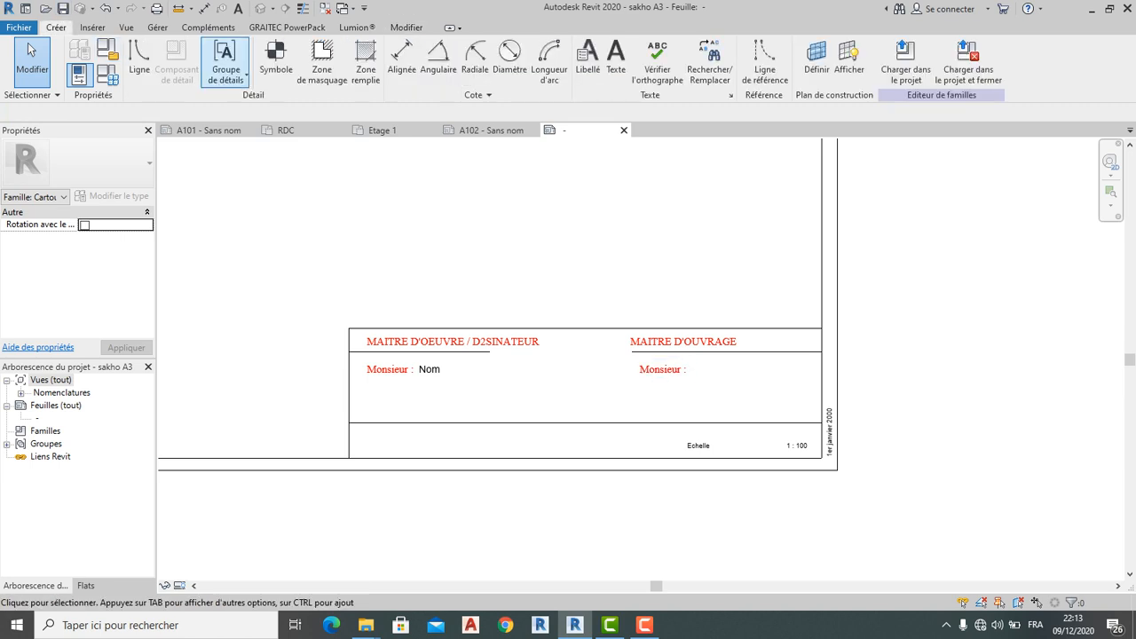
pyautogui.click(587, 59)
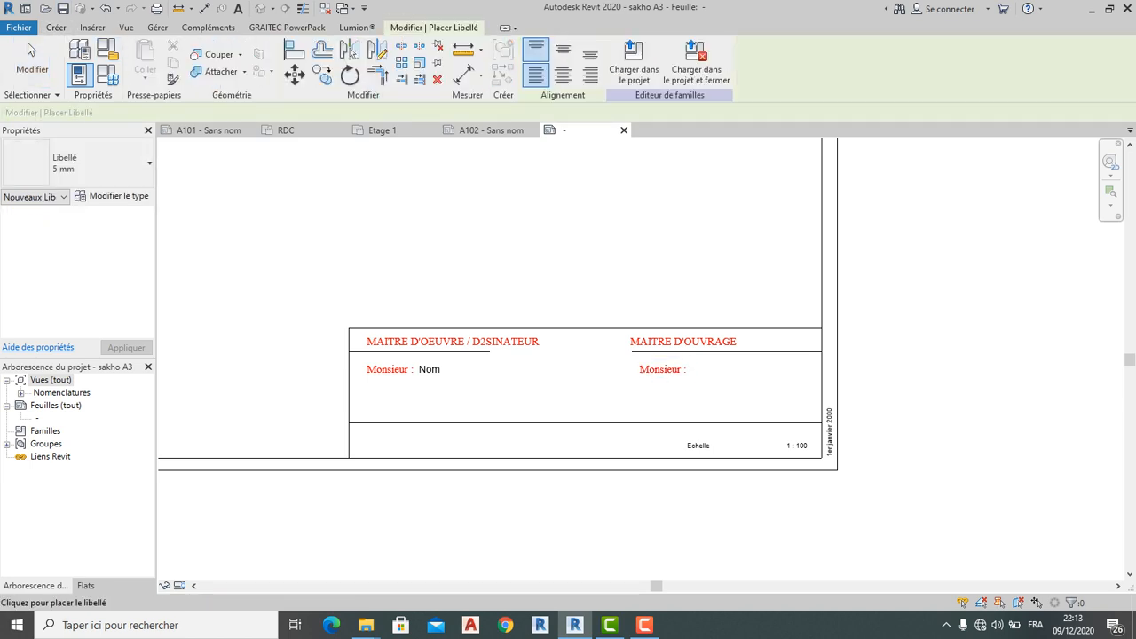
pyautogui.click(702, 370)
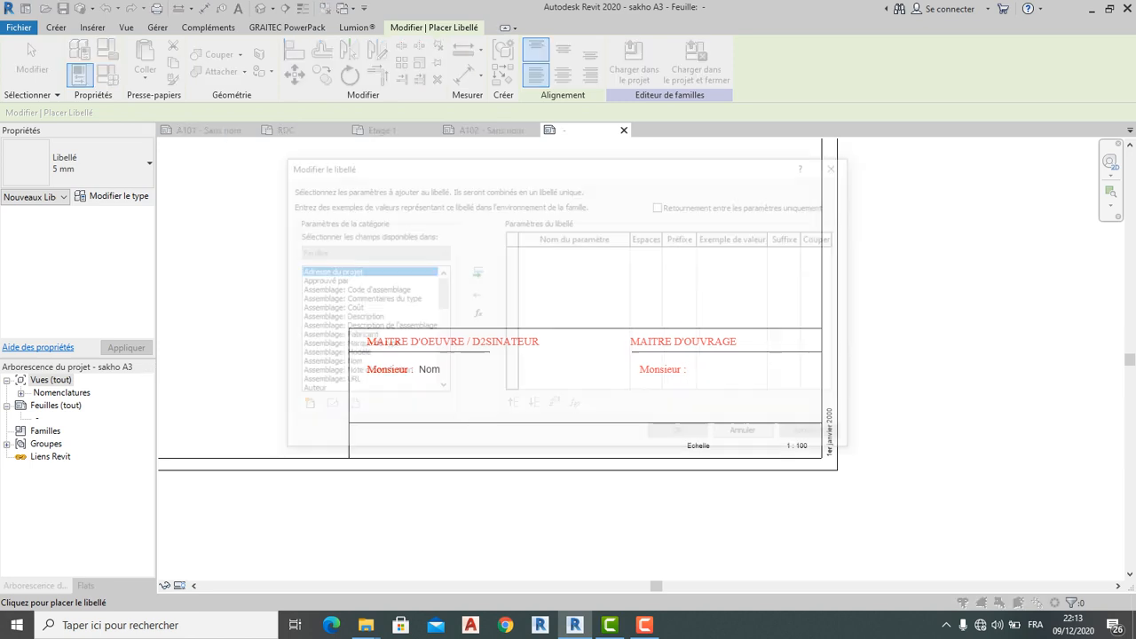
pyautogui.scroll(-2, 368, 330)
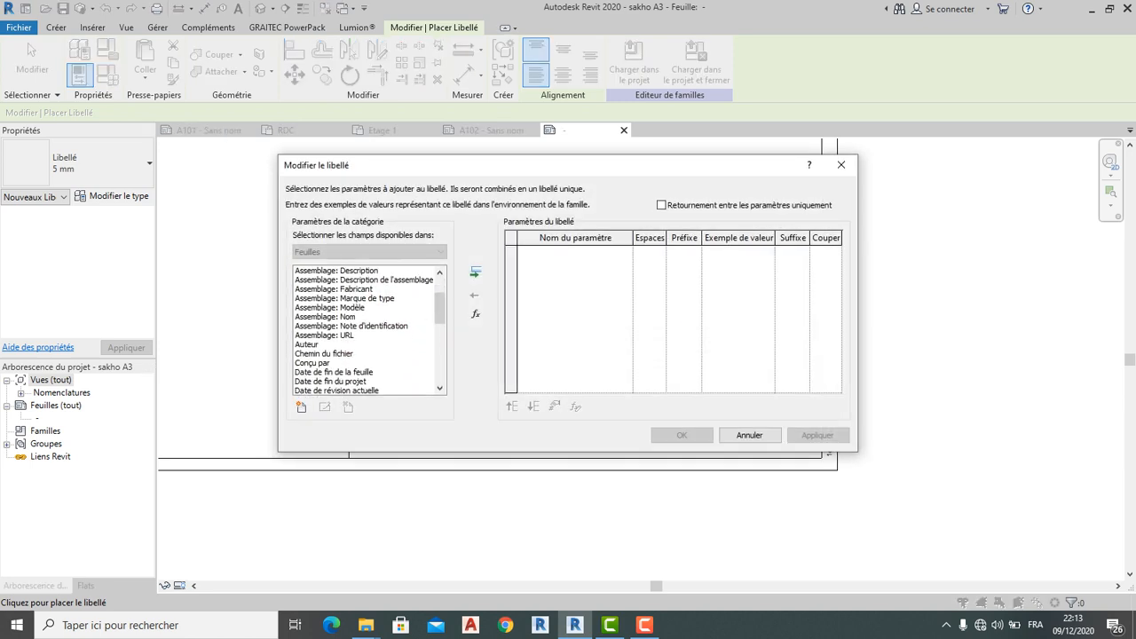
pyautogui.scroll(-3, 368, 330)
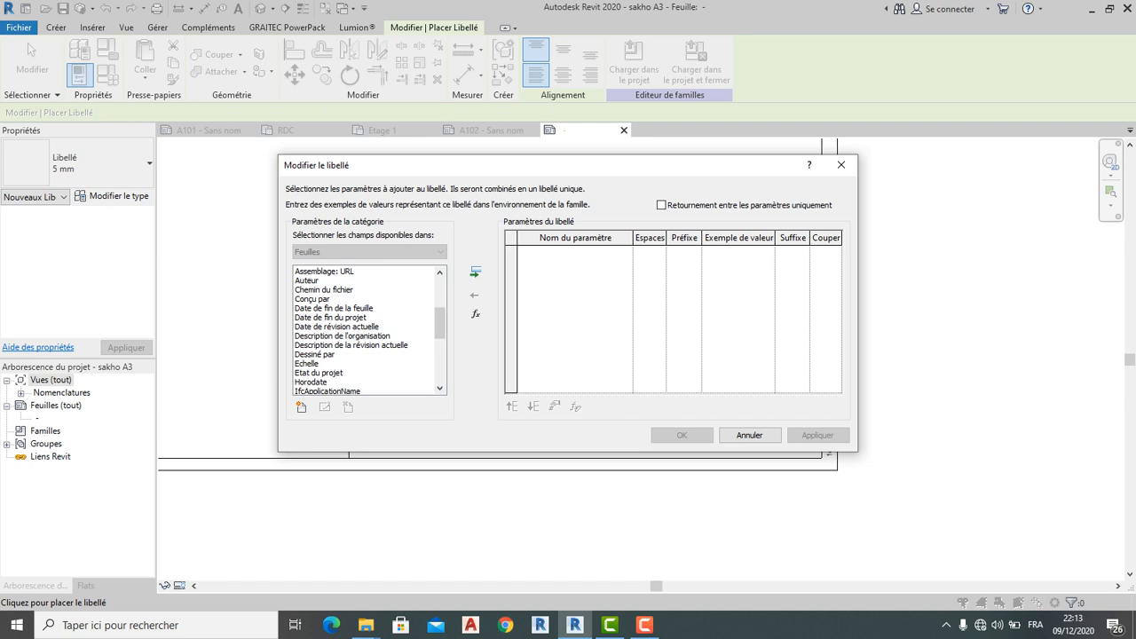
pyautogui.scroll(-3, 368, 330)
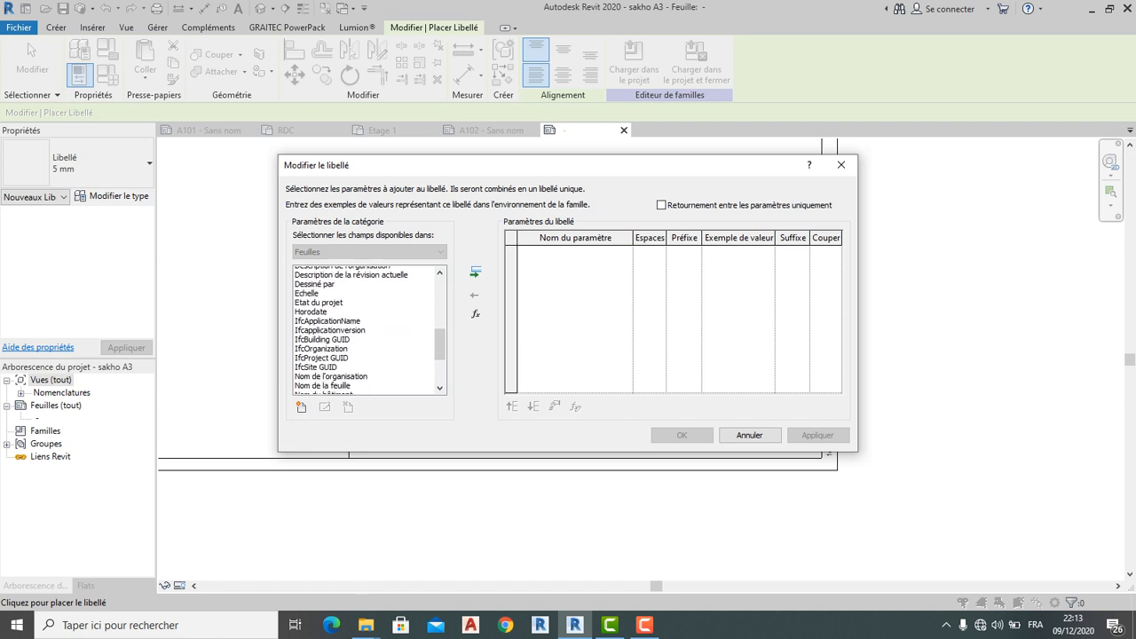
pyautogui.click(318, 363)
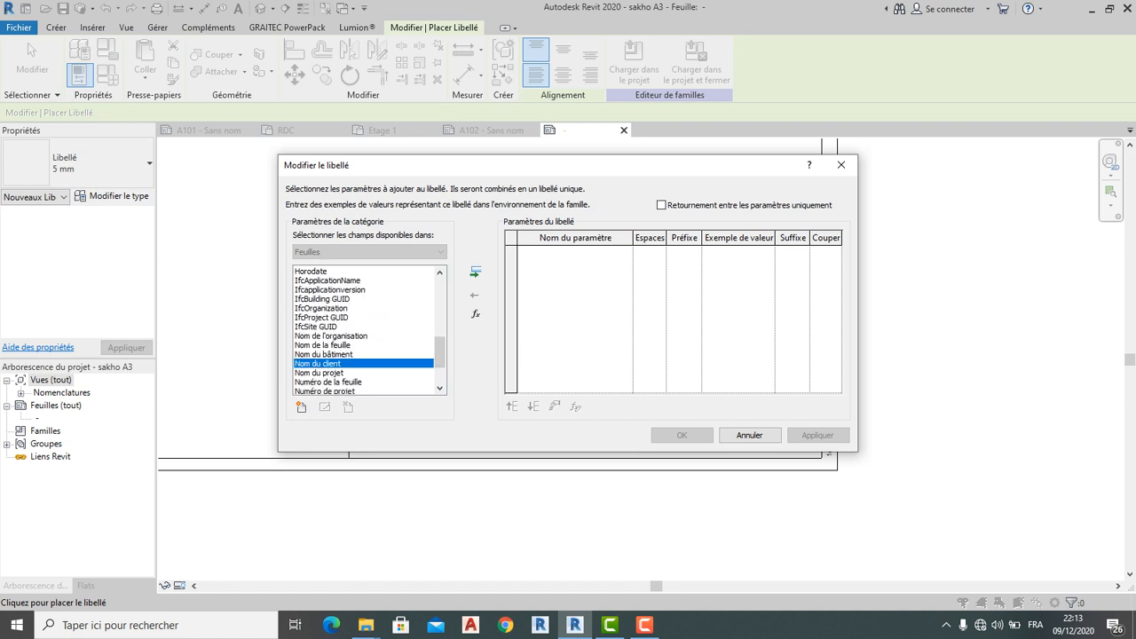
pyautogui.click(476, 272)
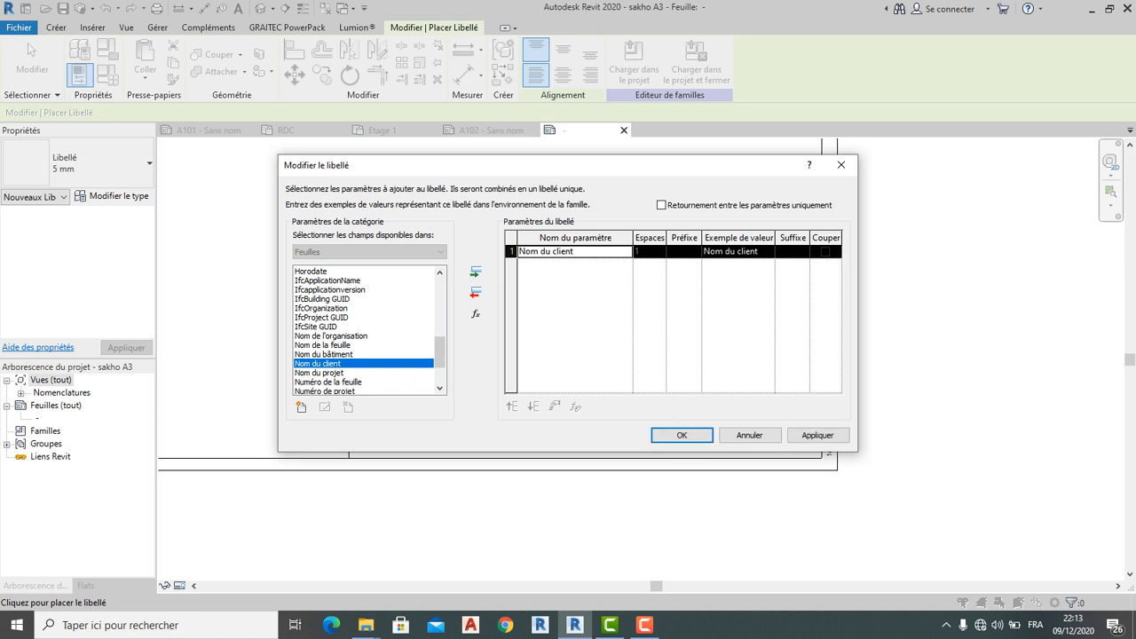
pyautogui.click(681, 435)
pyautogui.click(753, 383)
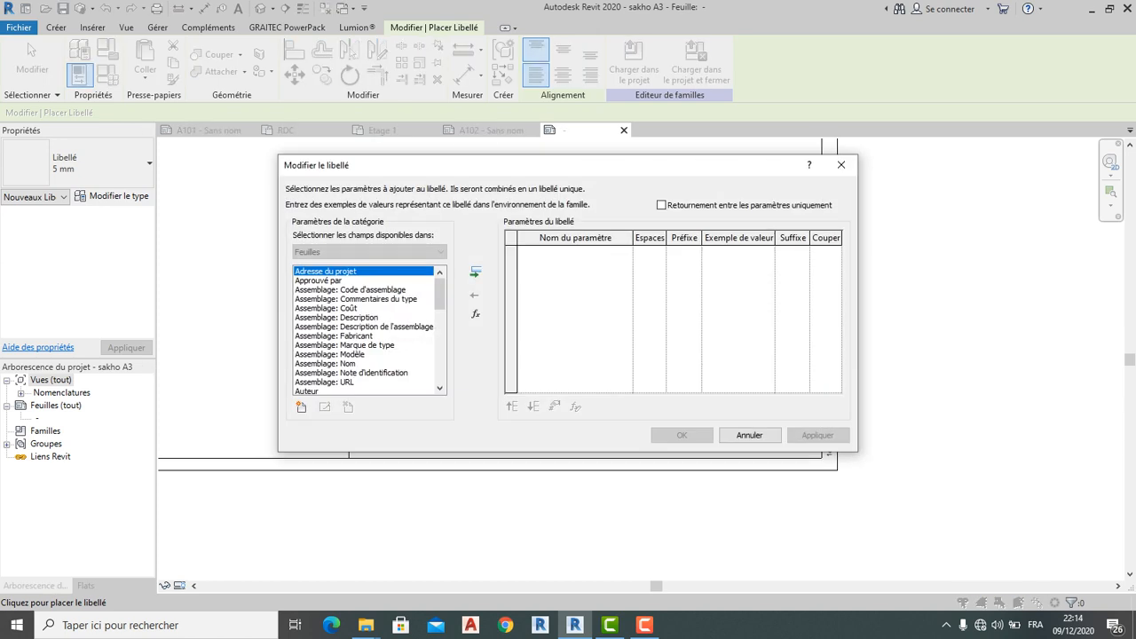
pyautogui.click(842, 165)
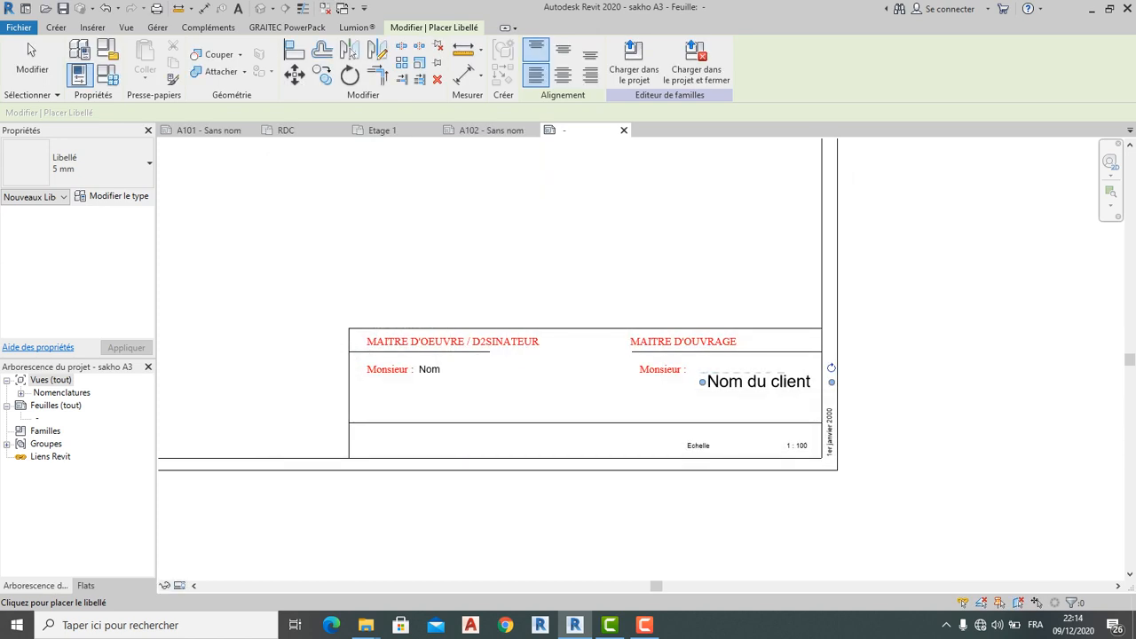
pyautogui.click(28, 43)
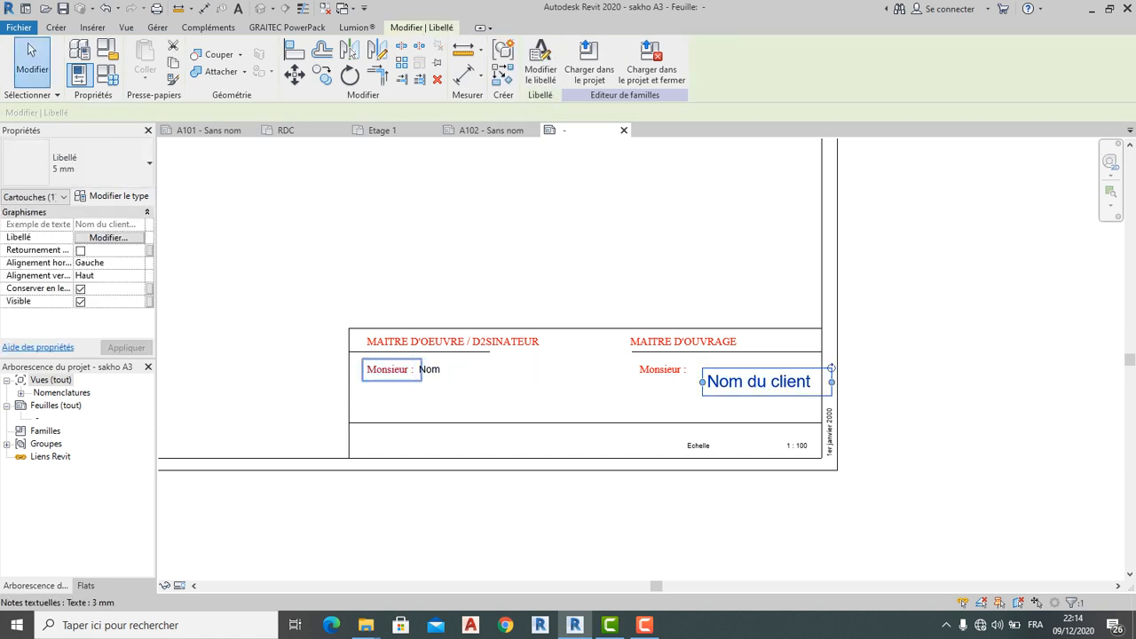
# Set the Nom du client label to 3 mm and move it beside 'Monsieur :'
pyautogui.click(429, 370)
pyautogui.click(758, 381)
pyautogui.click(78, 162)
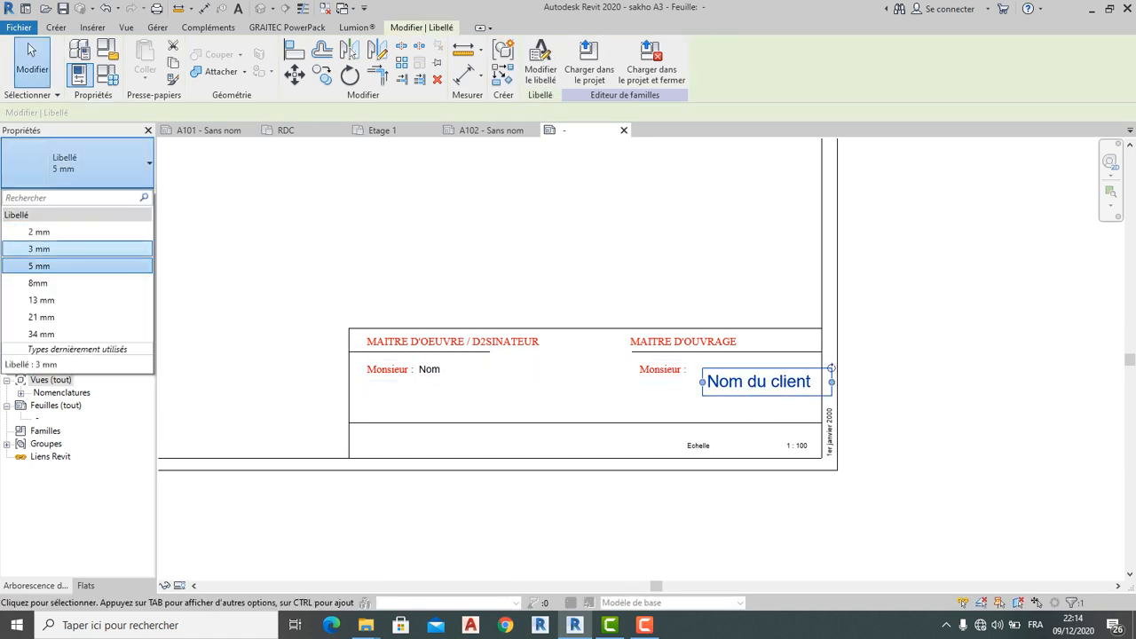
pyautogui.click(40, 245)
pyautogui.scroll(2, 725, 387)
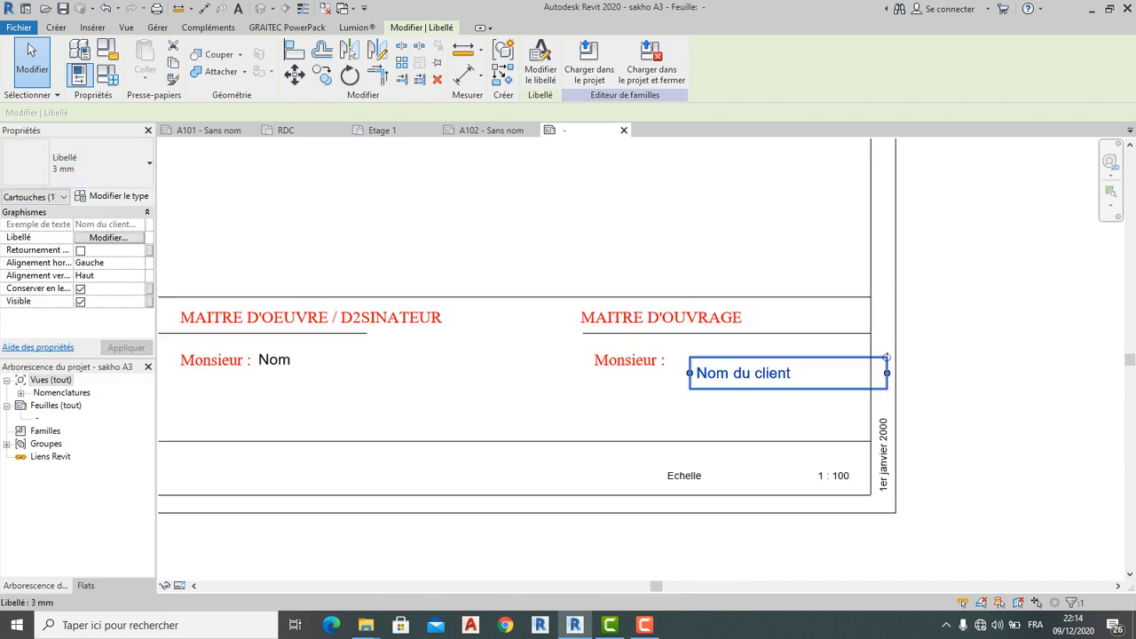
pyautogui.moveTo(746, 373); pyautogui.dragTo(725, 361)
pyautogui.press('Escape')
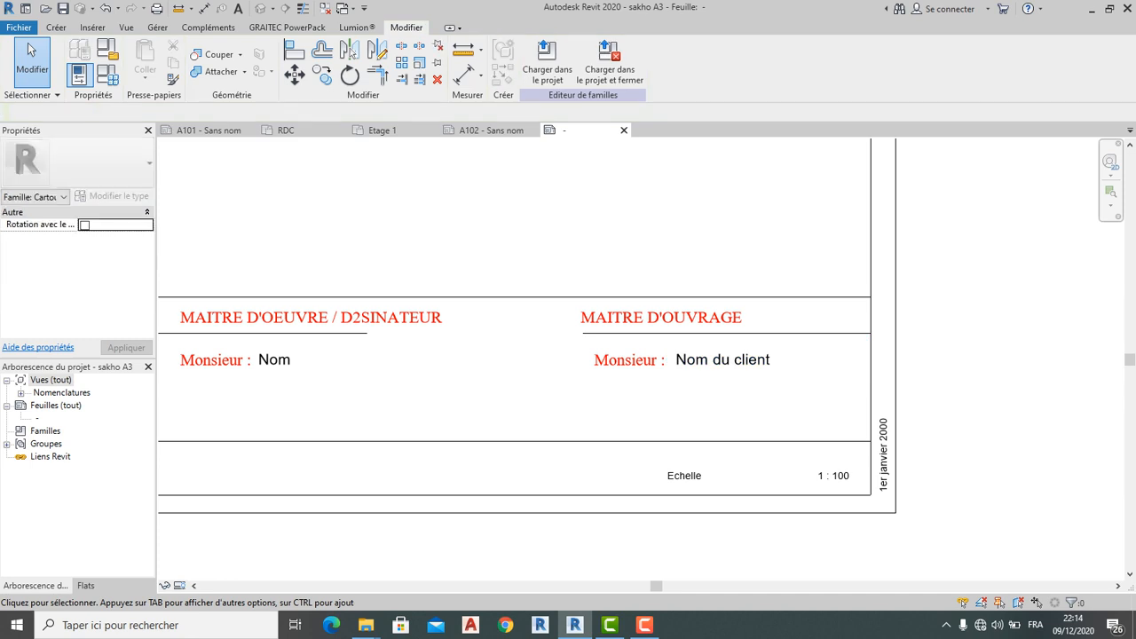
# Write 'Adresse' as a text note at the lower-left of the title block's bottom row
pyautogui.scroll(-3, 780, 351)
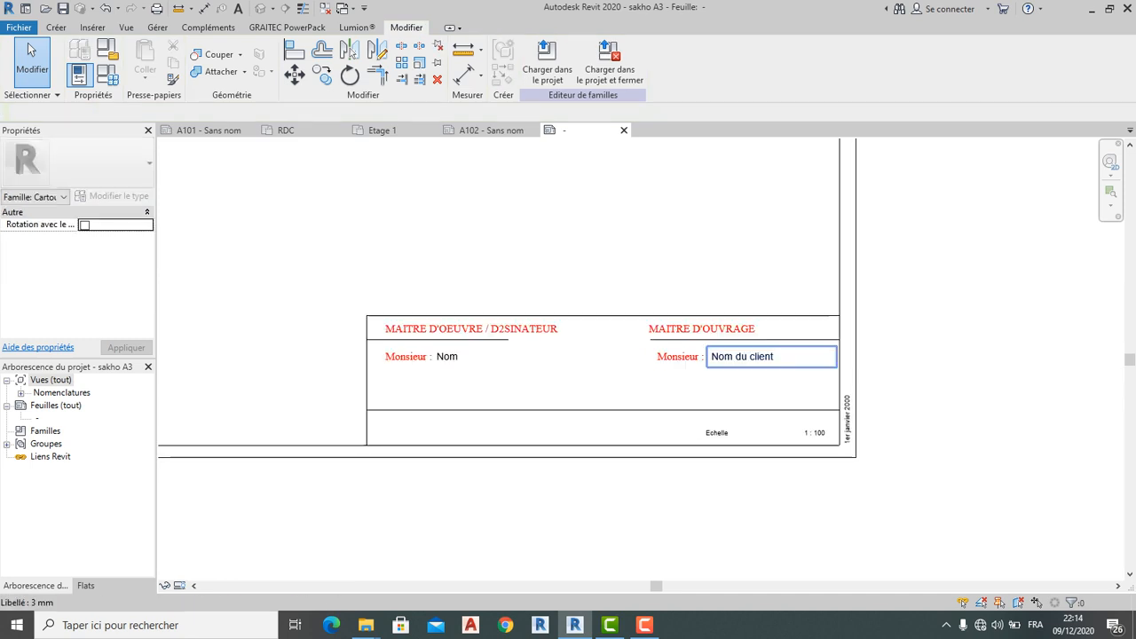
pyautogui.scroll(2, 639, 393)
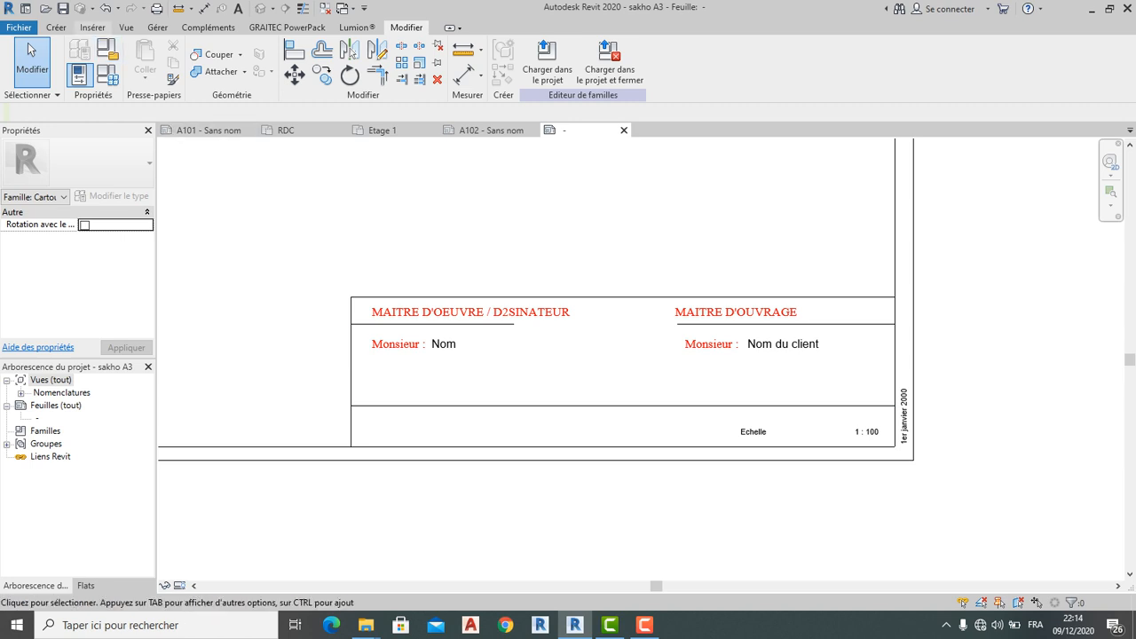
pyautogui.click(56, 28)
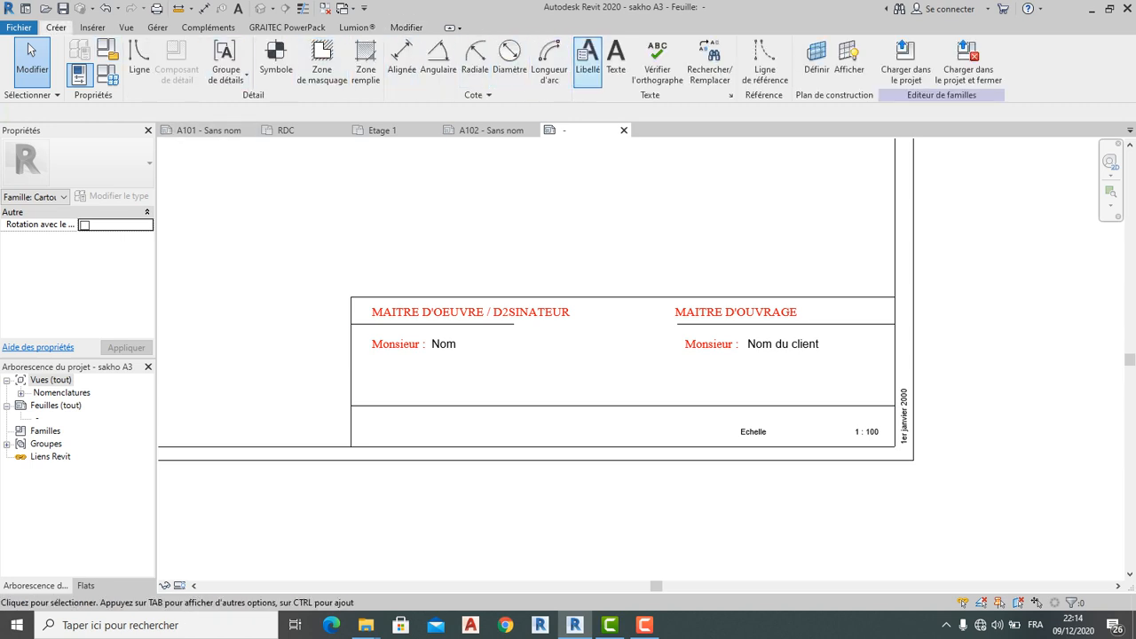
pyautogui.click(614, 55)
pyautogui.scroll(1, 399, 429)
pyautogui.click(346, 424)
pyautogui.write('Adre')
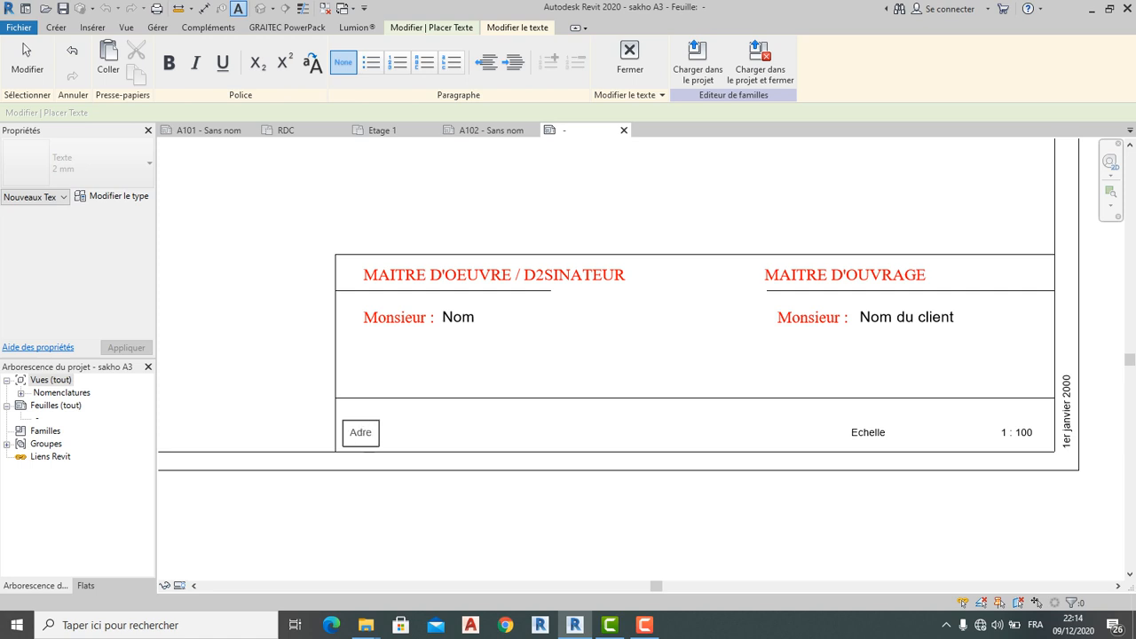
pyautogui.write('sse')
pyautogui.click(27, 43)
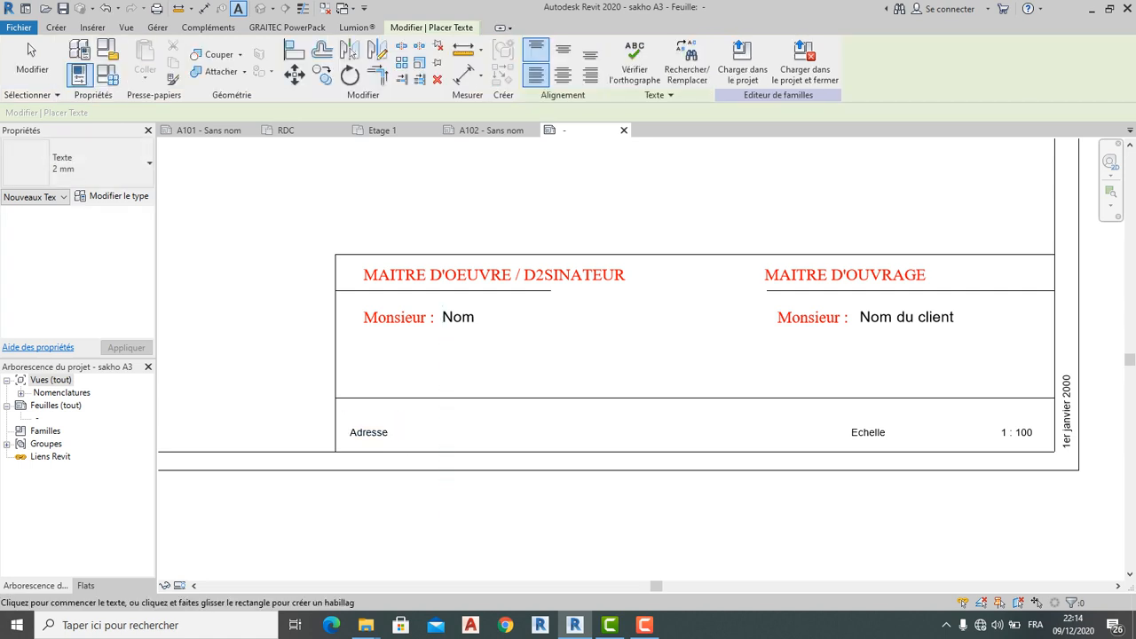
# Nudge the Adresse note slightly upward, then reopen it for text editing
pyautogui.click(28, 43)
pyautogui.moveTo(343, 419); pyautogui.dragTo(343, 412)
pyautogui.press('Escape')
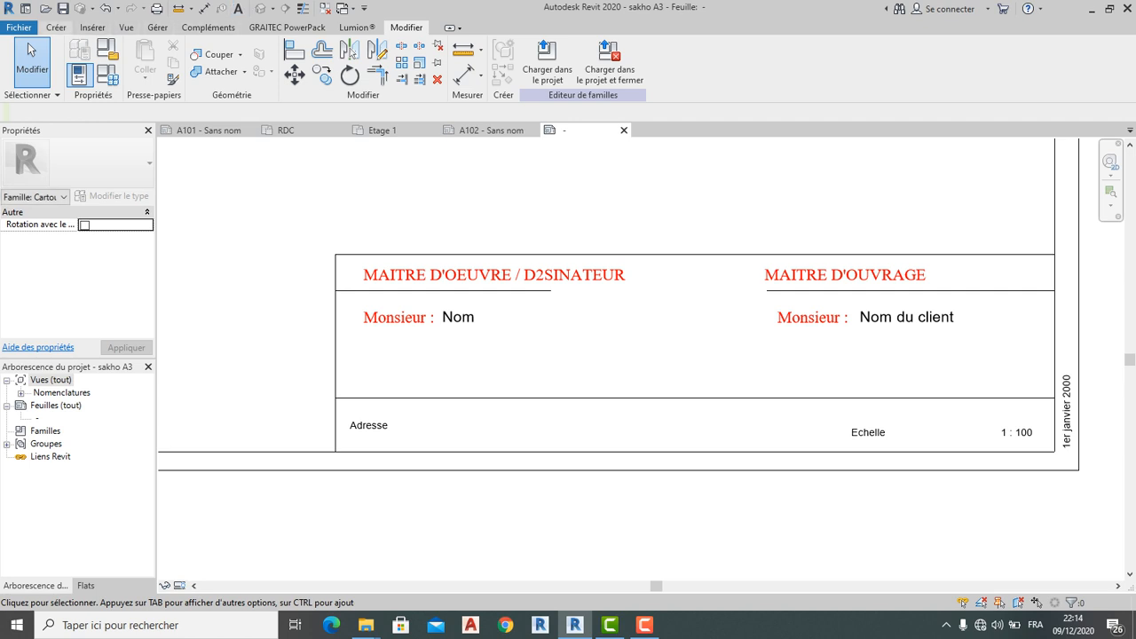
pyautogui.scroll(2, 372, 433)
pyautogui.scroll(-1, 373, 433)
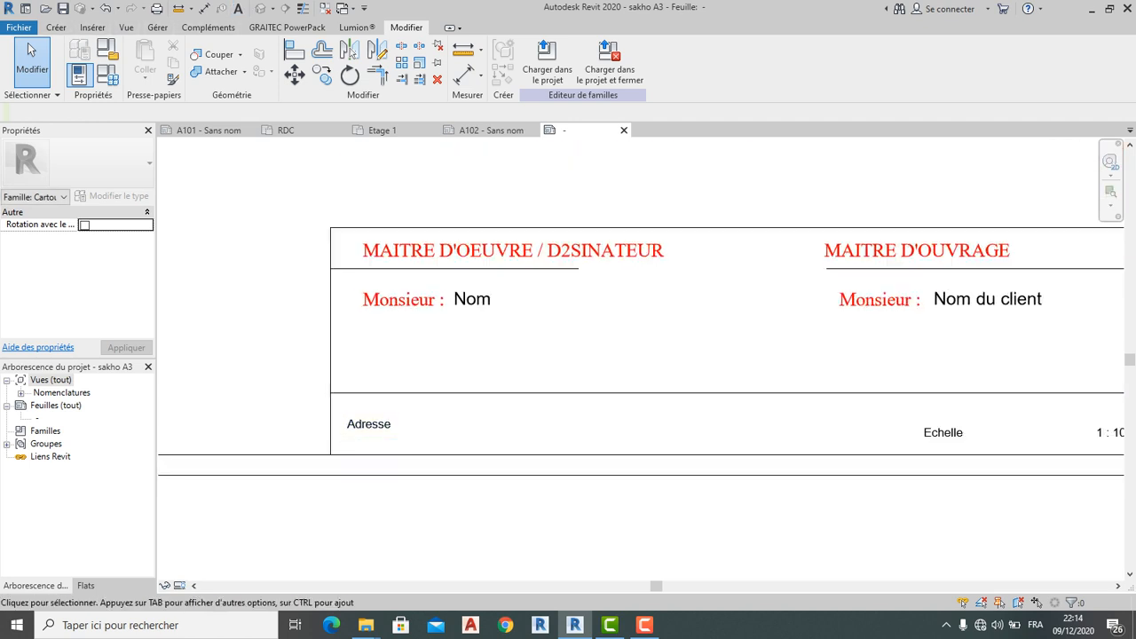
pyautogui.doubleClick(383, 424)
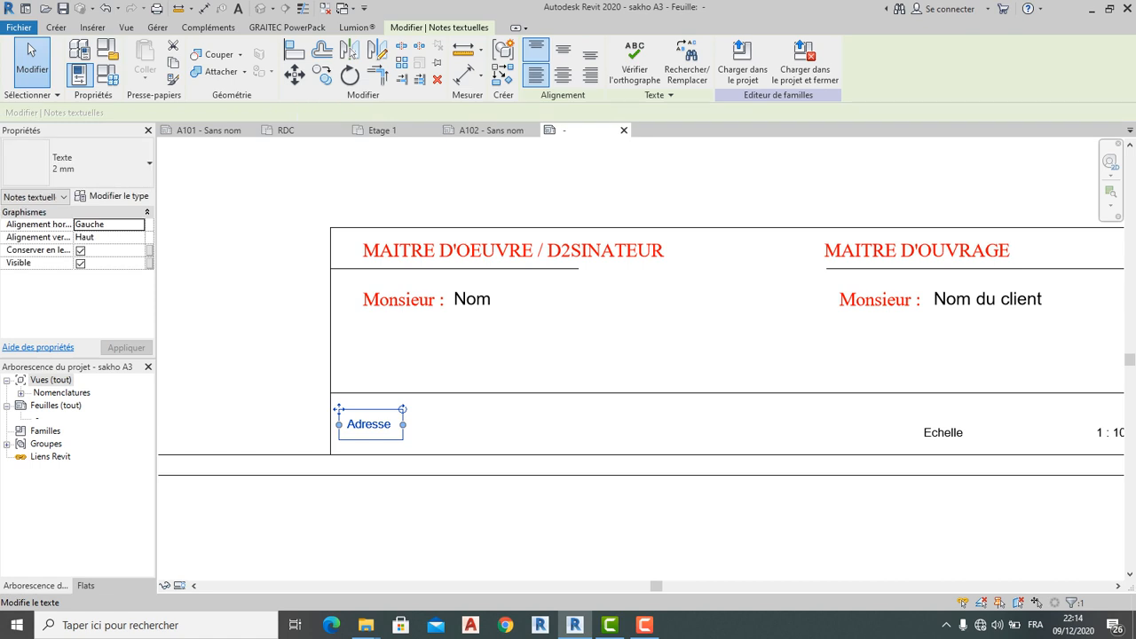
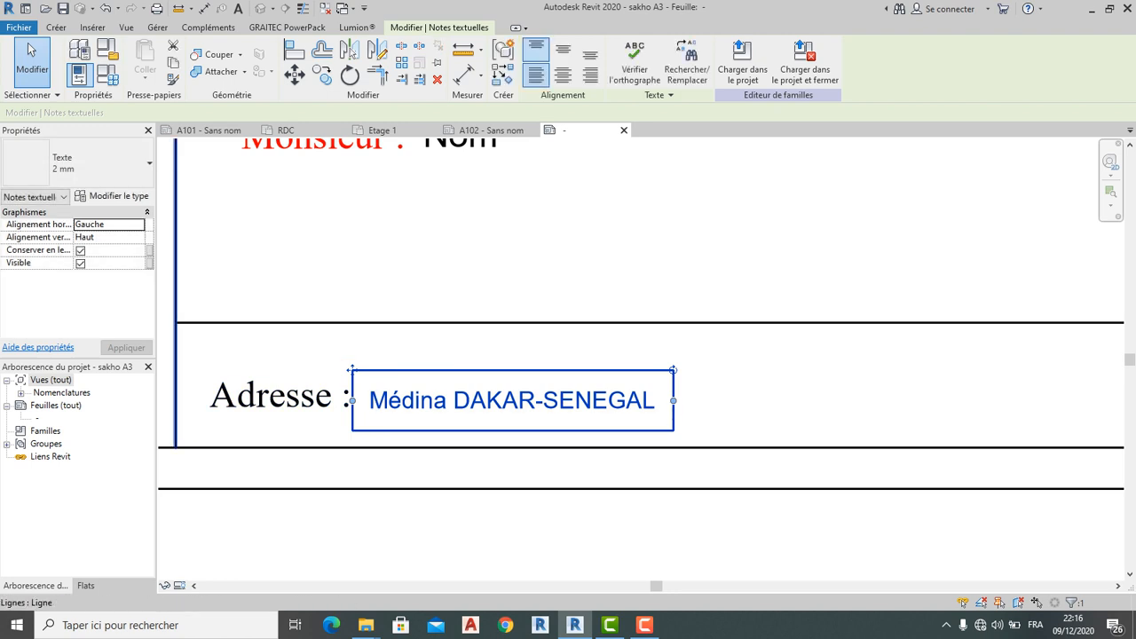
# Change the address note's 2 mm text type colour to cyan
pyautogui.press('Escape')
pyautogui.click(512, 400)
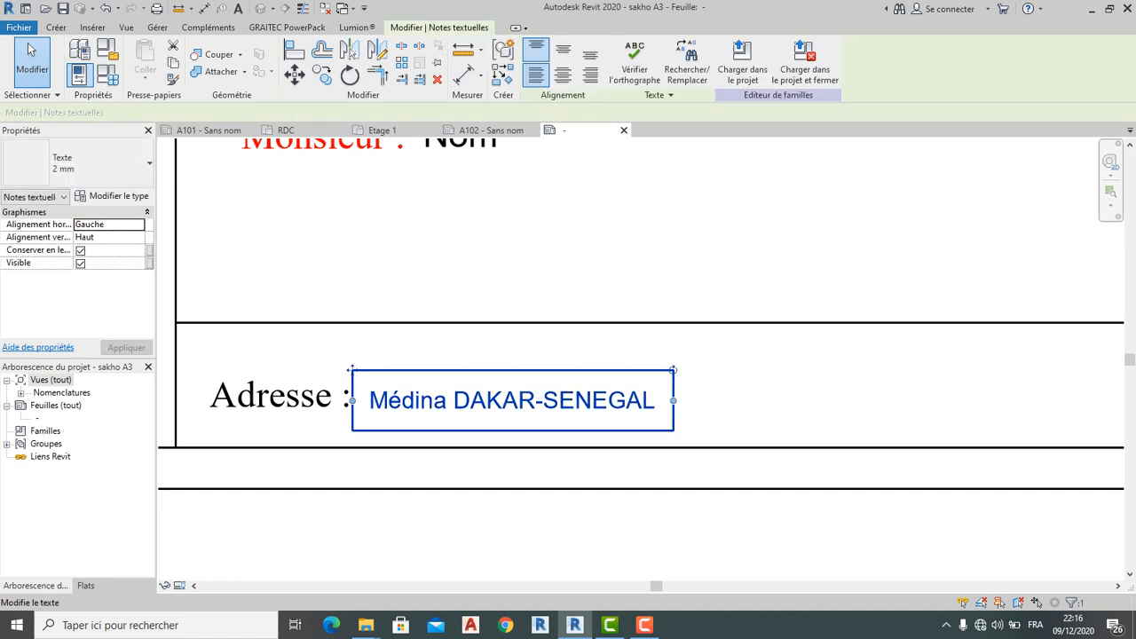
pyautogui.click(80, 49)
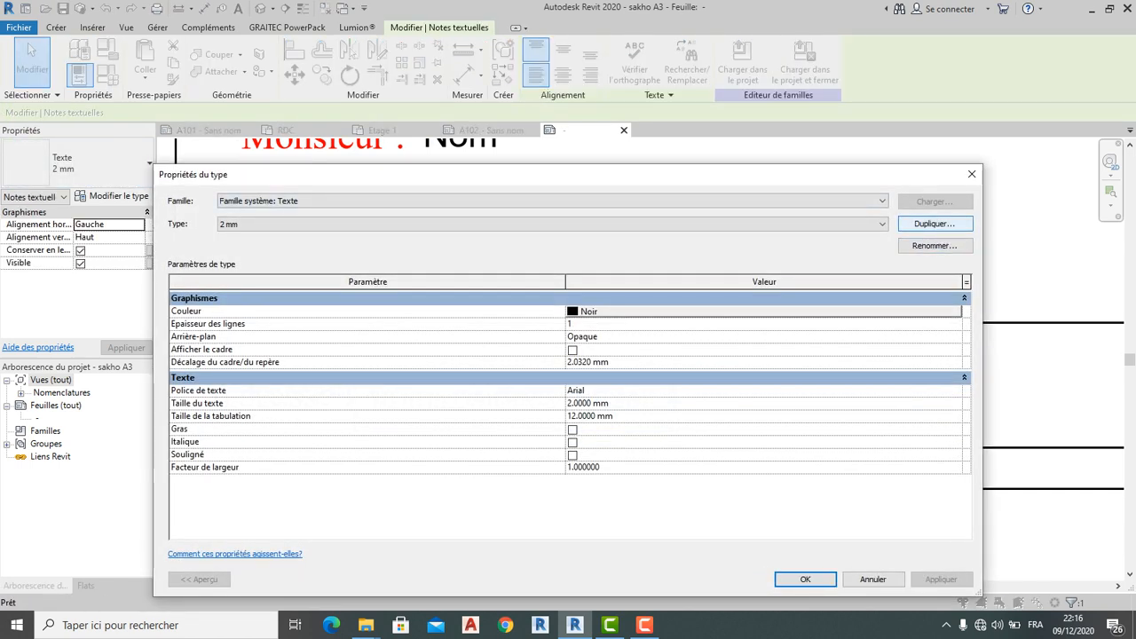
pyautogui.click(934, 224)
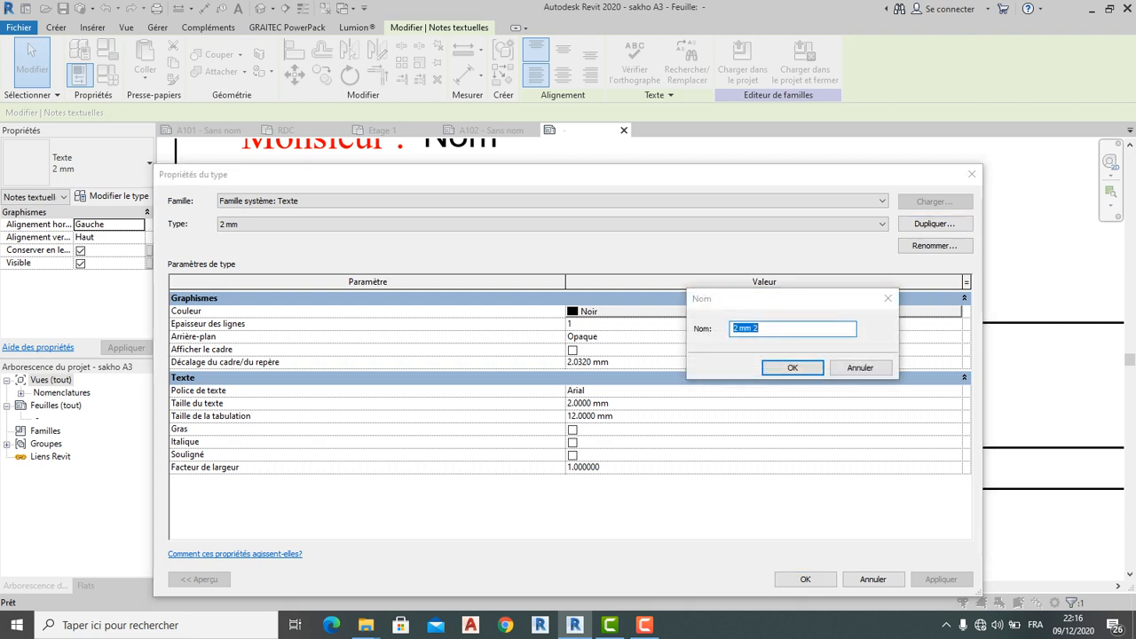
pyautogui.press('Escape')
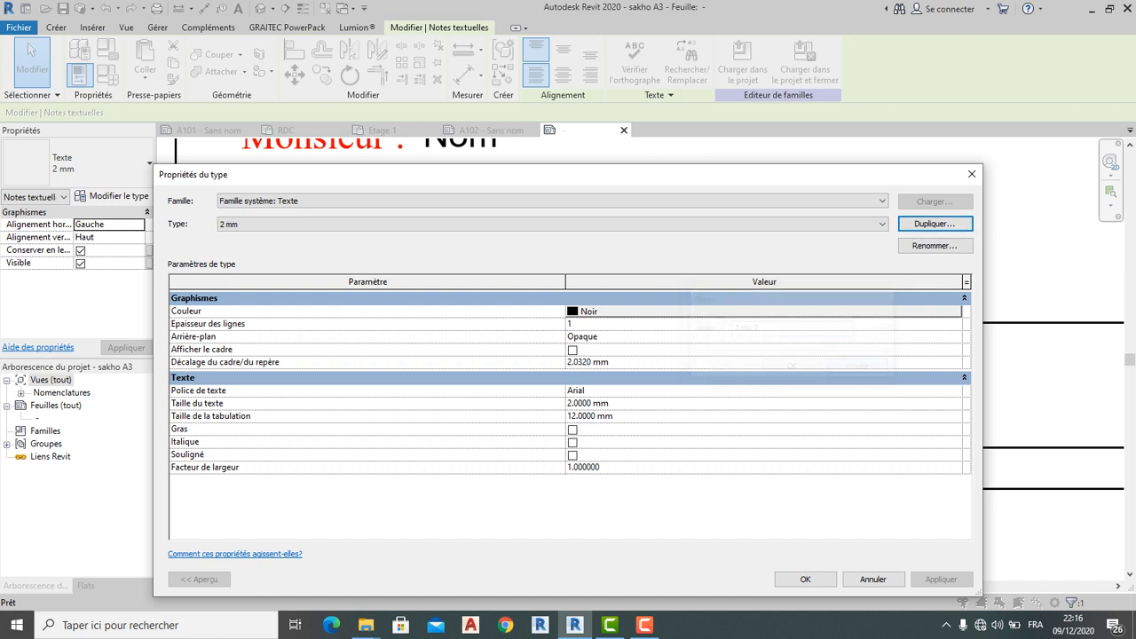
pyautogui.click(675, 312)
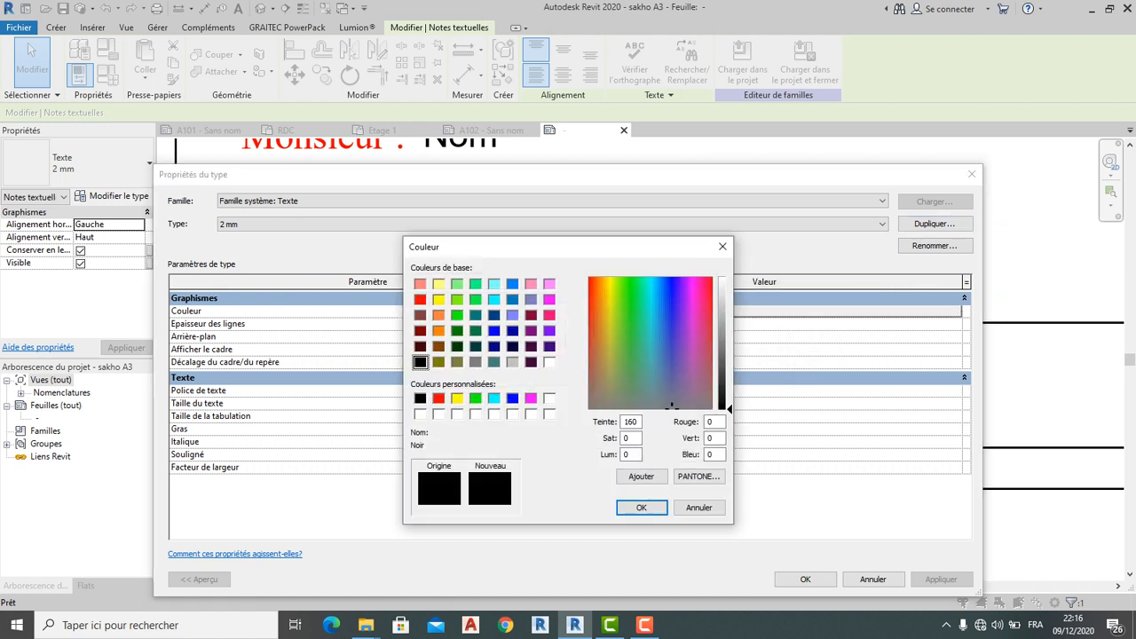
pyautogui.click(494, 362)
pyautogui.click(495, 399)
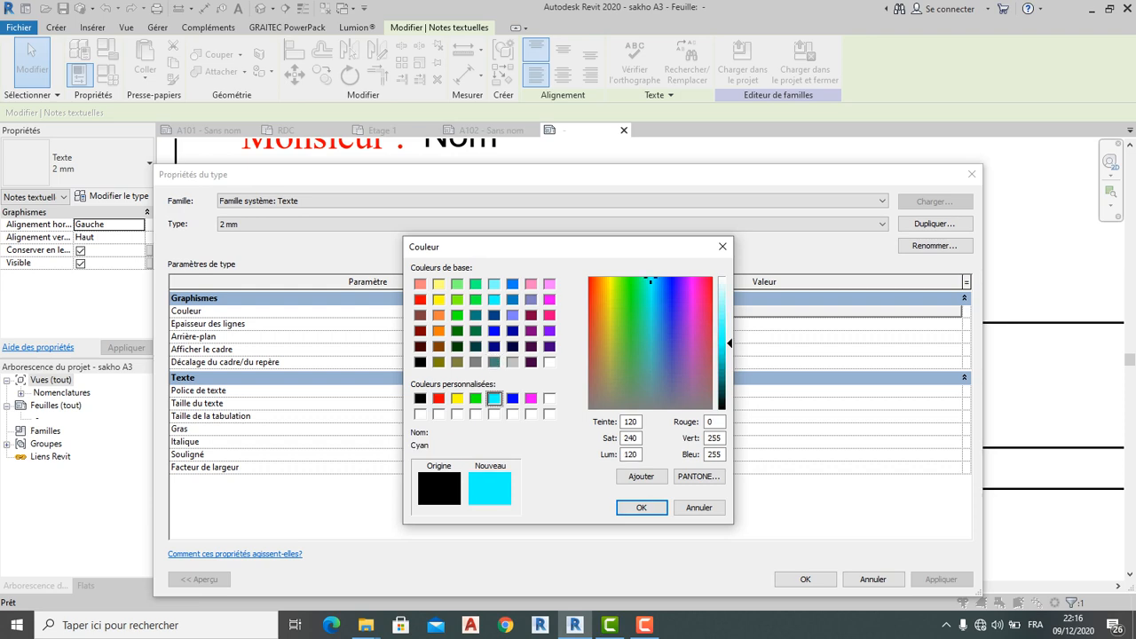
pyautogui.click(640, 506)
pyautogui.click(805, 578)
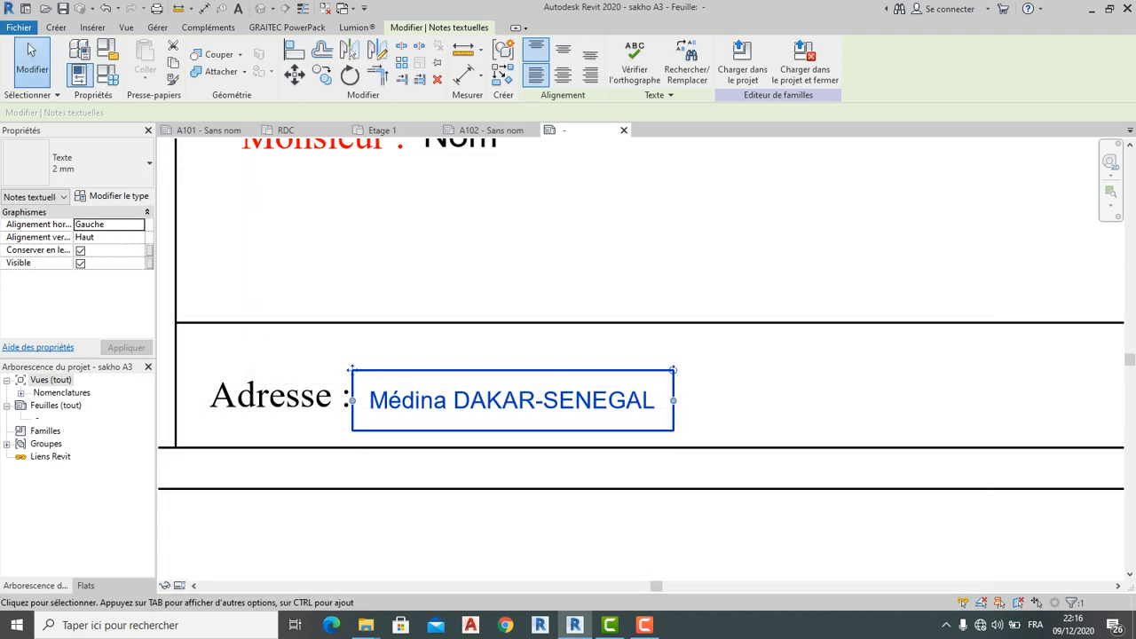
# Deselect and pan out to view the whole title block with the recoloured text
pyautogui.press('Escape')
pyautogui.scroll(-4, 494, 487)
pyautogui.moveTo(495, 484); pyautogui.dragTo(333, 461, button='middle')
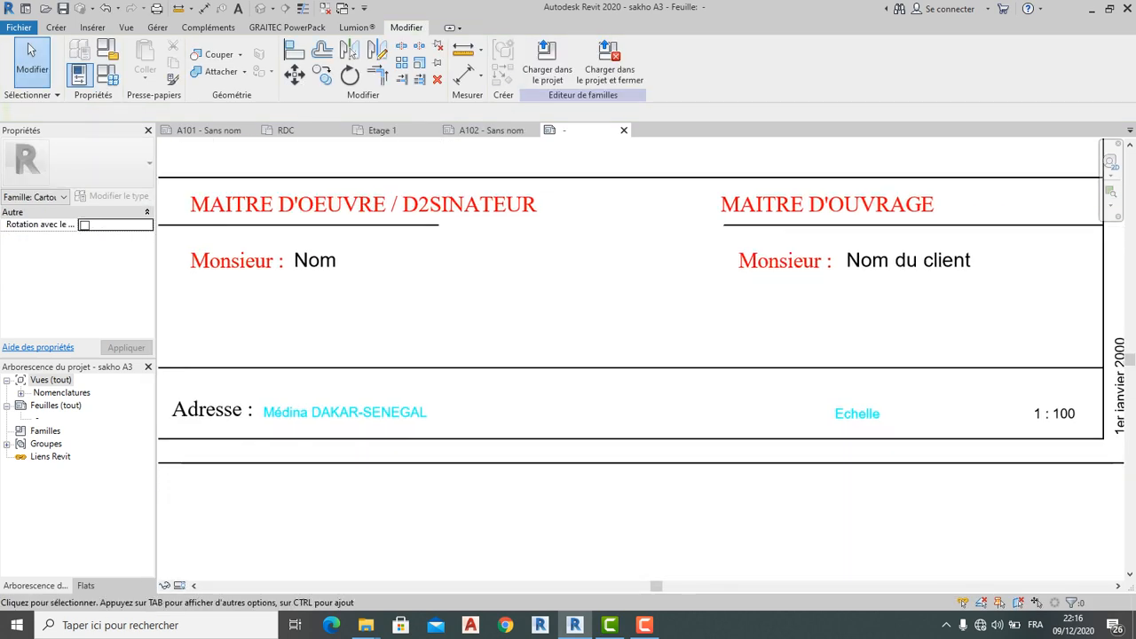
pyautogui.scroll(-1, 751, 480)
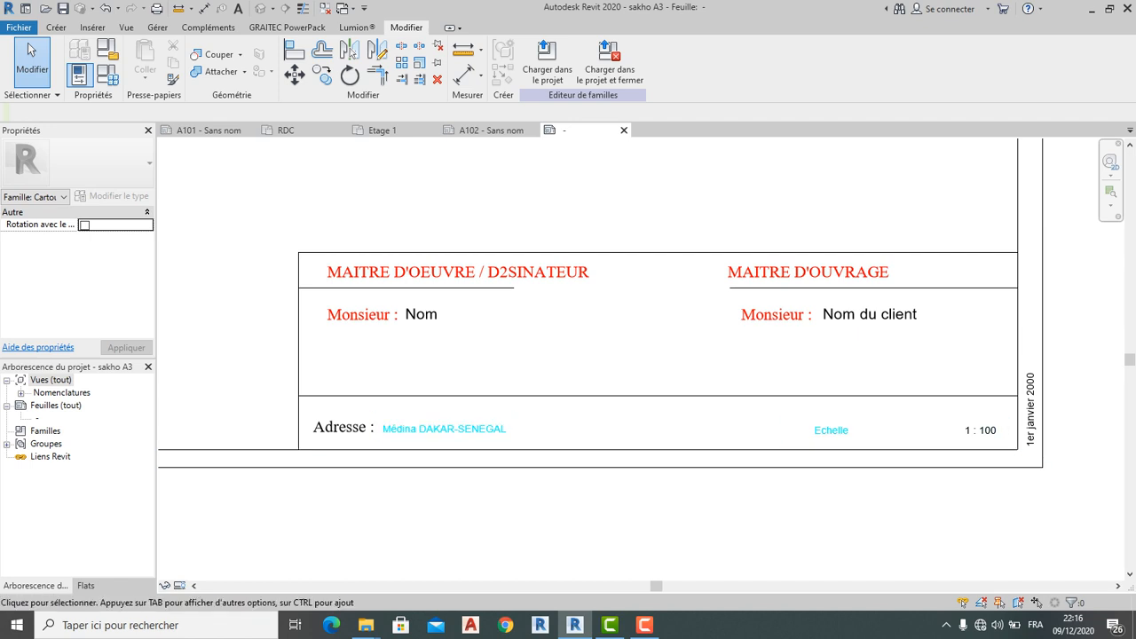
pyautogui.scroll(3, 396, 450)
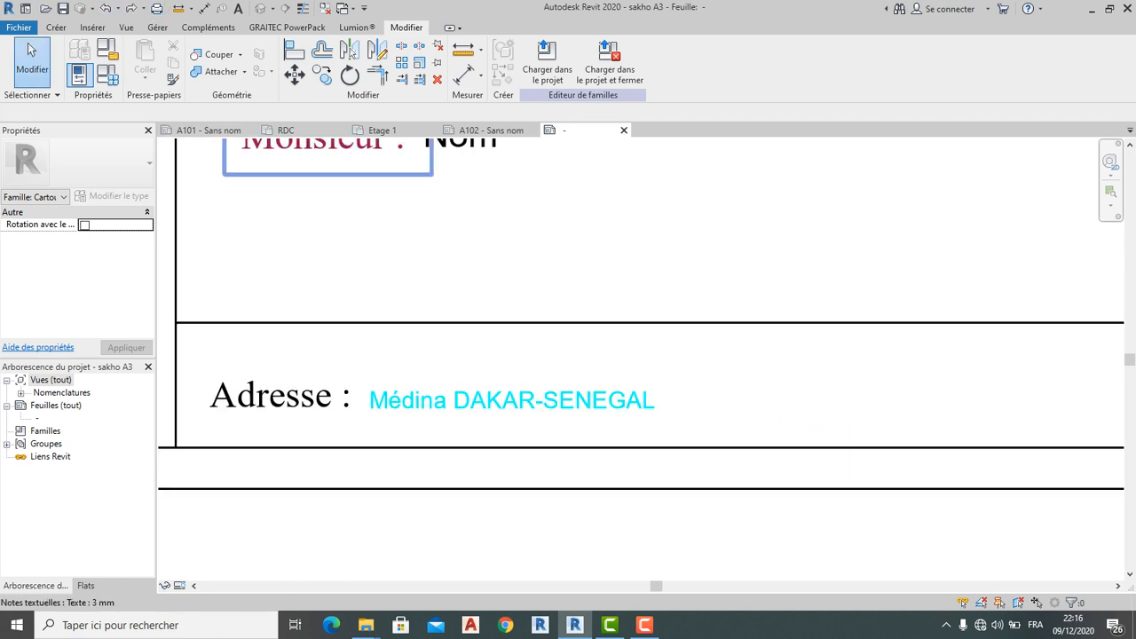
pyautogui.scroll(-2, 321, 191)
pyautogui.scroll(3, 319, 213)
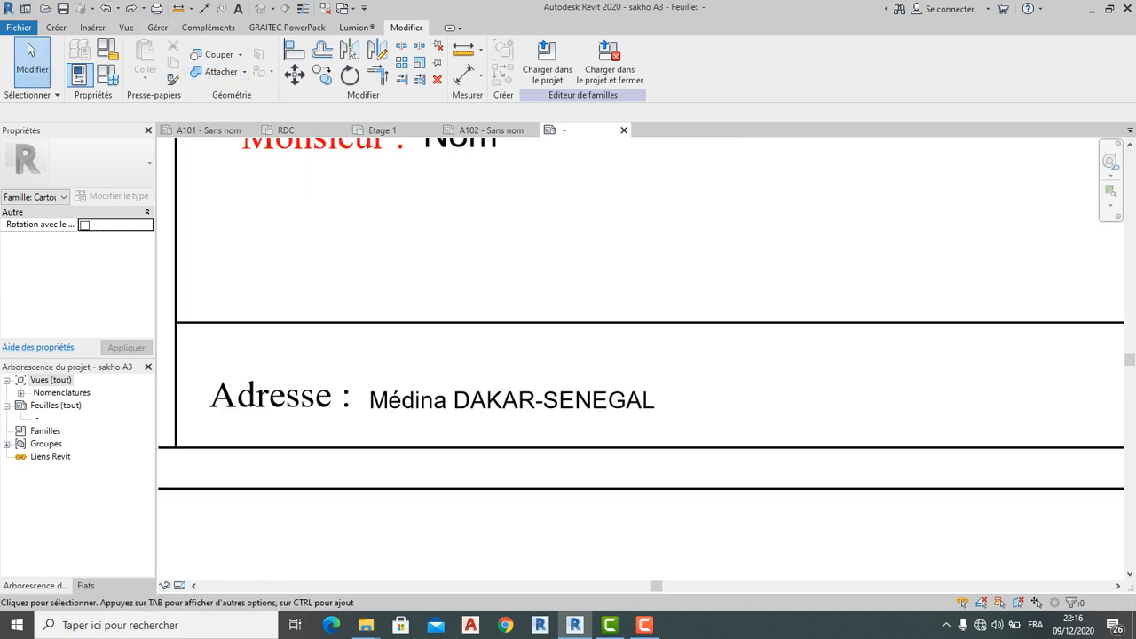
# Duplicate the address note's 2 mm type as '2 mm 2' and set its colour to green
pyautogui.click(512, 400)
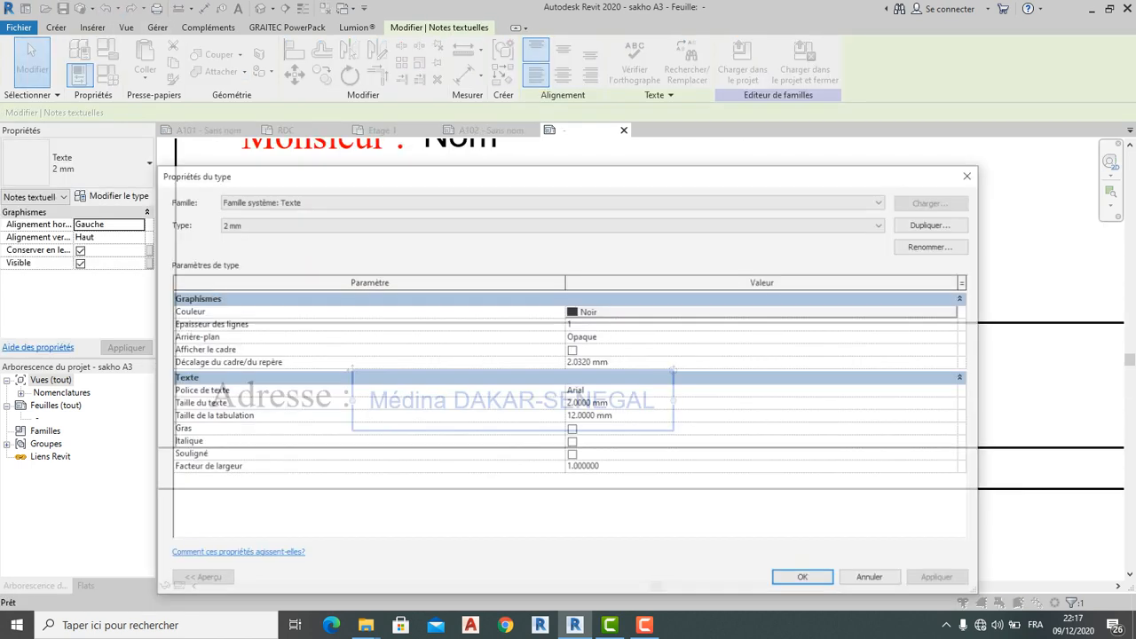
pyautogui.click(112, 196)
pyautogui.click(934, 223)
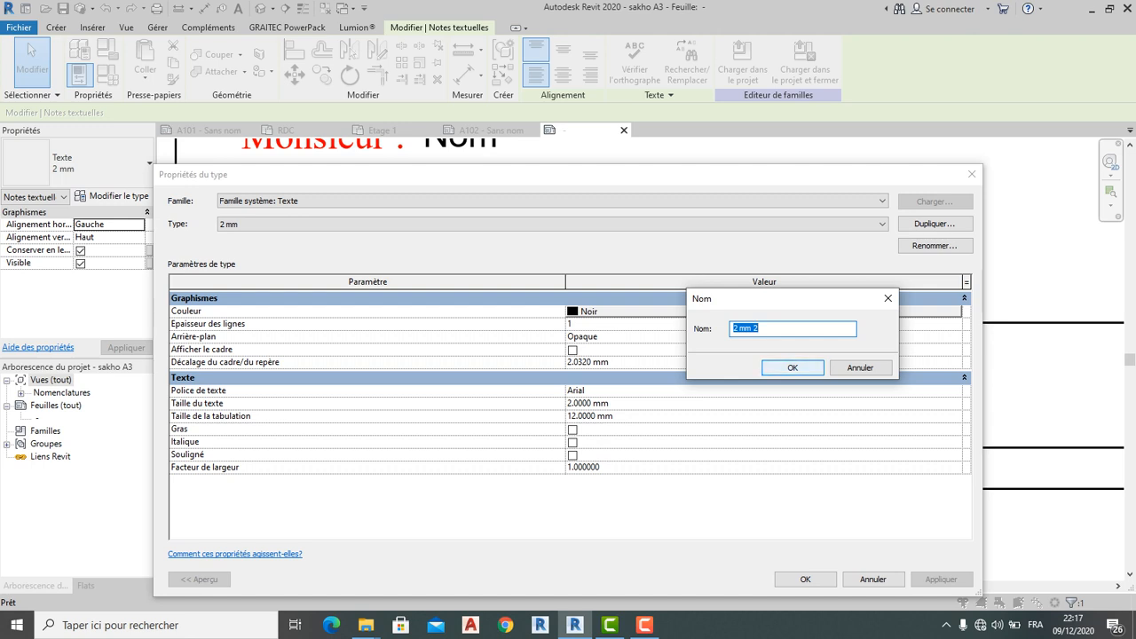
pyautogui.click(793, 367)
pyautogui.click(728, 324)
pyautogui.click(727, 312)
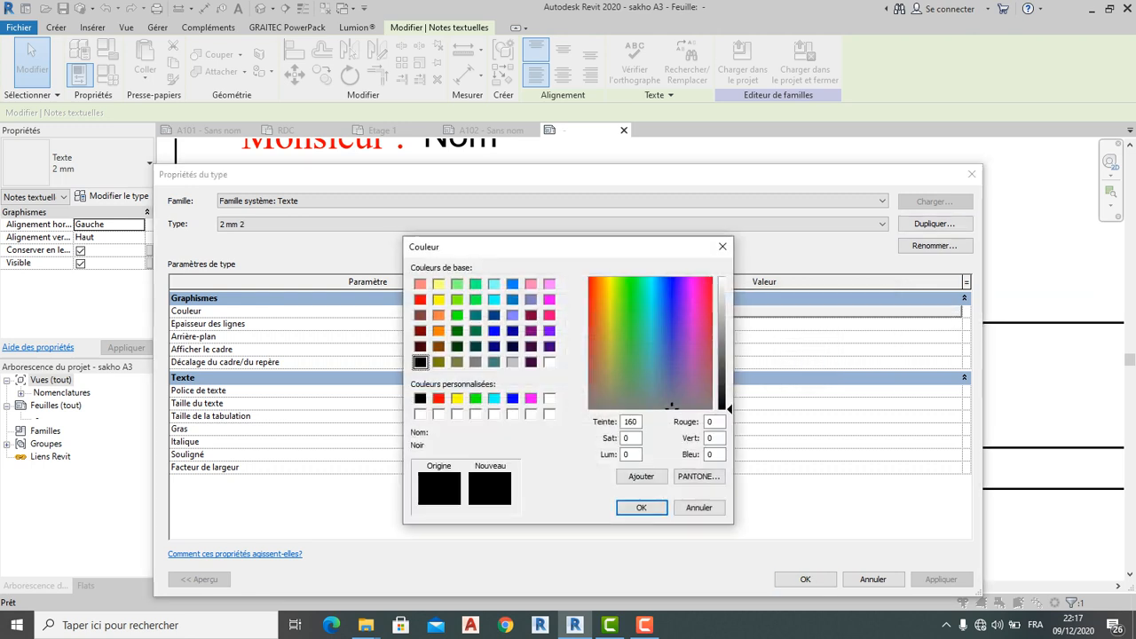
pyautogui.click(475, 397)
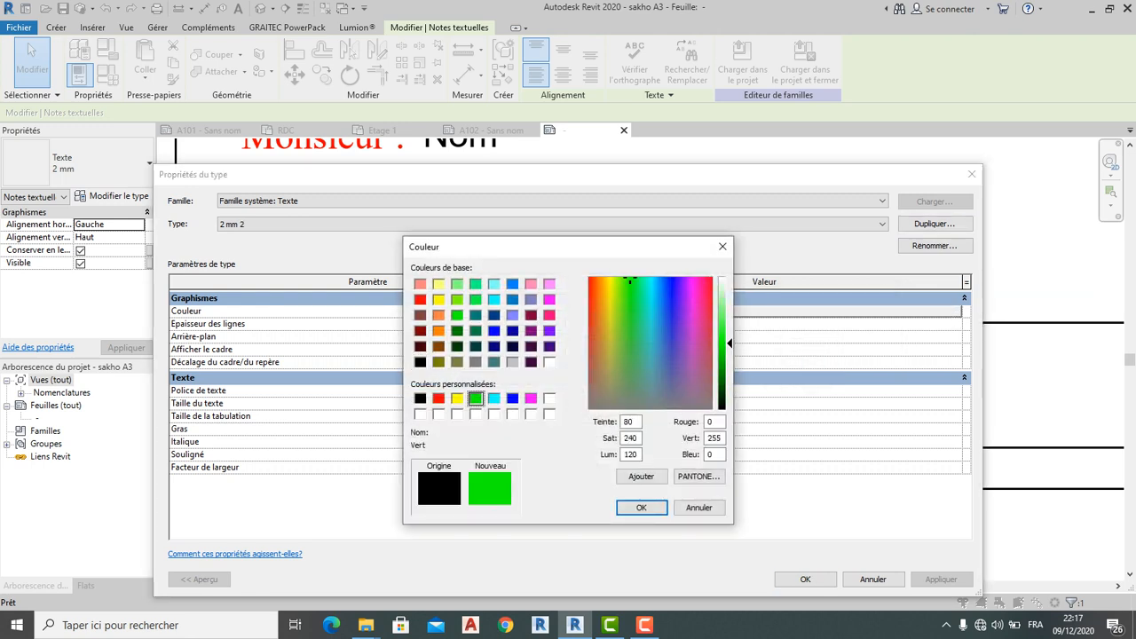
pyautogui.click(641, 507)
pyautogui.click(805, 579)
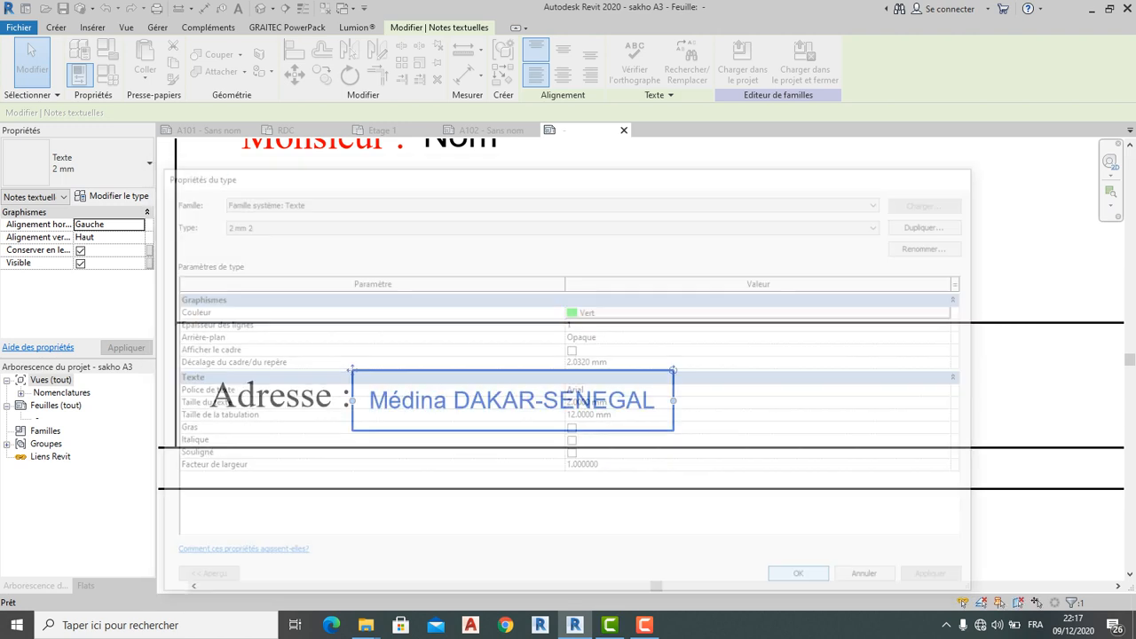
# Deselect and pan around to check the green address in the whole title block
pyautogui.click(587, 522)
pyautogui.scroll(-3, 587, 522)
pyautogui.moveTo(588, 522); pyautogui.dragTo(457, 505, button='middle')
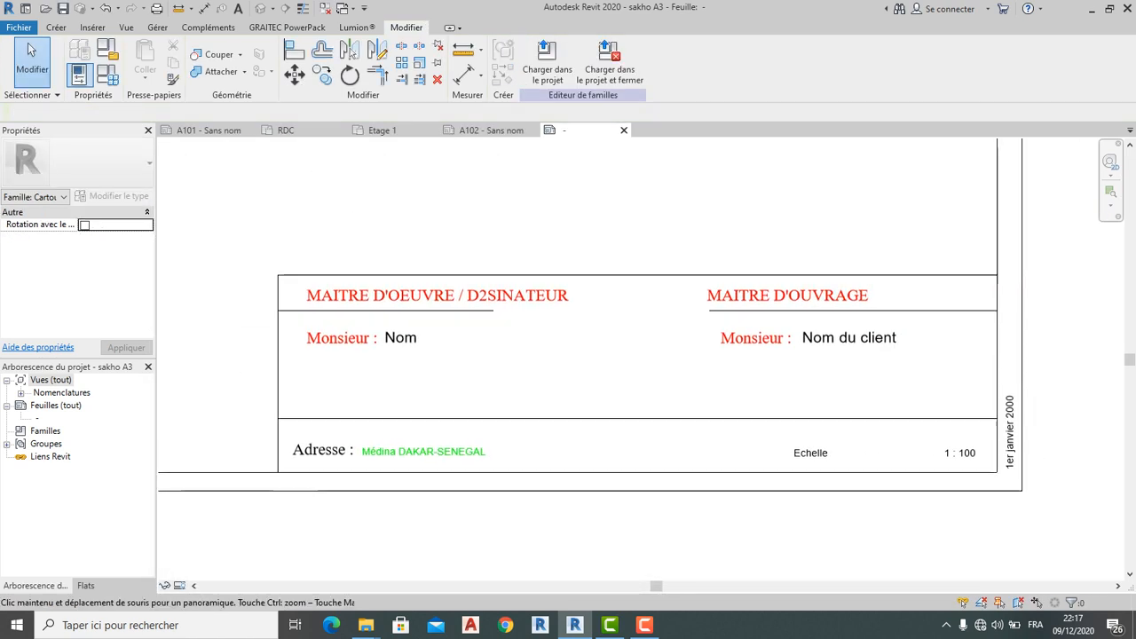
pyautogui.scroll(-1, 577, 530)
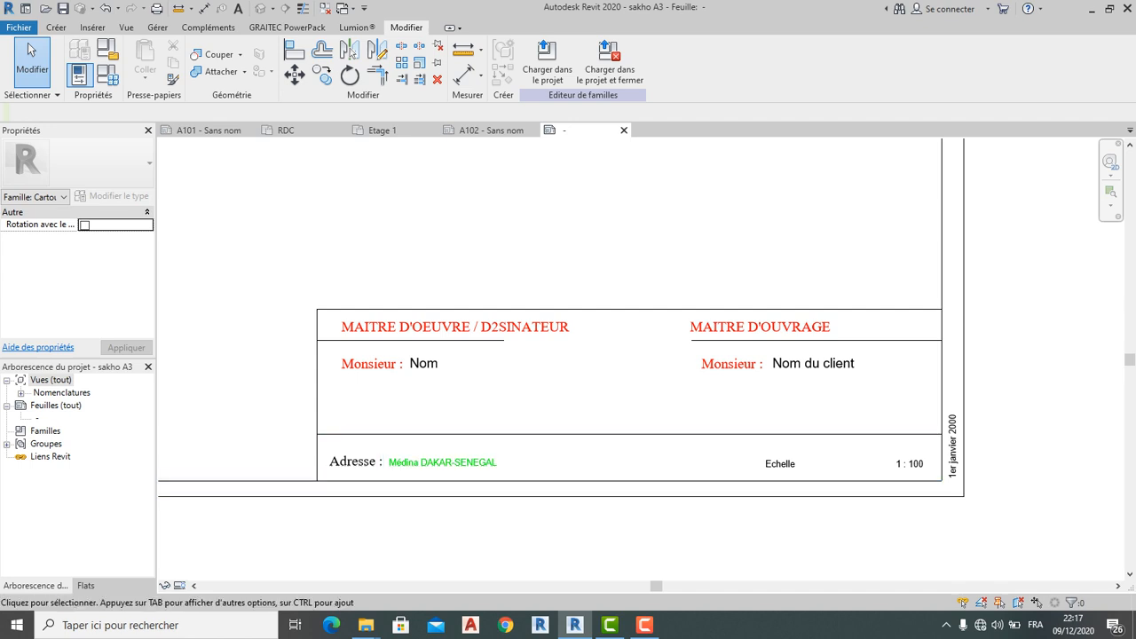
pyautogui.scroll(-7, 599, 381)
pyautogui.scroll(5, 599, 381)
pyautogui.scroll(-1, 599, 381)
pyautogui.scroll(-2, 626, 361)
pyautogui.scroll(3, 553, 384)
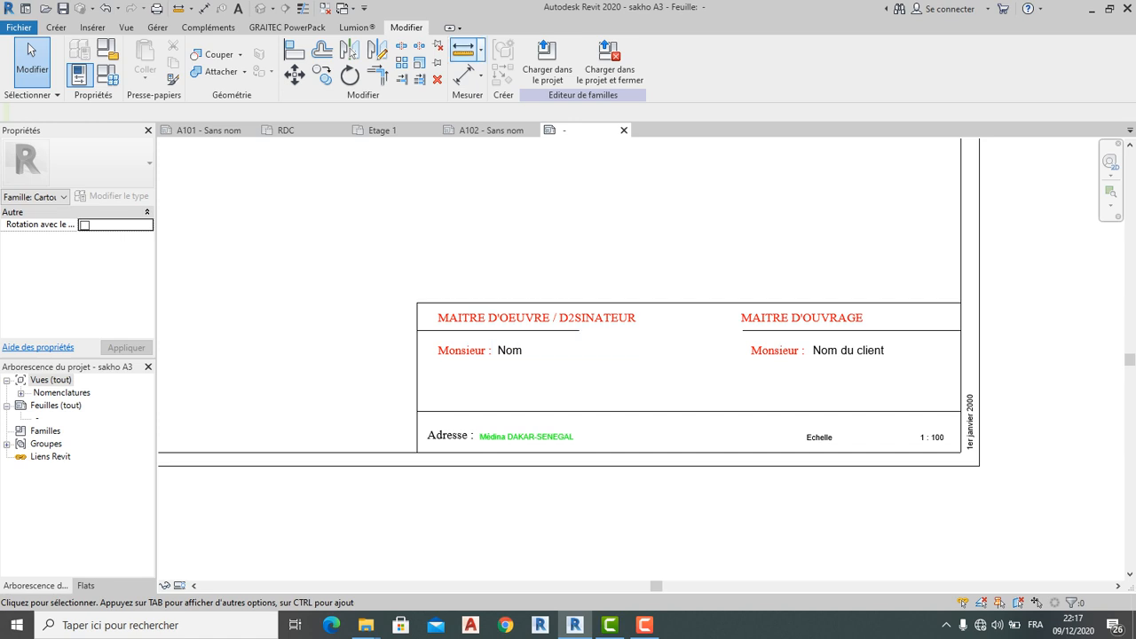
# Place an 'Adresse Email :' text note just below the Monsieur : Nom line
pyautogui.click(56, 28)
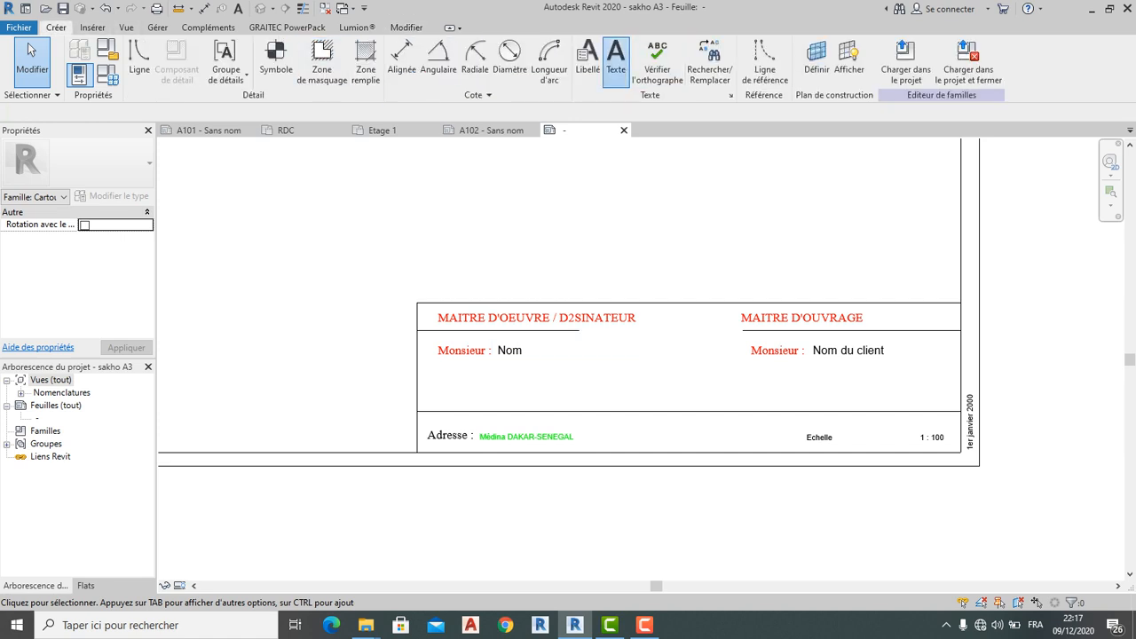
pyautogui.click(615, 55)
pyautogui.scroll(2, 438, 386)
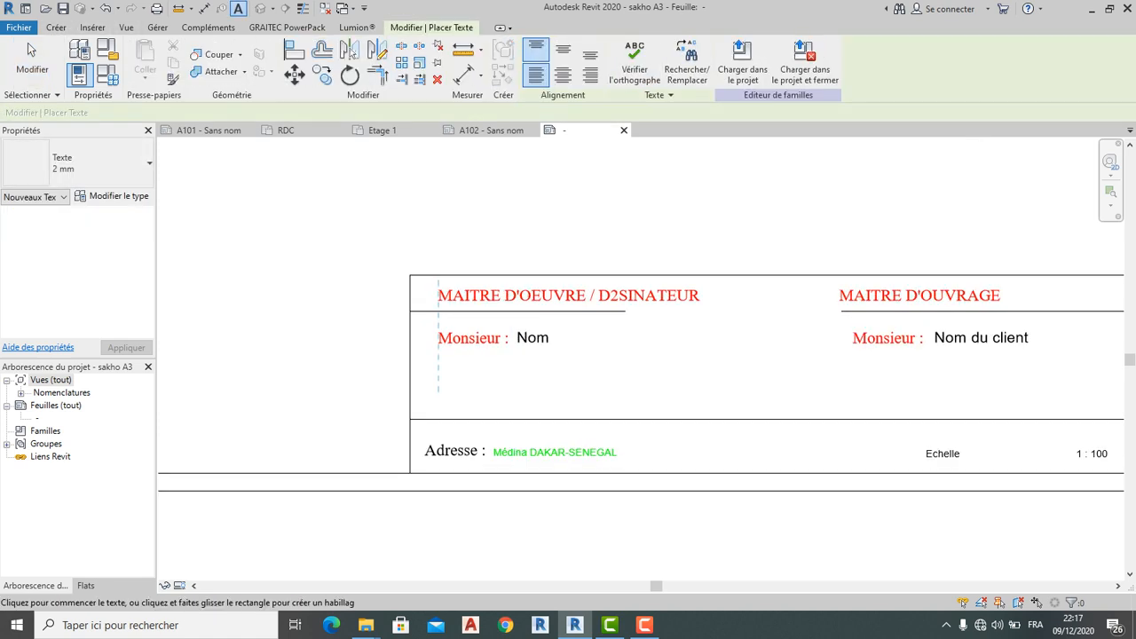
pyautogui.click(438, 386)
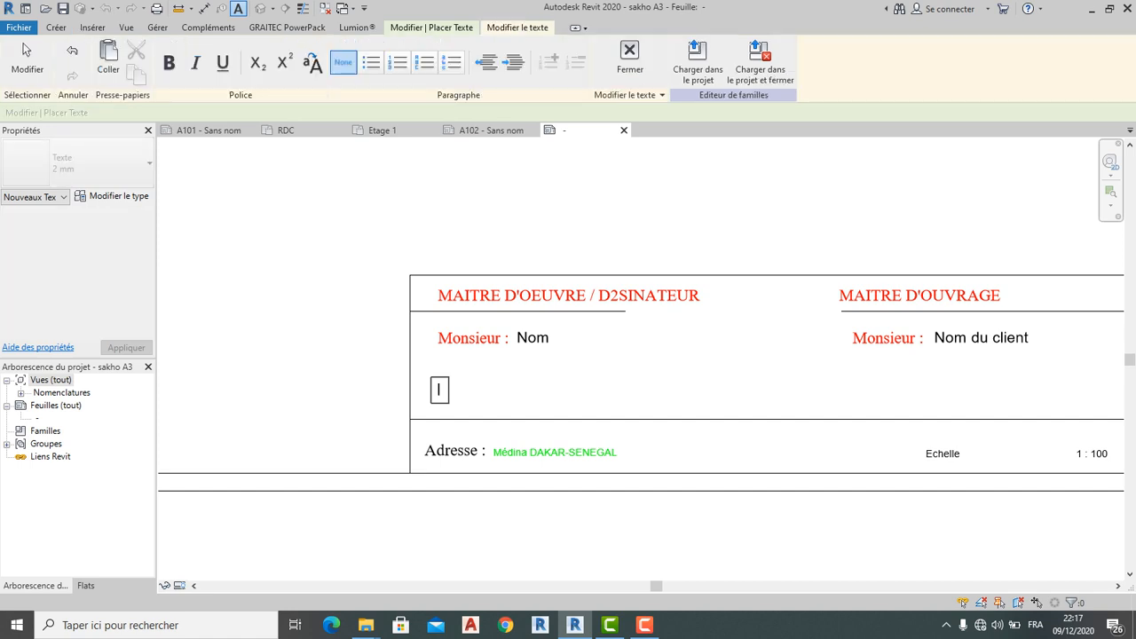
pyautogui.write('Adresse Email :')
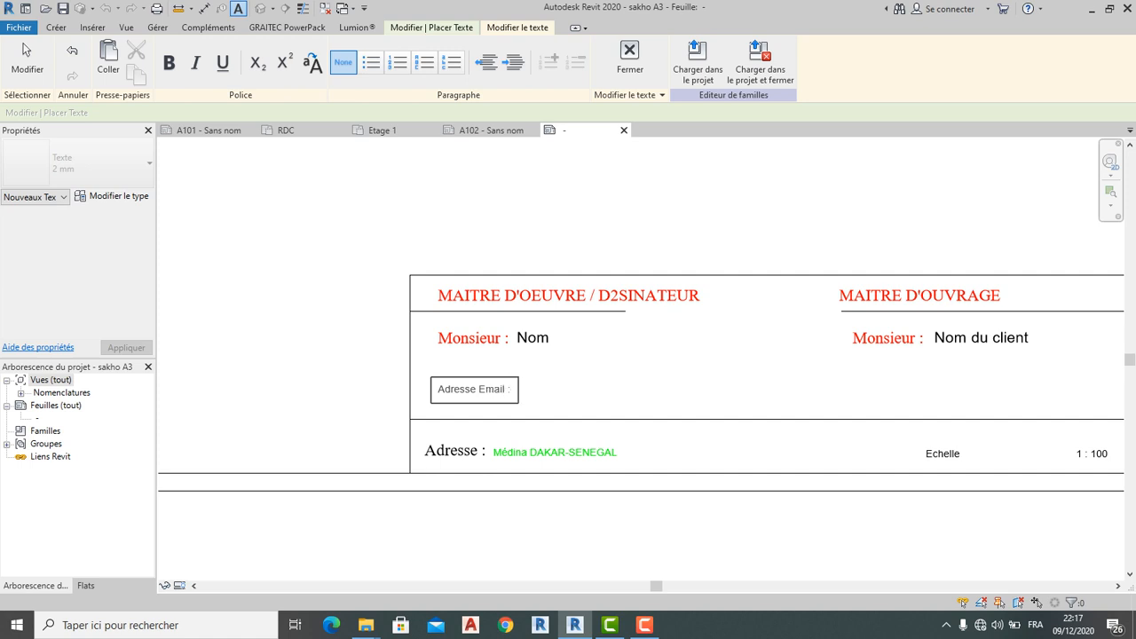
pyautogui.press('Escape')
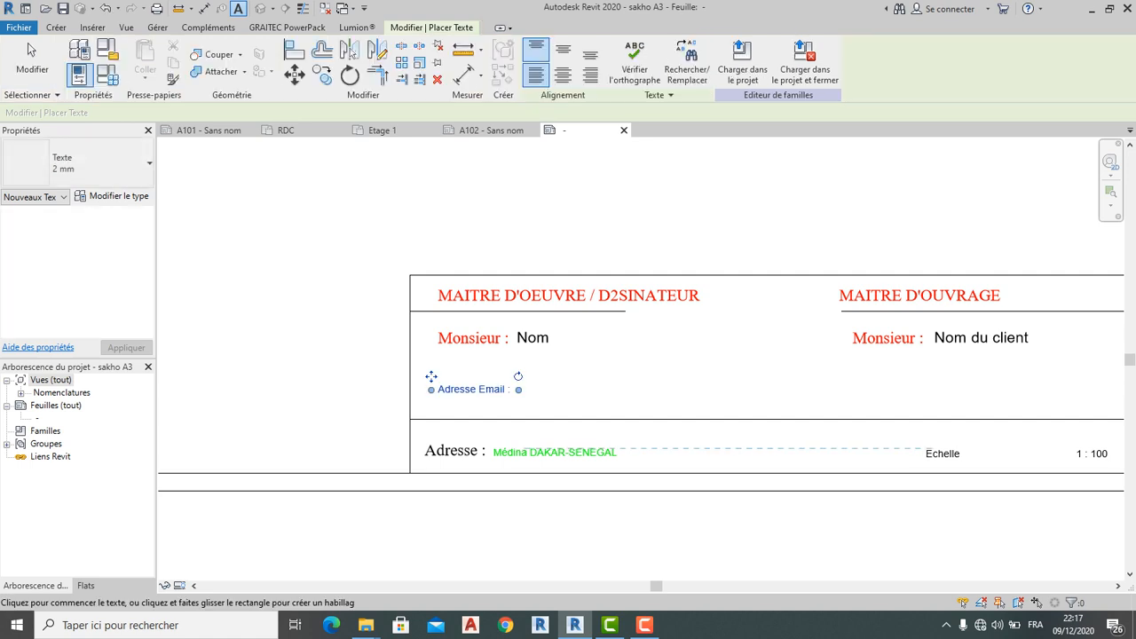
pyautogui.press('Escape')
pyautogui.press('Escape')
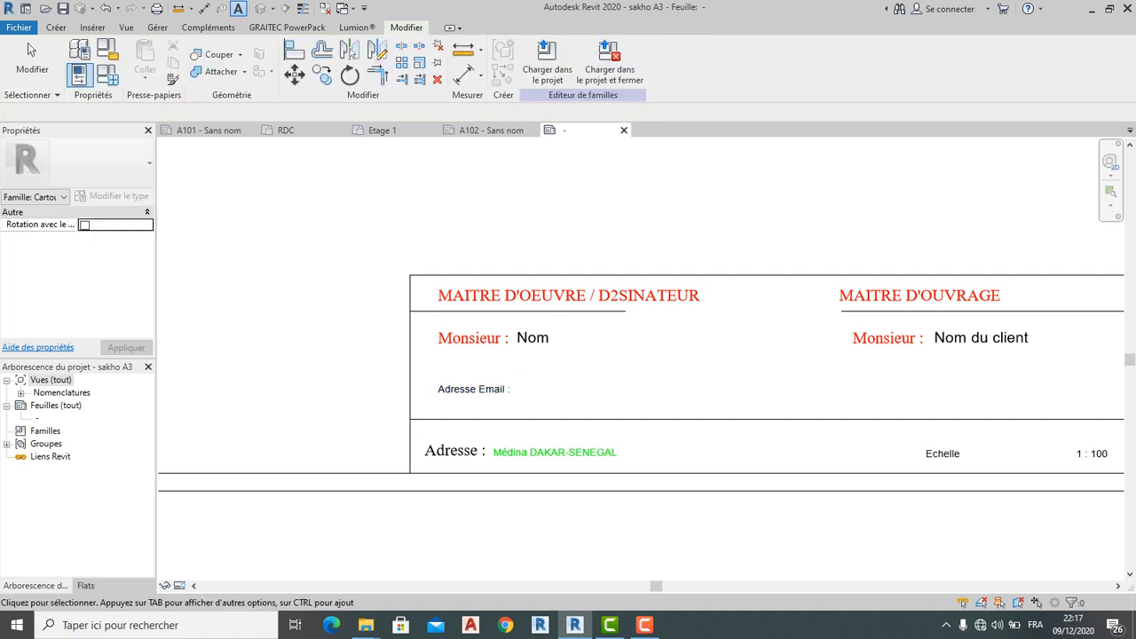
# Switch the Adresse Email label to the 3 mm text type
pyautogui.click(474, 390)
pyautogui.click(89, 162)
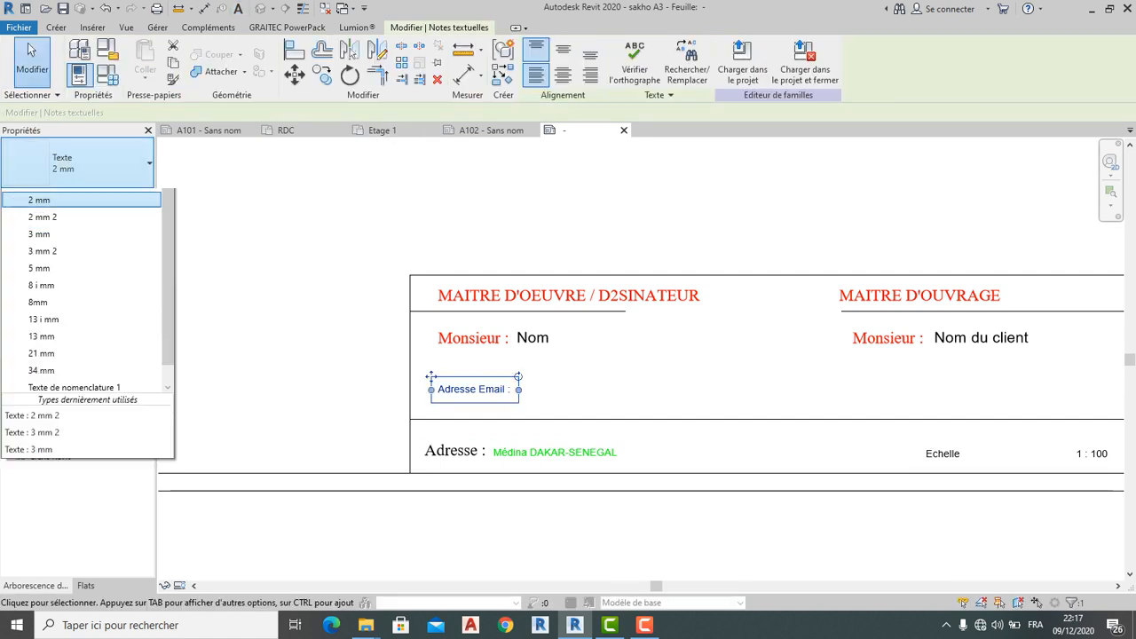
pyautogui.click(50, 278)
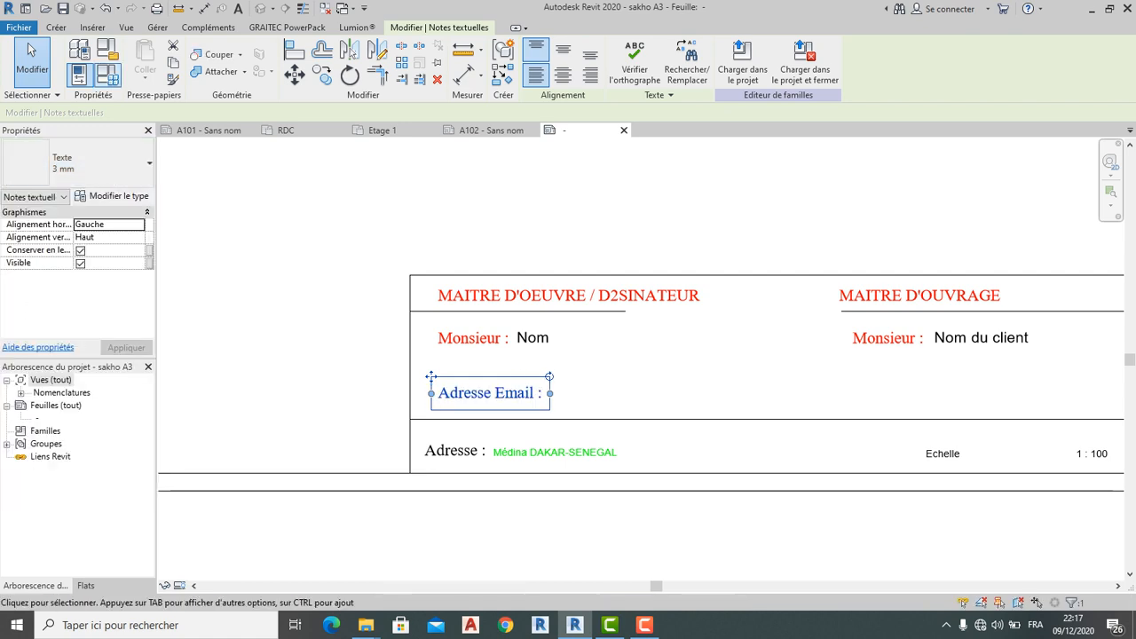
pyautogui.click(80, 50)
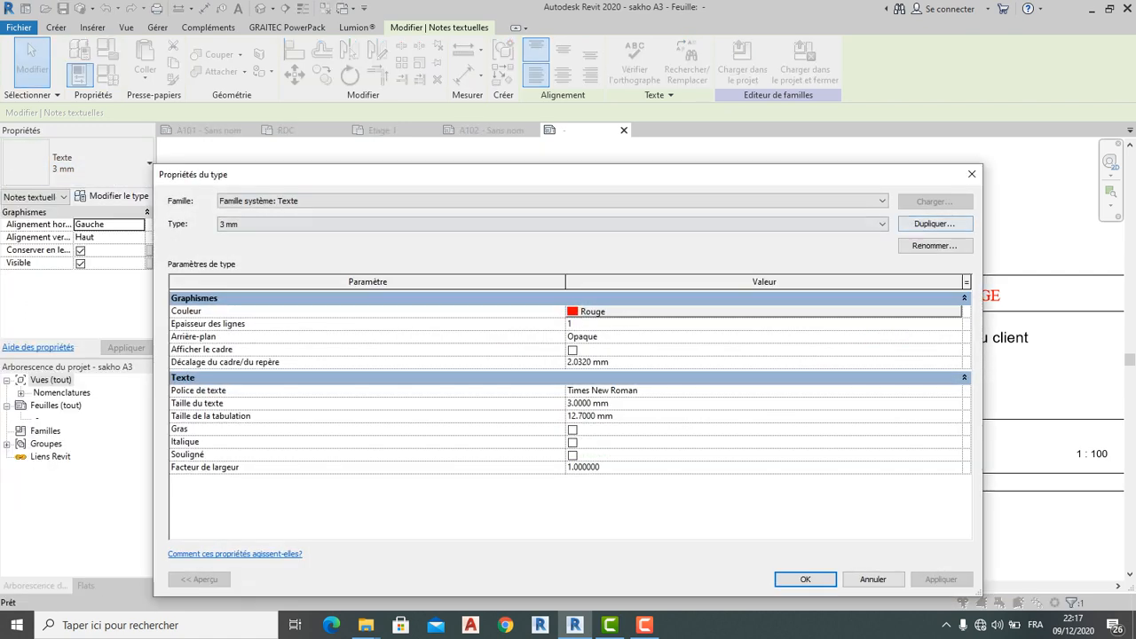
pyautogui.click(971, 174)
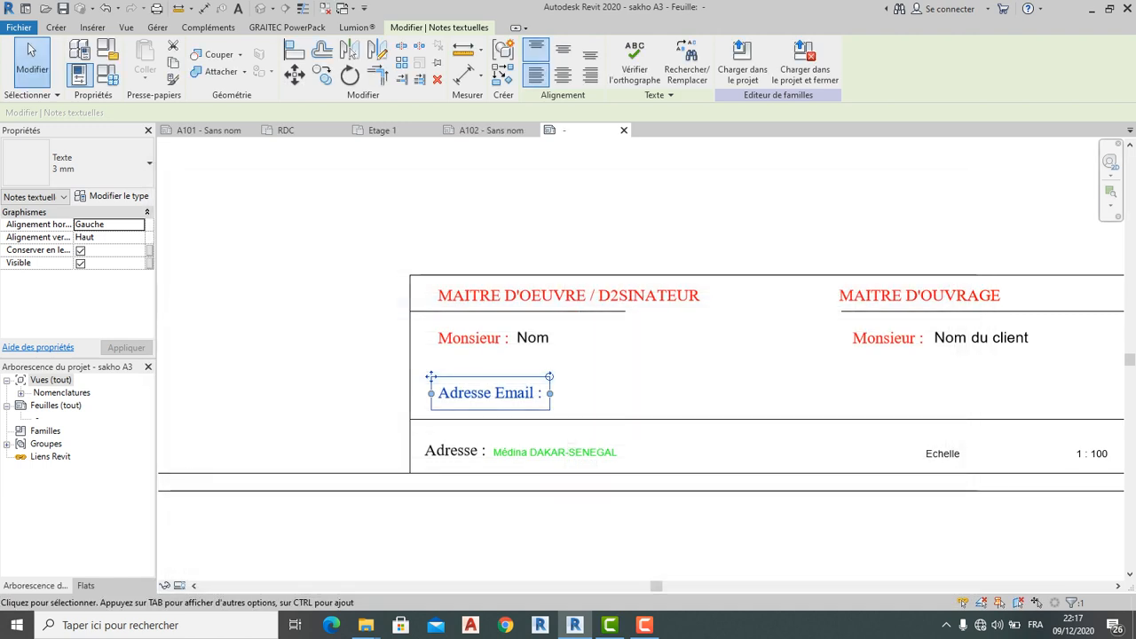
pyautogui.press('Escape')
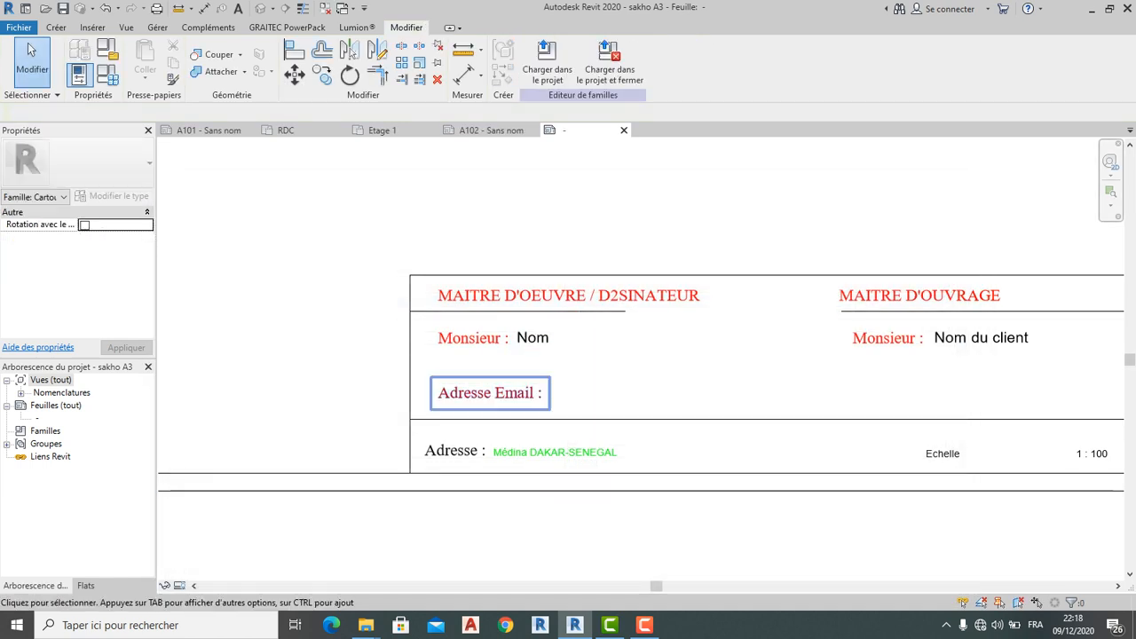
# Duplicate the label's 3 mm type as '3 mm 3', keeping its colour red
pyautogui.click(488, 392)
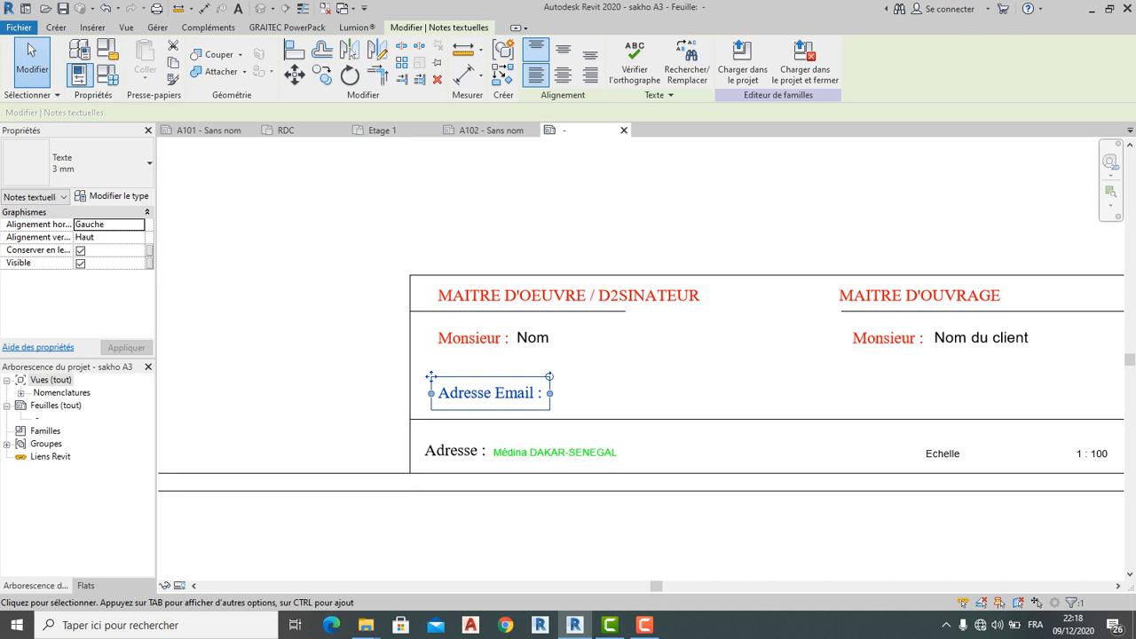
pyautogui.click(80, 51)
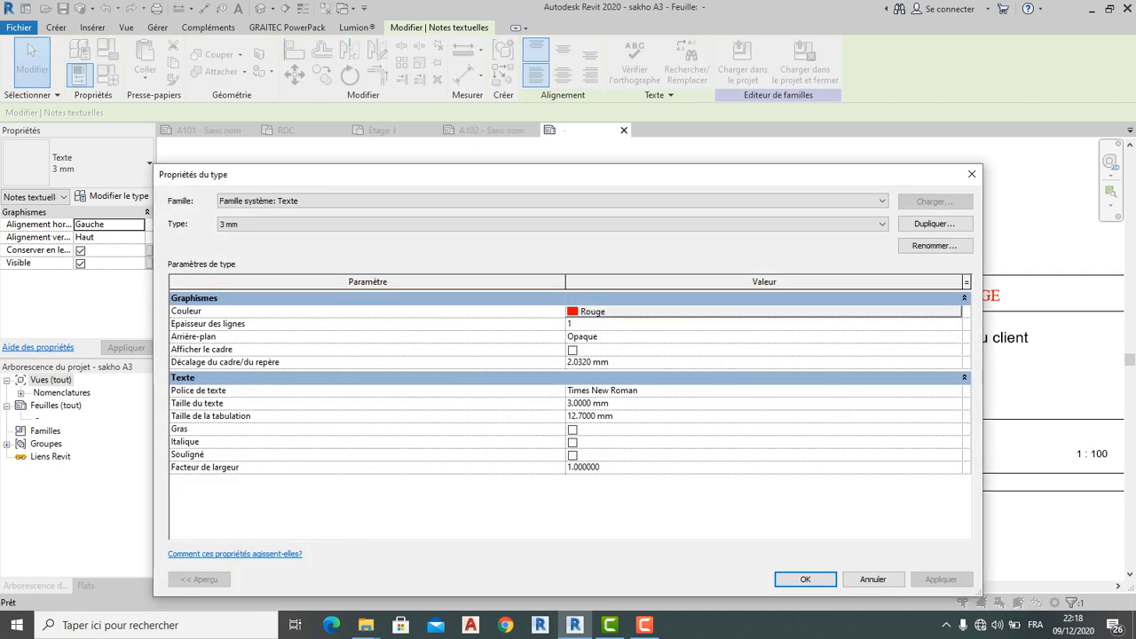
pyautogui.click(934, 223)
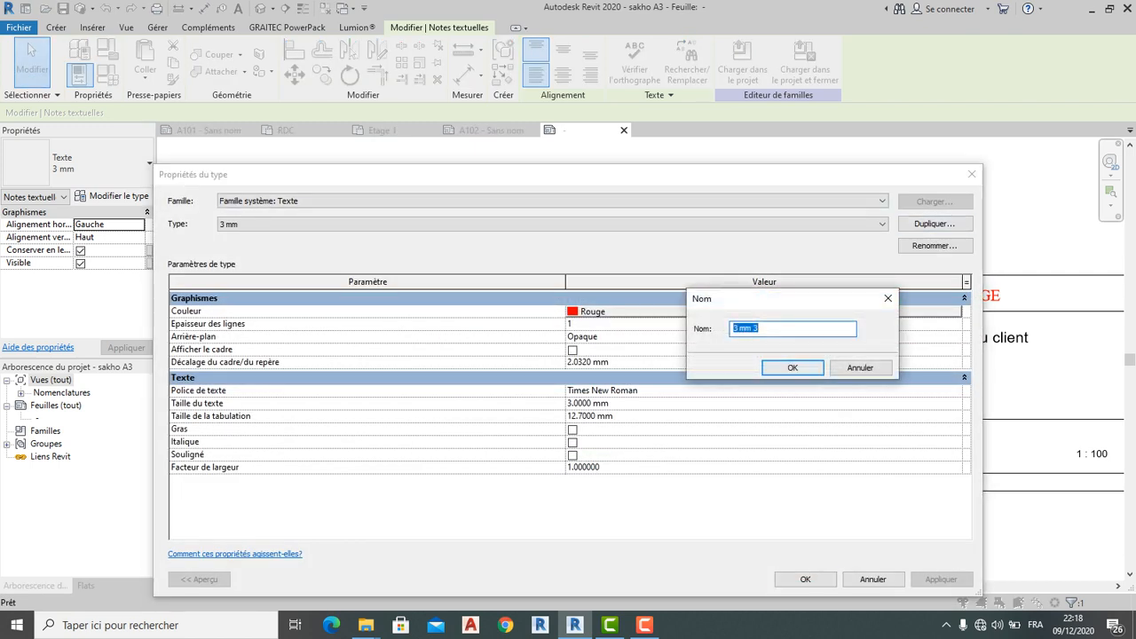
pyautogui.click(793, 367)
pyautogui.click(692, 312)
pyautogui.press('Tab')
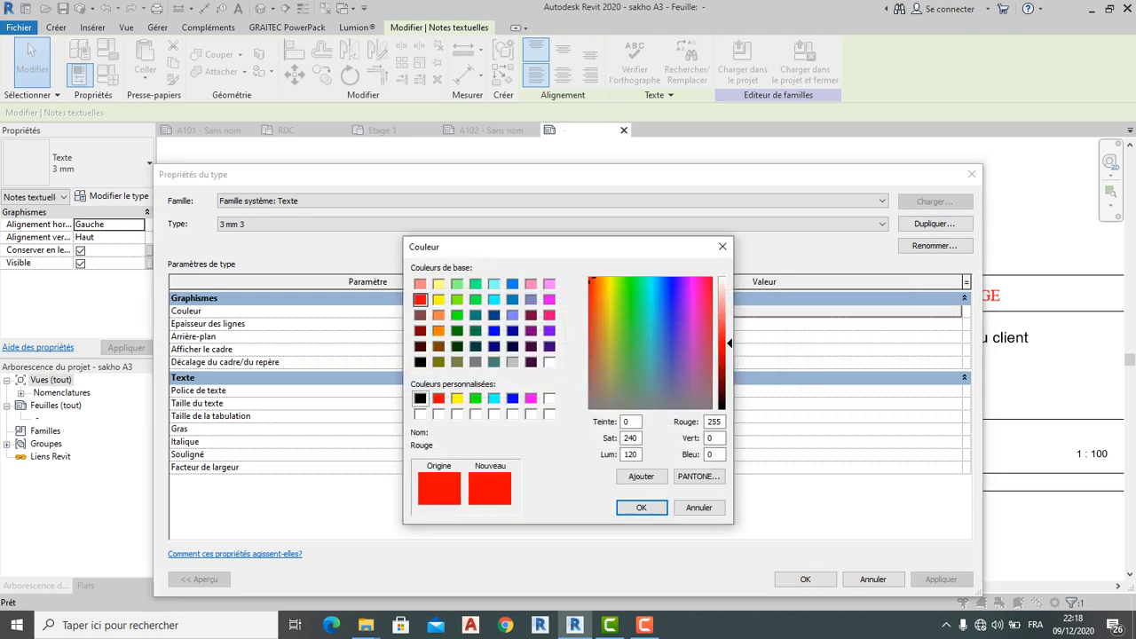
pyautogui.click(641, 506)
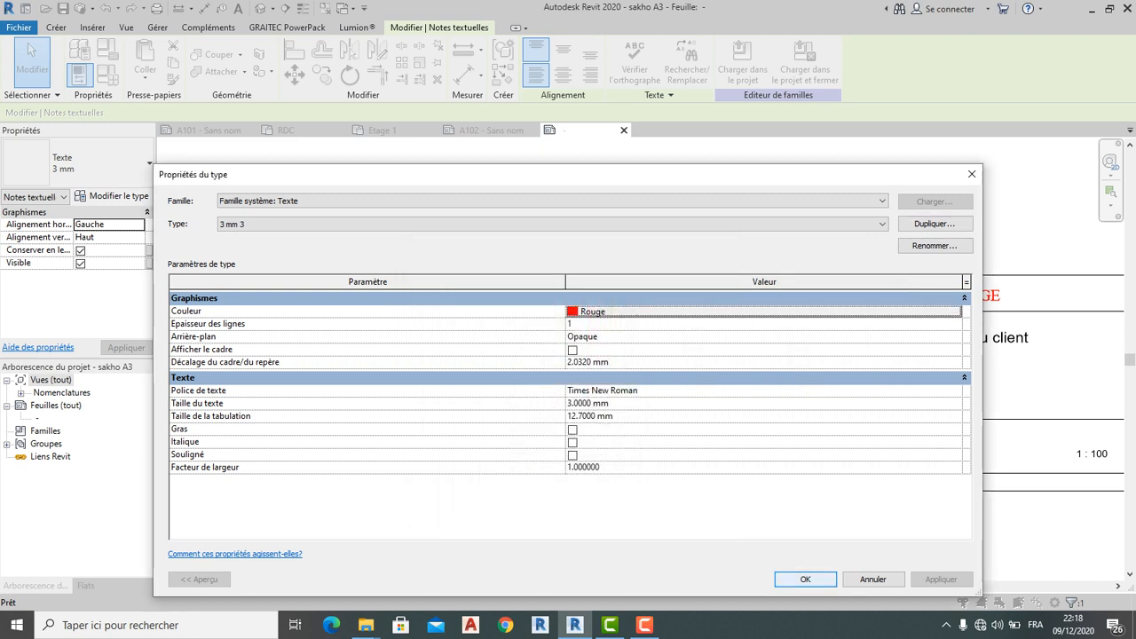
pyautogui.click(805, 578)
pyautogui.click(621, 397)
pyautogui.scroll(-1, 607, 398)
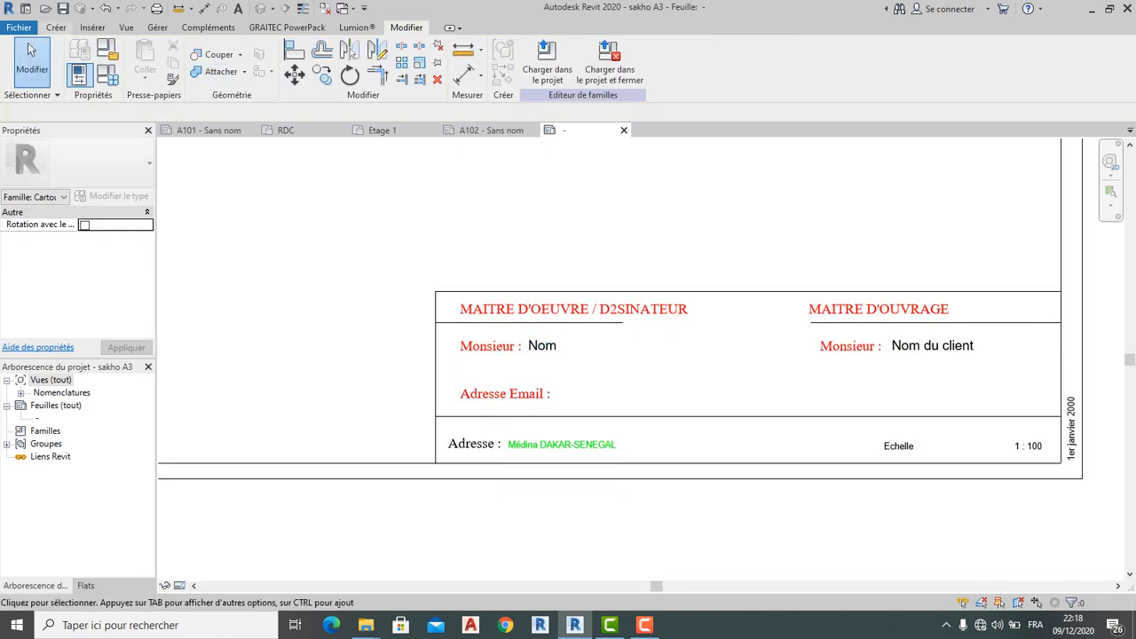
pyautogui.click(56, 26)
# Type the designer's e-mail address as a text note after 'Adresse Email :'
pyautogui.click(614, 60)
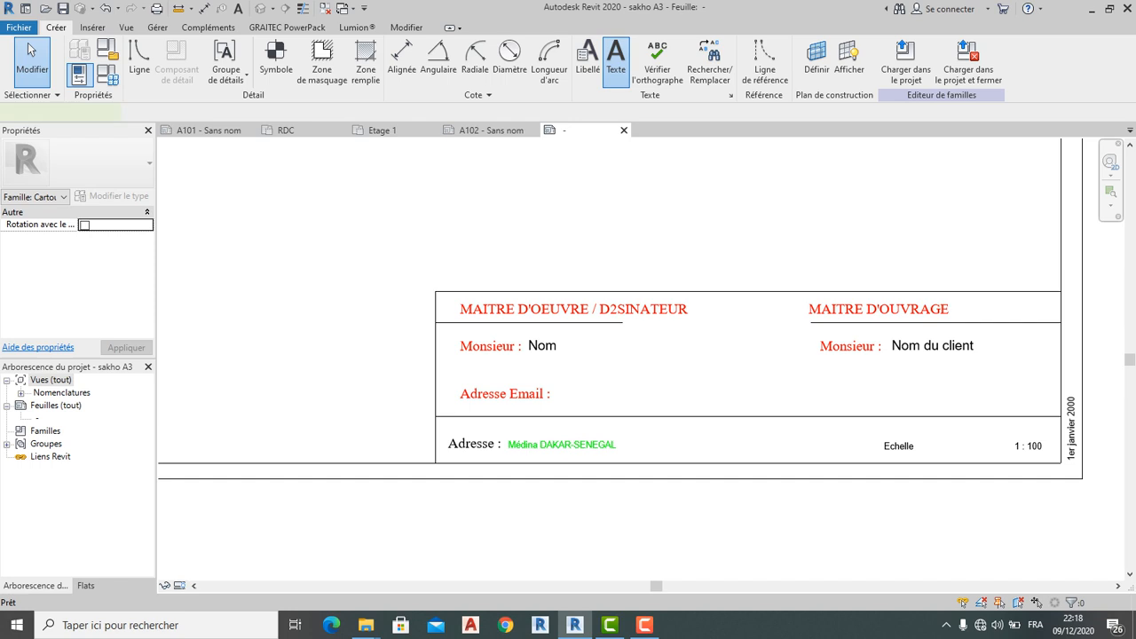
pyautogui.click(564, 393)
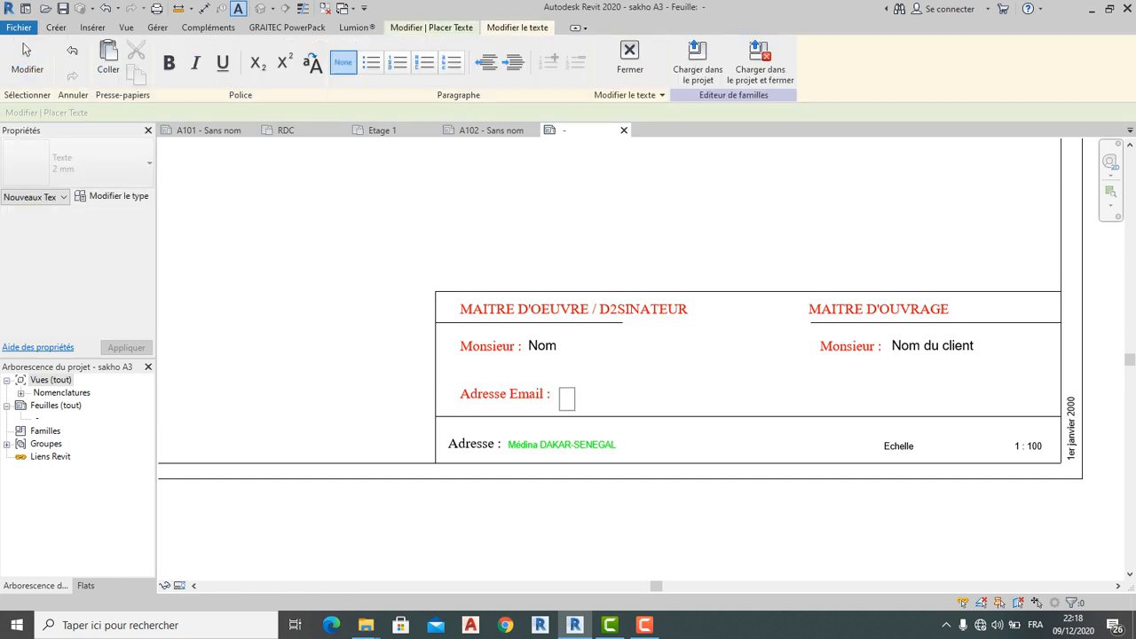
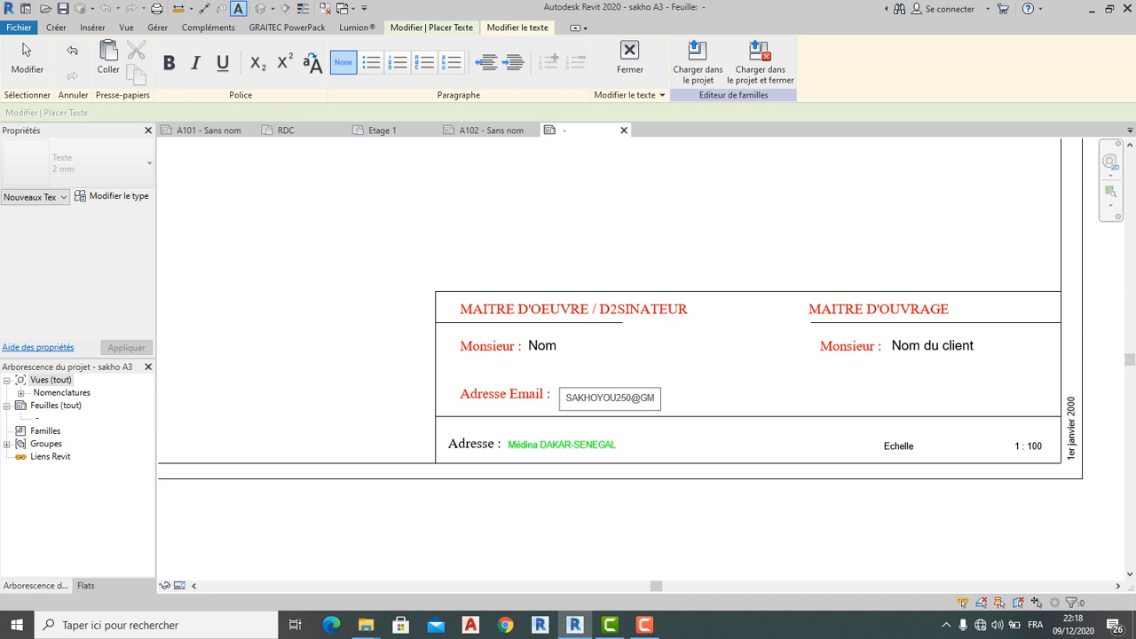
pyautogui.press('BackSpace')
pyautogui.press('BackSpace')
pyautogui.press('BackSpace')
pyautogui.press('BackSpace')
pyautogui.press('BackSpace')
pyautogui.press('BackSpace')
pyautogui.press('BackSpace')
pyautogui.press('BackSpace')
pyautogui.press('BackSpace')
pyautogui.press('BackSpace')
pyautogui.press('BackSpace')
pyautogui.press('BackSpace')
pyautogui.press('BackSpace')
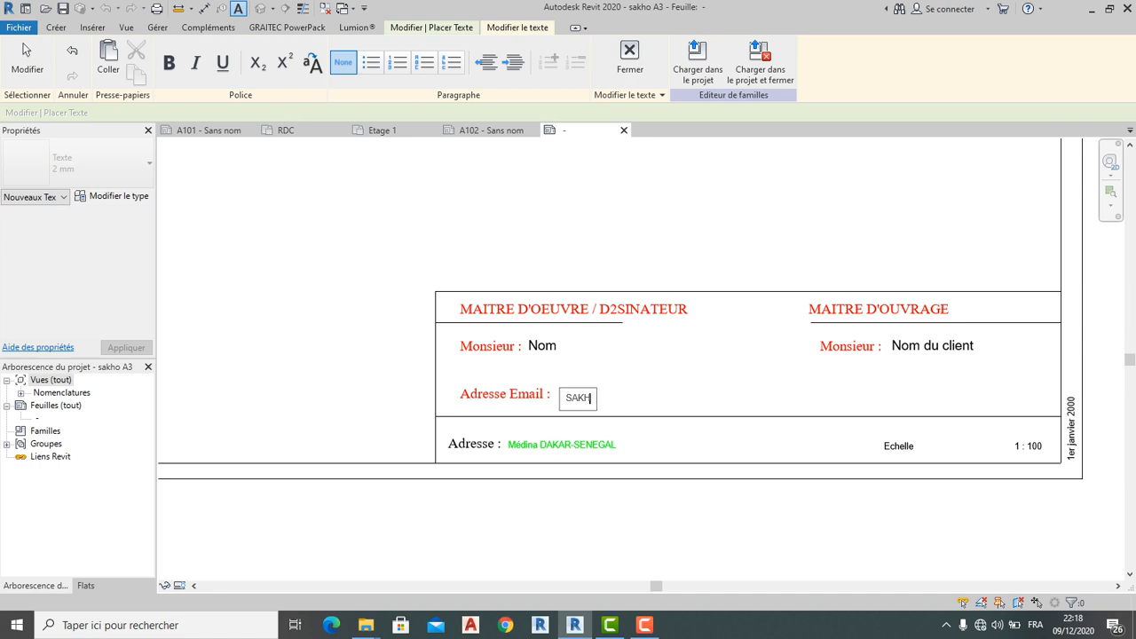
pyautogui.press('BackSpace')
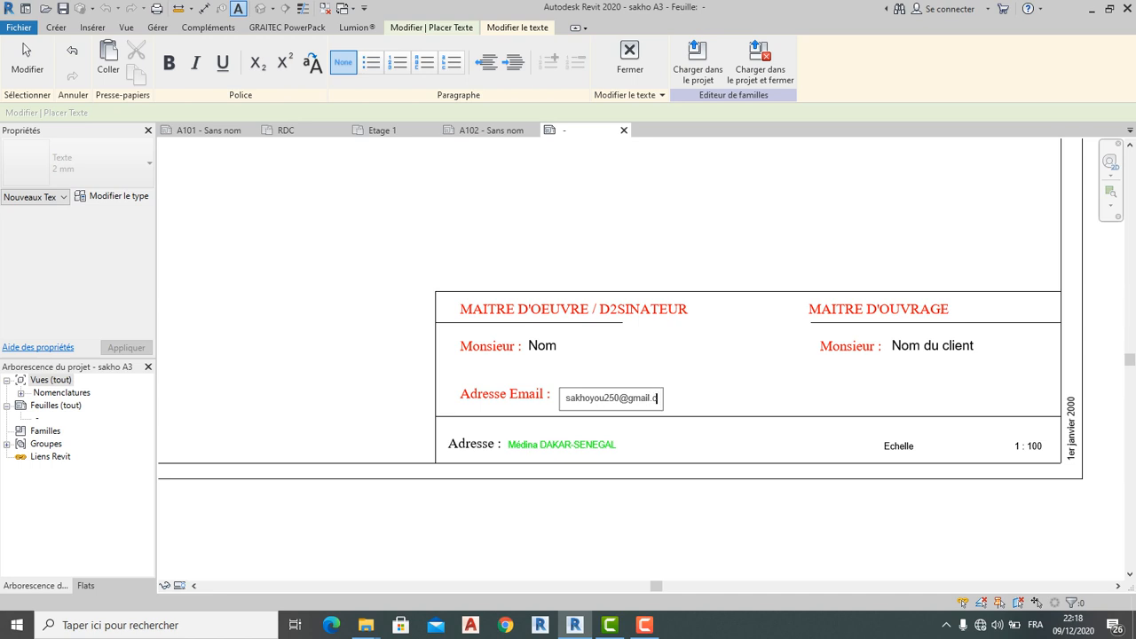
pyautogui.press('Escape')
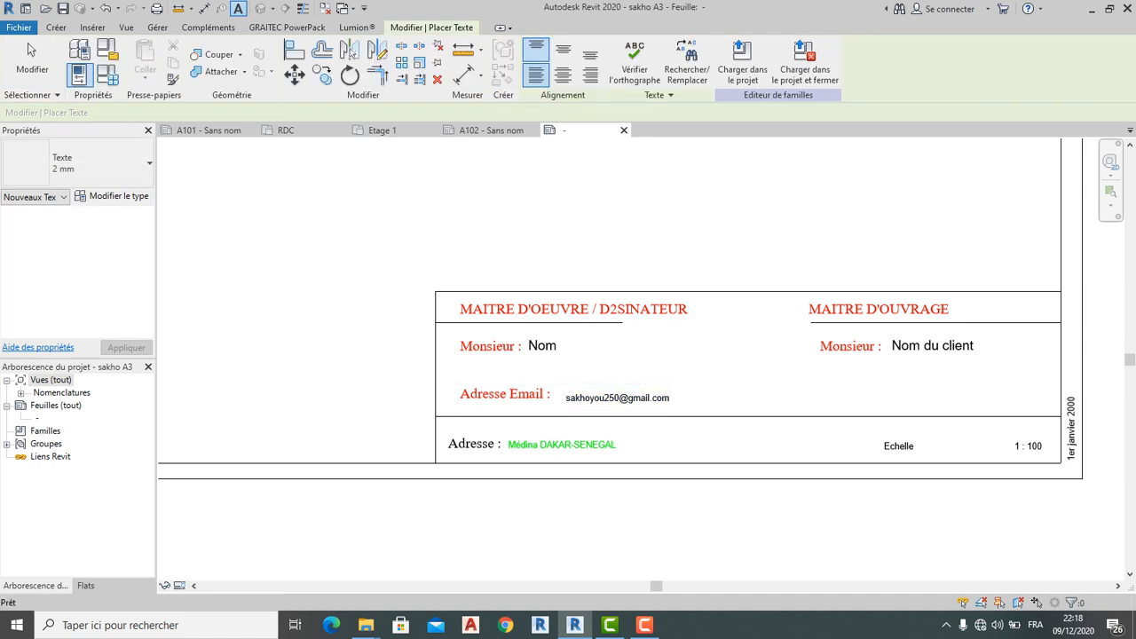
pyautogui.click(28, 44)
# Reposition the e-mail note so it sits right beside its Adresse Email label
pyautogui.click(612, 397)
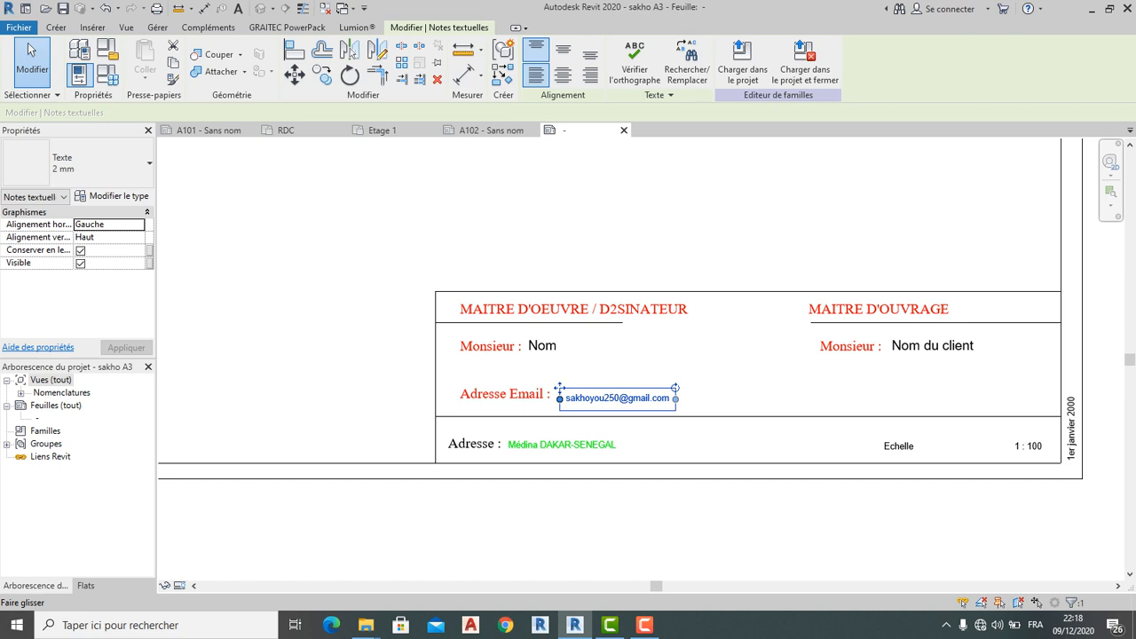
pyautogui.moveTo(558, 388); pyautogui.dragTo(557, 388)
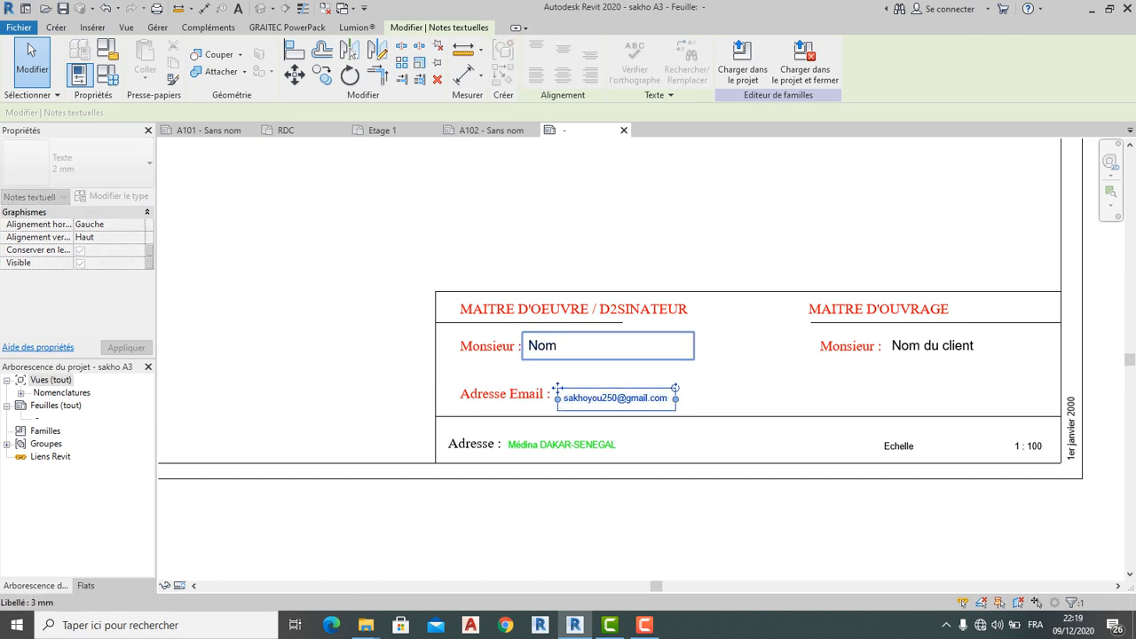
pyautogui.click(576, 347)
pyautogui.click(626, 519)
pyautogui.click(587, 395)
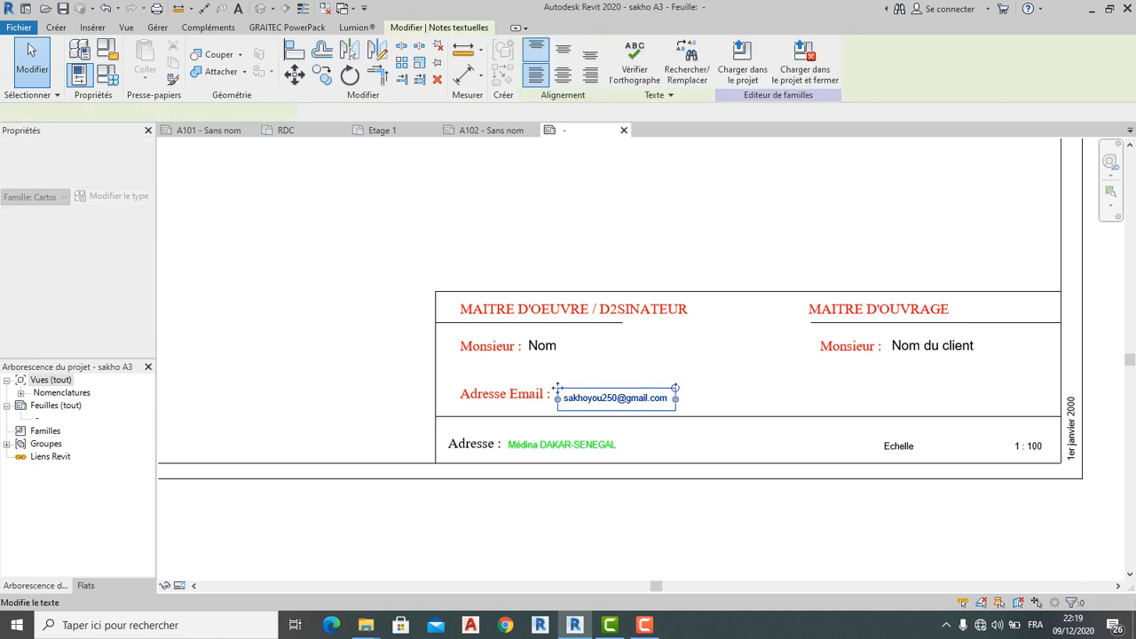
pyautogui.scroll(4, 587, 394)
pyautogui.moveTo(533, 382); pyautogui.dragTo(540, 368)
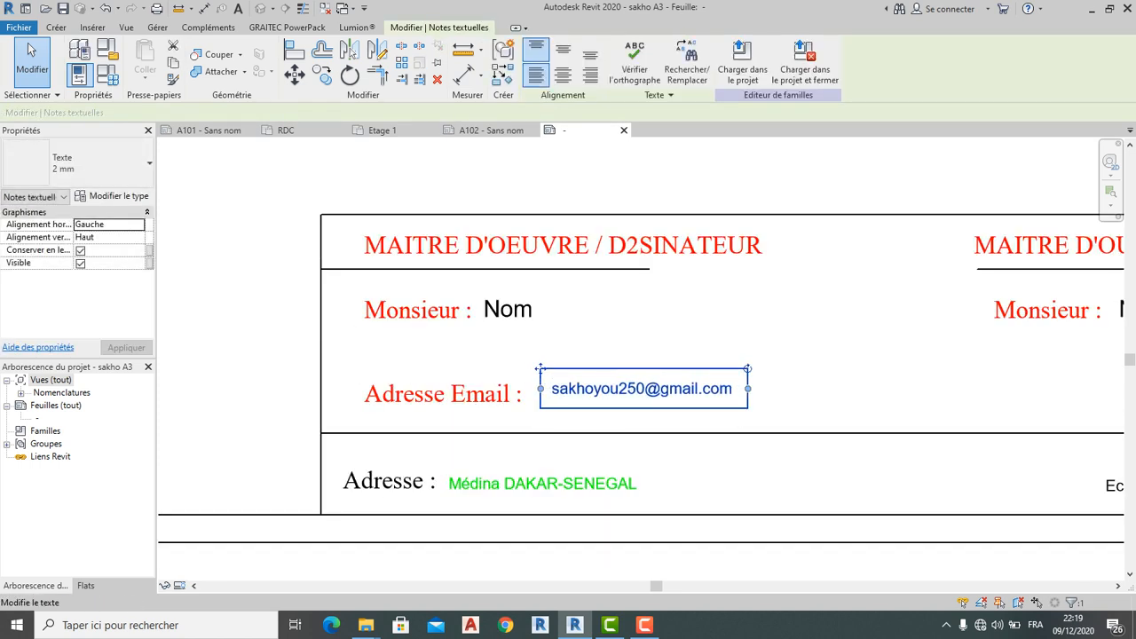
pyautogui.click(581, 424)
pyautogui.click(587, 393)
pyautogui.click(568, 389)
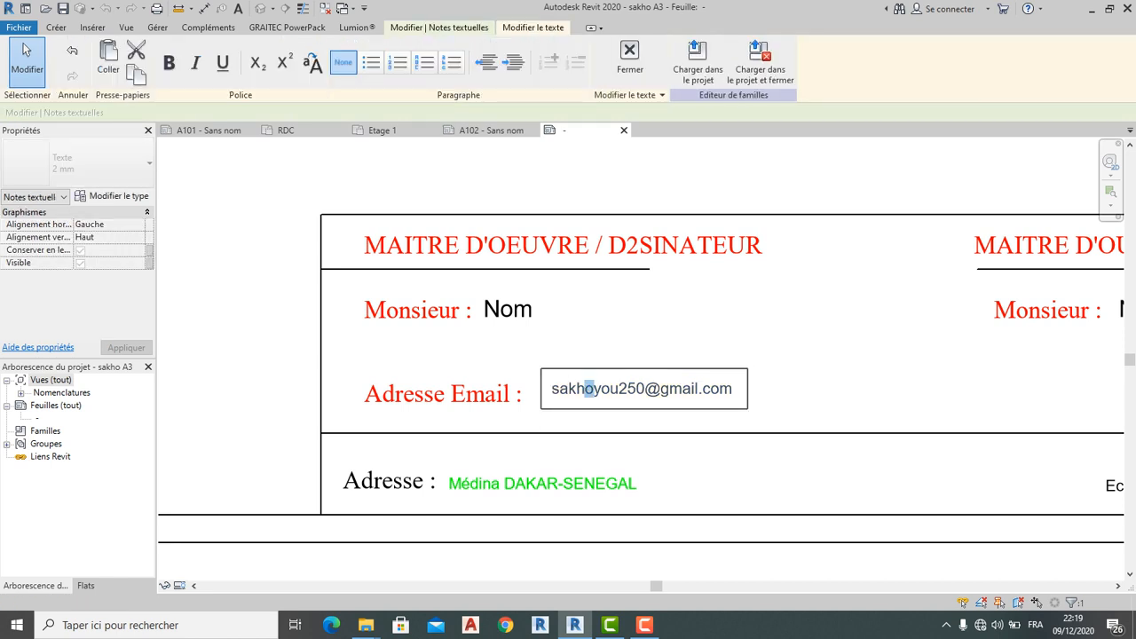
pyautogui.press('Escape')
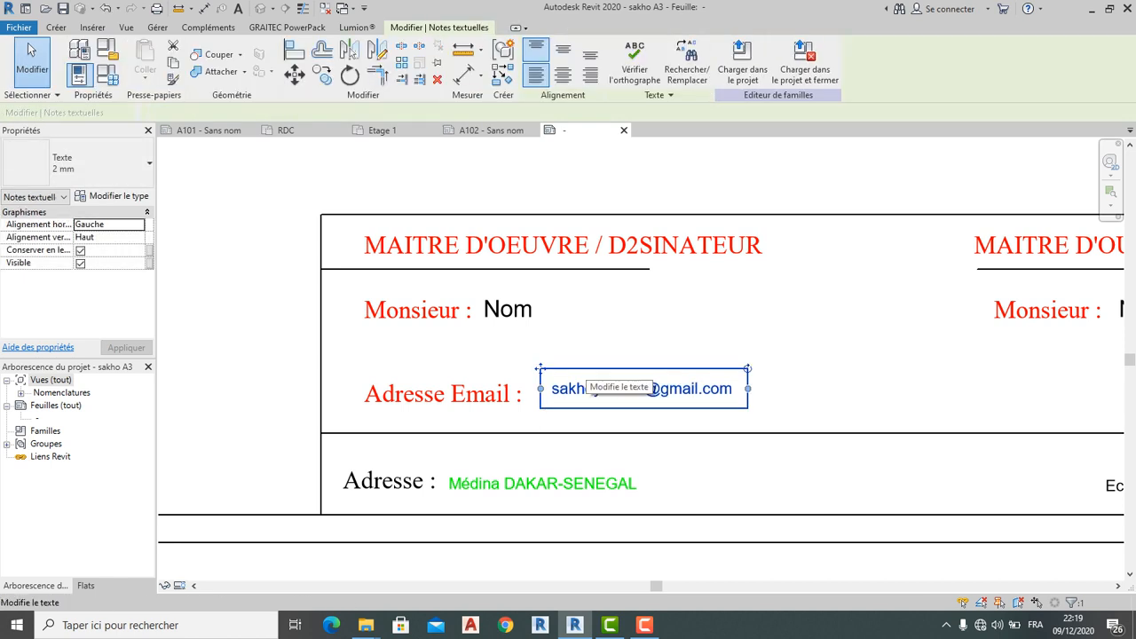
pyautogui.moveTo(581, 388)
pyautogui.mouseDown()
pyautogui.moveTo(578, 421)
pyautogui.moveTo(567, 395)
pyautogui.mouseUp()
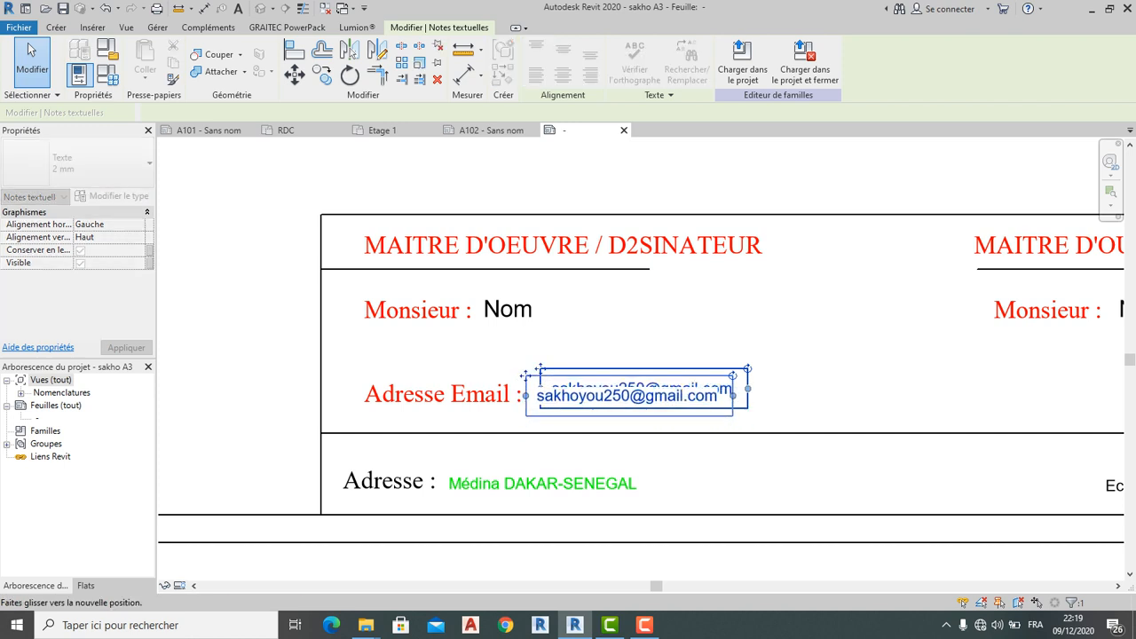
pyautogui.click(507, 308)
pyautogui.click(442, 393)
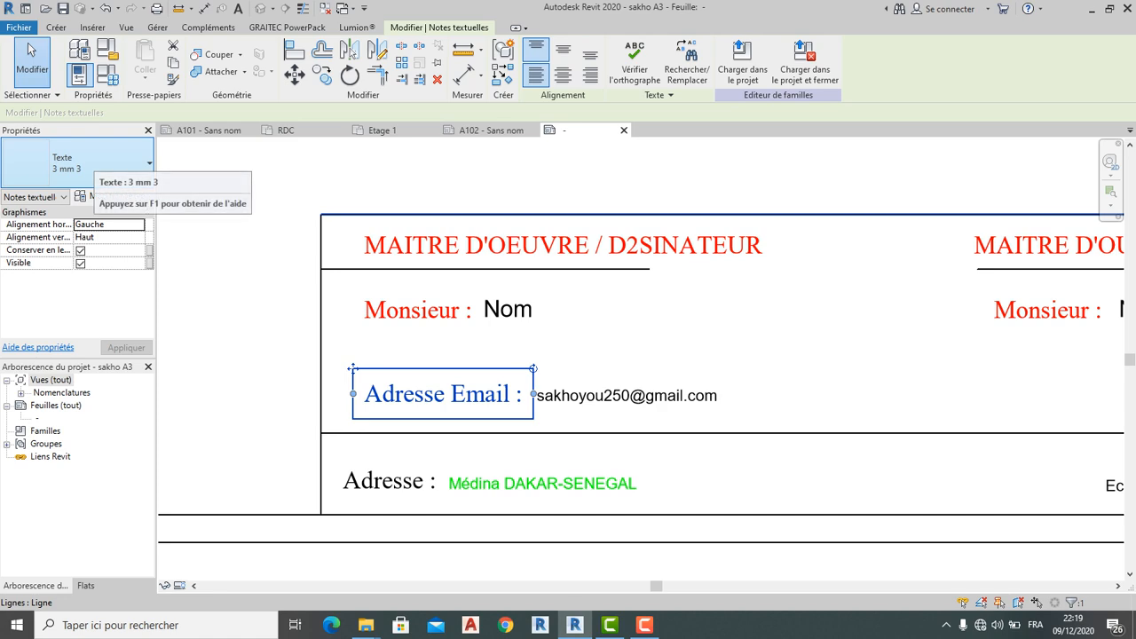
# Recolour the 3 mm 3 text type black so the Adresse Email label turns black
pyautogui.click(114, 195)
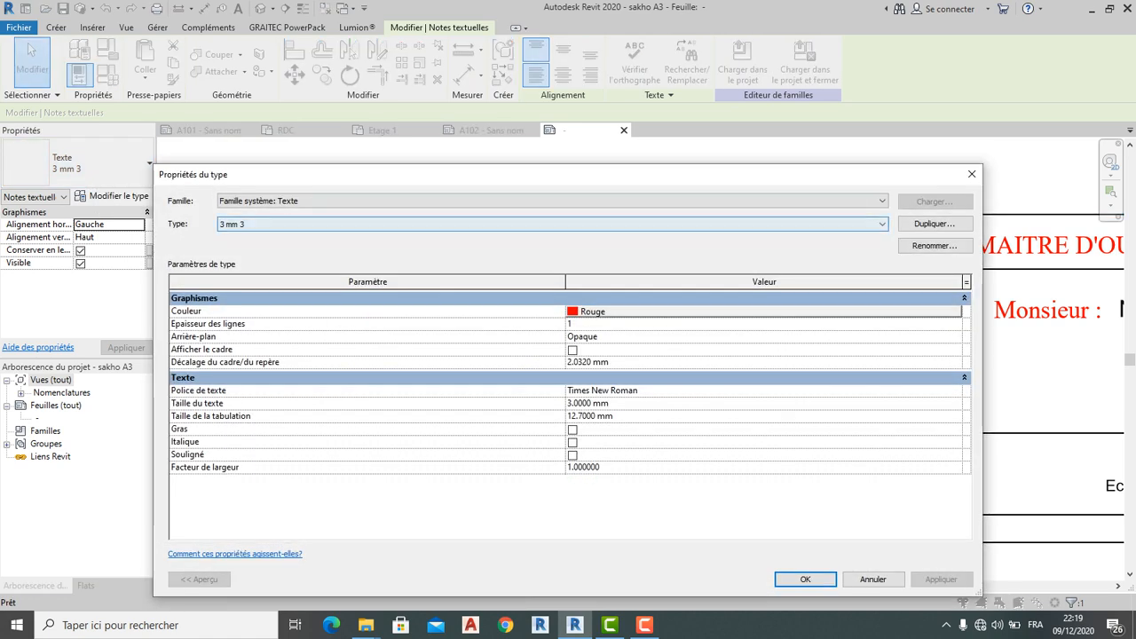
pyautogui.click(648, 311)
pyautogui.click(420, 398)
pyautogui.click(642, 508)
pyautogui.click(805, 580)
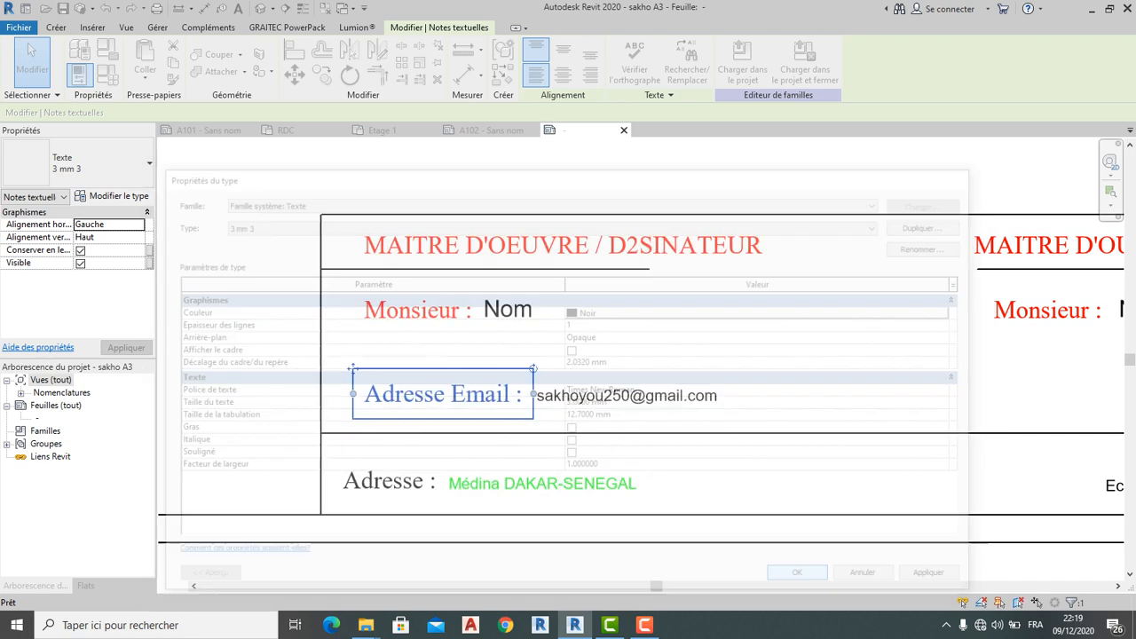
pyautogui.press('Escape')
pyautogui.click(629, 395)
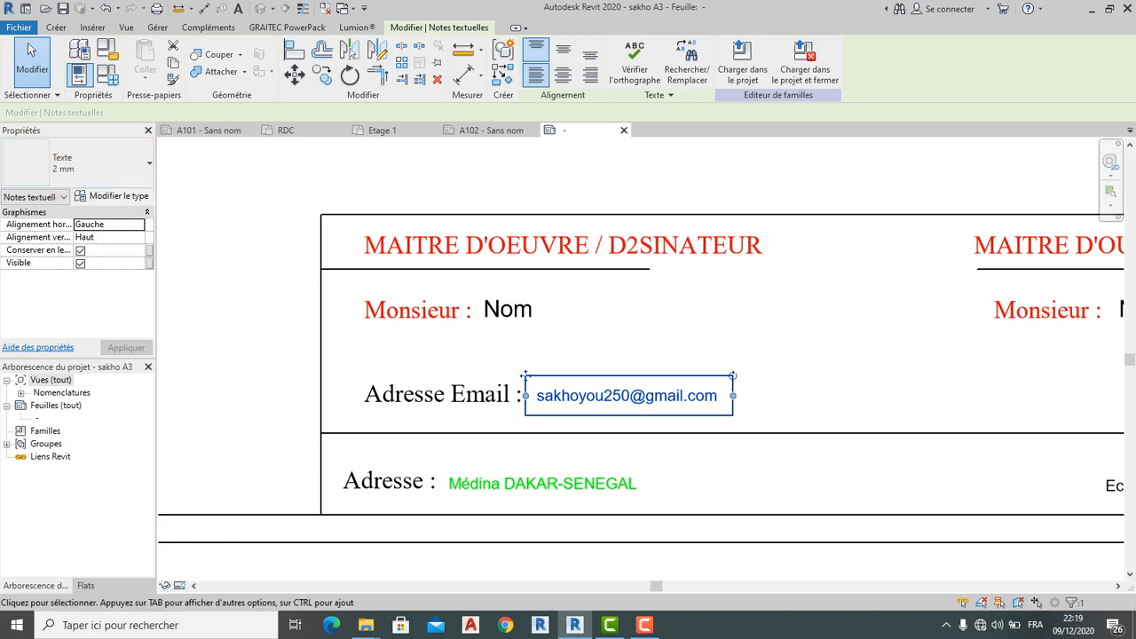
pyautogui.scroll(-1, 199, 326)
# Frame the whole title block and start the Ligne drafting tool
pyautogui.click(199, 325)
pyautogui.scroll(-1, 582, 512)
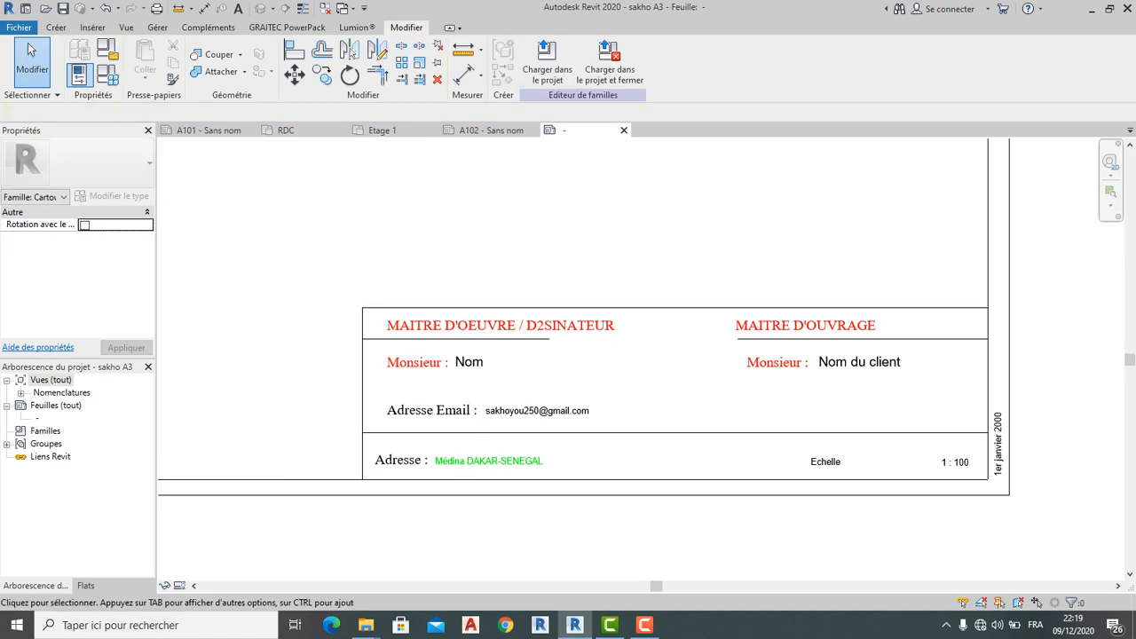
pyautogui.scroll(-5, 678, 527)
pyautogui.scroll(5, 722, 508)
pyautogui.moveTo(722, 500); pyautogui.dragTo(714, 491, button='middle')
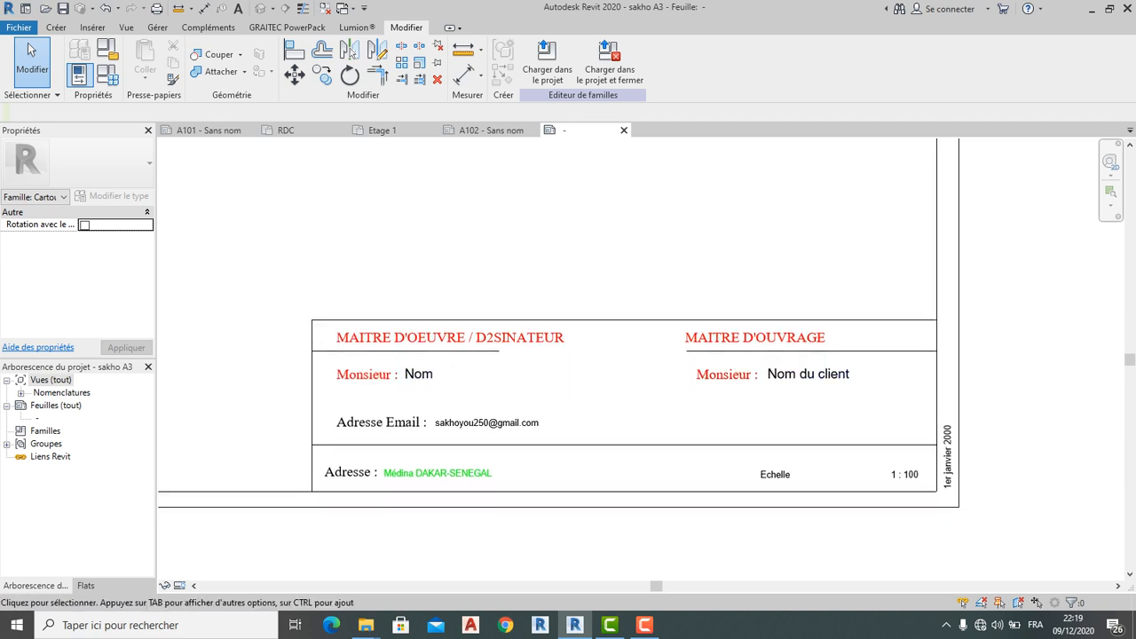
pyautogui.scroll(-2, 648, 414)
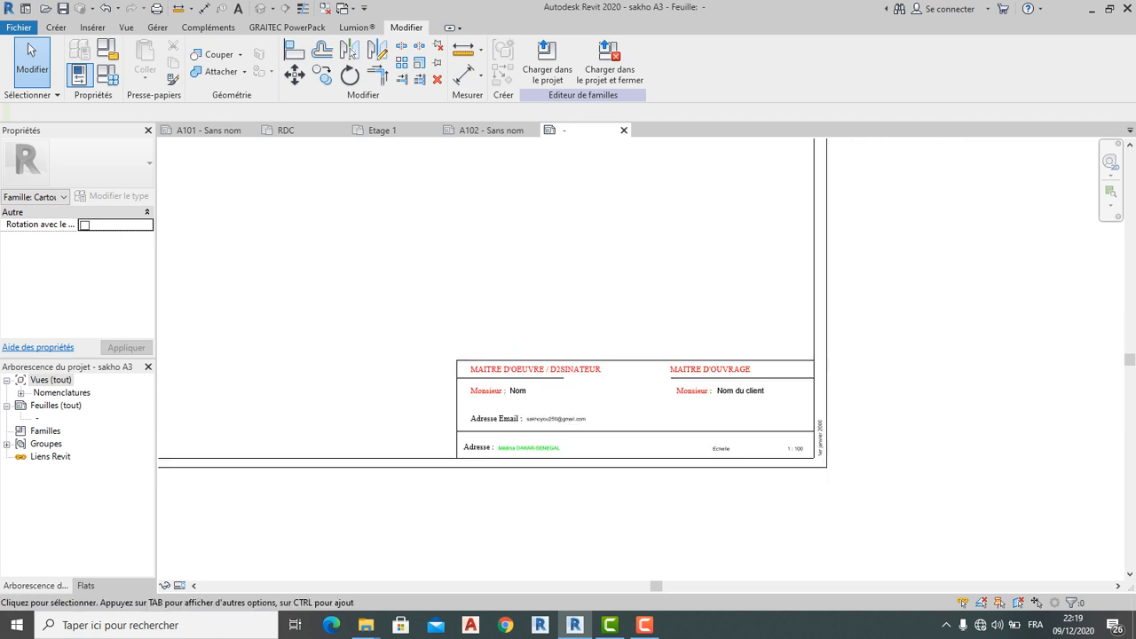
pyautogui.click(56, 28)
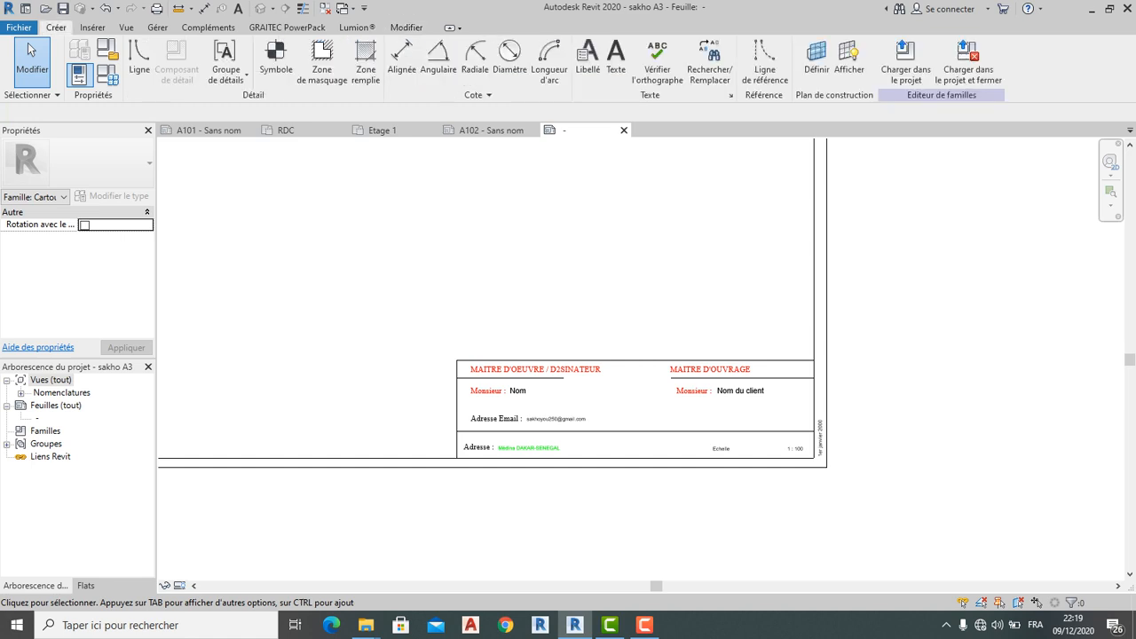
pyautogui.scroll(3, 661, 438)
pyautogui.press('d')
pyautogui.press('l')
pyautogui.press('Escape')
# Draw a vertical divider from the horizontal border down to the bottom border
pyautogui.click(607, 429)
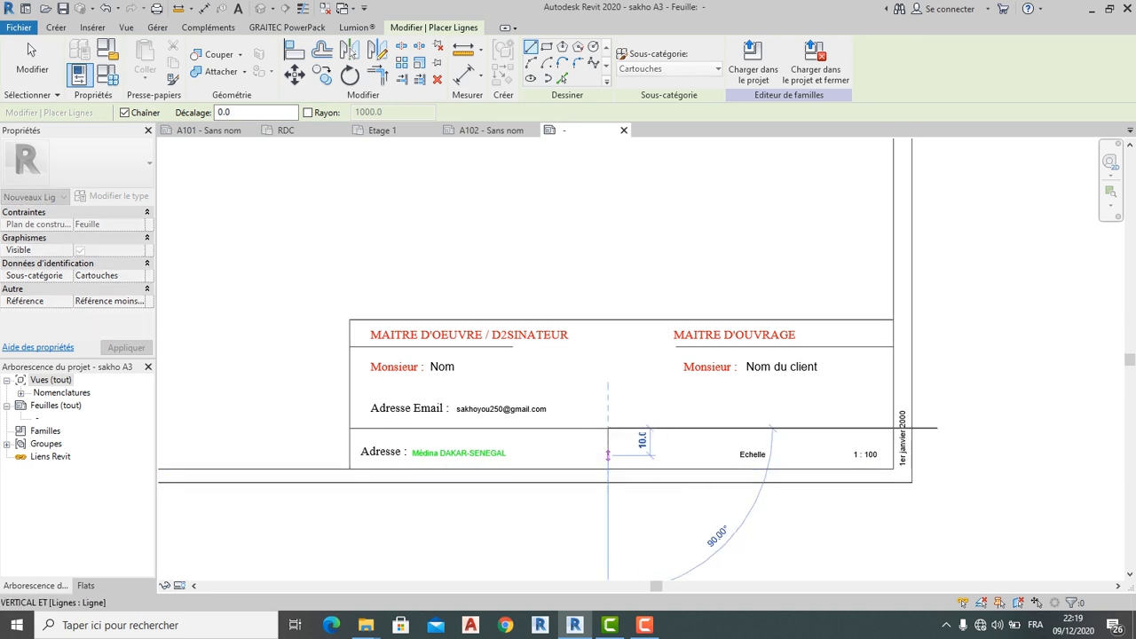
pyautogui.click(608, 469)
pyautogui.scroll(-1, 641, 460)
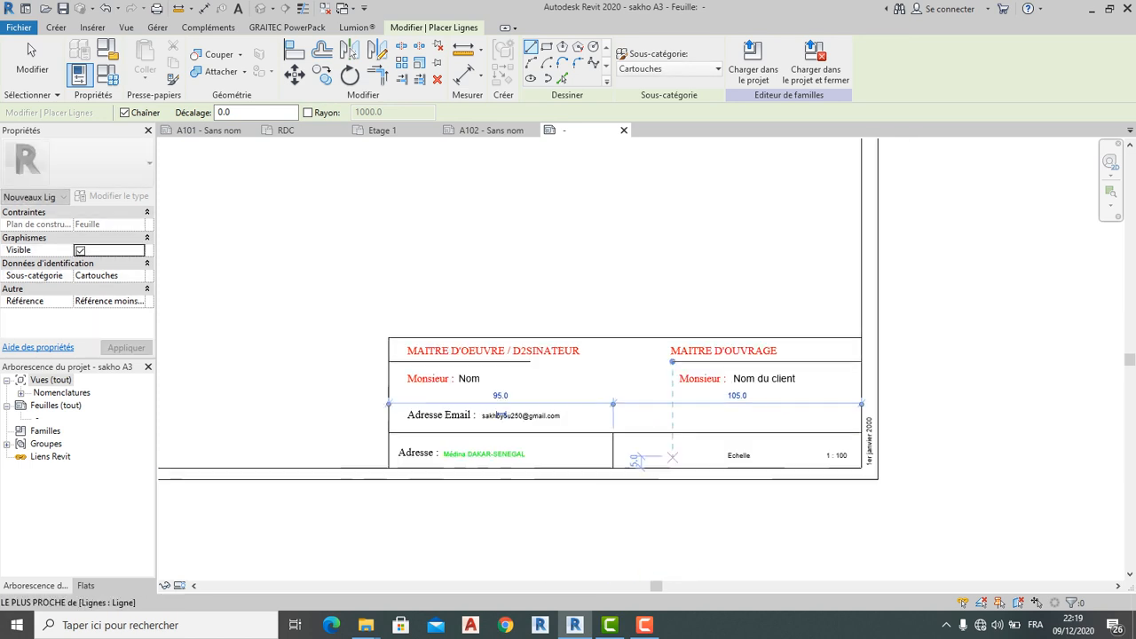
pyautogui.press('Escape')
pyautogui.scroll(1, 734, 557)
pyautogui.scroll(3, 380, 415)
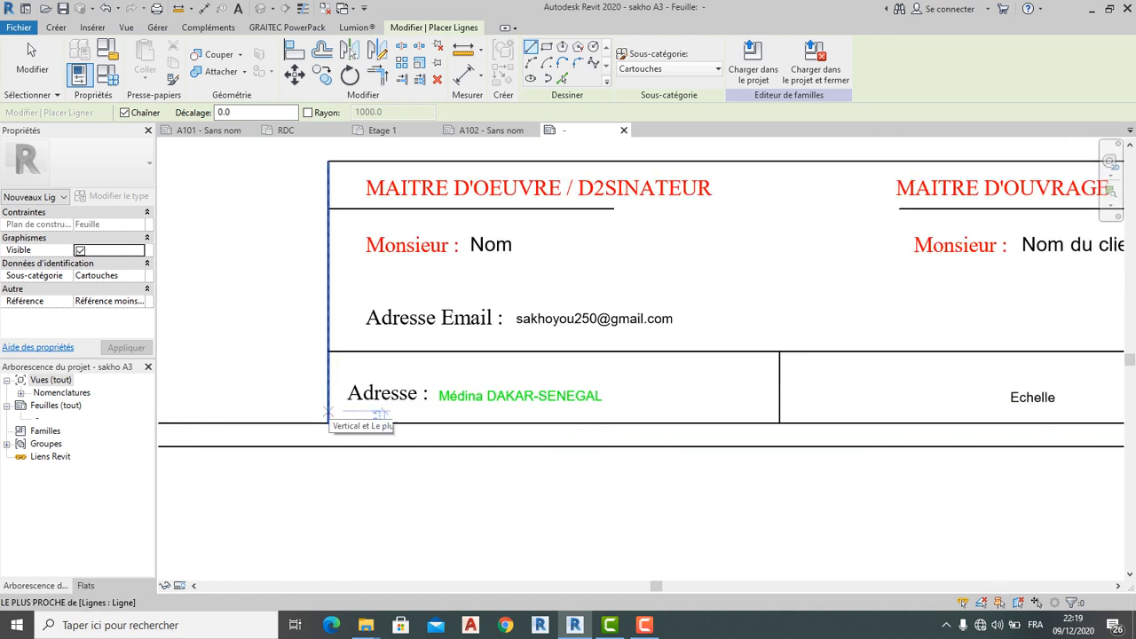
# Draw a horizontal line across the bottom row from the left to the right border
pyautogui.click(330, 412)
pyautogui.moveTo(899, 411); pyautogui.dragTo(555, 442, button='middle')
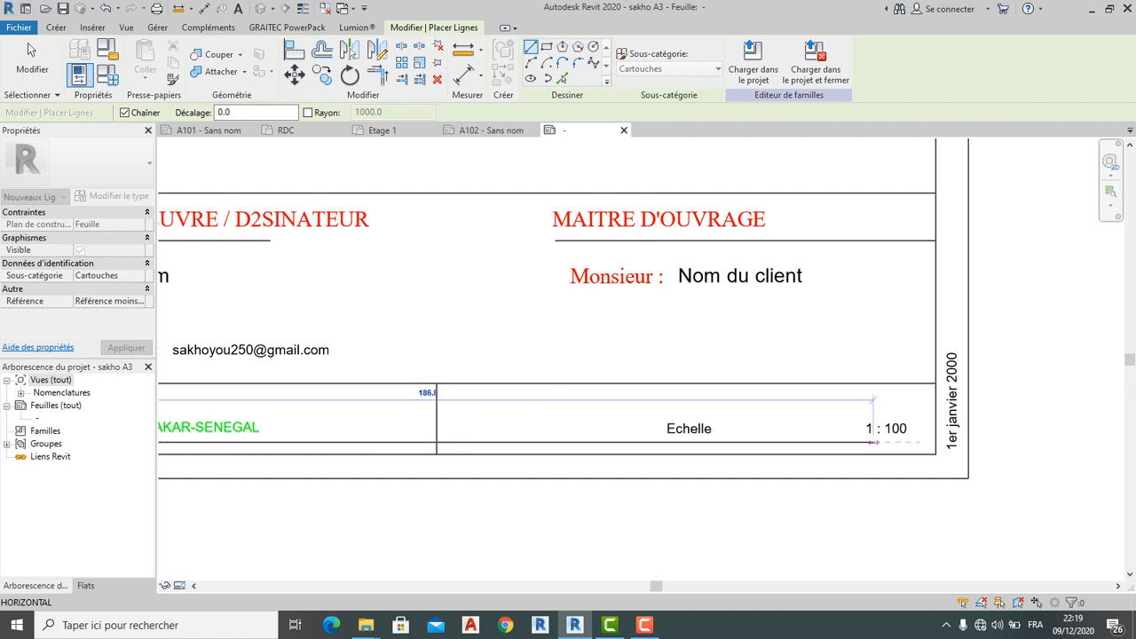
pyautogui.click(936, 441)
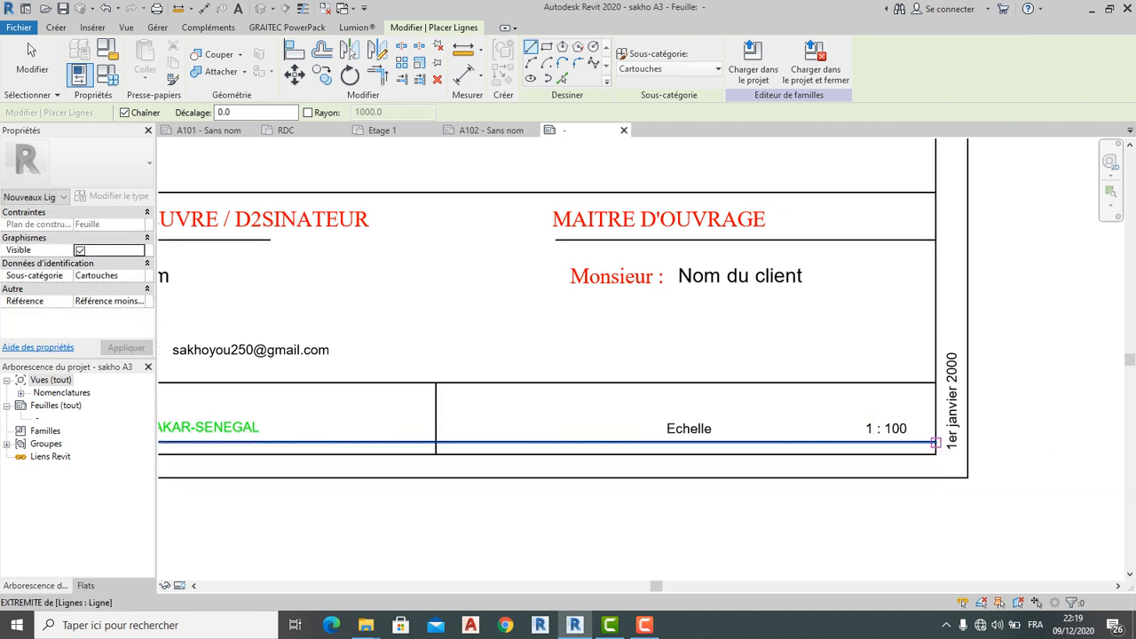
pyautogui.scroll(-5, 936, 442)
pyautogui.press('Escape')
pyautogui.scroll(4, 513, 479)
pyautogui.scroll(2, 435, 468)
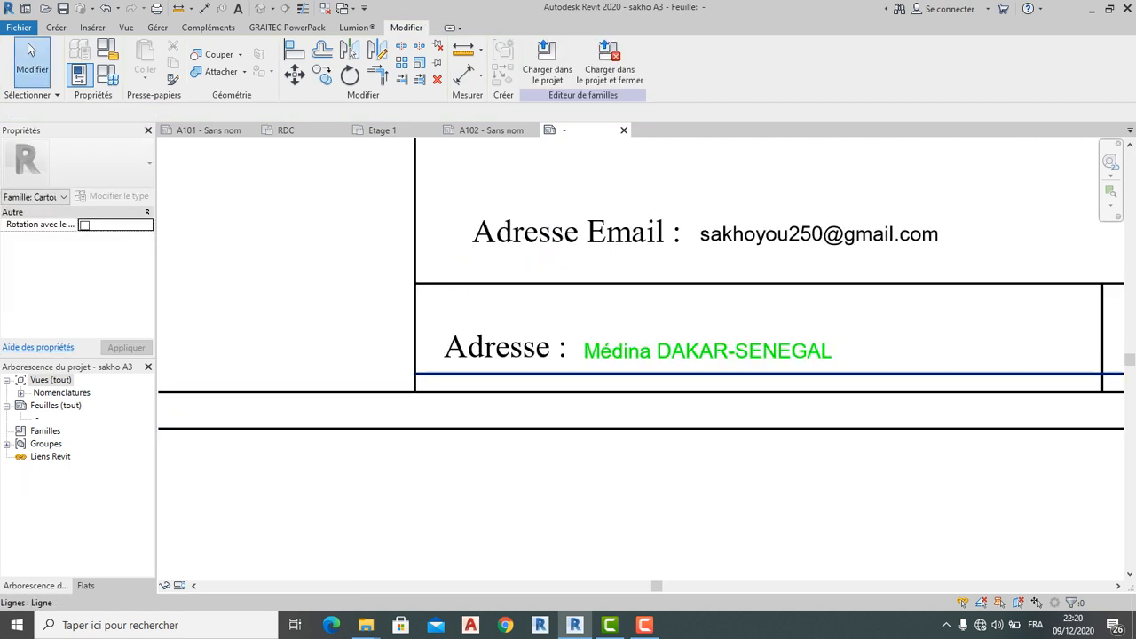
# Move the line under the Adresse text slightly lower
pyautogui.click(434, 413)
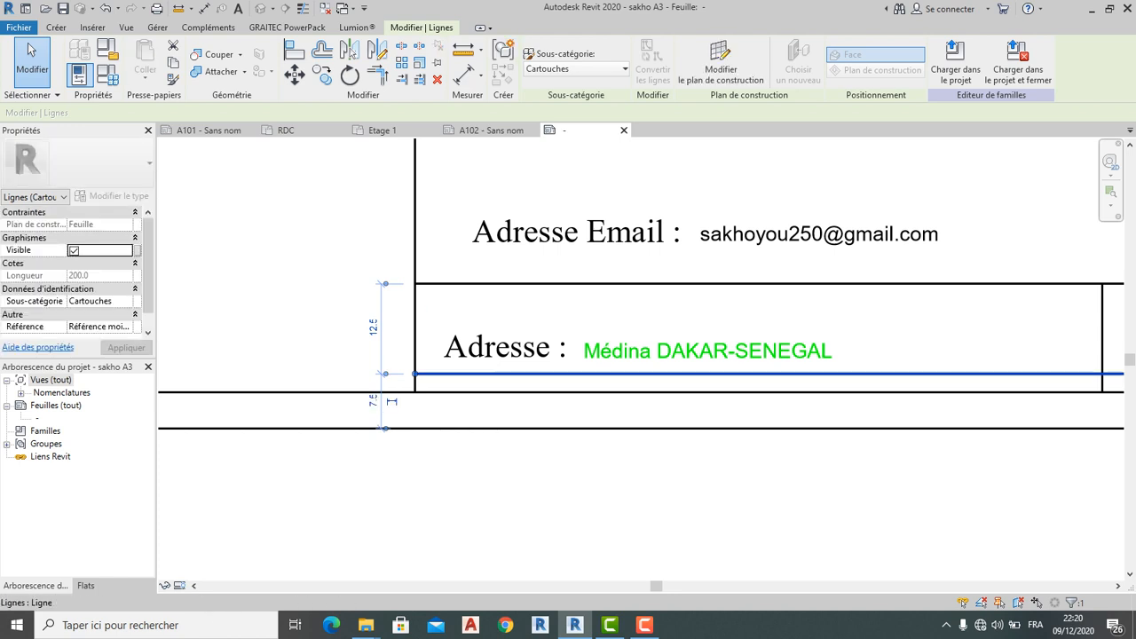
pyautogui.moveTo(454, 373); pyautogui.dragTo(454, 386)
pyautogui.click(471, 442)
pyautogui.scroll(-2, 473, 440)
pyautogui.scroll(1, 413, 365)
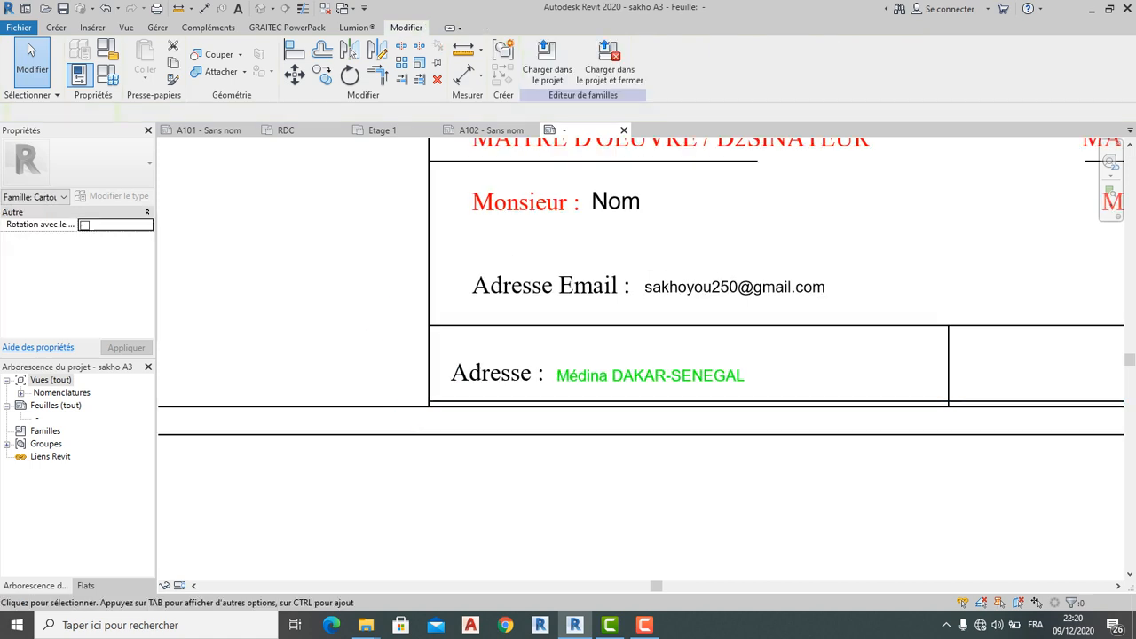
pyautogui.scroll(2, 419, 385)
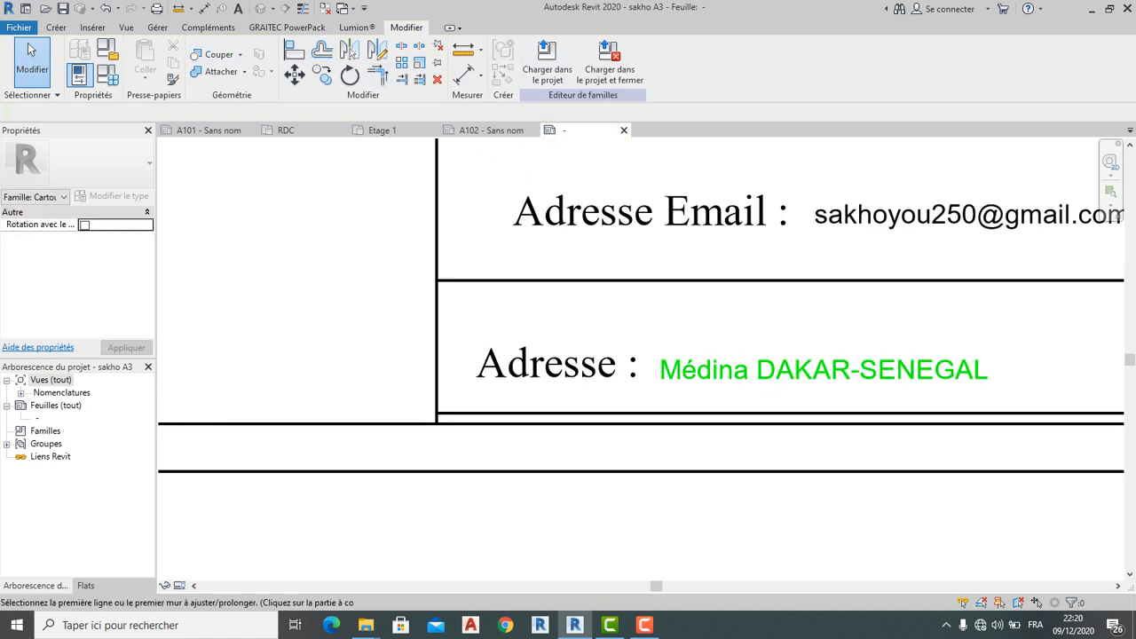
pyautogui.scroll(-3, 424, 393)
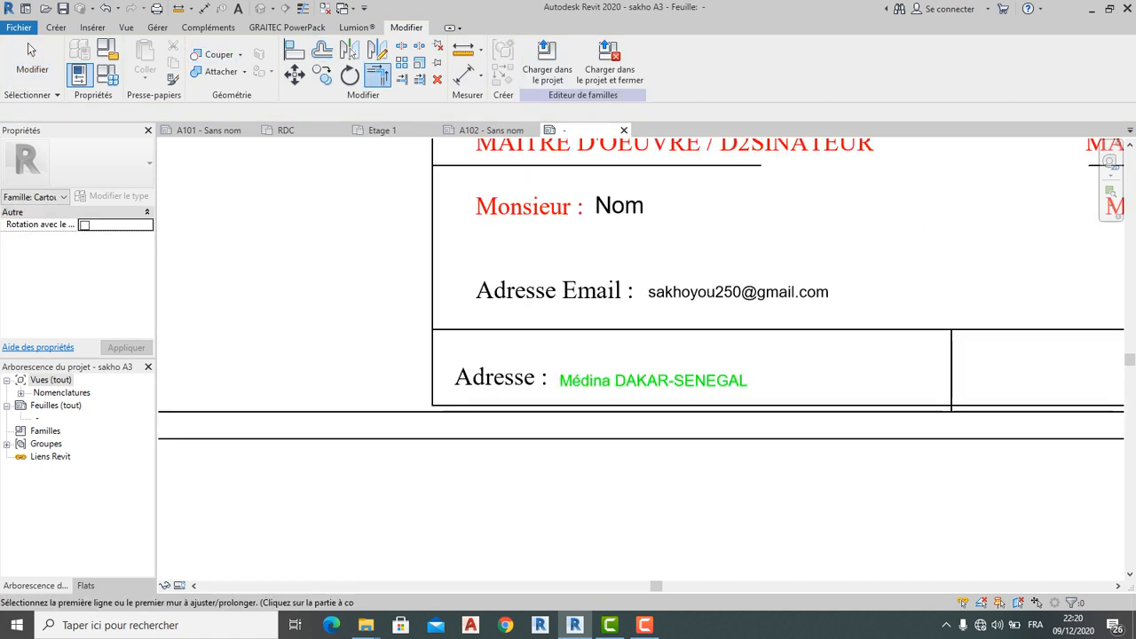
# Trim the vertical divider to the horizontal line with Ajuster/Prolonger un élément
pyautogui.moveTo(754, 404); pyautogui.dragTo(609, 404, button='middle')
pyautogui.scroll(1, 698, 407)
pyautogui.scroll(2, 698, 408)
pyautogui.moveTo(698, 408); pyautogui.dragTo(431, 402, button='middle')
pyautogui.click(402, 79)
pyautogui.click(424, 398)
pyautogui.click(411, 360)
pyautogui.scroll(-6, 414, 360)
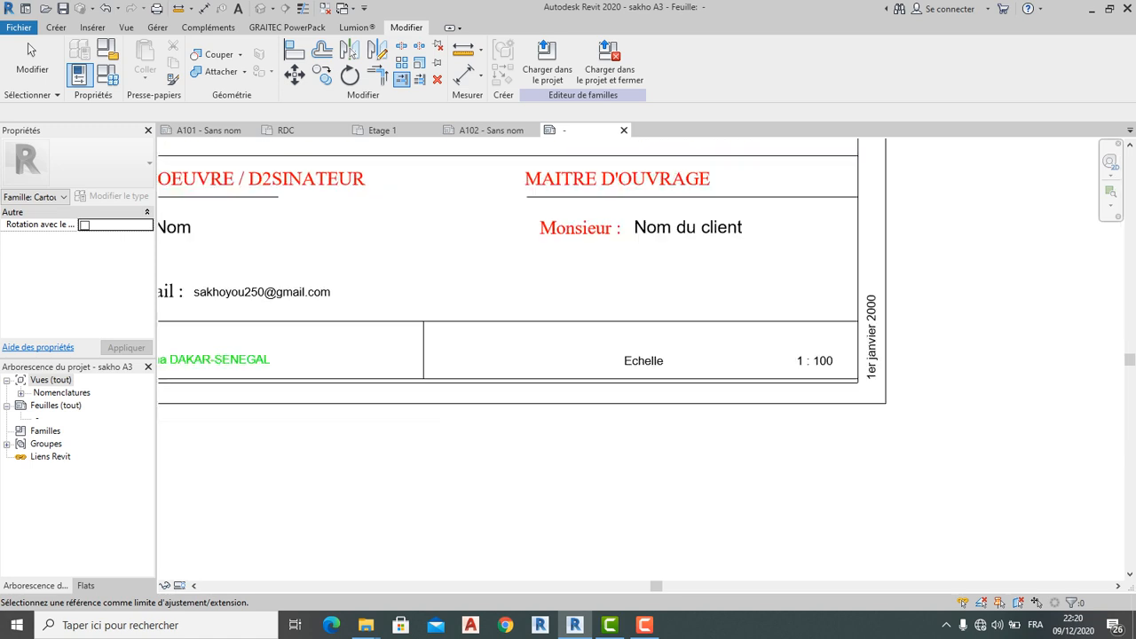
pyautogui.scroll(1, 788, 328)
pyautogui.scroll(-3, 650, 340)
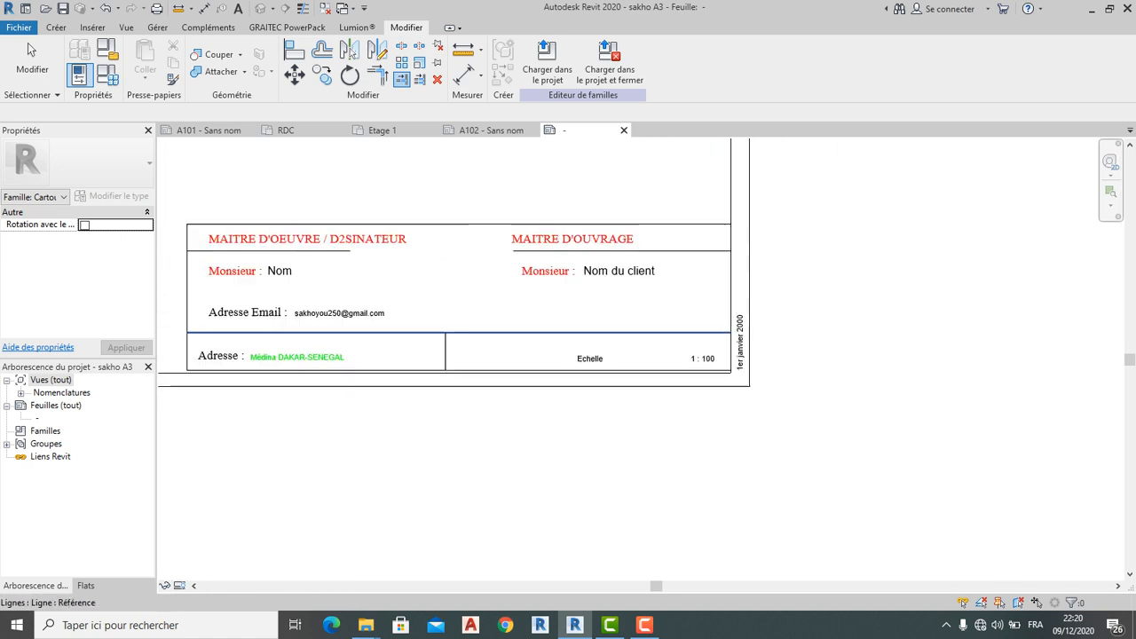
pyautogui.press('l')
pyautogui.press('i')
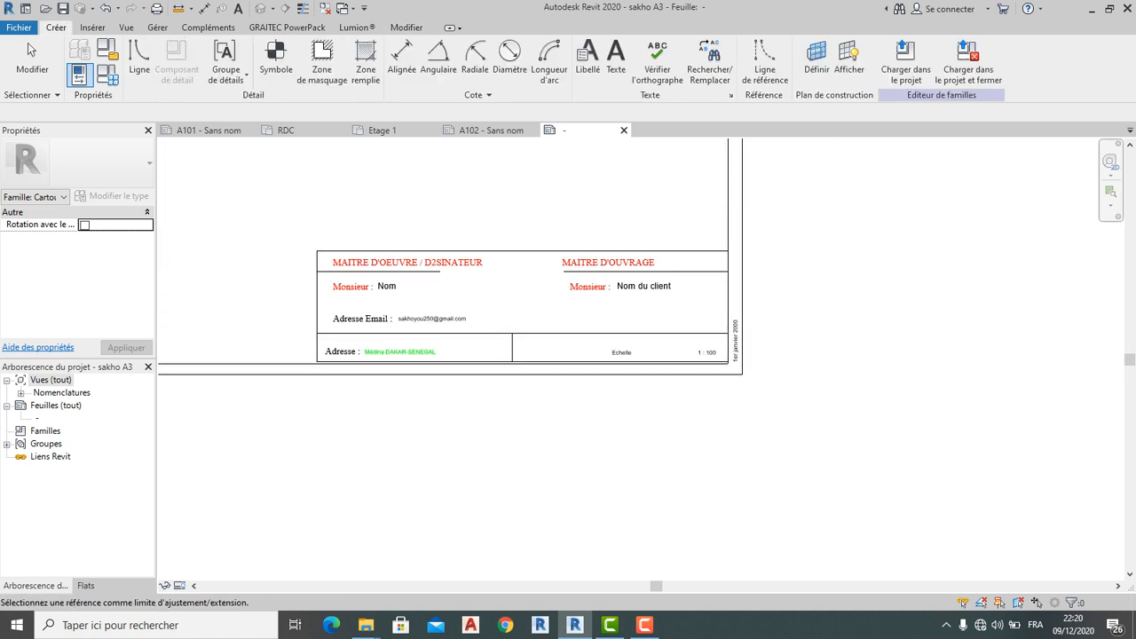
# Draw a vertical line down the title block's right side, continuing left along the bottom
pyautogui.scroll(2, 716, 244)
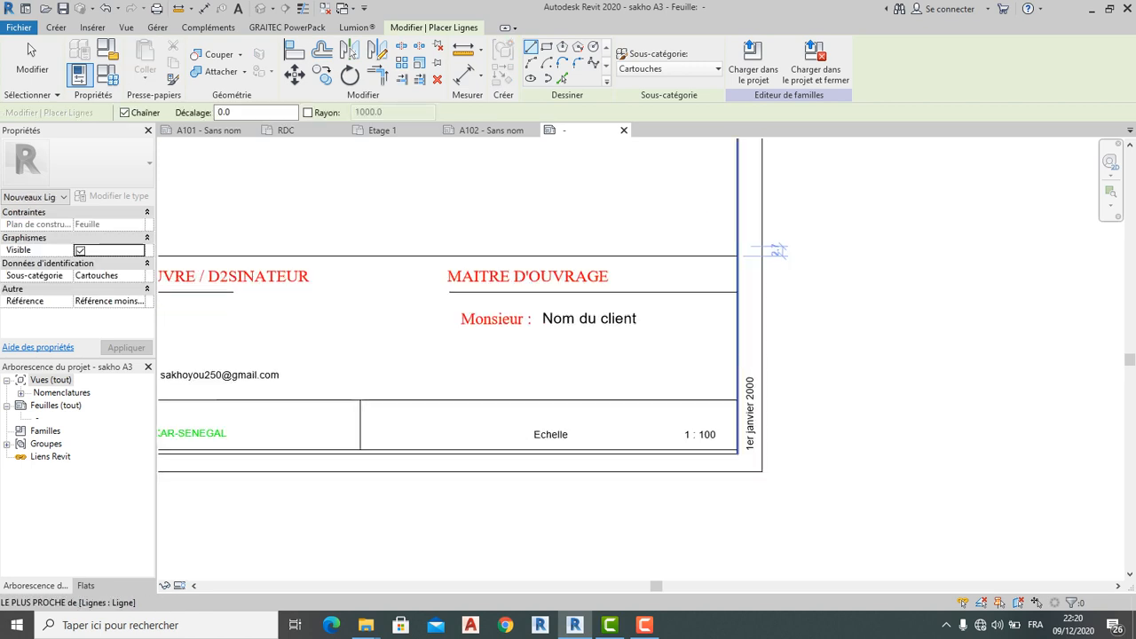
pyautogui.click(726, 247)
pyautogui.click(726, 469)
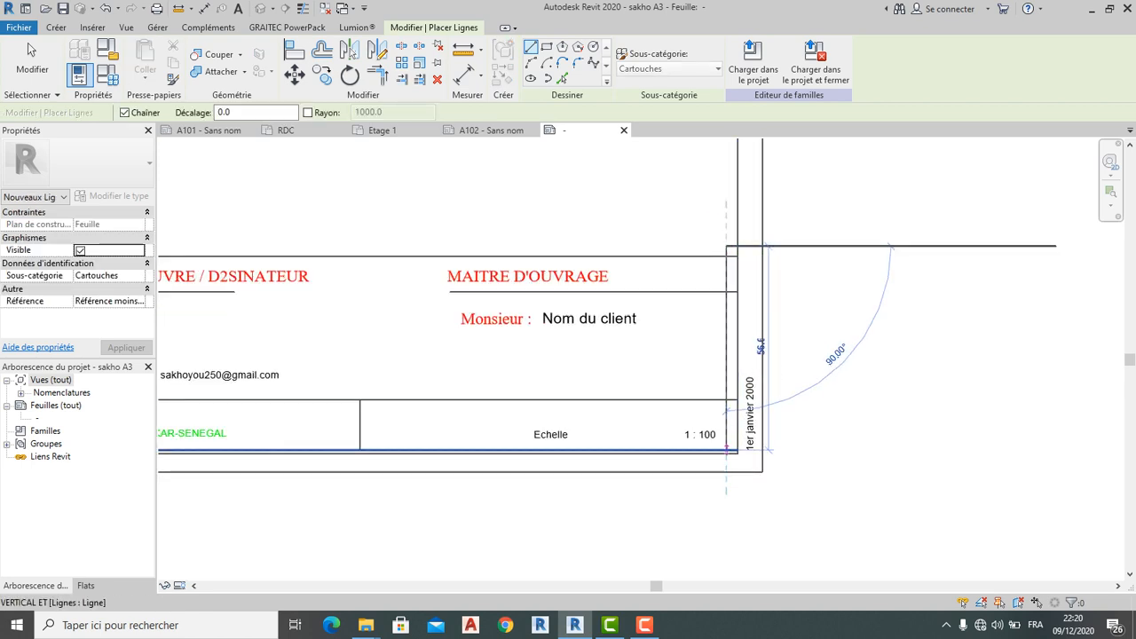
pyautogui.click(359, 469)
pyautogui.press('Escape')
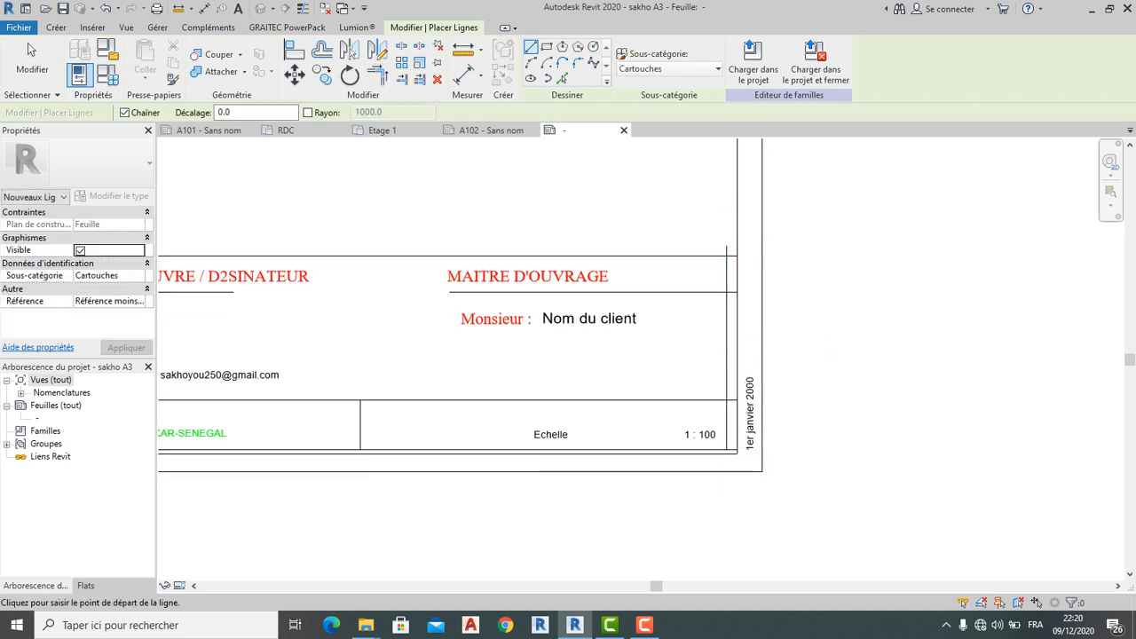
# Trim the top line and new vertical line to a clean corner with TR
pyautogui.press('t')
pyautogui.press('r')
pyautogui.click(621, 257)
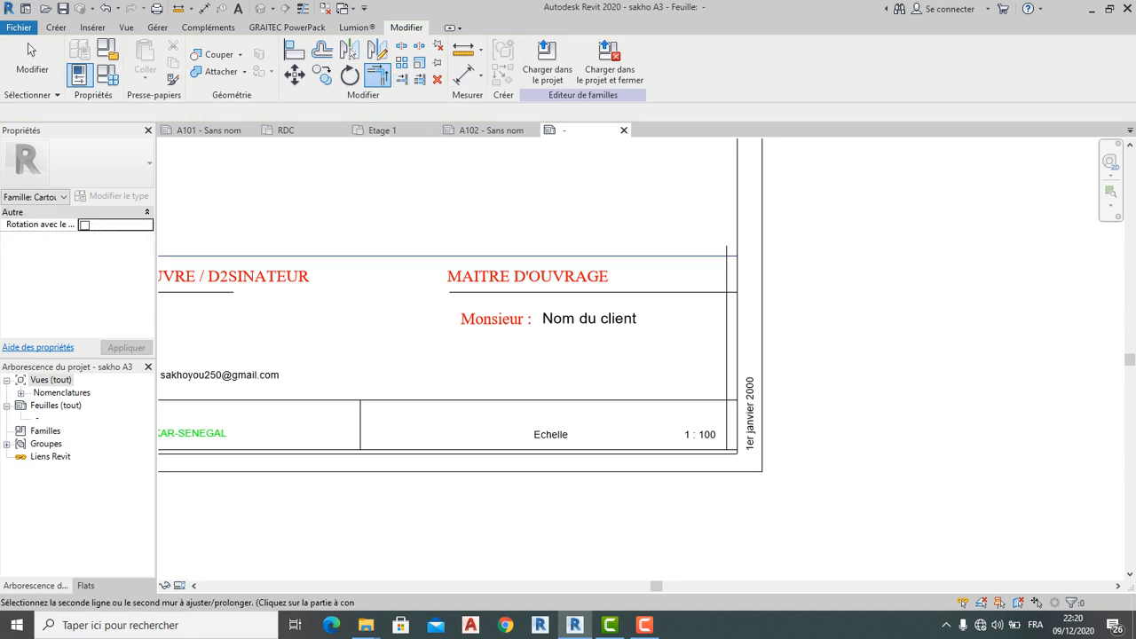
pyautogui.click(726, 355)
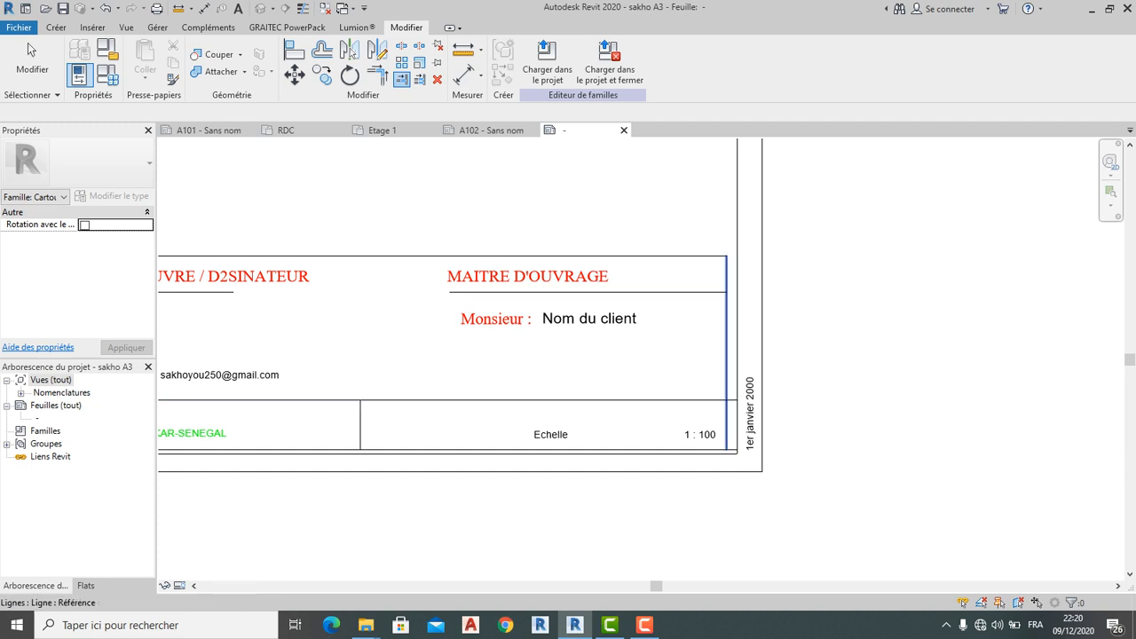
pyautogui.scroll(3, 717, 456)
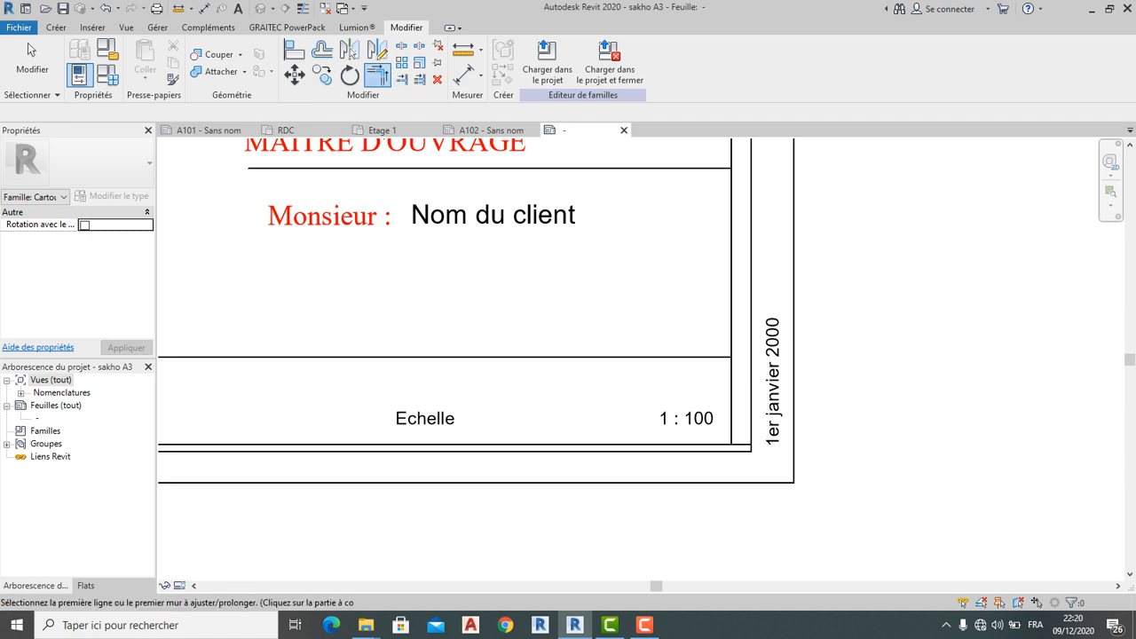
pyautogui.scroll(-5, 717, 360)
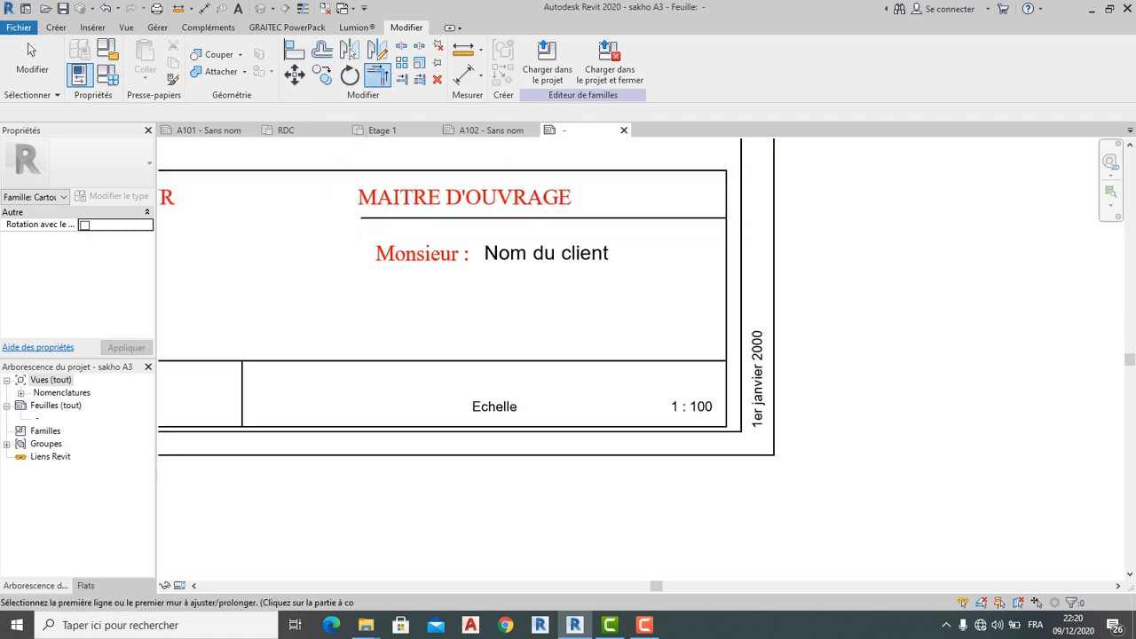
pyautogui.scroll(5, 576, 413)
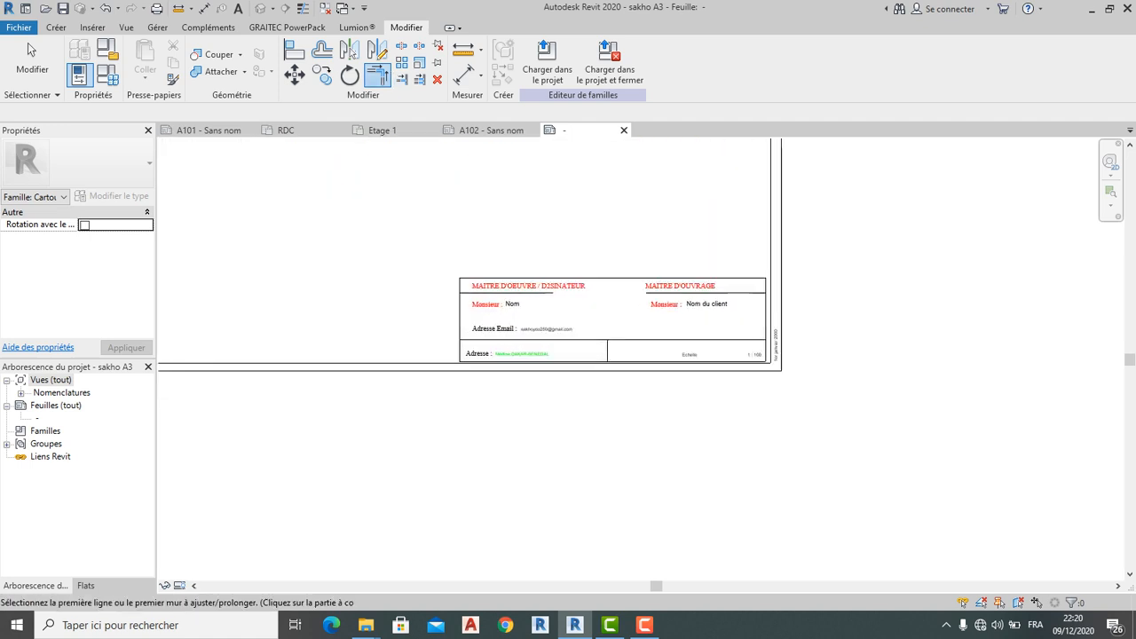
pyautogui.moveTo(575, 400); pyautogui.dragTo(581, 436, button='middle')
pyautogui.scroll(-2, 581, 424)
pyautogui.scroll(-3, 577, 419)
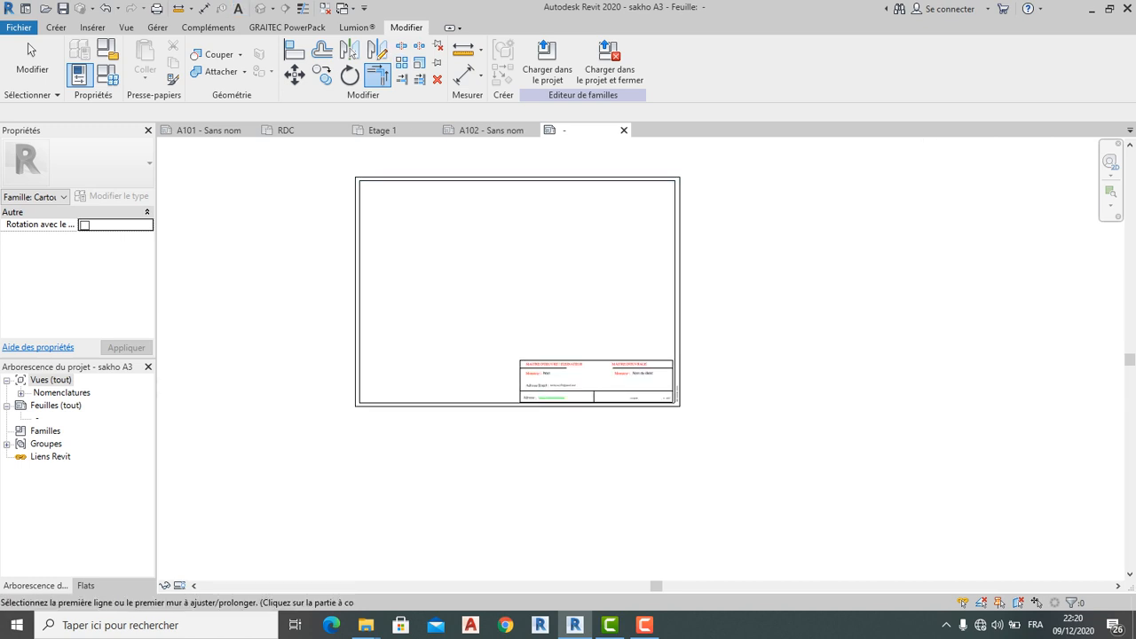
# Import the Desktop image IMG-20200907-WA0012.jpg, browsing the folder in thumbnail view
pyautogui.click(92, 28)
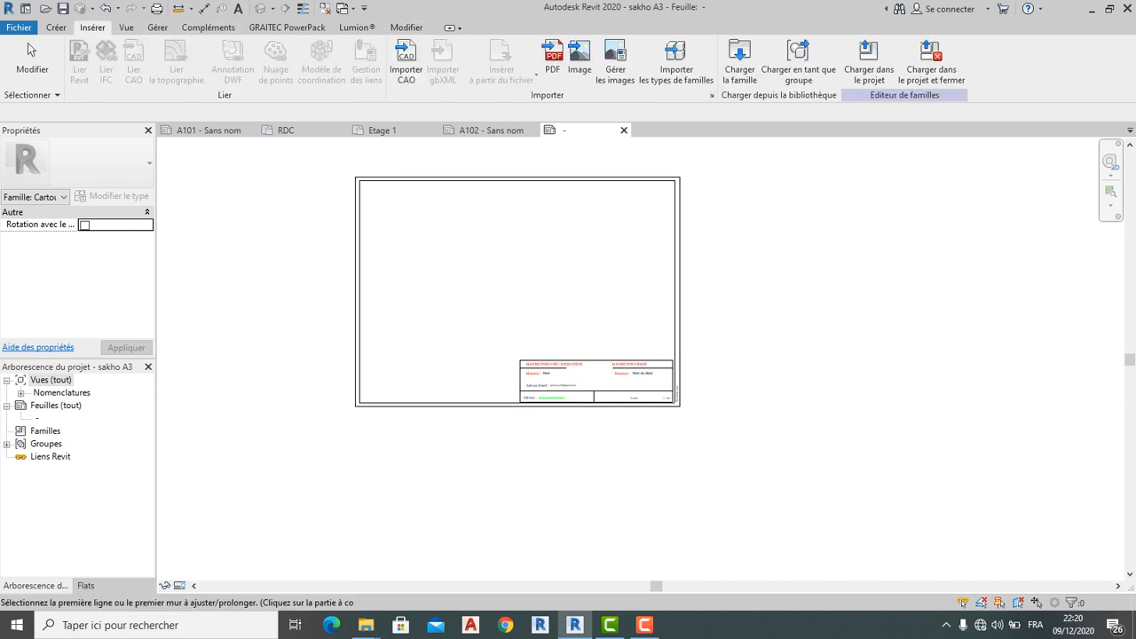
pyautogui.click(580, 55)
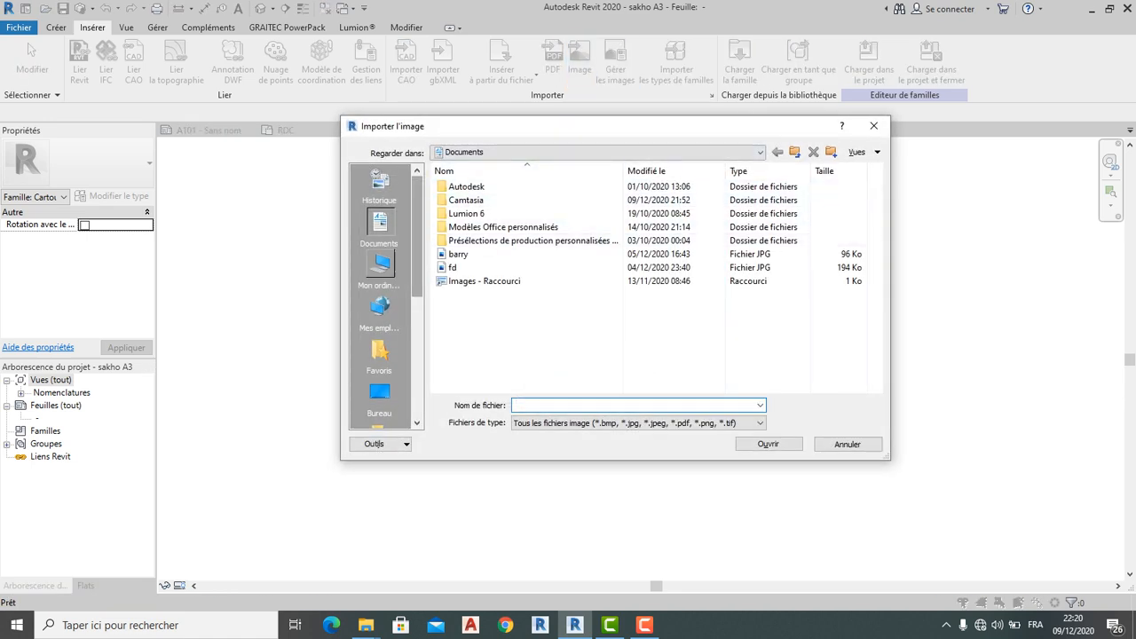
pyautogui.click(378, 393)
pyautogui.scroll(-3, 533, 260)
pyautogui.scroll(-2, 532, 259)
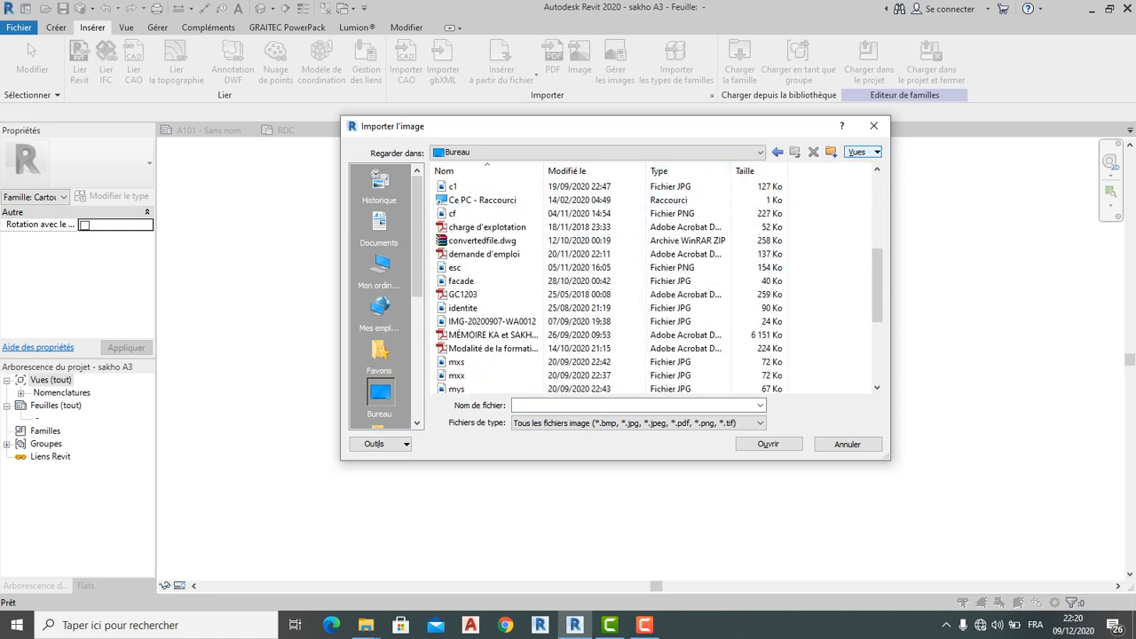
pyautogui.click(861, 152)
pyautogui.click(901, 200)
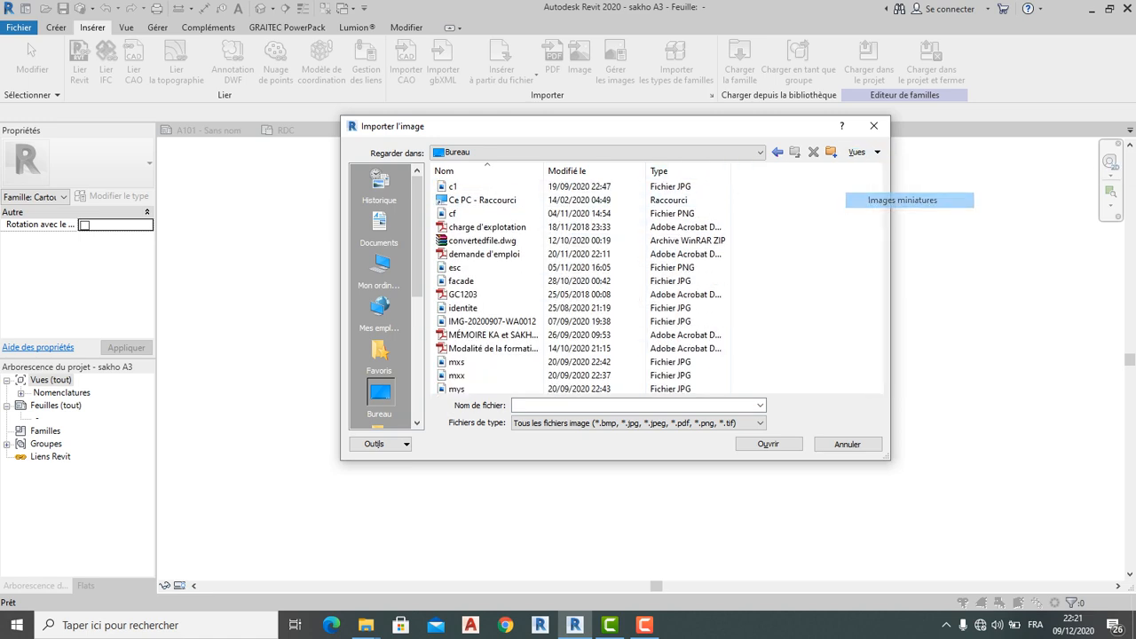
pyautogui.scroll(-3, 664, 280)
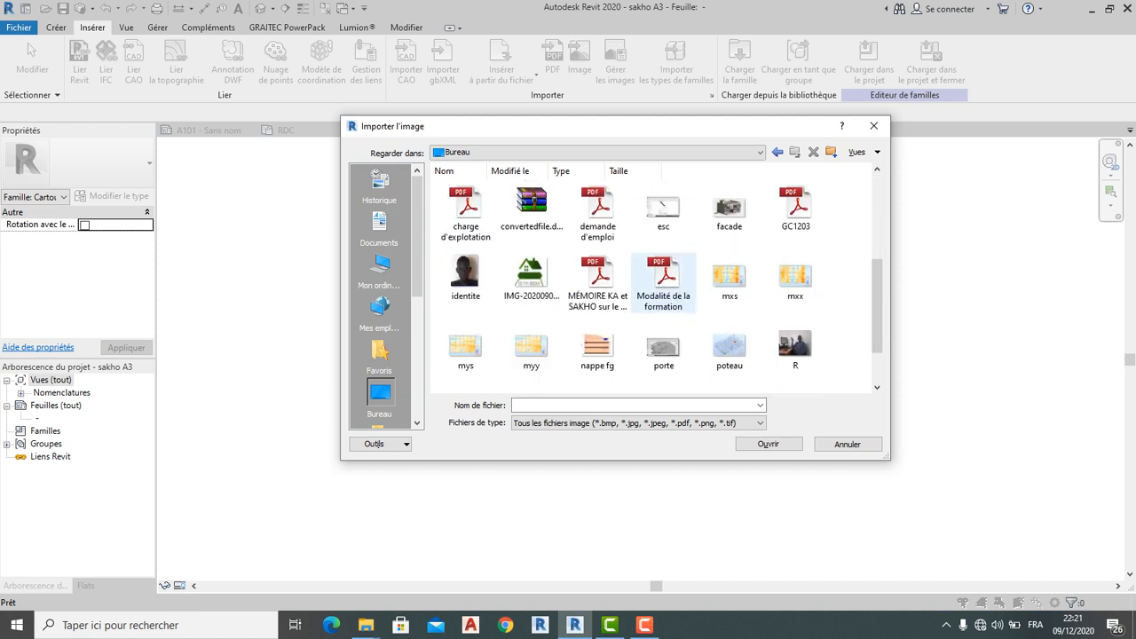
pyautogui.click(531, 208)
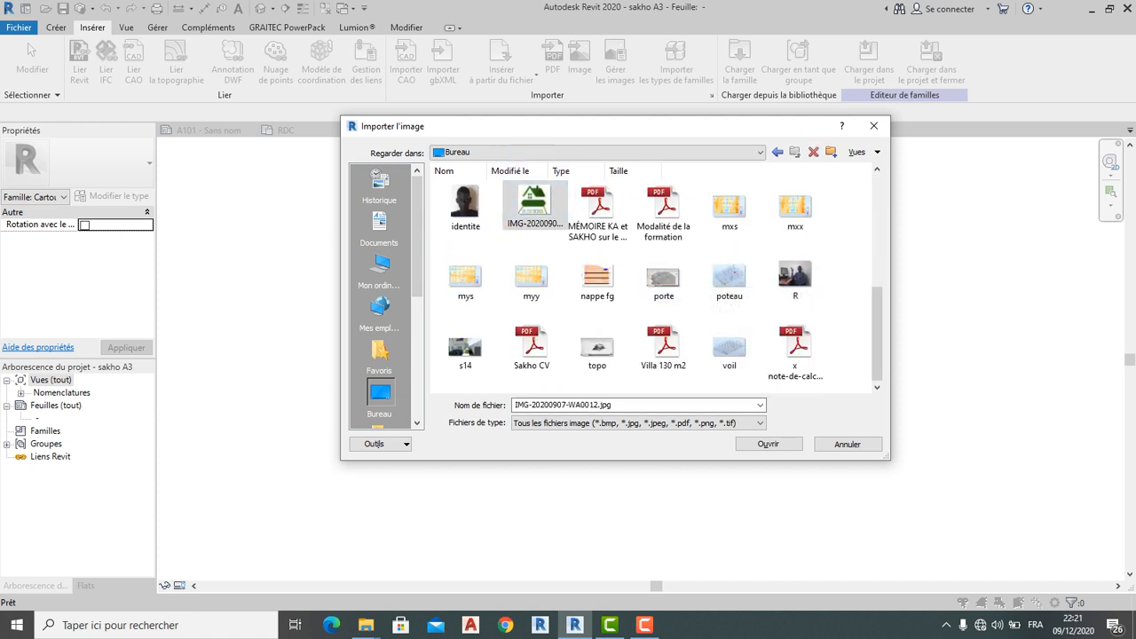
pyautogui.click(768, 443)
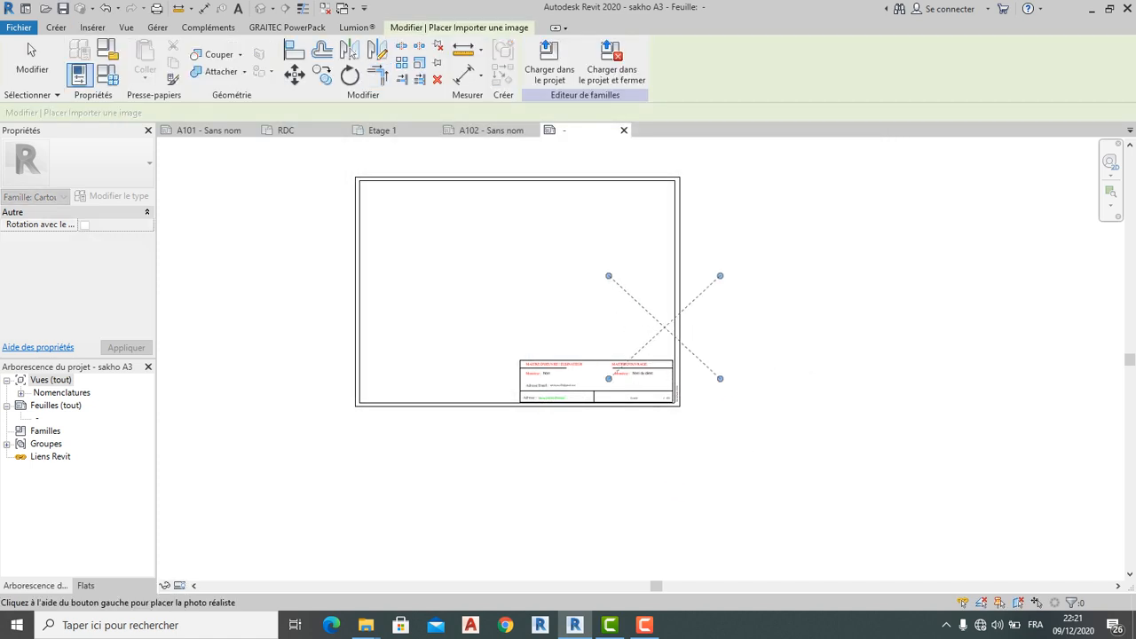
# Place the logo image, slightly reduced, in the title block's top-right corner
pyautogui.click(625, 229)
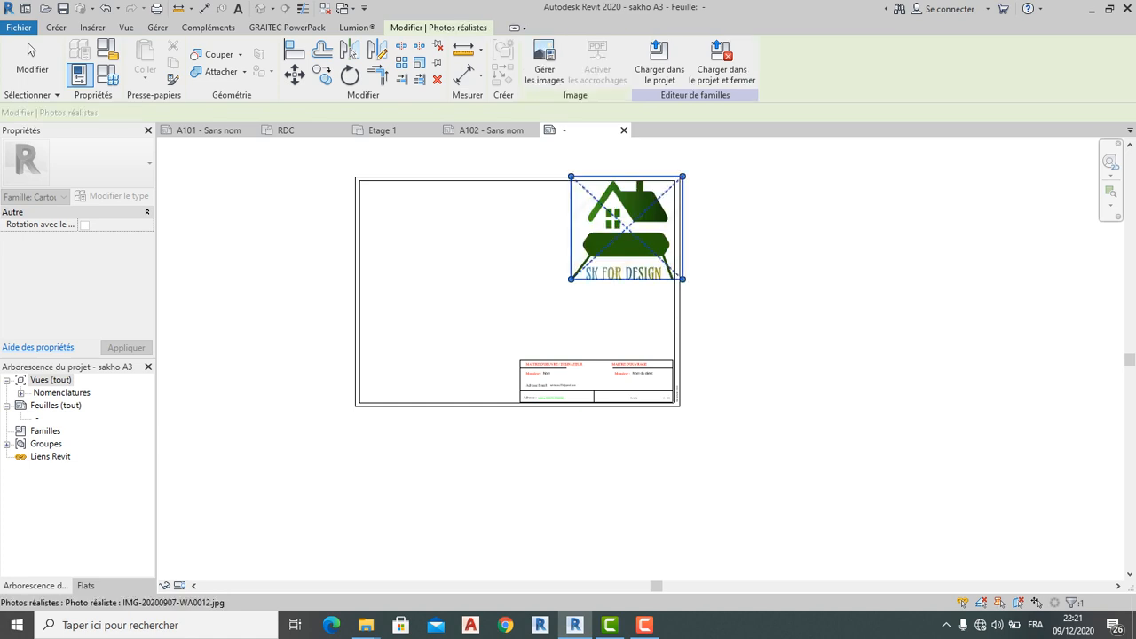
pyautogui.scroll(2, 588, 195)
pyautogui.moveTo(586, 190); pyautogui.dragTo(634, 234)
pyautogui.moveTo(676, 276); pyautogui.dragTo(641, 229)
pyautogui.moveTo(598, 187); pyautogui.dragTo(682, 208)
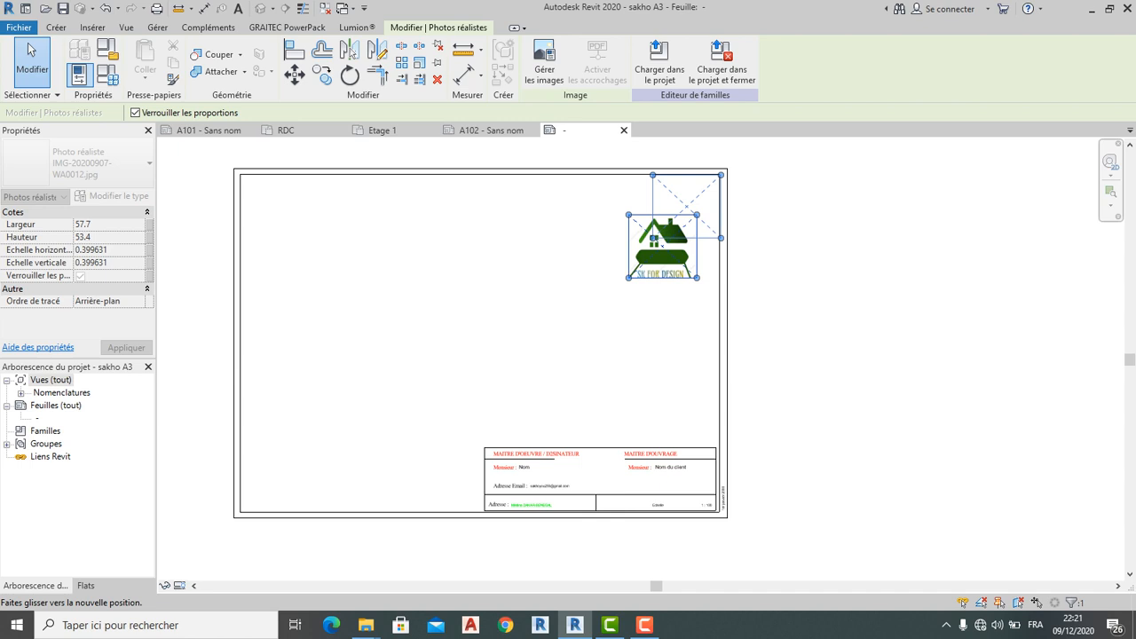
pyautogui.moveTo(686, 206); pyautogui.dragTo(687, 206)
pyautogui.click(628, 255)
# Shrink the logo by its corner grips until it fits the frame at 33.5 × 31.0
pyautogui.click(668, 228)
pyautogui.scroll(4, 668, 228)
pyautogui.scroll(1, 662, 229)
pyautogui.moveTo(636, 249); pyautogui.dragTo(665, 221)
pyautogui.moveTo(665, 221); pyautogui.dragTo(653, 328, button='middle')
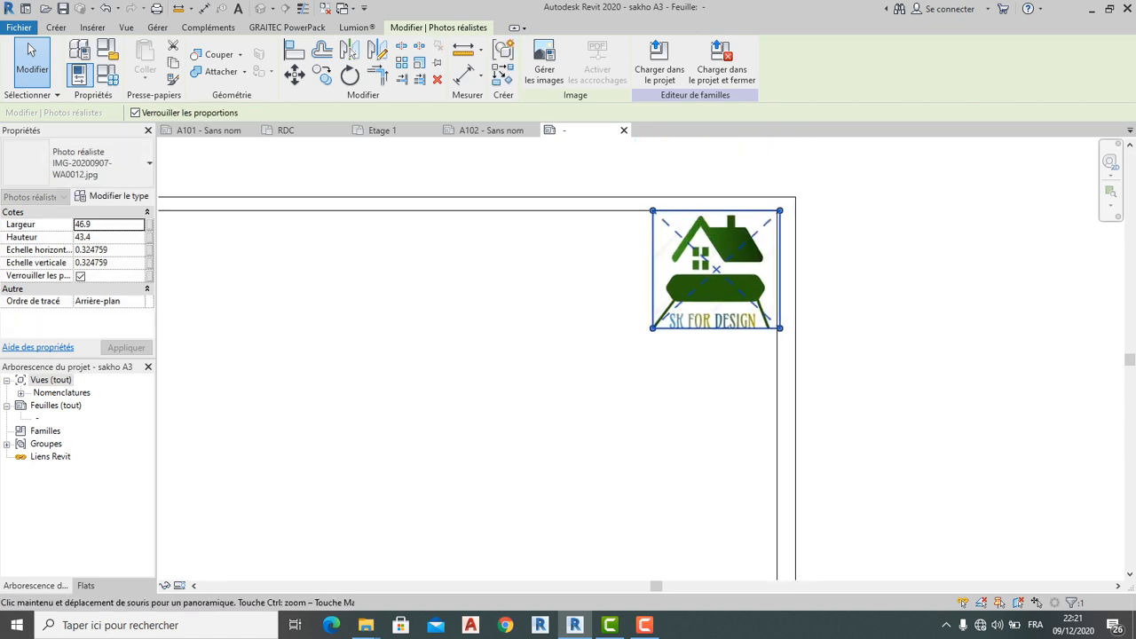
pyautogui.moveTo(653, 329); pyautogui.dragTo(686, 297)
pyautogui.scroll(1, 780, 280)
pyautogui.moveTo(781, 307); pyautogui.dragTo(777, 303)
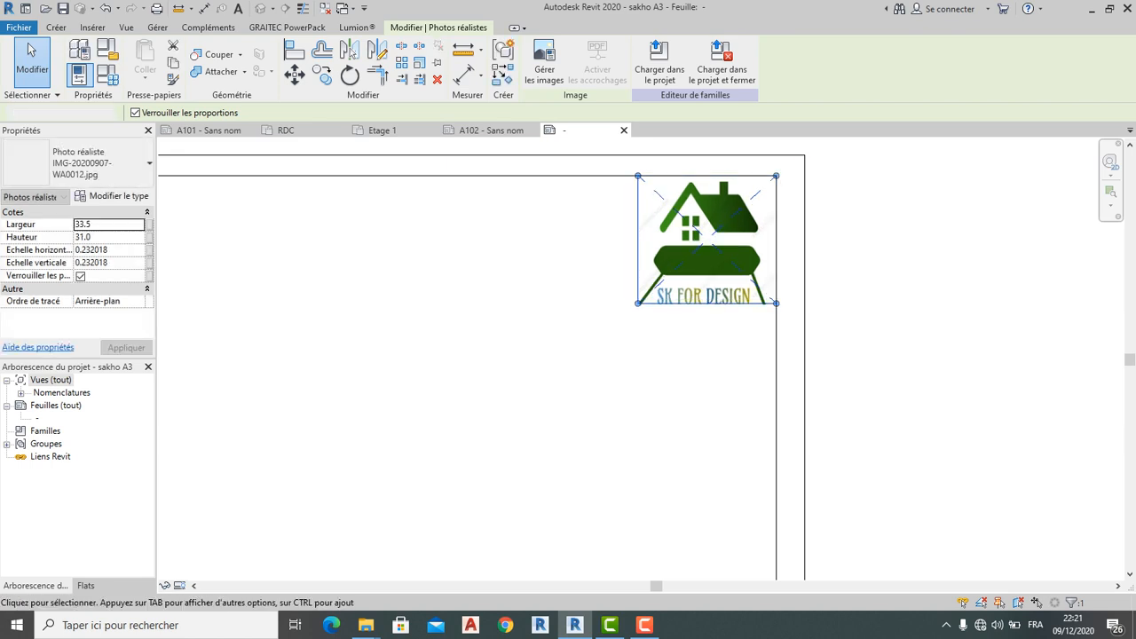
pyautogui.click(701, 342)
pyautogui.click(652, 304)
pyautogui.moveTo(638, 303); pyautogui.dragTo(671, 272)
pyautogui.click(677, 341)
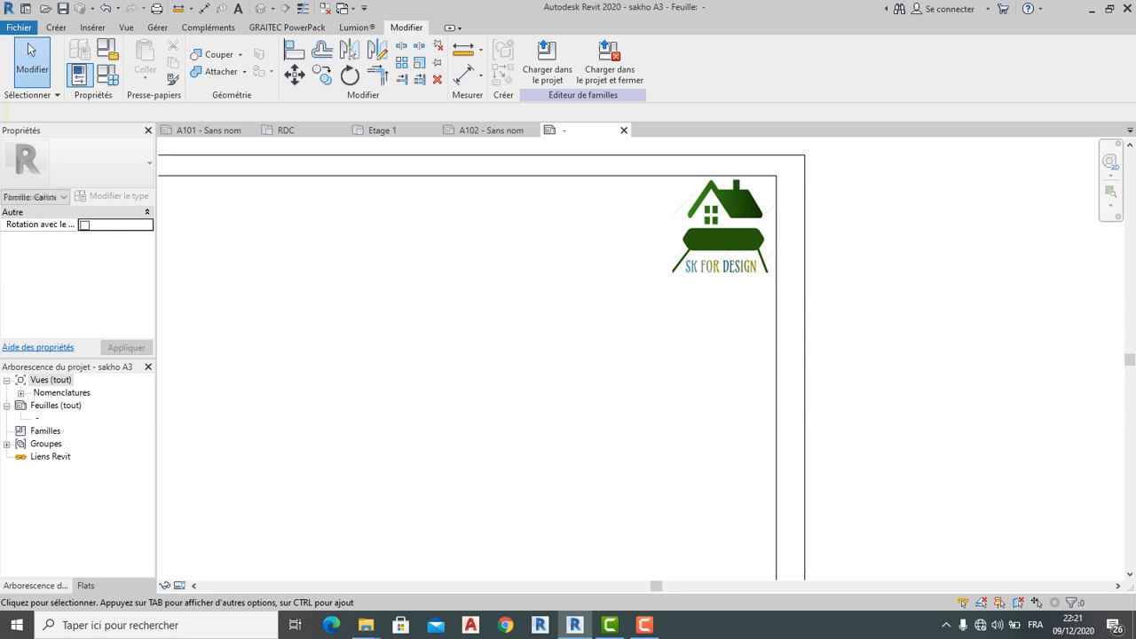
pyautogui.scroll(-5, 854, 248)
pyautogui.moveTo(923, 306); pyautogui.dragTo(852, 271, button='middle')
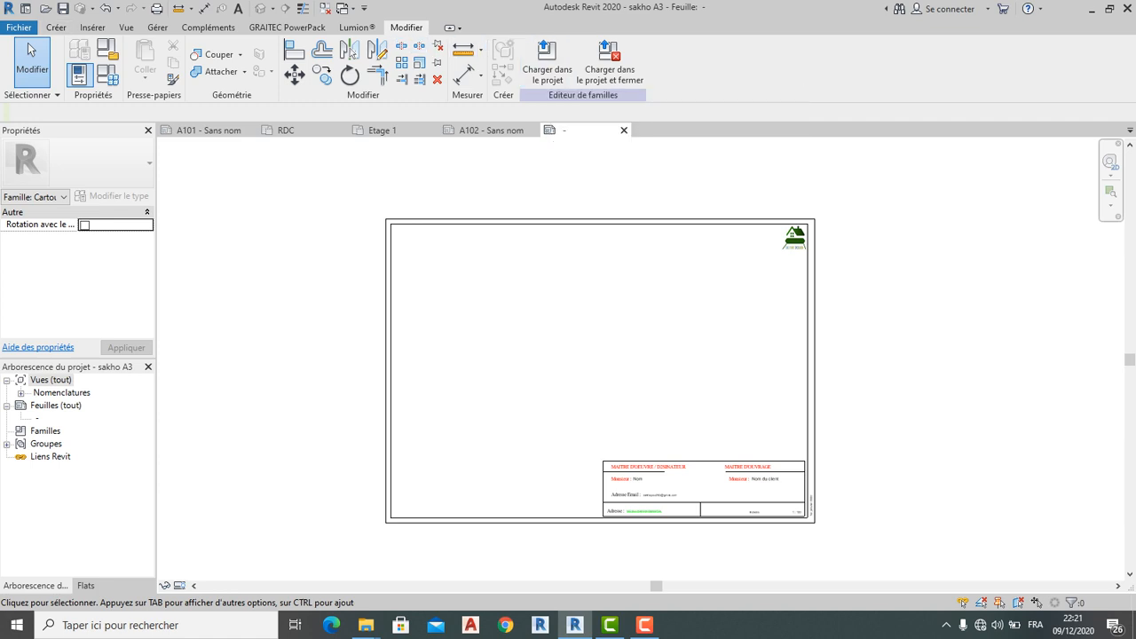
# Save the family, confirming the overwrite of sakho A3.rfa, and load it into the project
pyautogui.click(19, 28)
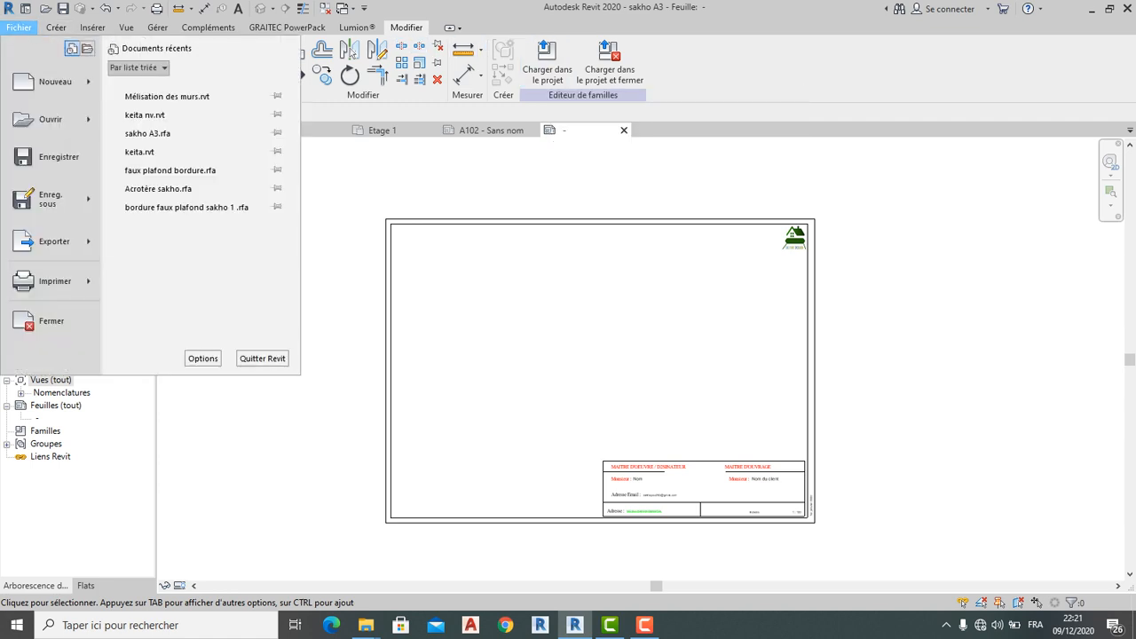
pyautogui.click(53, 156)
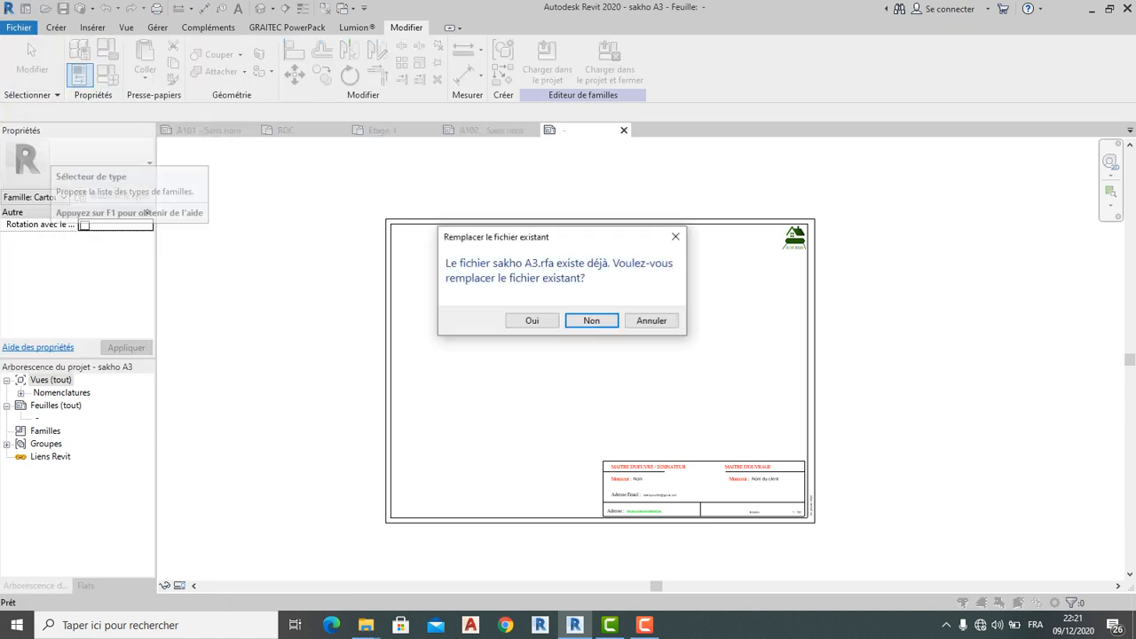
pyautogui.click(532, 320)
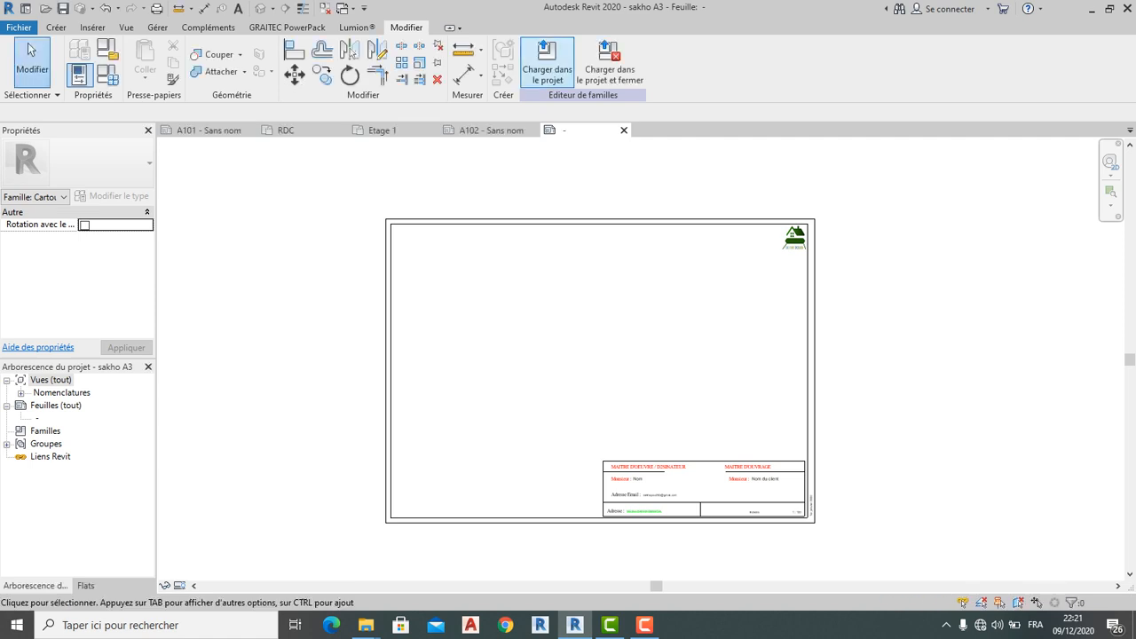
pyautogui.click(547, 62)
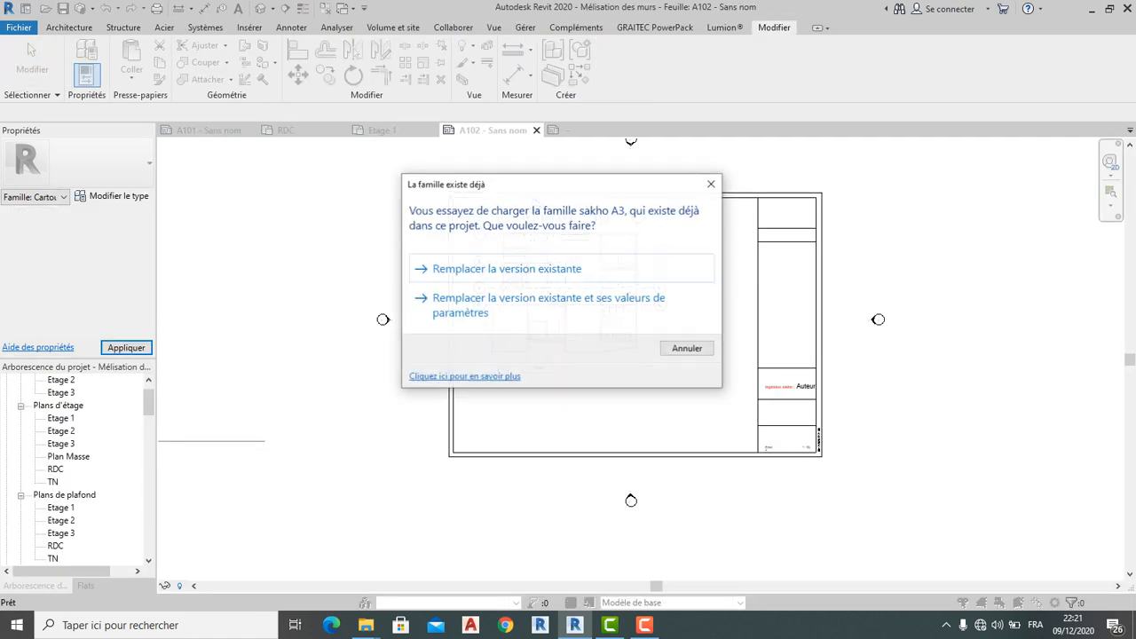
# Replace the existing sakho A3 family version and inspect the logo on sheet A102
pyautogui.click(550, 268)
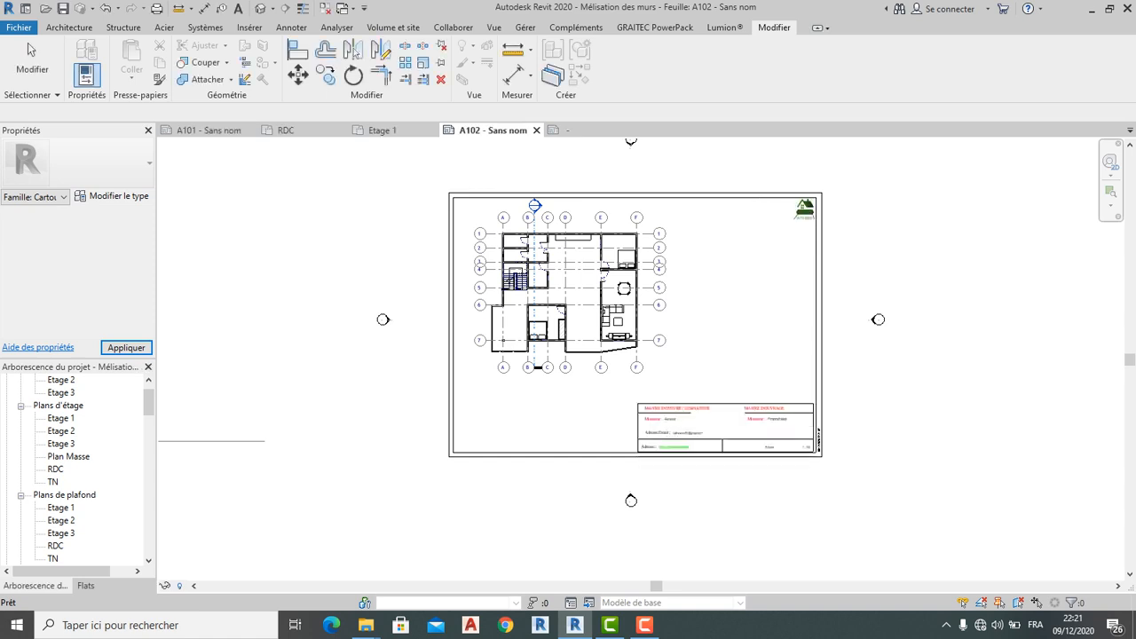
pyautogui.click(674, 382)
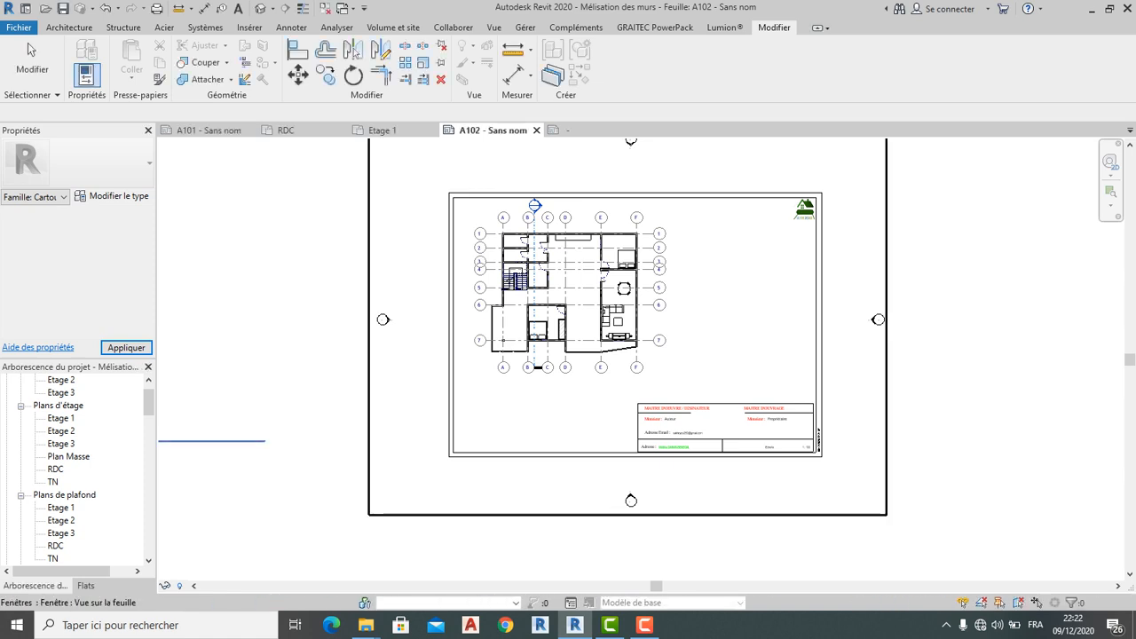
pyautogui.scroll(5, 743, 430)
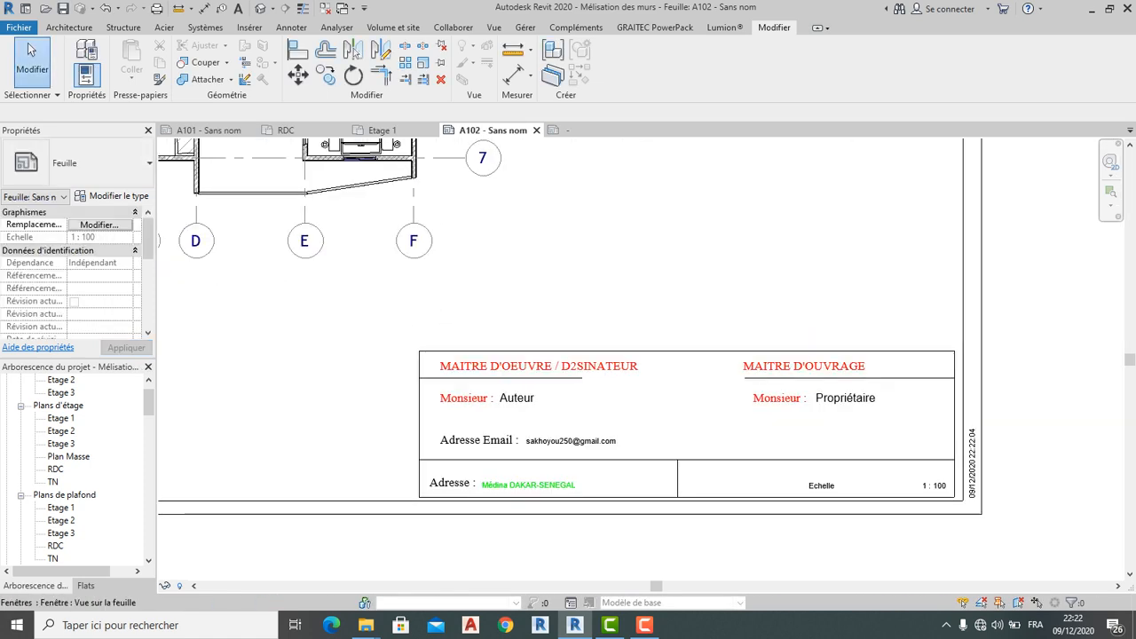
pyautogui.scroll(-3, 580, 386)
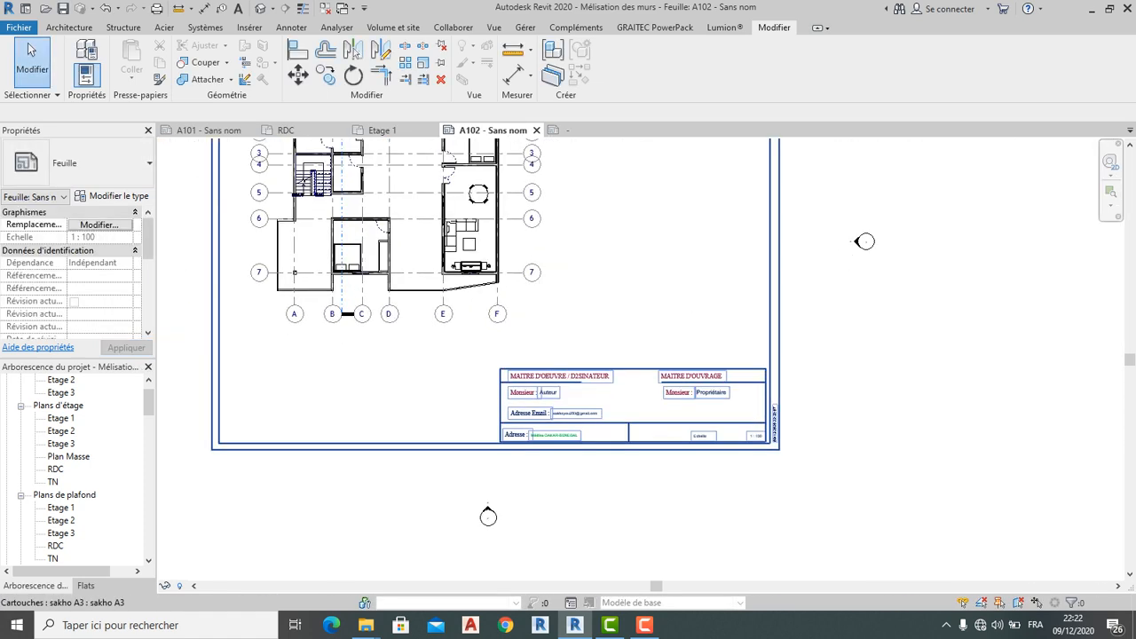
pyautogui.scroll(5, 704, 382)
pyautogui.scroll(-4, 662, 314)
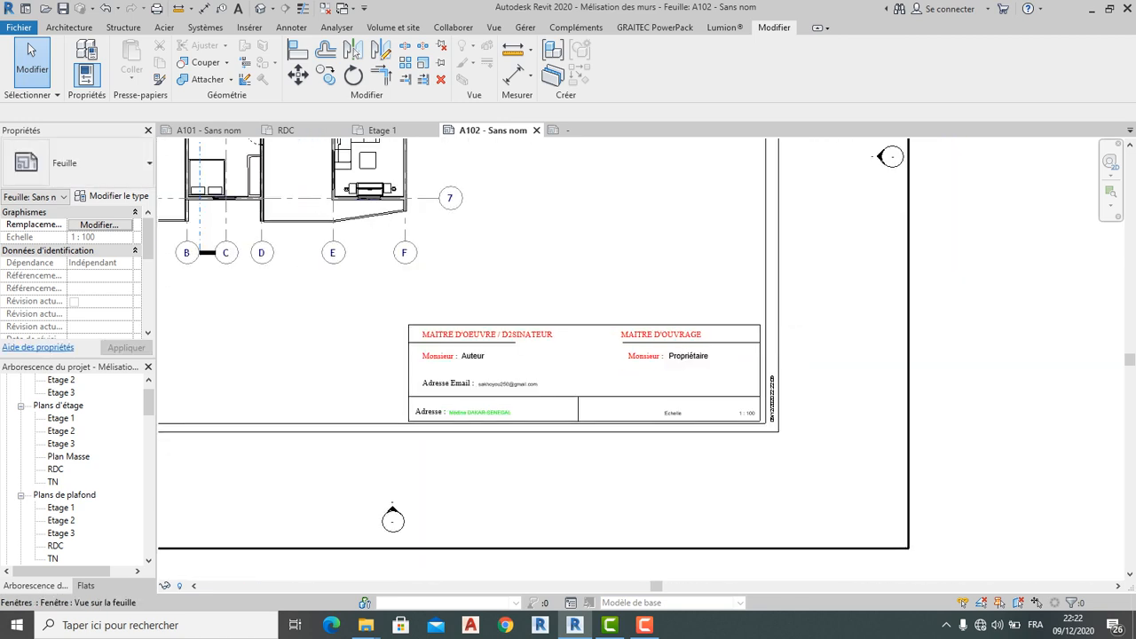
pyautogui.scroll(4, 657, 328)
pyautogui.scroll(-1, 657, 328)
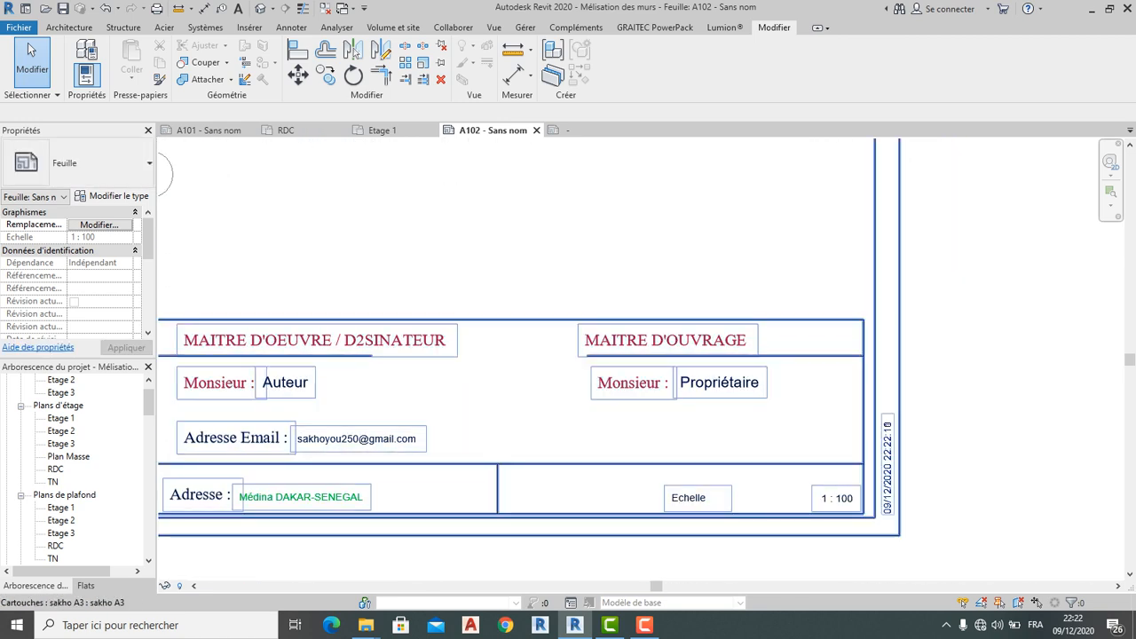
pyautogui.scroll(-2, 745, 325)
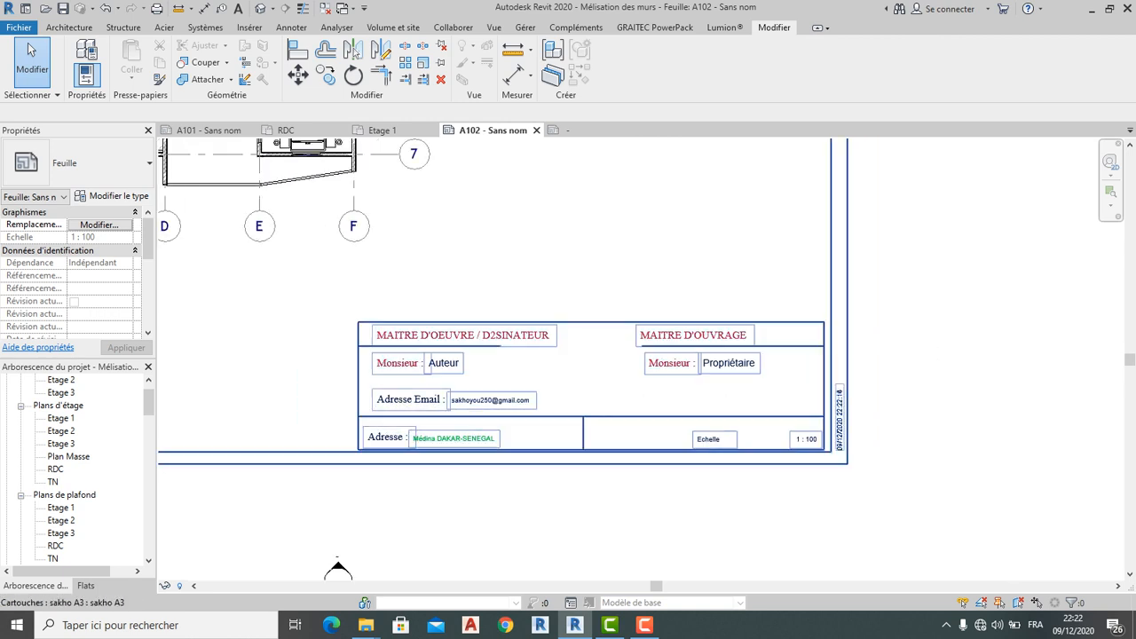
pyautogui.scroll(-1, 417, 355)
pyautogui.scroll(2, 417, 355)
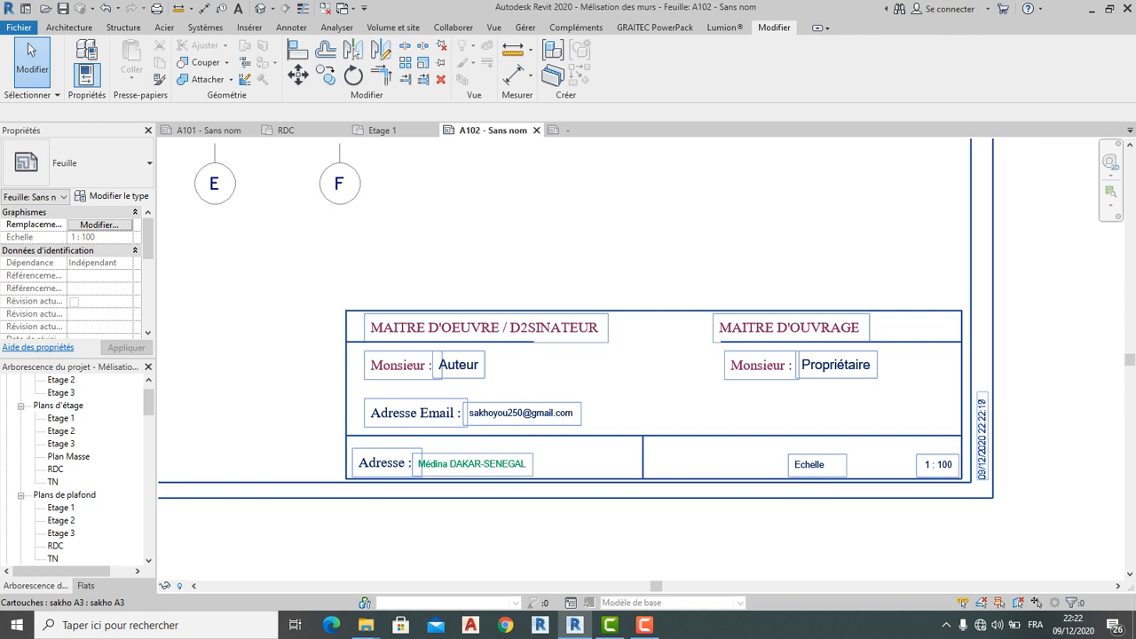
pyautogui.scroll(-2, 348, 297)
pyautogui.scroll(-2, 332, 377)
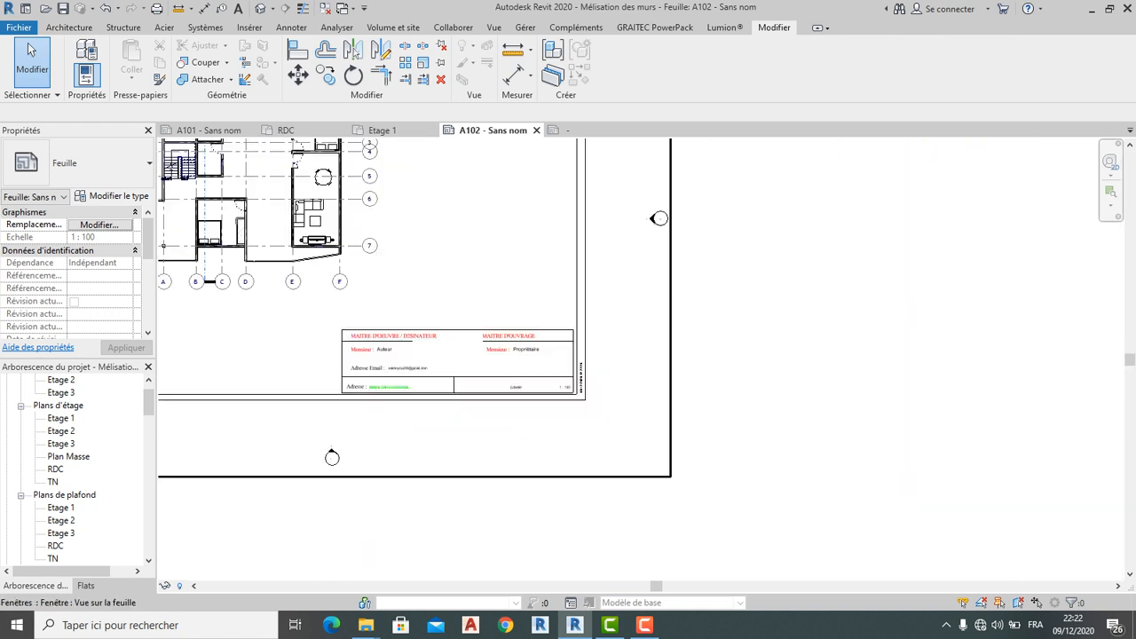
pyautogui.scroll(-3, 789, 297)
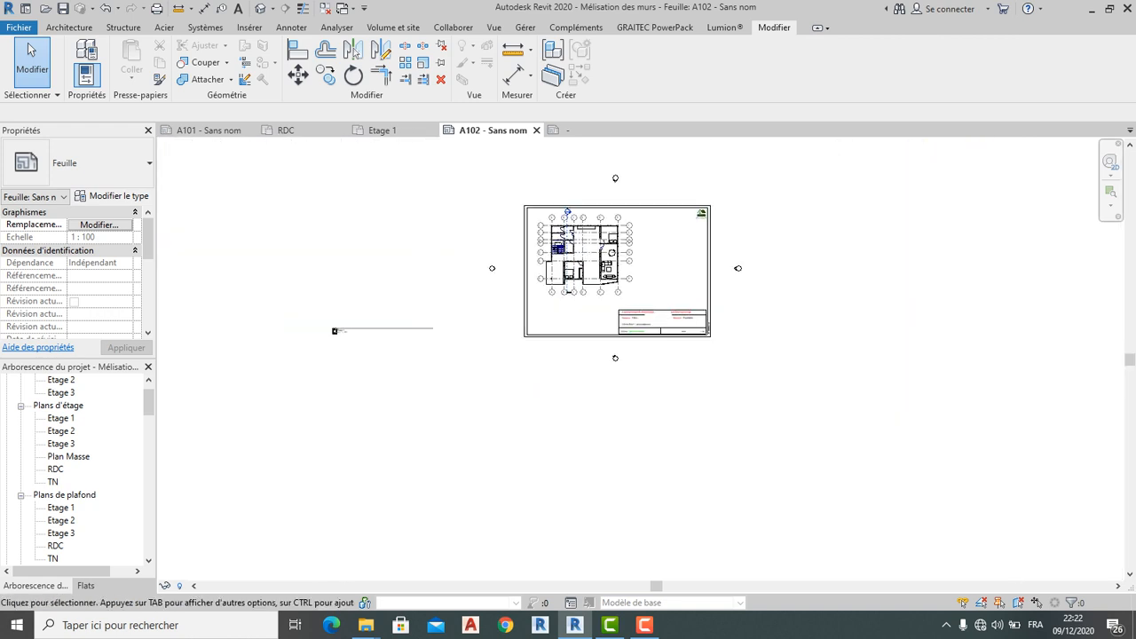
pyautogui.scroll(-3, 71, 275)
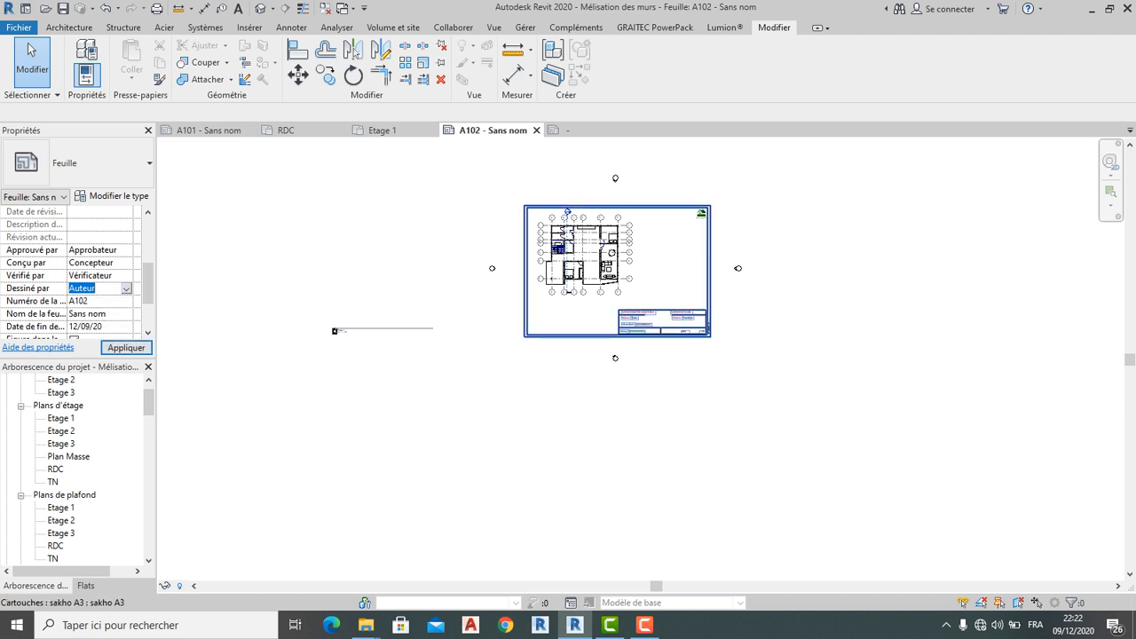
# Replace the Auteur label in the A102 title block with the designer's name
pyautogui.scroll(8, 646, 320)
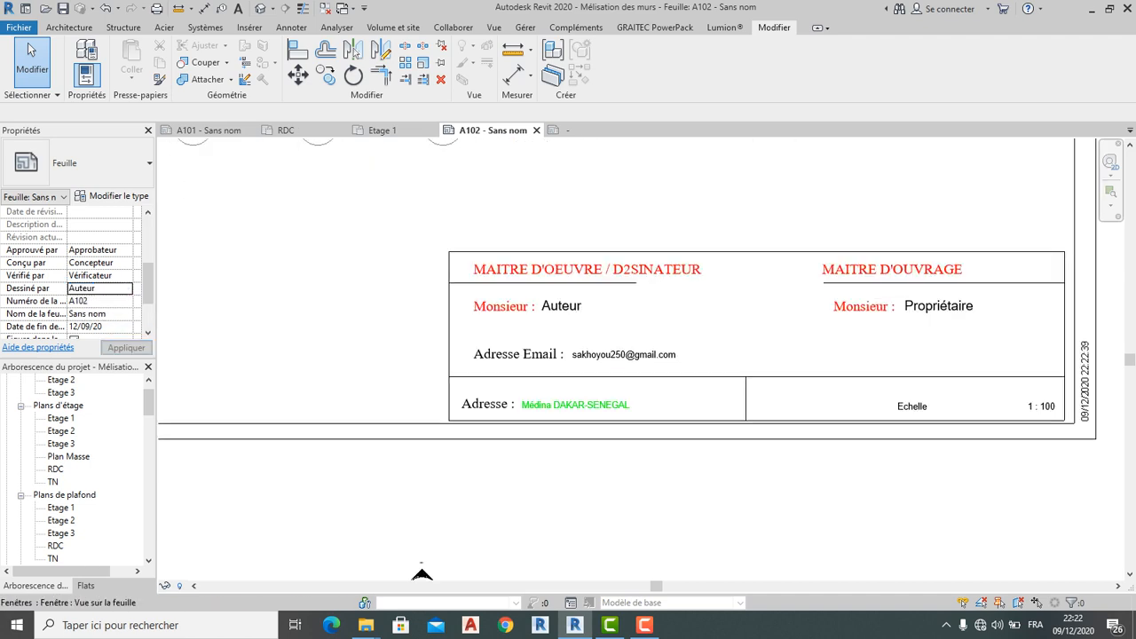
pyautogui.doubleClick(561, 306)
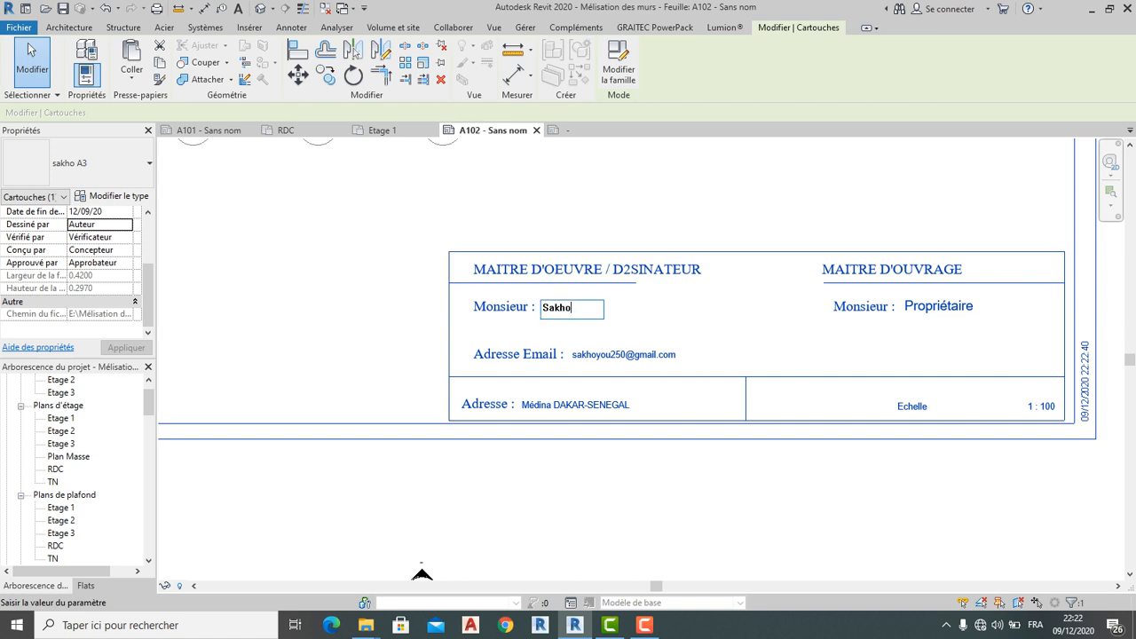
pyautogui.click(421, 571)
pyautogui.scroll(-2, 371, 438)
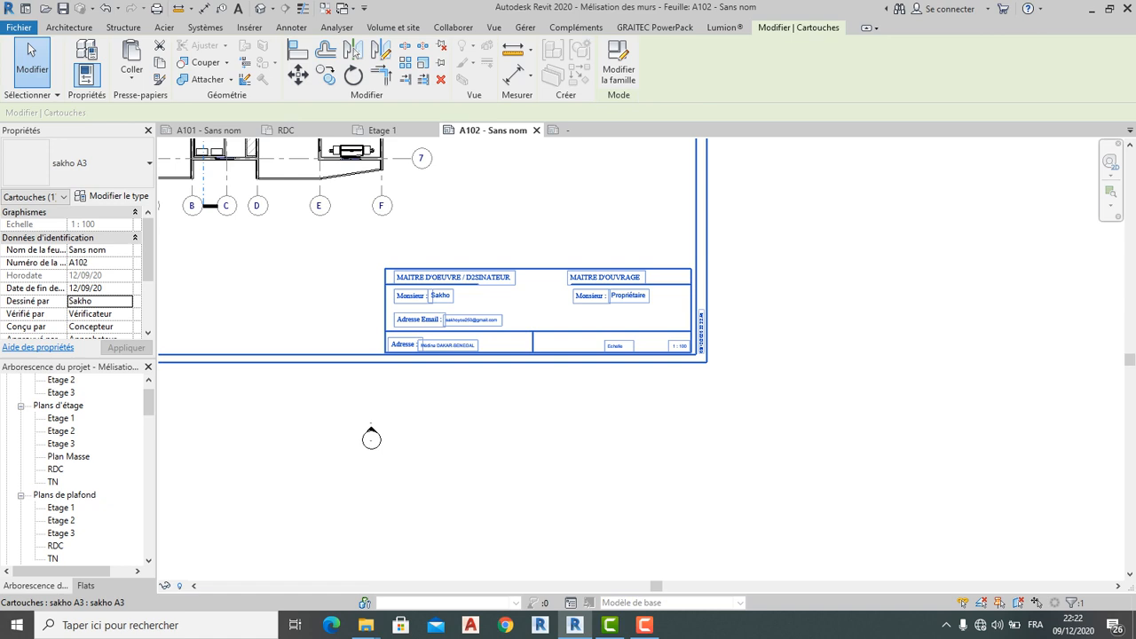
pyautogui.scroll(-4, 785, 535)
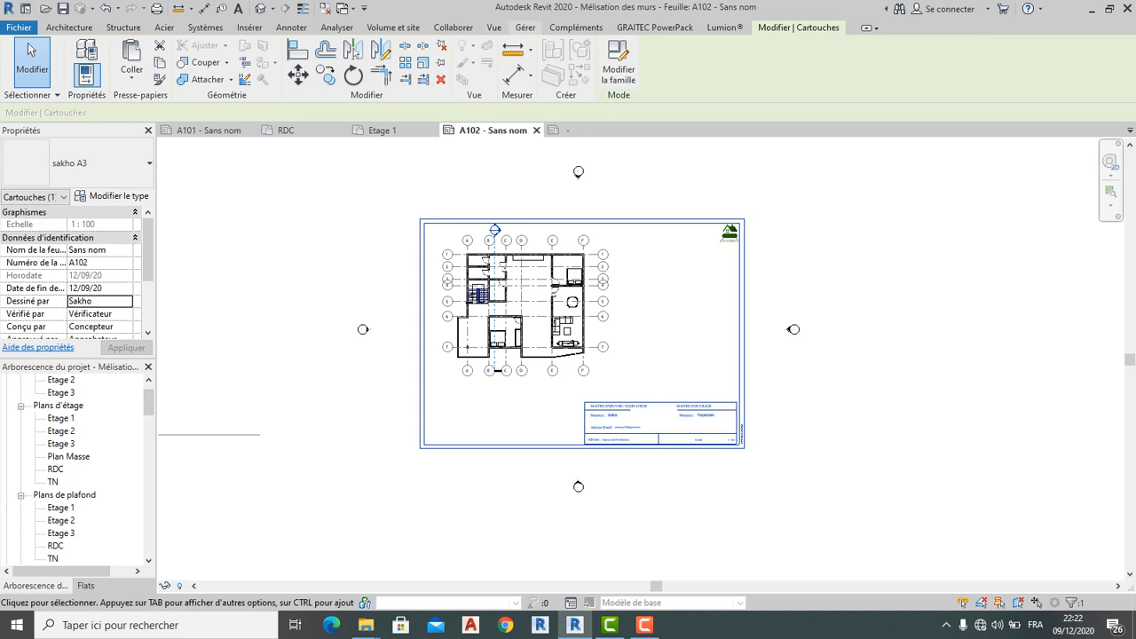
pyautogui.click(525, 27)
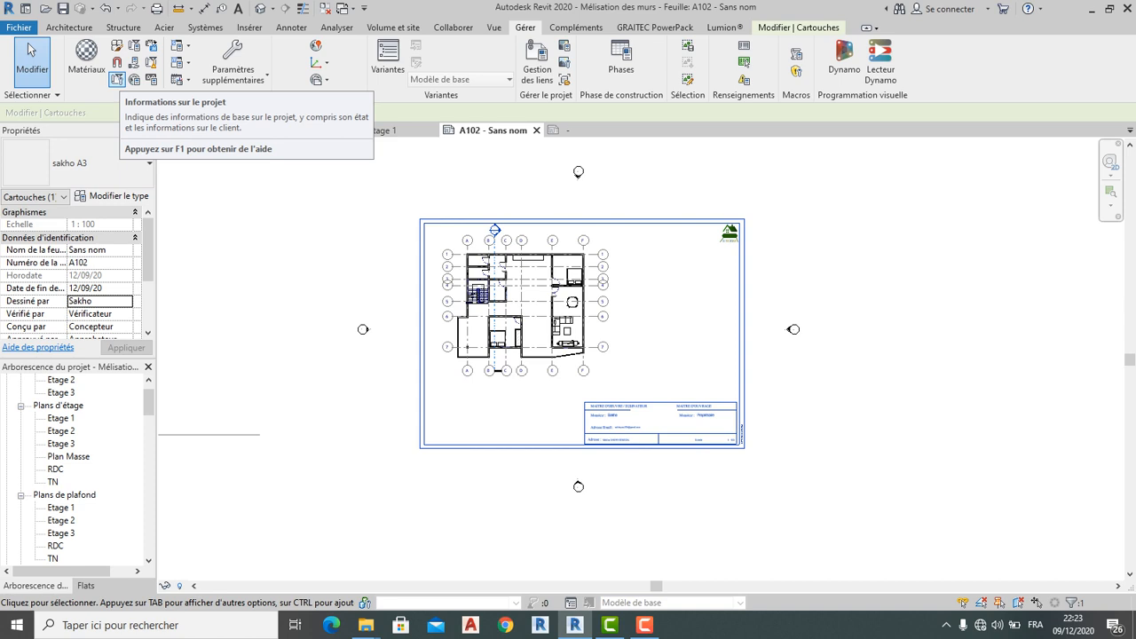
pyautogui.click(117, 79)
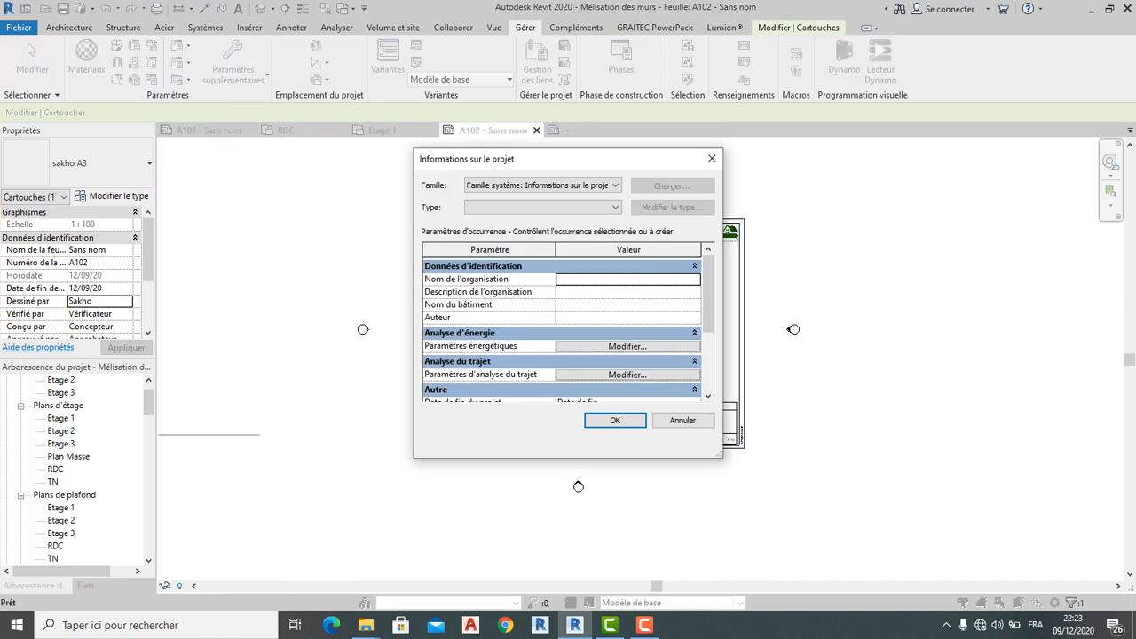
pyautogui.scroll(-1, 568, 329)
pyautogui.scroll(-2, 568, 331)
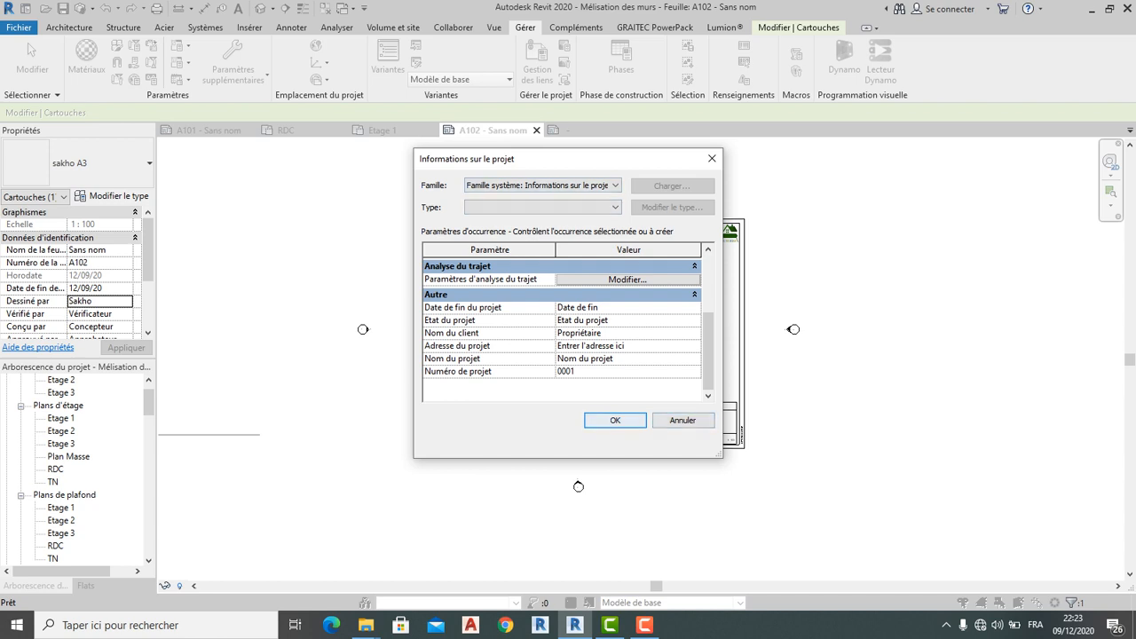
pyautogui.click(615, 419)
pyautogui.scroll(3, 652, 427)
pyautogui.scroll(-5, 658, 427)
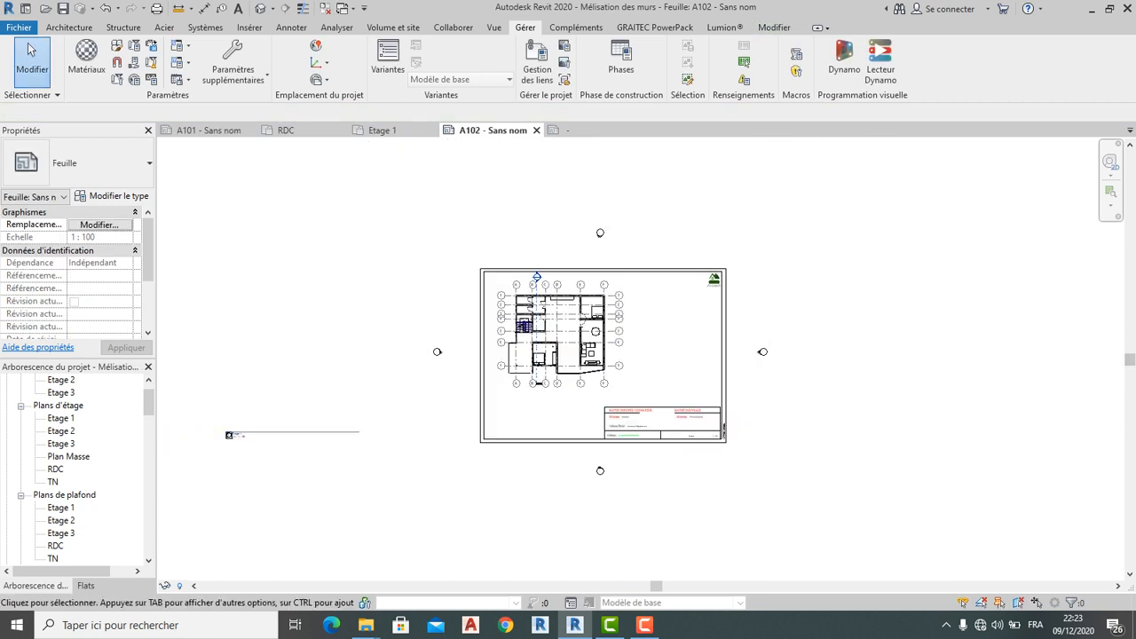
# Switch to sheet A101 and deactivate its plan viewport with Désactiver la vue
pyautogui.scroll(4, 657, 426)
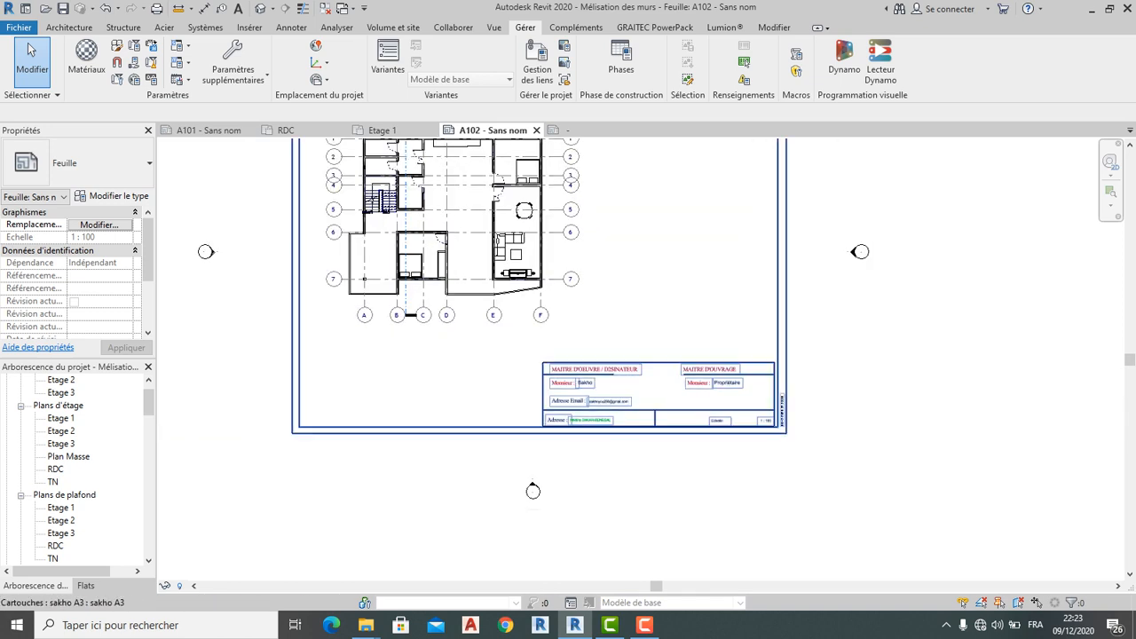
pyautogui.scroll(-3, 610, 376)
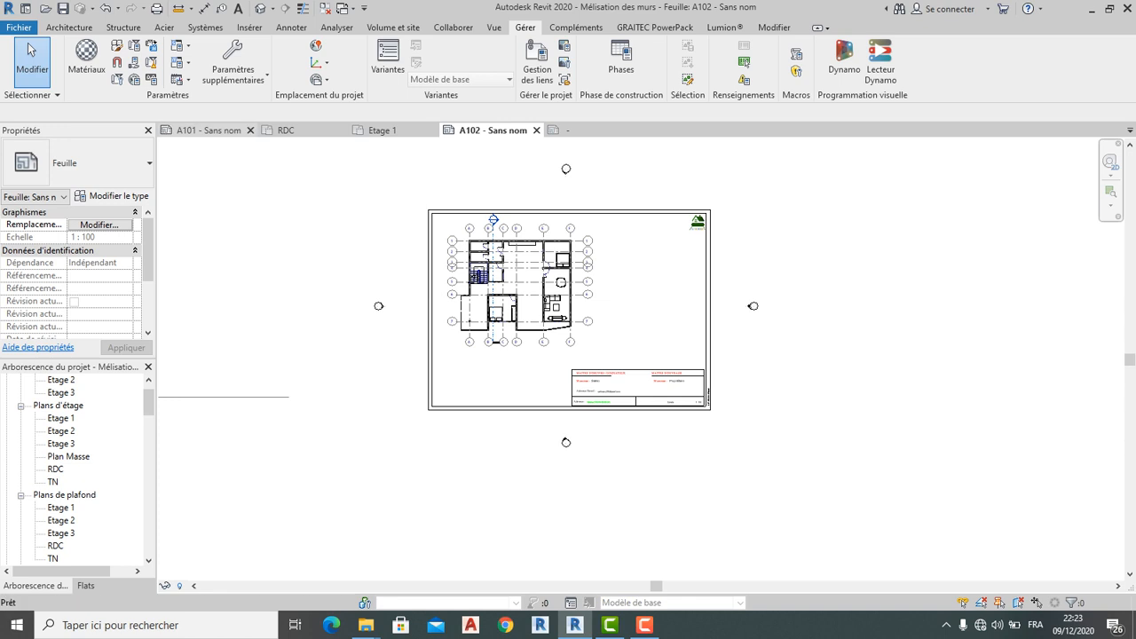
pyautogui.hotkey('ctrl', 'Tab')
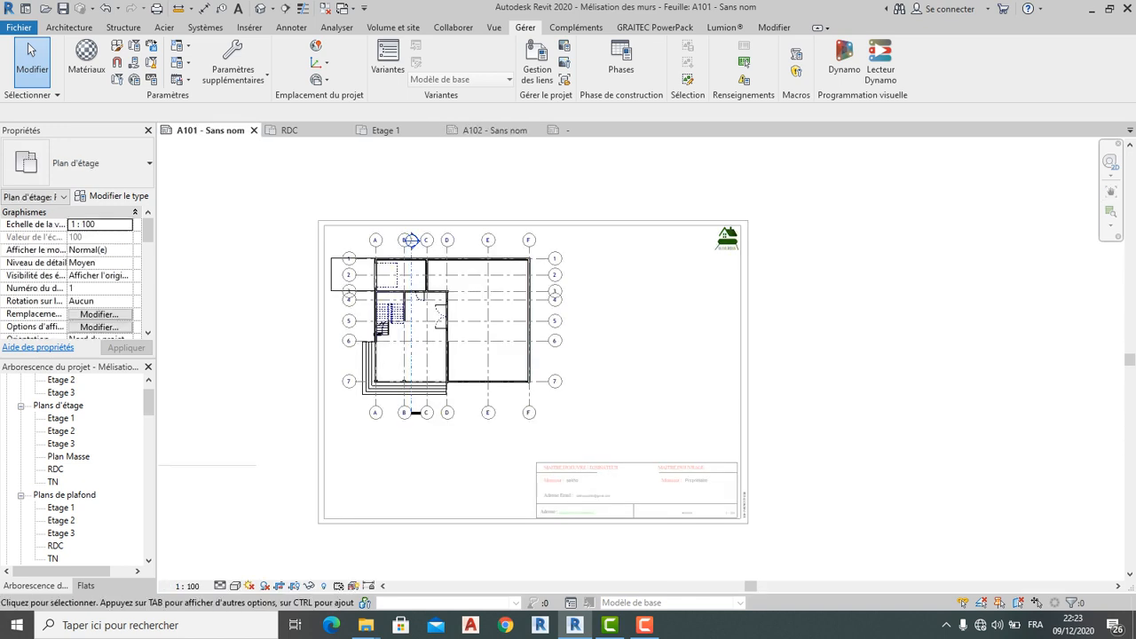
pyautogui.rightClick(670, 370)
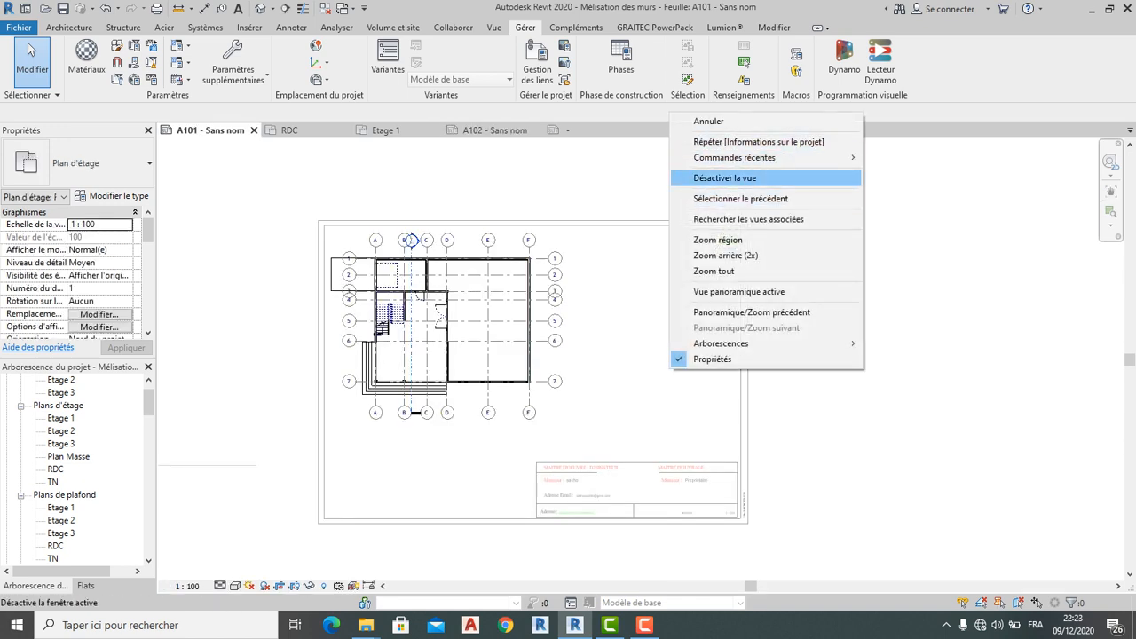
pyautogui.click(724, 177)
# Look over sheet A101's title block, then switch to the RDC floor plan
pyautogui.scroll(2, 502, 337)
pyautogui.scroll(-4, 502, 333)
pyautogui.moveTo(633, 456); pyautogui.dragTo(728, 401, button='middle')
pyautogui.scroll(3, 729, 401)
pyautogui.scroll(1, 708, 401)
pyautogui.scroll(-4, 656, 373)
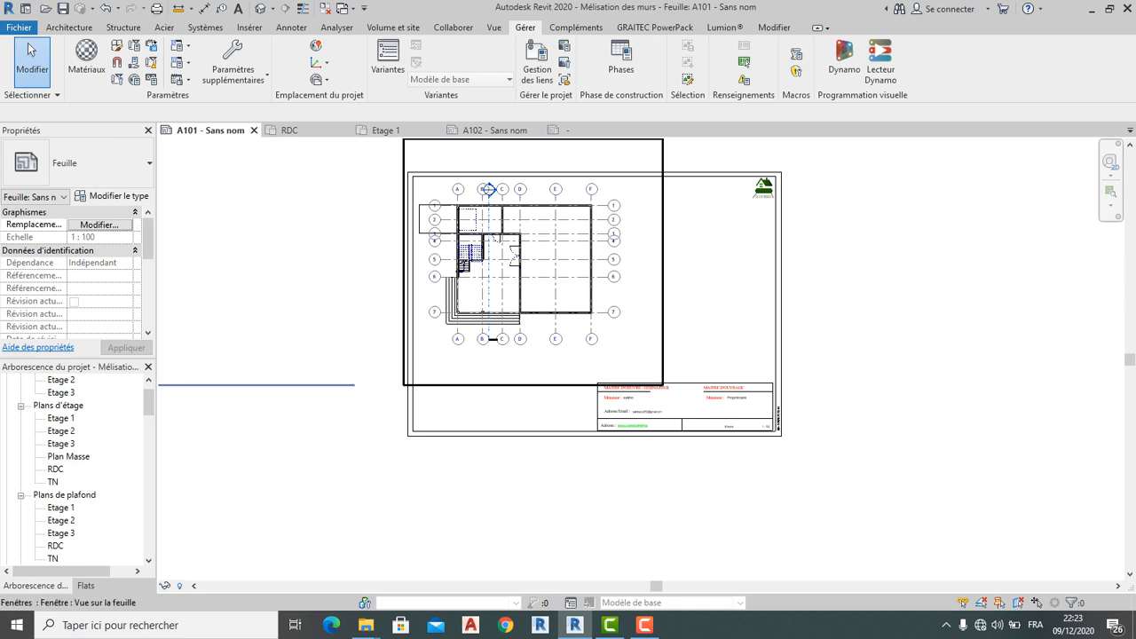
pyautogui.click(286, 130)
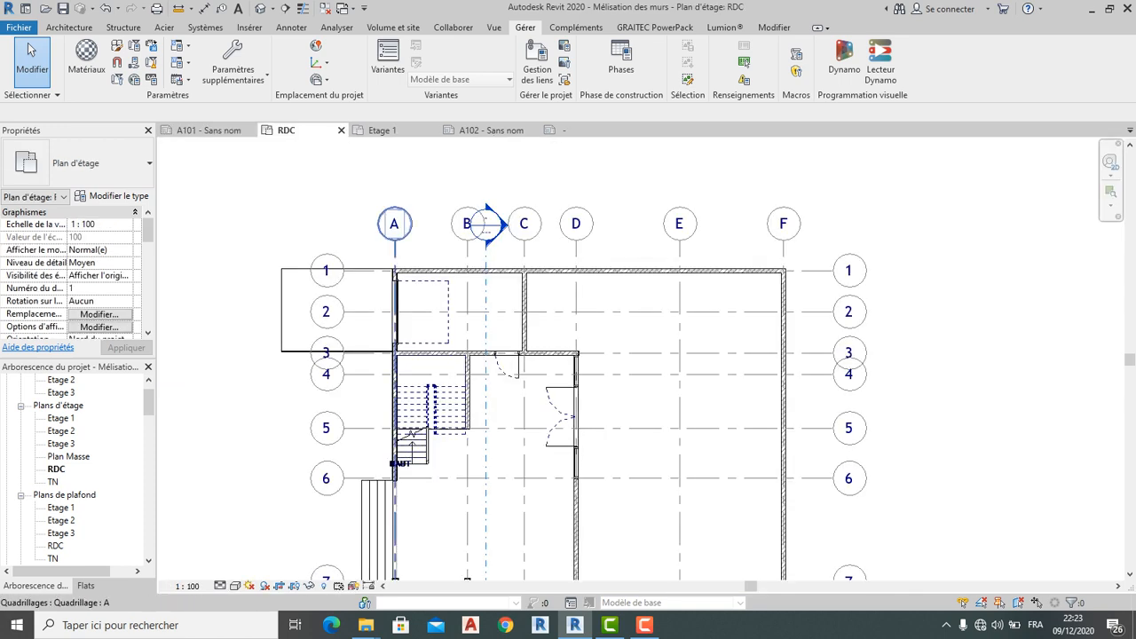
pyautogui.click(395, 247)
pyautogui.press('Escape')
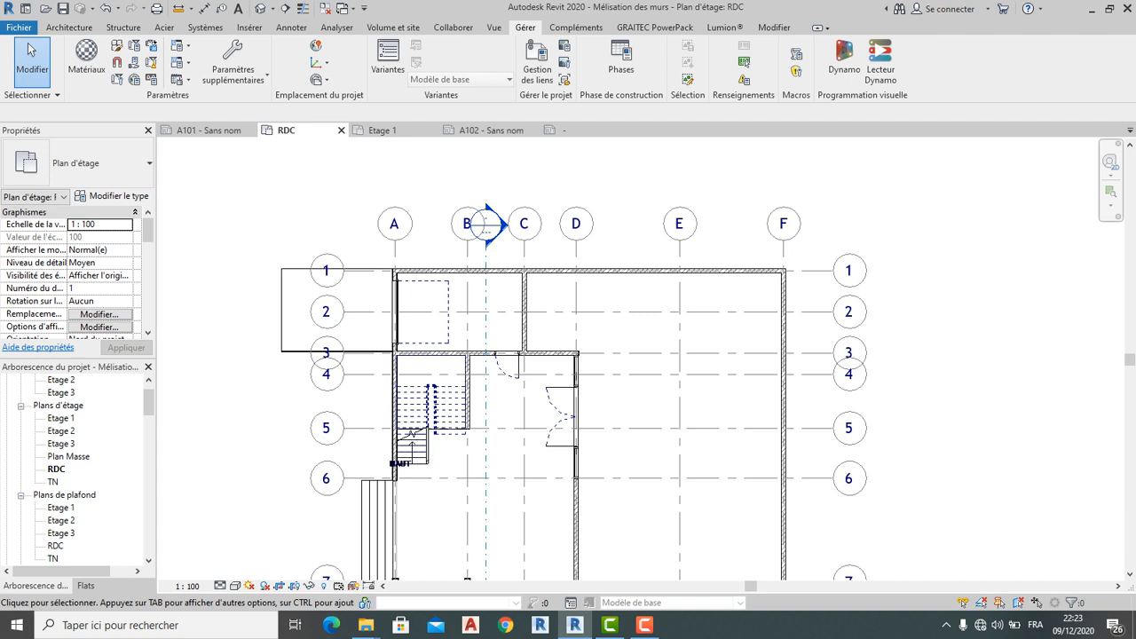
pyautogui.click(69, 27)
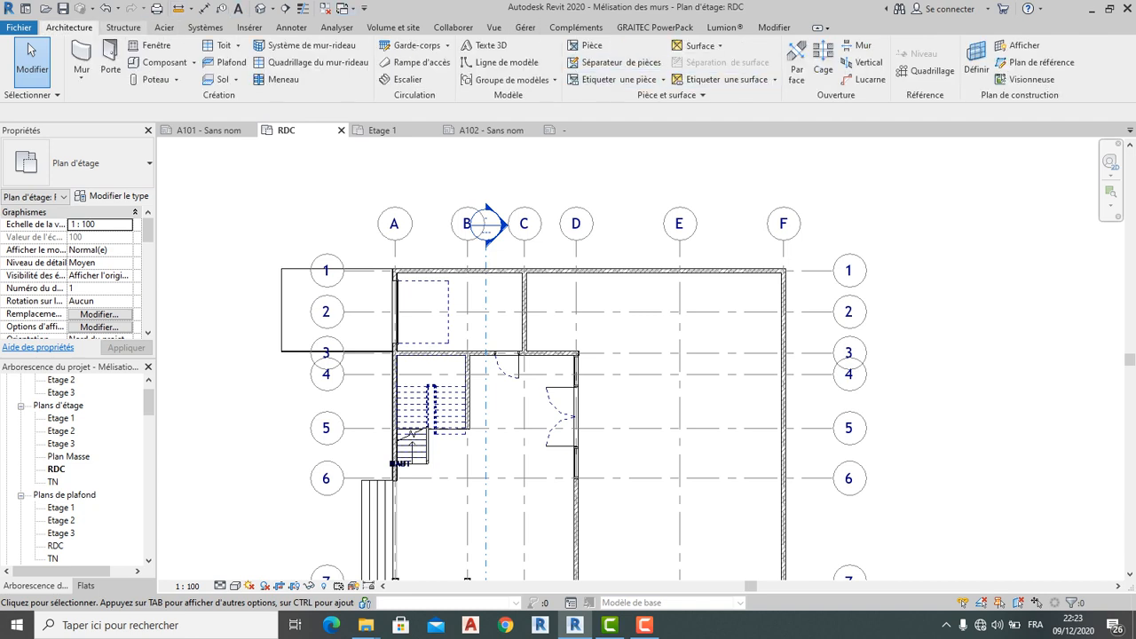
pyautogui.scroll(-1, 432, 189)
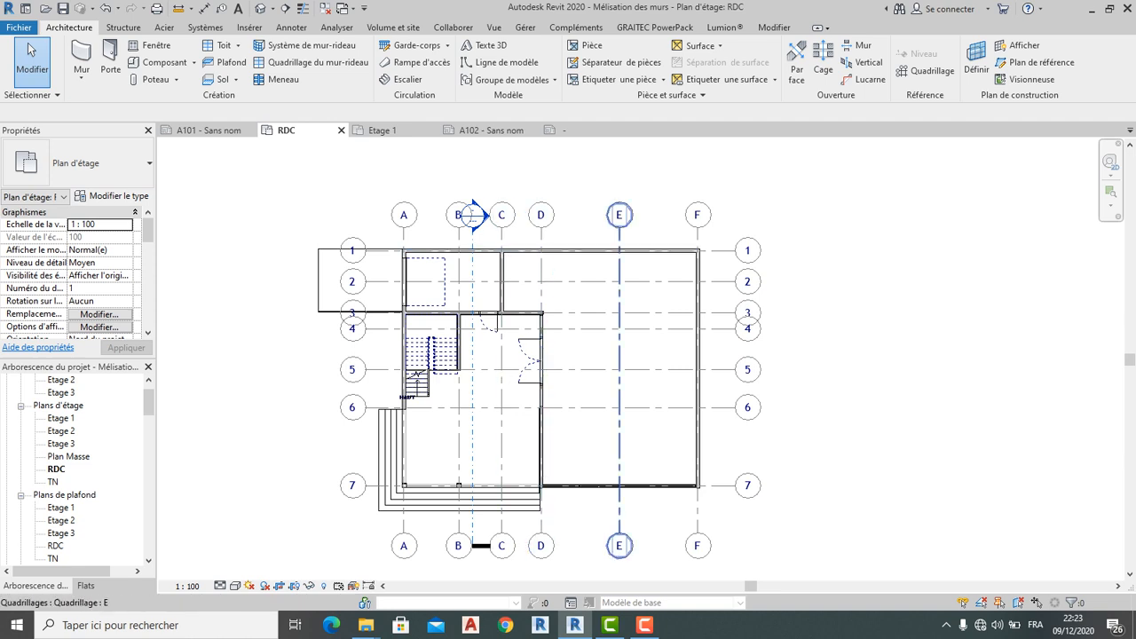
pyautogui.scroll(-1, 460, 186)
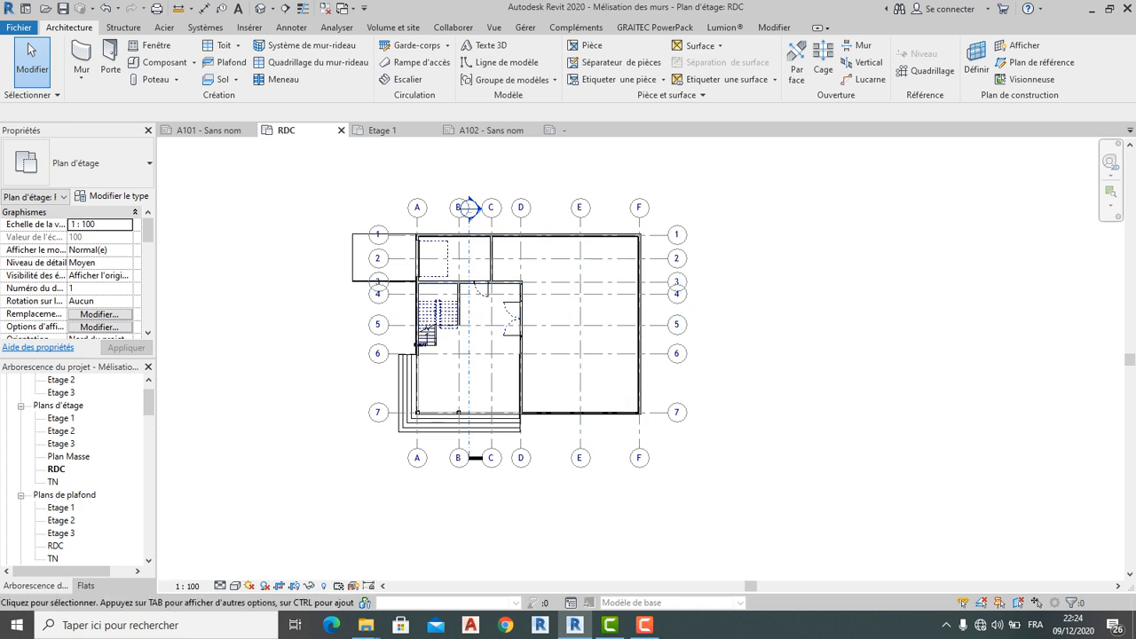
pyautogui.click(383, 130)
pyautogui.click(490, 130)
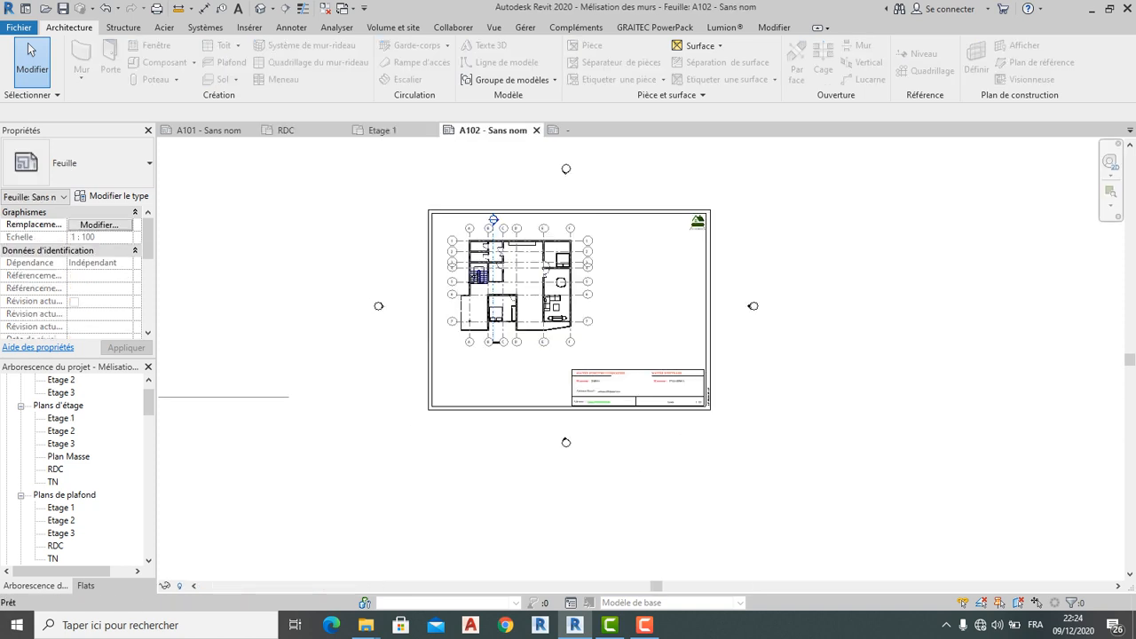
pyautogui.scroll(2, 625, 249)
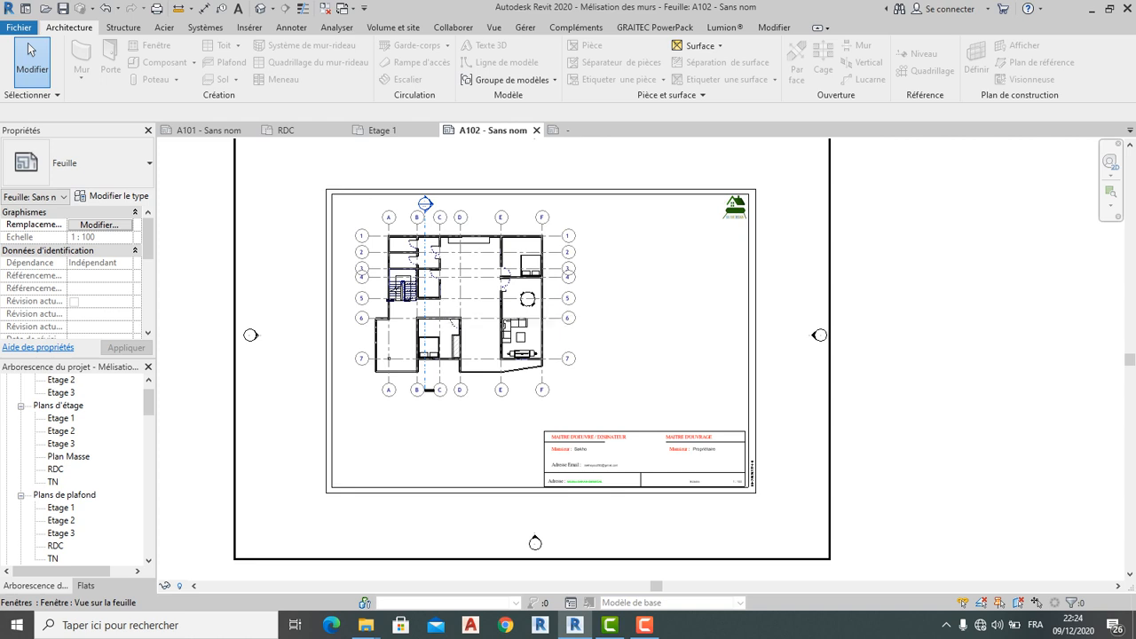
pyautogui.click(209, 130)
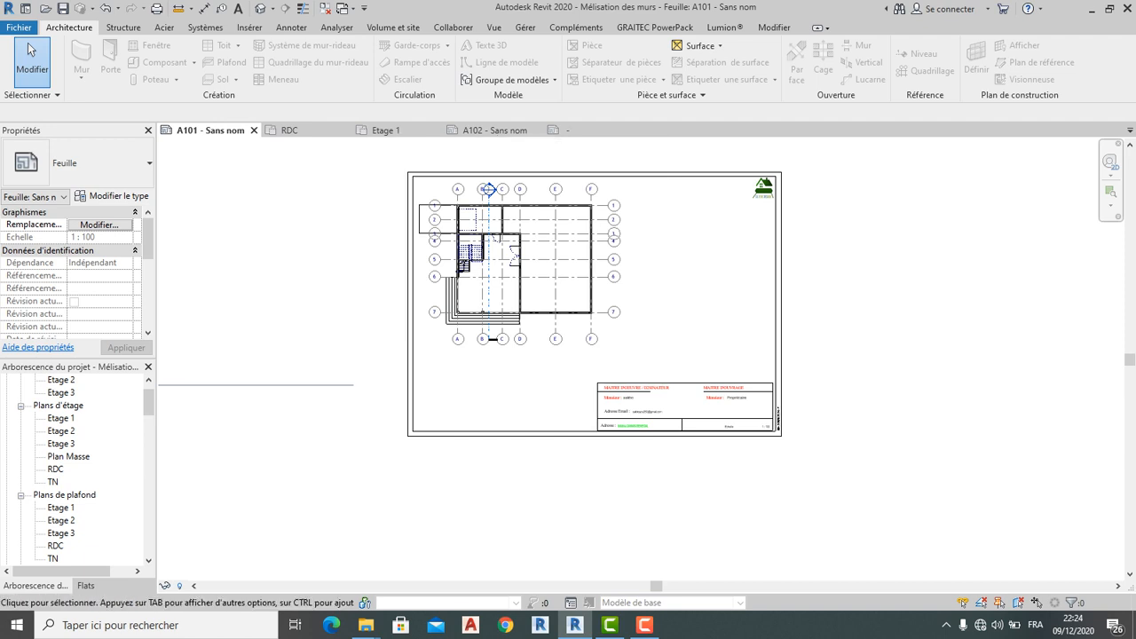
pyautogui.click(490, 130)
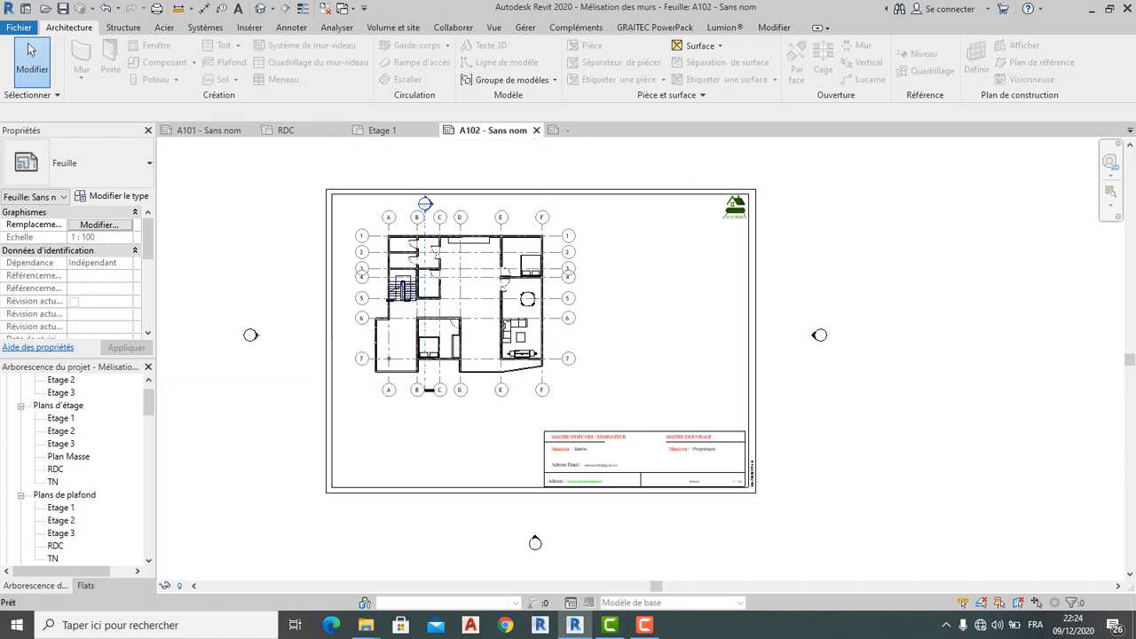
pyautogui.click(286, 130)
pyautogui.scroll(1, 418, 218)
pyautogui.scroll(3, 414, 215)
pyautogui.click(421, 227)
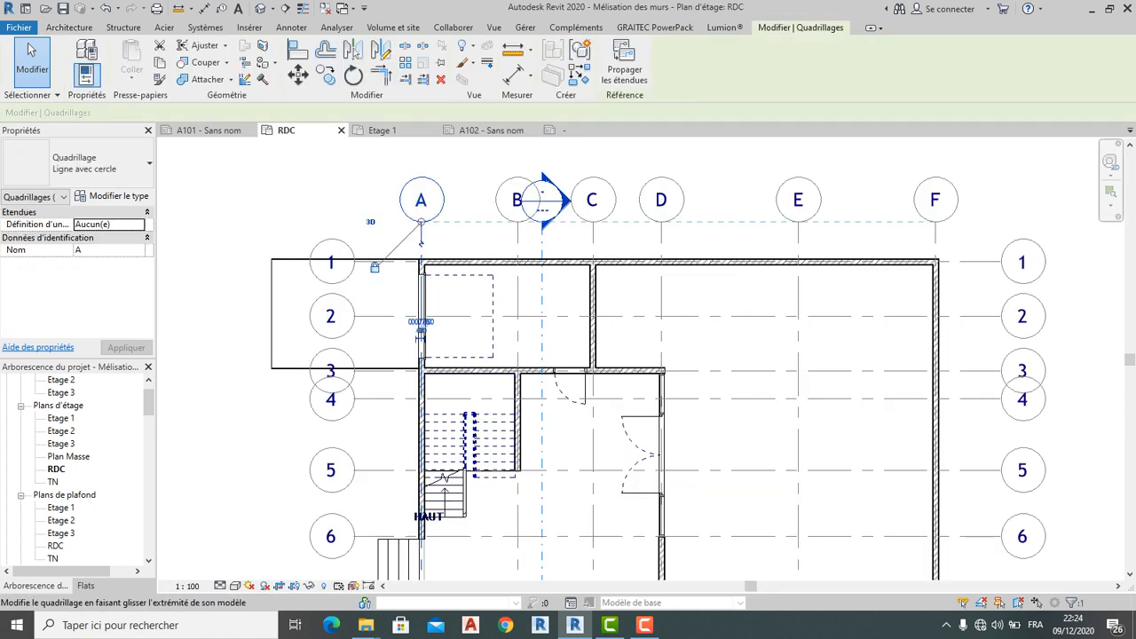
pyautogui.press('Escape')
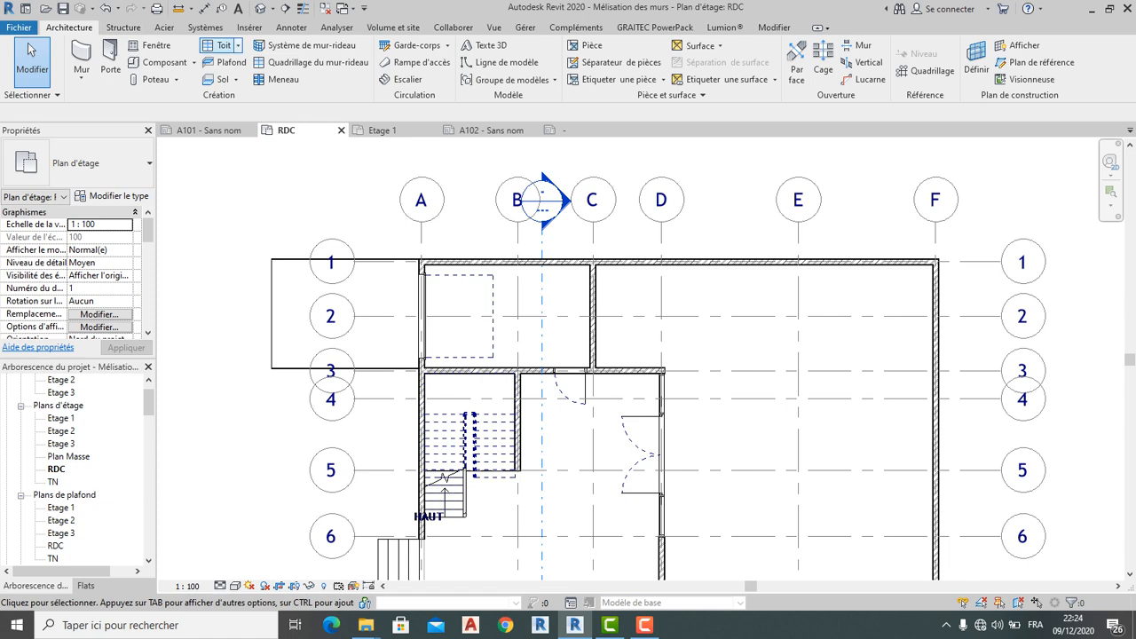
pyautogui.click(249, 27)
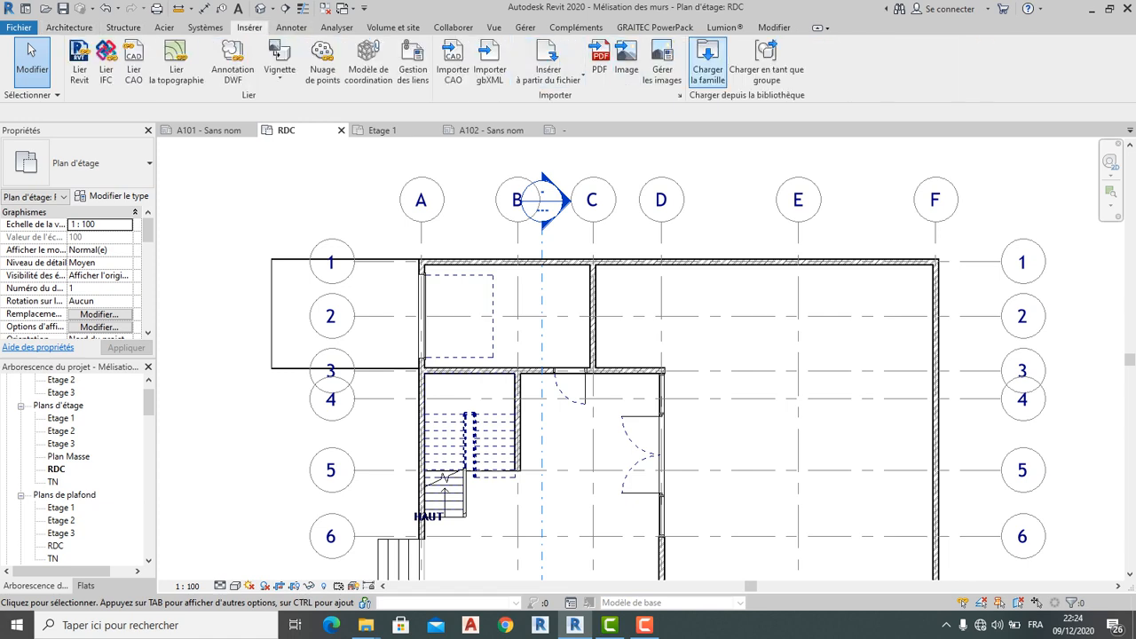
# Start Charger la famille and browse to ProgramData\Autodesk\RVT 2019\Libraries\France
pyautogui.click(708, 62)
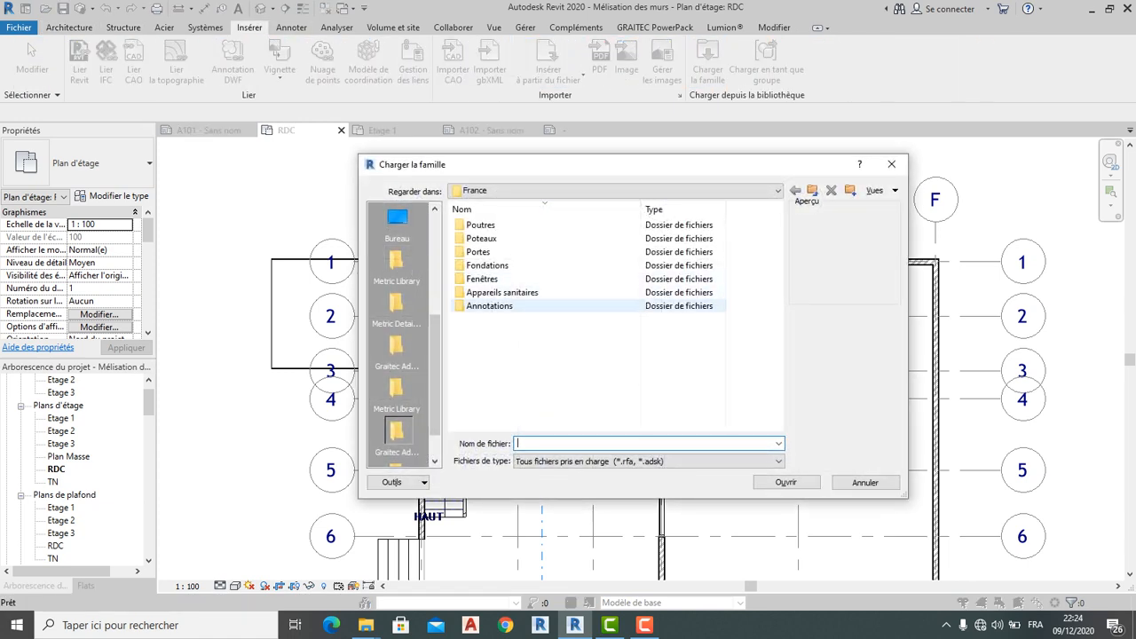
pyautogui.doubleClick(489, 305)
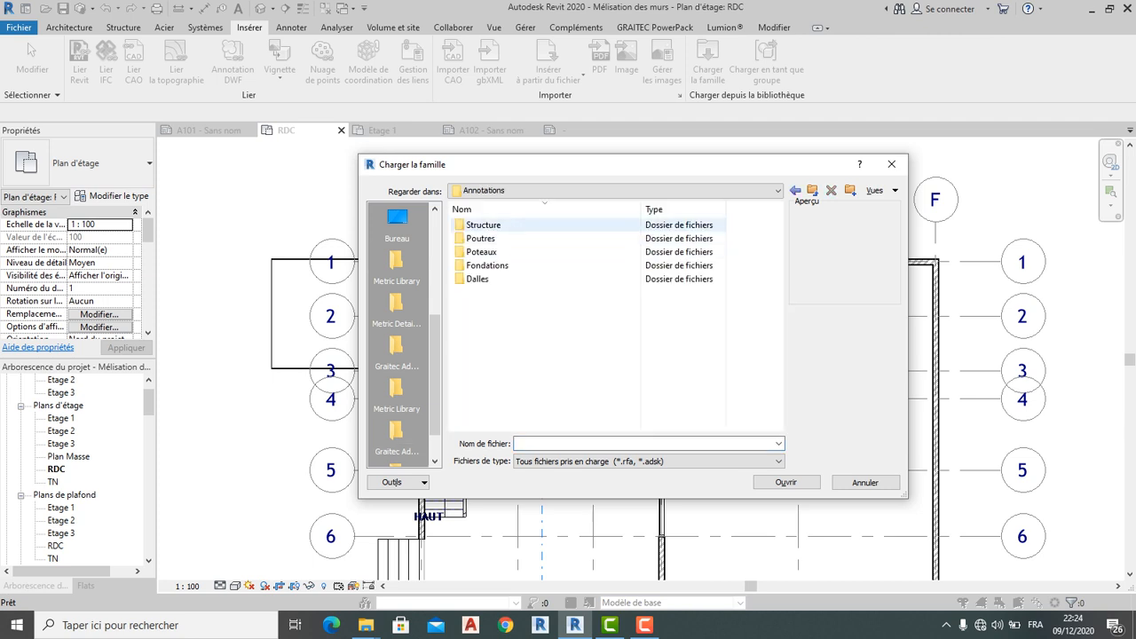
pyautogui.click(612, 190)
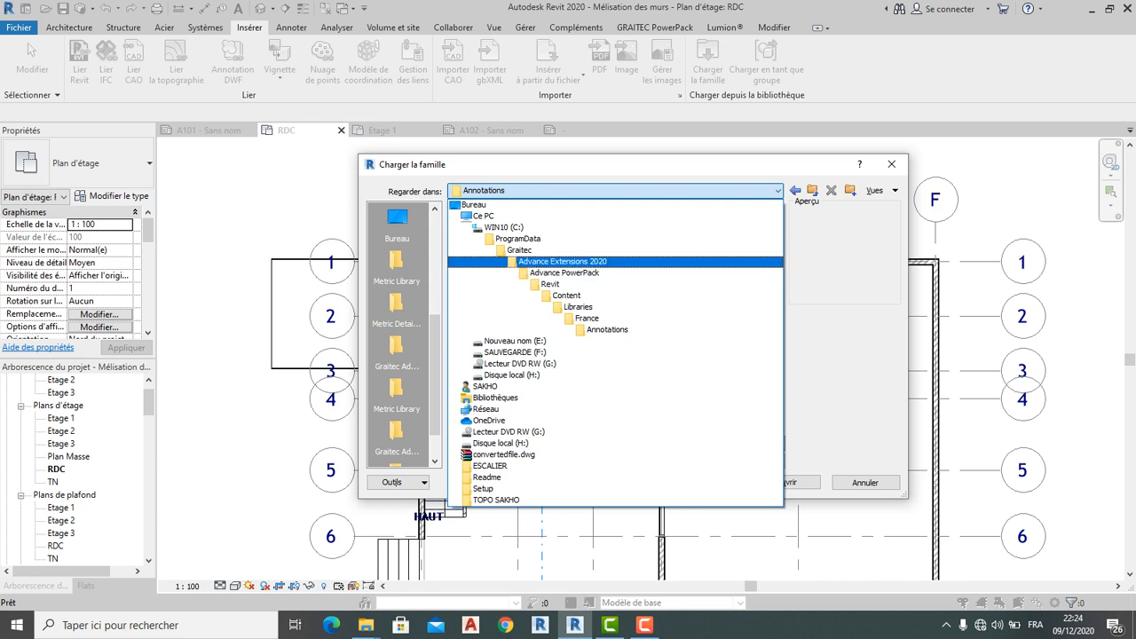
pyautogui.click(518, 238)
pyautogui.scroll(-3, 533, 292)
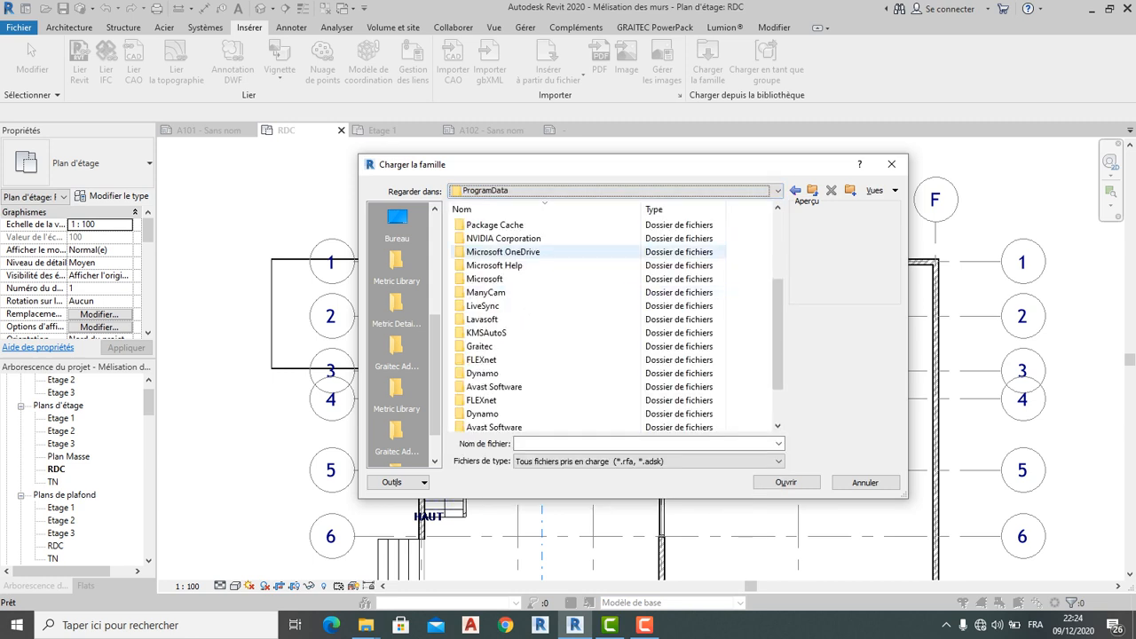
pyautogui.scroll(-1, 532, 320)
pyautogui.doubleClick(488, 385)
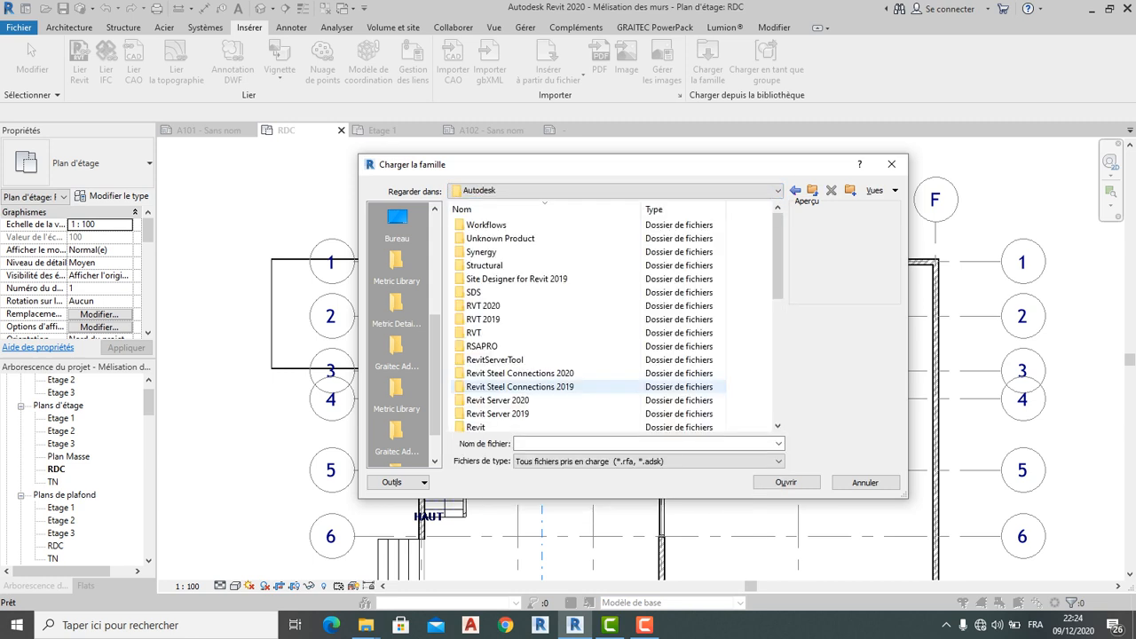
pyautogui.scroll(-2, 514, 386)
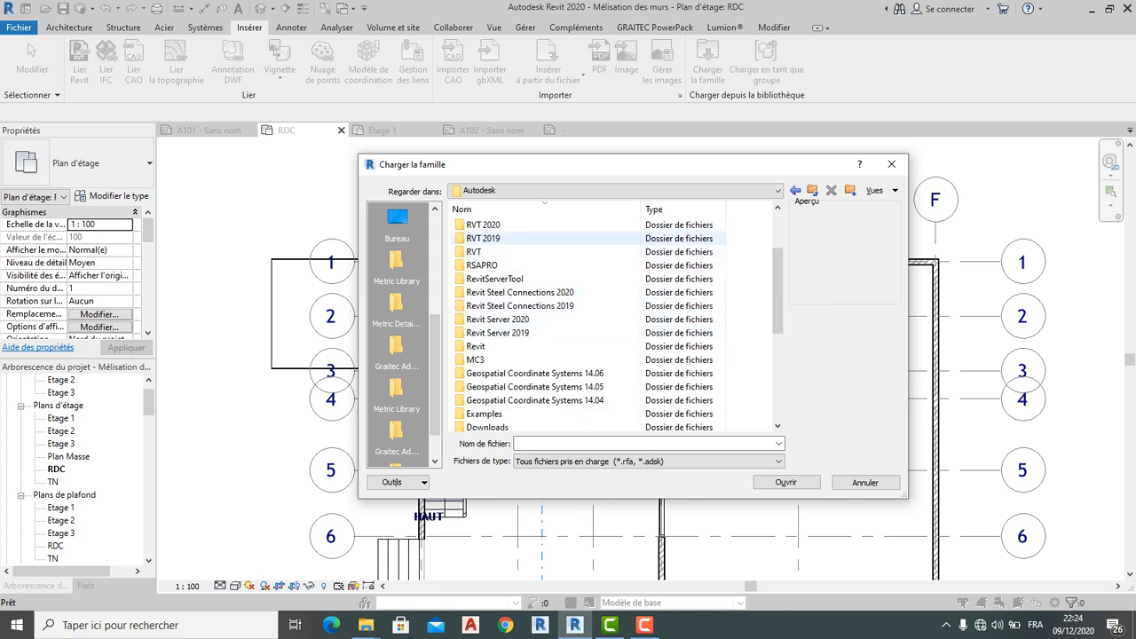
pyautogui.doubleClick(485, 237)
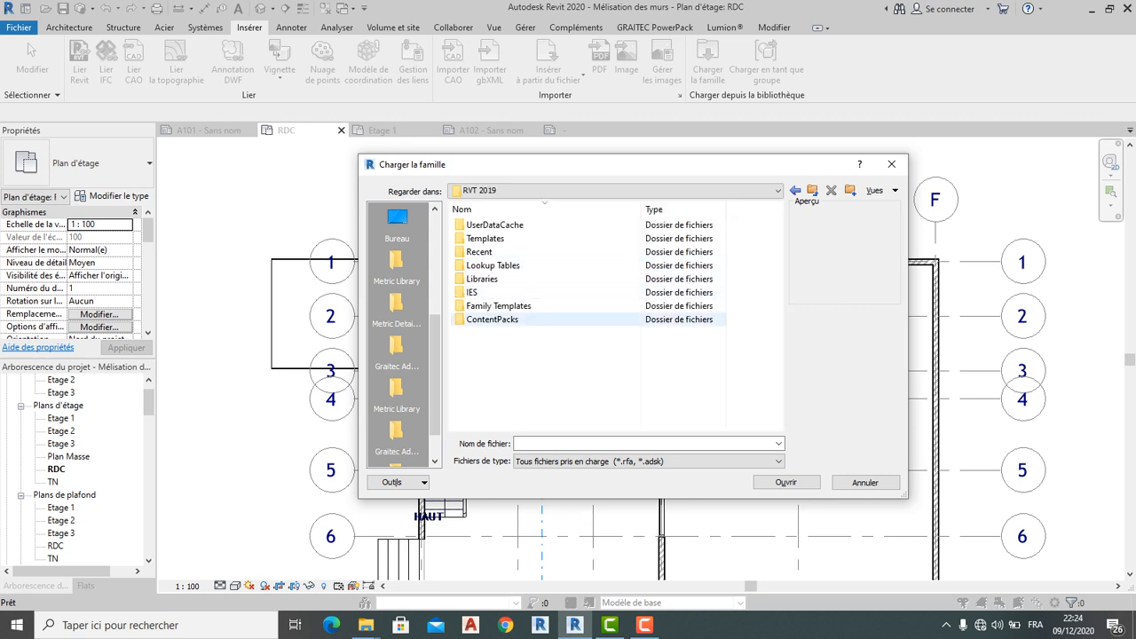
pyautogui.doubleClick(482, 278)
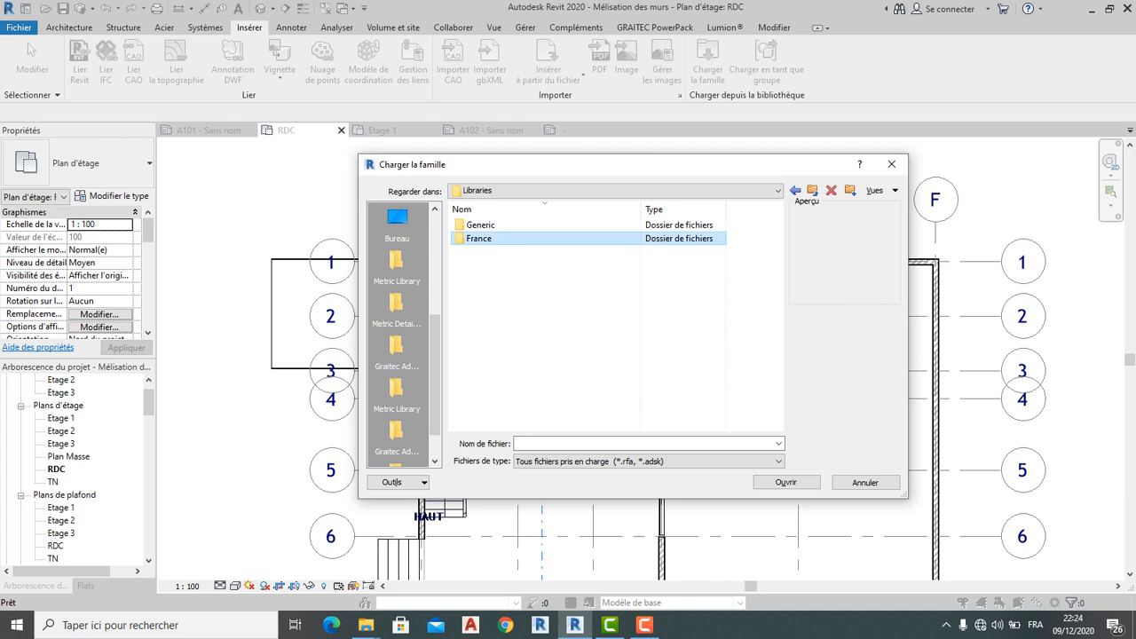
pyautogui.doubleClick(479, 238)
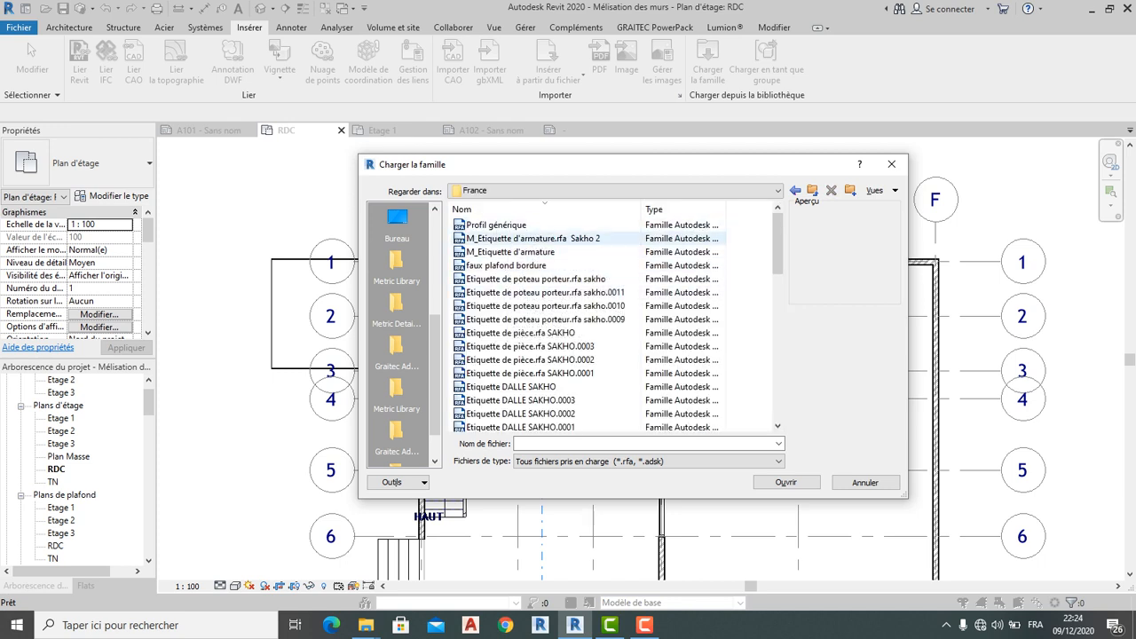
# Load 'Extrémité de la ligne de quadrillage 1 SAKO - Hexagone.rfa' from Annotations\Ligne de quadrillage
pyautogui.click(532, 239)
pyautogui.click(497, 225)
pyautogui.press('Down')
pyautogui.press('Down')
pyautogui.press('Down')
pyautogui.press('Down')
pyautogui.press('Down')
pyautogui.press('Down')
pyautogui.press('Down')
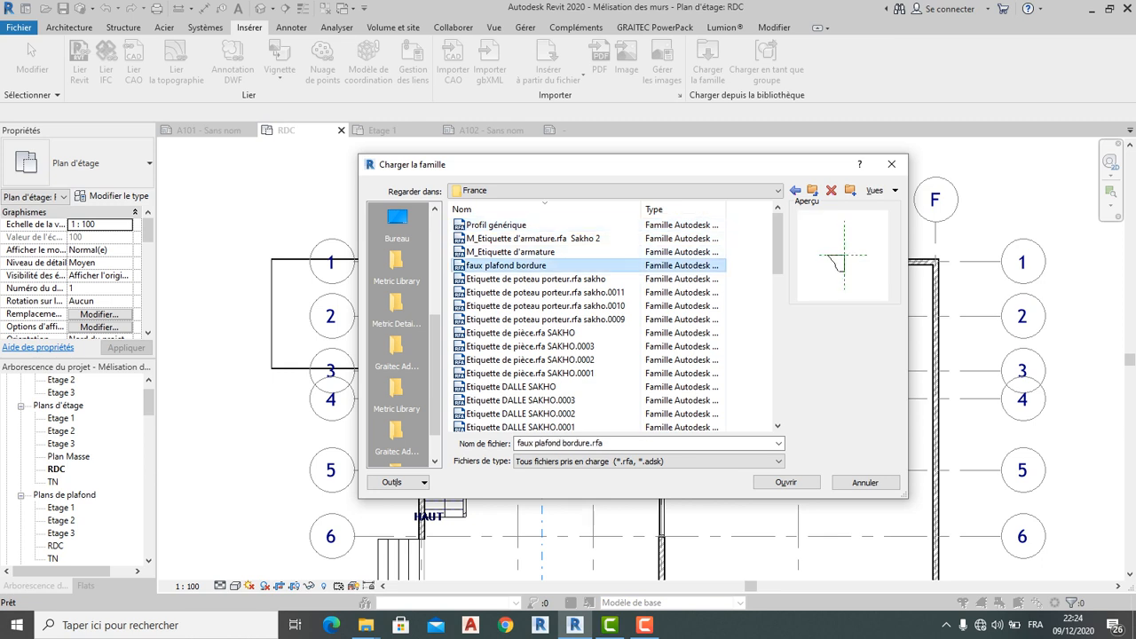
pyautogui.scroll(-3, 550, 359)
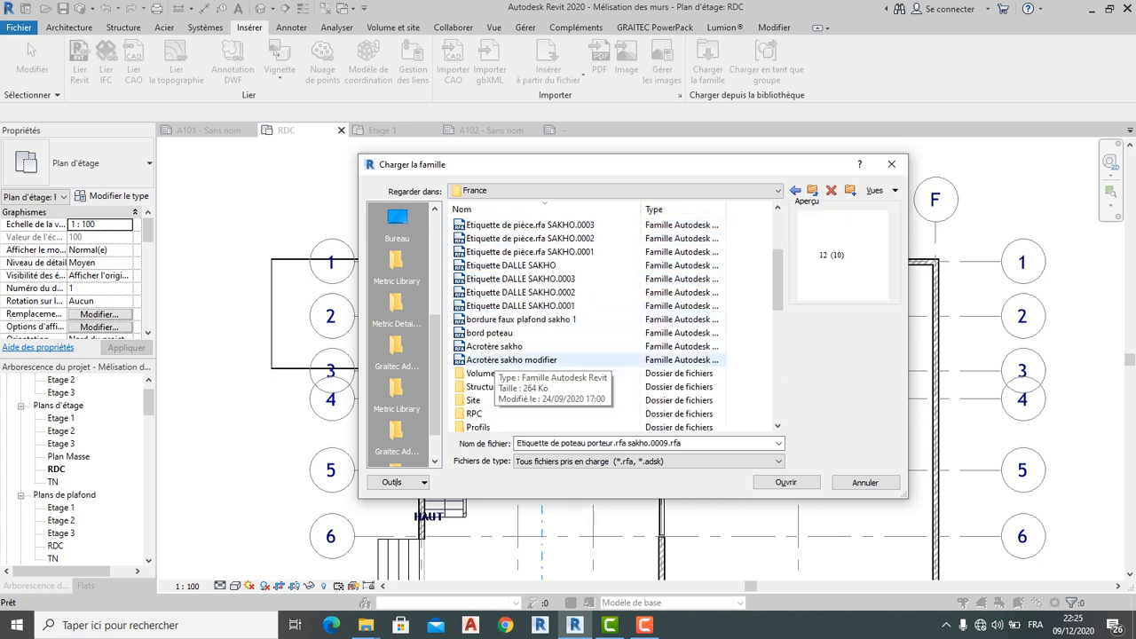
pyautogui.scroll(-7, 550, 338)
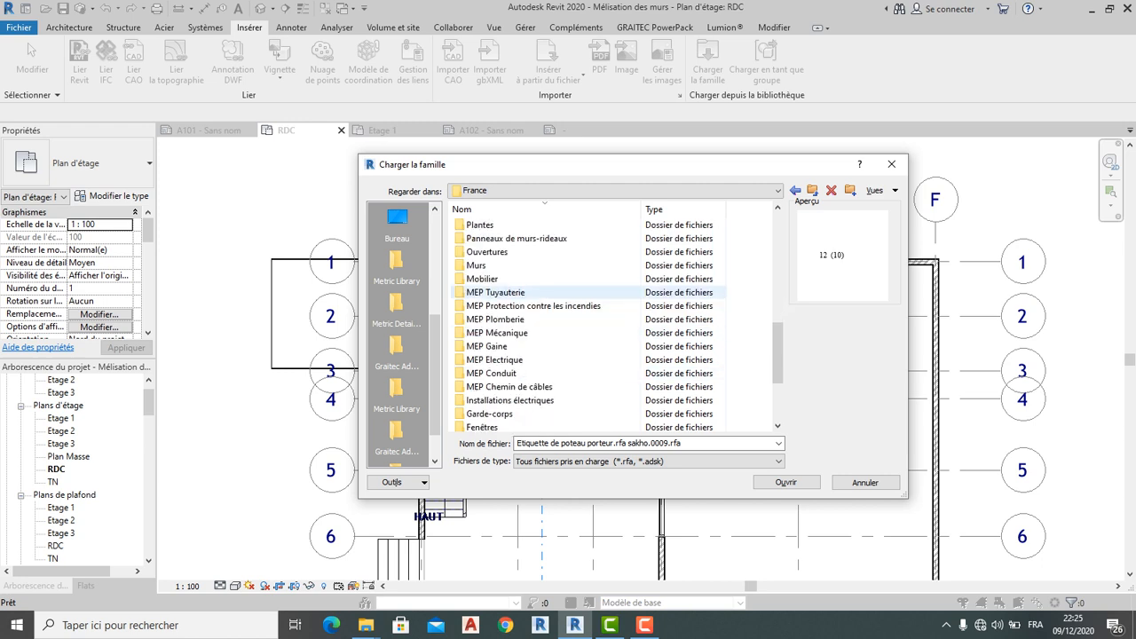
pyautogui.scroll(-3, 550, 332)
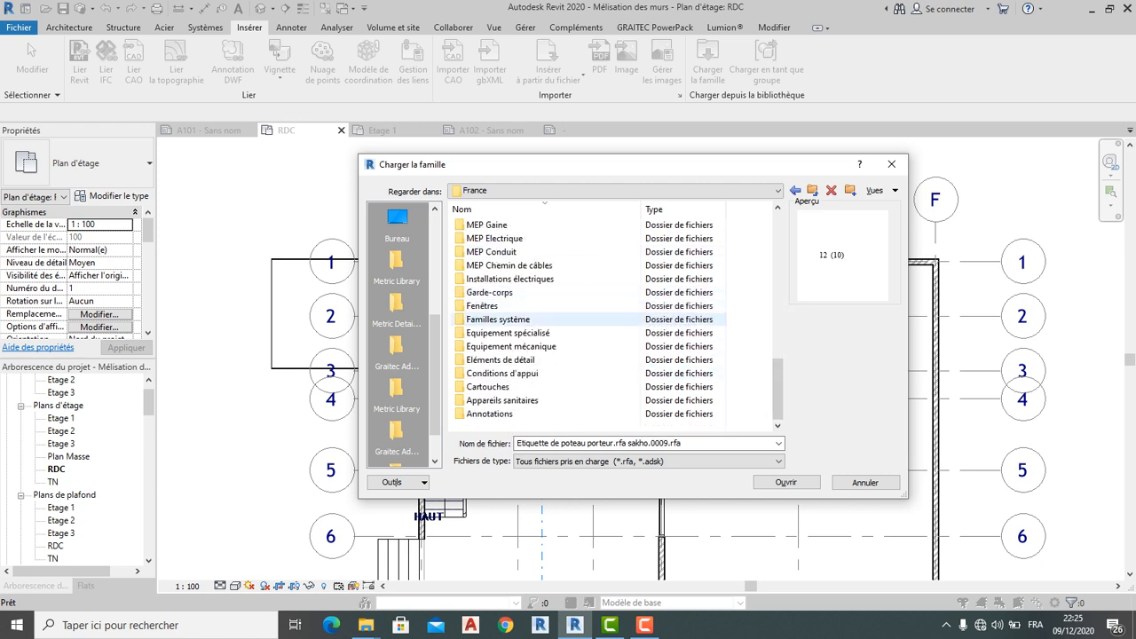
pyautogui.doubleClick(488, 414)
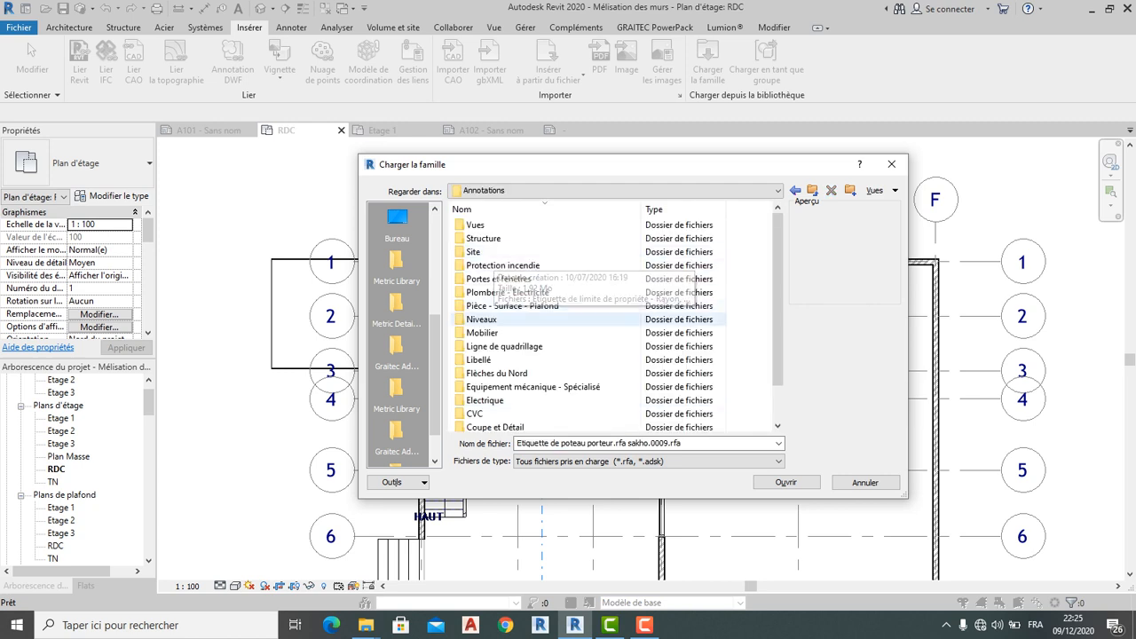
pyautogui.doubleClick(504, 346)
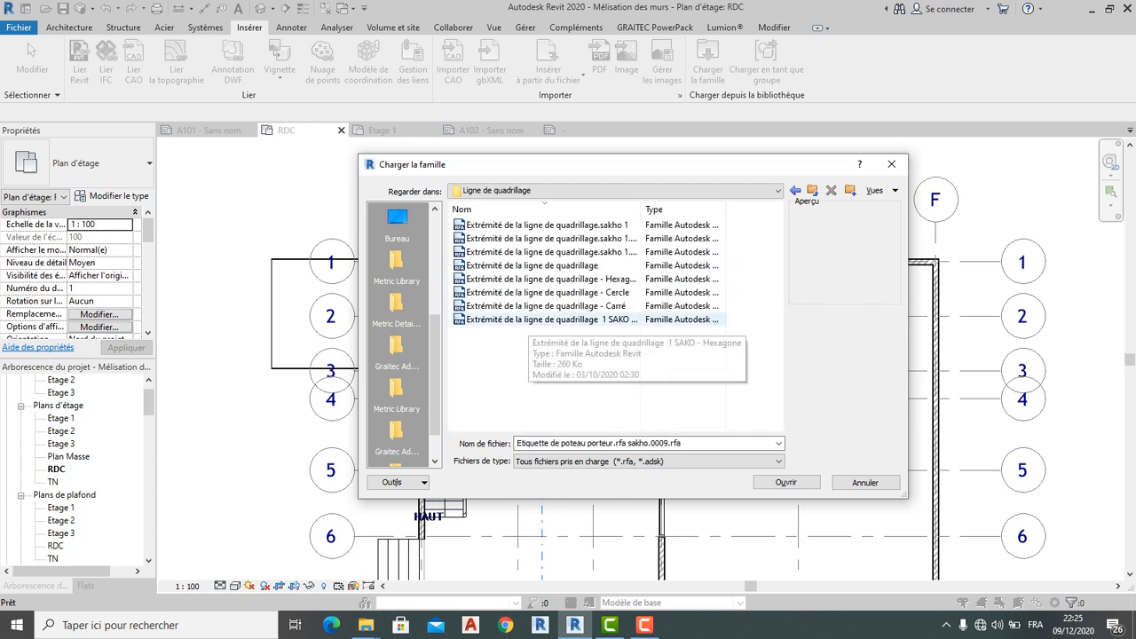
pyautogui.click(532, 320)
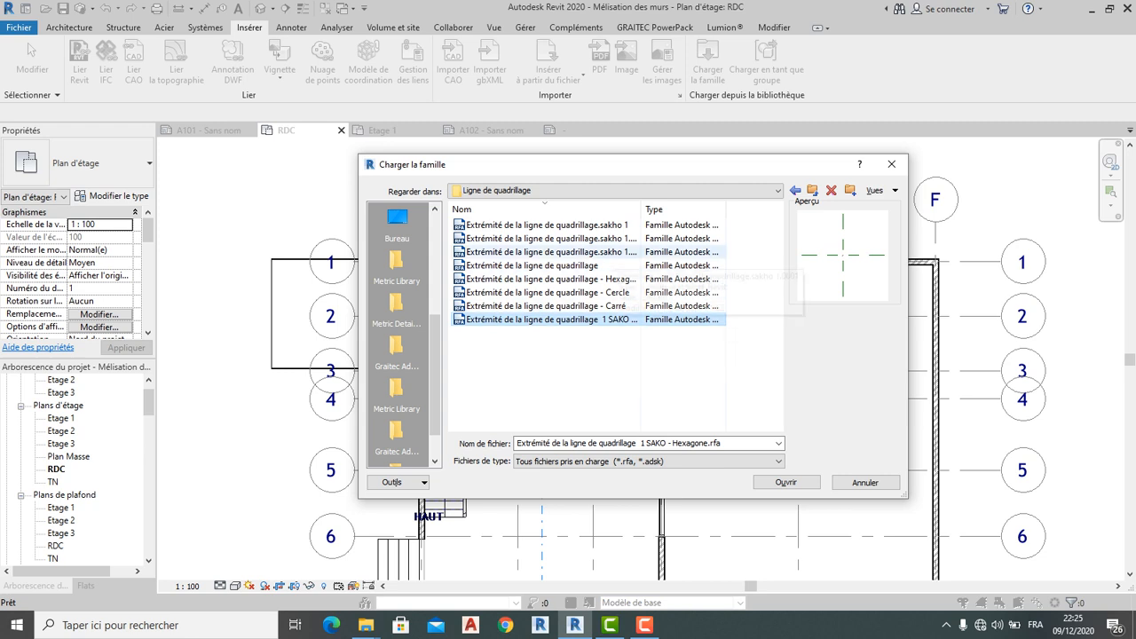
pyautogui.click(614, 226)
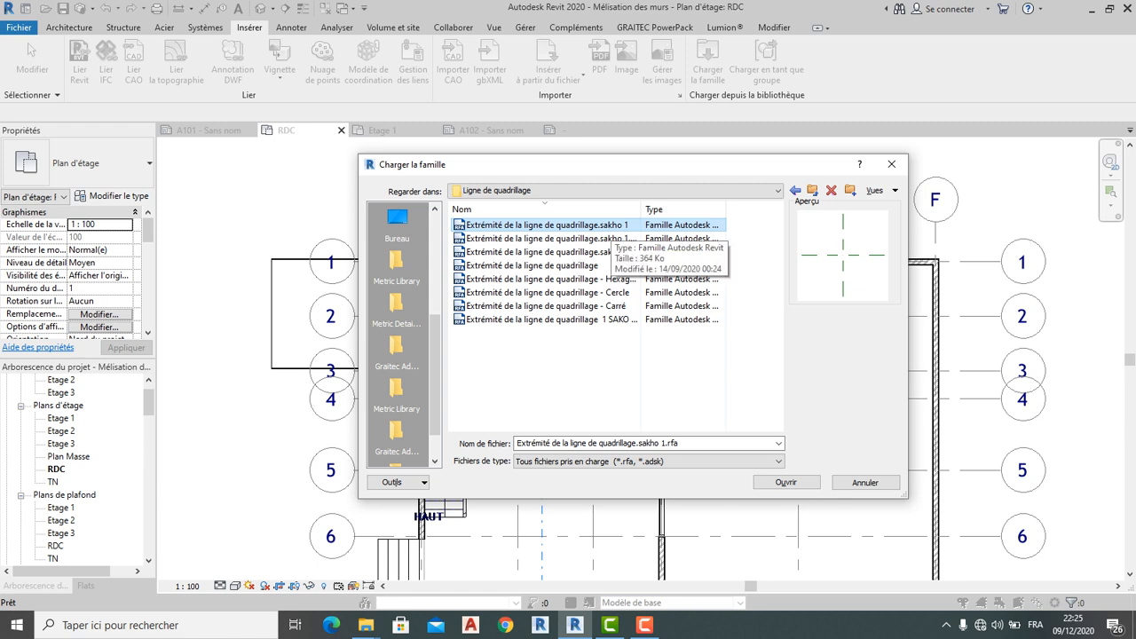
pyautogui.click(614, 238)
pyautogui.click(607, 320)
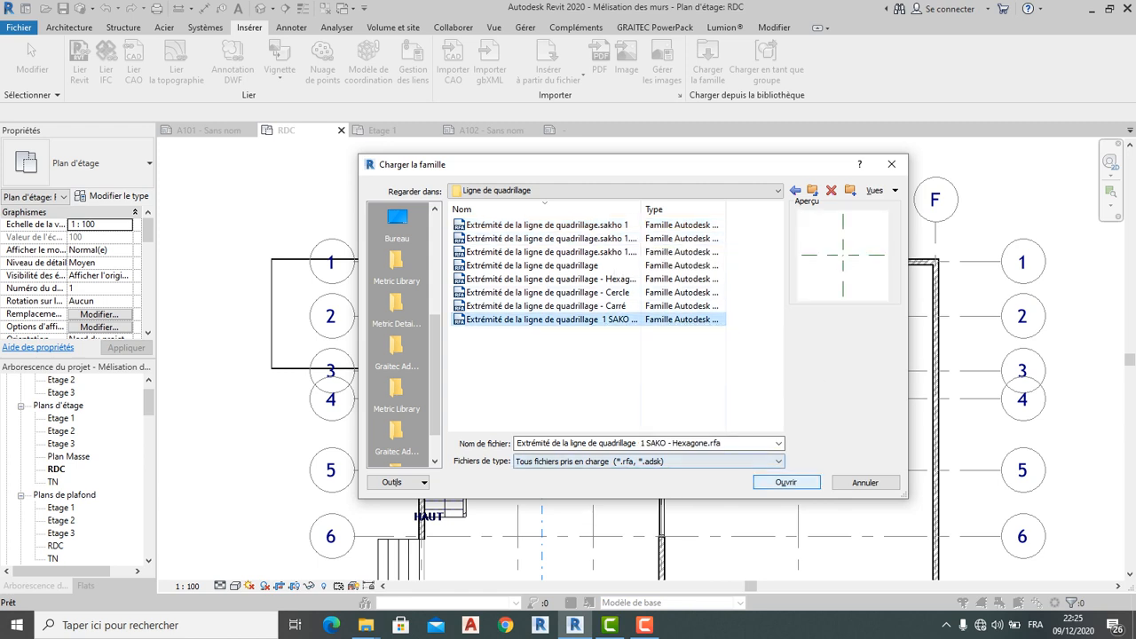
pyautogui.click(786, 482)
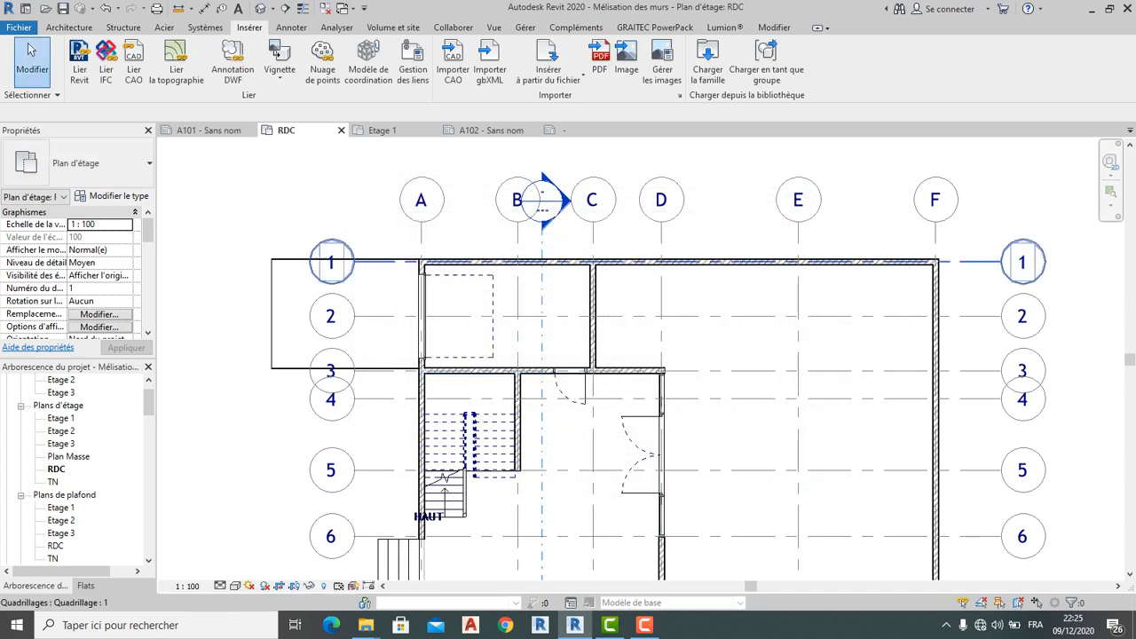
# Set grid A's type Symbole to 'Extrémité de la ligne de quadrillage 1 SAKO - Hexagone'
pyautogui.scroll(-3, 410, 216)
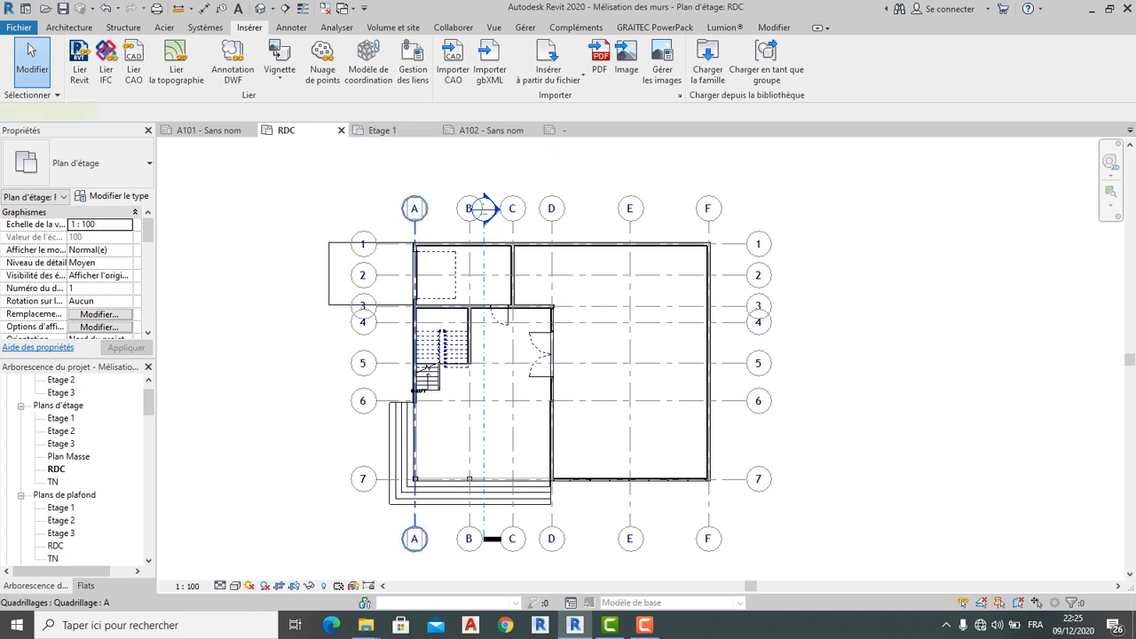
pyautogui.click(415, 229)
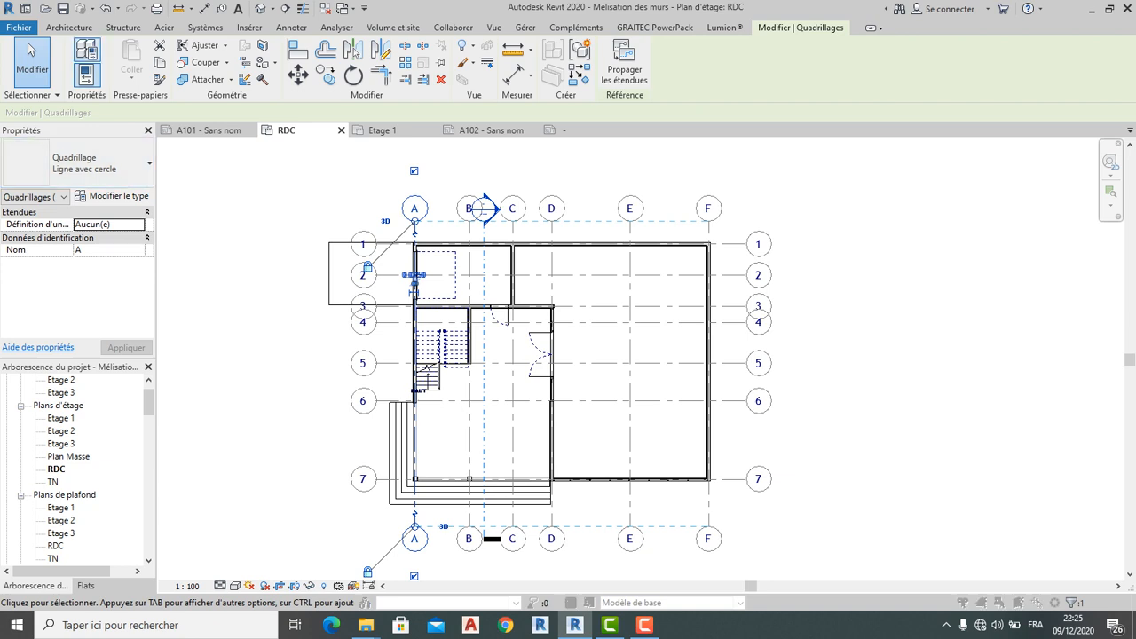
pyautogui.click(86, 51)
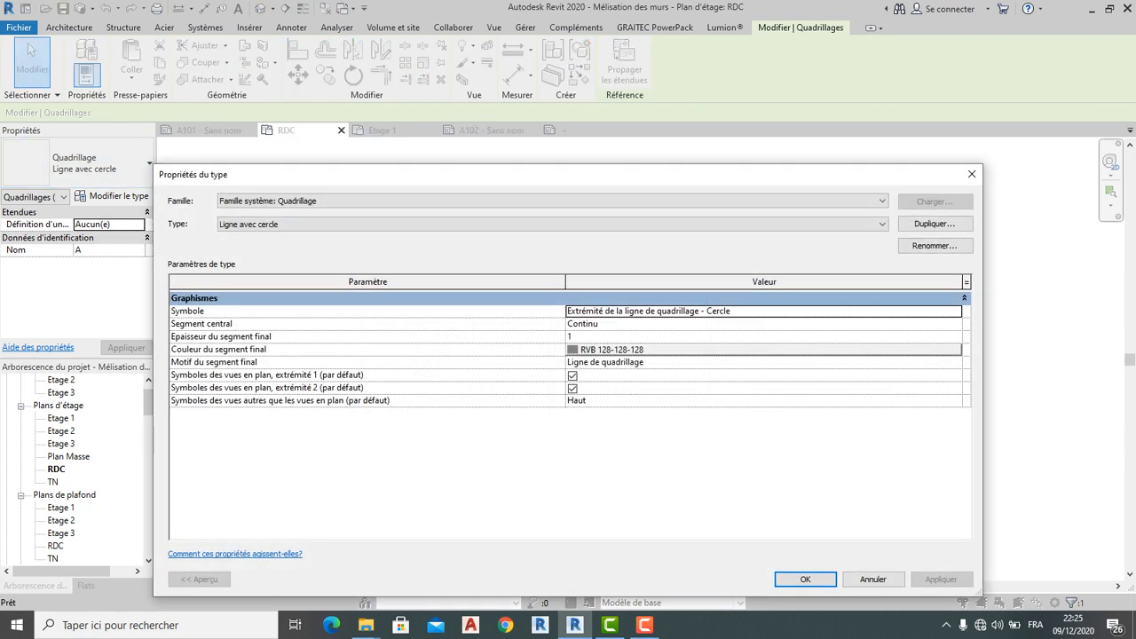
pyautogui.click(674, 310)
pyautogui.click(955, 312)
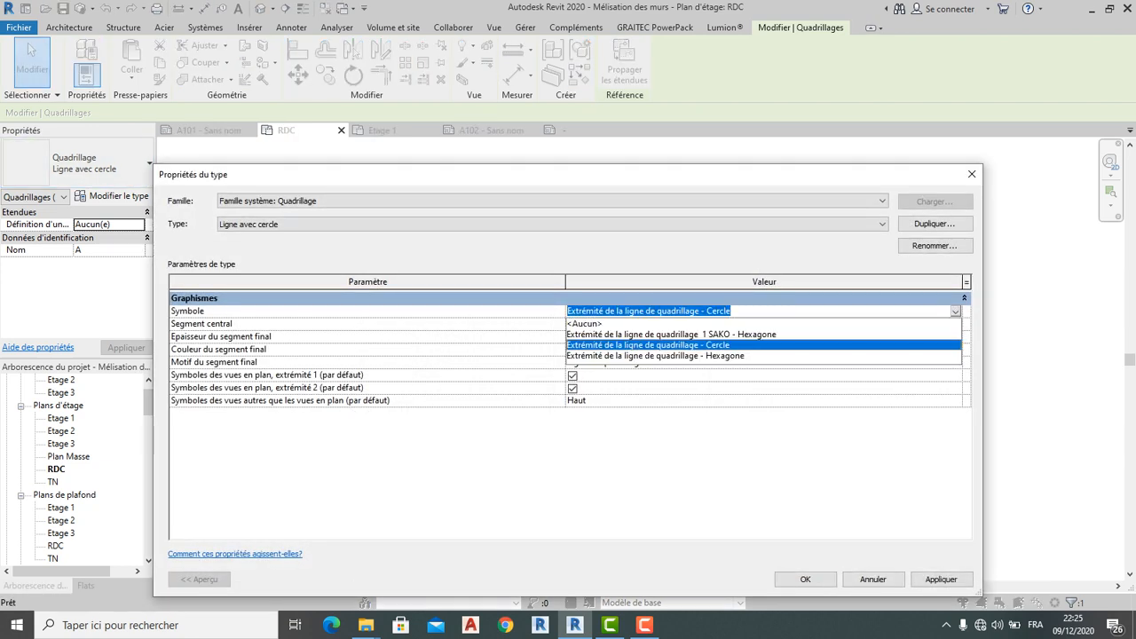
pyautogui.click(671, 334)
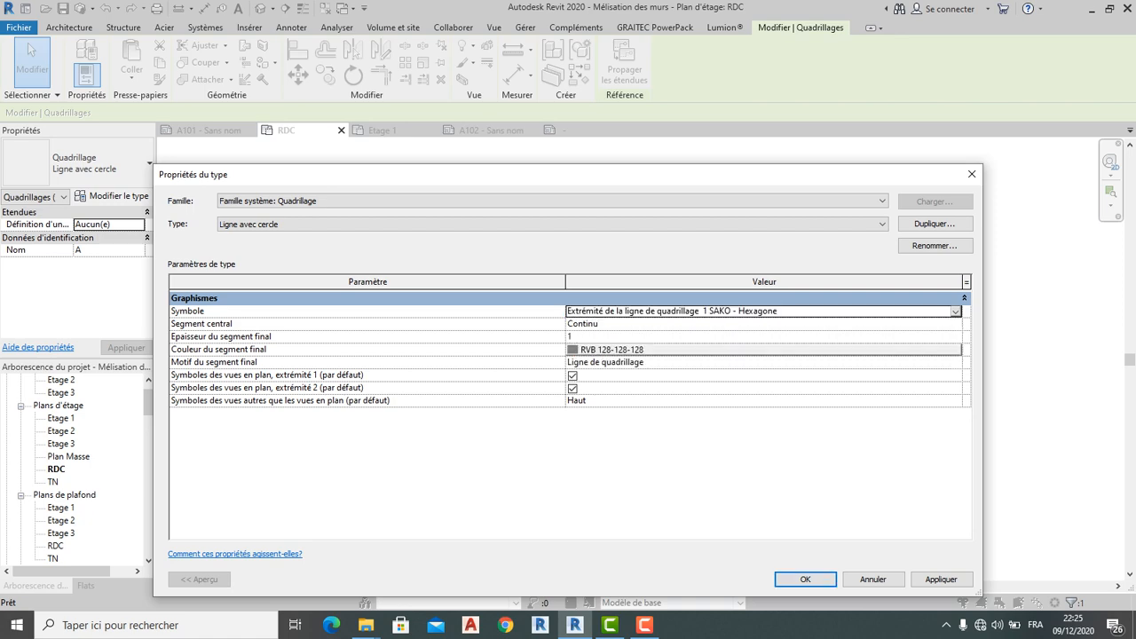
pyautogui.click(805, 579)
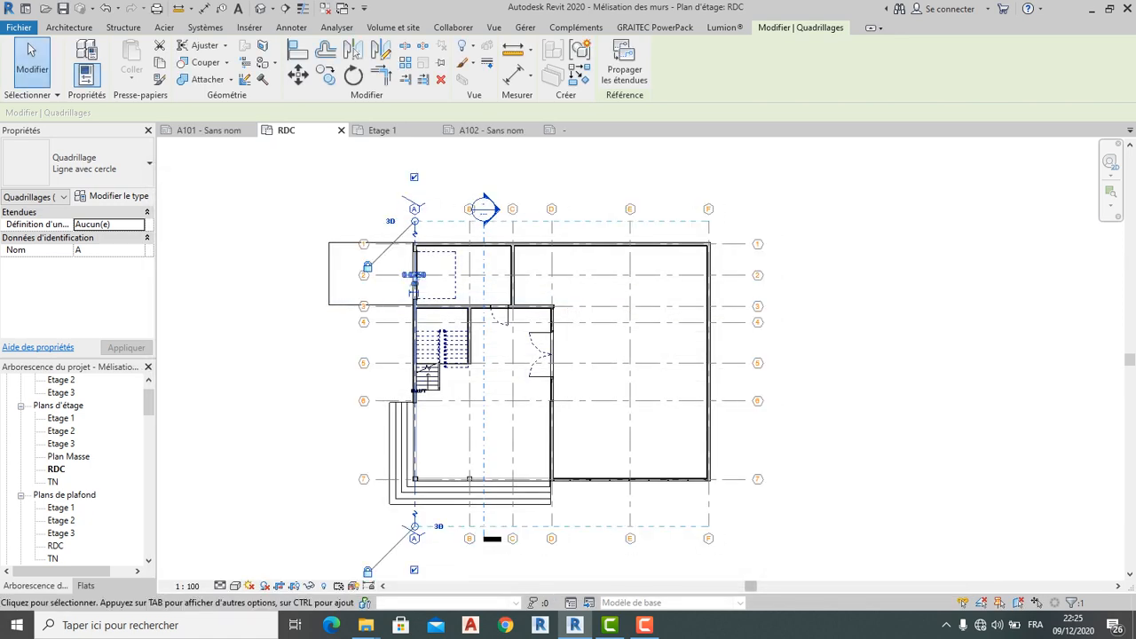
pyautogui.press('Escape')
# Zoom over the RDC plan, then inspect the hexagon grid heads on sheet A102
pyautogui.scroll(5, 405, 200)
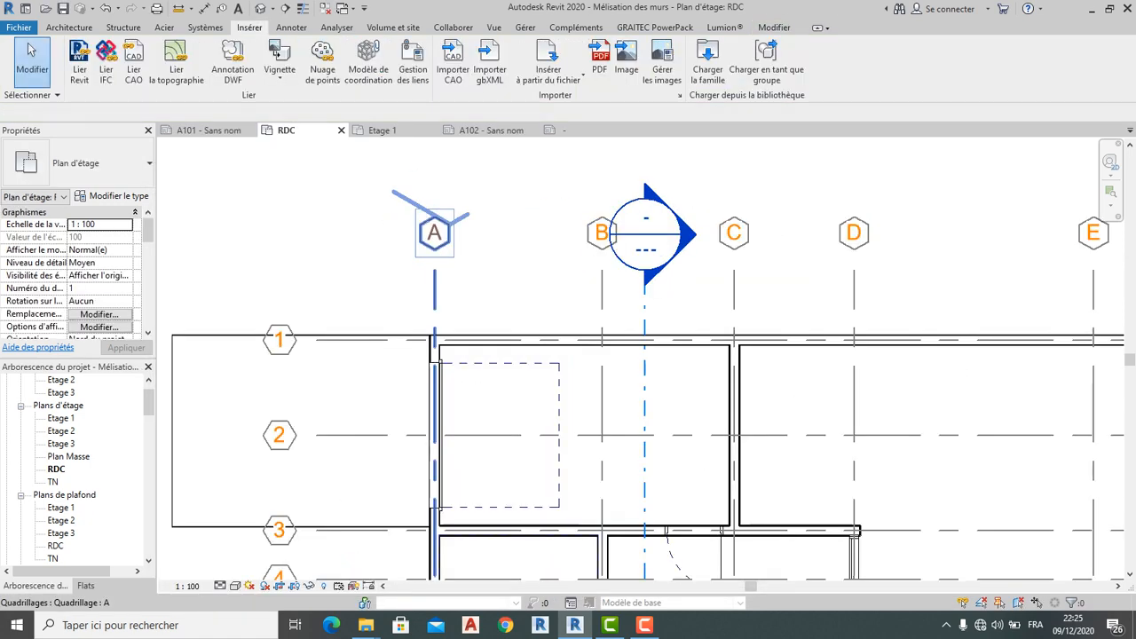
pyautogui.scroll(-5, 391, 191)
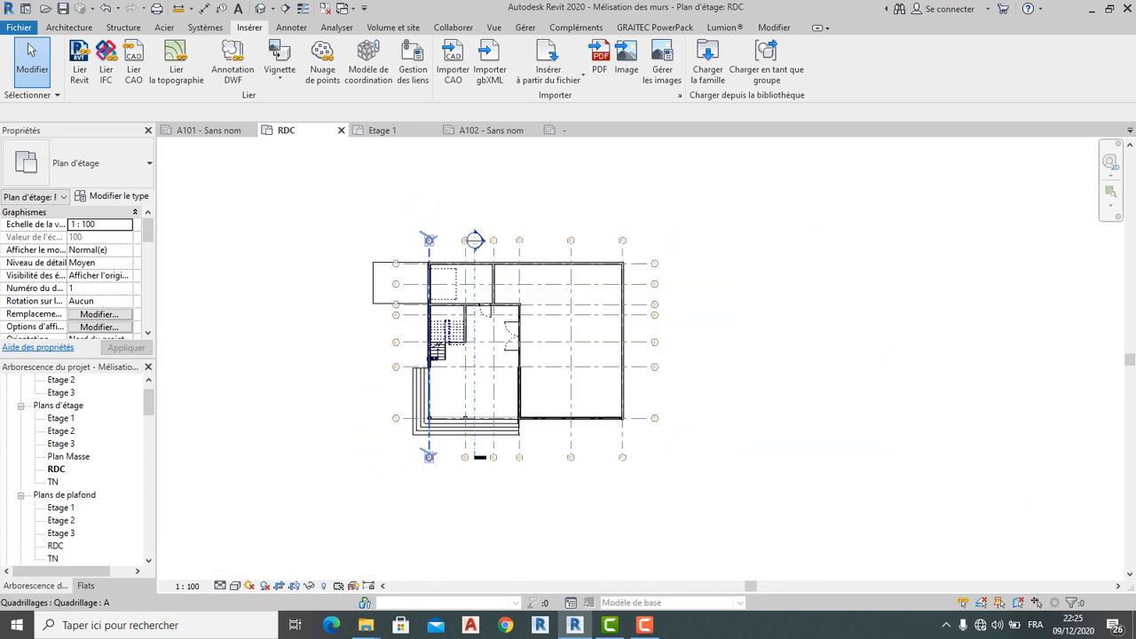
pyautogui.scroll(2, 523, 375)
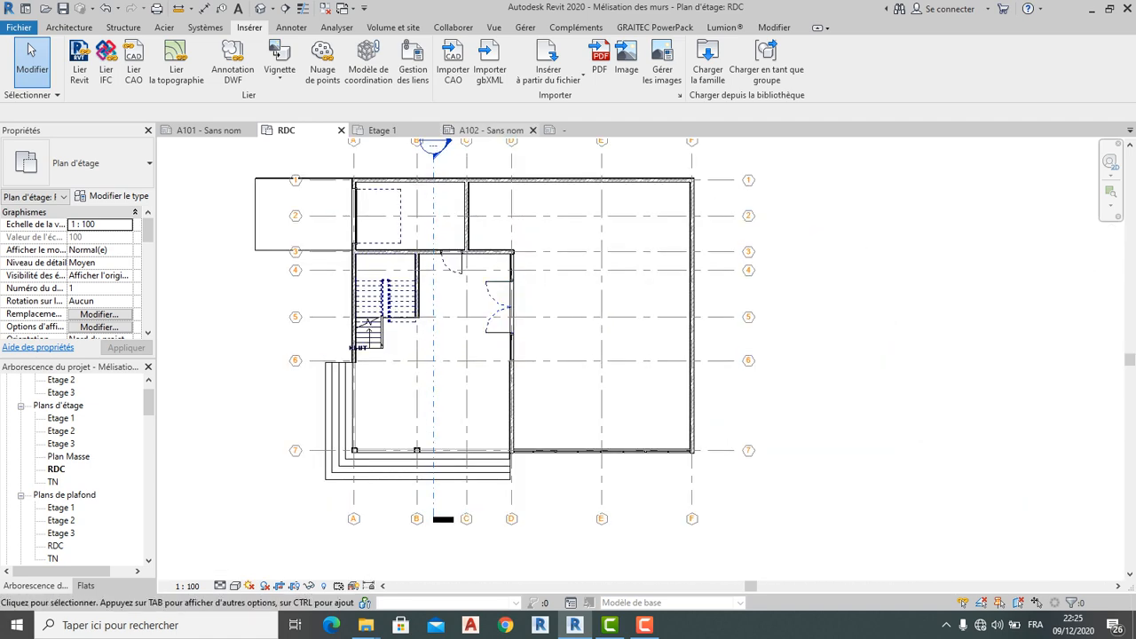
pyautogui.click(491, 130)
pyautogui.scroll(5, 397, 224)
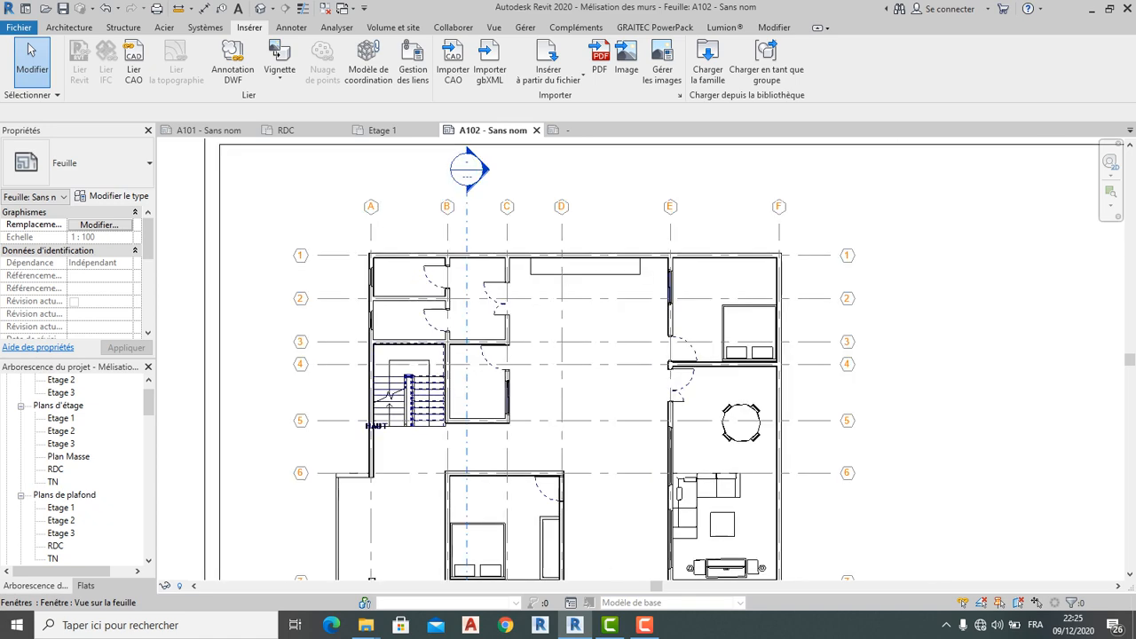
pyautogui.scroll(-3, 519, 225)
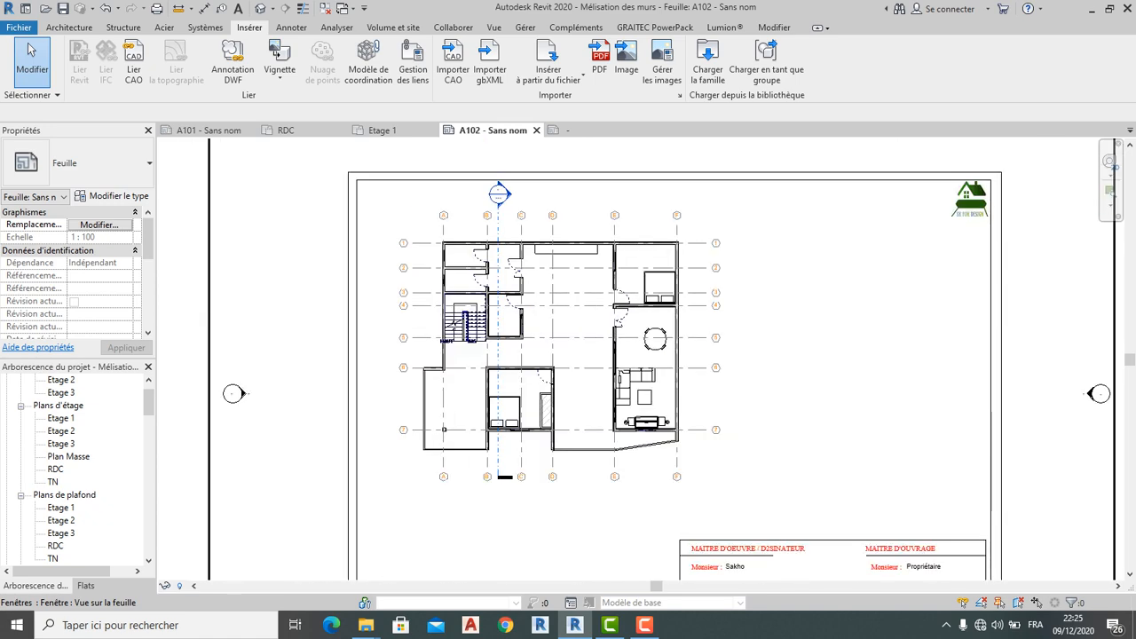
pyautogui.scroll(2, 633, 285)
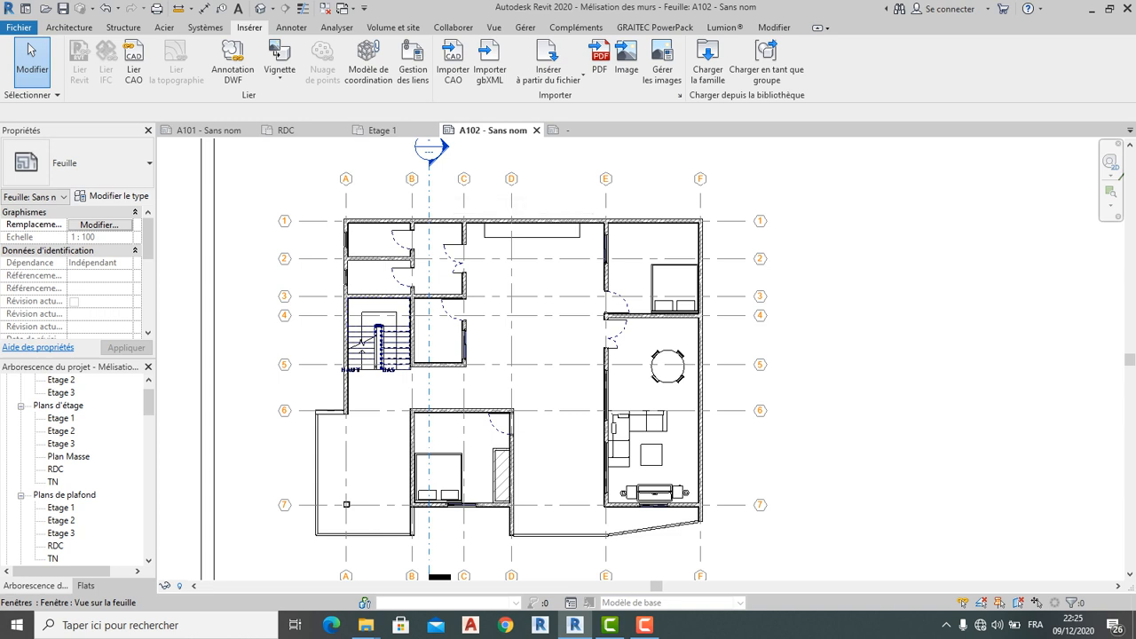
# Open sheet A101 and zoom over its plan viewport's hexagon grid heads
pyautogui.click(208, 131)
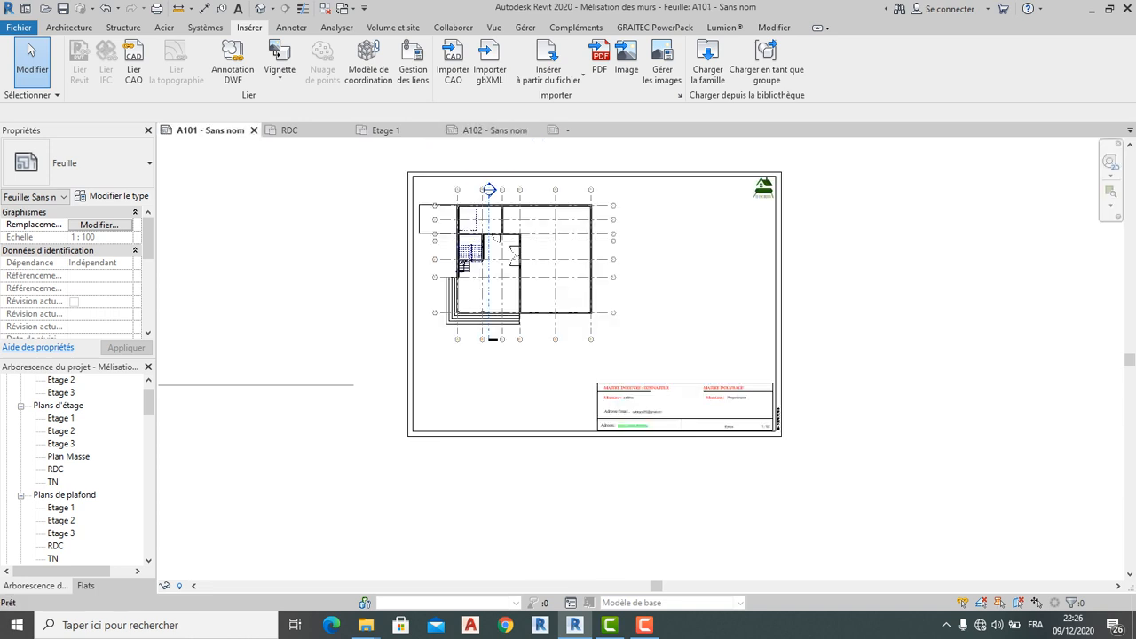
pyautogui.scroll(3, 498, 190)
pyautogui.scroll(2, 502, 187)
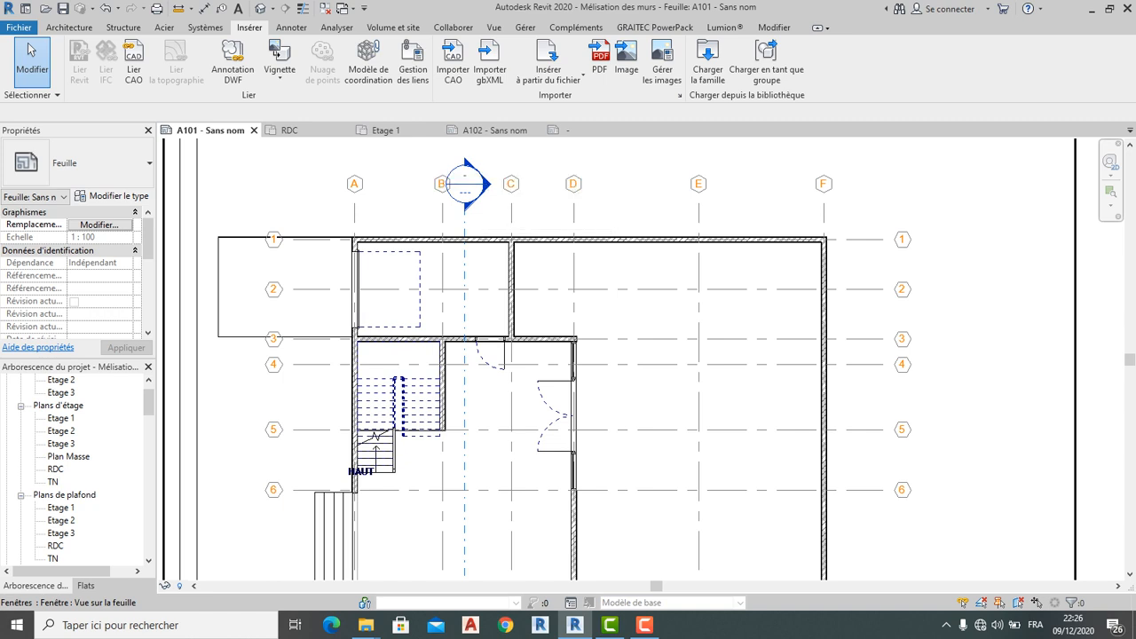
pyautogui.scroll(-2, 466, 216)
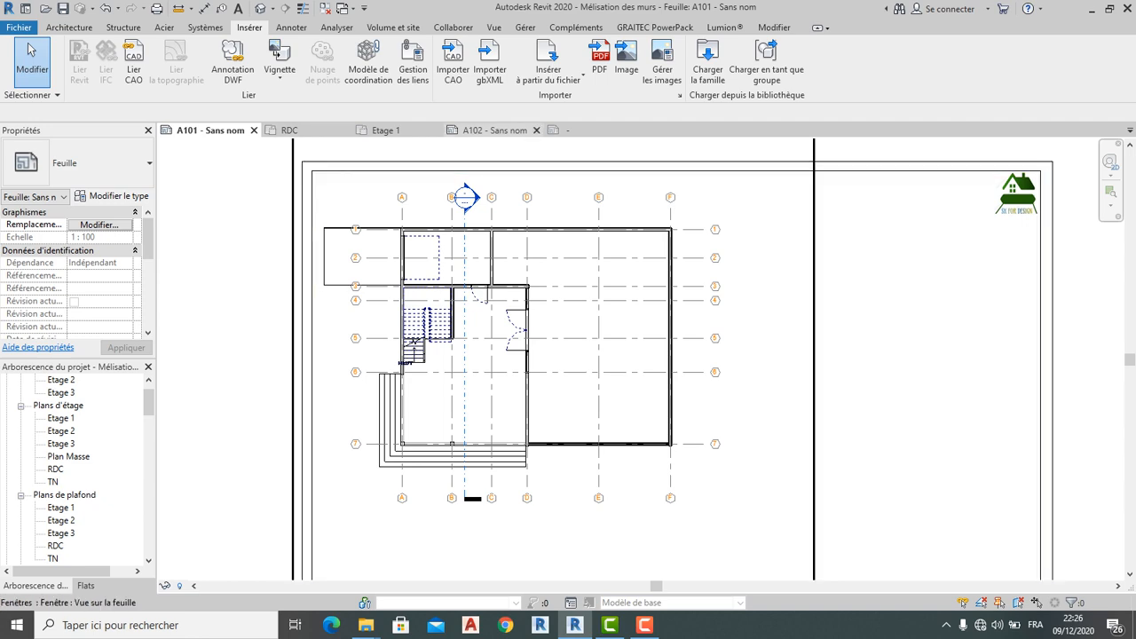
# Load 'Extrémité de la ligne de quadrillage' from the Ligne de quadrillage folder into the project
pyautogui.click(707, 62)
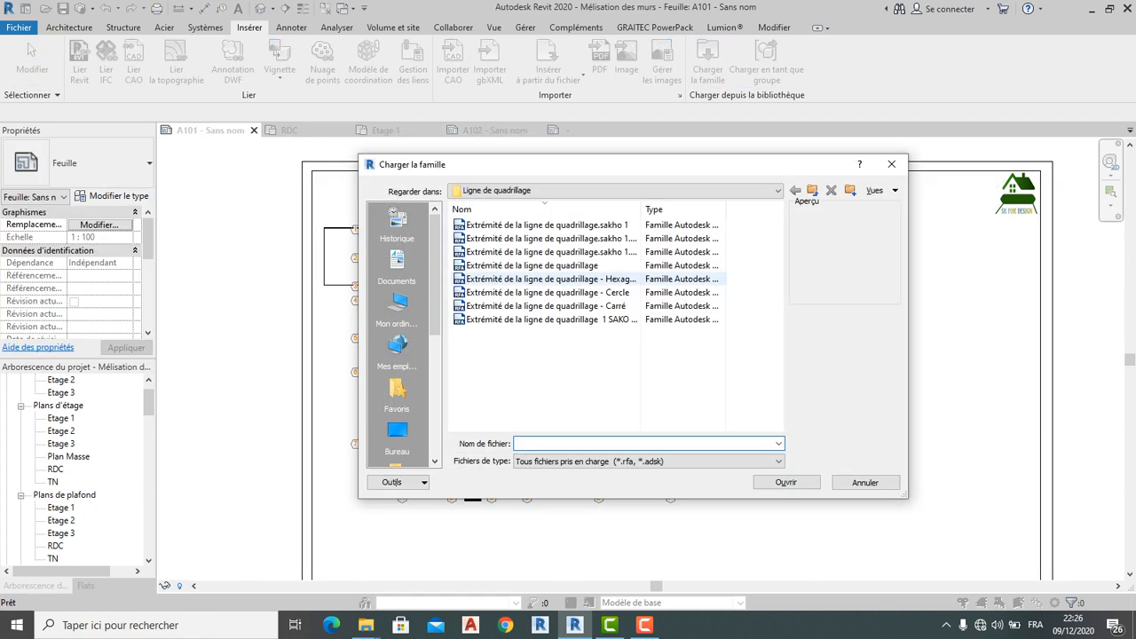
pyautogui.click(545, 238)
pyautogui.click(546, 266)
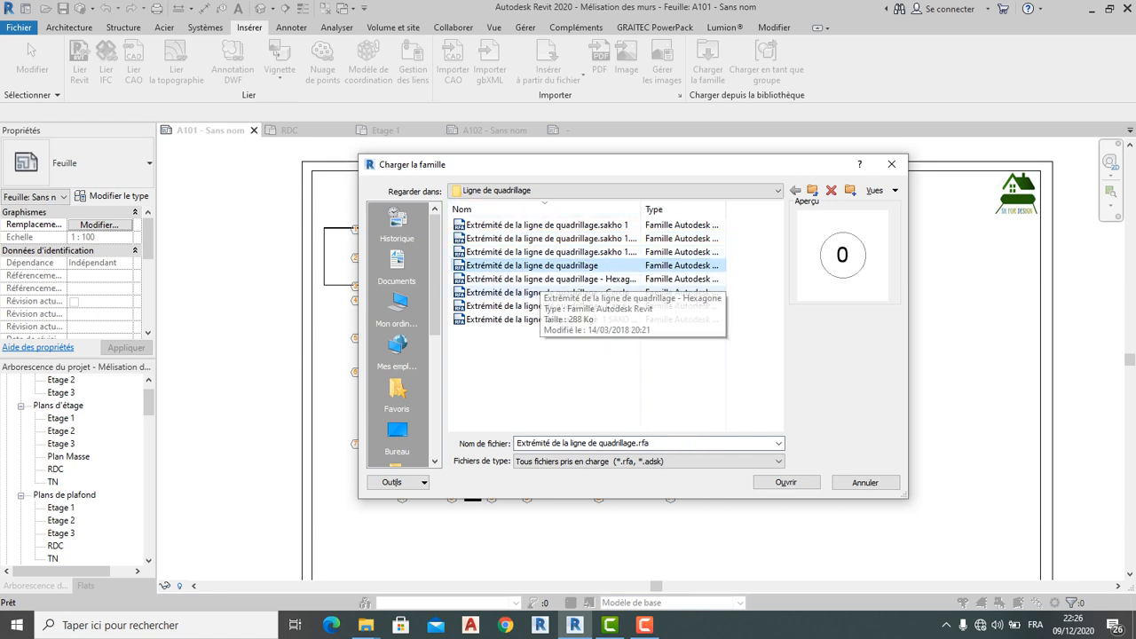
pyautogui.click(786, 482)
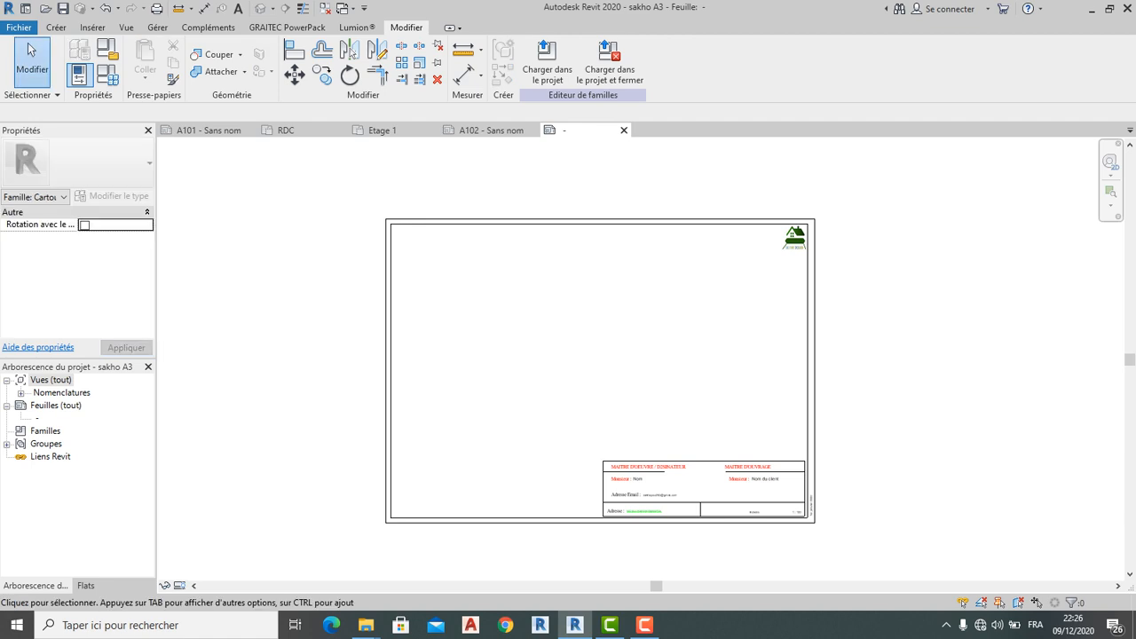
# Close the sakho A3 title block family editor to get back to sheet A101
pyautogui.click(624, 129)
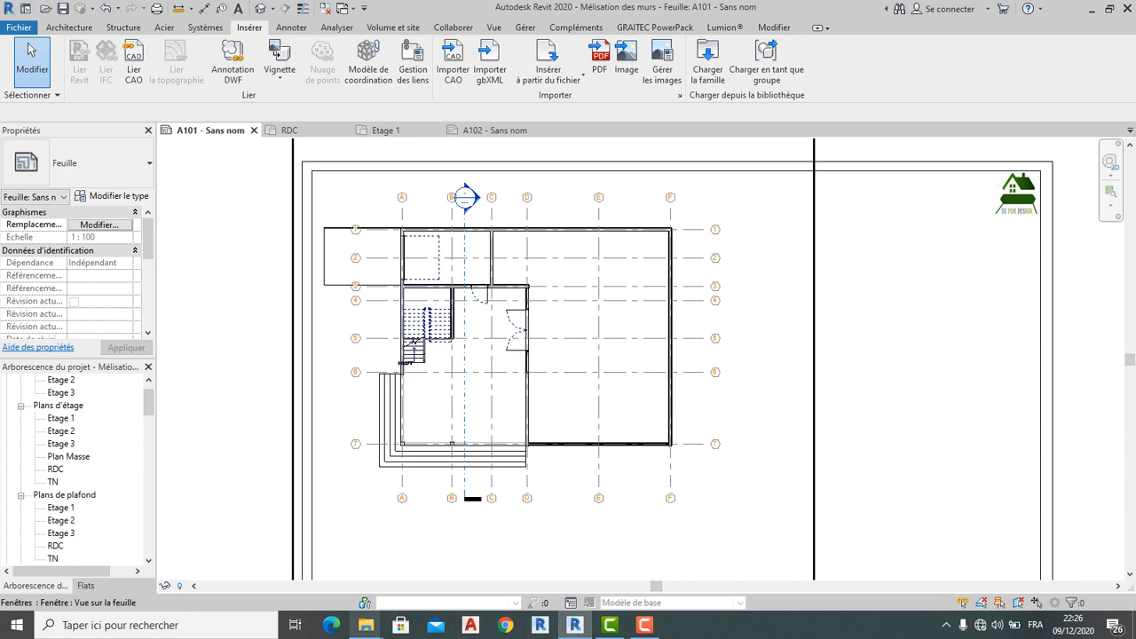
pyautogui.moveTo(365, 625)
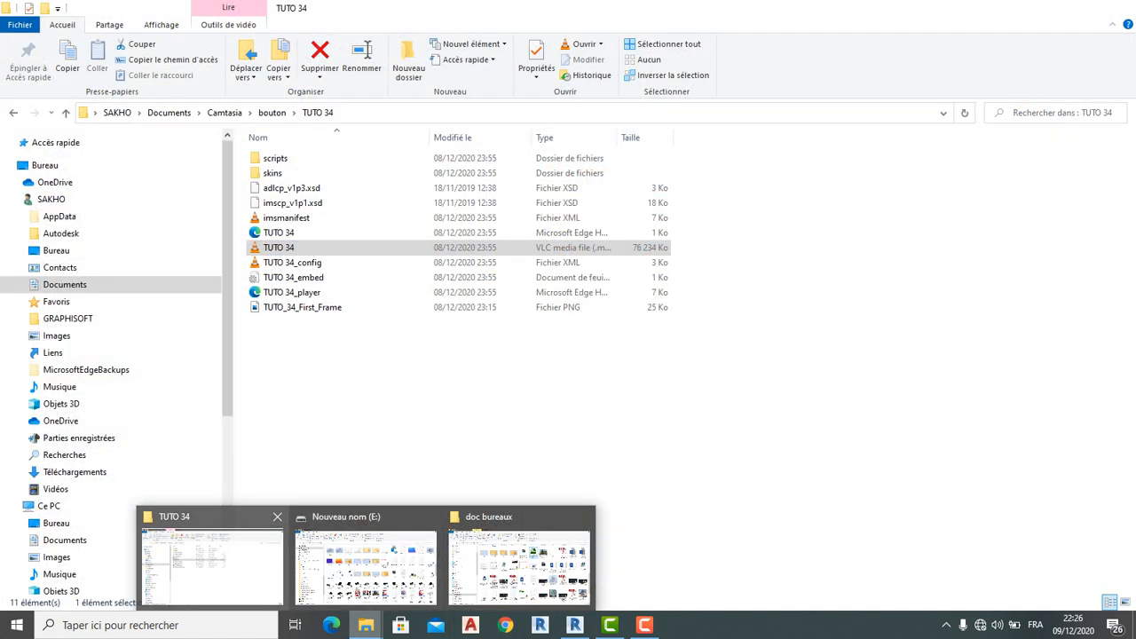
# In File Explorer, browse to C:\ProgramData\Autodesk\RVT 2019
pyautogui.click(211, 559)
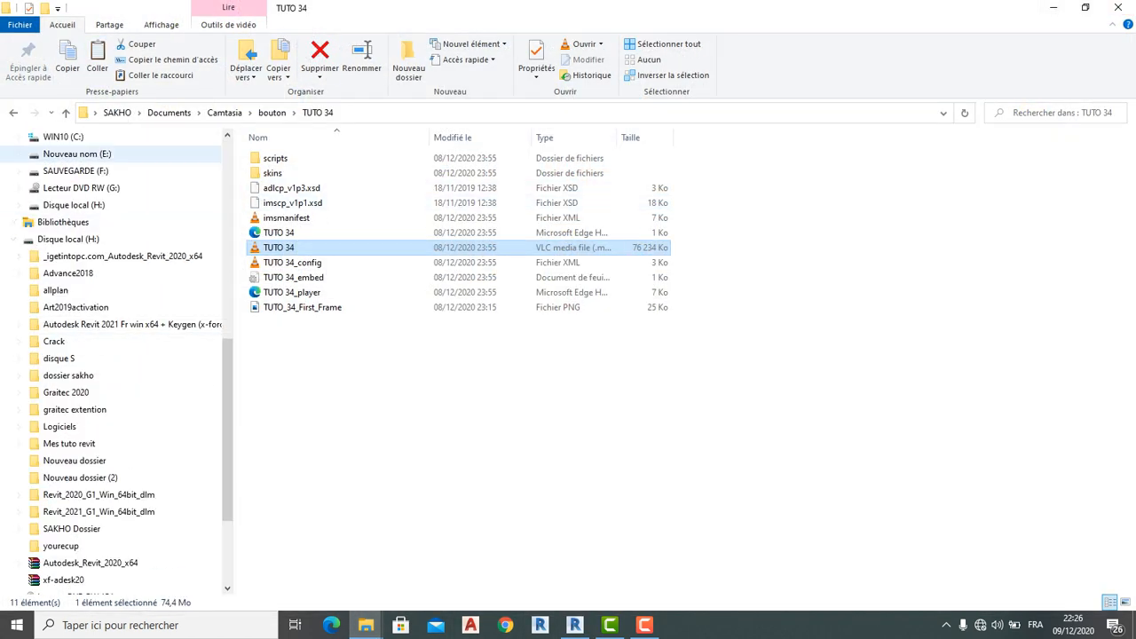
pyautogui.click(63, 137)
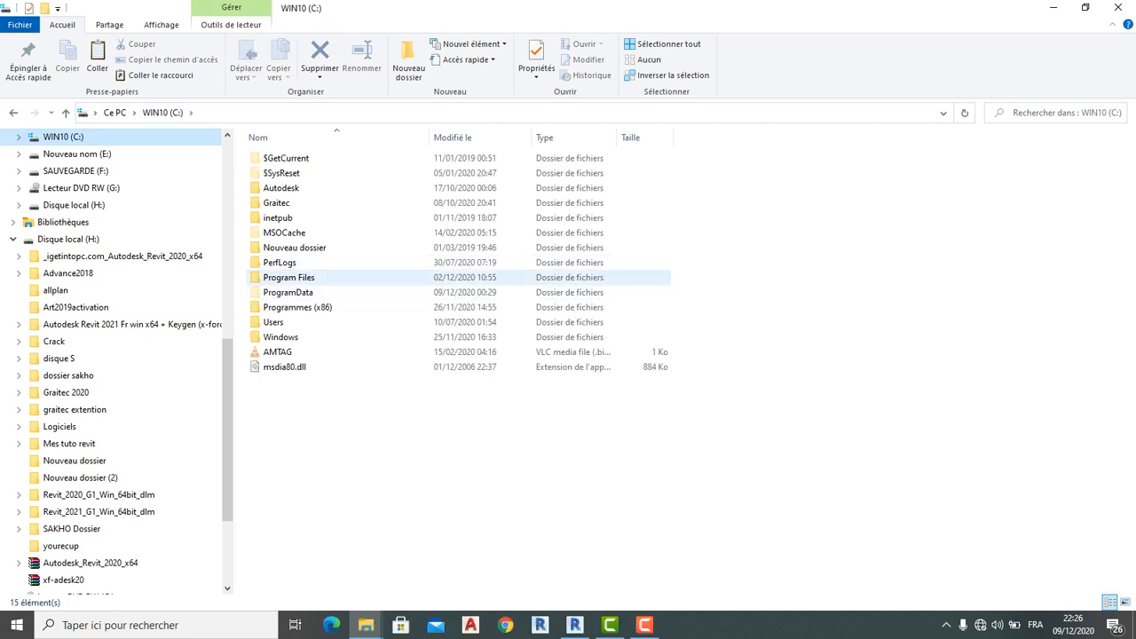
pyautogui.doubleClick(289, 292)
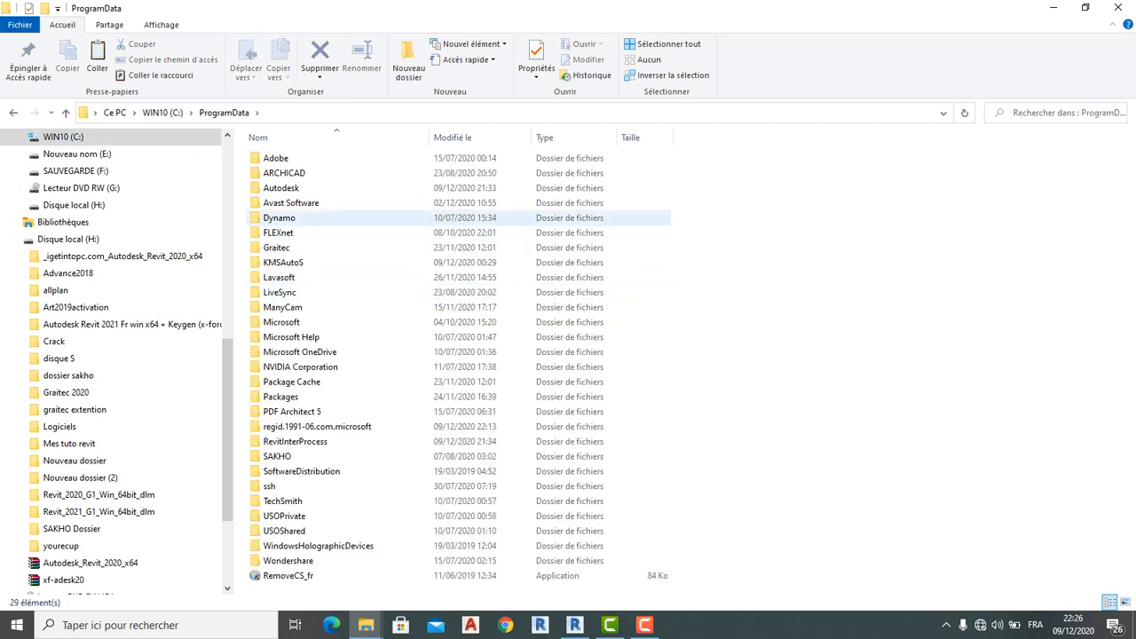
pyautogui.doubleClick(281, 187)
pyautogui.scroll(-1, 355, 297)
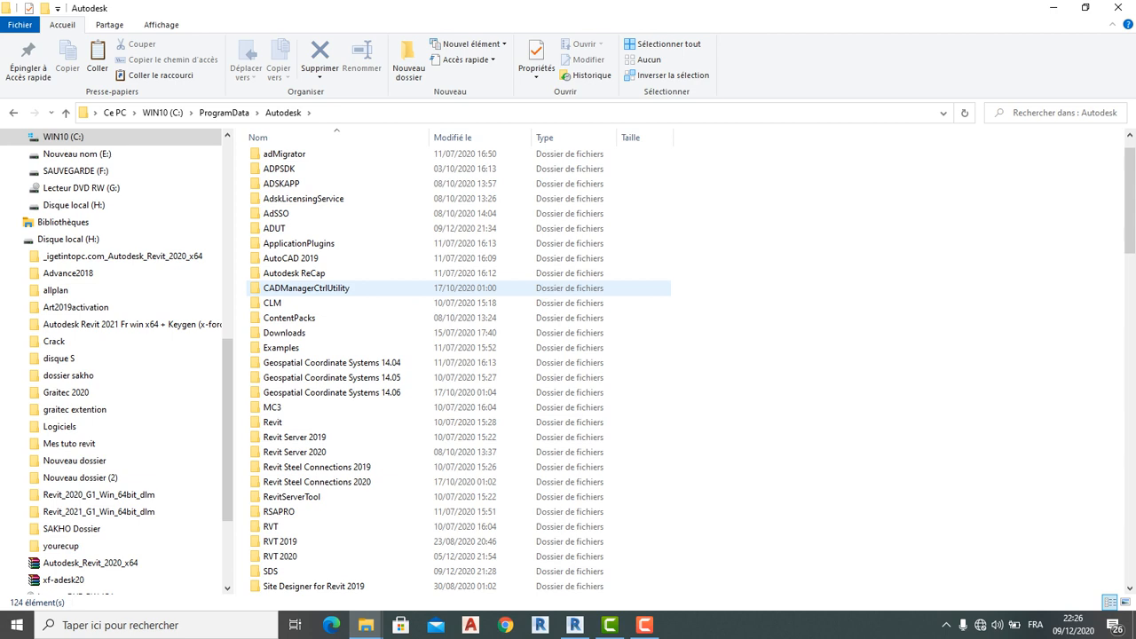
pyautogui.scroll(-1, 355, 399)
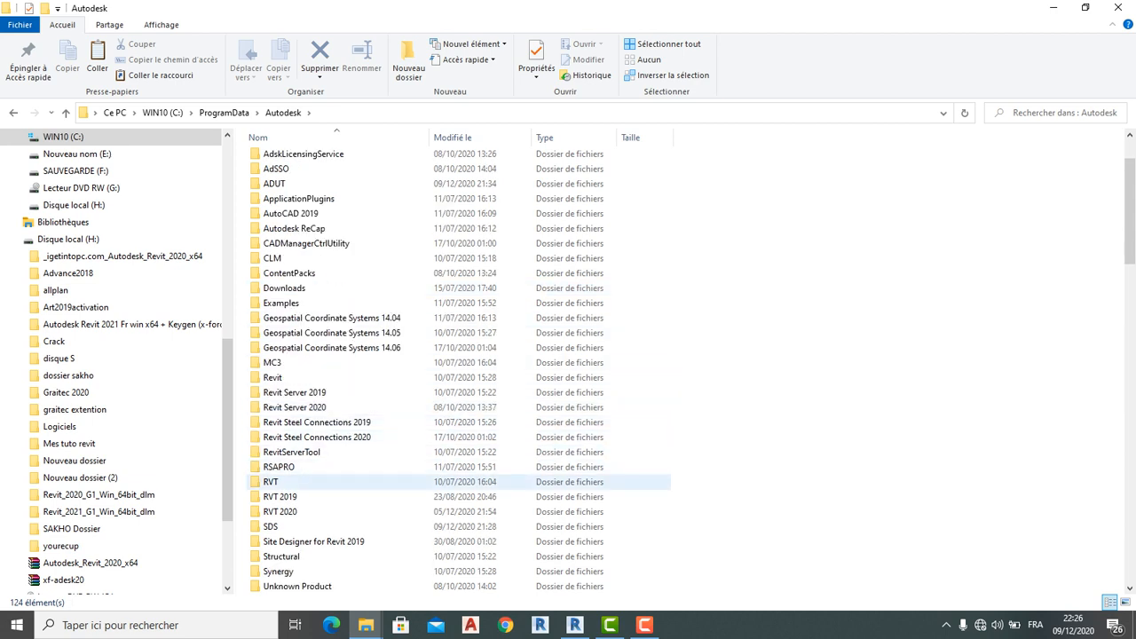
pyautogui.doubleClick(279, 496)
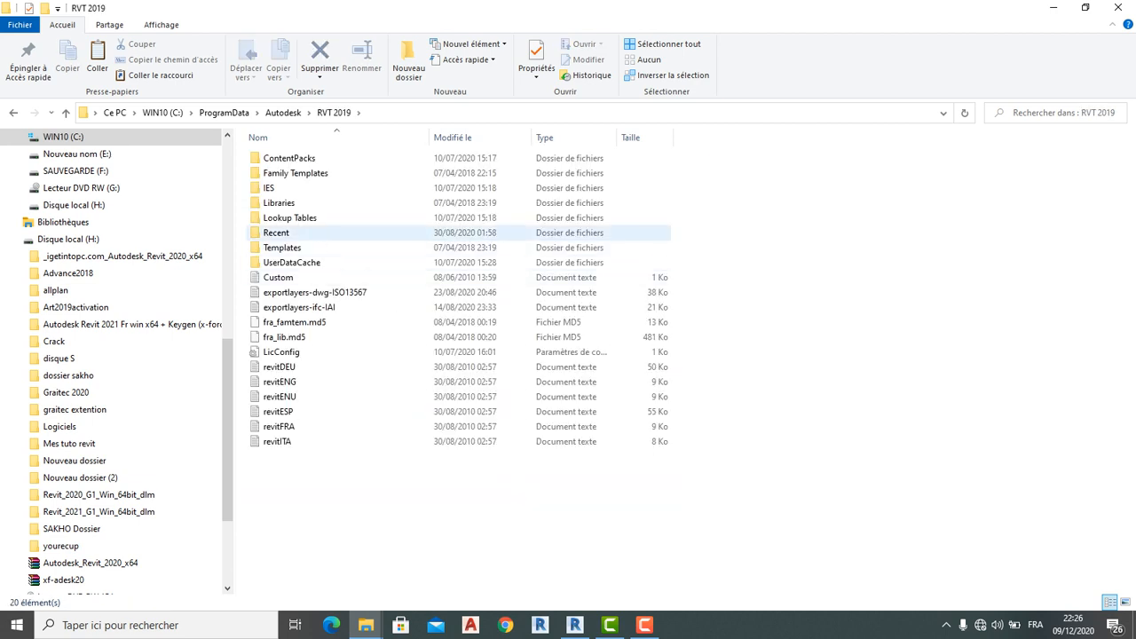
# Go into Libraries\France\Annotations\Ligne de quadrillage
pyautogui.click(278, 202)
pyautogui.doubleClick(278, 203)
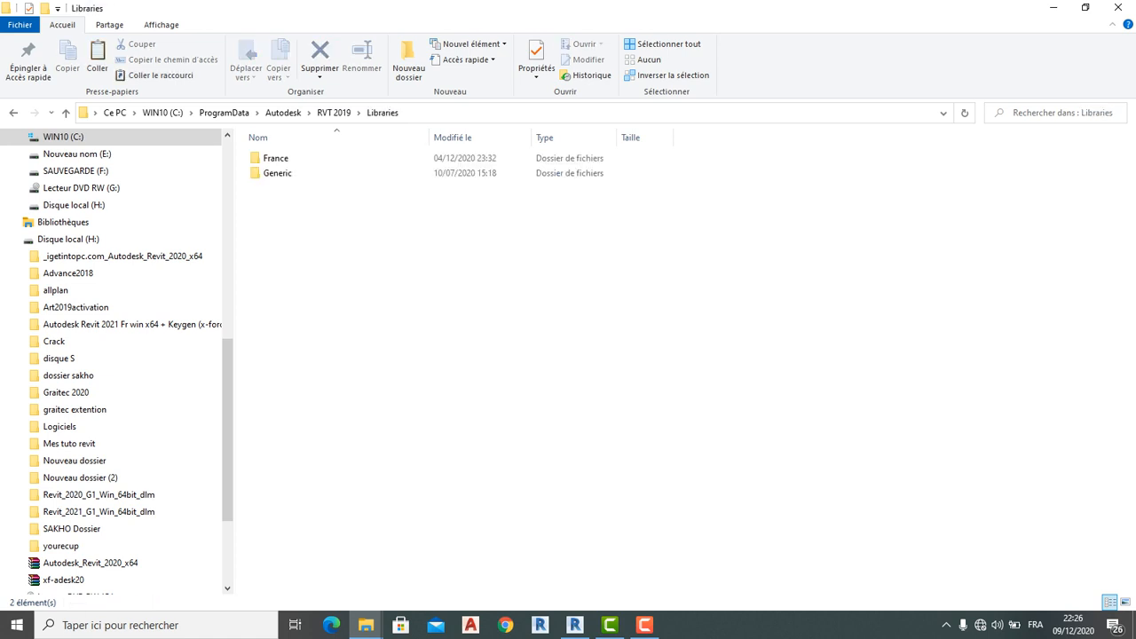
pyautogui.doubleClick(275, 158)
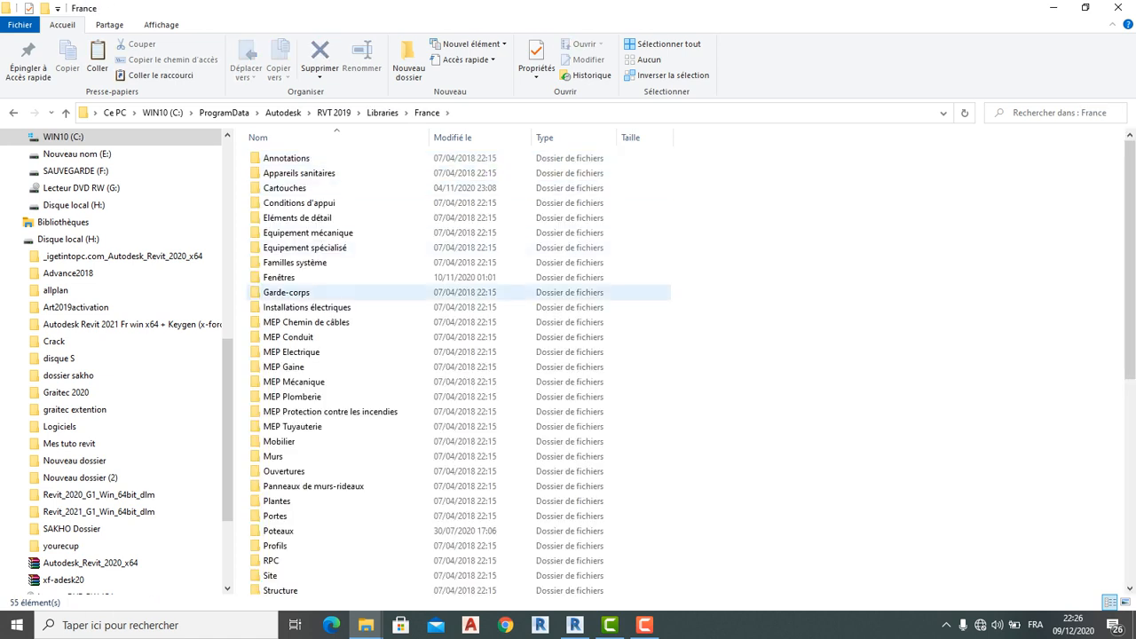
pyautogui.scroll(-2, 275, 373)
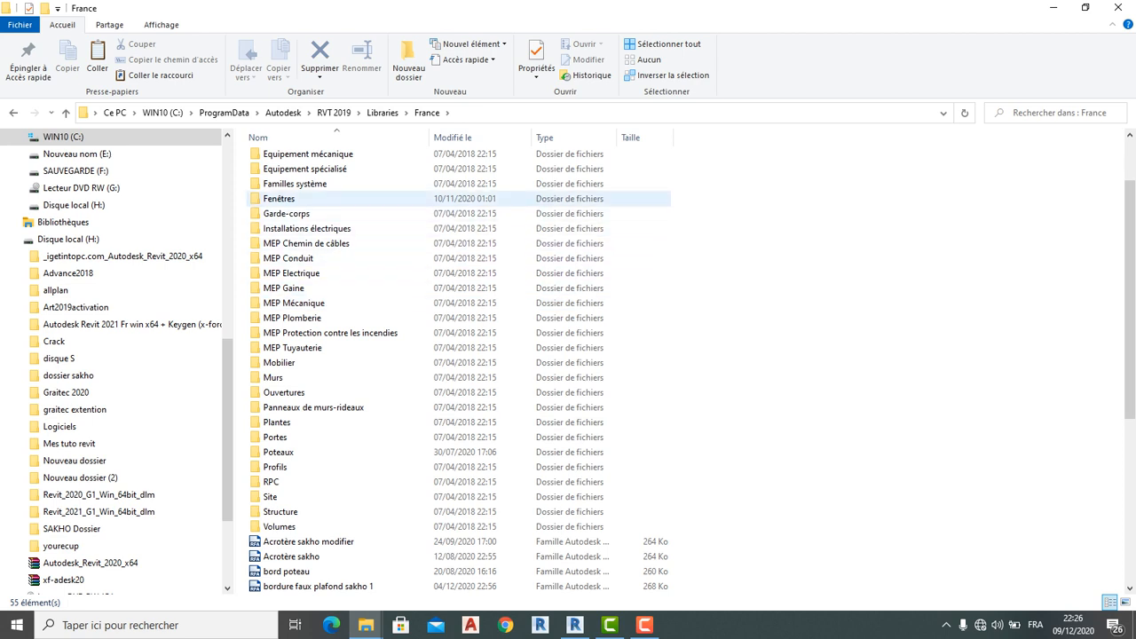
pyautogui.scroll(1, 284, 406)
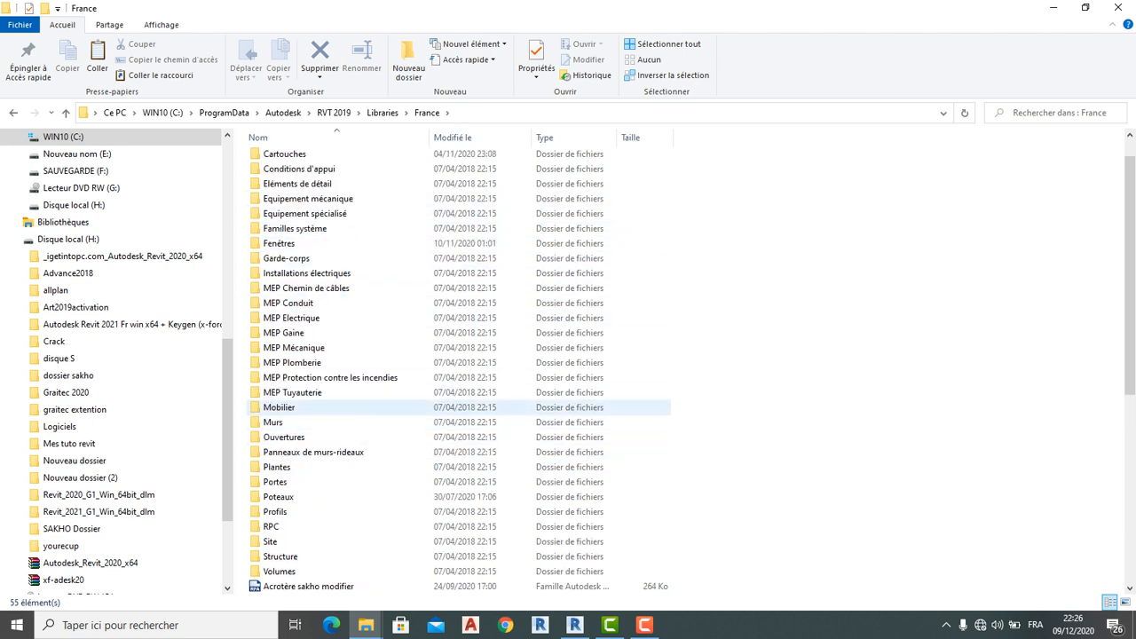
pyautogui.scroll(-3, 283, 406)
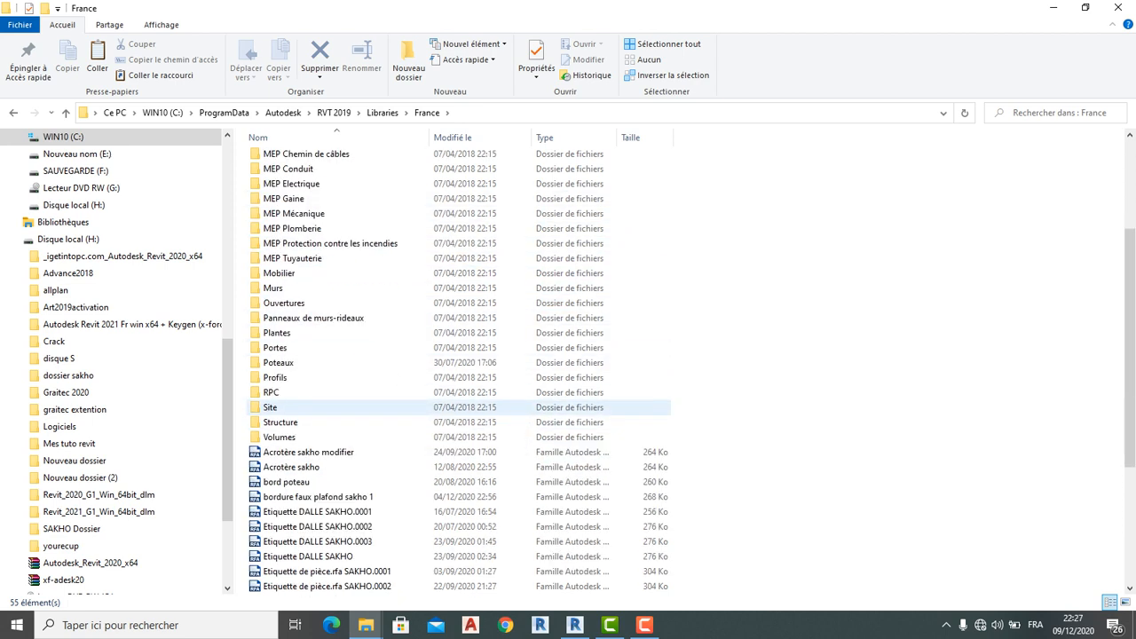
pyautogui.scroll(4, 284, 406)
pyautogui.doubleClick(284, 157)
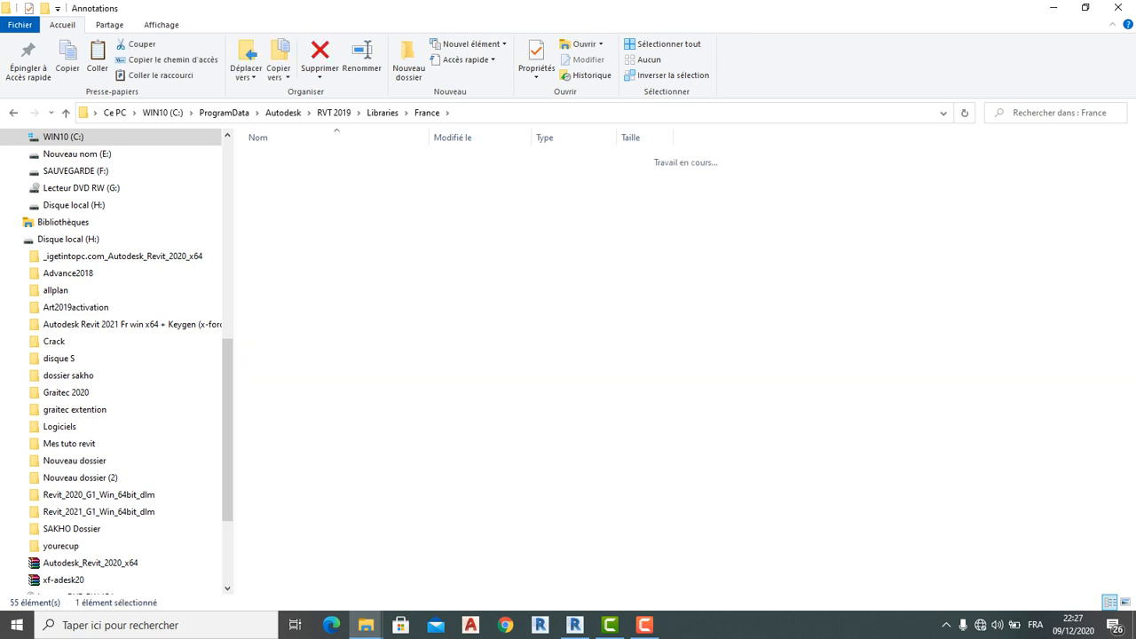
pyautogui.doubleClick(301, 277)
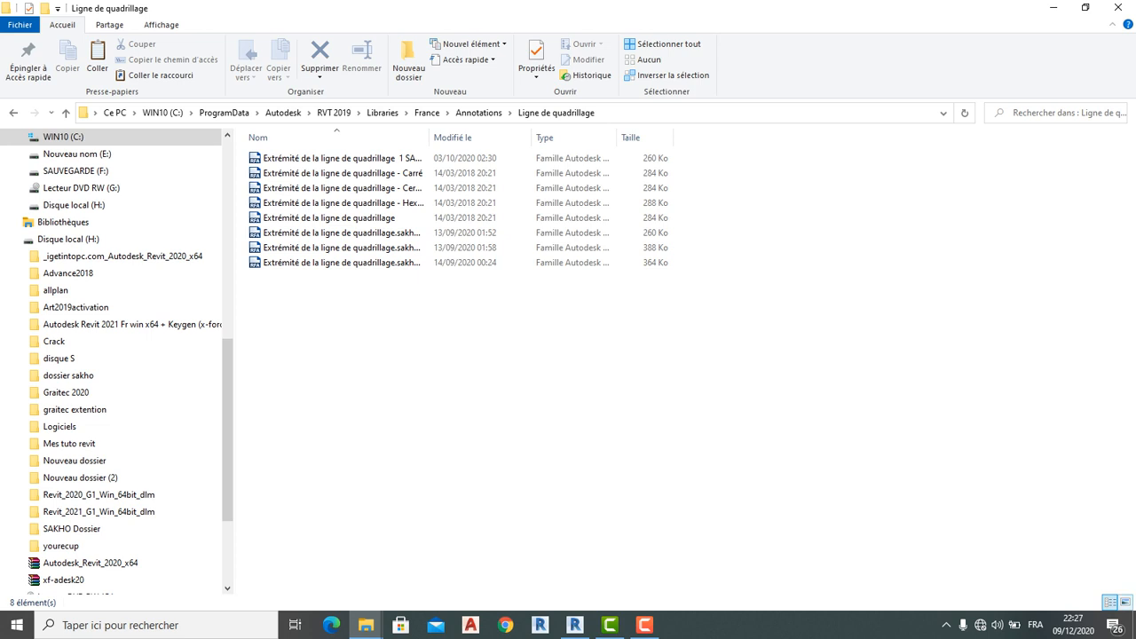
# Show large icons and open the Carré grid-head family, confirming the upgrade
pyautogui.click(1125, 601)
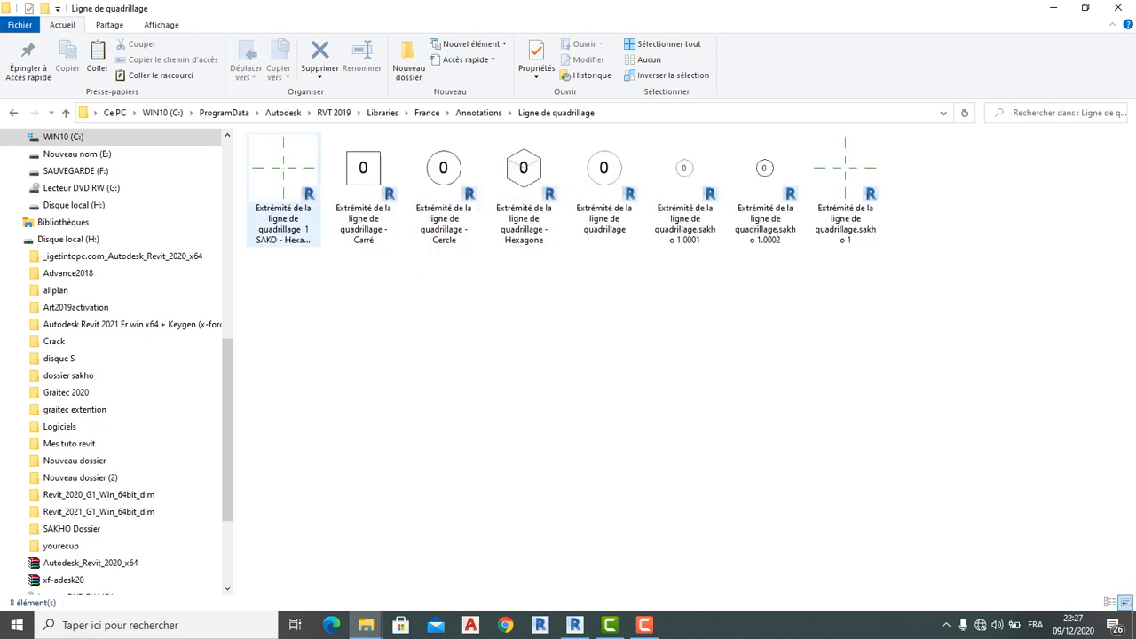
pyautogui.doubleClick(363, 191)
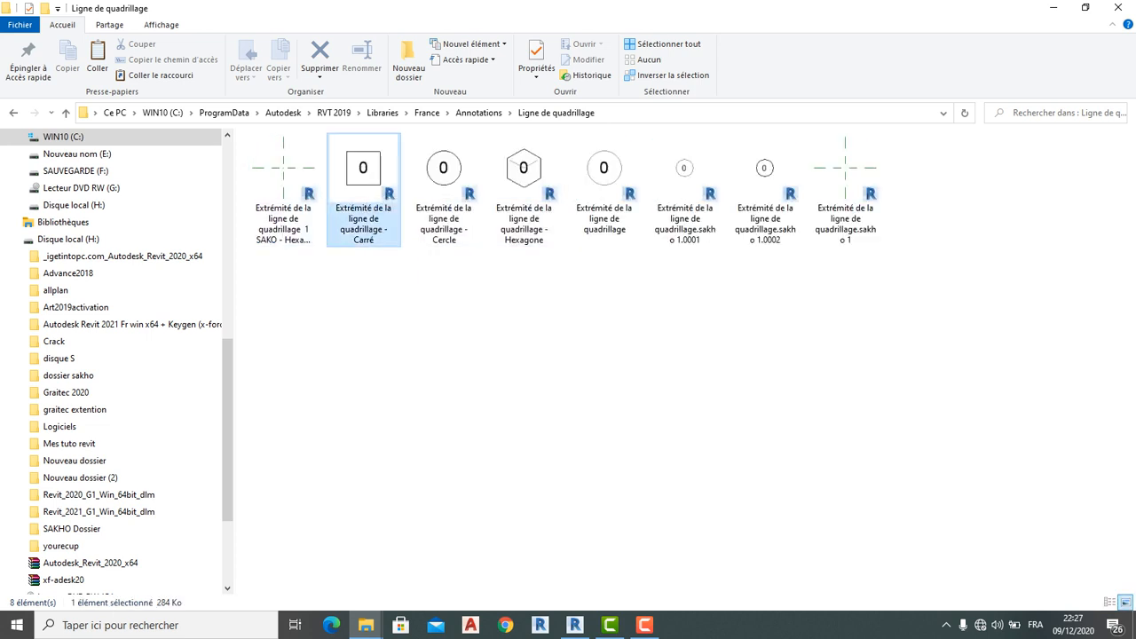
pyautogui.press('Return')
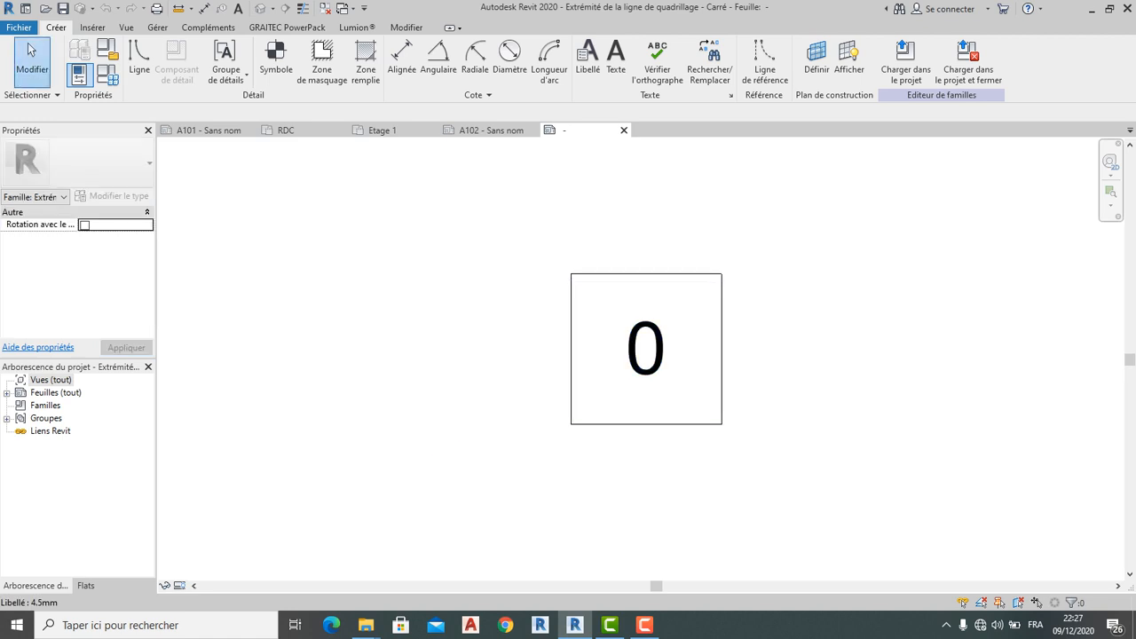
# Try setting the square's height to 10, then cancel the resulting constraint error
pyautogui.click(661, 274)
pyautogui.click(798, 444)
pyautogui.click(661, 273)
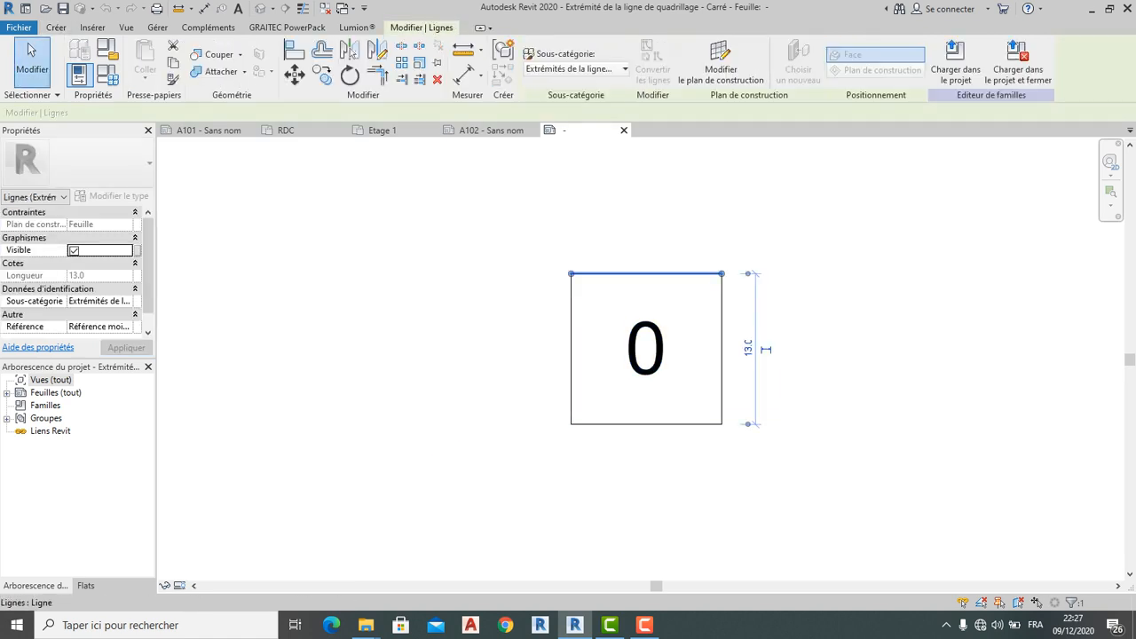
pyautogui.click(766, 349)
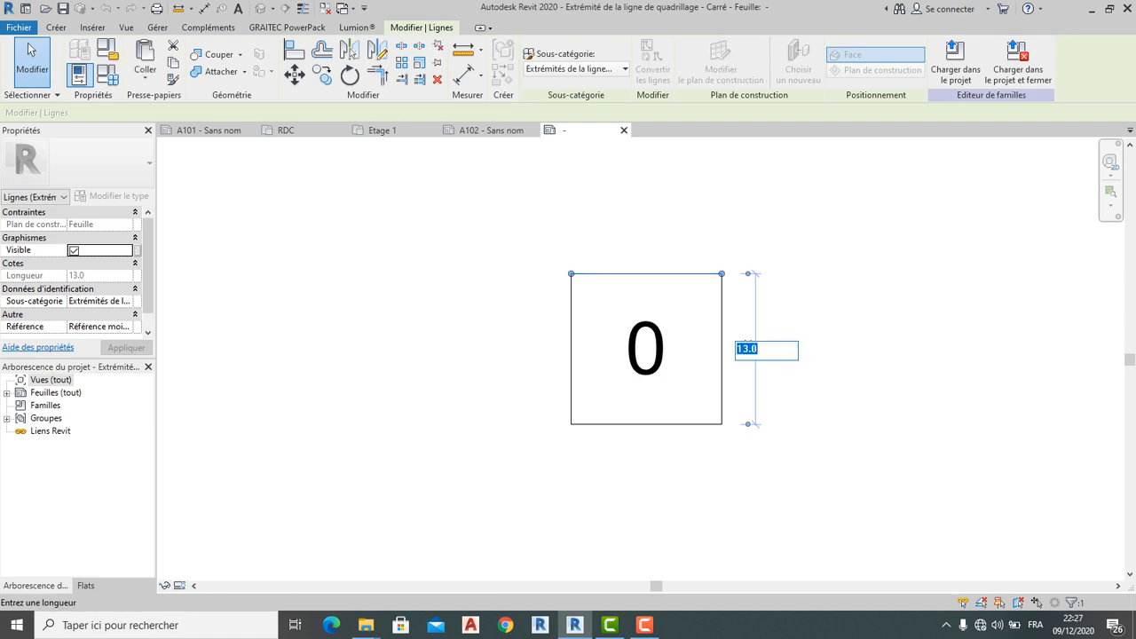
pyautogui.press('Return')
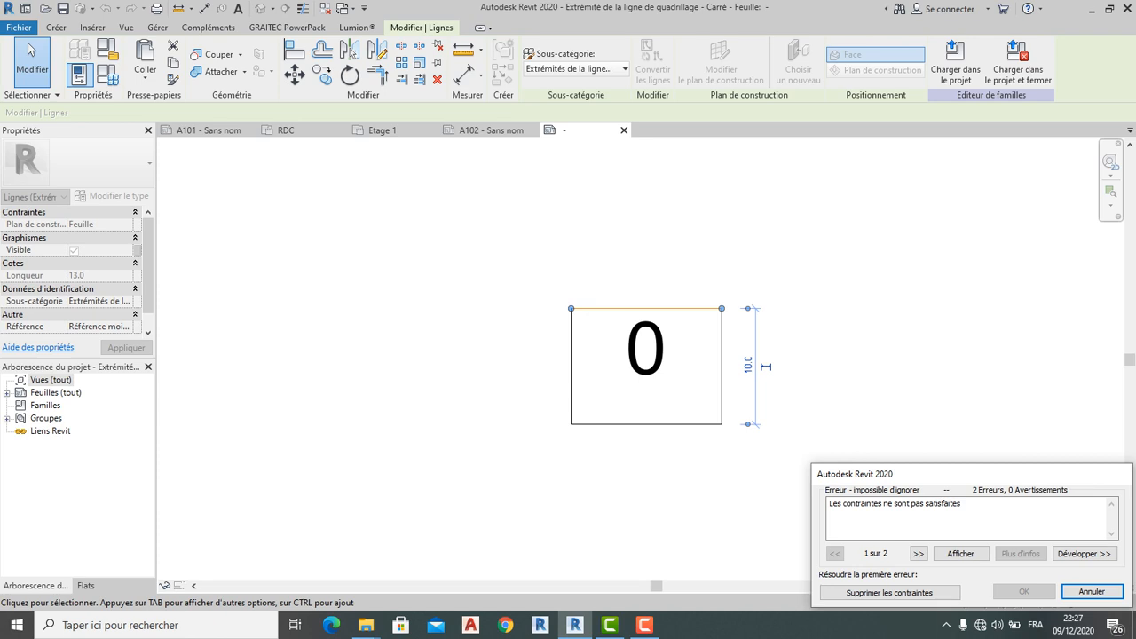
pyautogui.click(1092, 591)
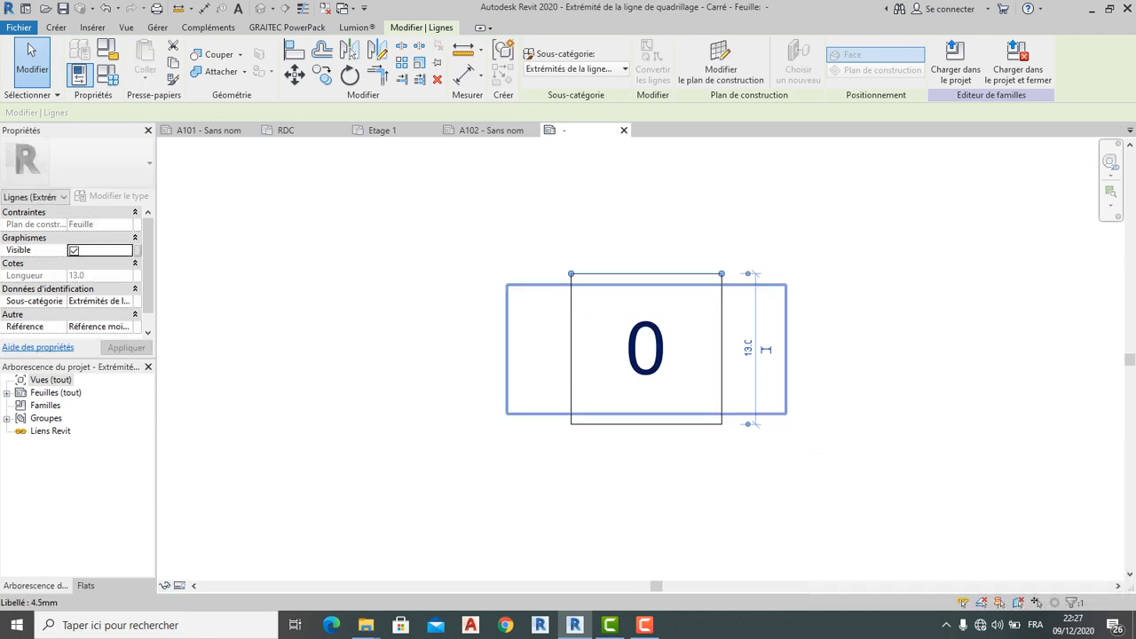
# Delete the square's left, bottom, right and top edges, leaving only the 0 label
pyautogui.click(571, 303)
pyautogui.press('Delete')
pyautogui.click(660, 424)
pyautogui.press('Delete')
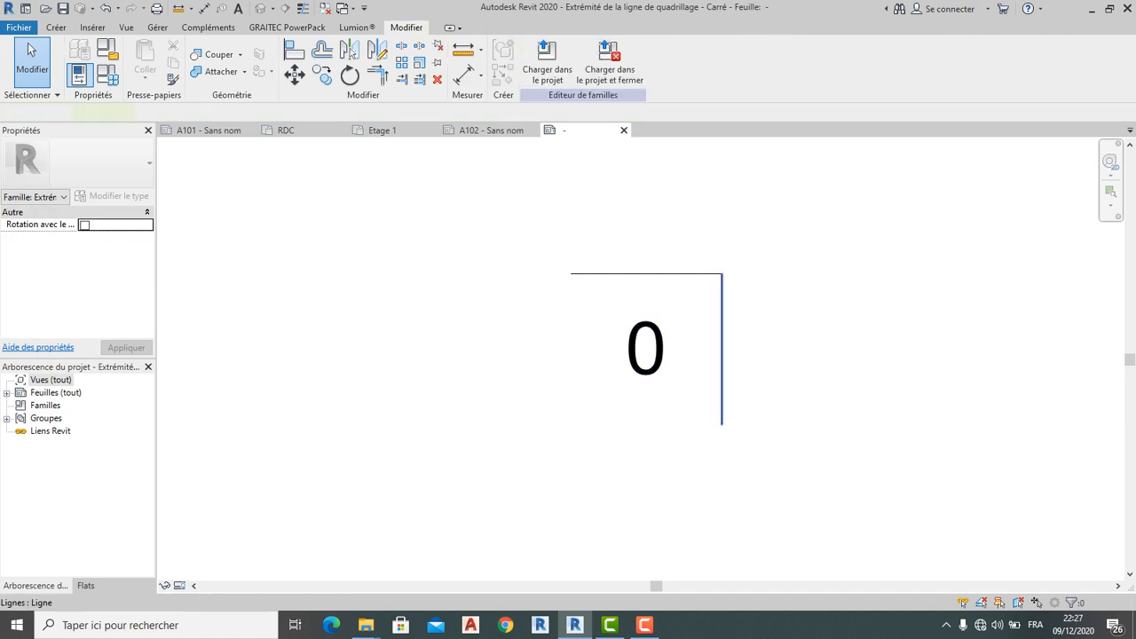
pyautogui.click(721, 355)
pyautogui.press('Delete')
pyautogui.click(632, 274)
pyautogui.press('Delete')
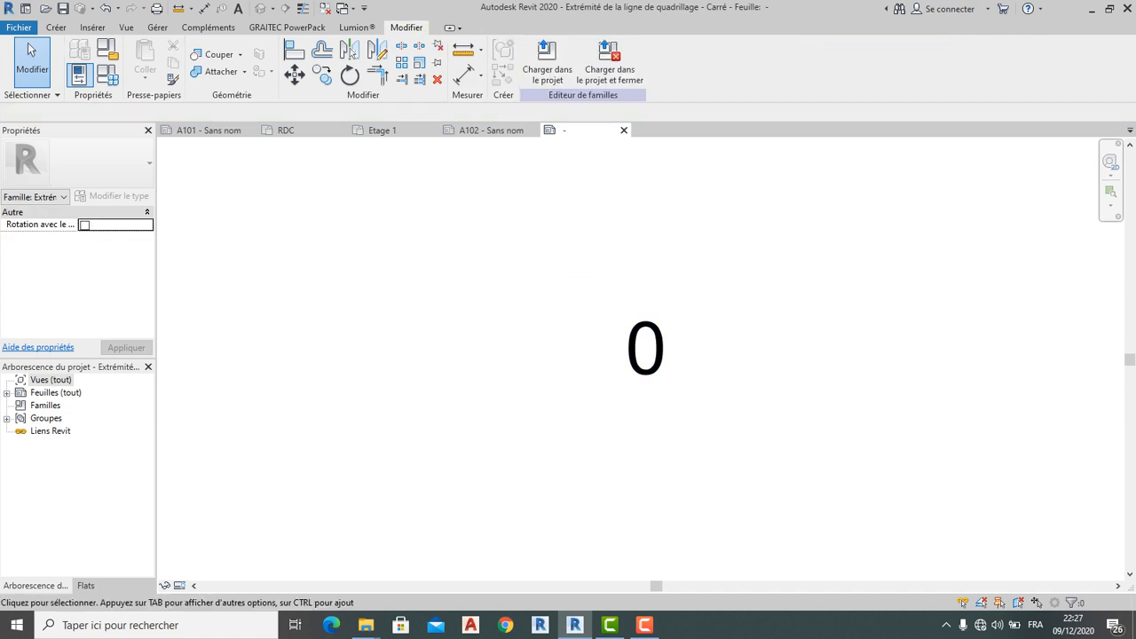
pyautogui.click(55, 27)
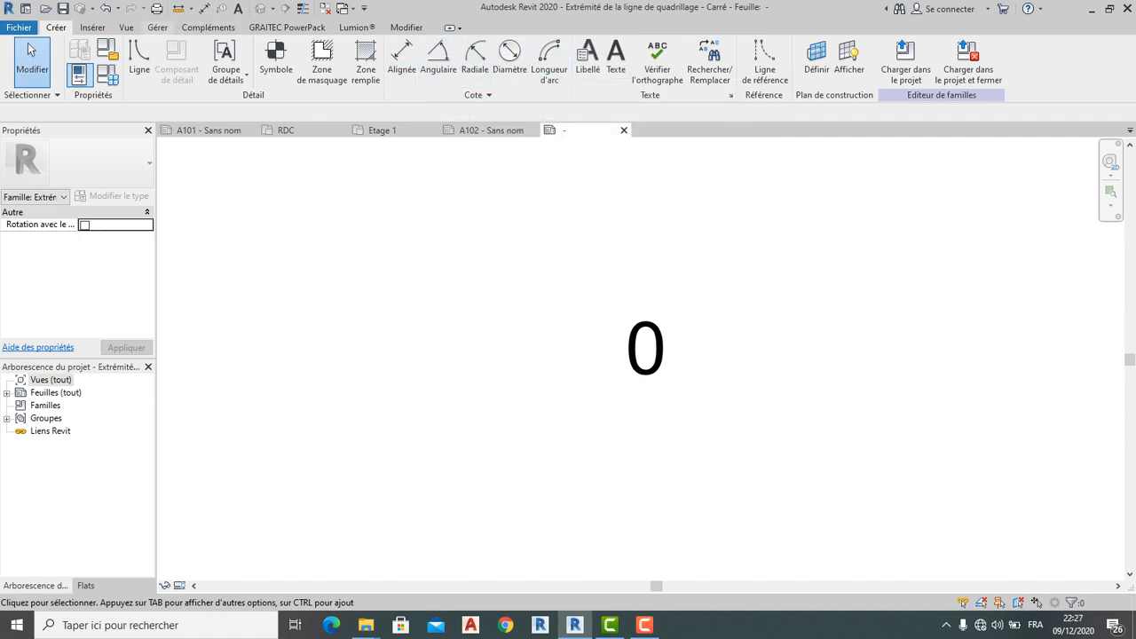
# Draw a circle centred on the 0 label using the line tool's Circle shape
pyautogui.click(139, 62)
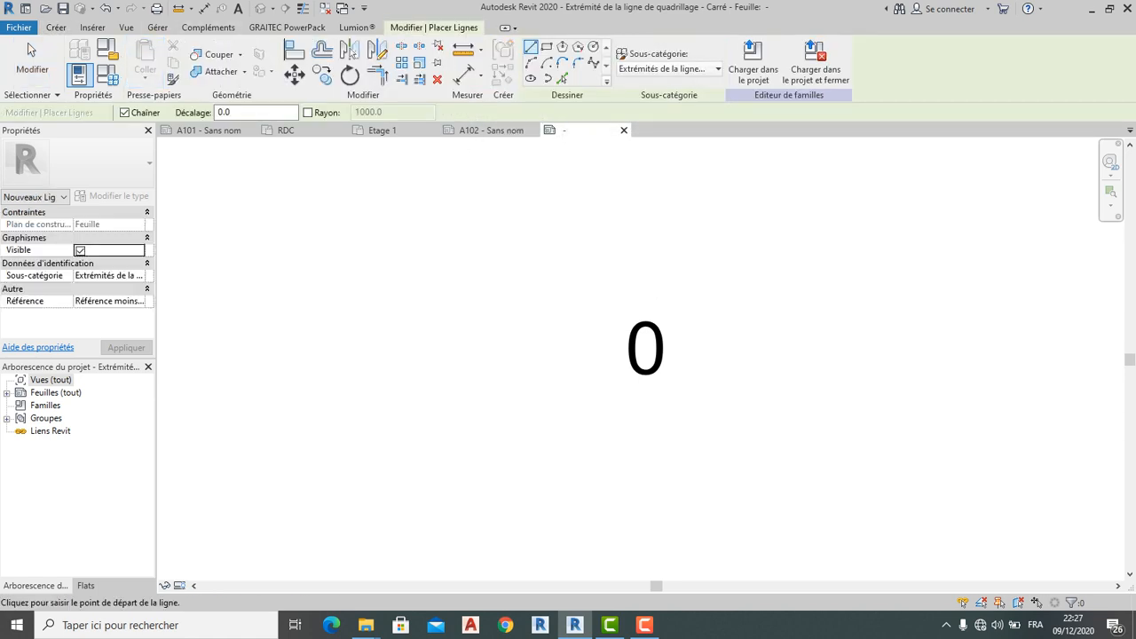
pyautogui.click(562, 47)
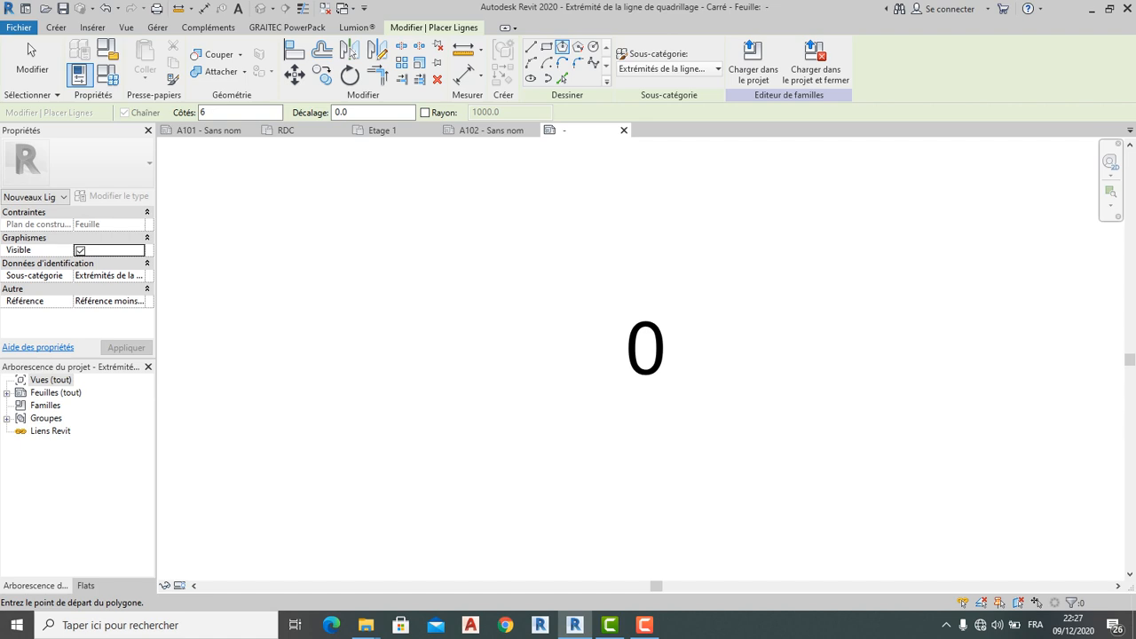
pyautogui.click(594, 47)
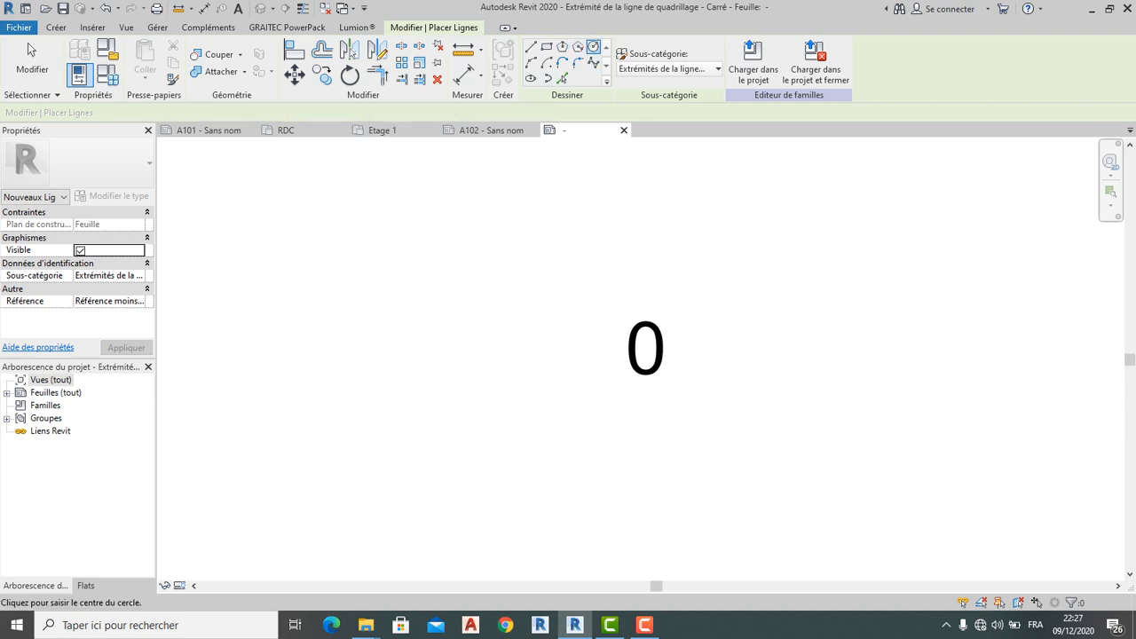
pyautogui.click(645, 346)
pyautogui.click(644, 289)
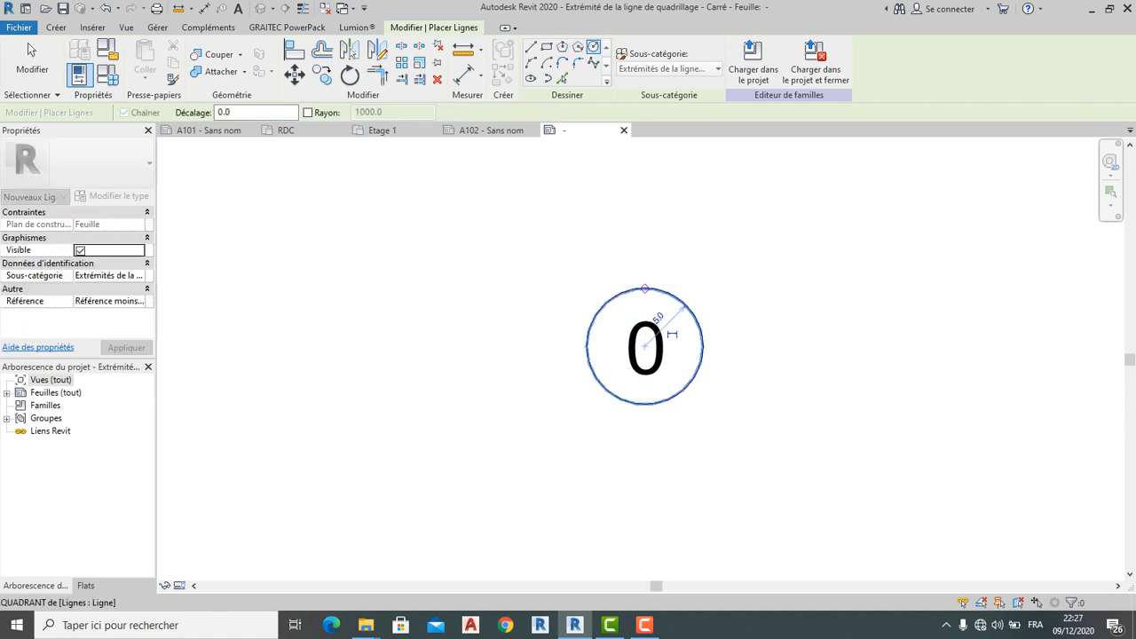
pyautogui.scroll(1, 725, 443)
pyautogui.press('Escape')
pyautogui.press('Escape')
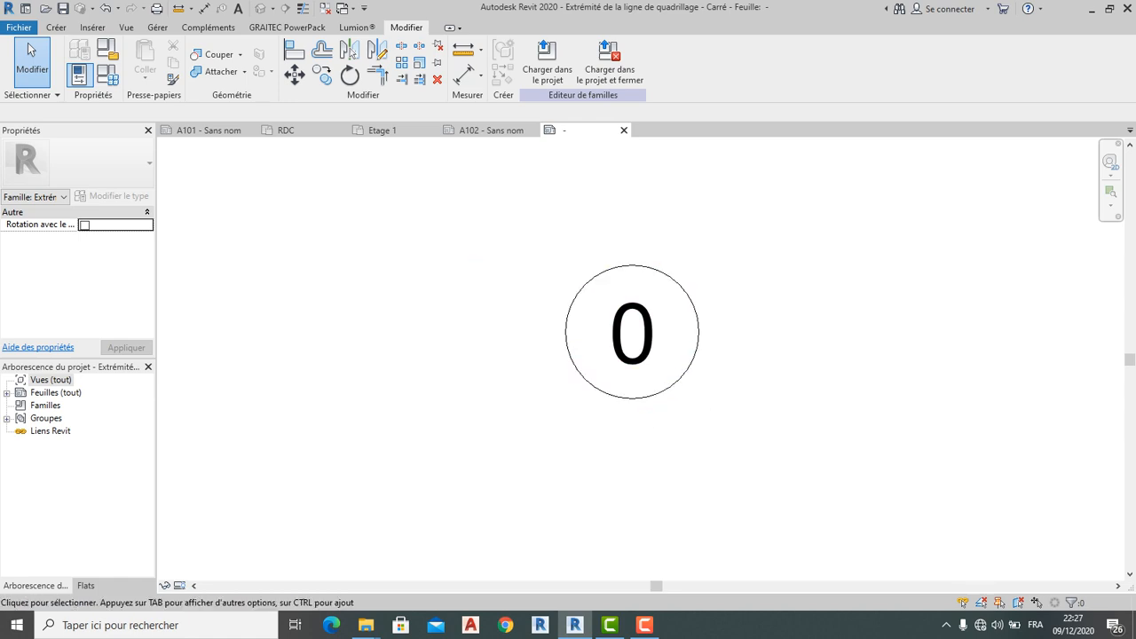
# Turn on the family's 'Rotation avec le...' setting in Properties
pyautogui.click(84, 226)
pyautogui.scroll(-1, 662, 398)
pyautogui.moveTo(681, 381); pyautogui.dragTo(578, 382, button='middle')
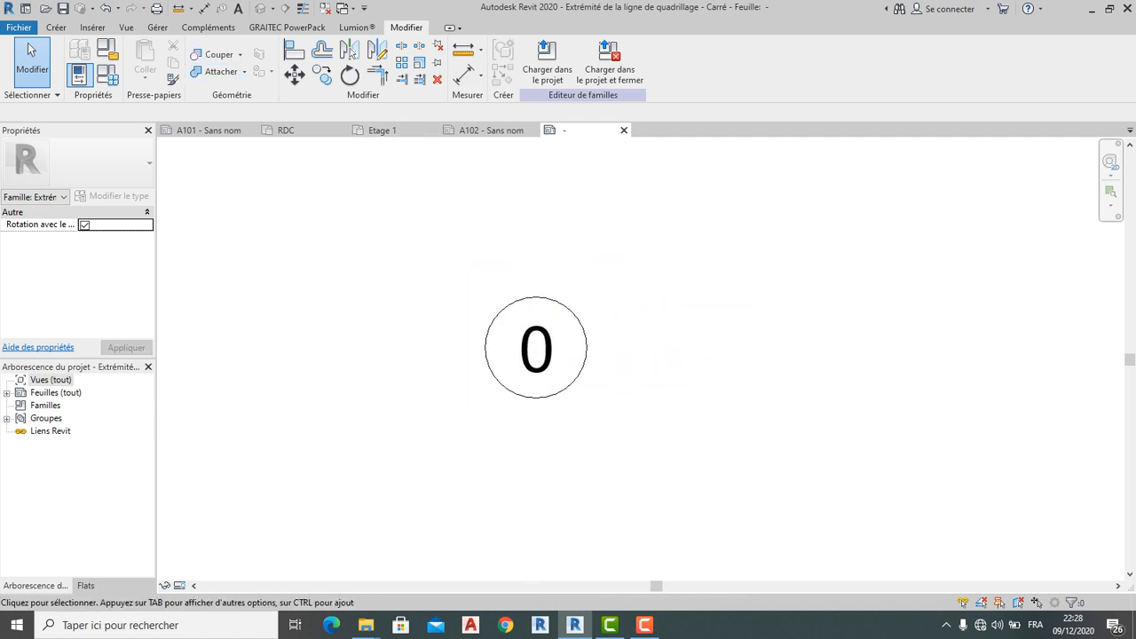
pyautogui.click(56, 27)
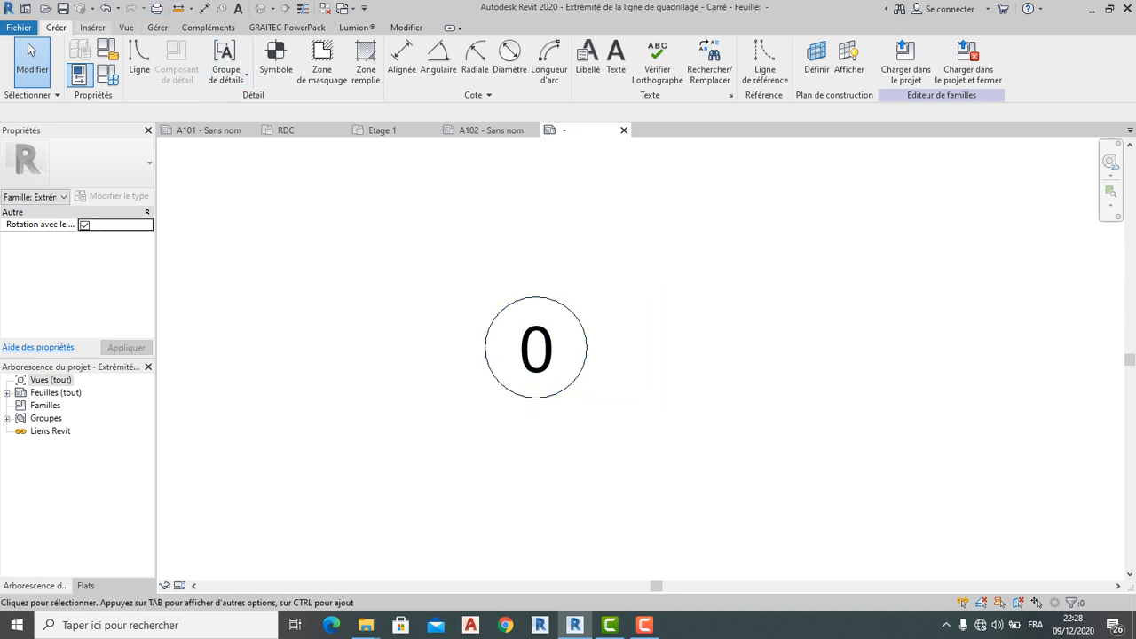
# Tick Plans de référence under Annotation Categories in Visibility/Graphics and apply
pyautogui.scroll(-1, 32, 51)
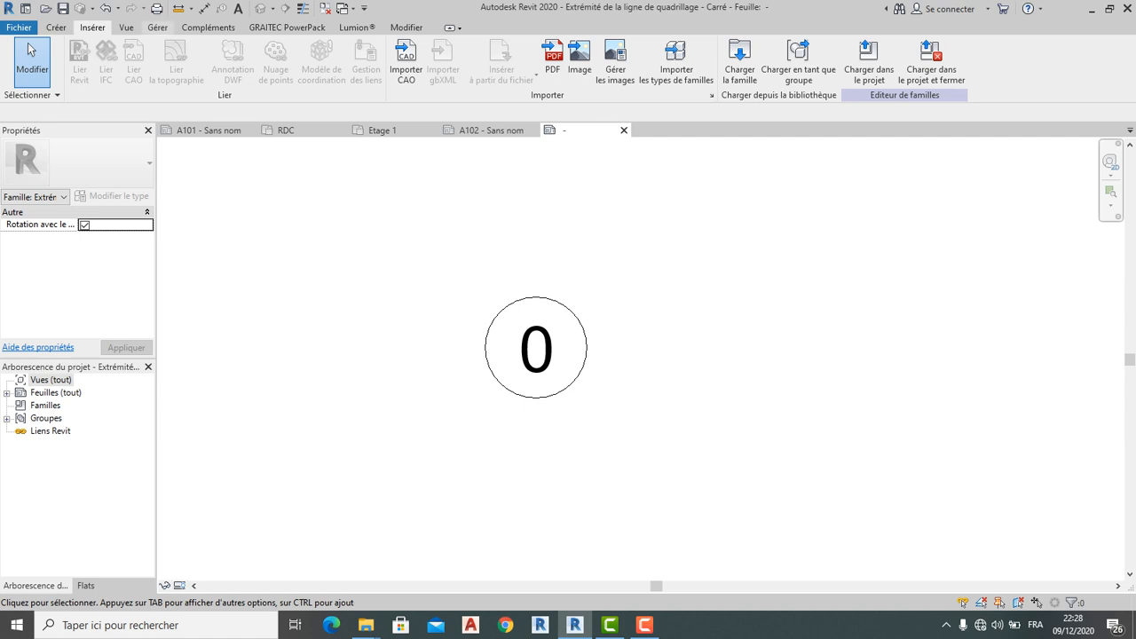
pyautogui.scroll(-2, 31, 51)
pyautogui.scroll(1, 32, 50)
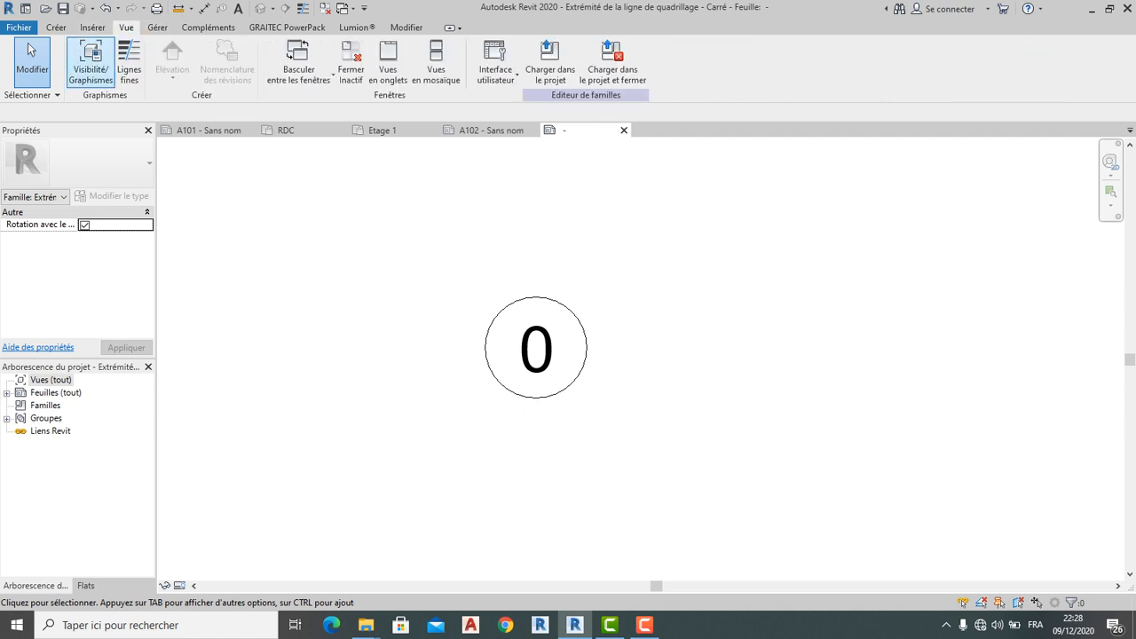
pyautogui.click(90, 62)
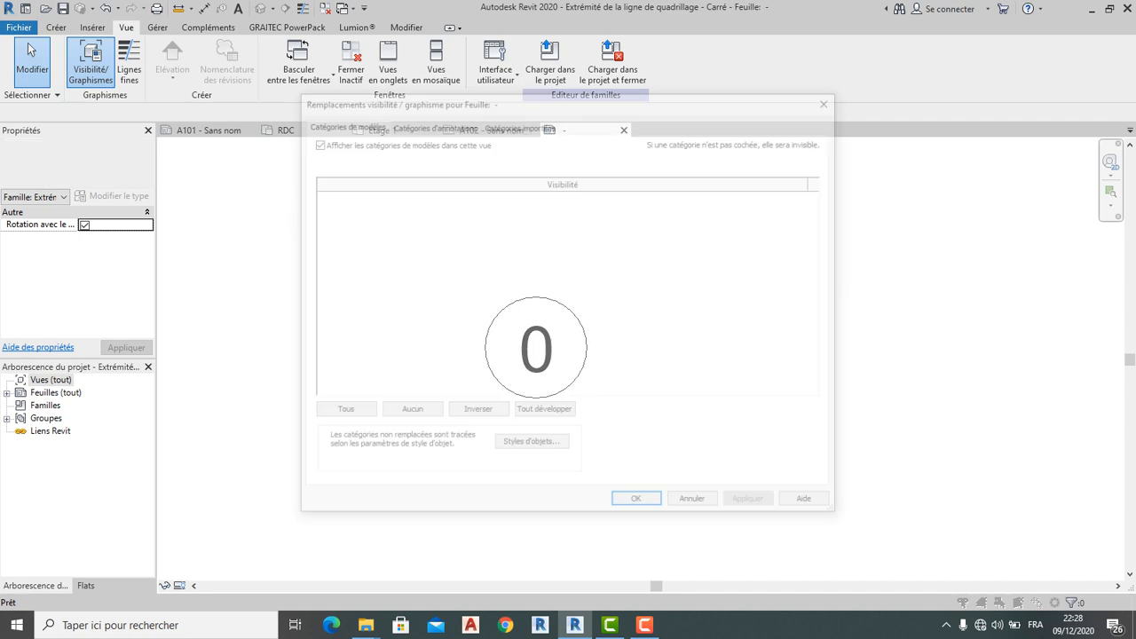
pyautogui.click(431, 123)
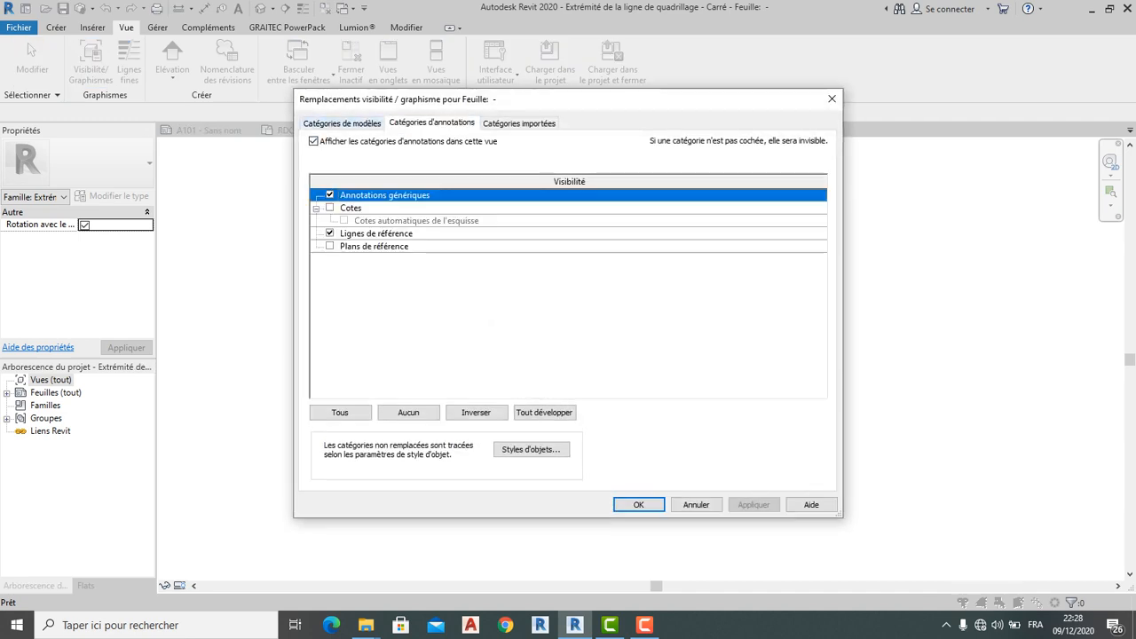
pyautogui.click(330, 246)
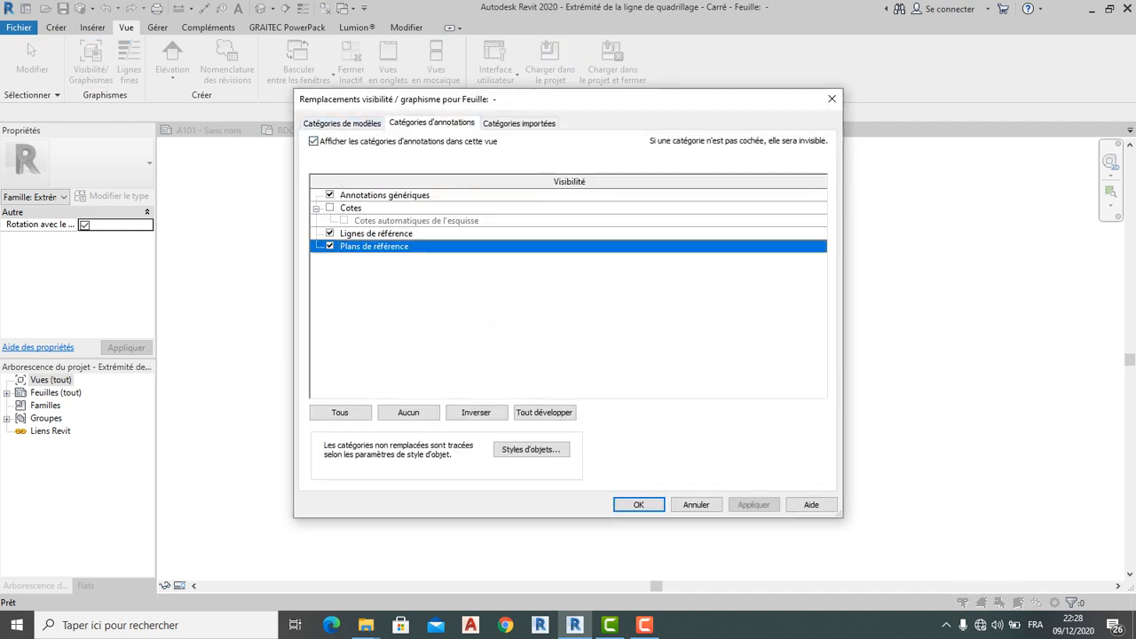
pyautogui.press('Return')
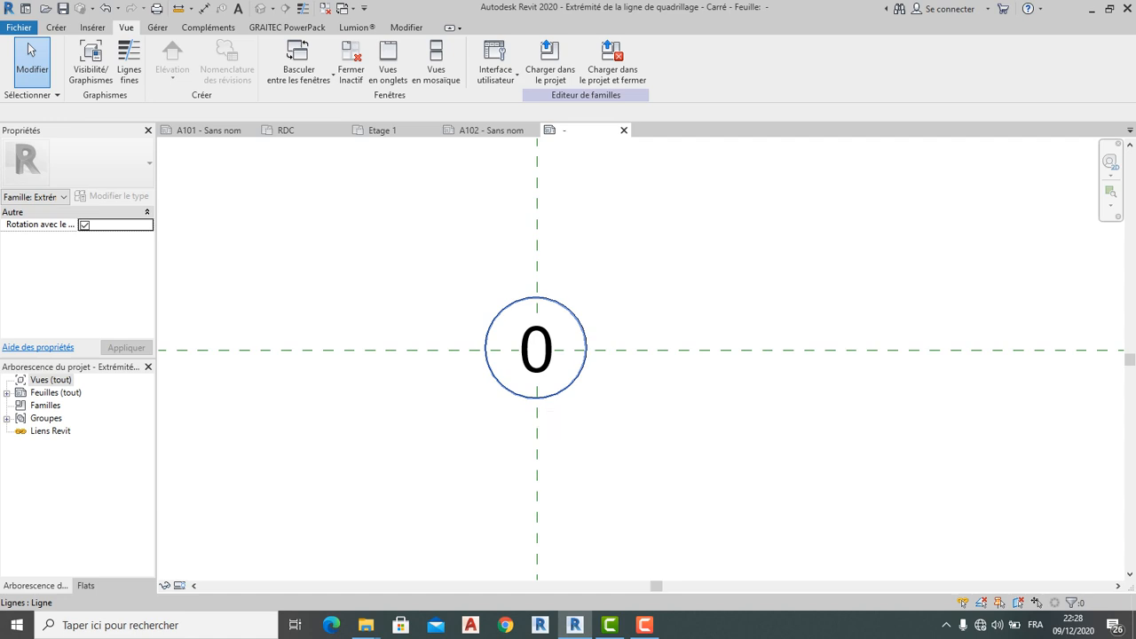
# Delete the circle around the 0 label
pyautogui.click(572, 384)
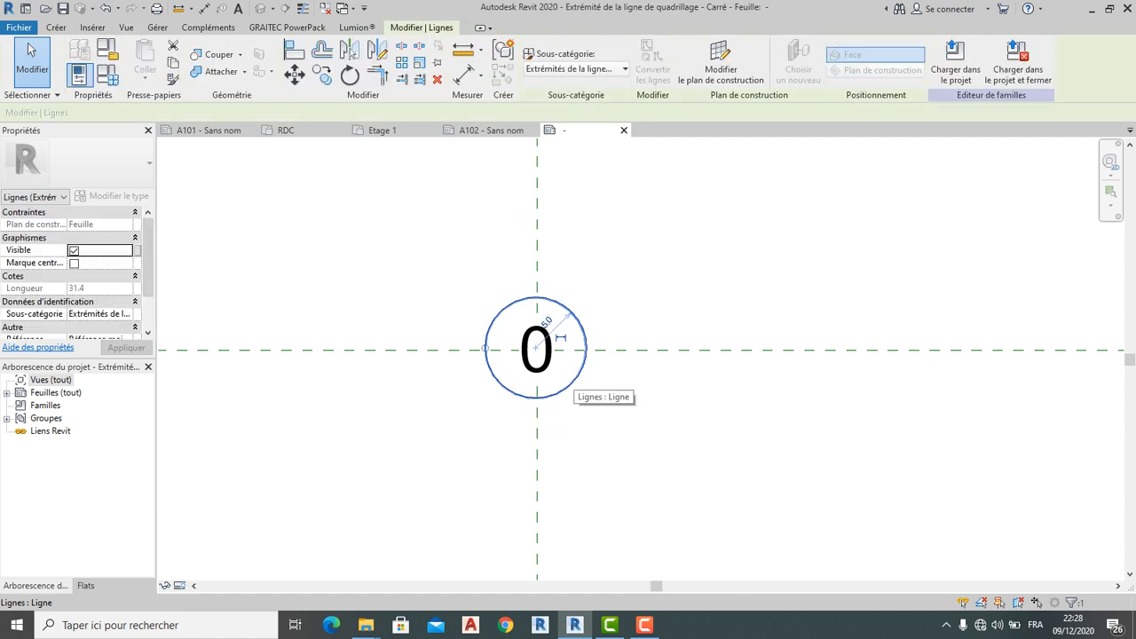
pyautogui.press('Delete')
pyautogui.press('l')
pyautogui.press('b')
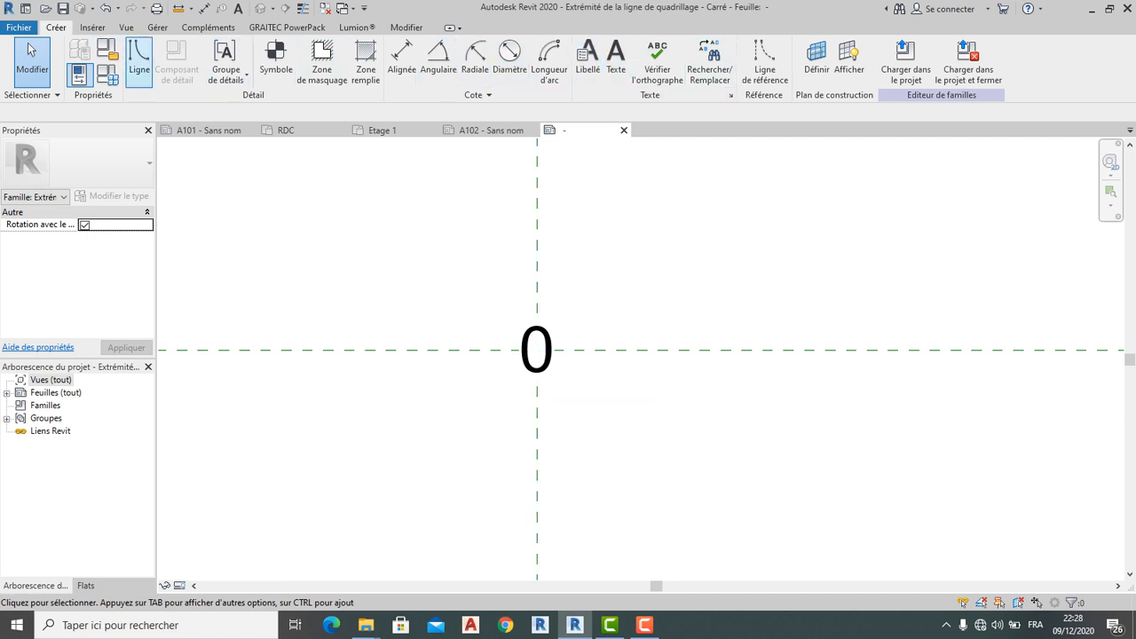
# Draw a six-sided inscribed polygon centred where the reference planes cross around the 0
pyautogui.click(140, 63)
pyautogui.click(563, 47)
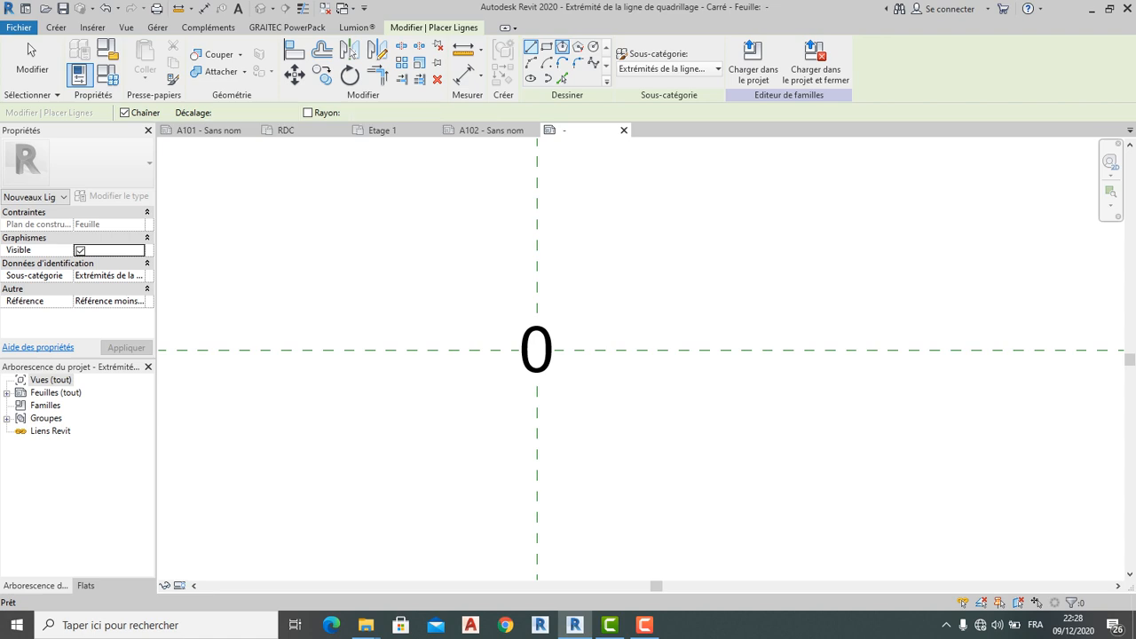
pyautogui.click(537, 349)
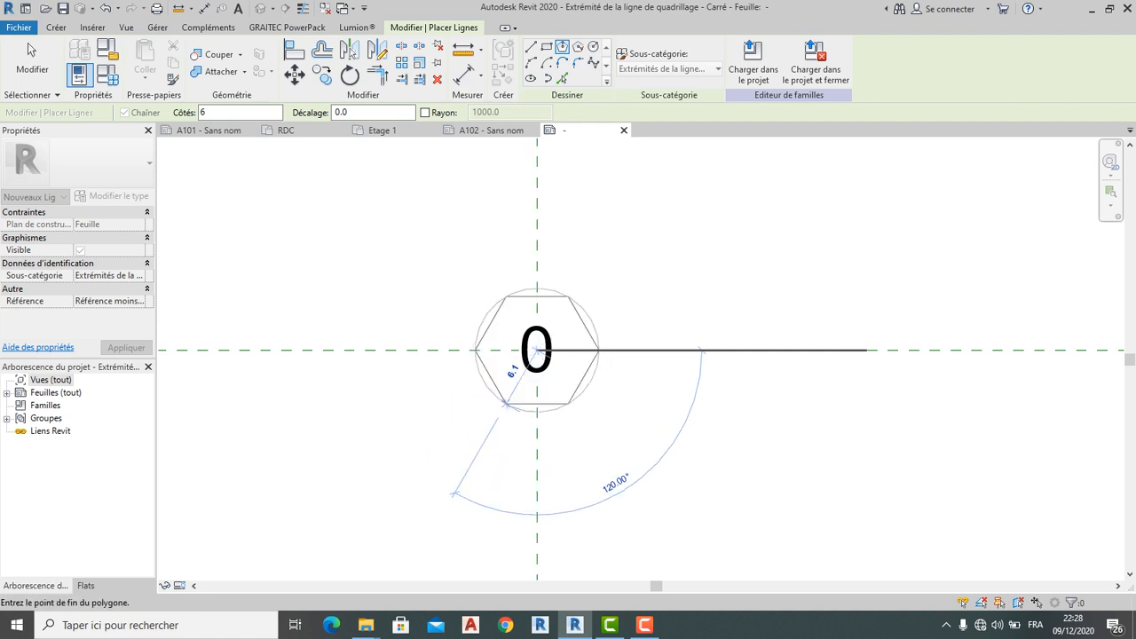
pyautogui.click(537, 401)
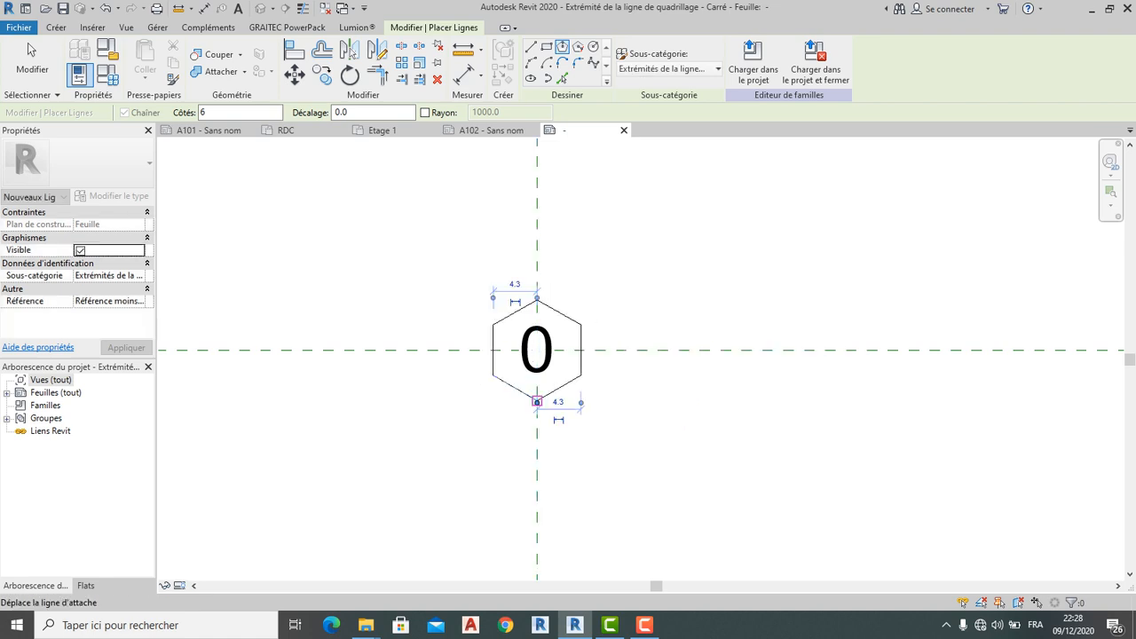
pyautogui.scroll(2, 605, 400)
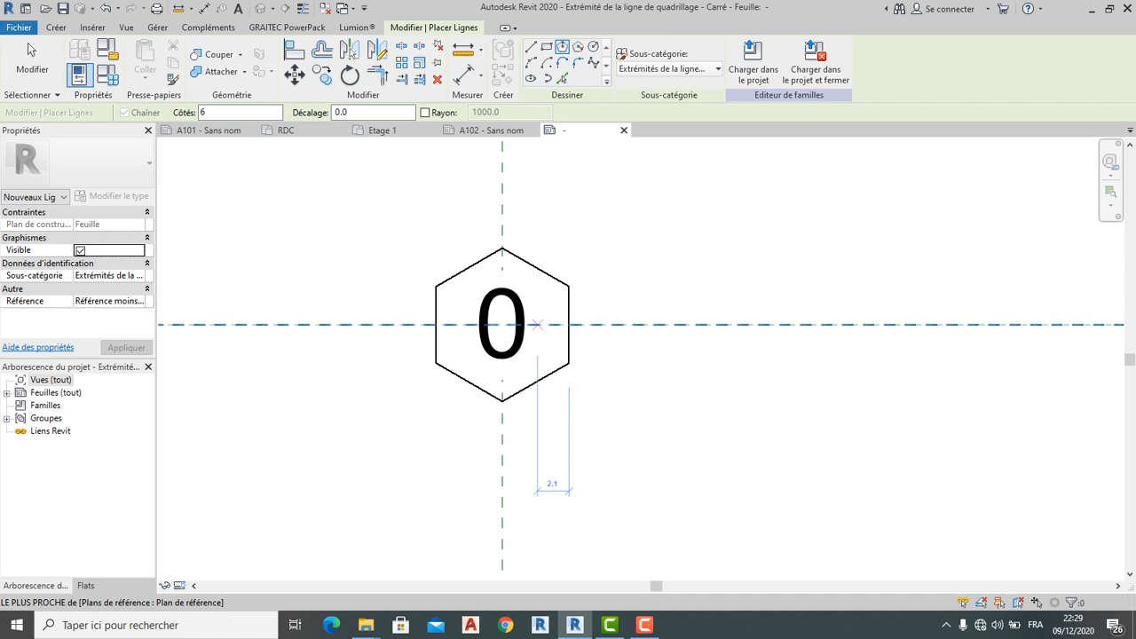
pyautogui.scroll(-1, 539, 328)
pyautogui.scroll(1, 547, 371)
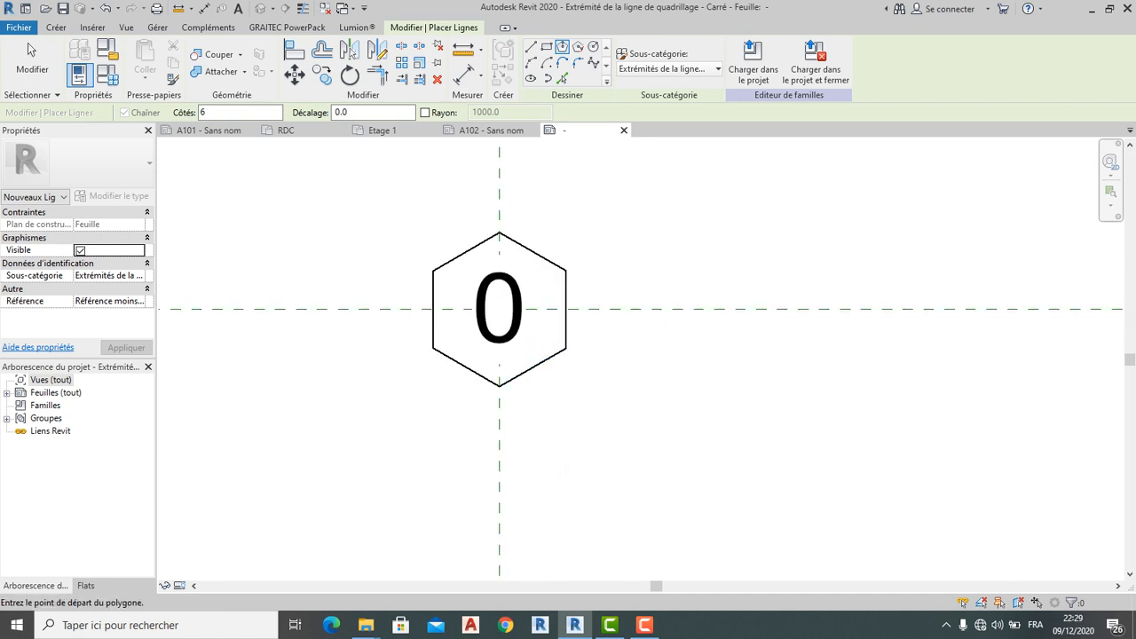
pyautogui.scroll(-2, 555, 324)
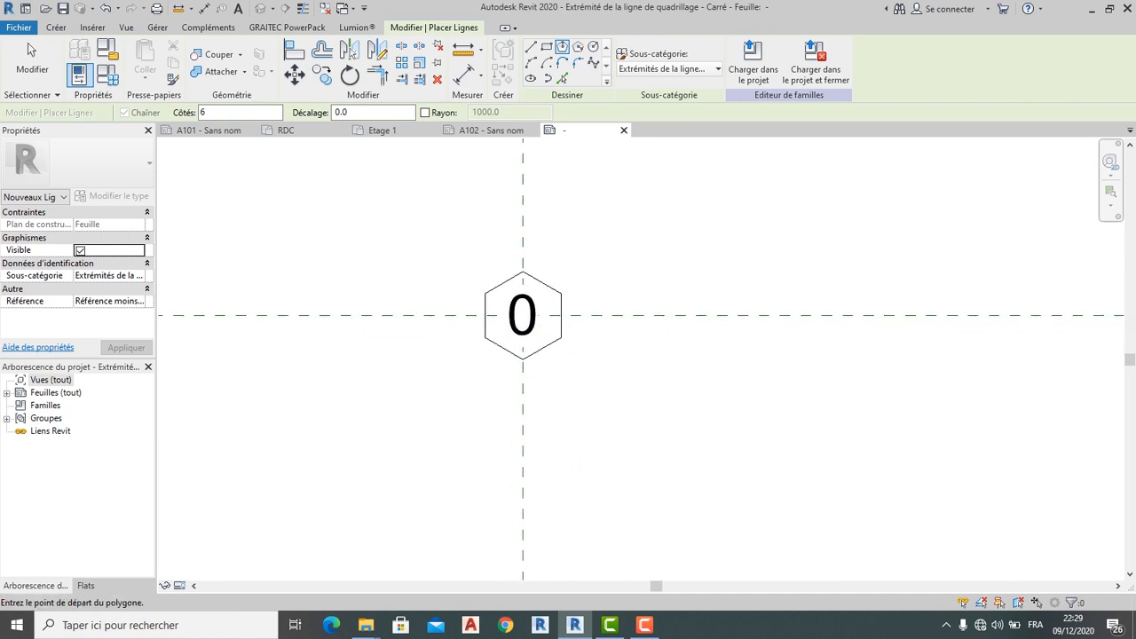
pyautogui.press('Escape')
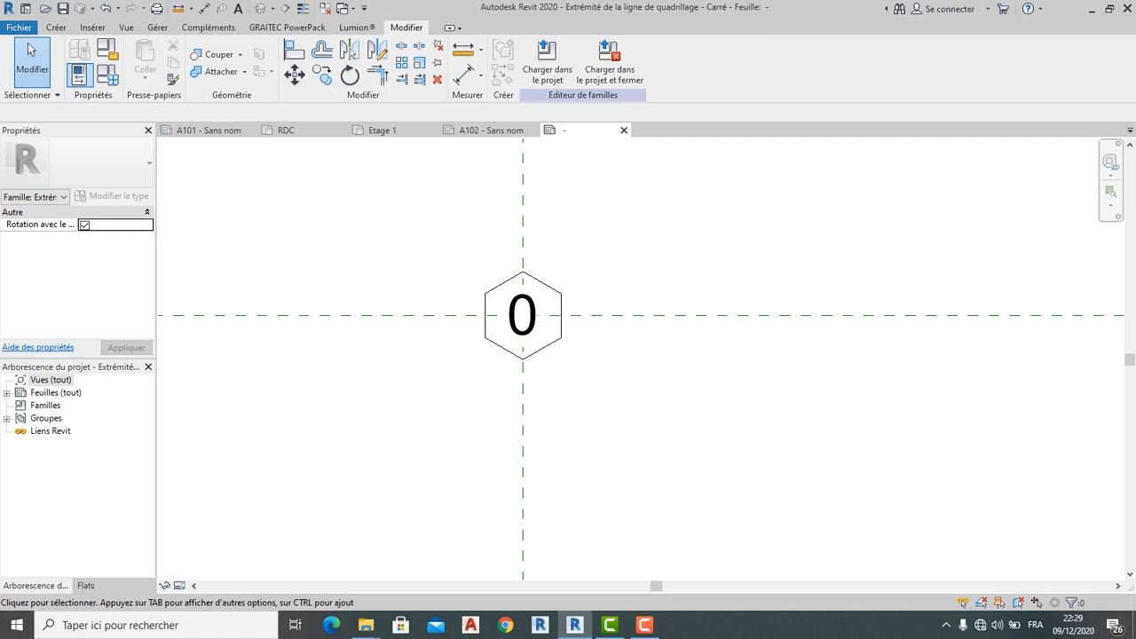
pyautogui.click(56, 27)
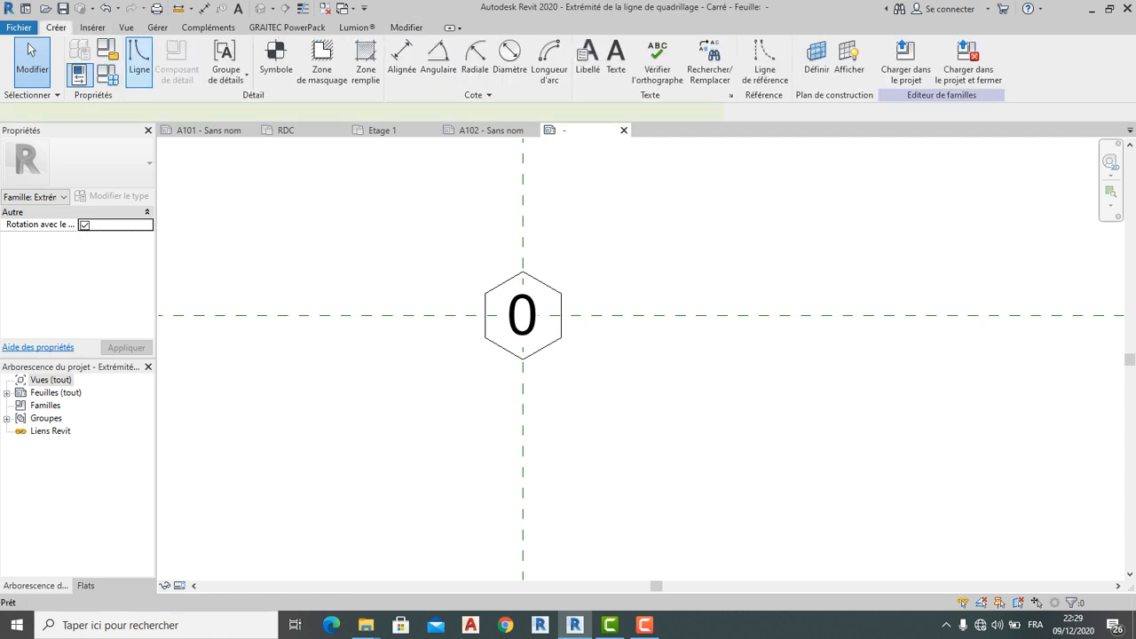
# Draw chained lines forming a V with a small triangle under the hexagon, then start a filled region
pyautogui.click(140, 60)
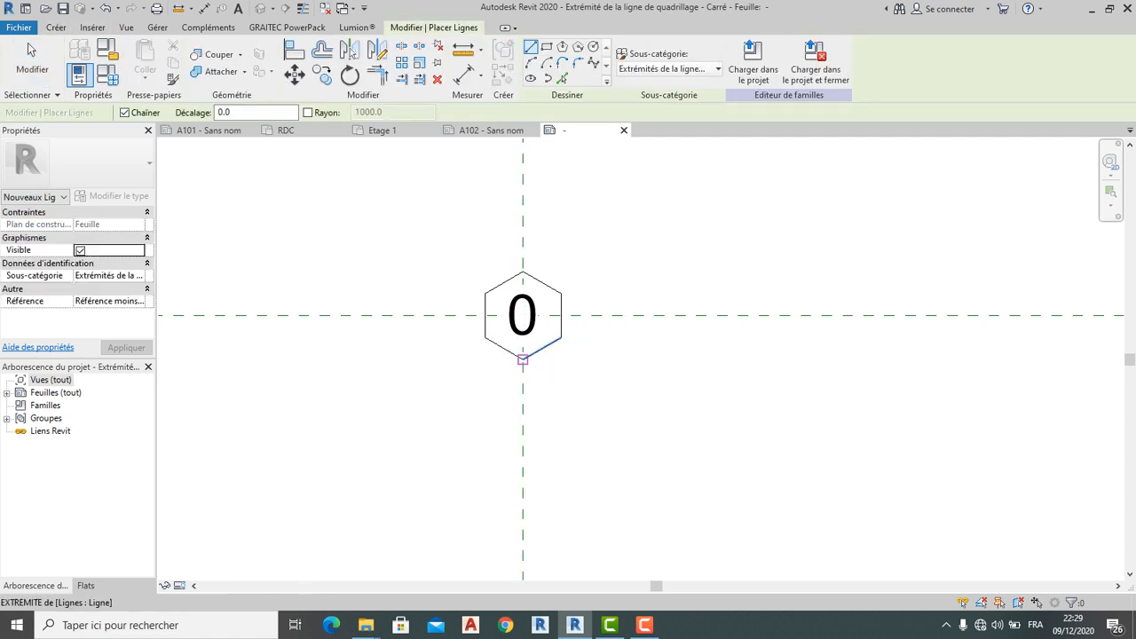
pyautogui.click(463, 315)
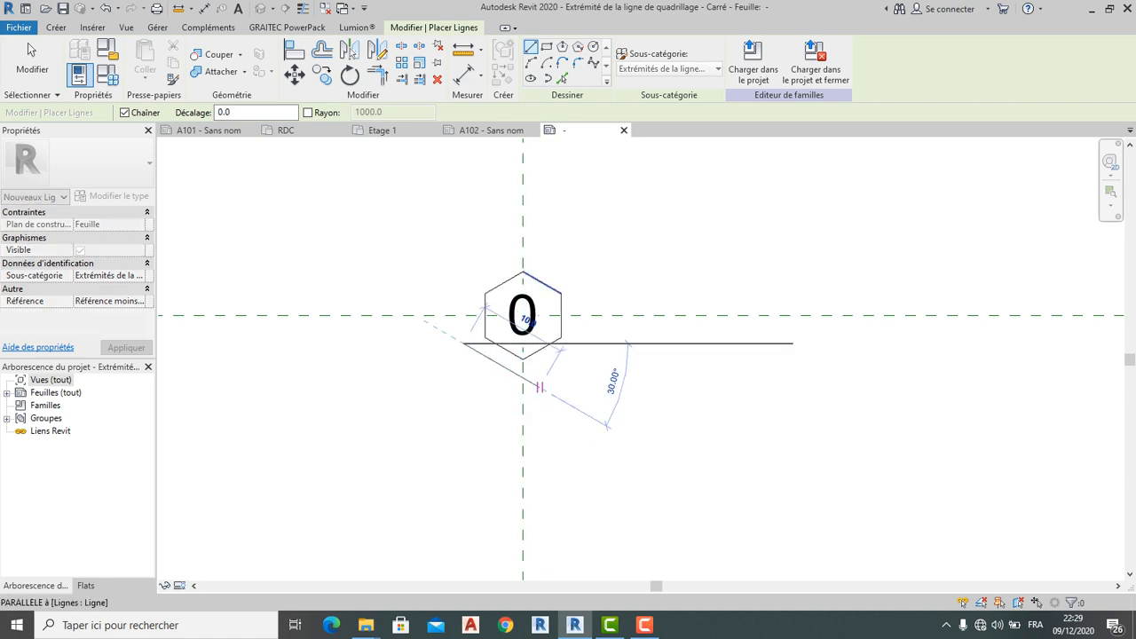
pyautogui.click(523, 393)
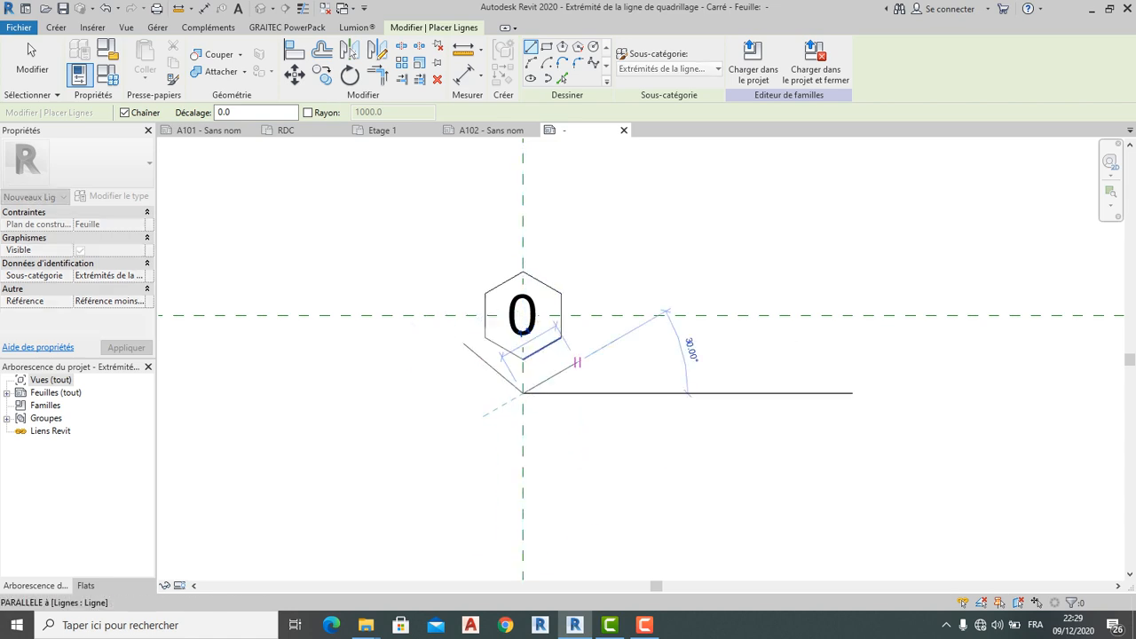
pyautogui.click(577, 354)
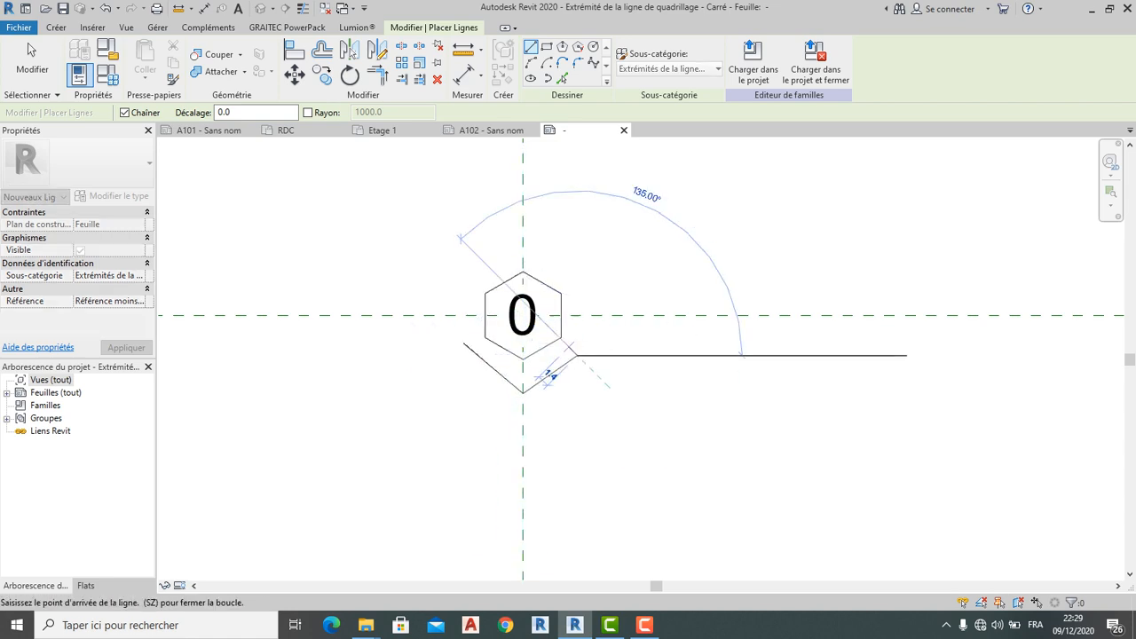
pyautogui.press('Escape')
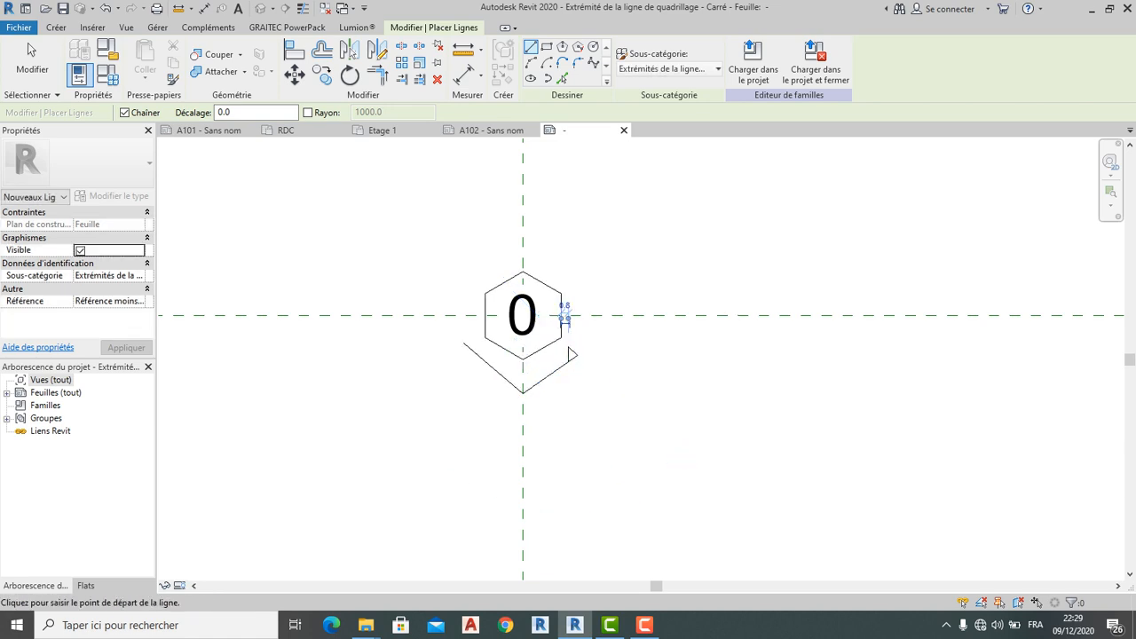
pyautogui.scroll(3, 569, 349)
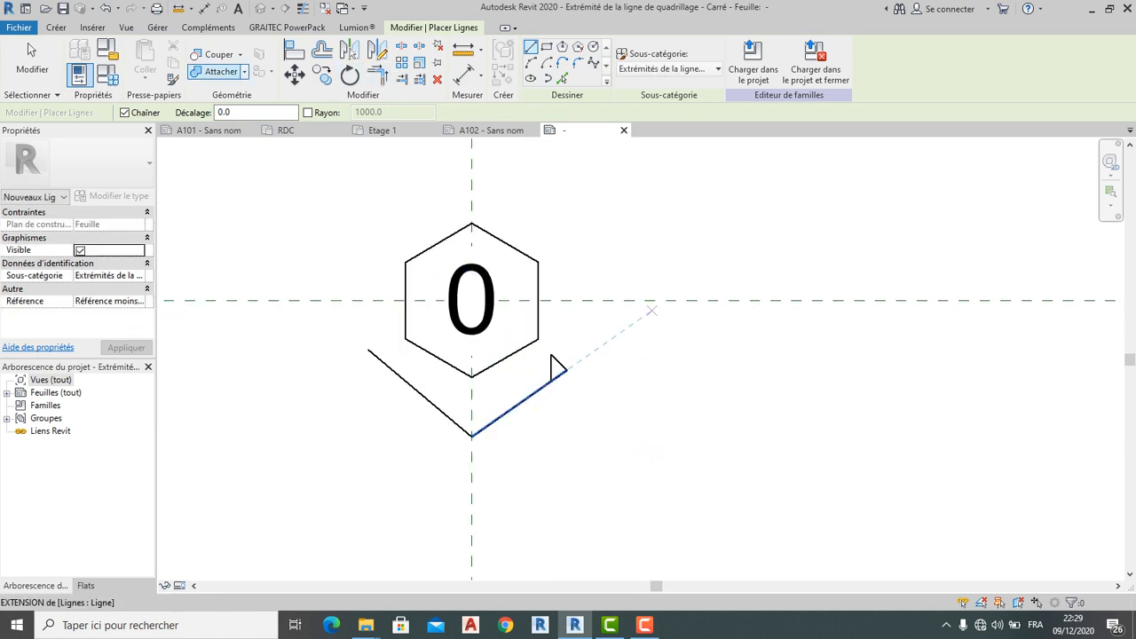
pyautogui.click(59, 27)
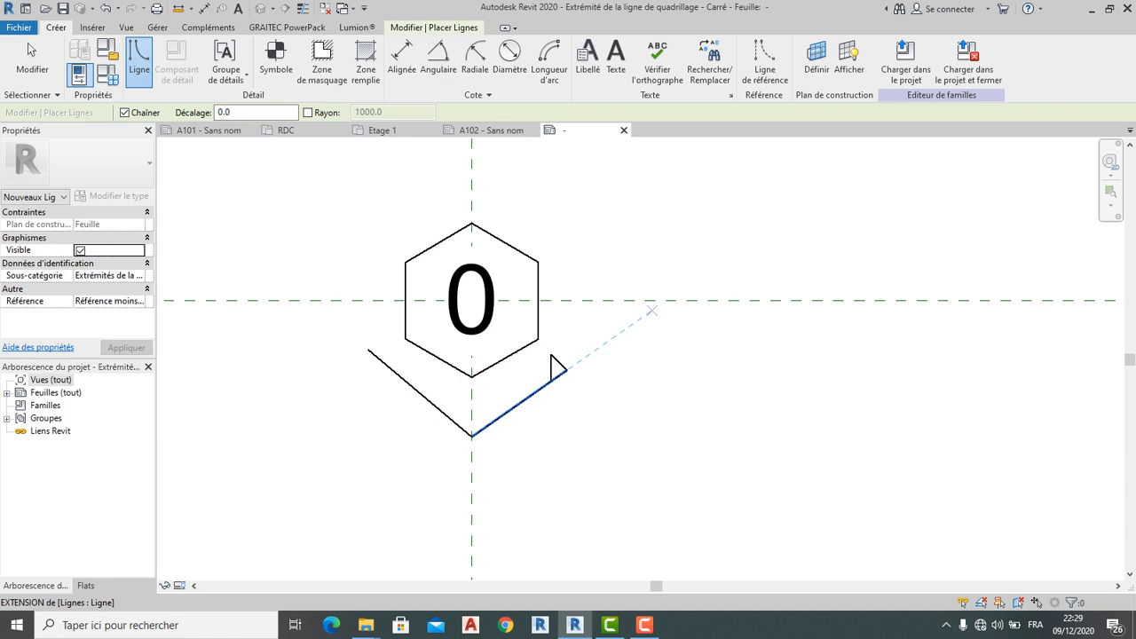
pyautogui.click(366, 60)
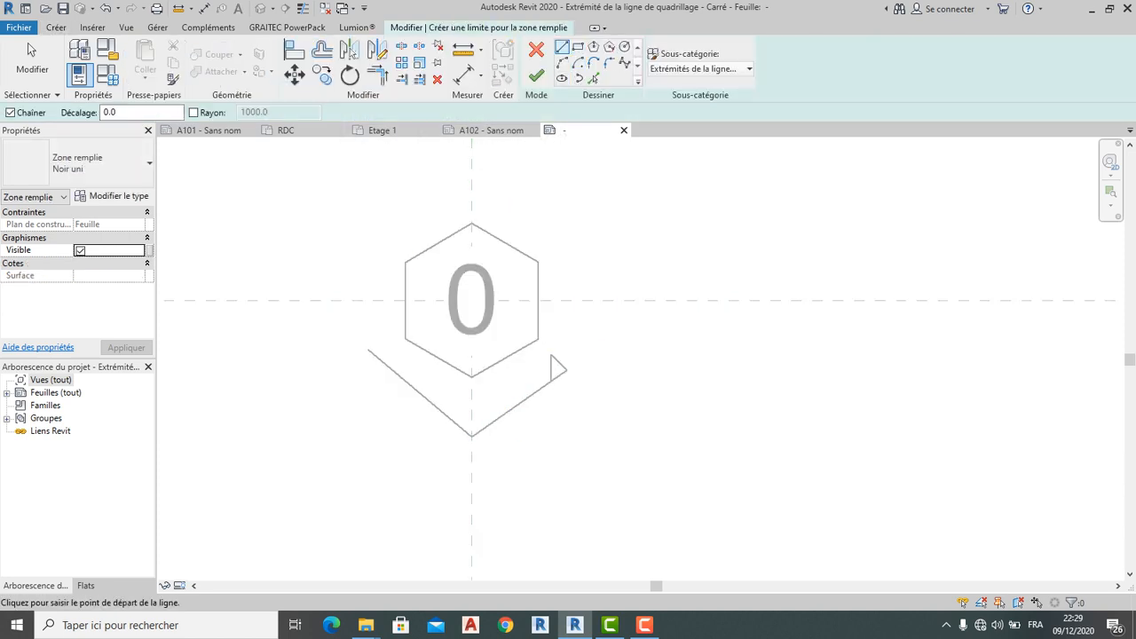
# Trim the triangle's sketch lines to a corner; finishing fails on crossing lines
pyautogui.press('Escape')
pyautogui.scroll(3, 554, 377)
pyautogui.press('Escape')
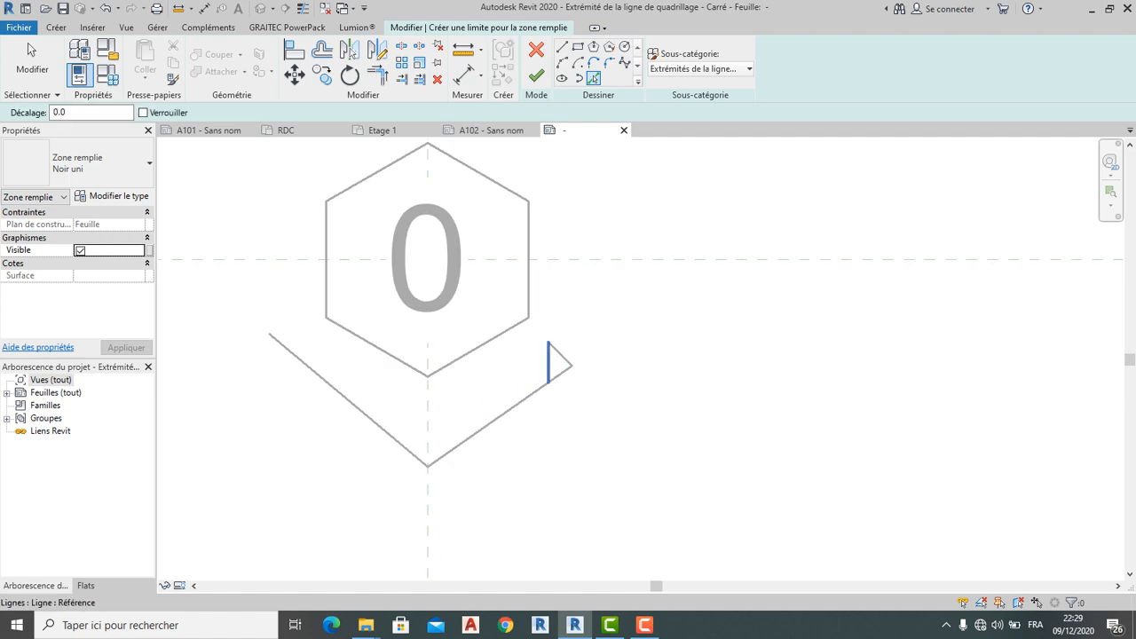
pyautogui.click(564, 370)
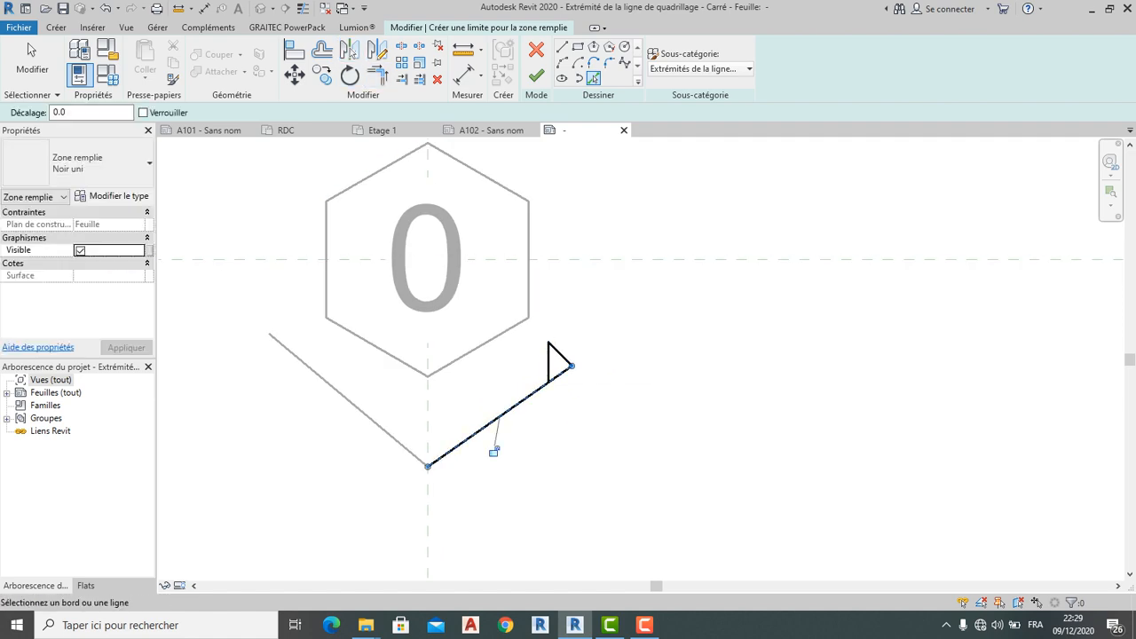
pyautogui.click(548, 371)
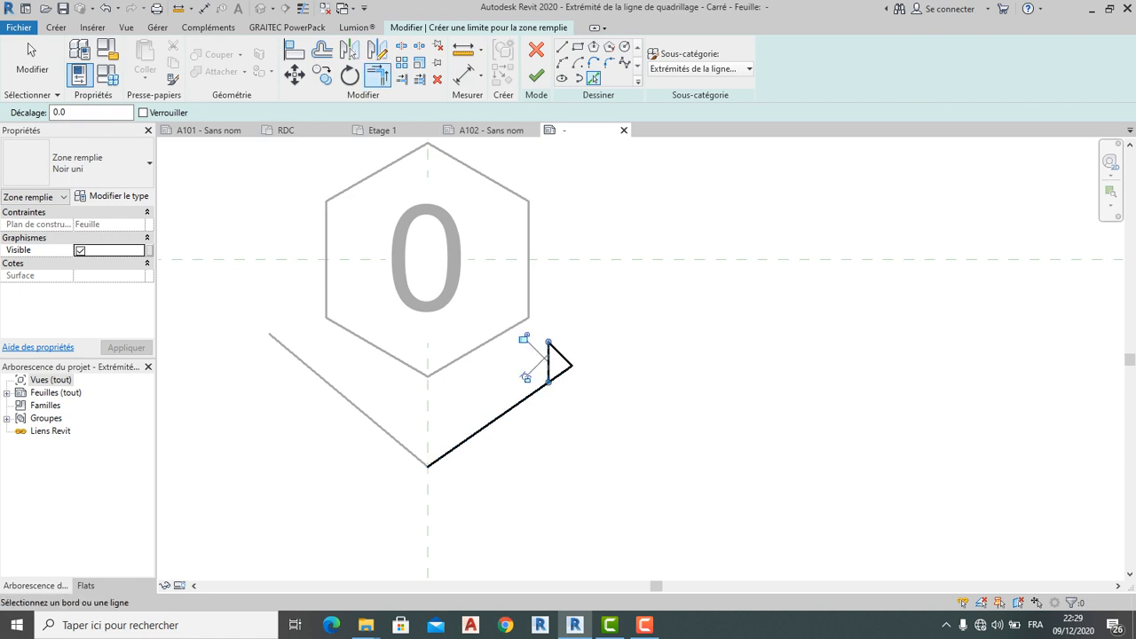
pyautogui.click(377, 76)
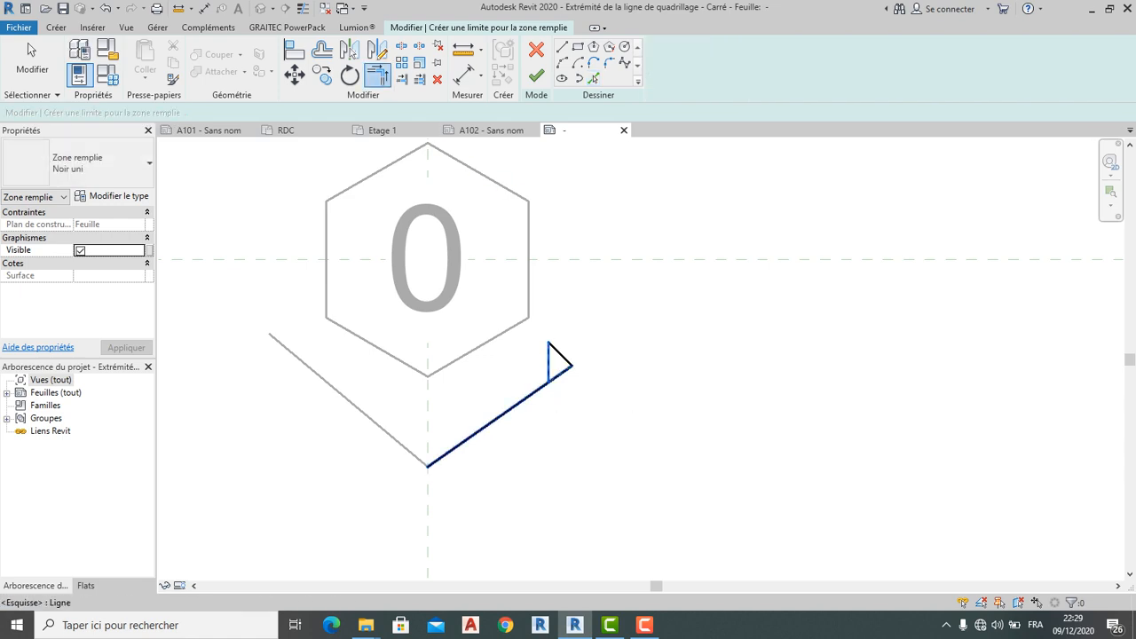
pyautogui.scroll(1, 566, 381)
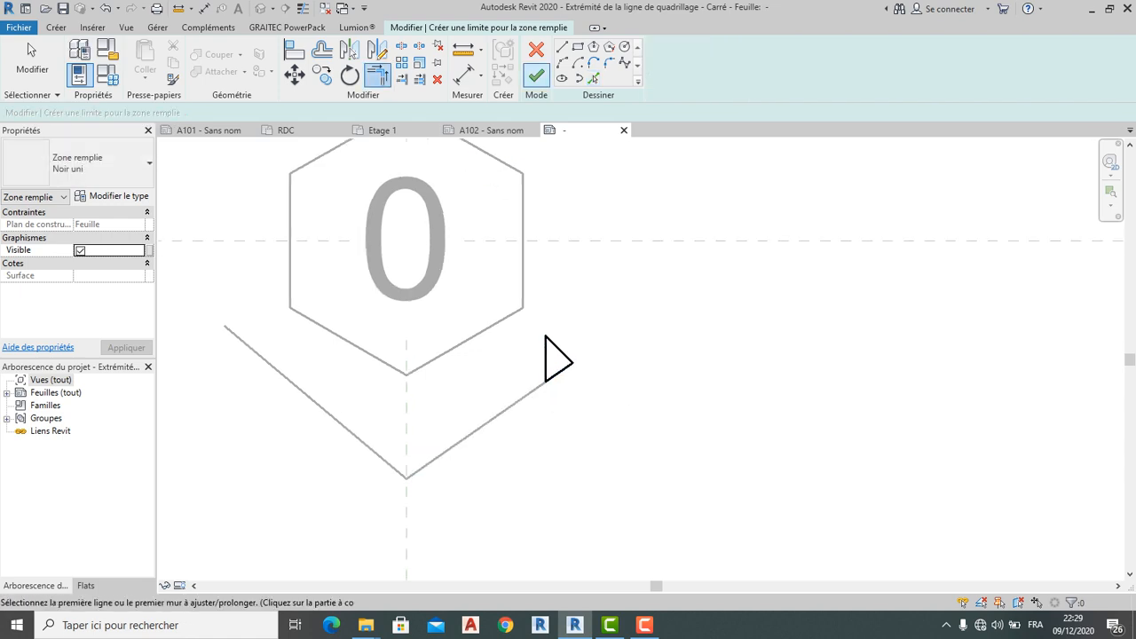
pyautogui.click(536, 76)
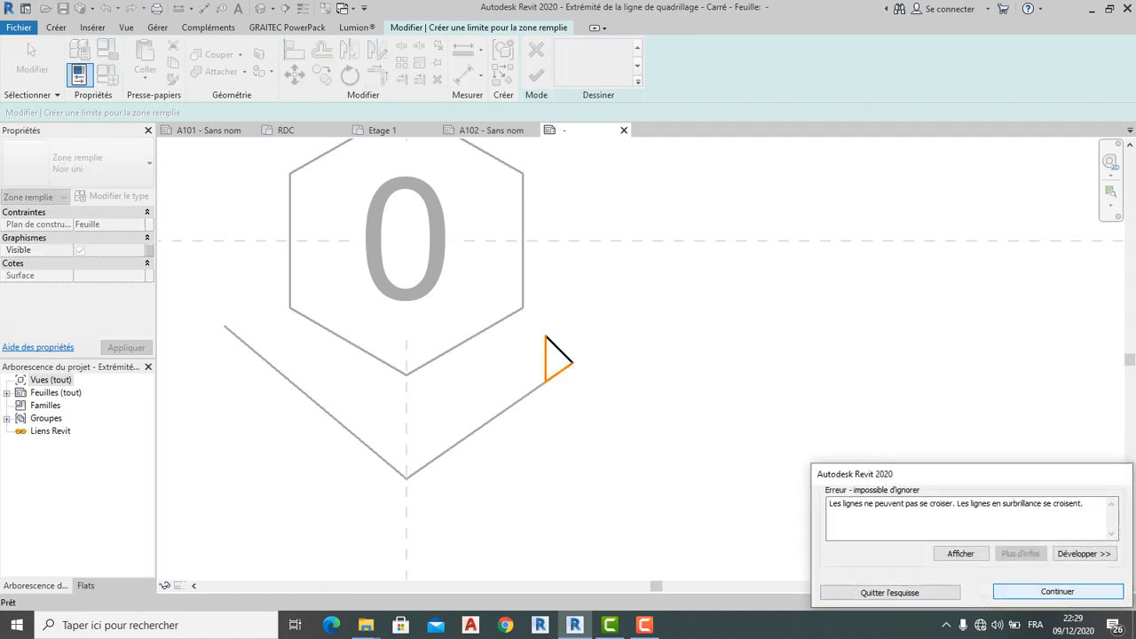
pyautogui.click(1057, 591)
# Replace the triangle's bottom edge with a new line and finish the solid filled region
pyautogui.scroll(2, 582, 385)
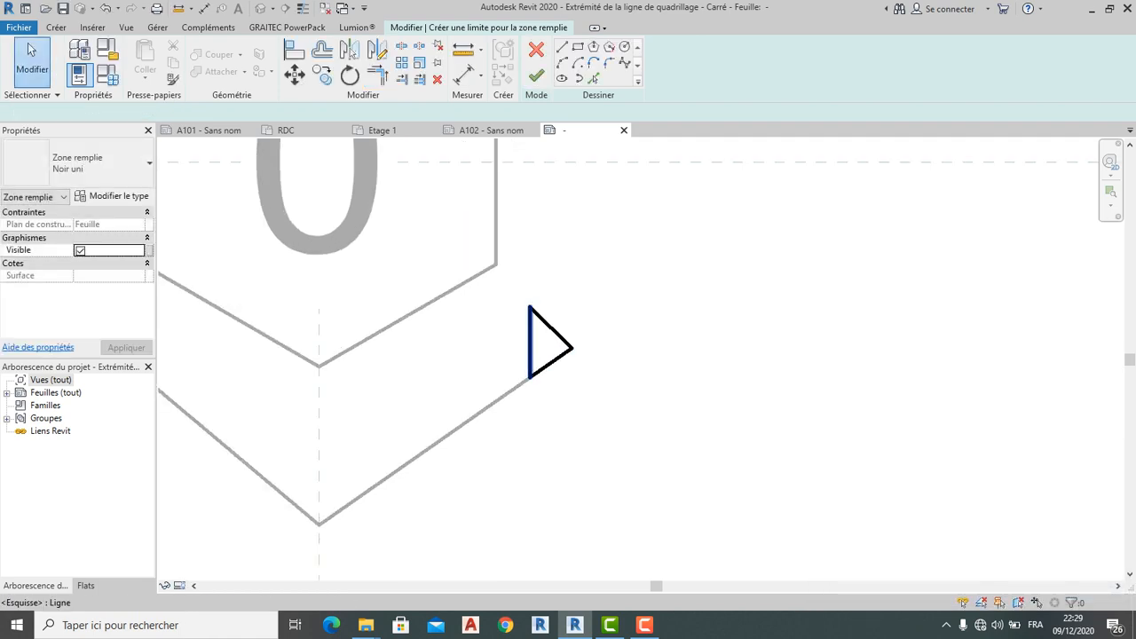
pyautogui.click(530, 349)
pyautogui.press('Delete')
pyautogui.click(550, 362)
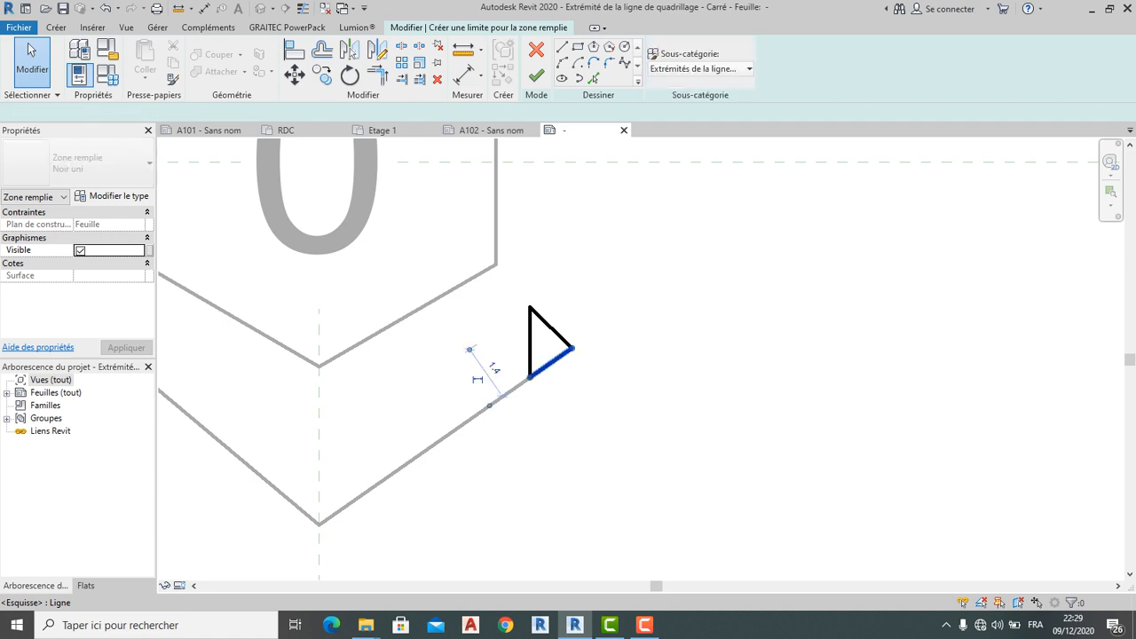
pyautogui.press('Delete')
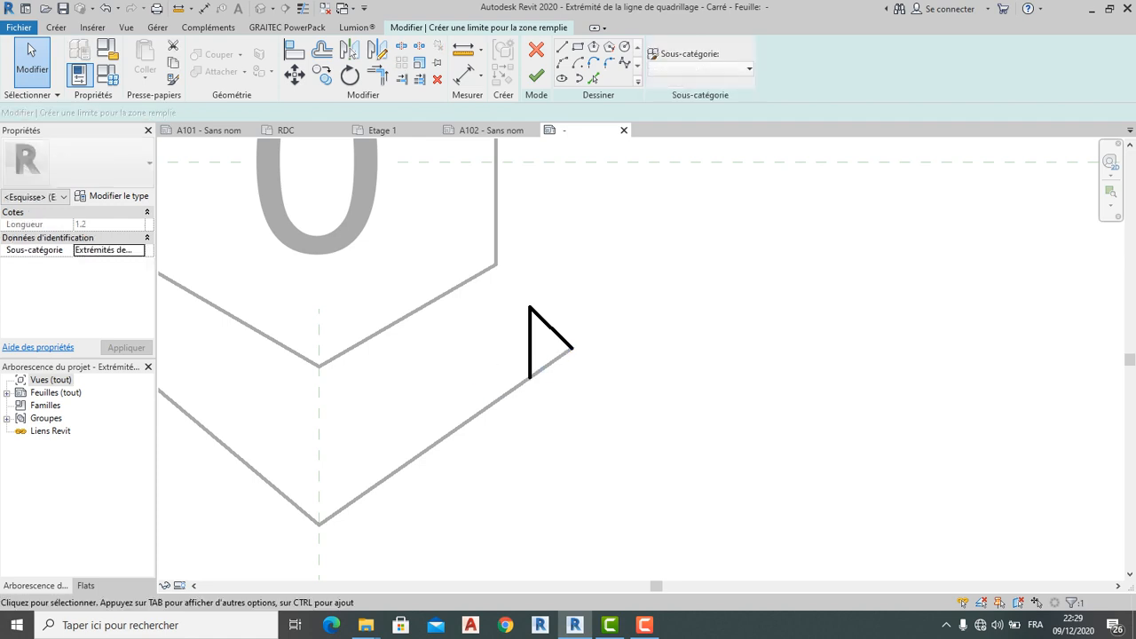
pyautogui.click(562, 46)
pyautogui.click(571, 348)
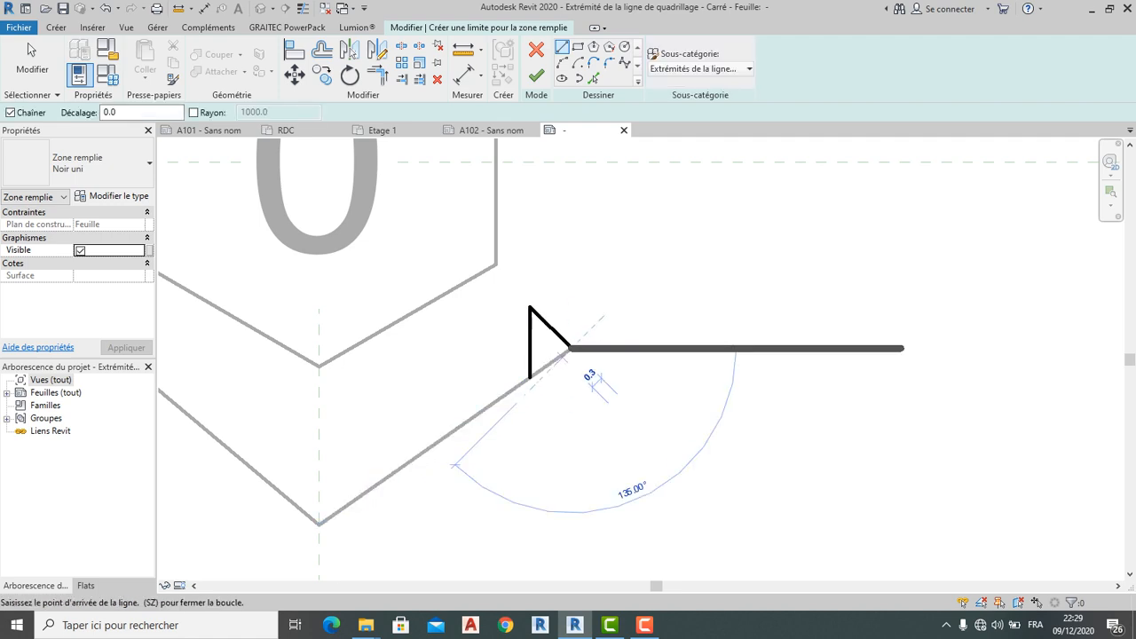
pyautogui.click(530, 377)
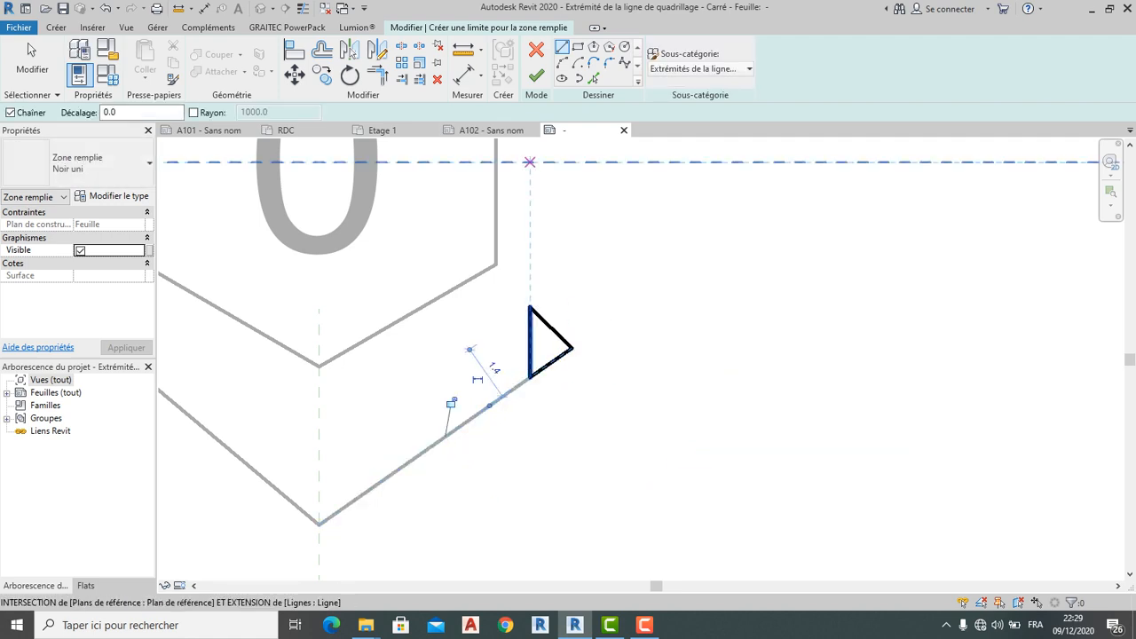
pyautogui.click(536, 76)
pyautogui.scroll(-1, 595, 386)
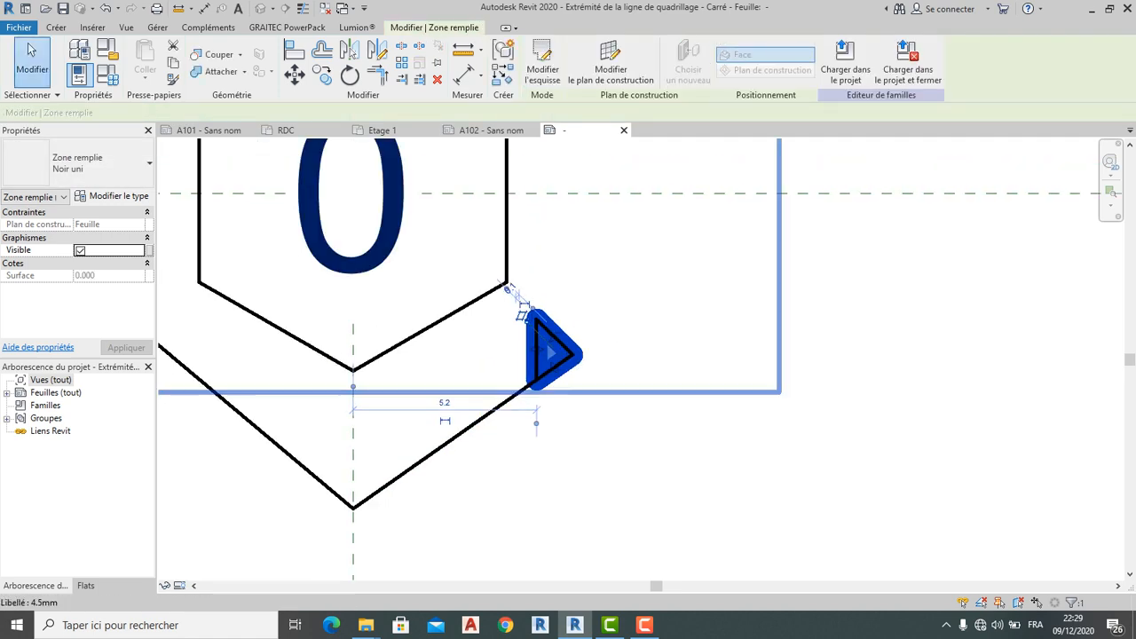
pyautogui.scroll(-1, 603, 389)
pyautogui.press('Escape')
pyautogui.scroll(-5, 600, 427)
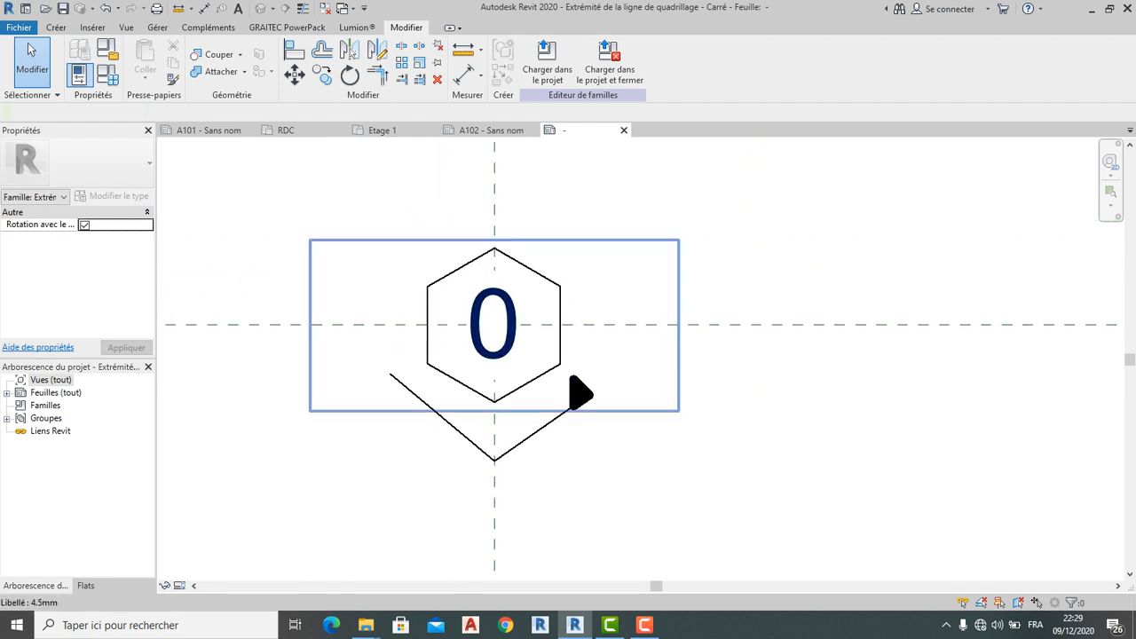
# Close the grid-head family view without saving its changes
pyautogui.scroll(-3, 559, 399)
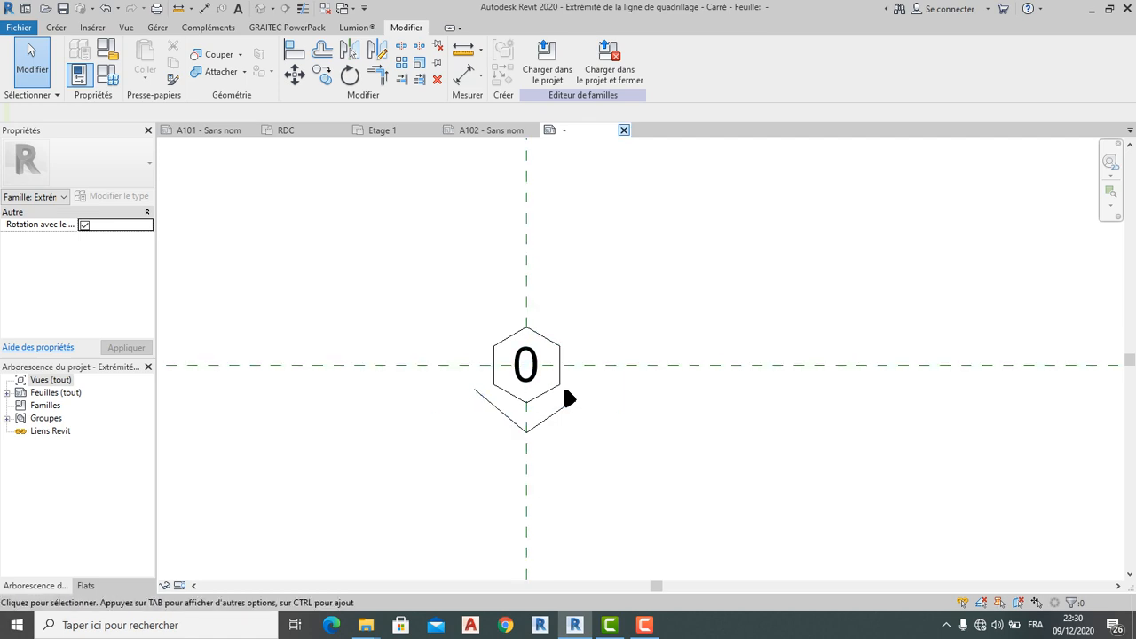
pyautogui.click(624, 131)
pyautogui.click(591, 327)
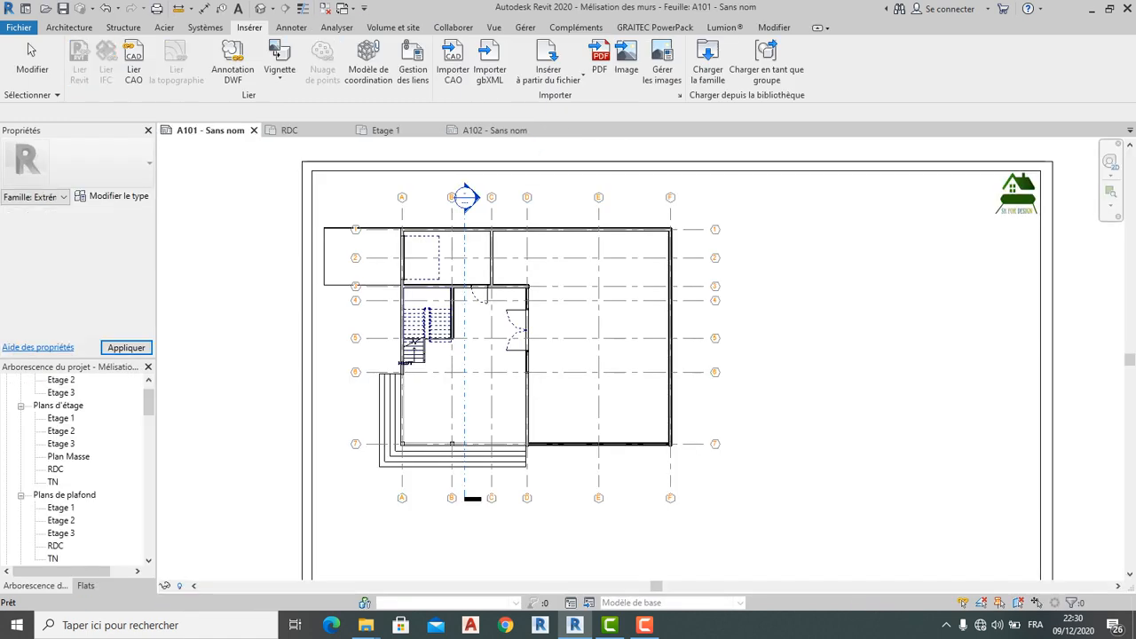
# Zoom sheet A101 to fit with ZF, then switch to the RDC floor plan view
pyautogui.press('z')
pyautogui.press('f')
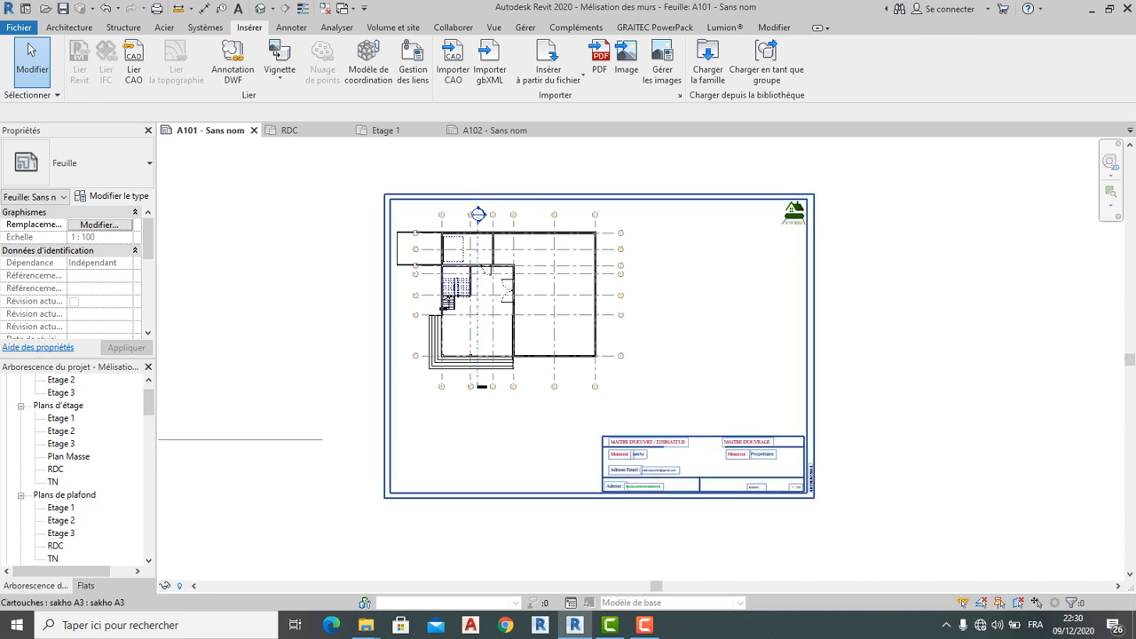
pyautogui.scroll(3, 738, 484)
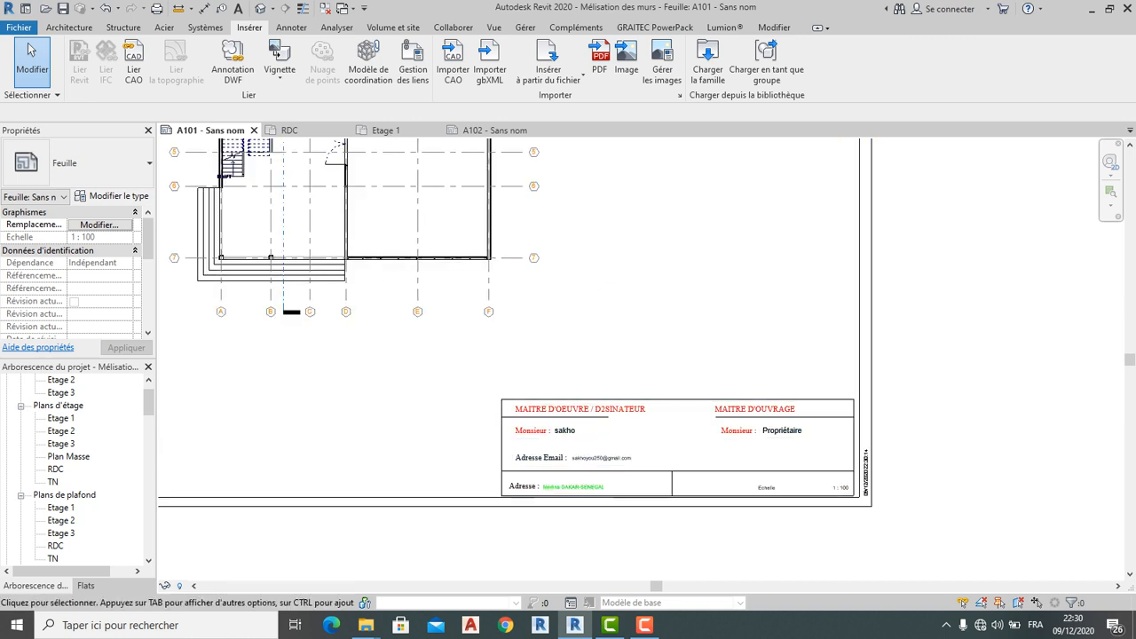
pyautogui.press('z')
pyautogui.press('f')
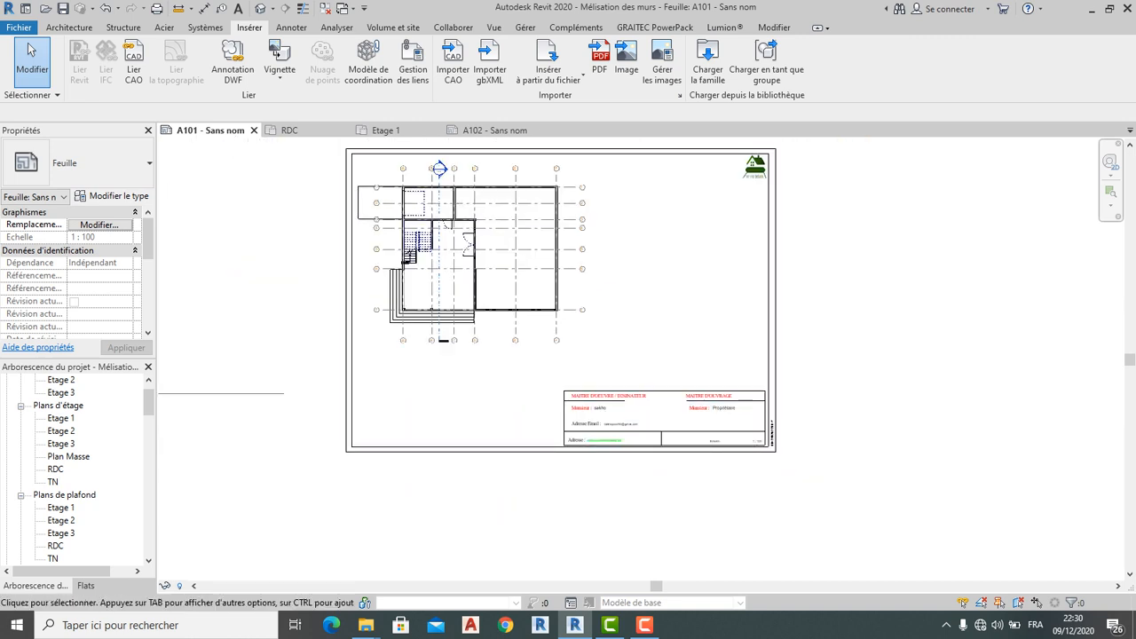
pyautogui.click(69, 27)
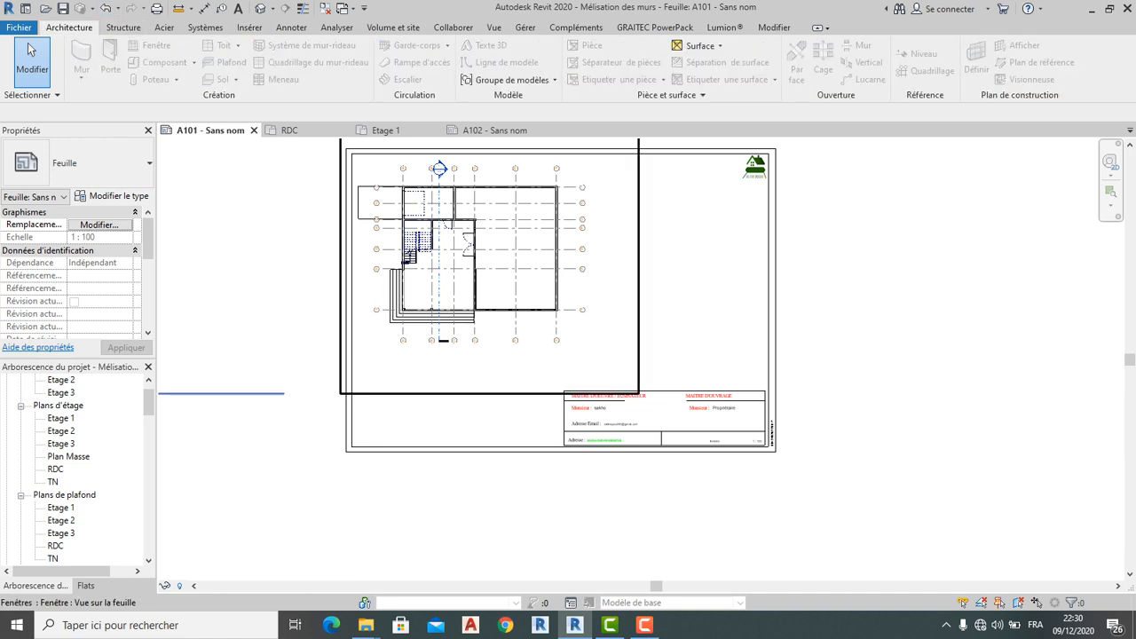
pyautogui.scroll(-3, 328, 309)
pyautogui.hotkey('ctrl', 'Tab')
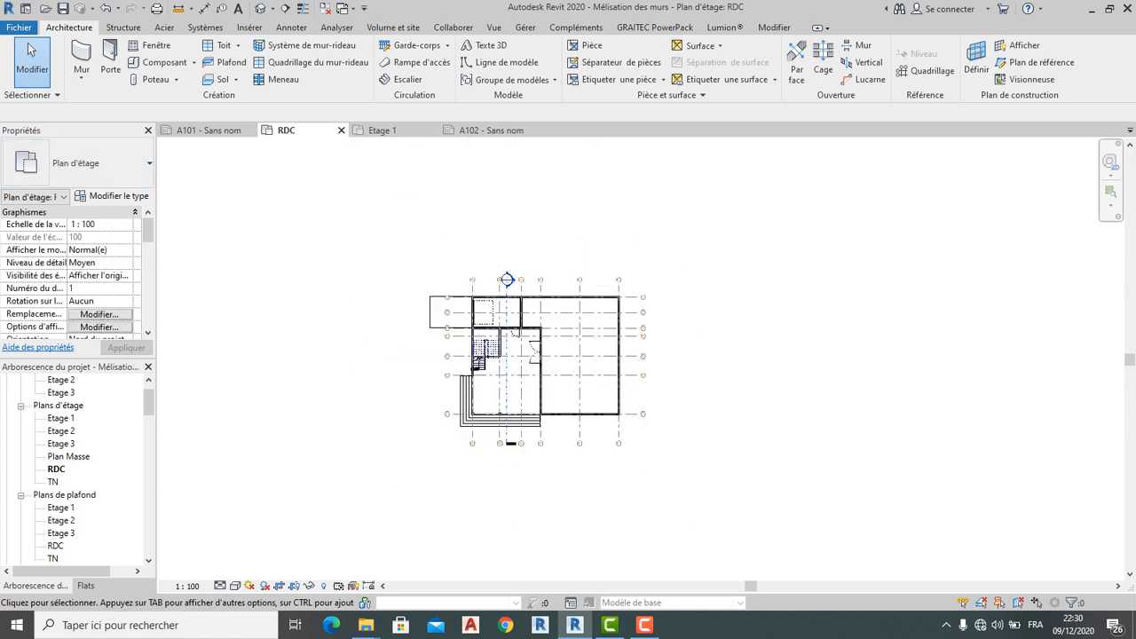
pyautogui.scroll(-3, 78, 470)
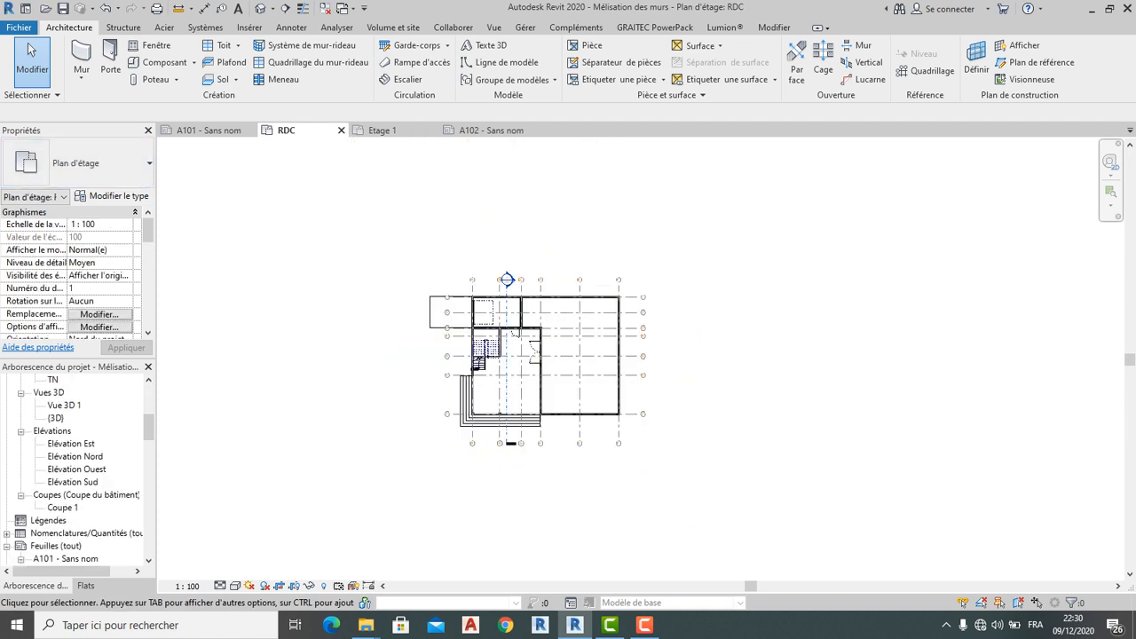
pyautogui.scroll(-1, 78, 470)
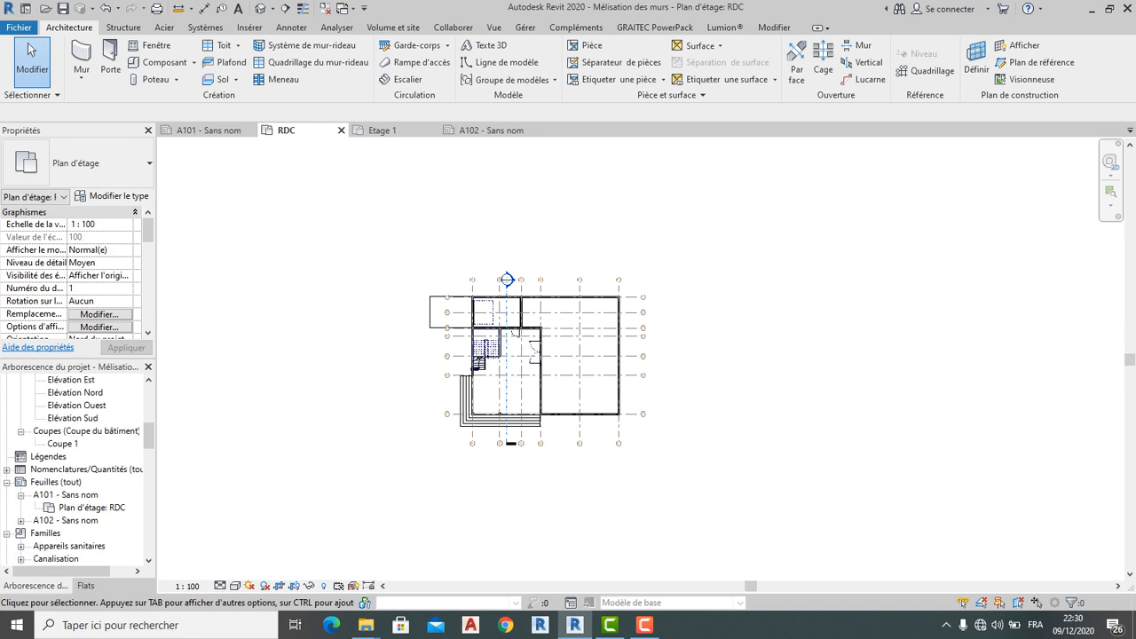
# Add a new sheet from the Feuilles (tout) list using the Métrique A4 title block
pyautogui.click(39, 482)
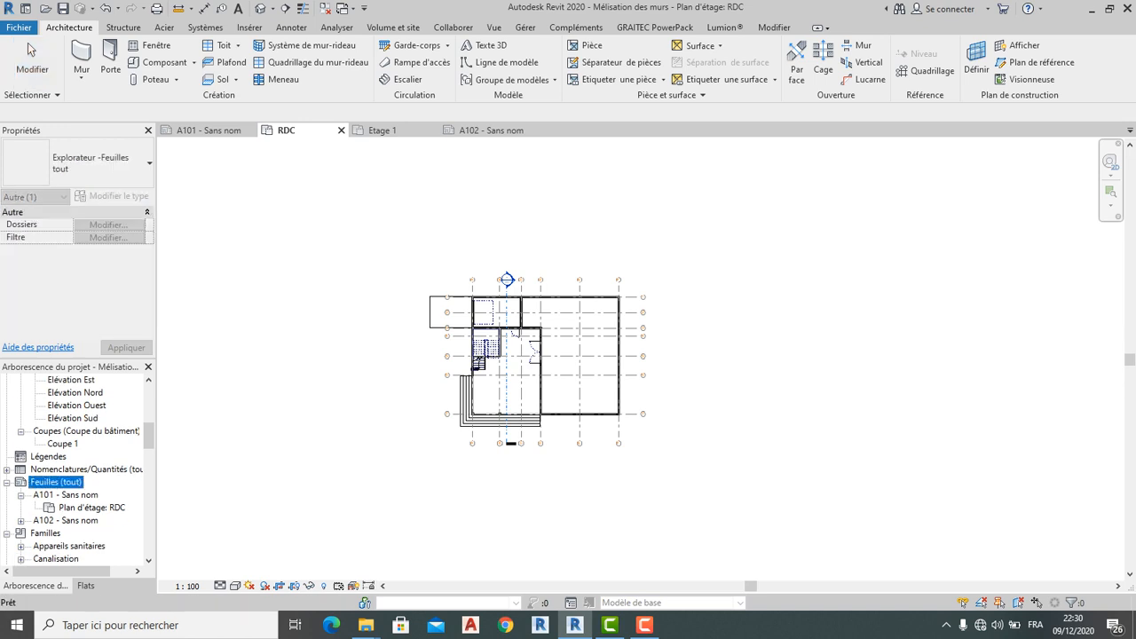
pyautogui.rightClick(39, 482)
pyautogui.click(95, 490)
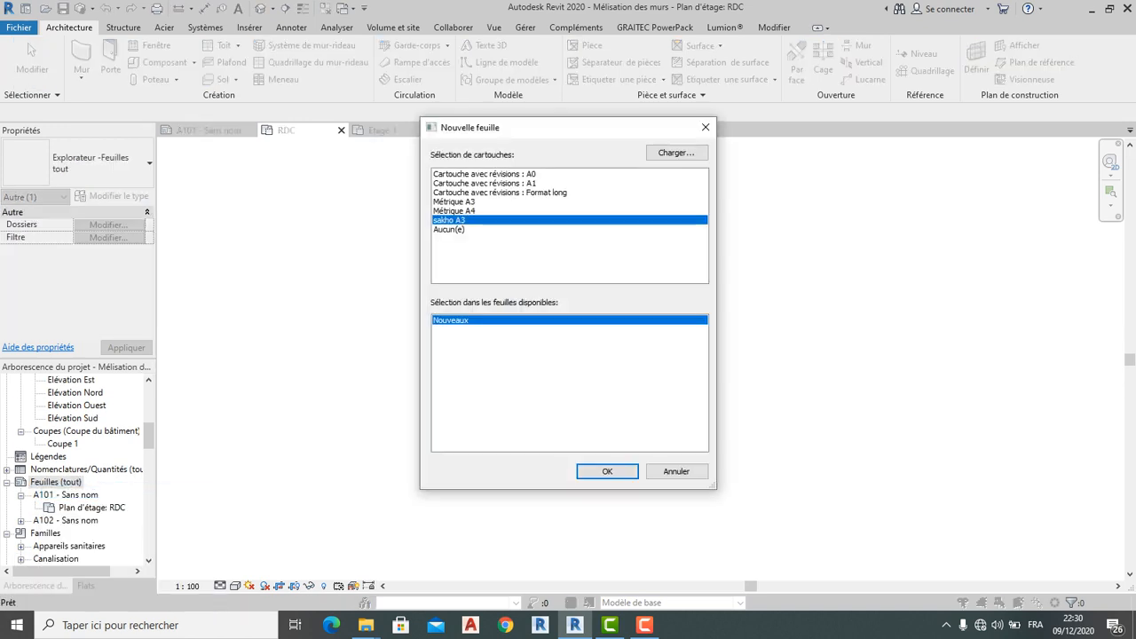
pyautogui.click(454, 212)
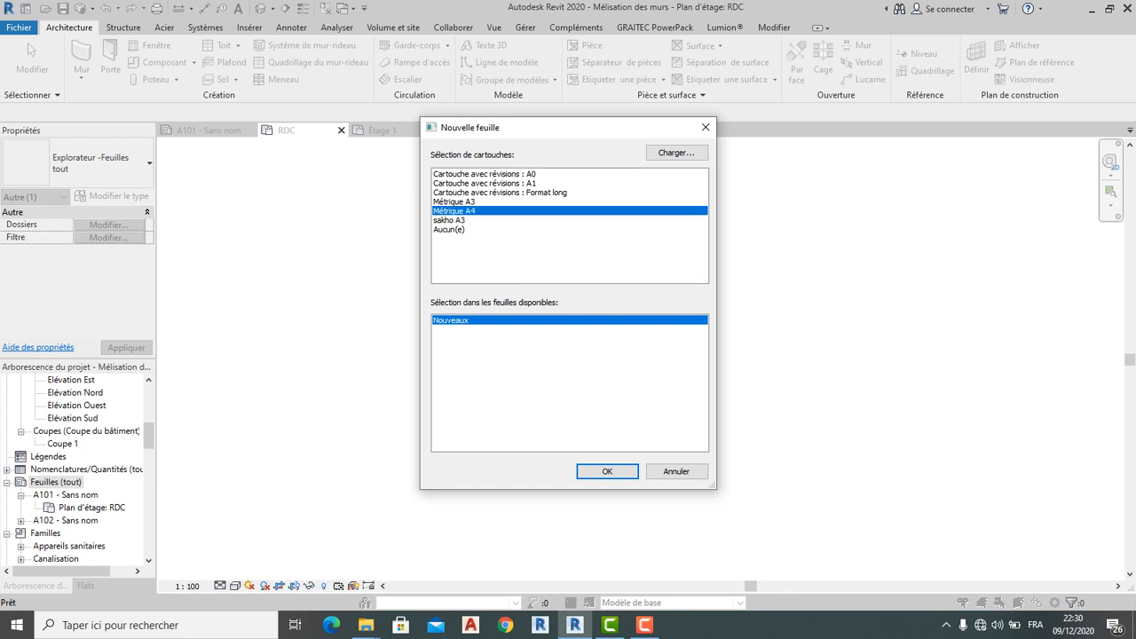
pyautogui.click(607, 471)
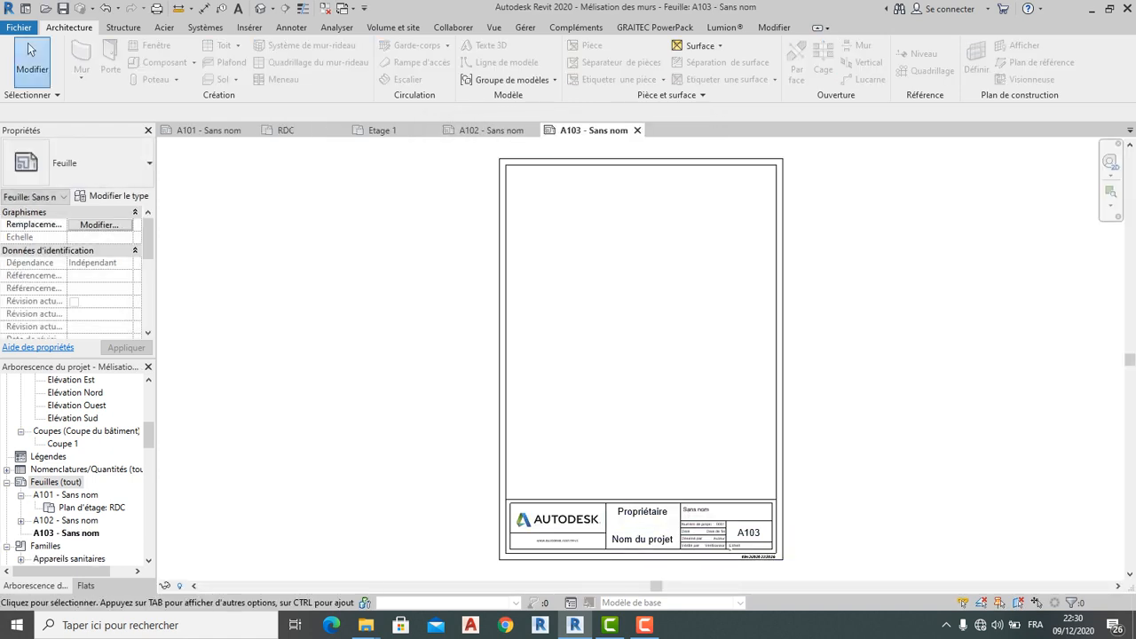
# Select the new sheet's Métrique A4 title block and open its family for editing
pyautogui.moveTo(607, 500); pyautogui.dragTo(571, 399, button='middle')
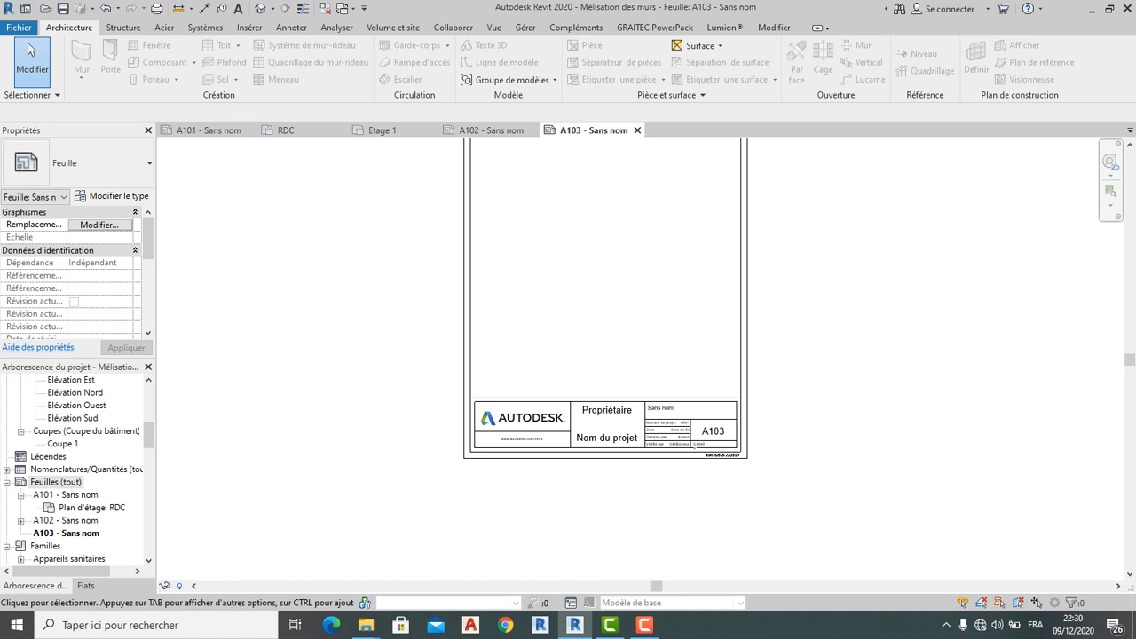
pyautogui.click(572, 399)
pyautogui.click(619, 64)
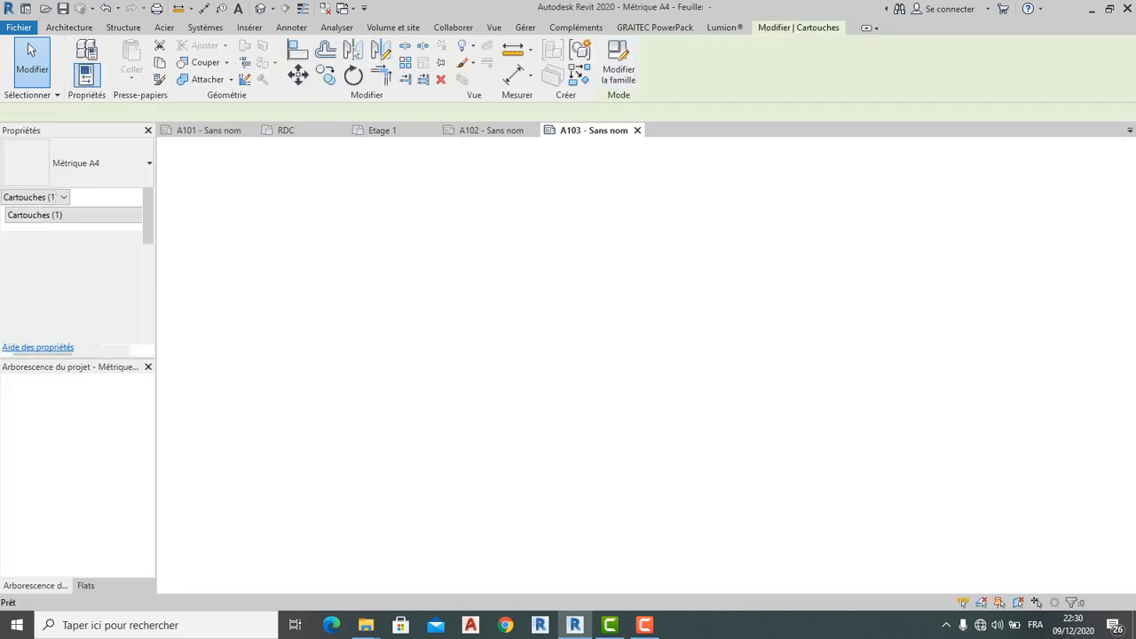
# Delete the inner top lines, the line under the logo and one vertical divider
pyautogui.scroll(2, 609, 419)
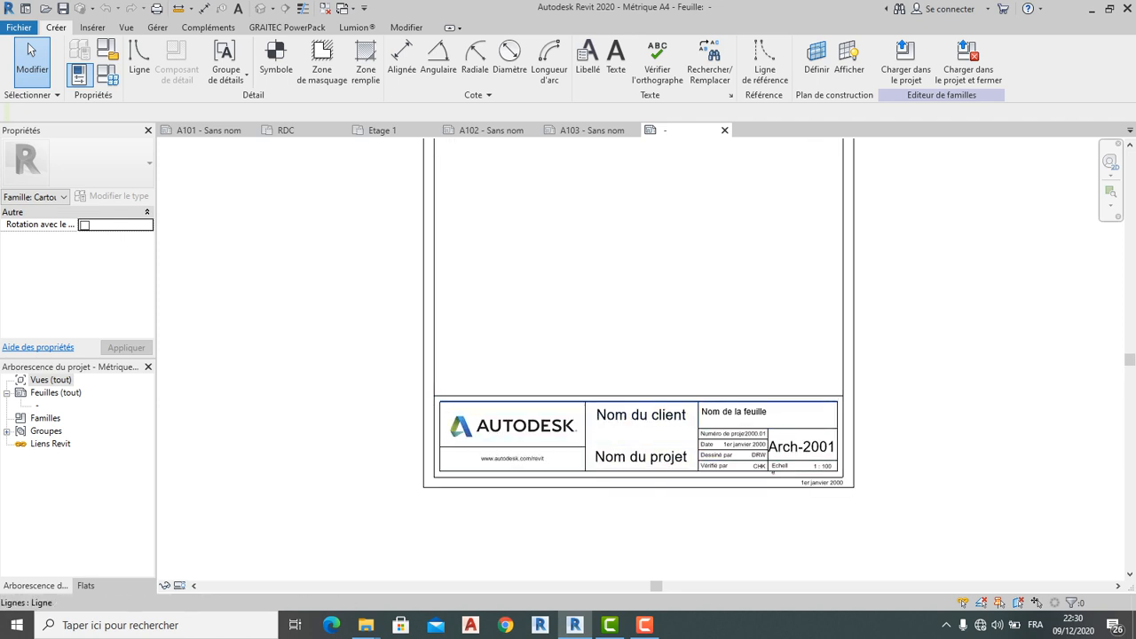
pyautogui.click(550, 401)
pyautogui.press('Delete')
pyautogui.click(550, 396)
pyautogui.press('Delete')
pyautogui.click(552, 446)
pyautogui.press('Delete')
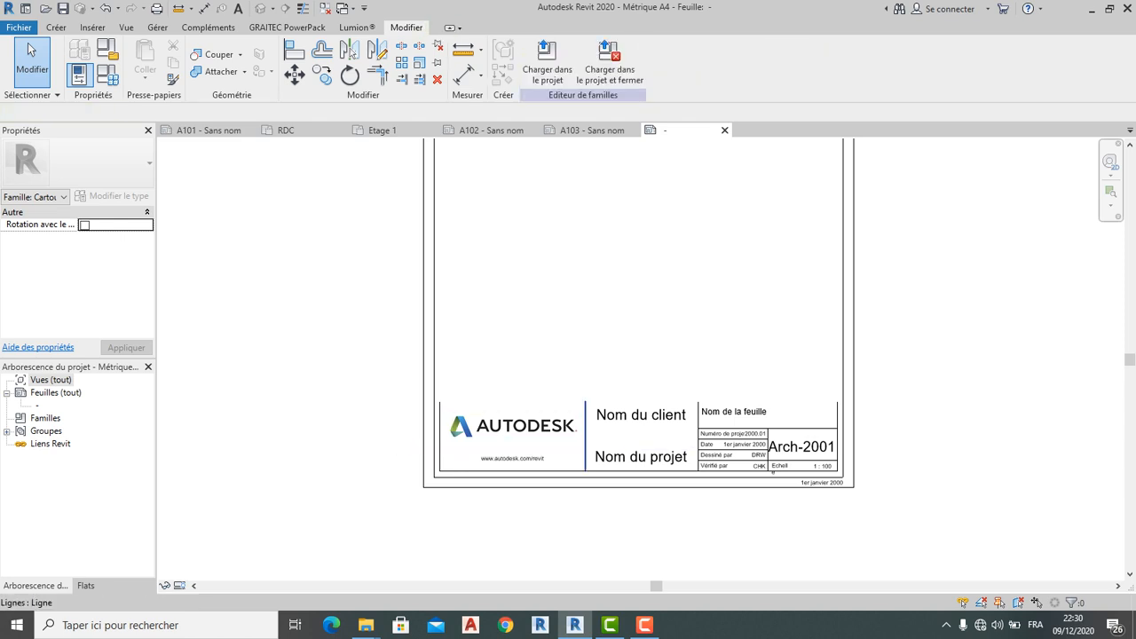
pyautogui.click(584, 435)
pyautogui.press('Delete')
pyautogui.moveTo(843, 364); pyautogui.dragTo(586, 470)
pyautogui.press('Delete')
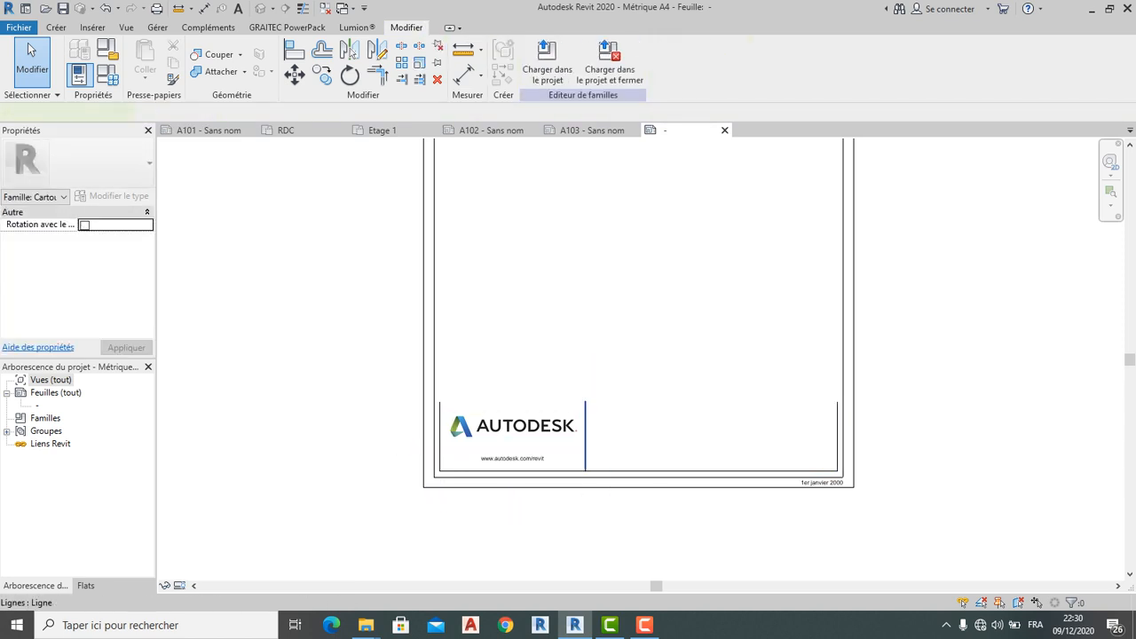
pyautogui.click(585, 431)
pyautogui.click(513, 426)
pyautogui.press('Delete')
pyautogui.click(512, 457)
pyautogui.press('Delete')
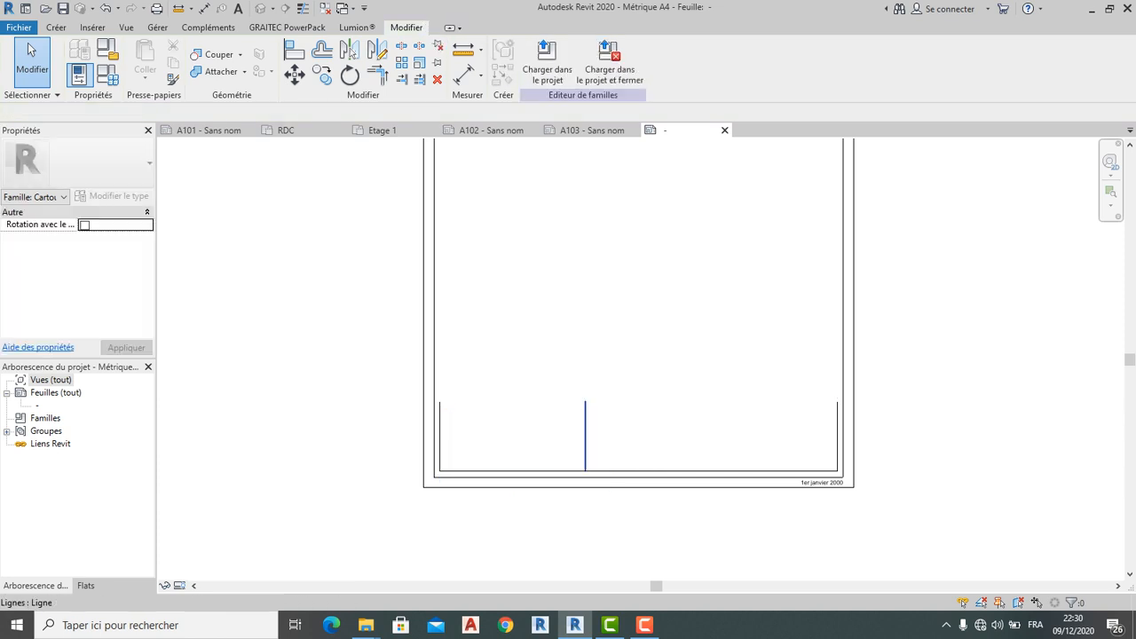
# Delete the last vertical divider and the block's left and right vertical lines
pyautogui.click(585, 435)
pyautogui.press('Delete')
pyautogui.click(439, 437)
pyautogui.press('Delete')
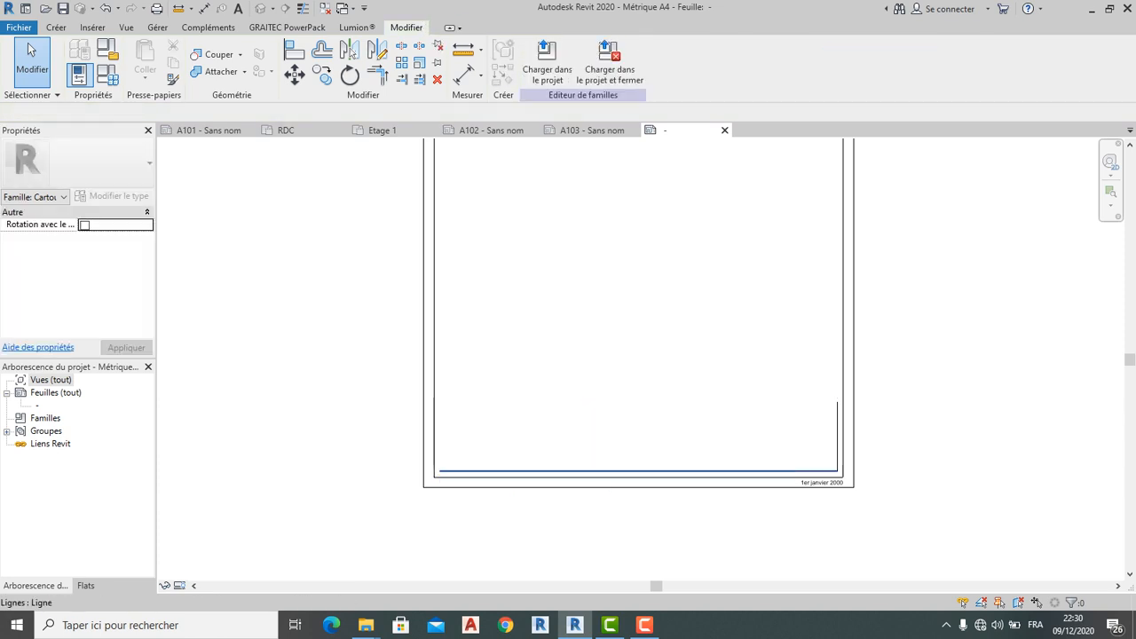
pyautogui.click(836, 436)
pyautogui.press('Delete')
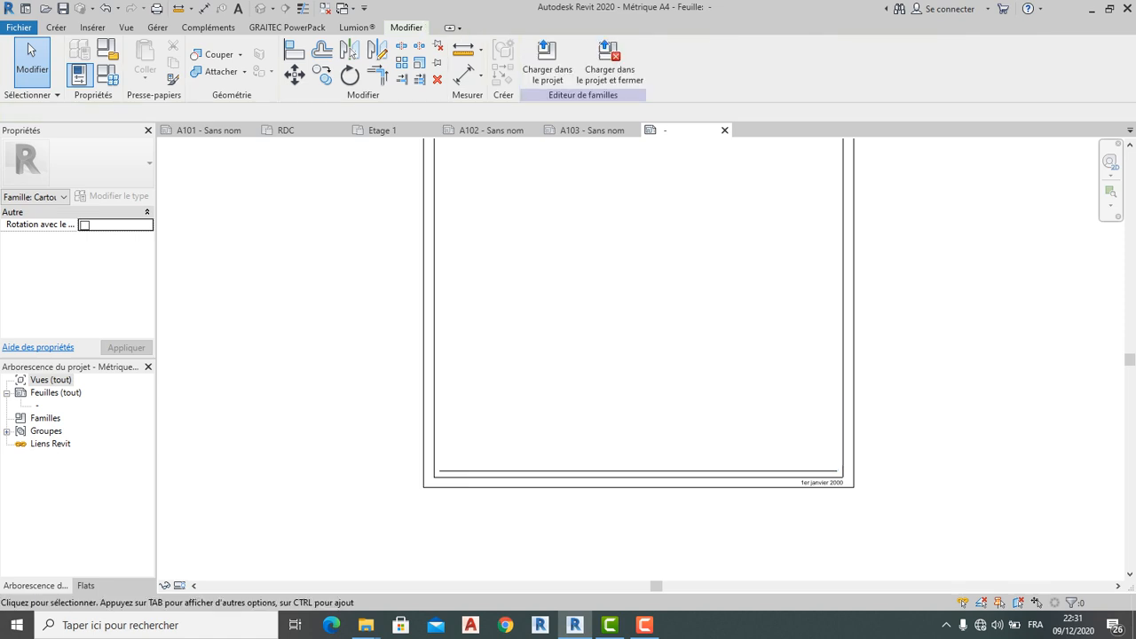
# Draw the band's top line and a left-box divider 65 long, extending the vertical divider to the bottom line
pyautogui.click(56, 28)
pyautogui.click(139, 53)
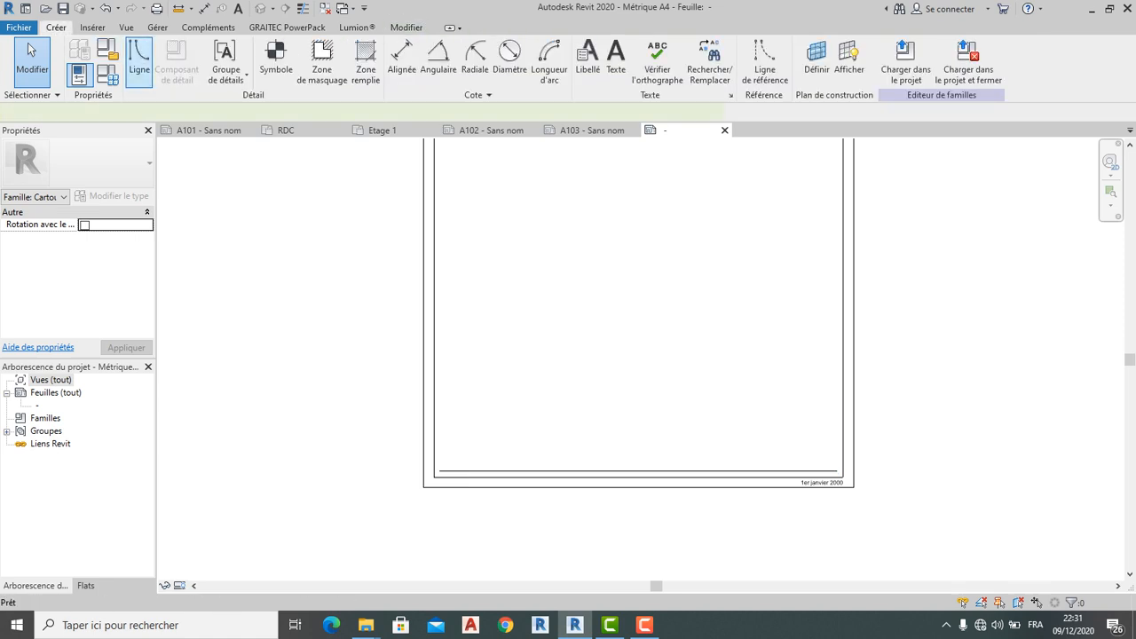
pyautogui.click(435, 400)
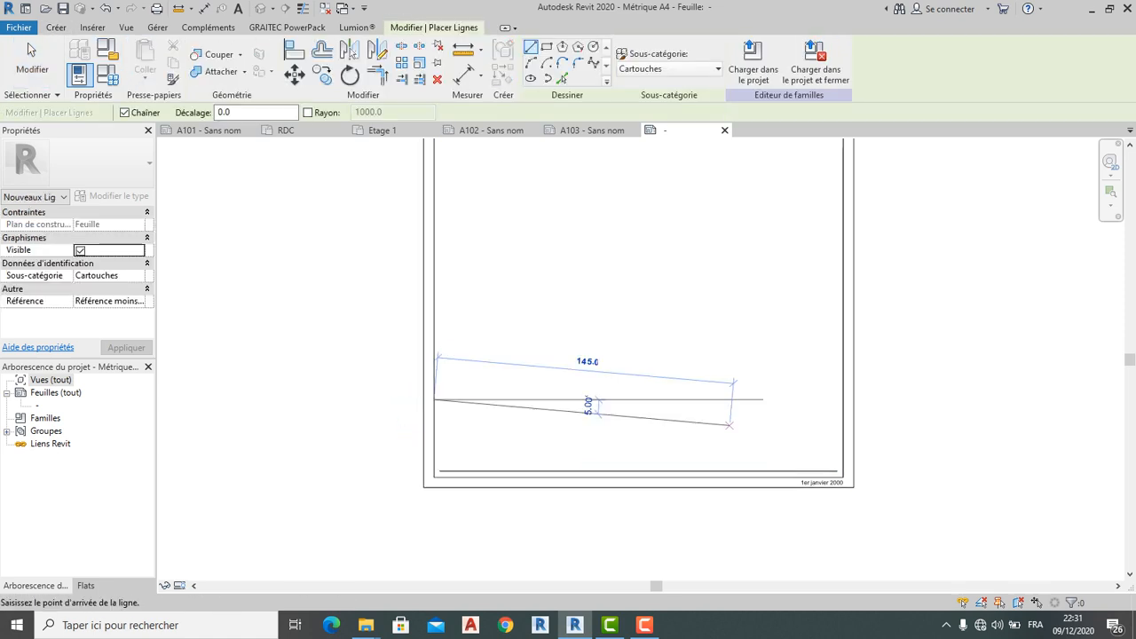
pyautogui.click(842, 399)
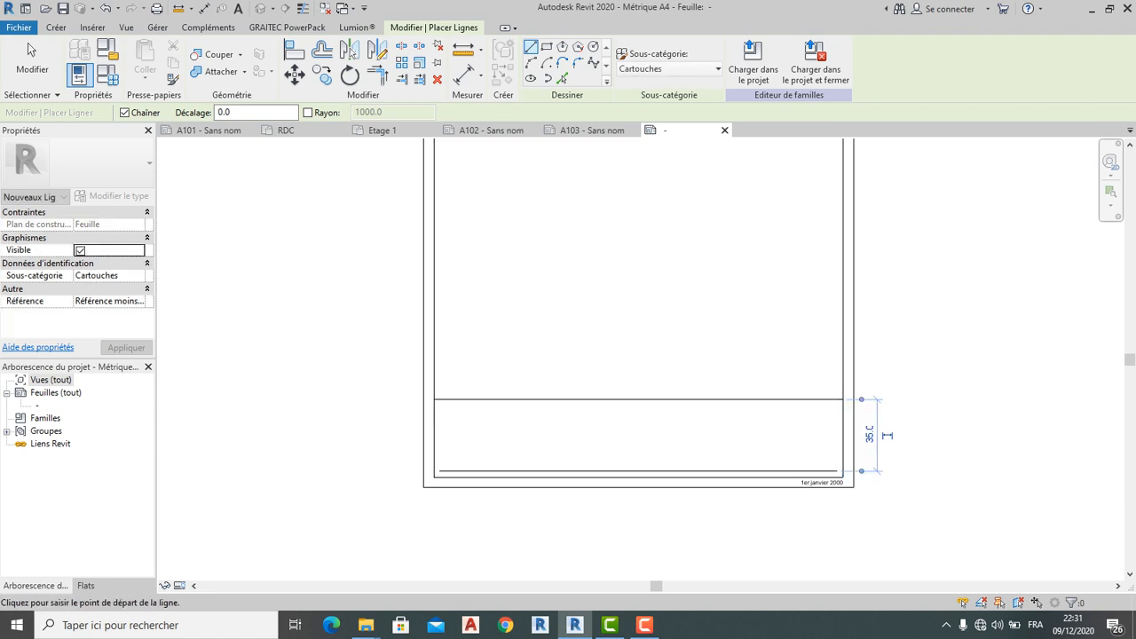
pyautogui.click(433, 437)
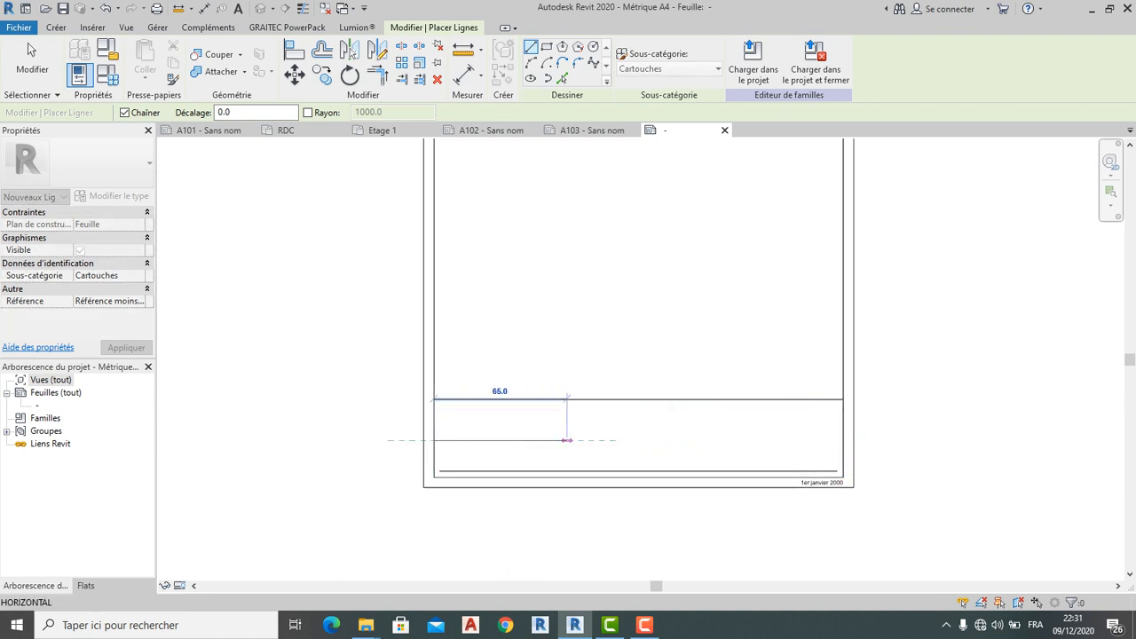
pyautogui.click(567, 439)
pyautogui.press('Escape')
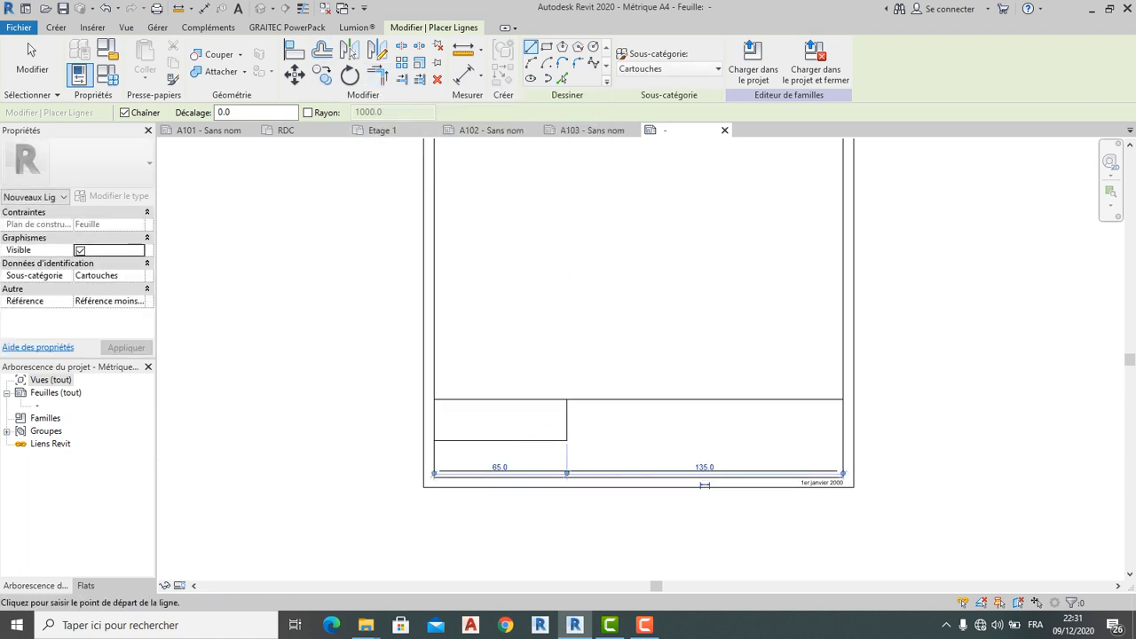
pyautogui.press('Escape')
pyautogui.click(577, 470)
pyautogui.click(567, 428)
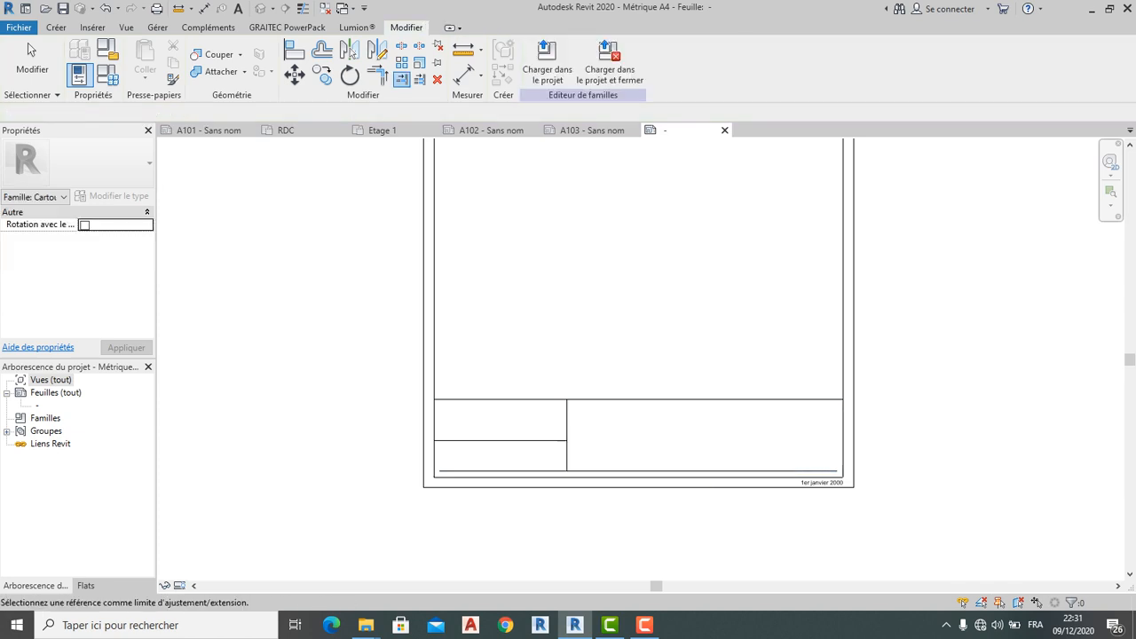
# Draw the vertical and horizontal divider lines that split the right column into two boxes
pyautogui.click(57, 28)
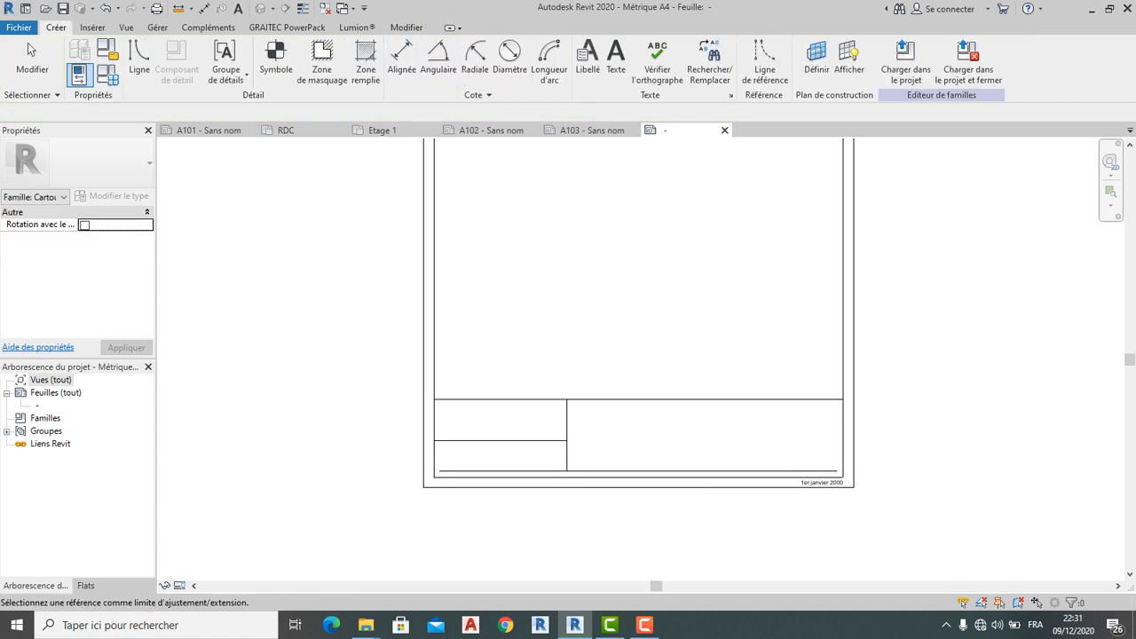
pyautogui.click(139, 55)
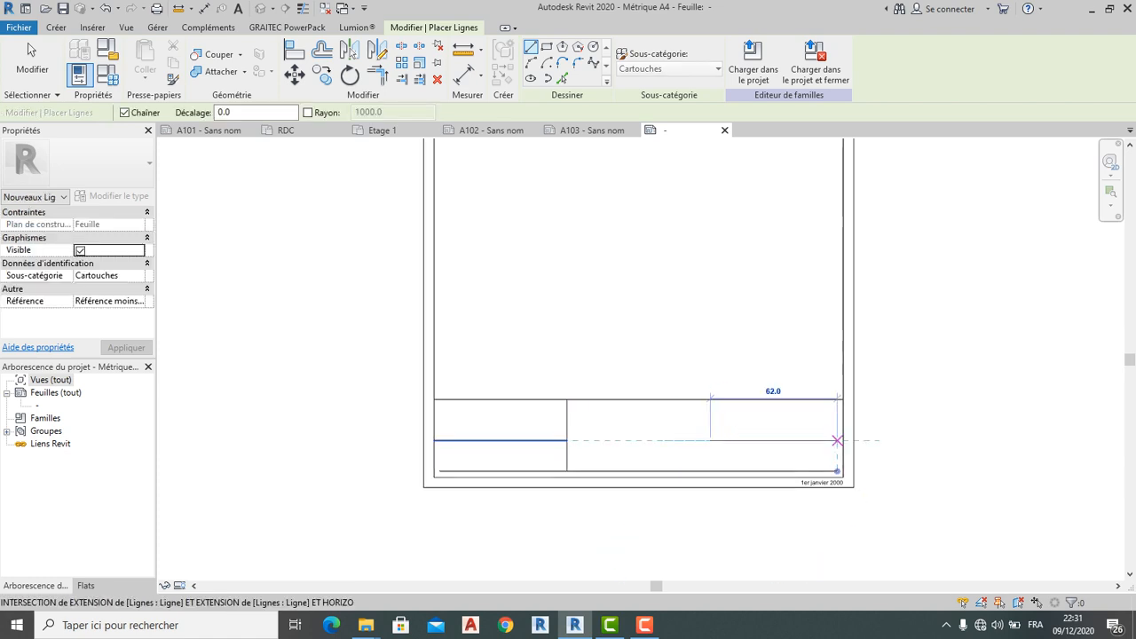
pyautogui.click(710, 440)
pyautogui.click(710, 399)
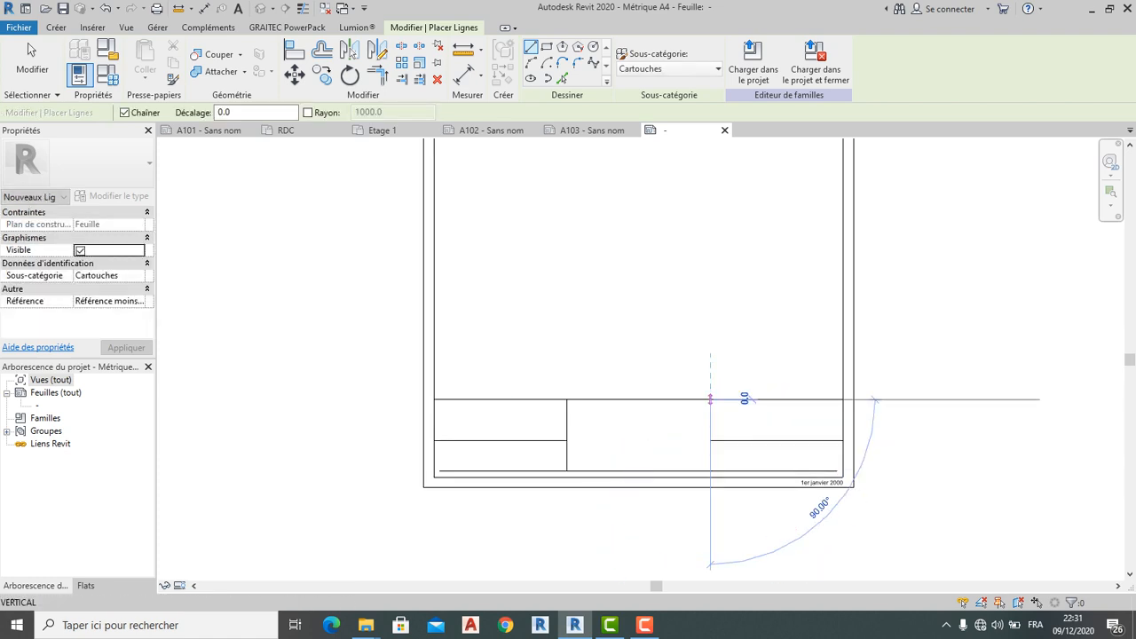
pyautogui.click(710, 470)
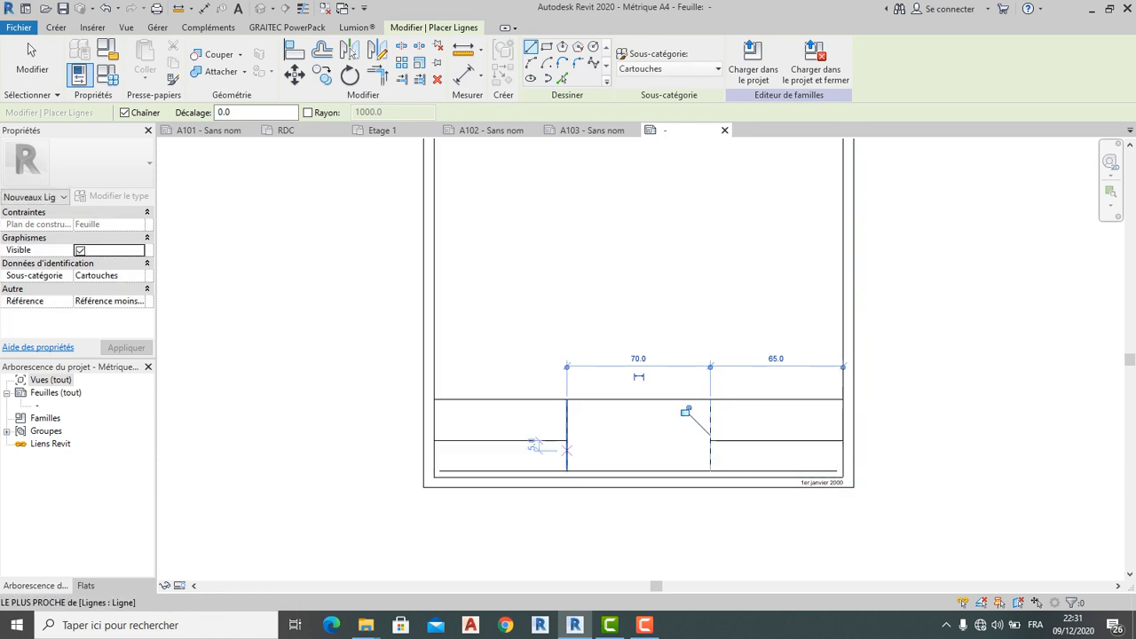
pyautogui.scroll(-1, 565, 445)
pyautogui.press('Escape')
pyautogui.scroll(2, 669, 513)
pyautogui.press('Escape')
pyautogui.click(27, 43)
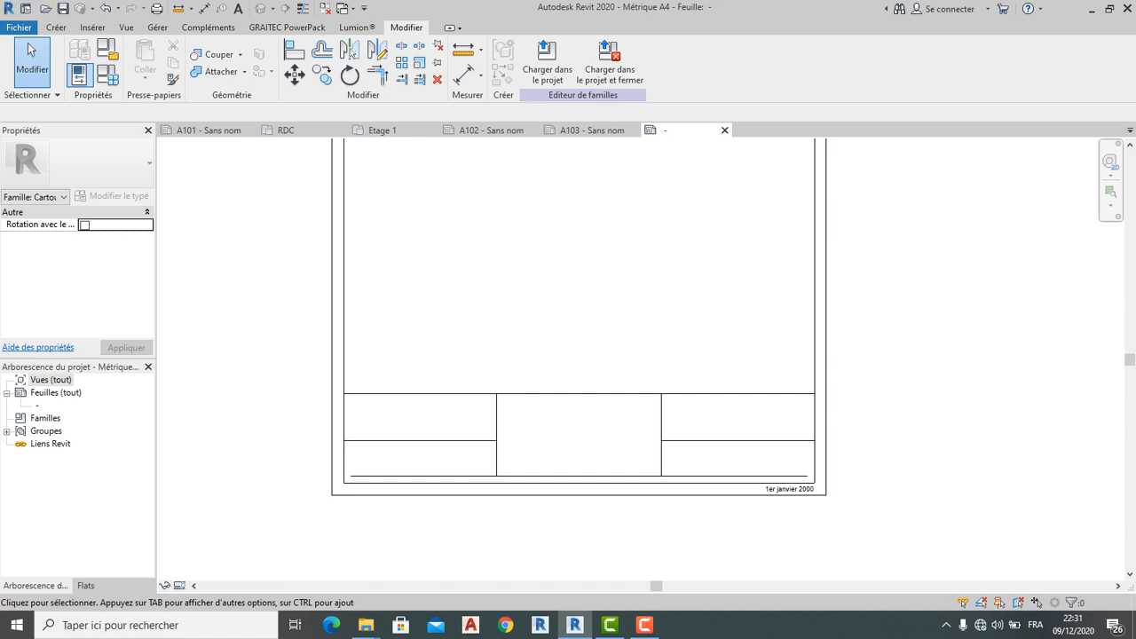
pyautogui.scroll(-2, 524, 417)
pyautogui.moveTo(523, 417)
pyautogui.mouseDown(button='middle')
pyautogui.moveTo(559, 534)
pyautogui.moveTo(529, 432)
pyautogui.mouseUp(button='middle')
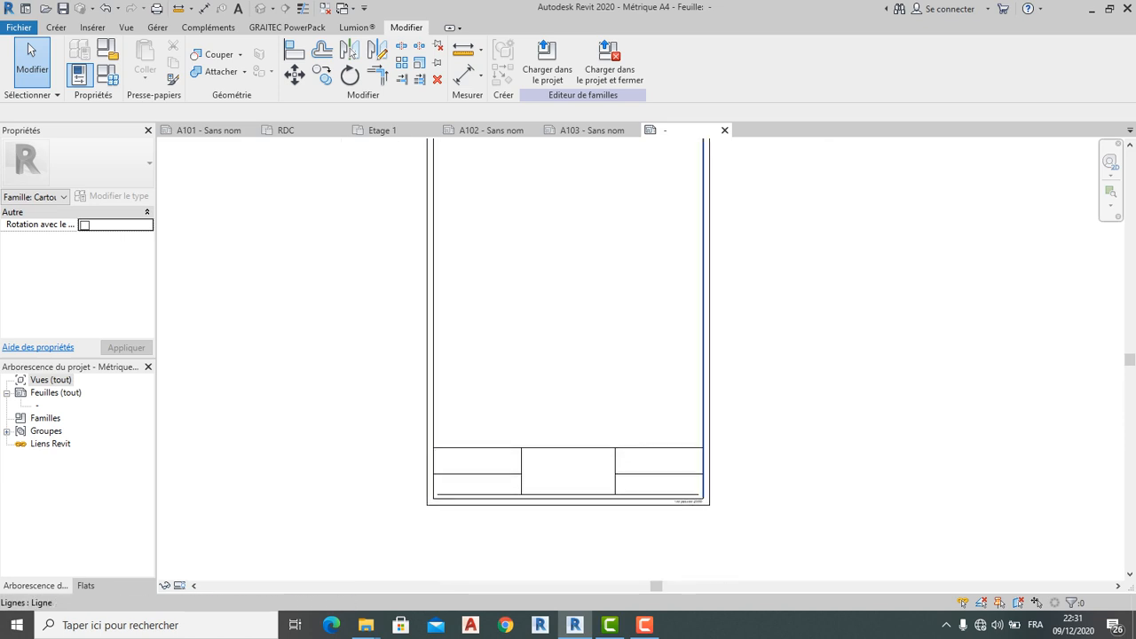
# Close the Métrique A4 family choosing Non to discard changes, close A103, and show A101
pyautogui.click(724, 130)
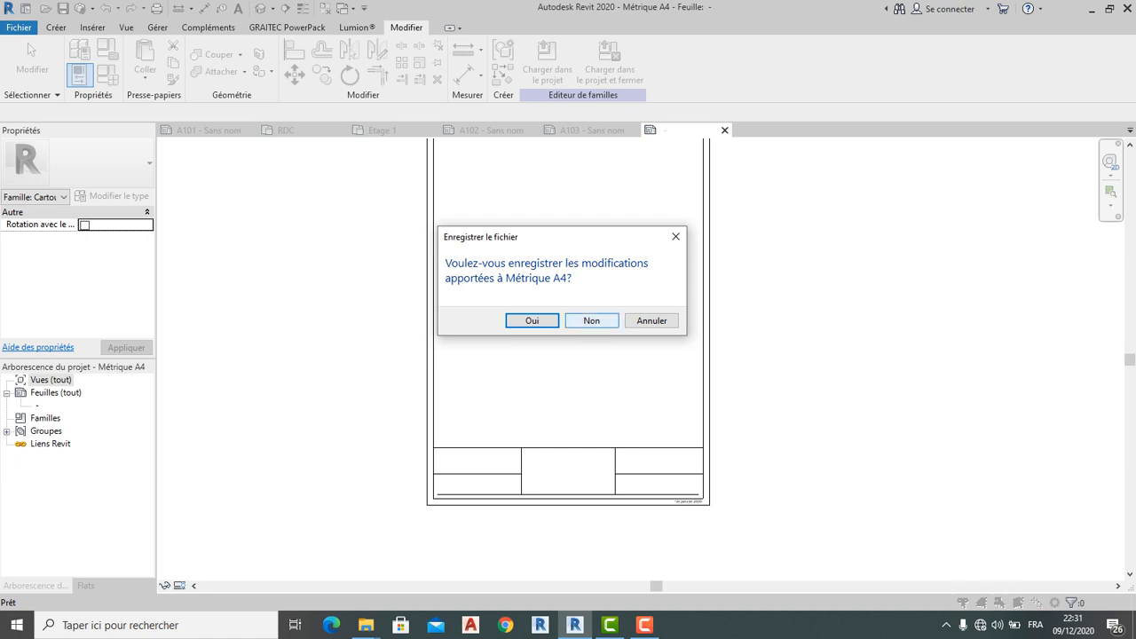
pyautogui.click(591, 321)
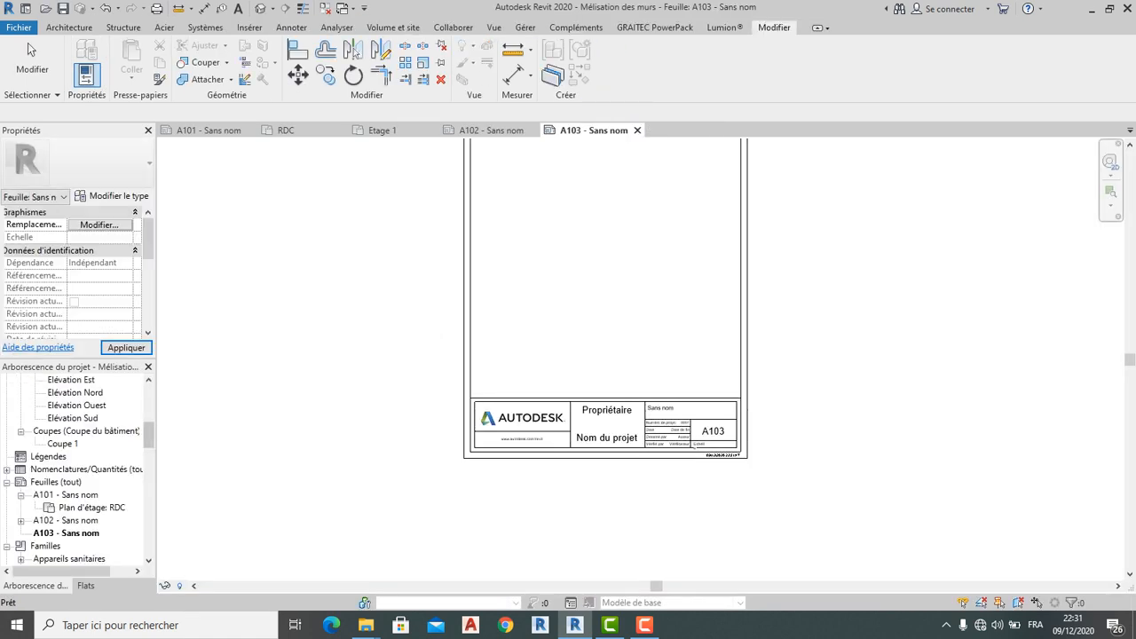
pyautogui.click(637, 129)
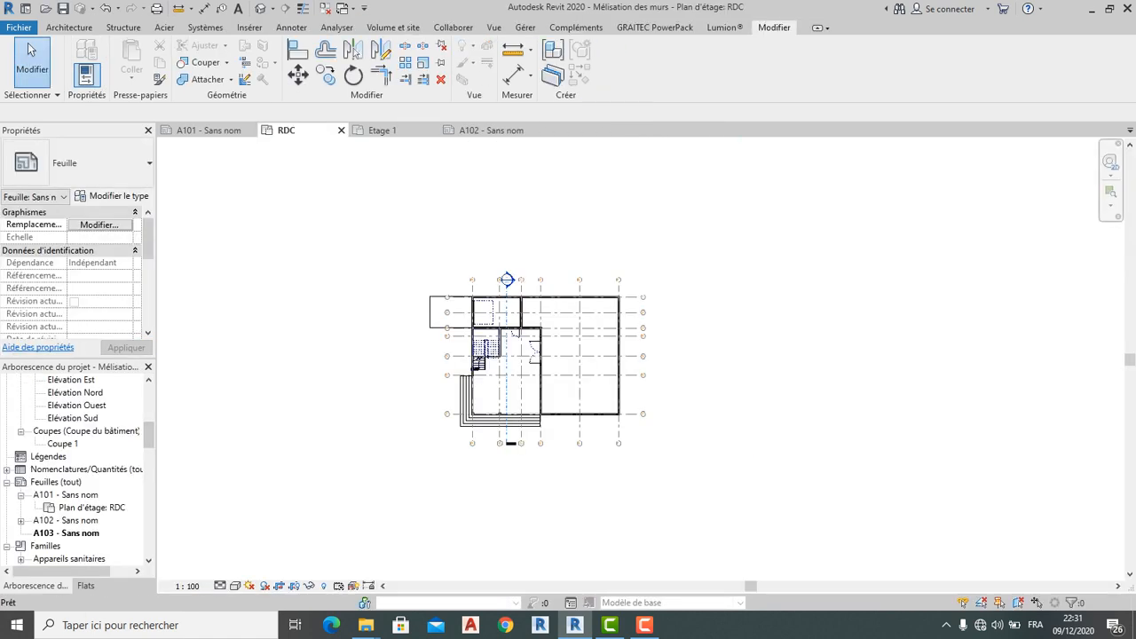
pyautogui.click(208, 130)
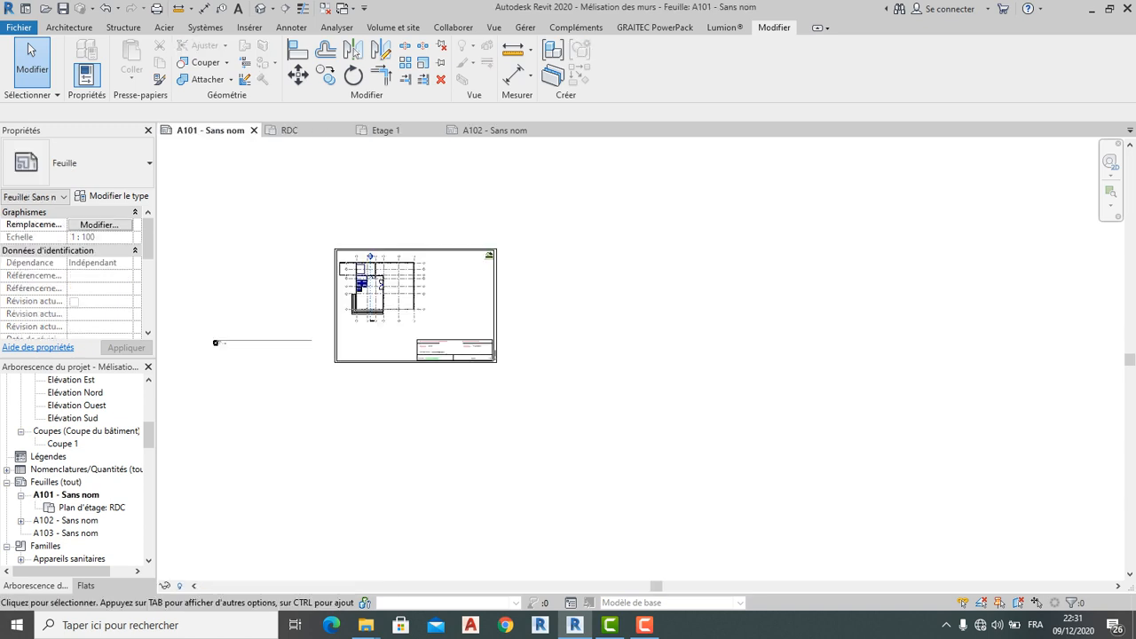
pyautogui.scroll(4, 323, 282)
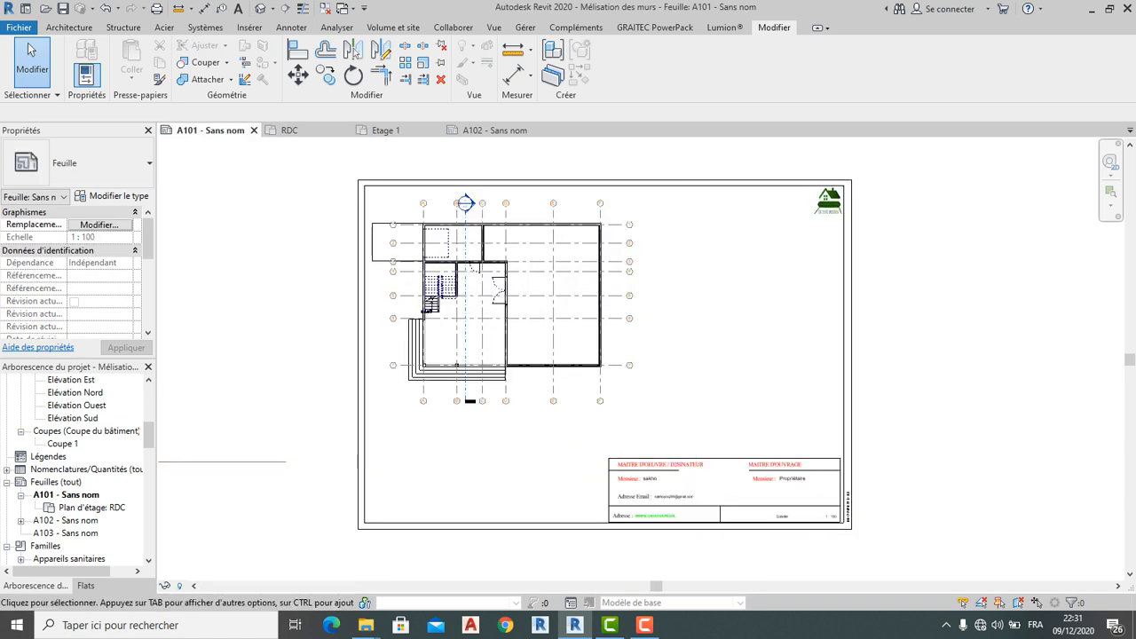
# Rename sheet A101 to RDC
pyautogui.rightClick(66, 494)
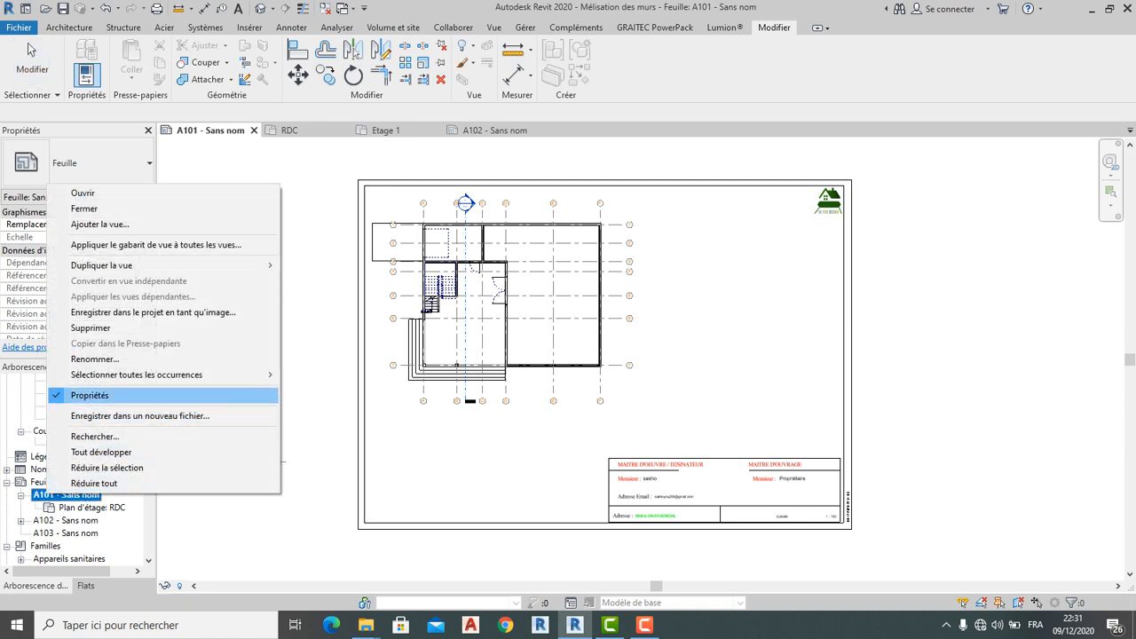
pyautogui.click(95, 358)
pyautogui.press('Tab')
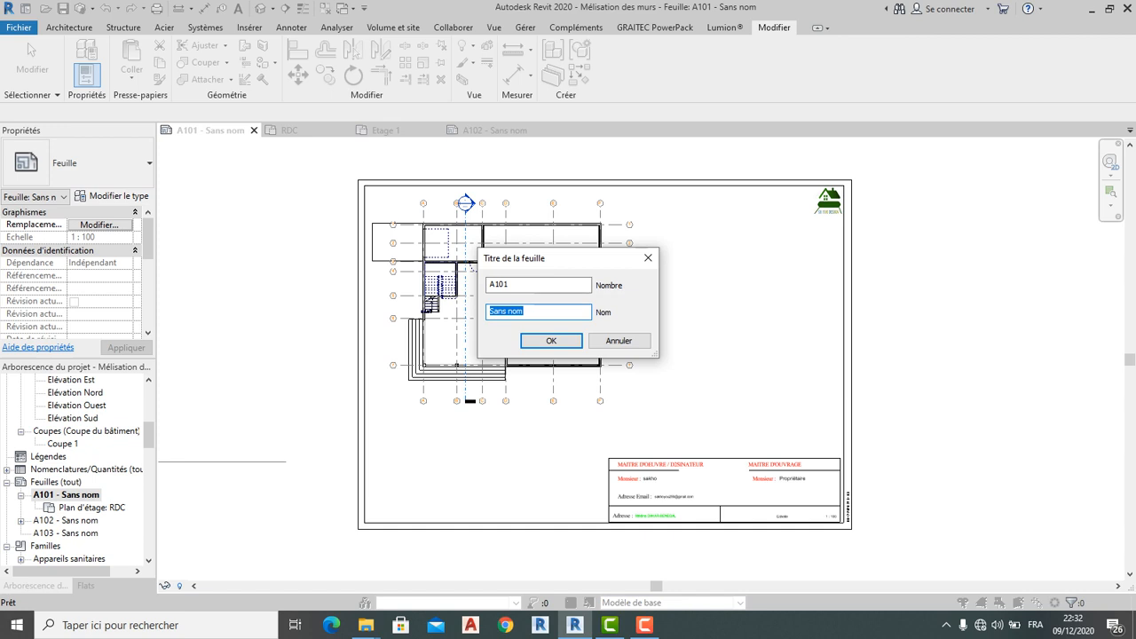
pyautogui.write('RDC')
pyautogui.press('Return')
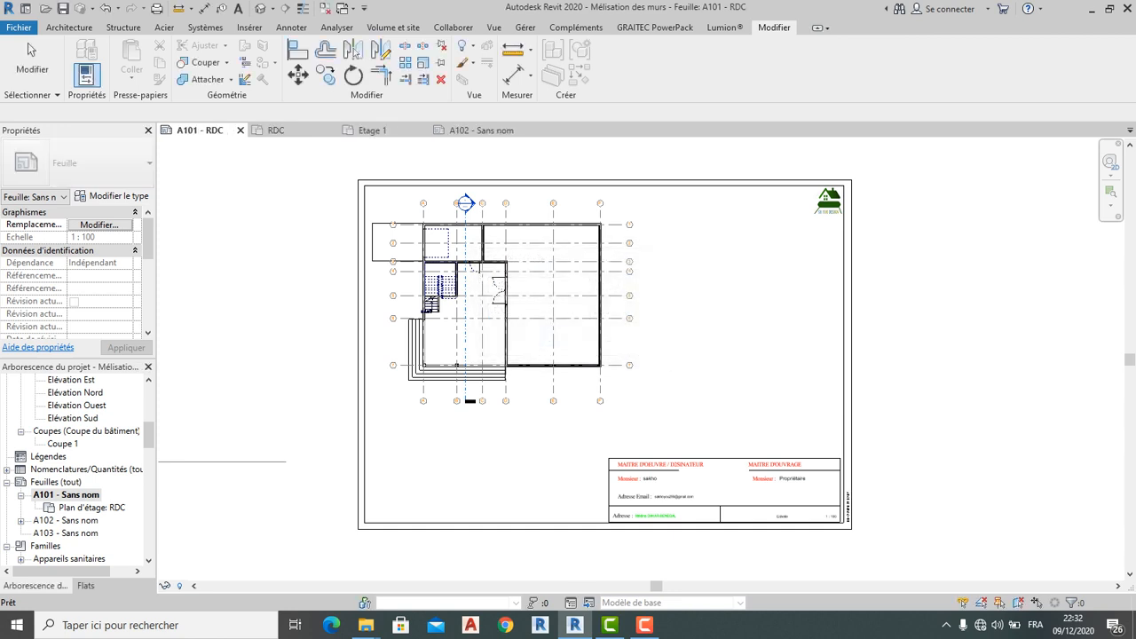
# Rename sheet A102 to Etage
pyautogui.click(89, 507)
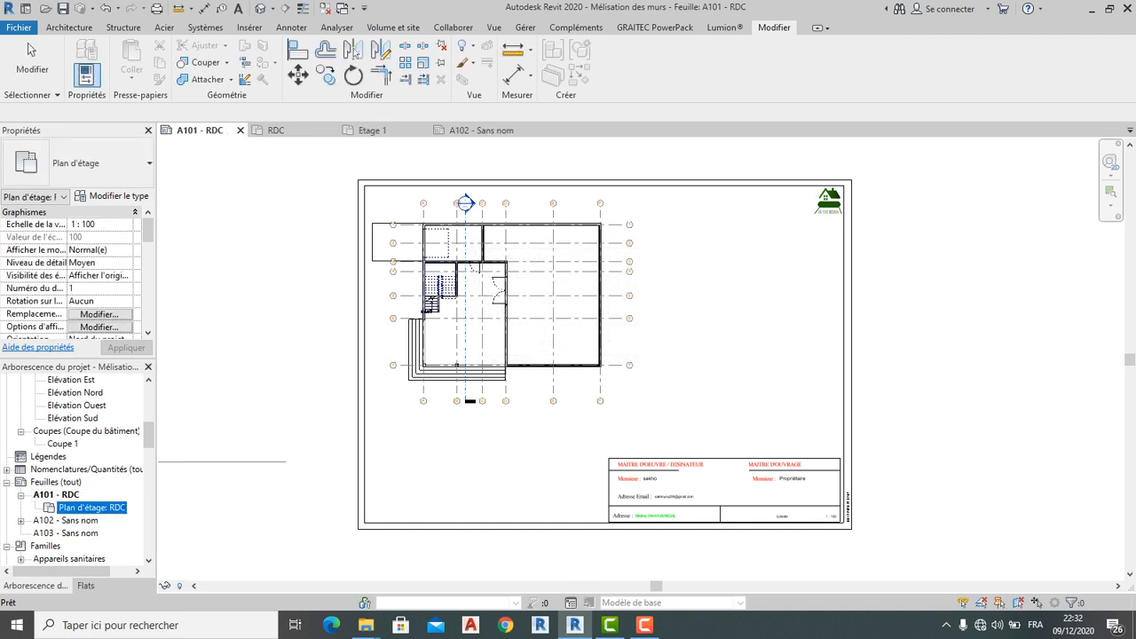
pyautogui.click(69, 520)
pyautogui.rightClick(73, 520)
pyautogui.press('Up')
pyautogui.press('Up')
pyautogui.press('Up')
pyautogui.press('Up')
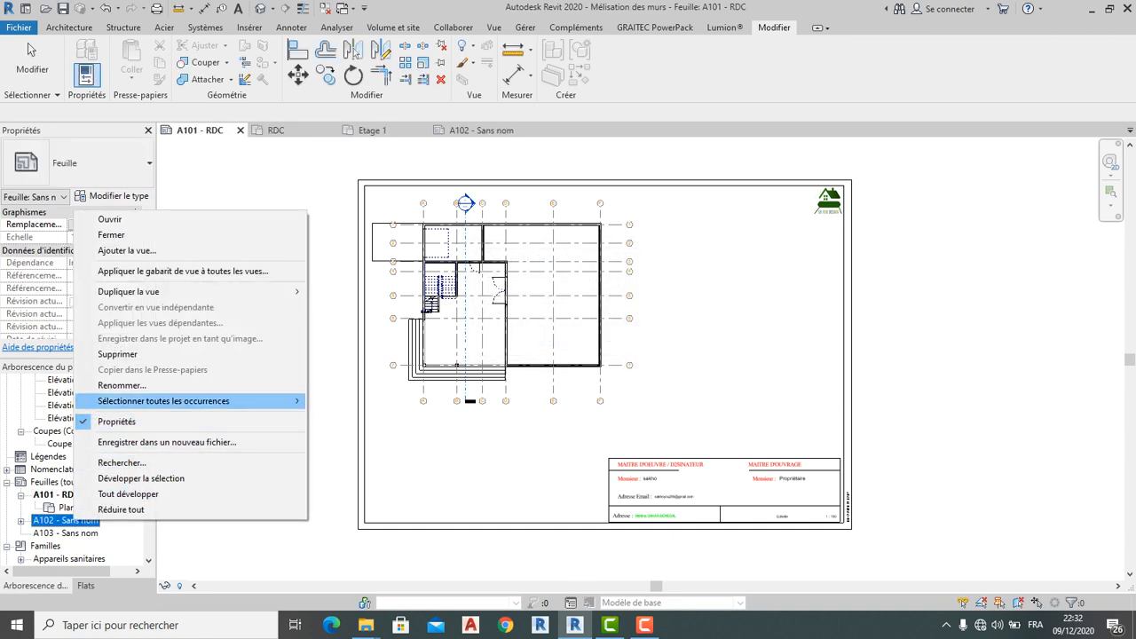
pyautogui.press('Return')
pyautogui.press('Tab')
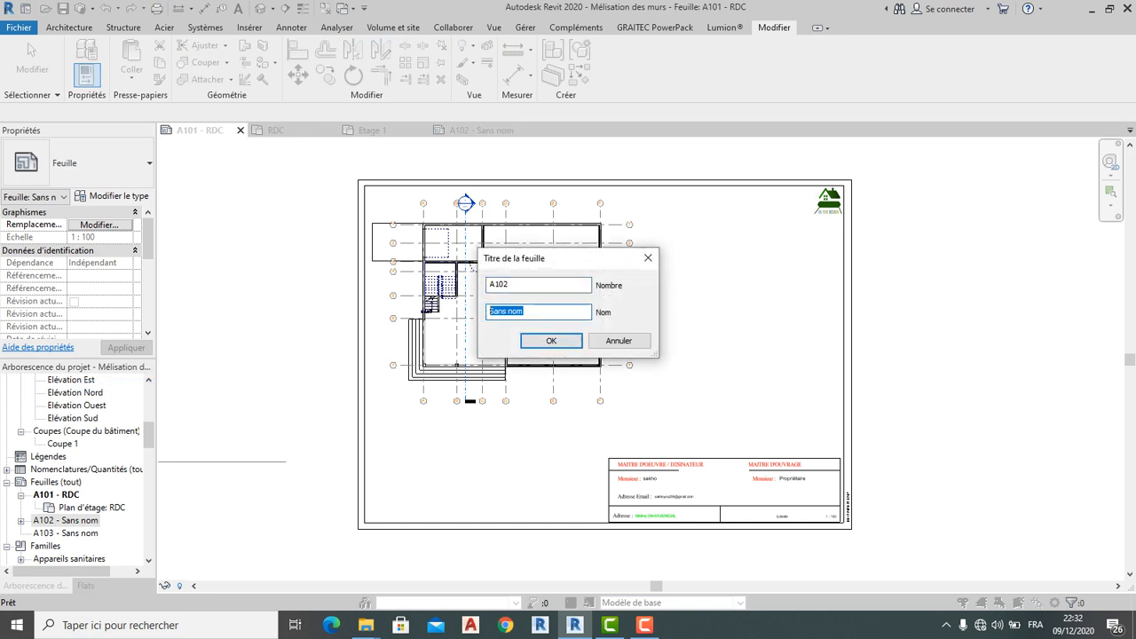
pyautogui.write('e')
pyautogui.press('Return')
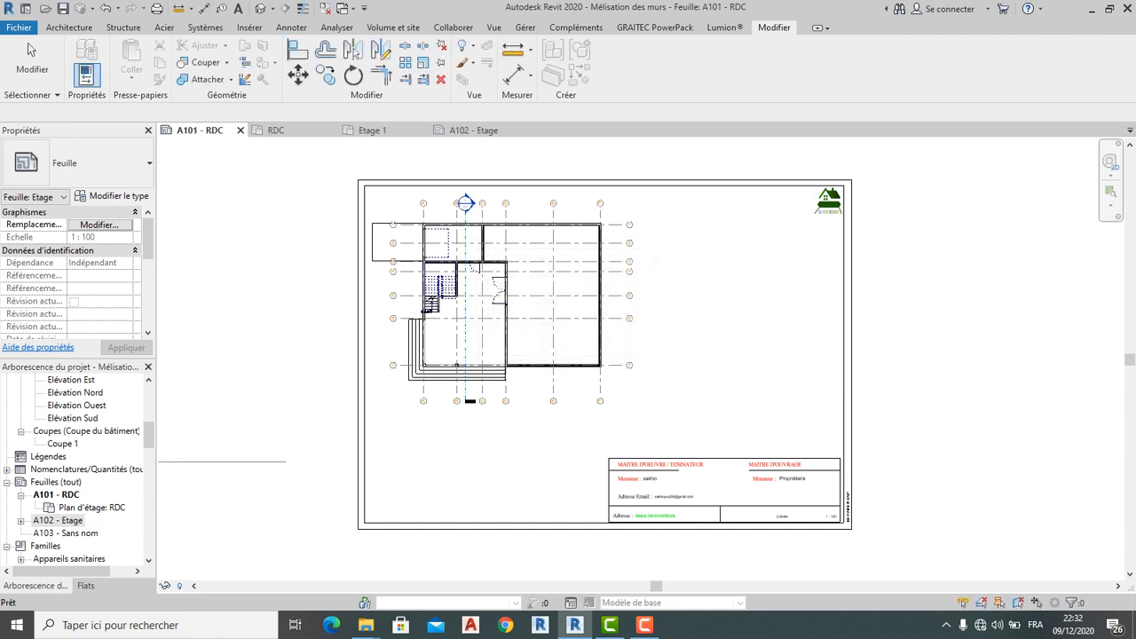
# Select the sheet's A3 title block and open its family for editing
pyautogui.scroll(7, 753, 491)
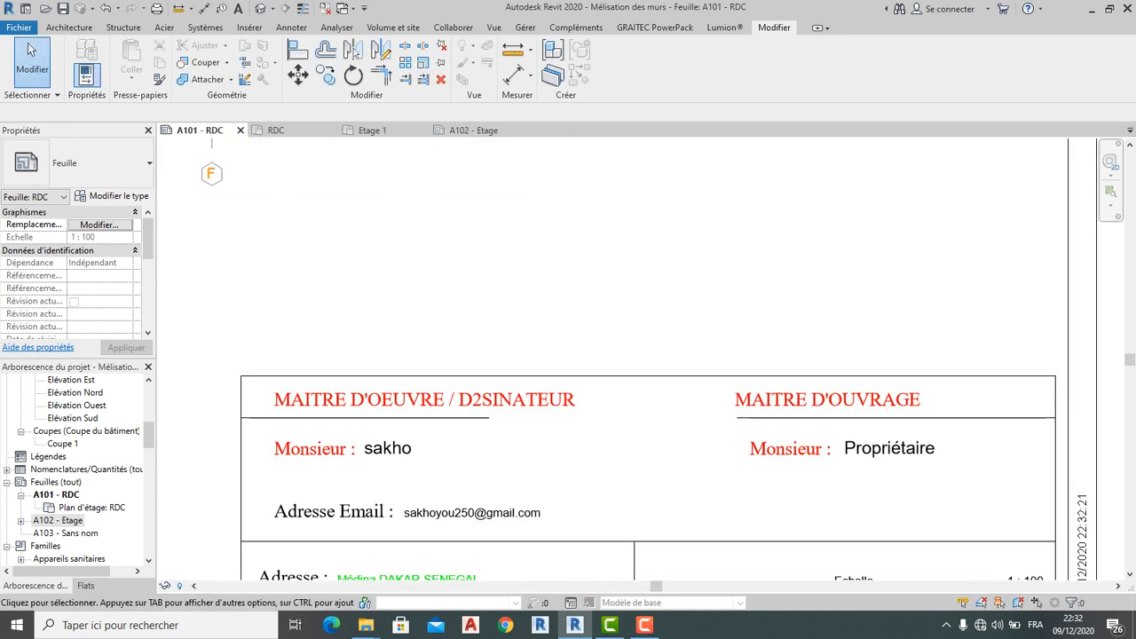
pyautogui.moveTo(755, 493); pyautogui.dragTo(730, 430, button='middle')
pyautogui.scroll(-6, 536, 381)
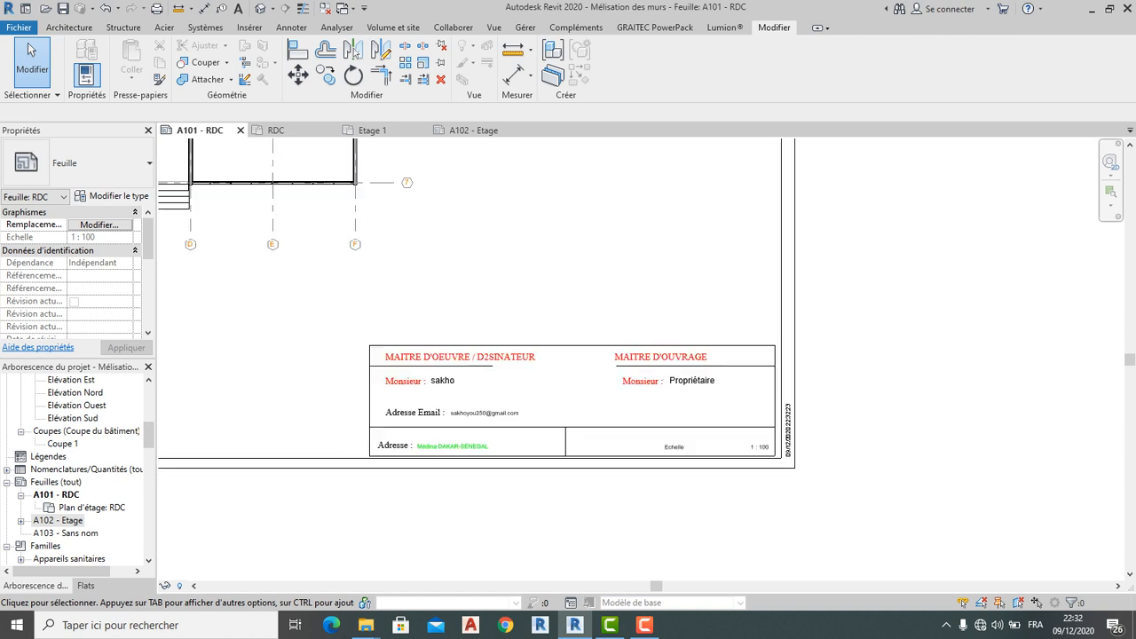
pyautogui.click(538, 373)
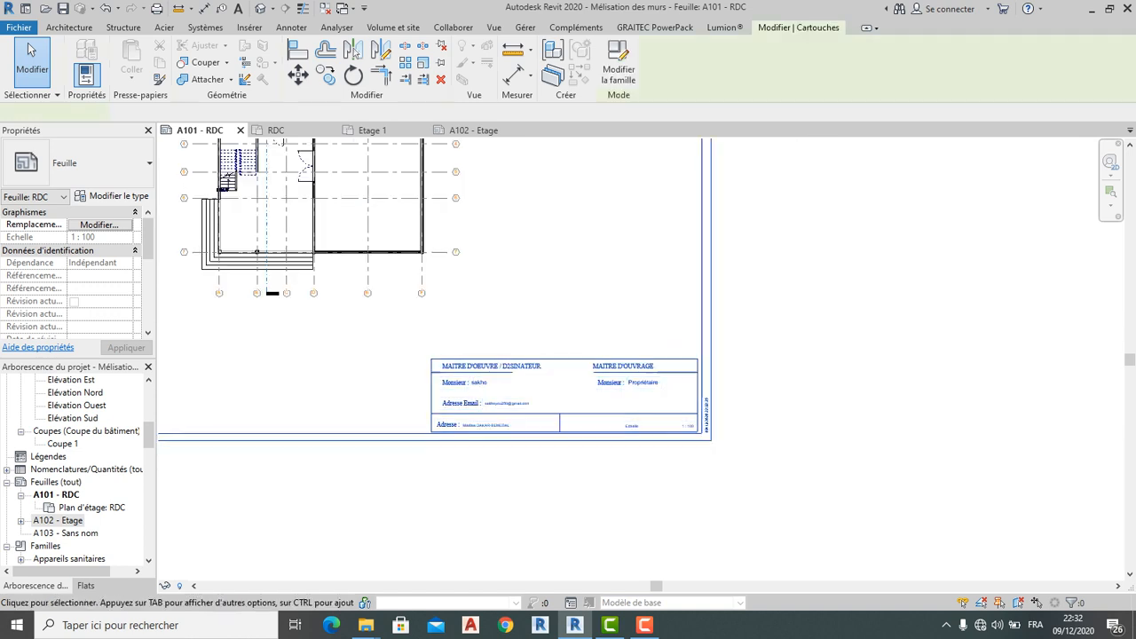
pyautogui.click(618, 68)
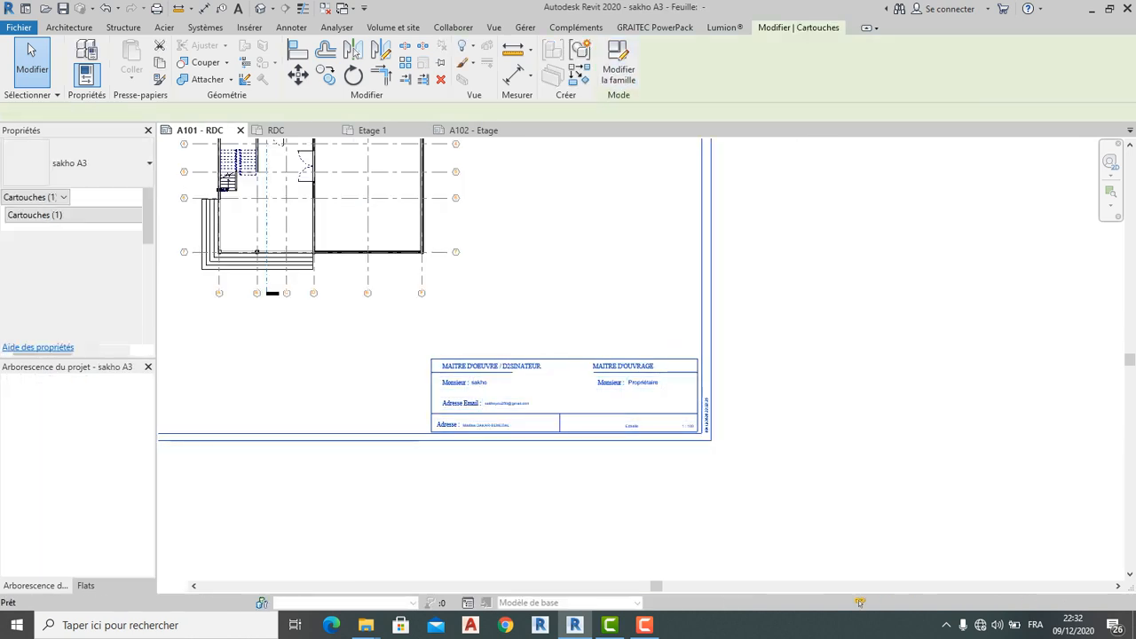
# Start a new text note to the right of the Adresse Email line
pyautogui.scroll(5, 797, 526)
pyautogui.moveTo(797, 526); pyautogui.dragTo(696, 366, button='middle')
pyautogui.click(93, 28)
pyautogui.click(56, 27)
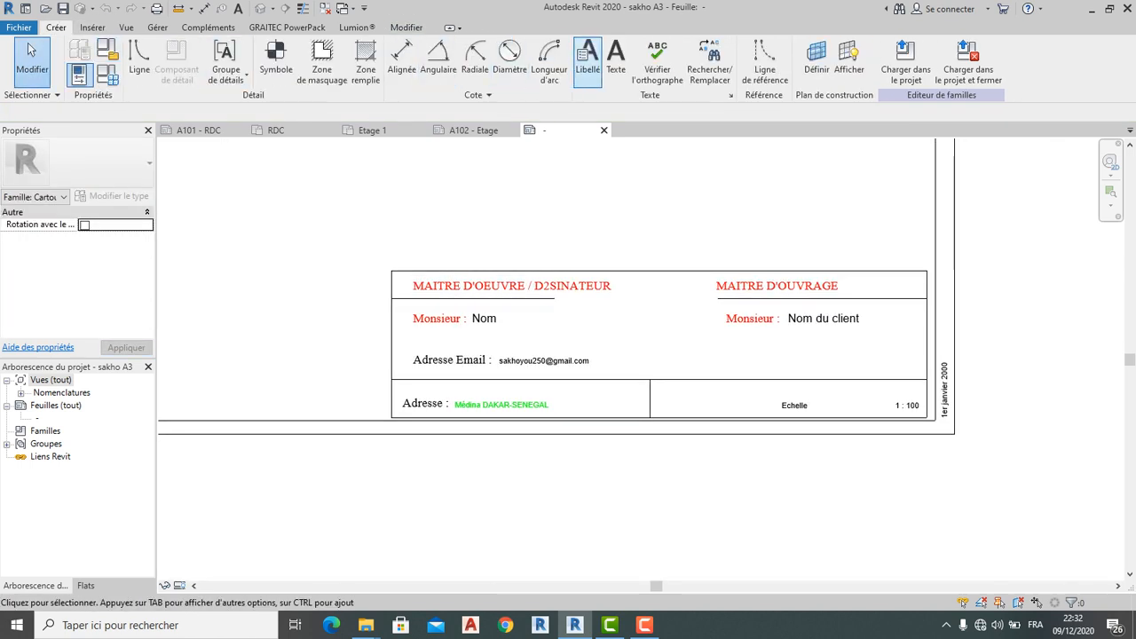
pyautogui.click(616, 55)
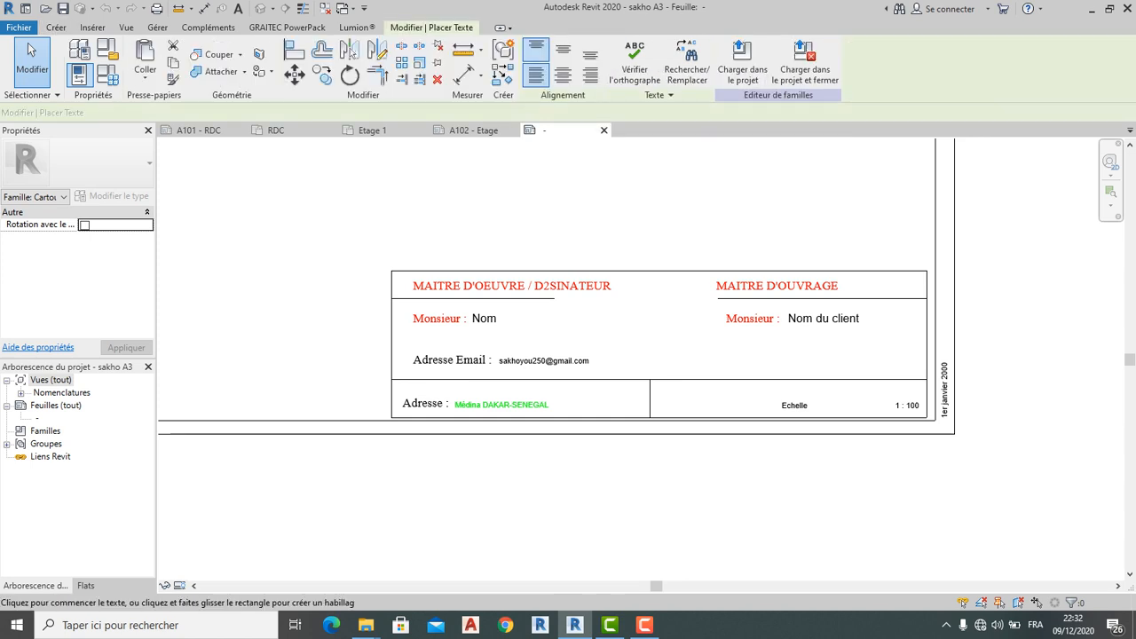
pyautogui.scroll(3, 640, 329)
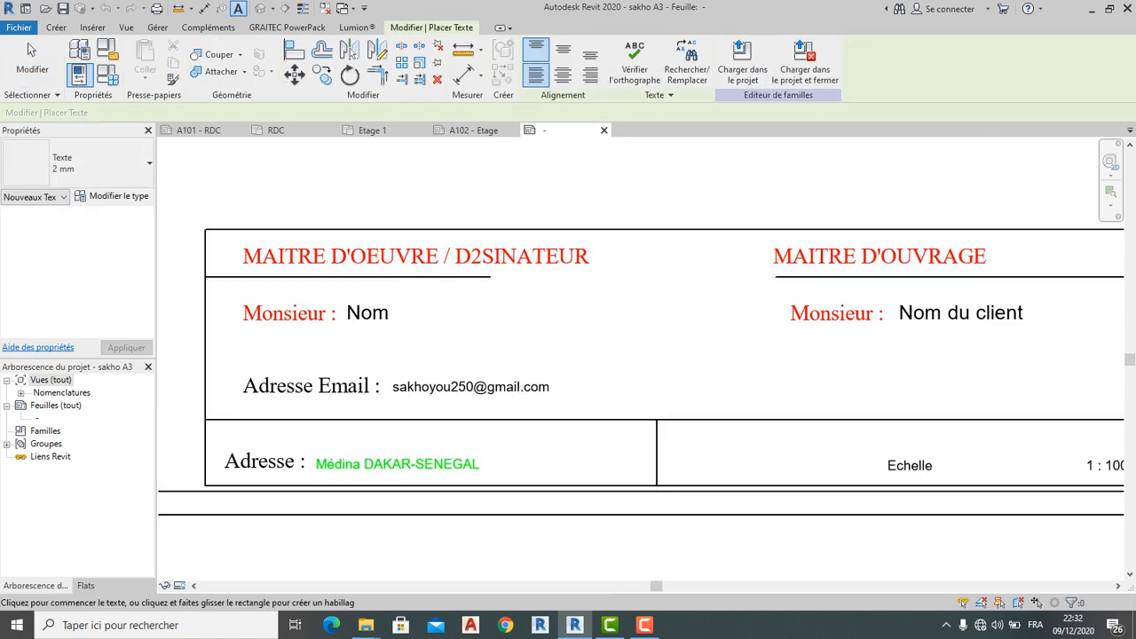
pyautogui.scroll(-3, 621, 350)
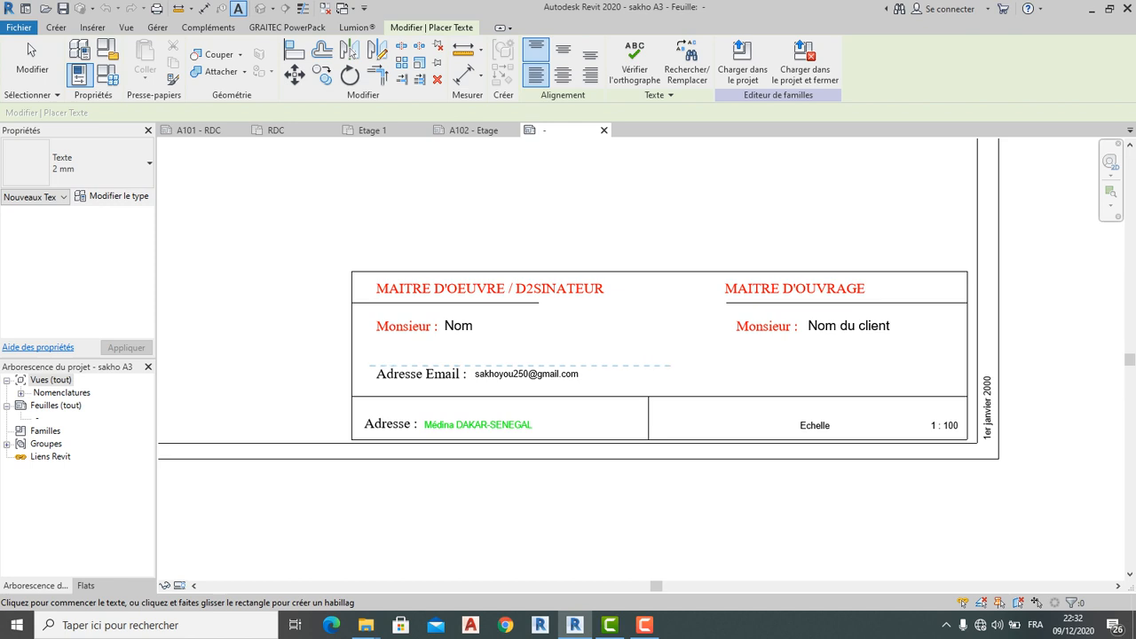
pyautogui.click(676, 362)
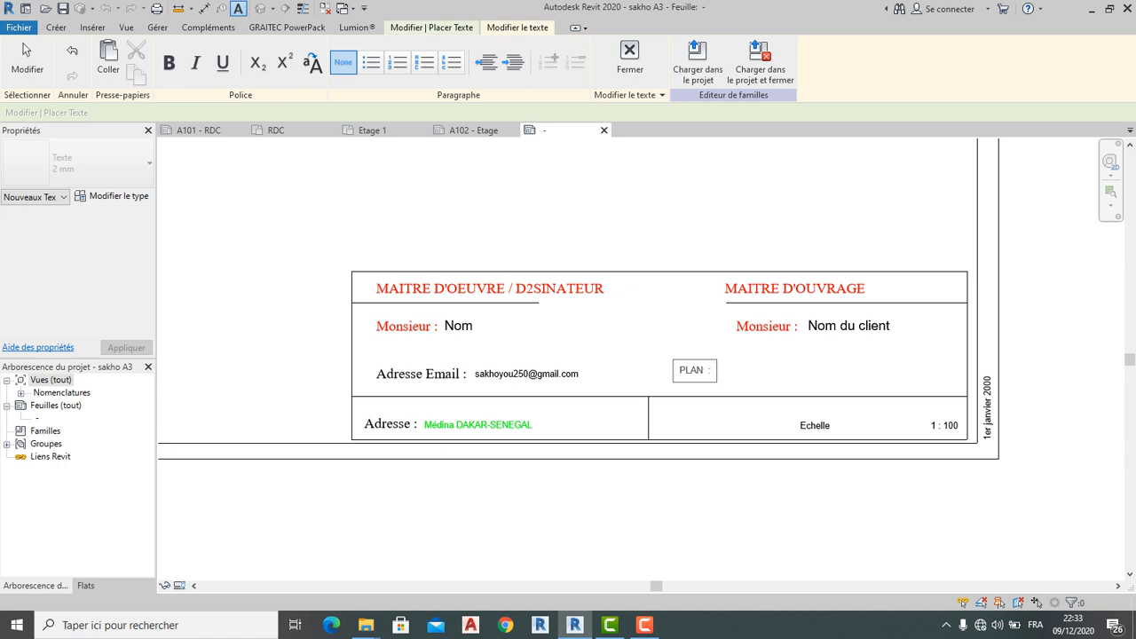
# Finish the PLAN : text note and return to selecting
pyautogui.click(28, 49)
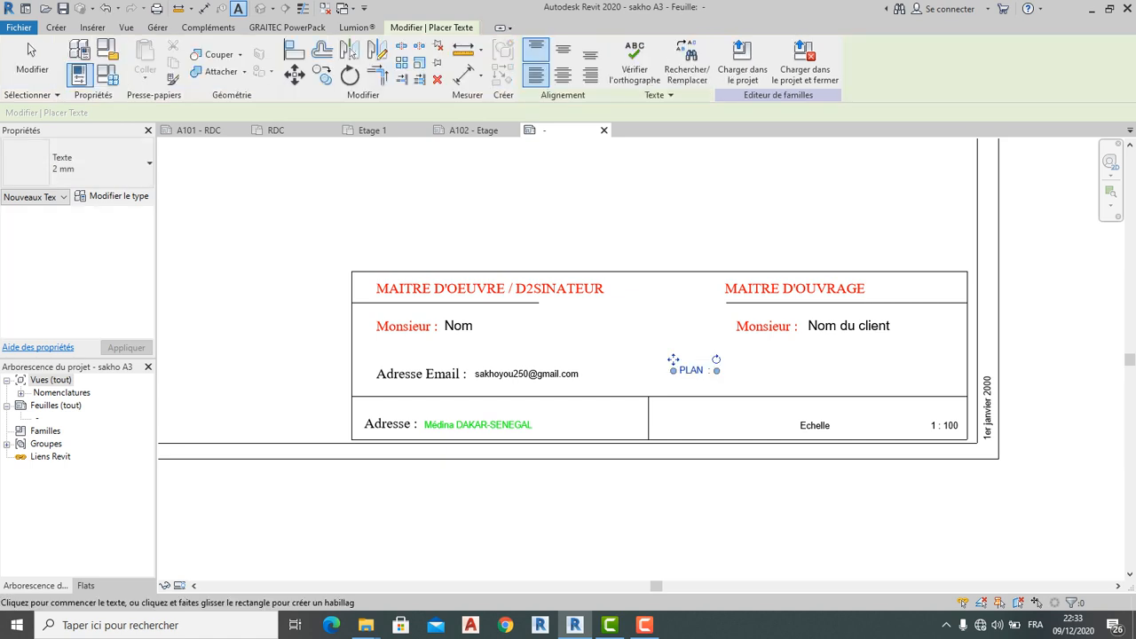
pyautogui.press('Escape')
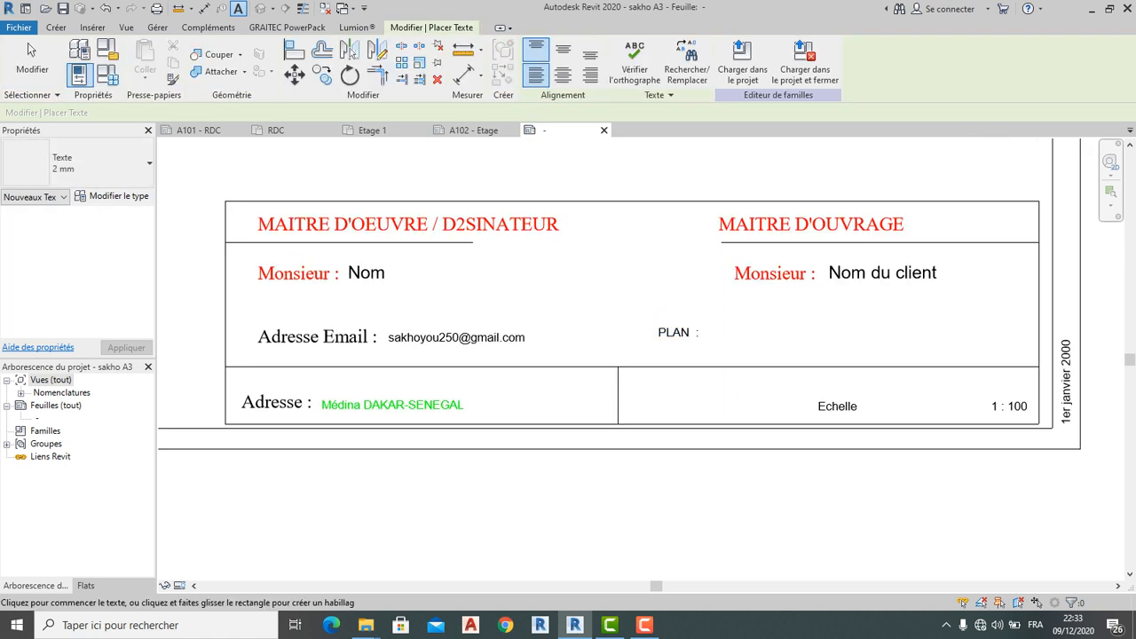
pyautogui.click(27, 43)
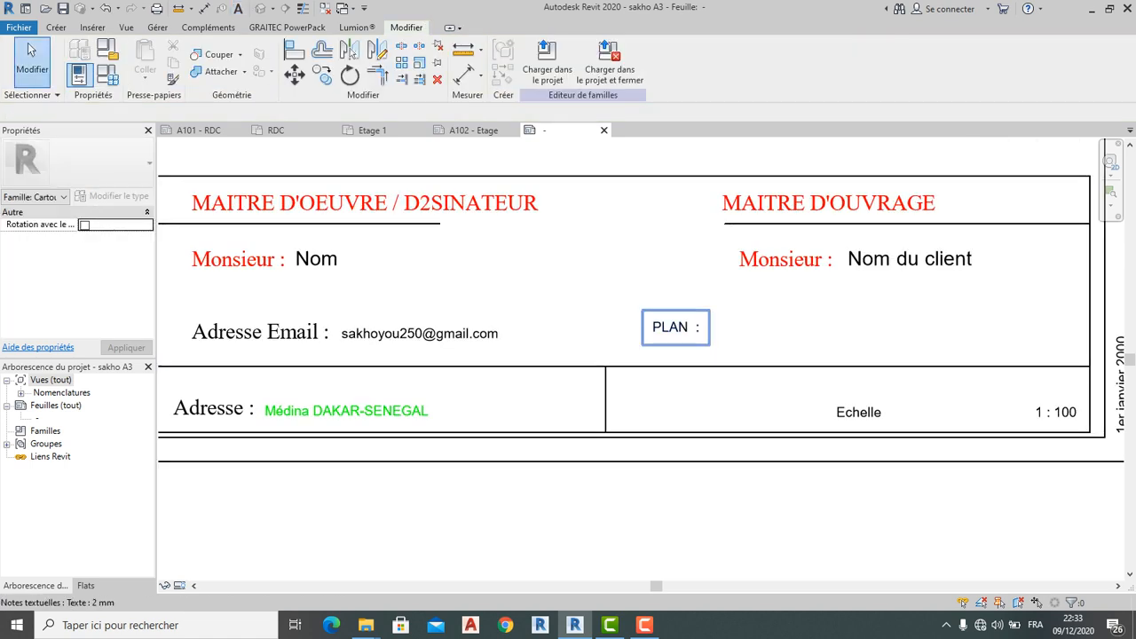
# Widen the MAITRE D'OUVRAGE note across its cell and centre its text horizontally
pyautogui.click(717, 202)
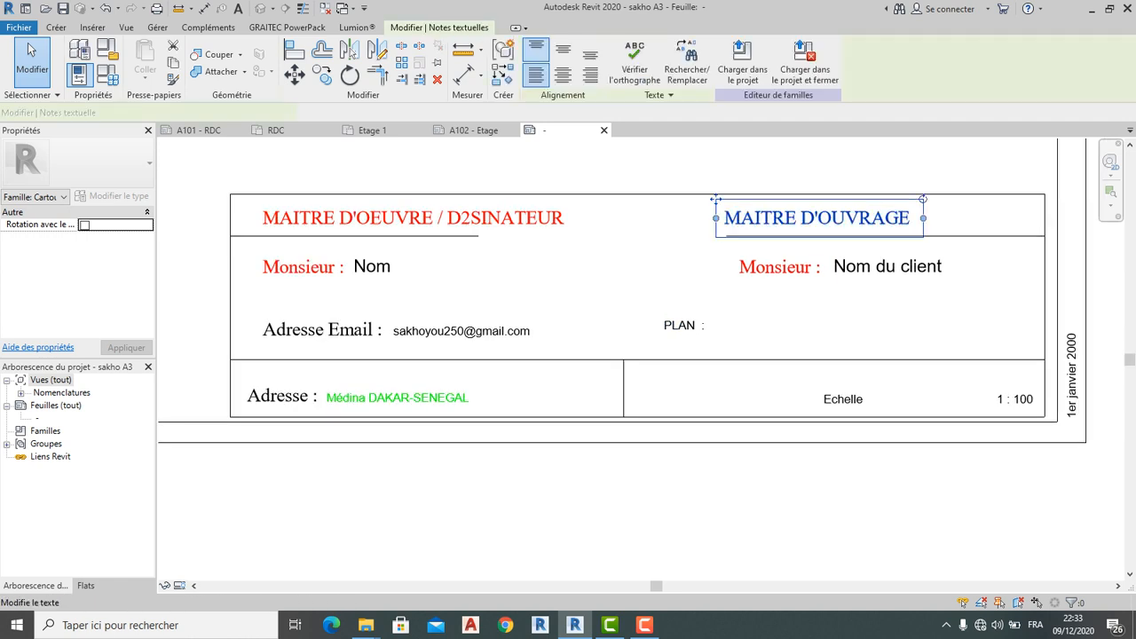
pyautogui.moveTo(923, 218); pyautogui.dragTo(1035, 217)
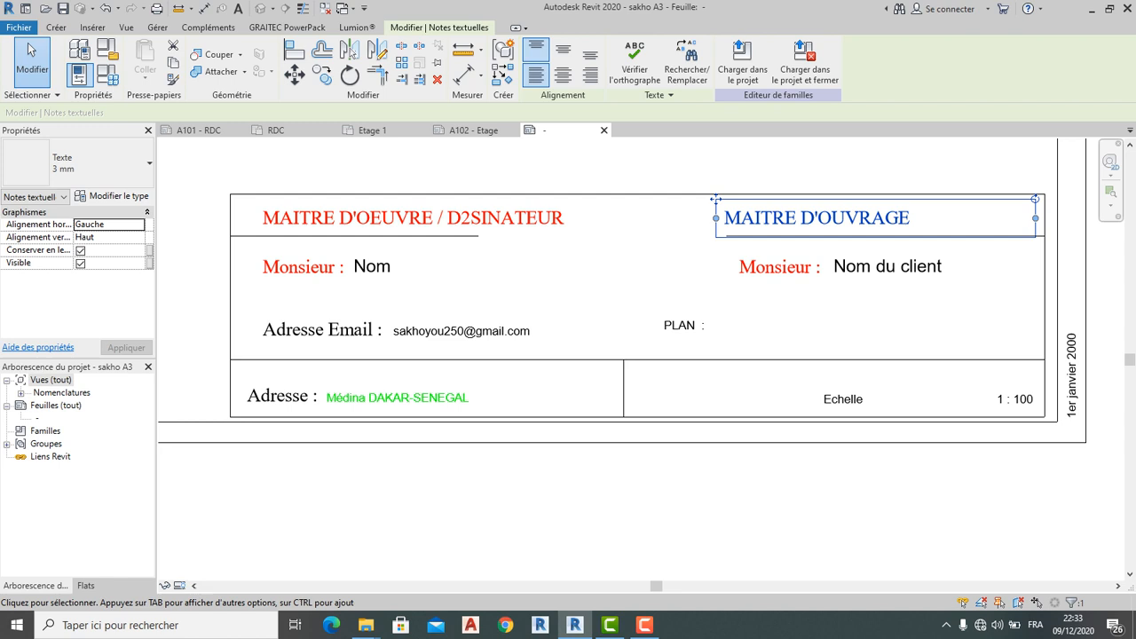
pyautogui.click(138, 224)
pyautogui.click(89, 247)
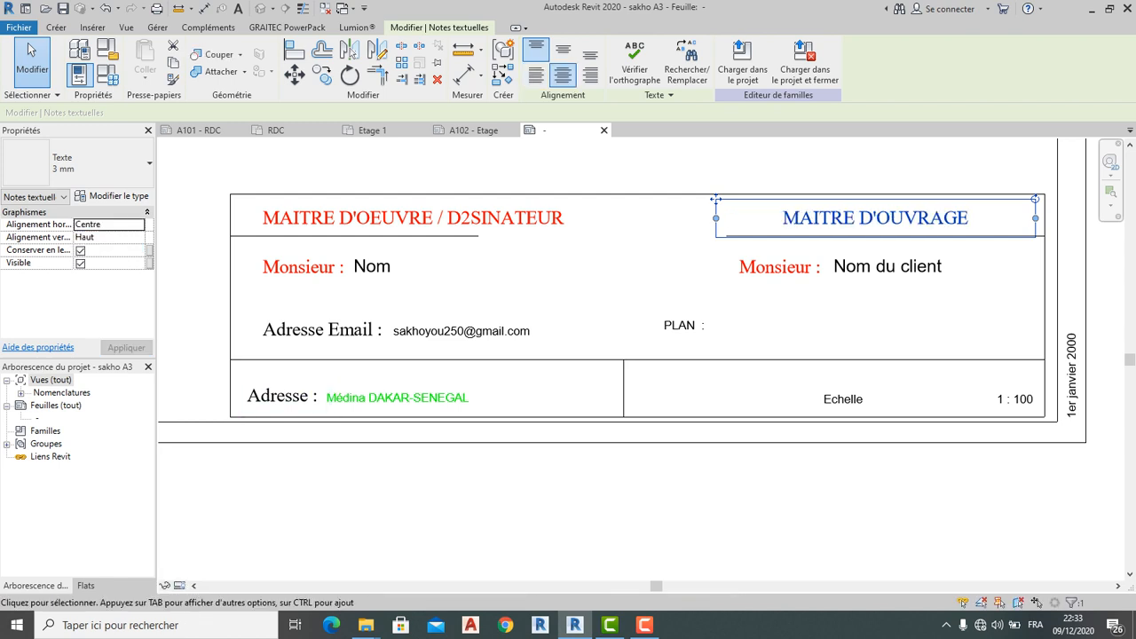
pyautogui.click(603, 484)
pyautogui.scroll(-2, 605, 425)
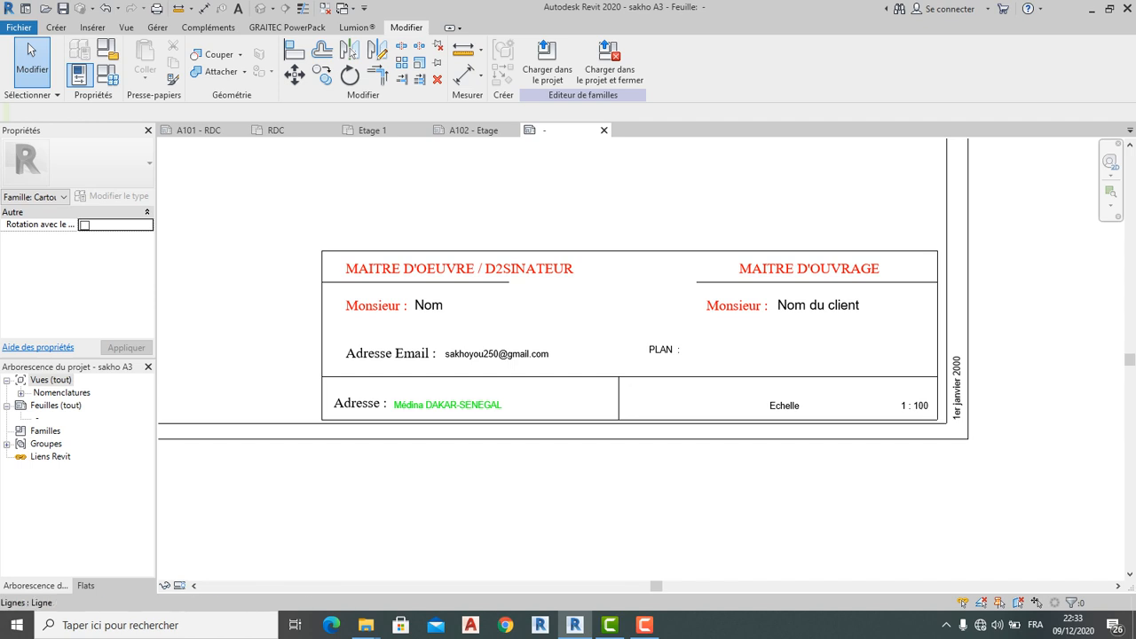
# Start a new label just beside PLAN : to bring up its parameter list
pyautogui.click(56, 27)
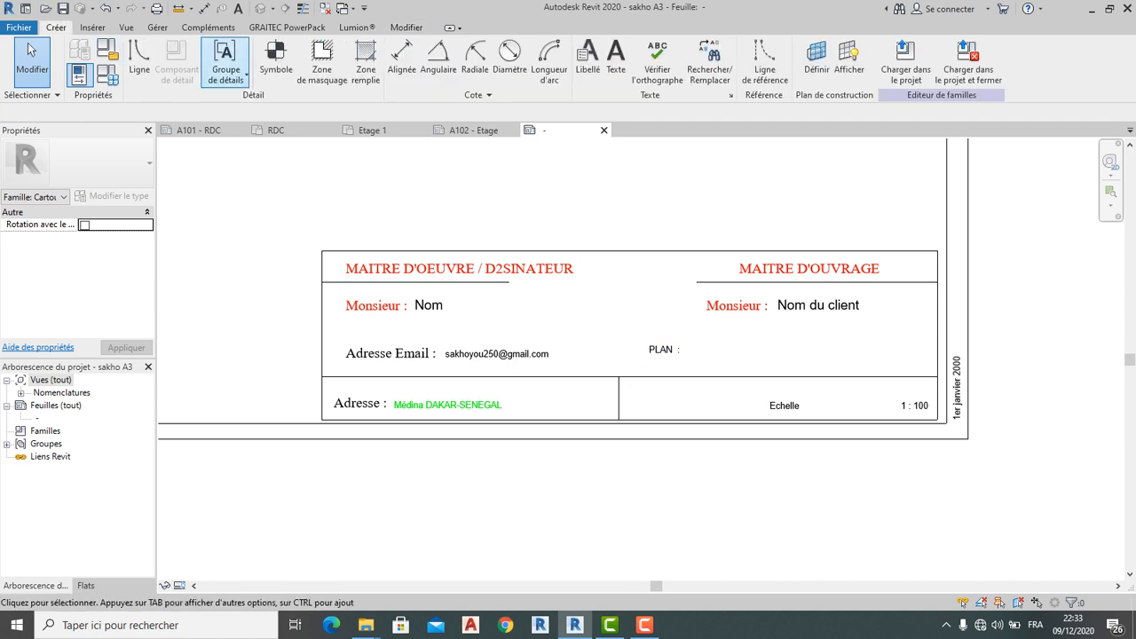
pyautogui.click(588, 58)
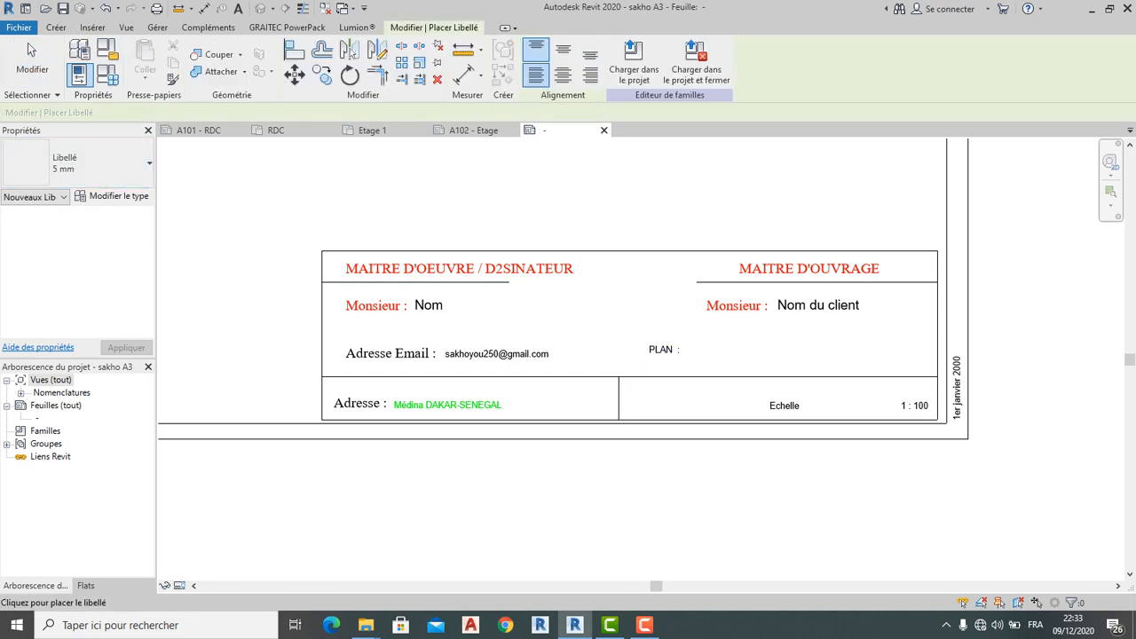
pyautogui.click(720, 346)
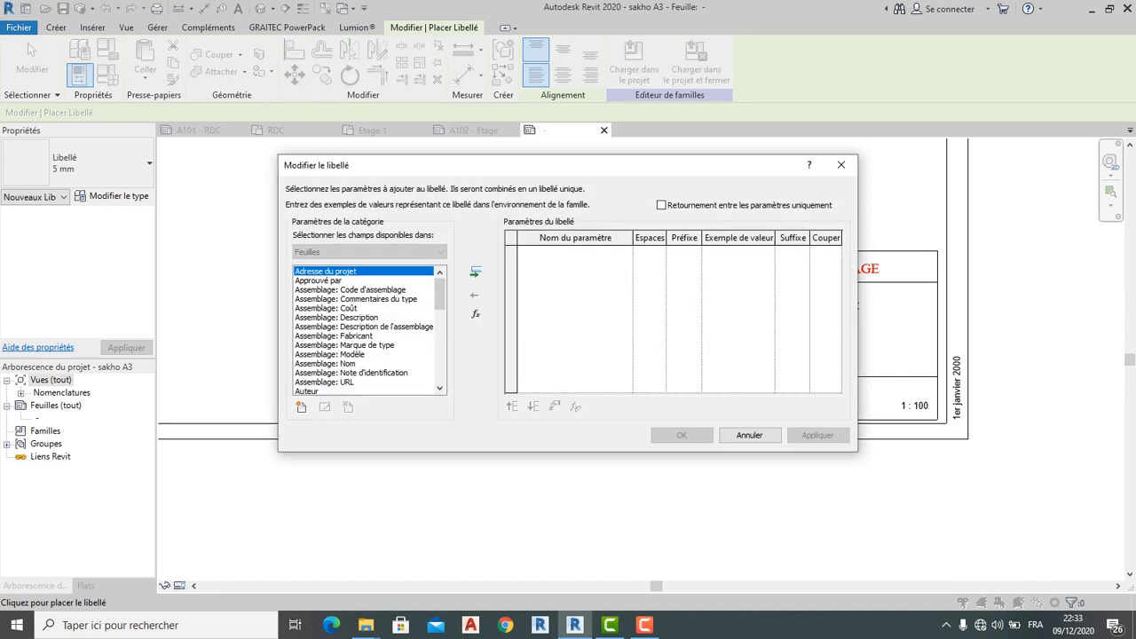
# Browse the label's available parameters to find a field for the plan name
pyautogui.scroll(-1, 368, 330)
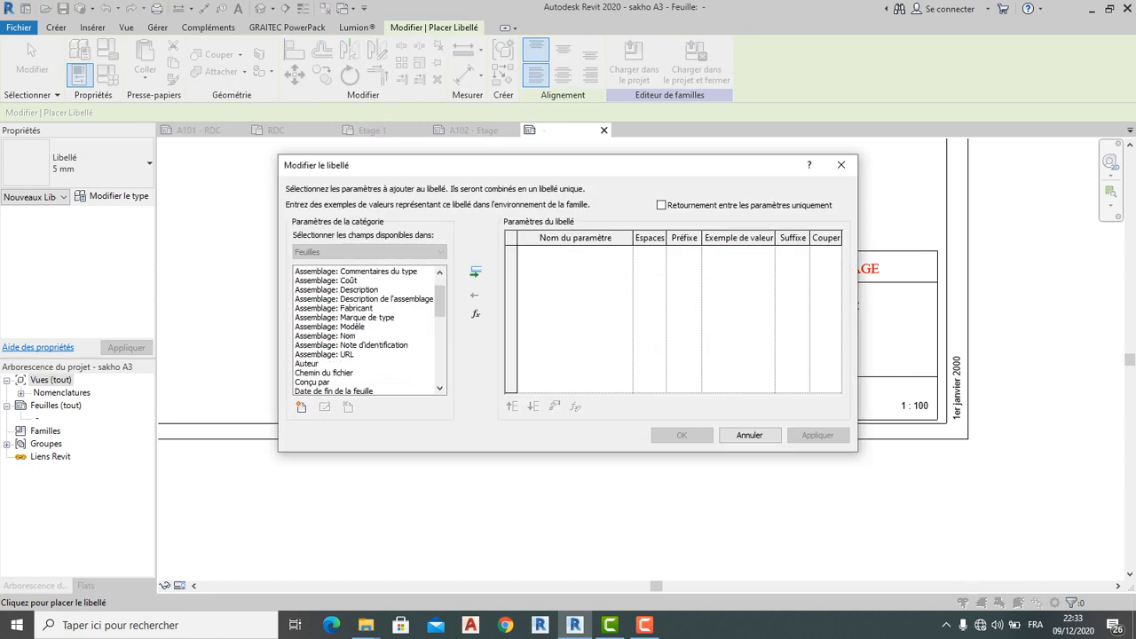
pyautogui.click(337, 289)
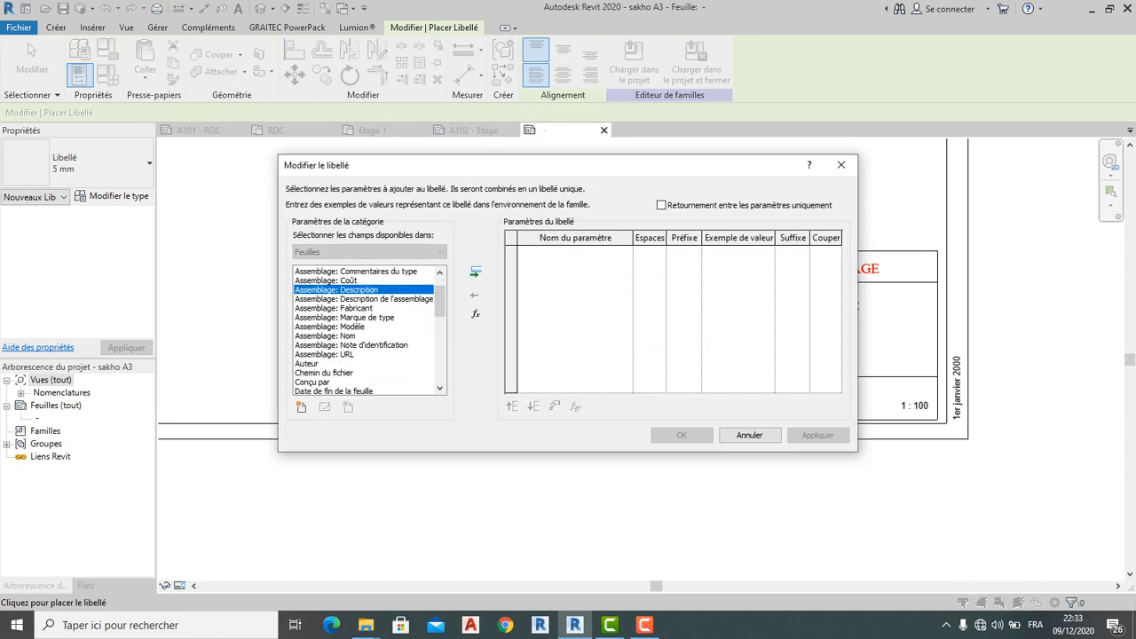
pyautogui.scroll(-4, 368, 330)
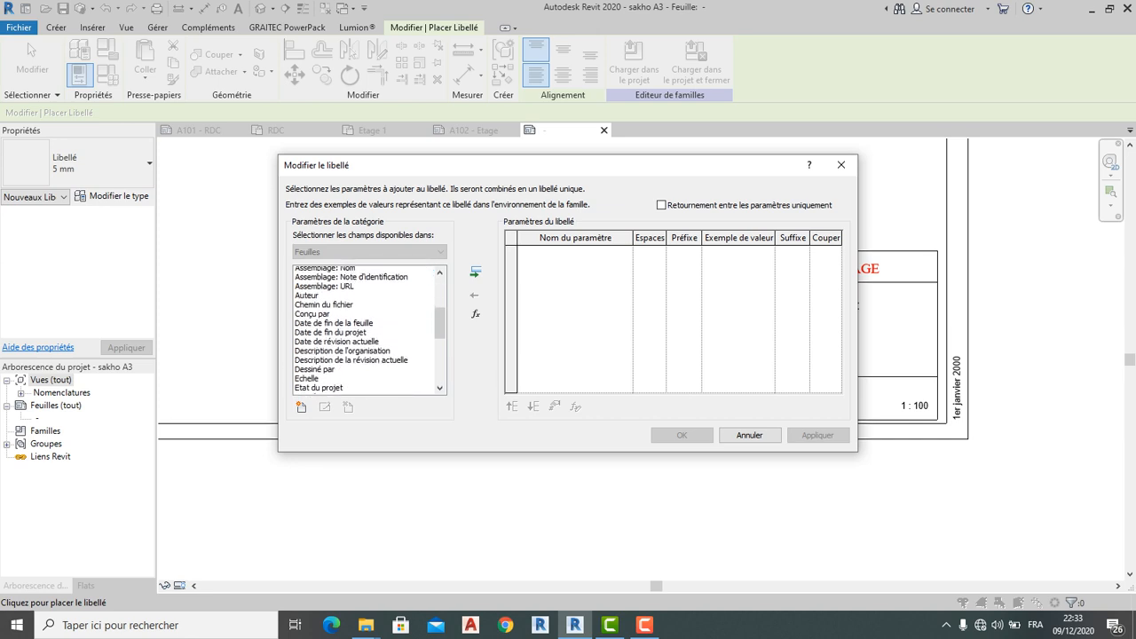
pyautogui.scroll(-3, 368, 330)
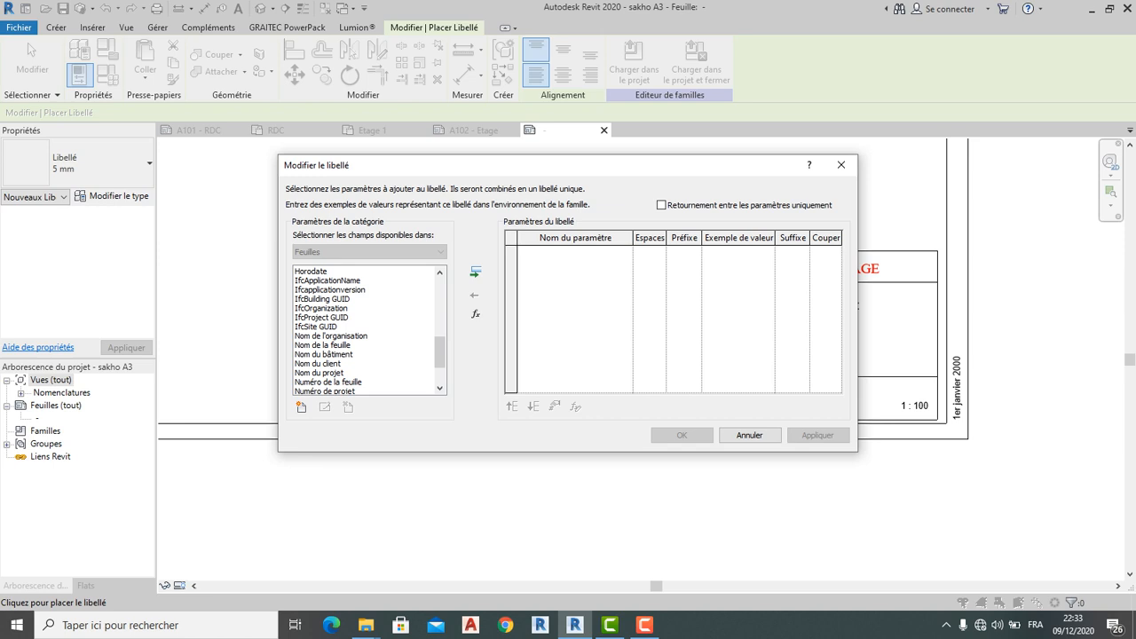
pyautogui.scroll(-1, 368, 330)
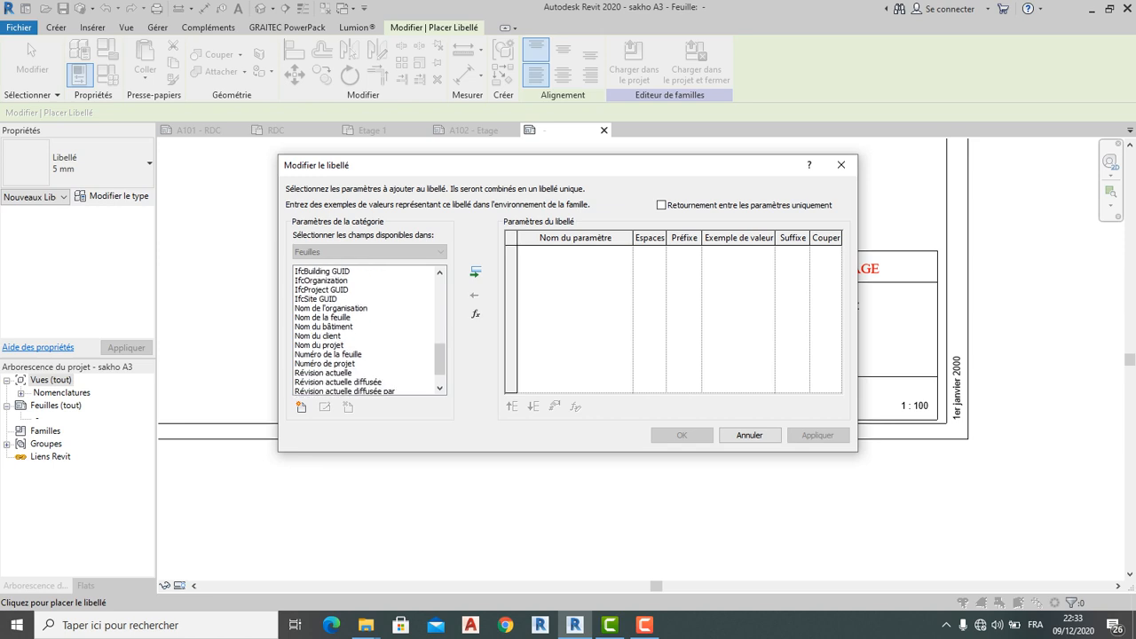
pyautogui.scroll(-1, 368, 330)
pyautogui.scroll(9, 368, 330)
pyautogui.scroll(-4, 368, 330)
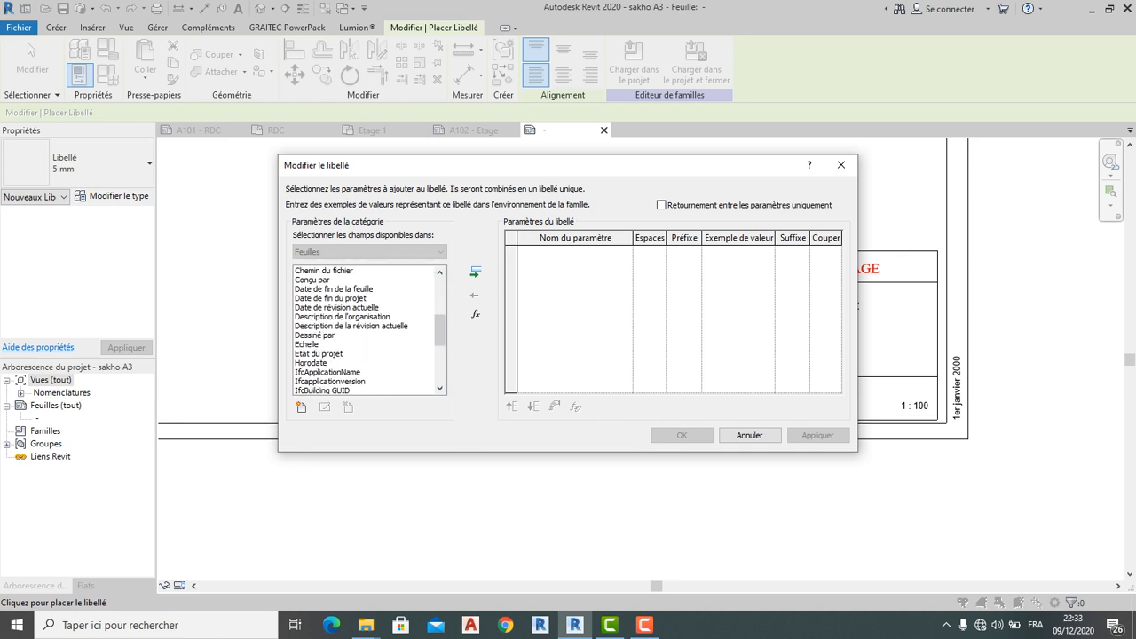
pyautogui.scroll(-1, 368, 330)
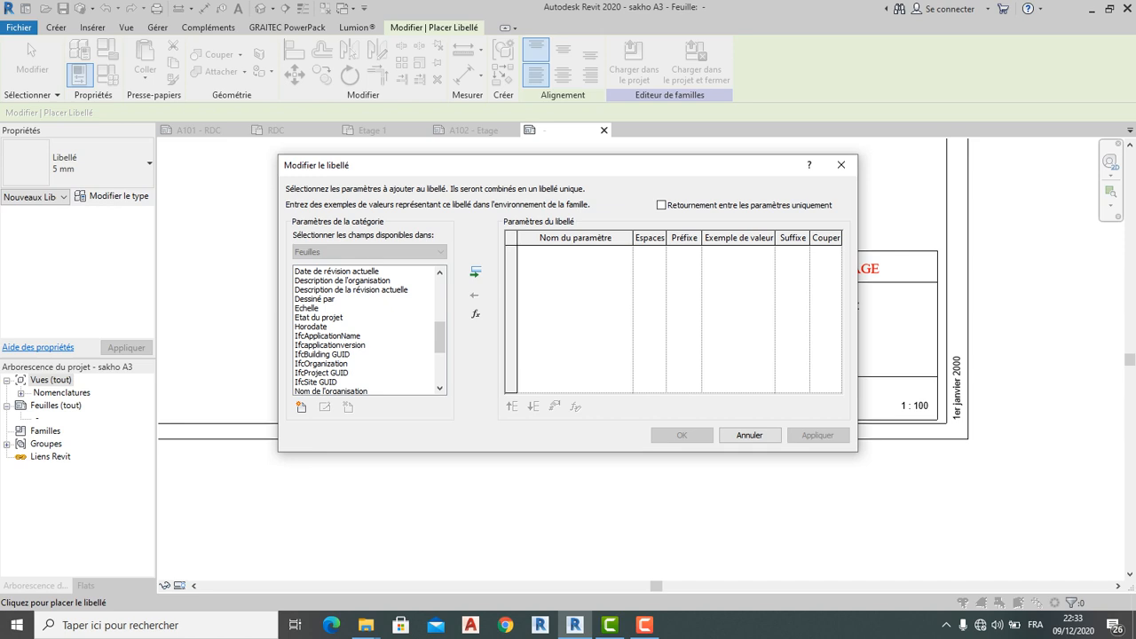
pyautogui.scroll(-1, 368, 330)
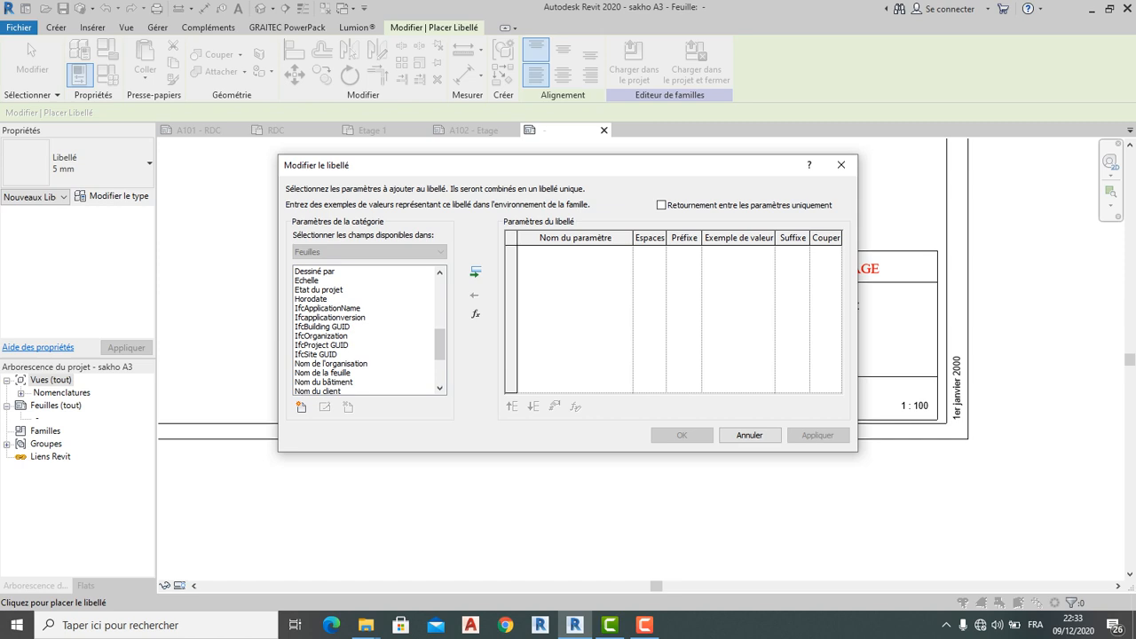
pyautogui.scroll(-4, 368, 330)
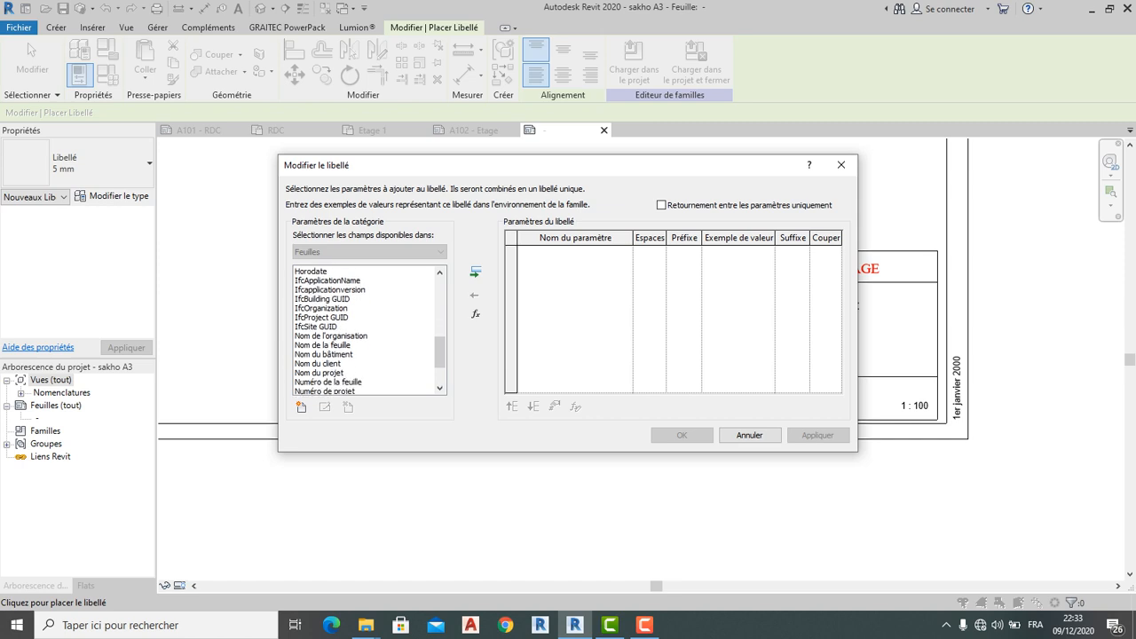
pyautogui.scroll(1, 368, 330)
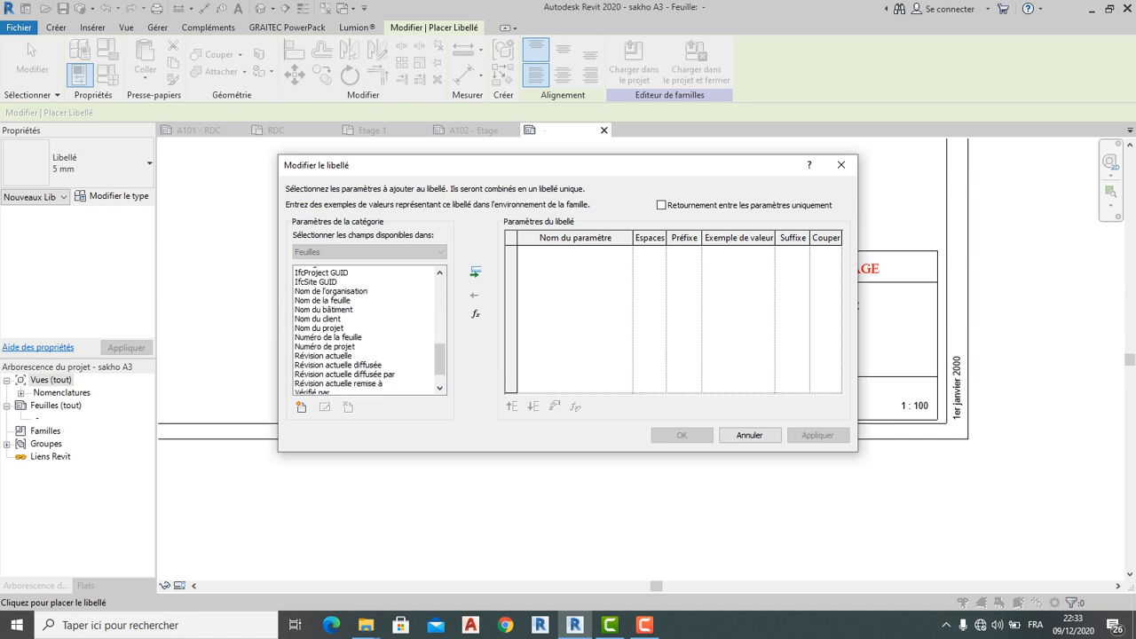
pyautogui.scroll(1, 368, 330)
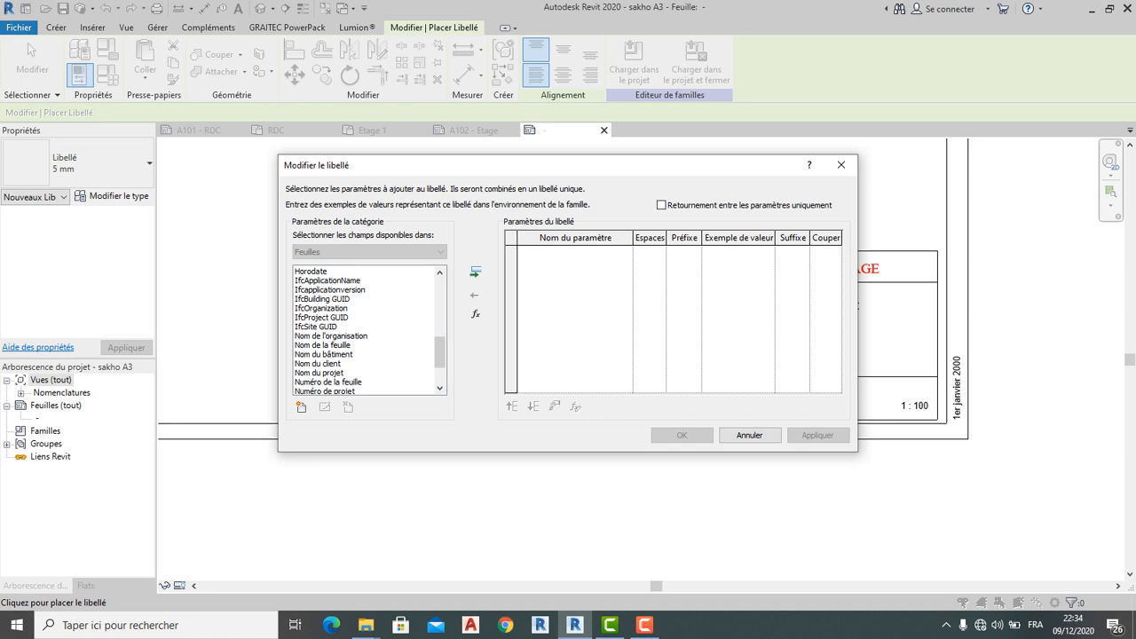
pyautogui.scroll(2, 368, 330)
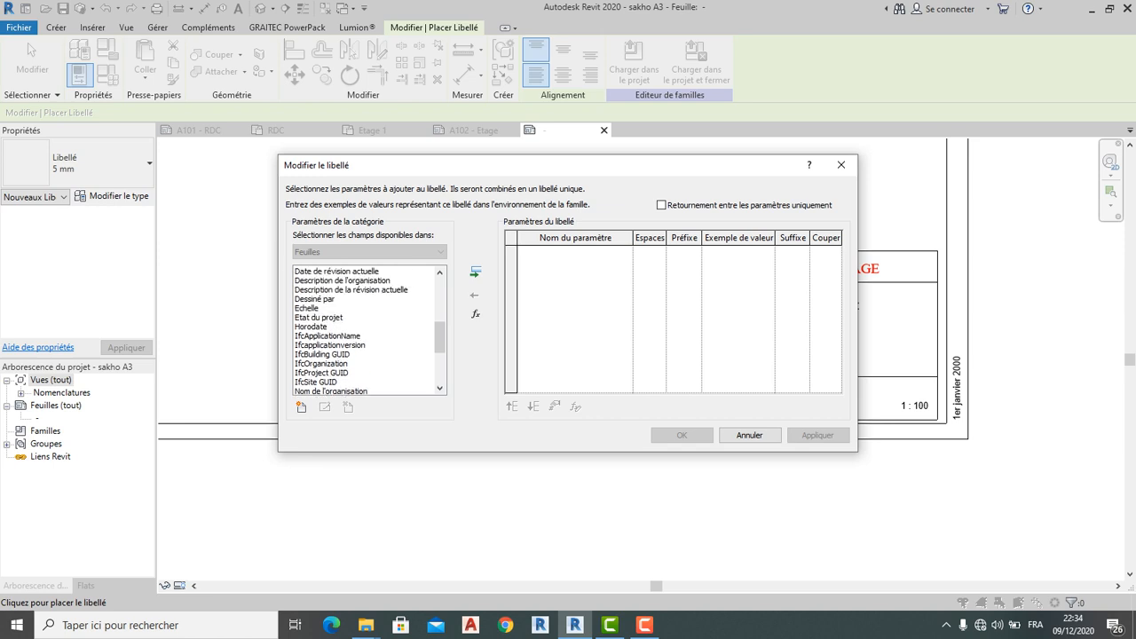
pyautogui.scroll(3, 368, 330)
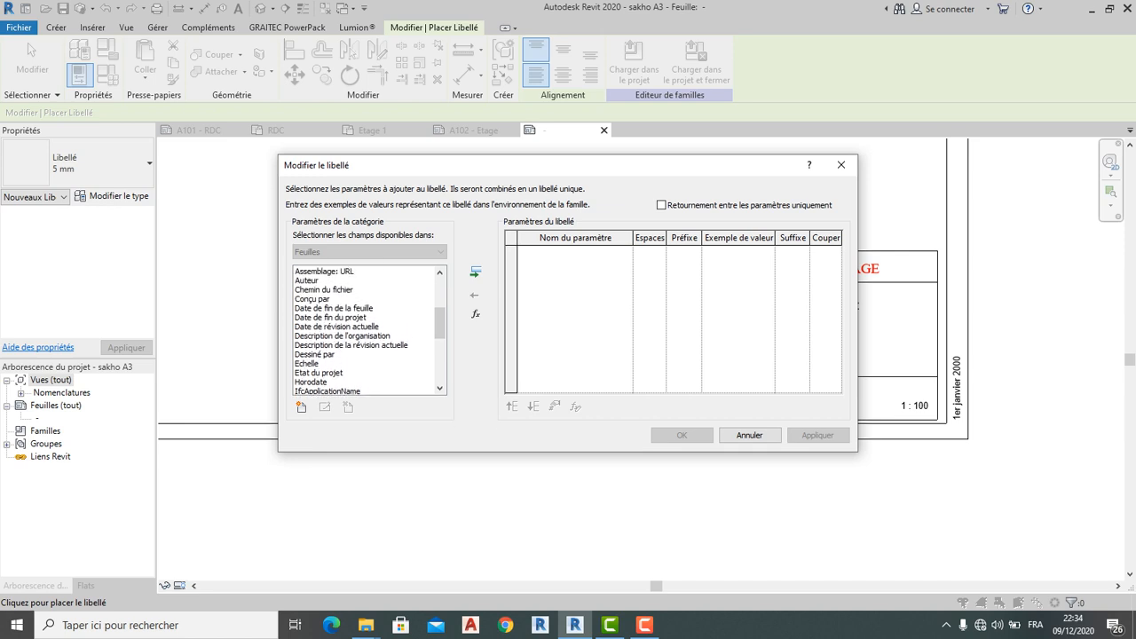
pyautogui.scroll(2, 368, 330)
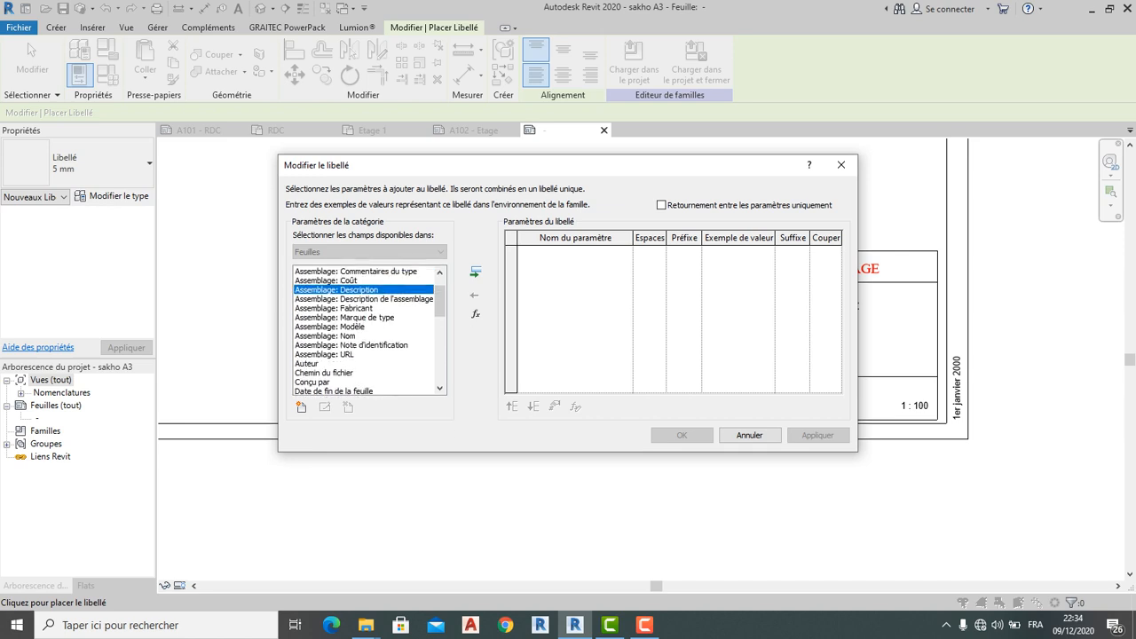
pyautogui.scroll(1, 368, 330)
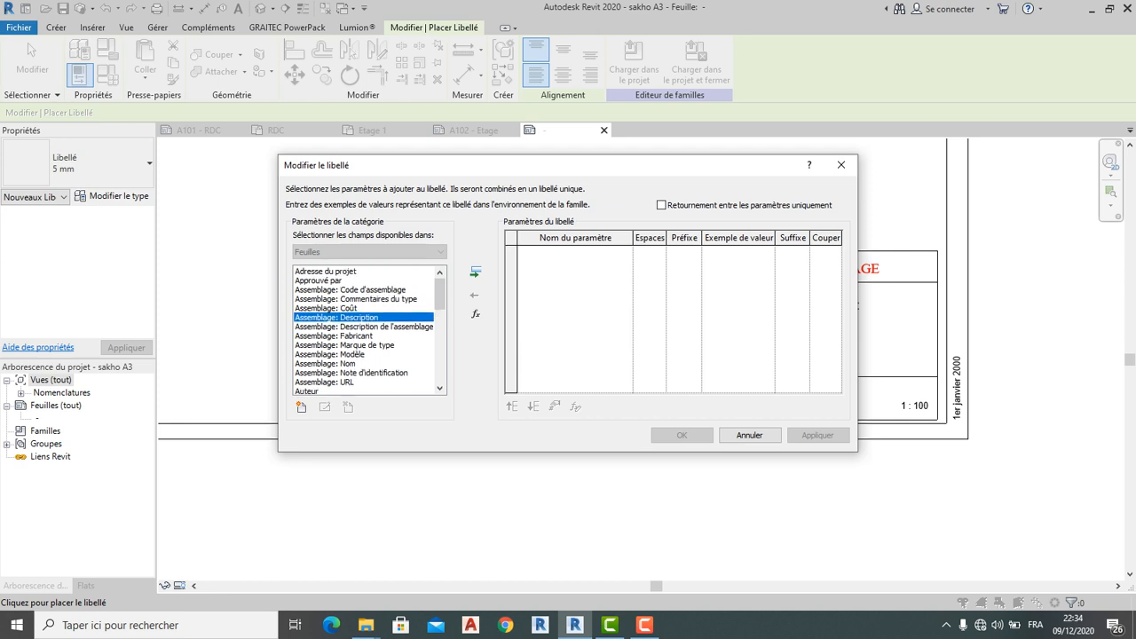
pyautogui.scroll(-3, 368, 330)
pyautogui.scroll(-1, 368, 330)
pyautogui.scroll(-2, 368, 330)
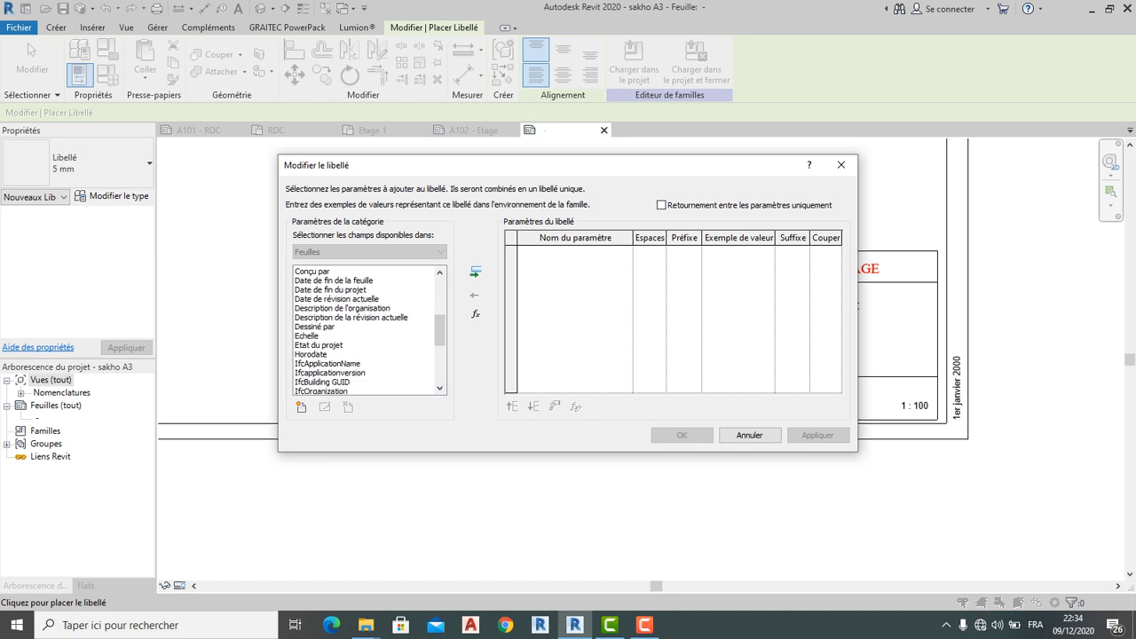
pyautogui.scroll(-1, 369, 330)
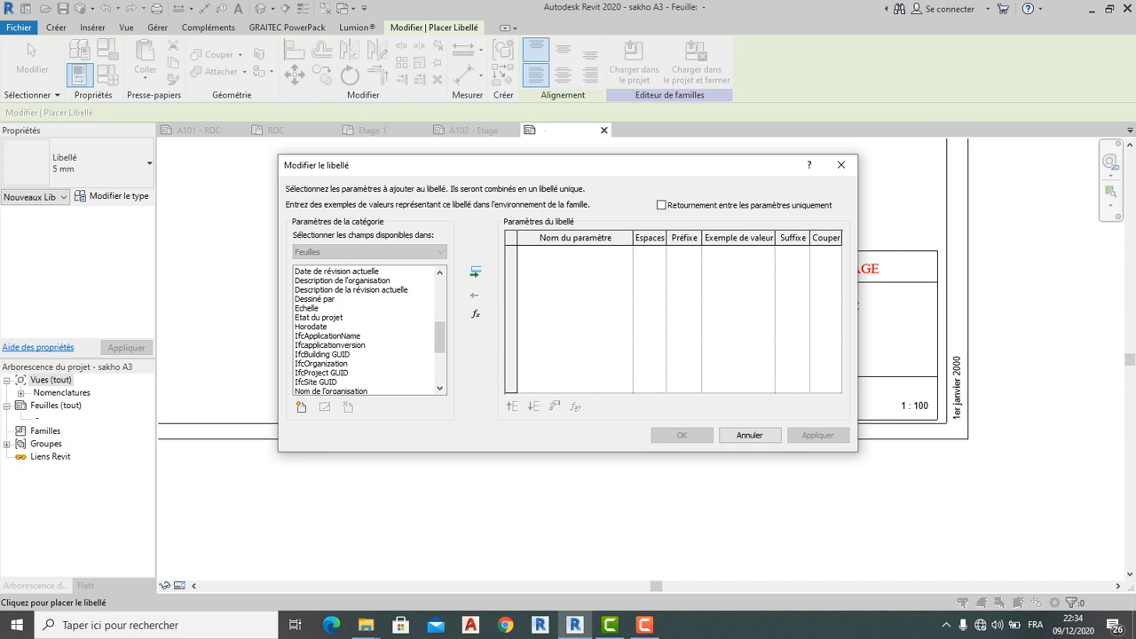
pyautogui.scroll(-1, 368, 330)
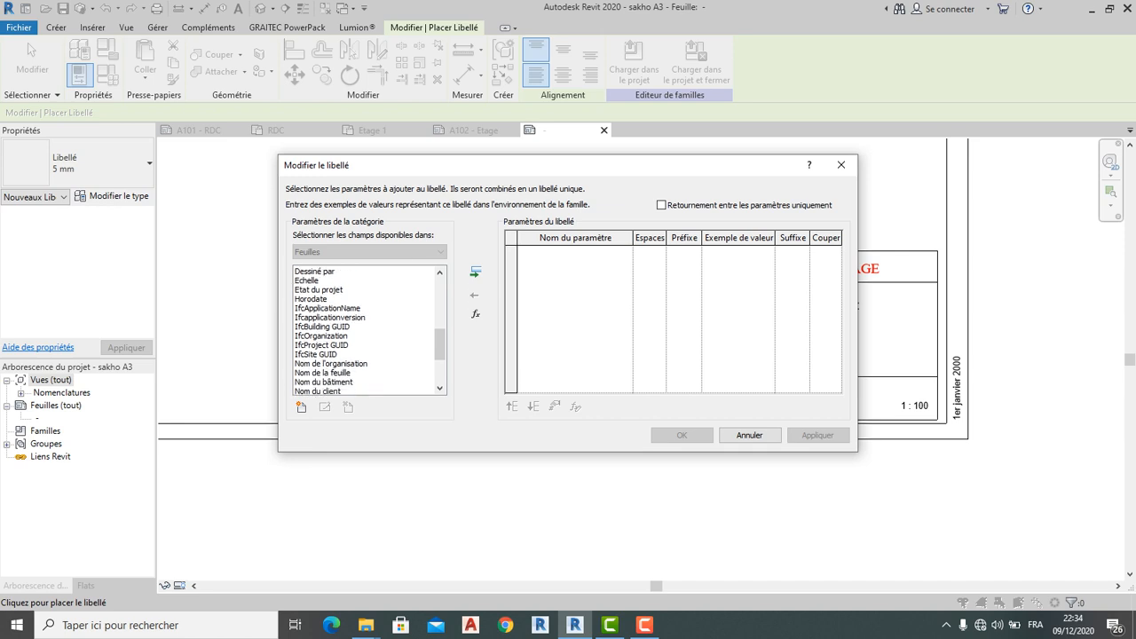
pyautogui.scroll(-1, 368, 330)
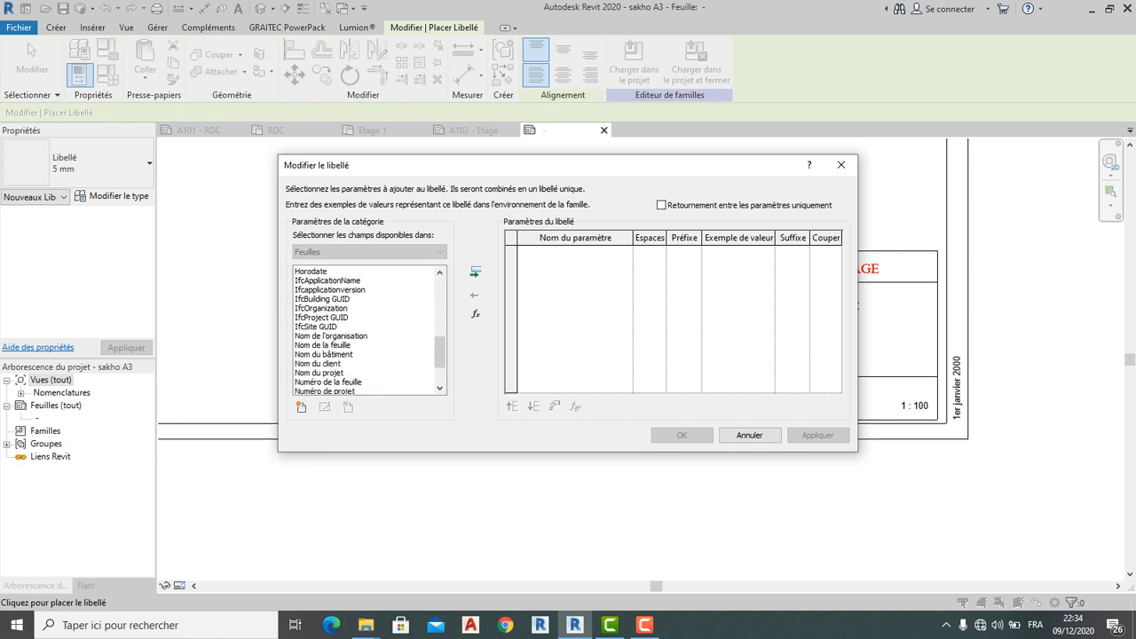
pyautogui.scroll(-1, 368, 330)
pyautogui.scroll(-1, 368, 330)
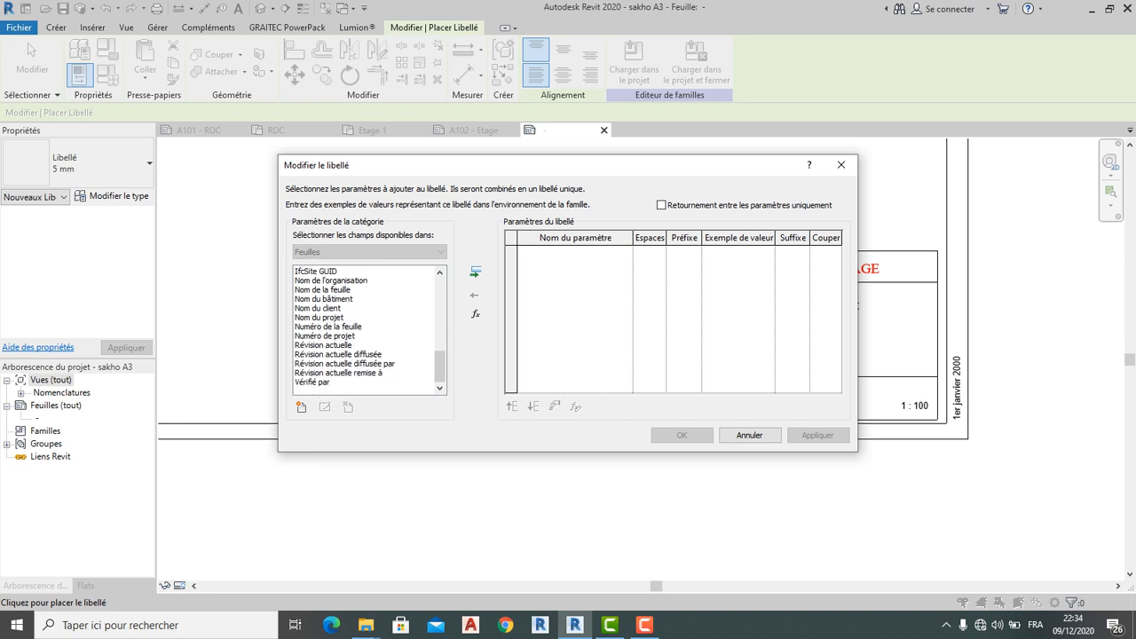
pyautogui.click(364, 372)
pyautogui.scroll(4, 369, 330)
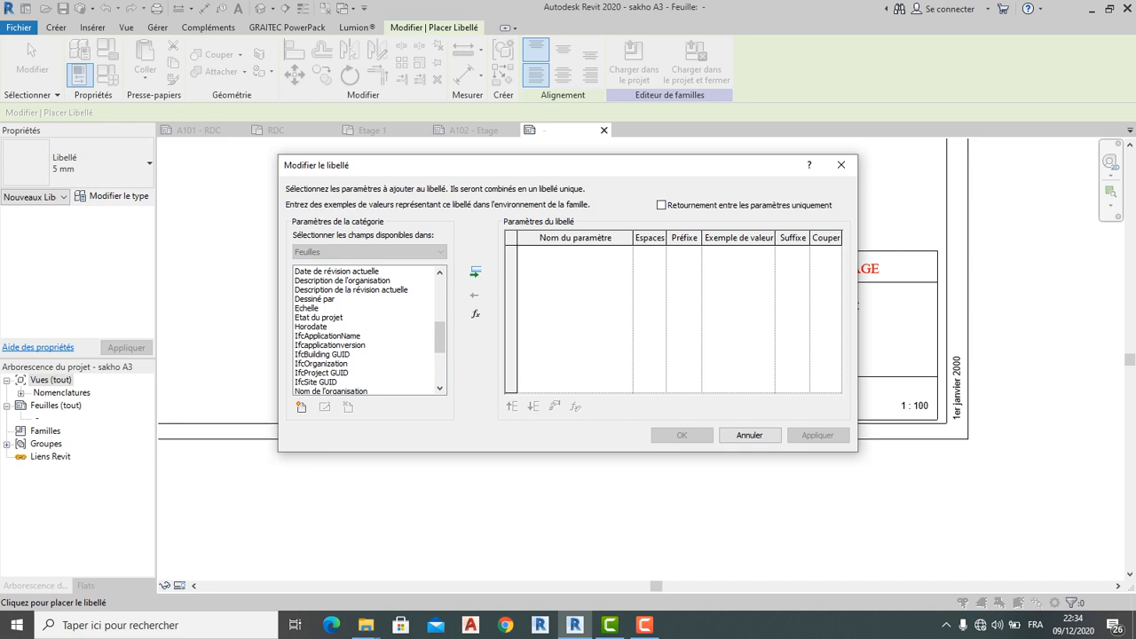
pyautogui.scroll(2, 369, 330)
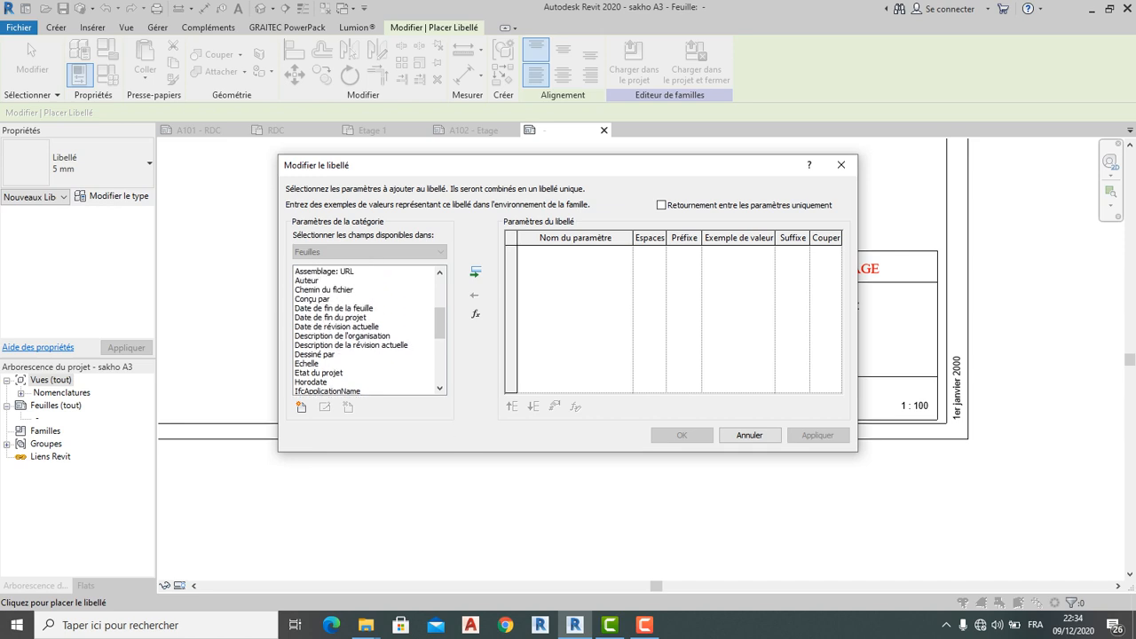
pyautogui.scroll(1, 369, 330)
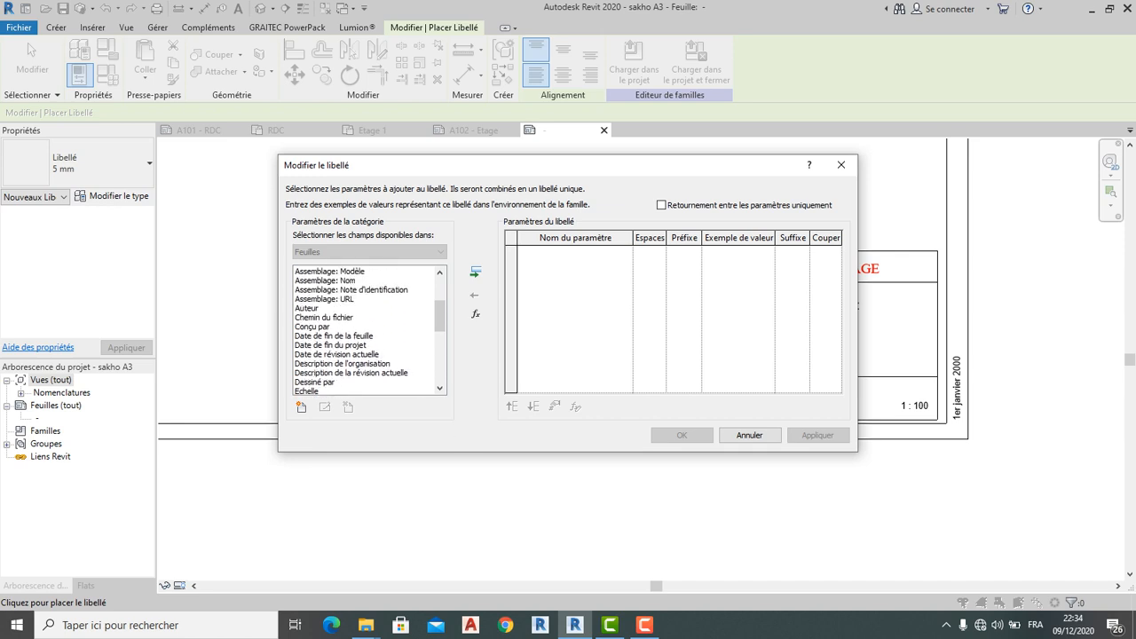
# Add Assemblage: Nom to the label with sample value Nom du plan and place it
pyautogui.click(338, 280)
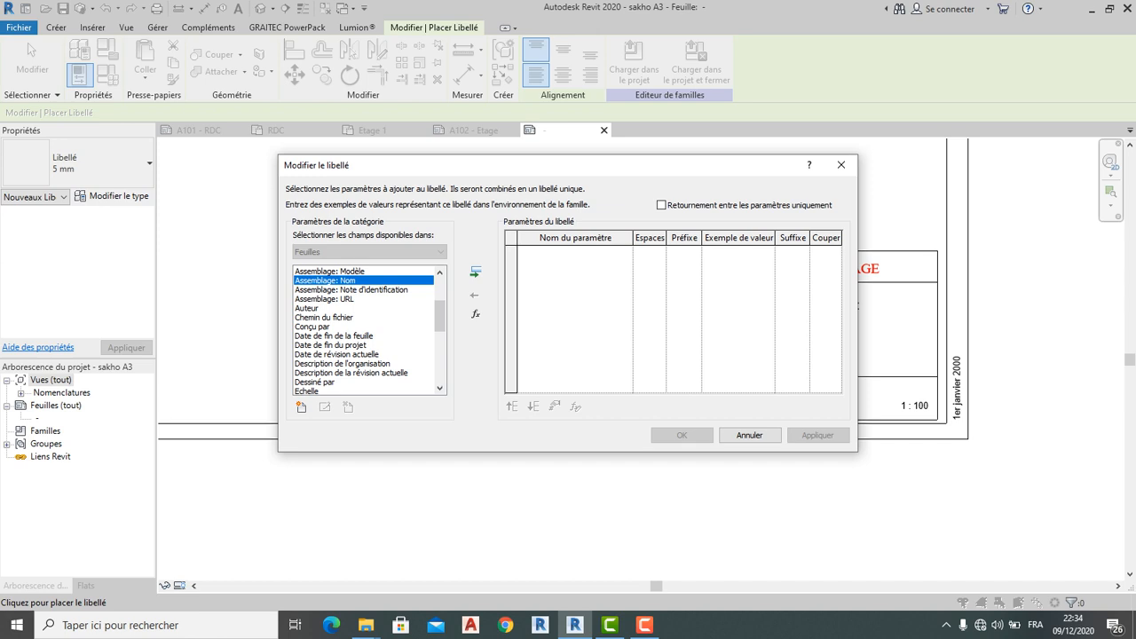
pyautogui.click(476, 271)
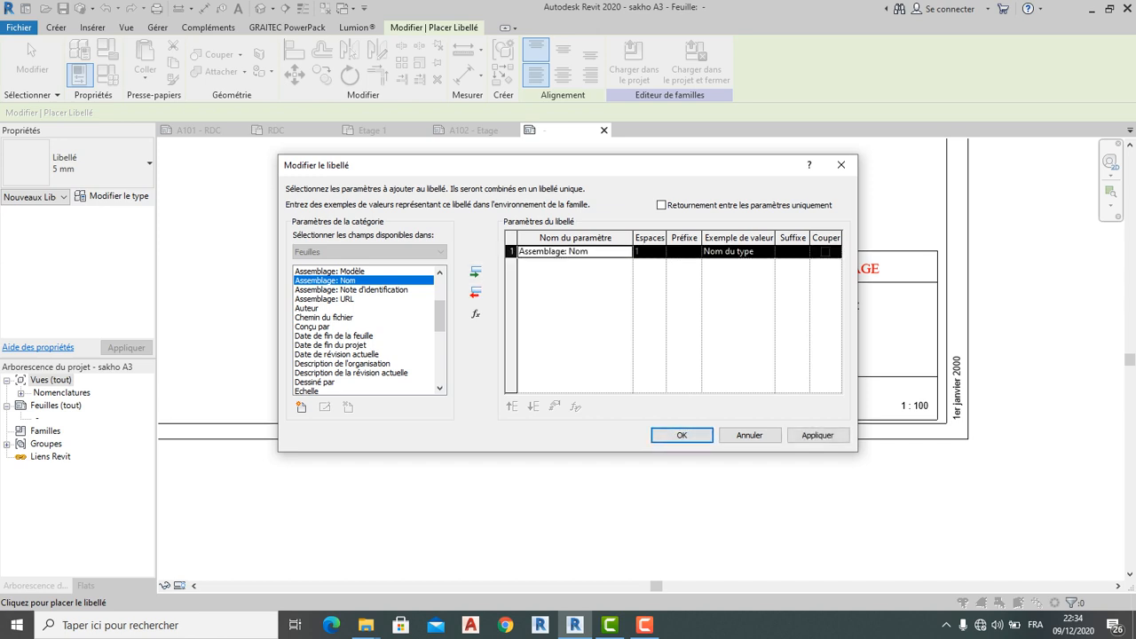
pyautogui.click(737, 252)
pyautogui.press('Delete')
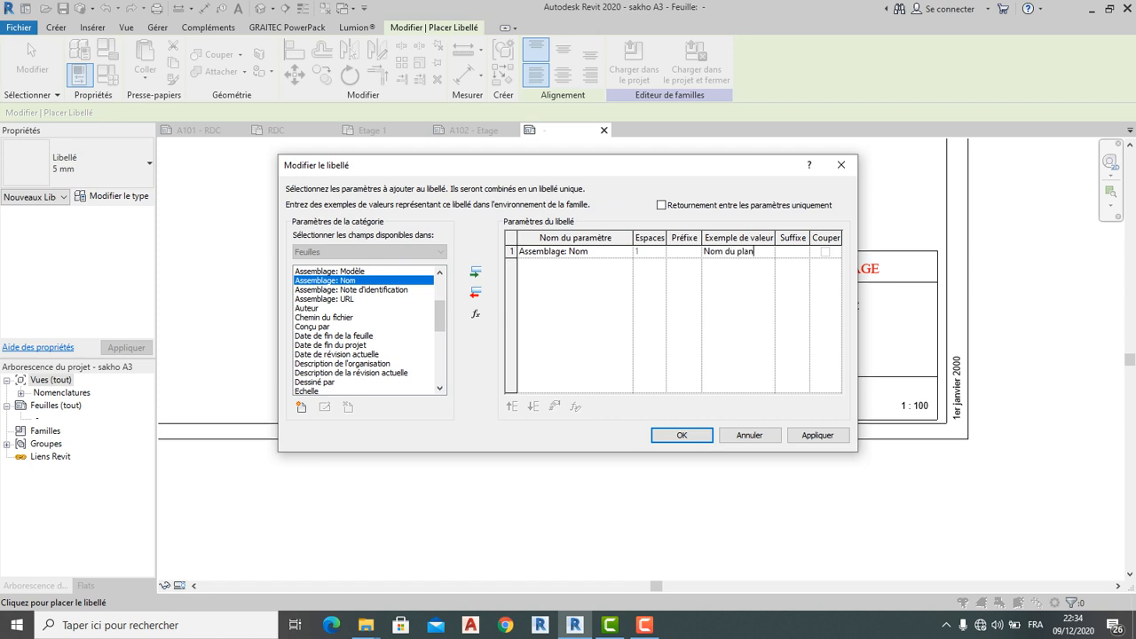
pyautogui.press('Return')
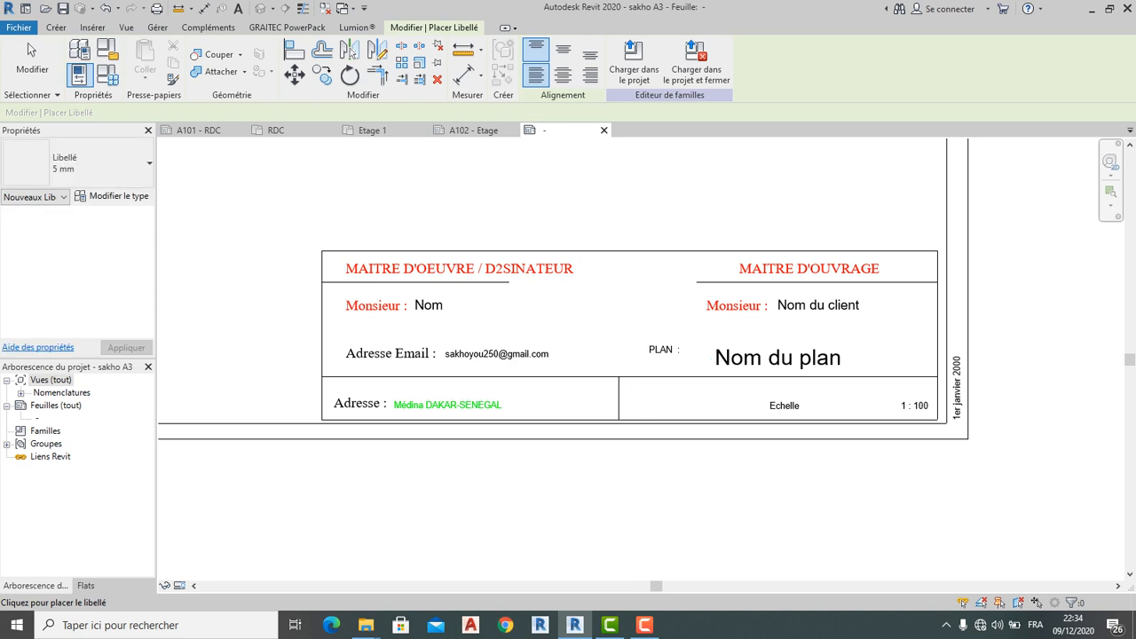
# Switch the Nom du plan label to Libellé 3 mm and reposition it
pyautogui.press('Escape')
pyautogui.click(89, 163)
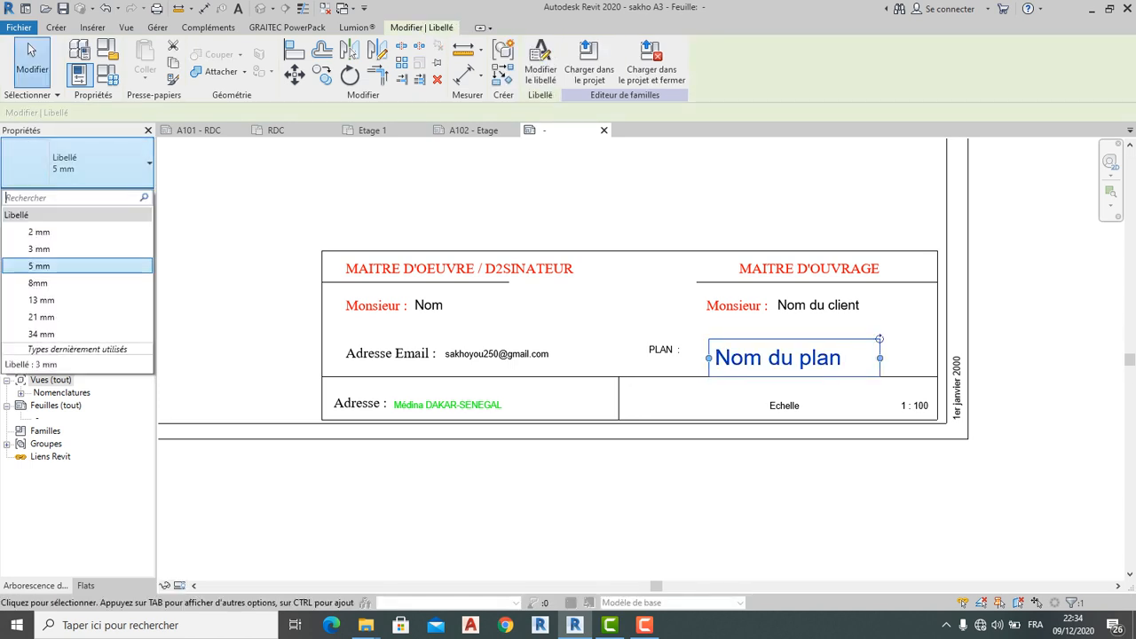
pyautogui.click(39, 249)
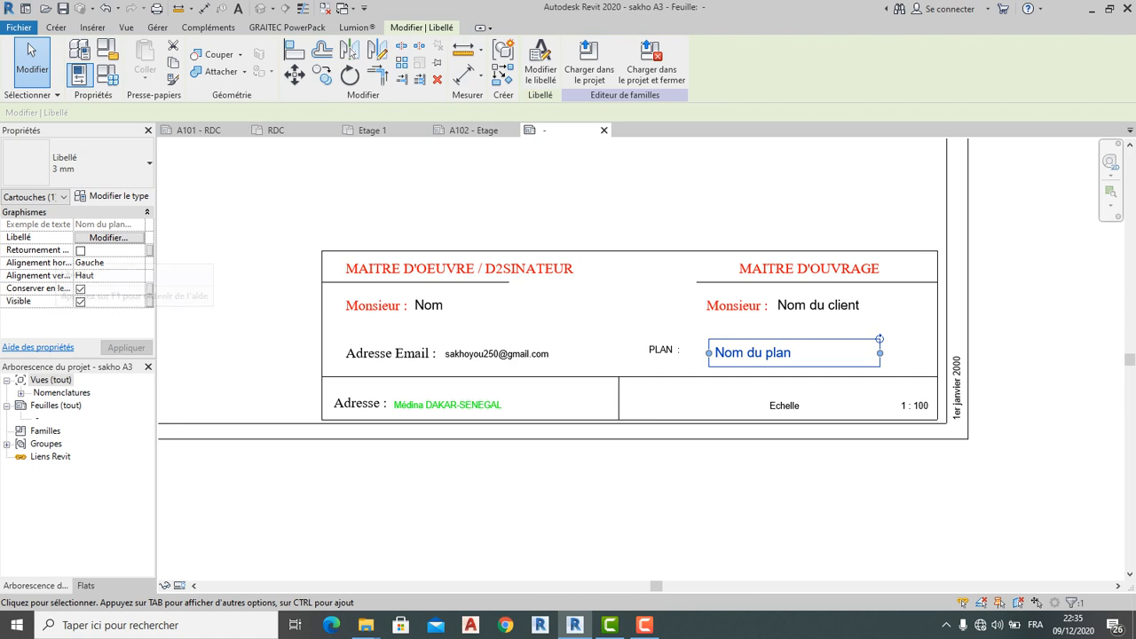
pyautogui.click(688, 400)
pyautogui.click(716, 354)
pyautogui.moveTo(709, 353); pyautogui.dragTo(697, 325)
pyautogui.scroll(2, 690, 357)
# Change the PLAN : note to the Texte 3 mm type
pyautogui.click(639, 342)
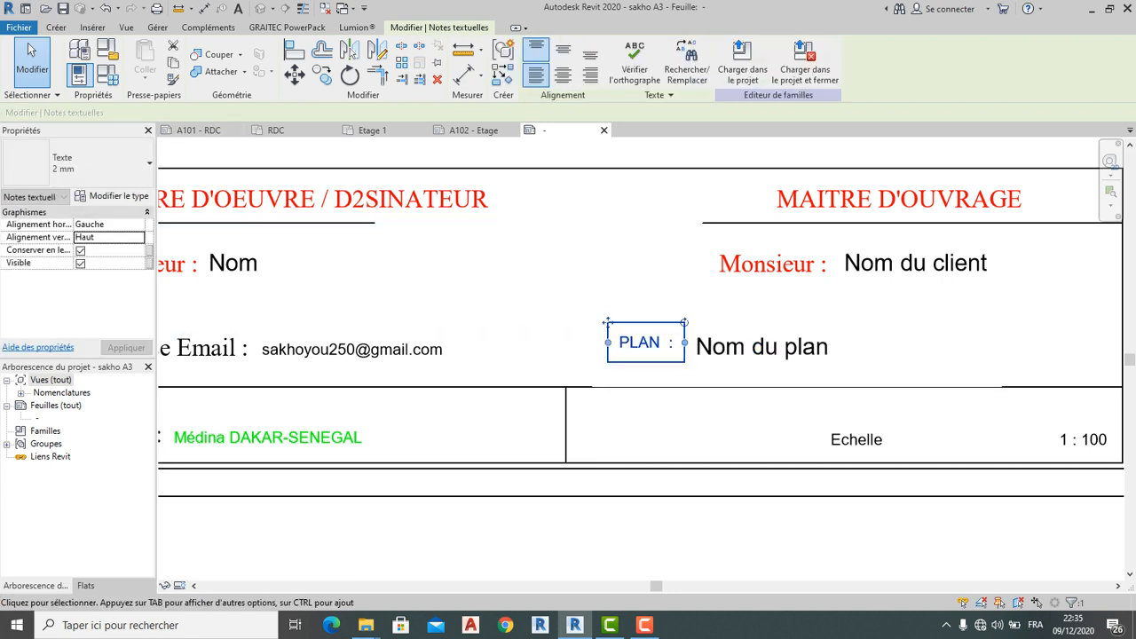
pyautogui.click(97, 161)
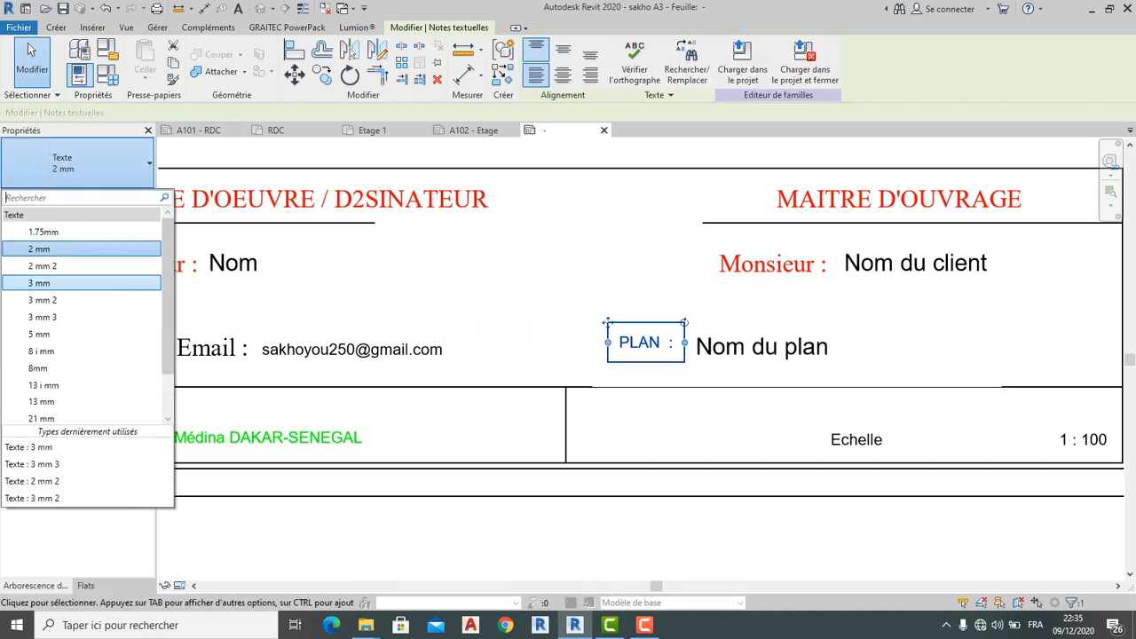
pyautogui.click(38, 282)
pyautogui.press('Escape')
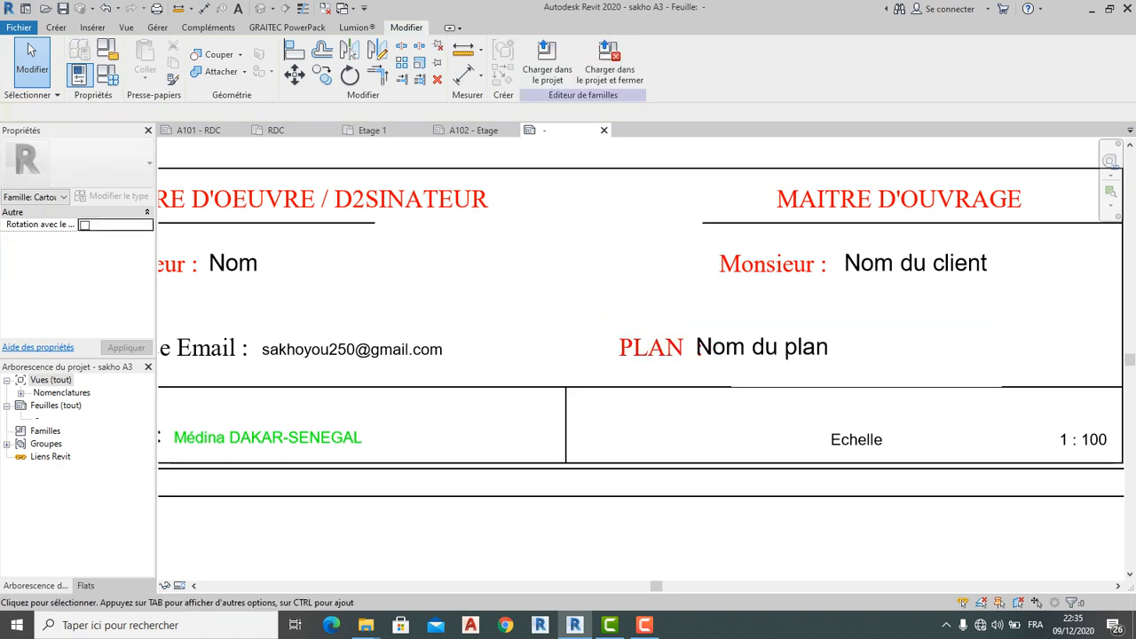
# Shift the Nom du plan label right so it clears PLAN :
pyautogui.click(696, 347)
pyautogui.moveTo(696, 347); pyautogui.dragTo(719, 347)
pyautogui.click(724, 532)
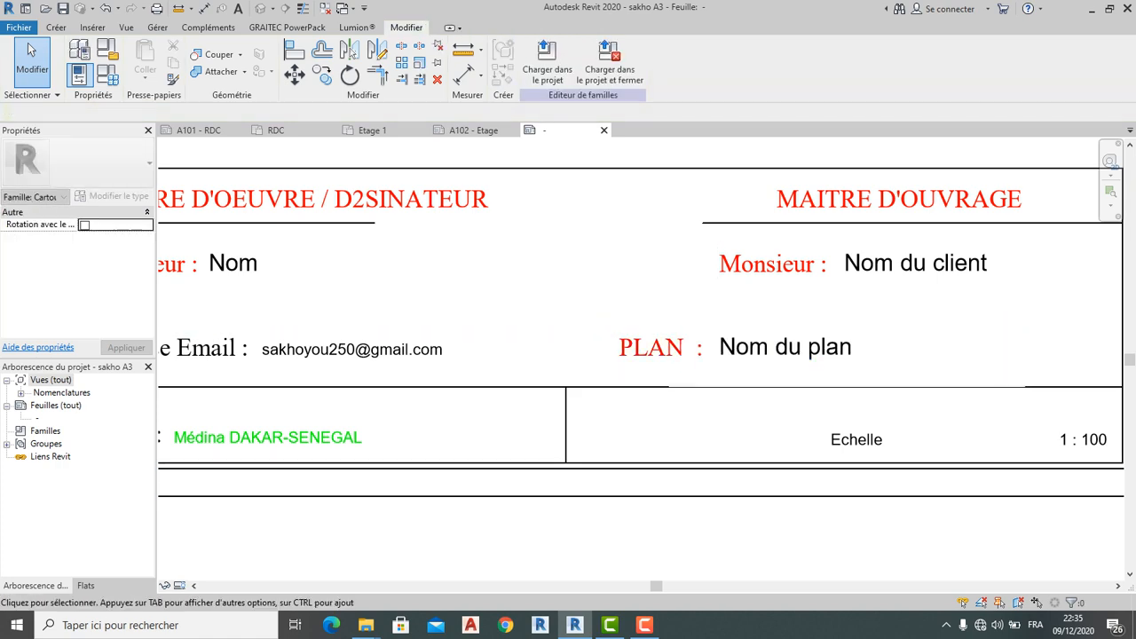
pyautogui.scroll(-3, 733, 381)
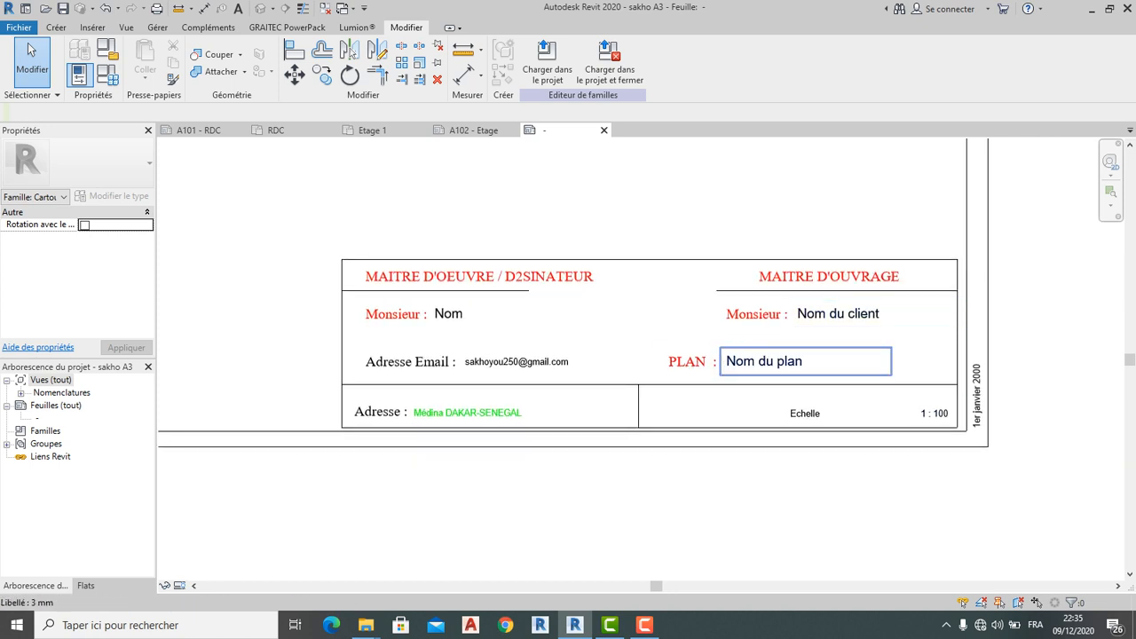
# Move the Adresse Email : note down to the lower row of the title block
pyautogui.scroll(-1, 655, 317)
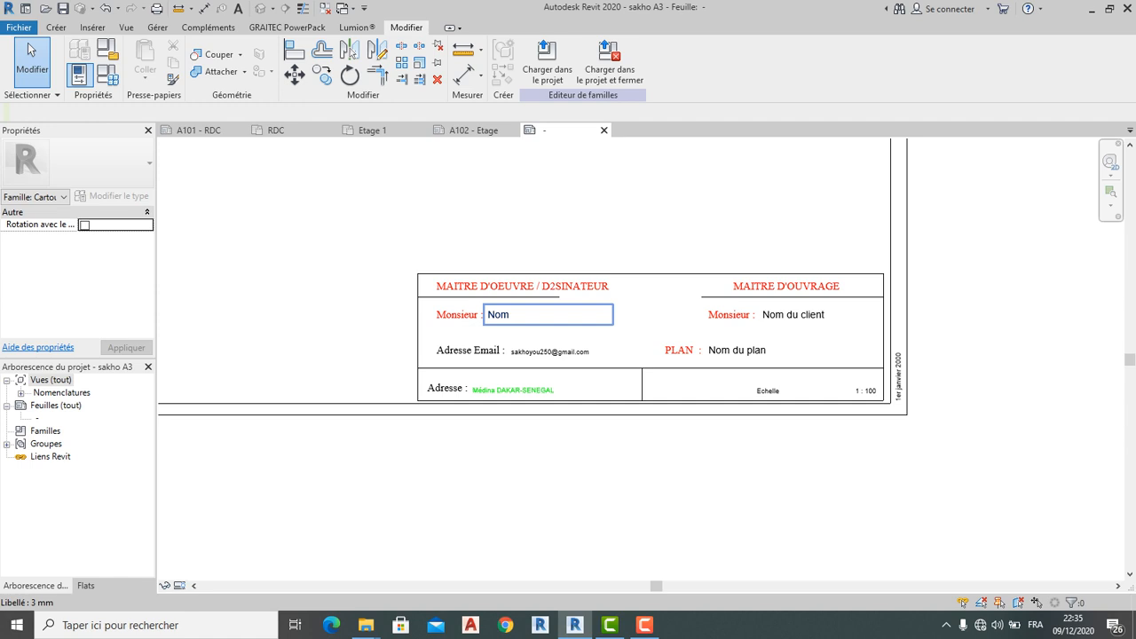
pyautogui.scroll(-2, 789, 284)
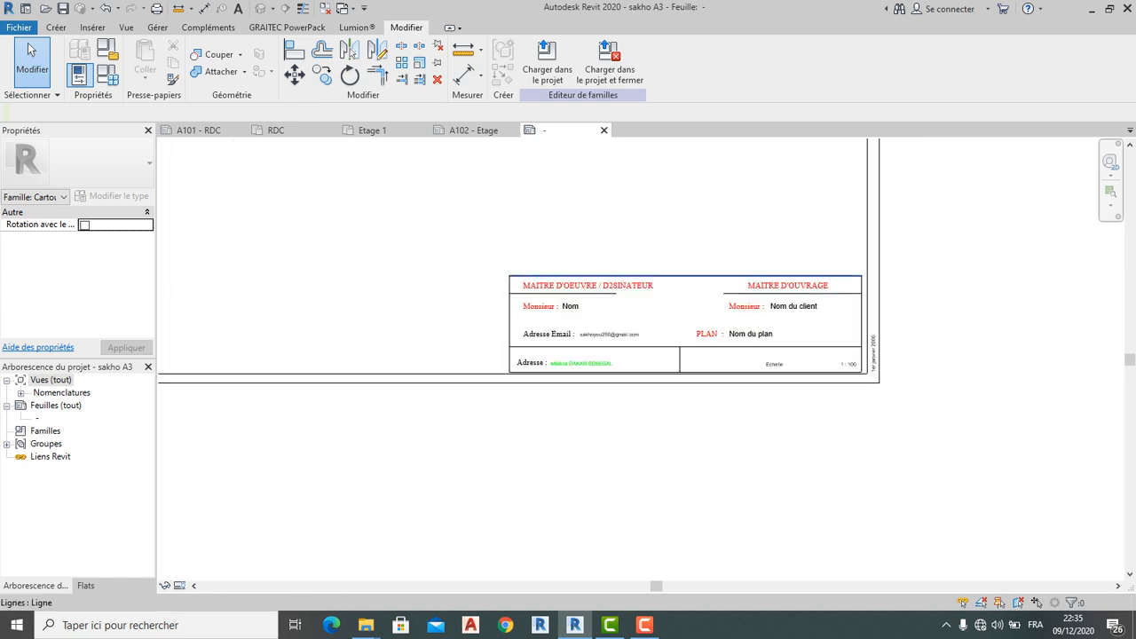
pyautogui.scroll(2, 623, 300)
pyautogui.scroll(2, 714, 285)
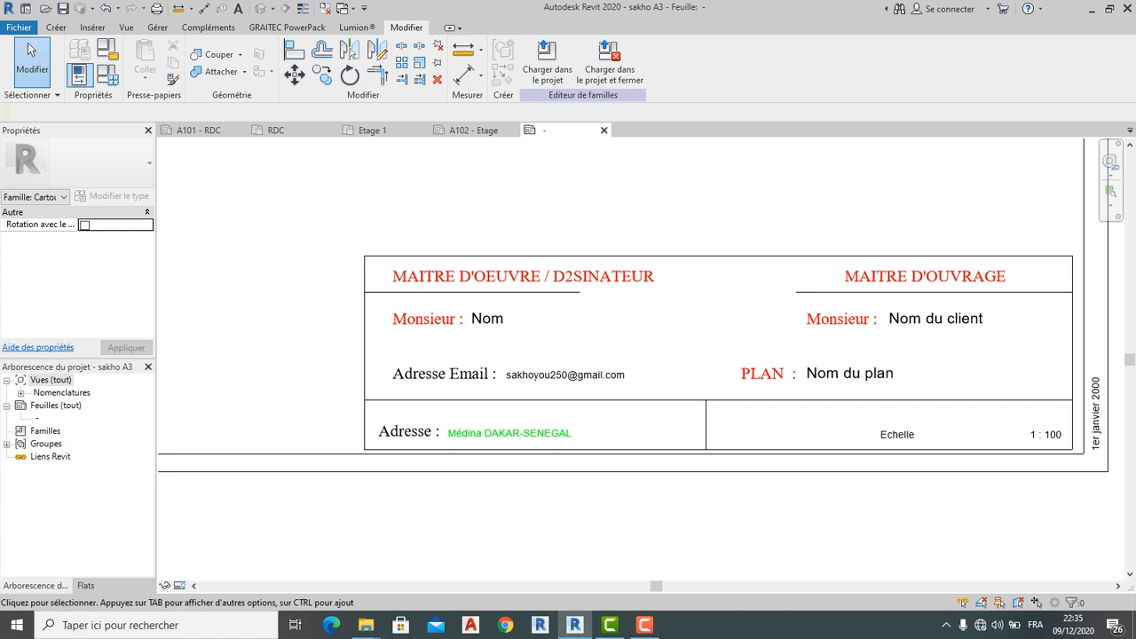
pyautogui.moveTo(692, 355); pyautogui.dragTo(691, 330, button='middle')
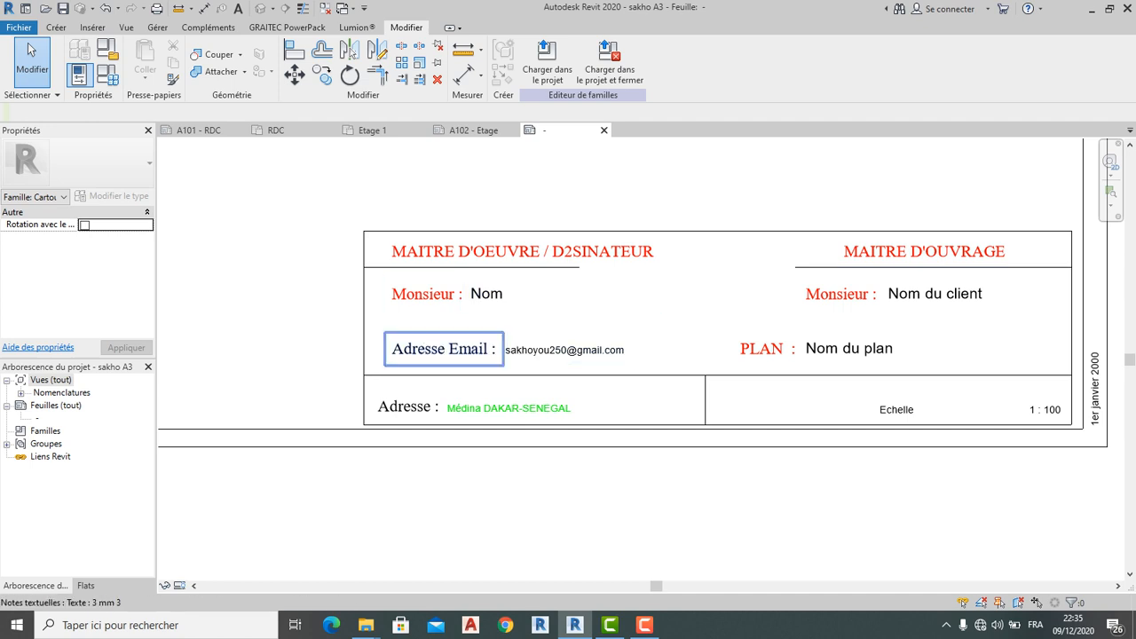
pyautogui.click(410, 356)
pyautogui.scroll(2, 411, 364)
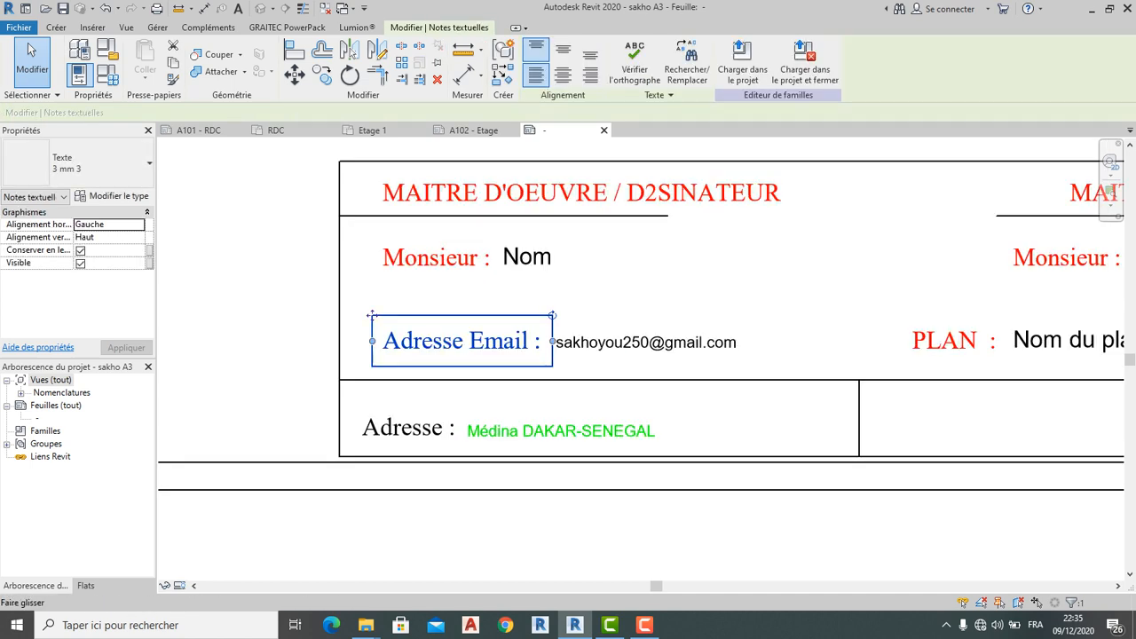
pyautogui.keyDown('ctrl'); pyautogui.moveTo(372, 315); pyautogui.dragTo(351, 367); pyautogui.keyUp('ctrl')
pyautogui.press('Escape')
# Set both the Adresse Email : and Adresse : notes to Texte 2 mm
pyautogui.click(351, 404)
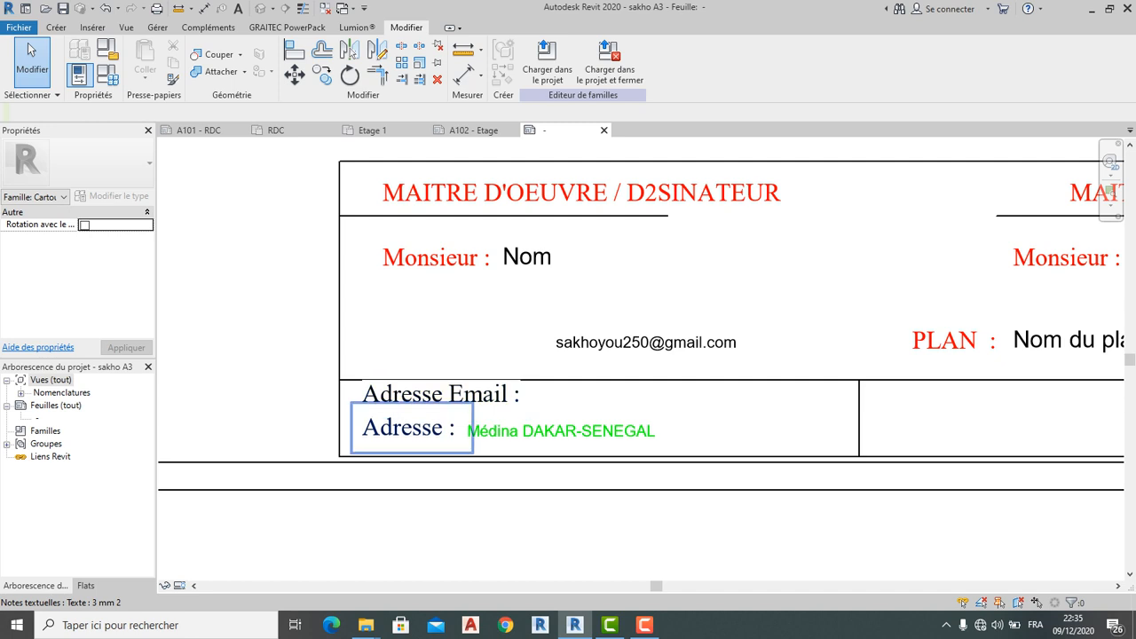
pyautogui.click(399, 395)
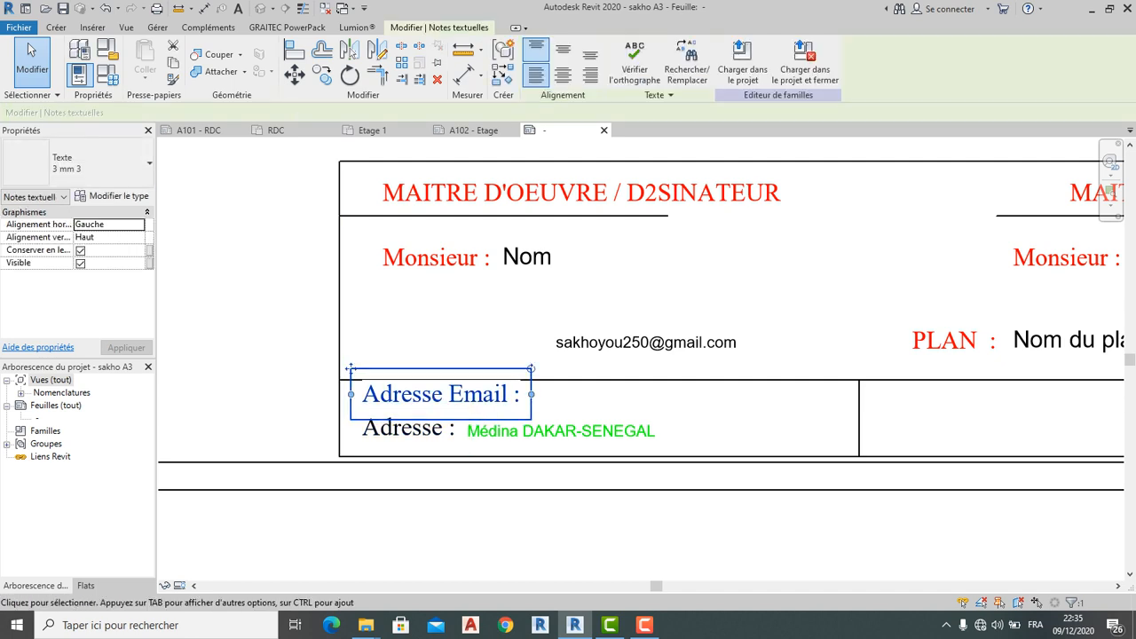
pyautogui.click(89, 163)
pyautogui.click(62, 249)
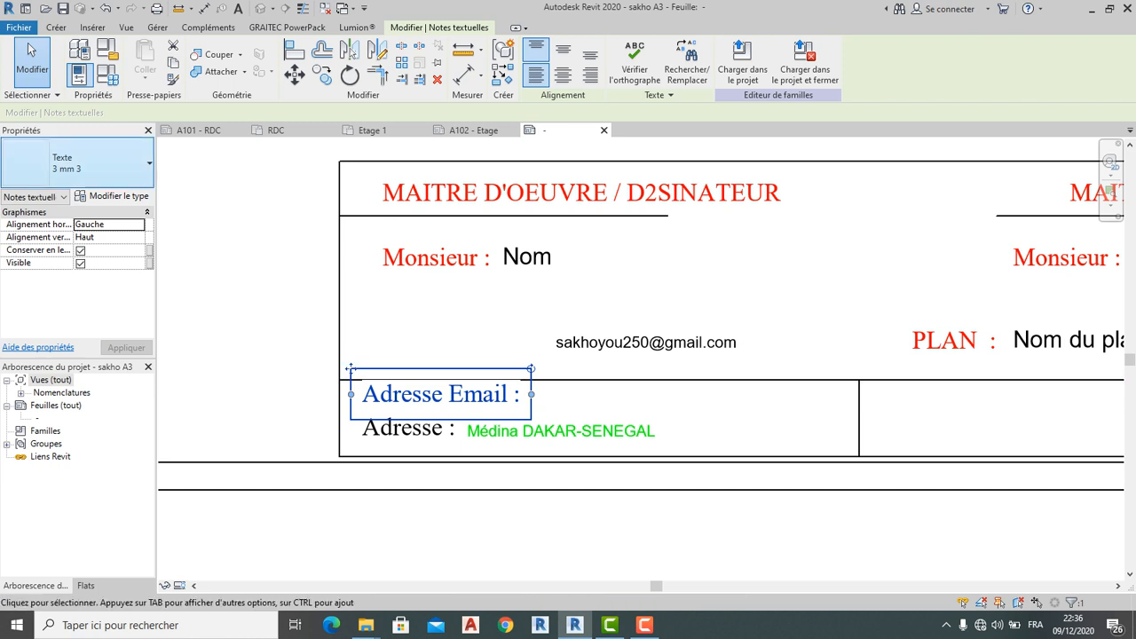
pyautogui.click(89, 163)
pyautogui.click(62, 247)
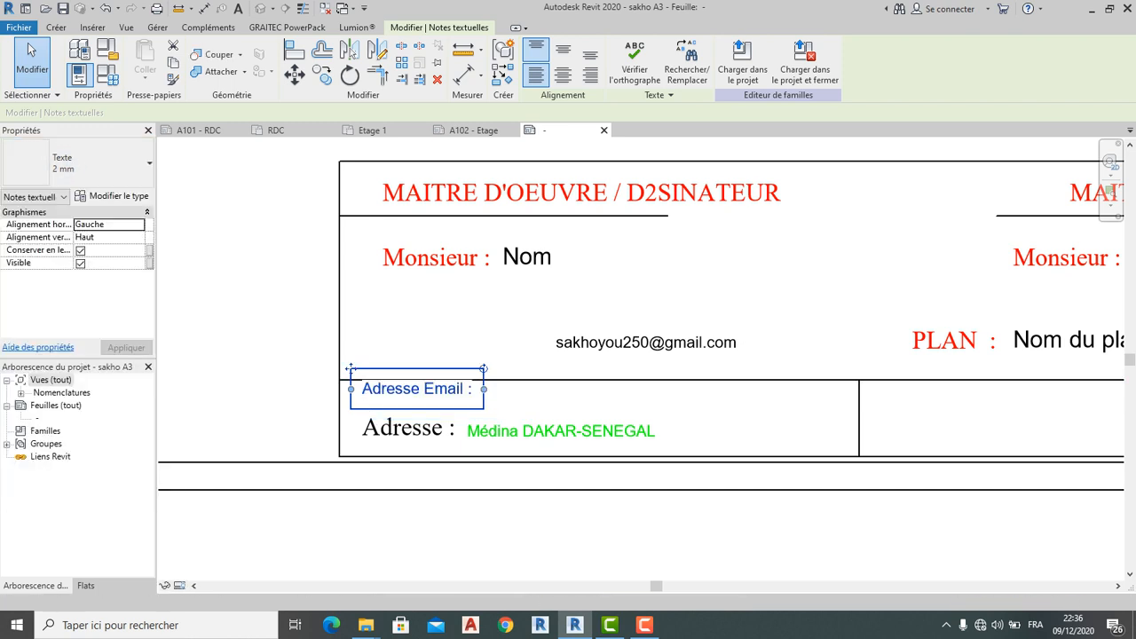
pyautogui.click(408, 429)
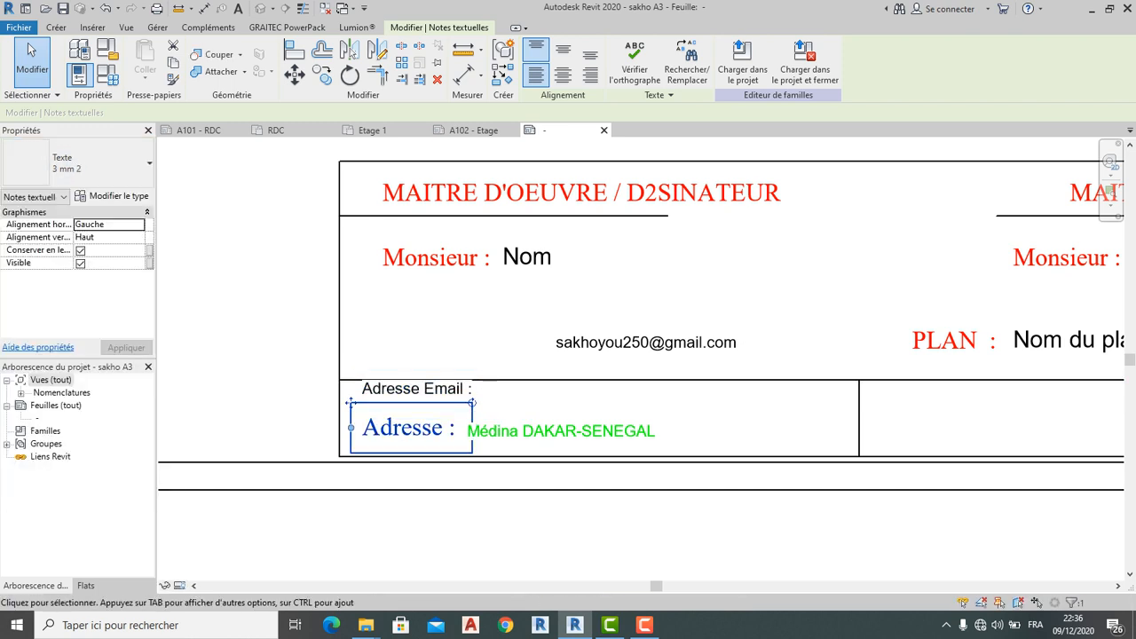
pyautogui.click(88, 163)
pyautogui.click(62, 246)
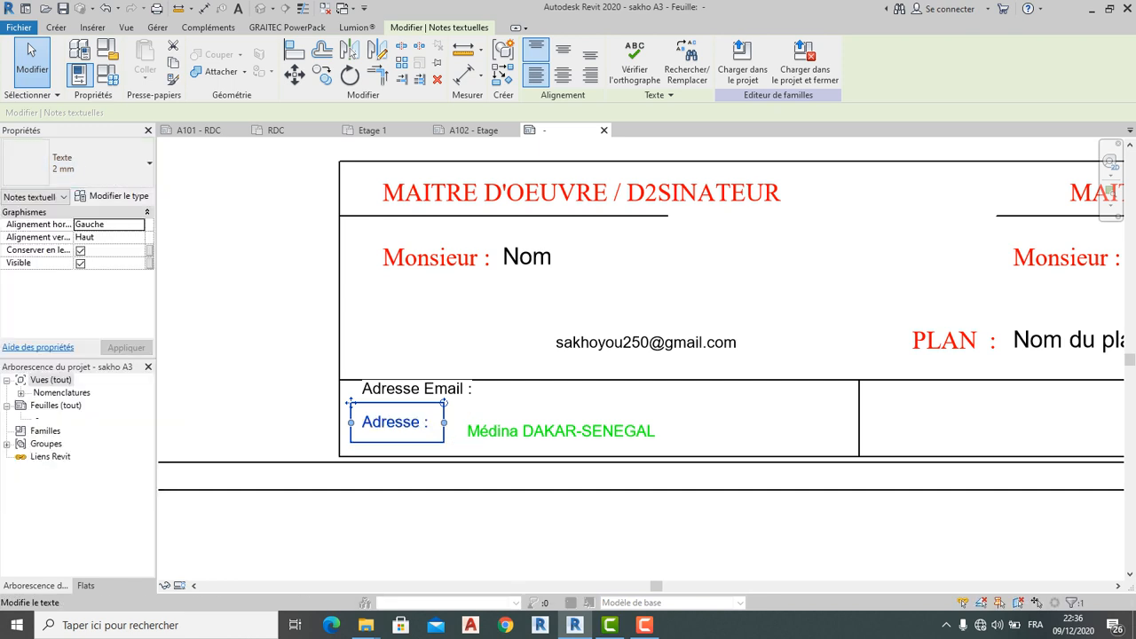
pyautogui.click(406, 475)
pyautogui.scroll(3, 404, 446)
# Lower the Adresse and Adresse Email notes level with the Médina line
pyautogui.click(397, 423)
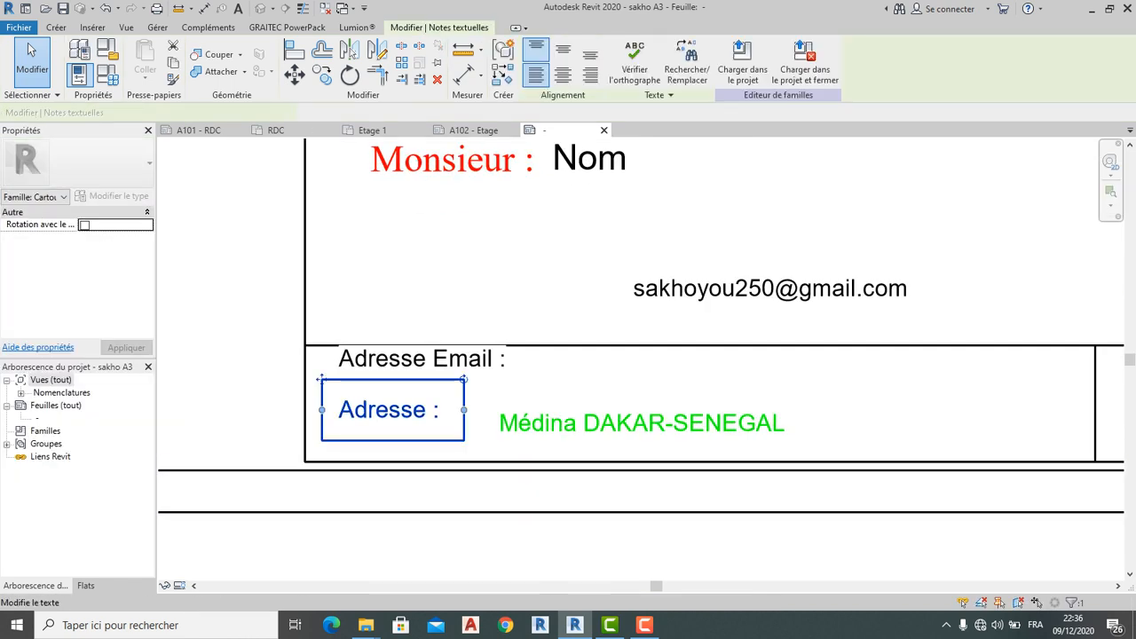
pyautogui.moveTo(320, 379); pyautogui.dragTo(320, 392)
pyautogui.click(321, 329)
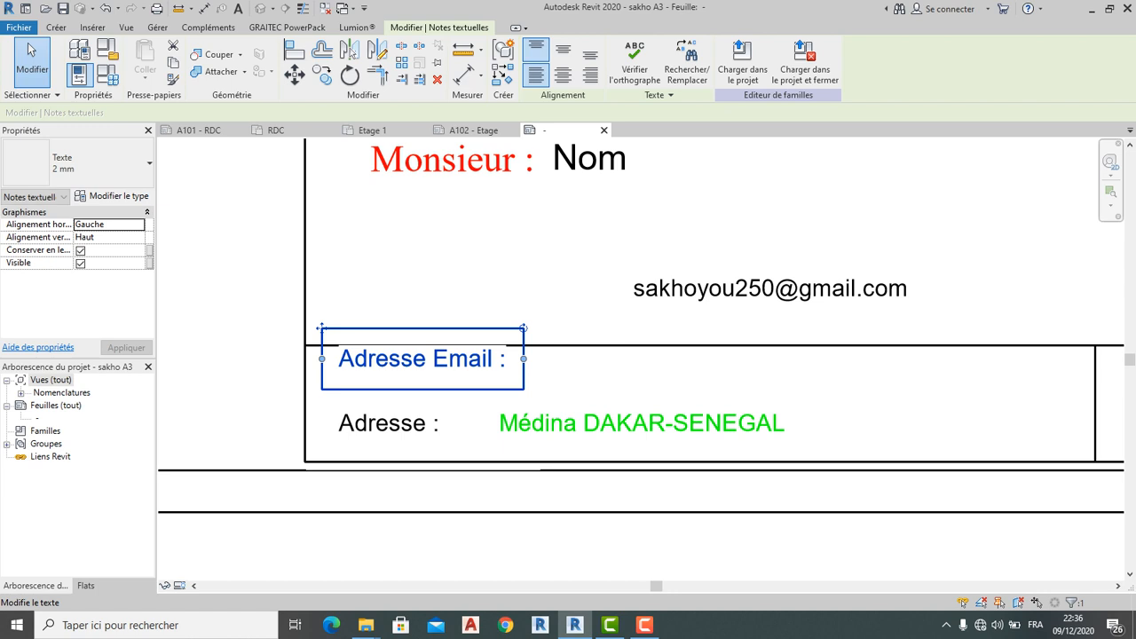
pyautogui.moveTo(321, 329); pyautogui.dragTo(321, 347)
# Copy the email address note beside Adresse Email and drop the leftover
pyautogui.click(638, 423)
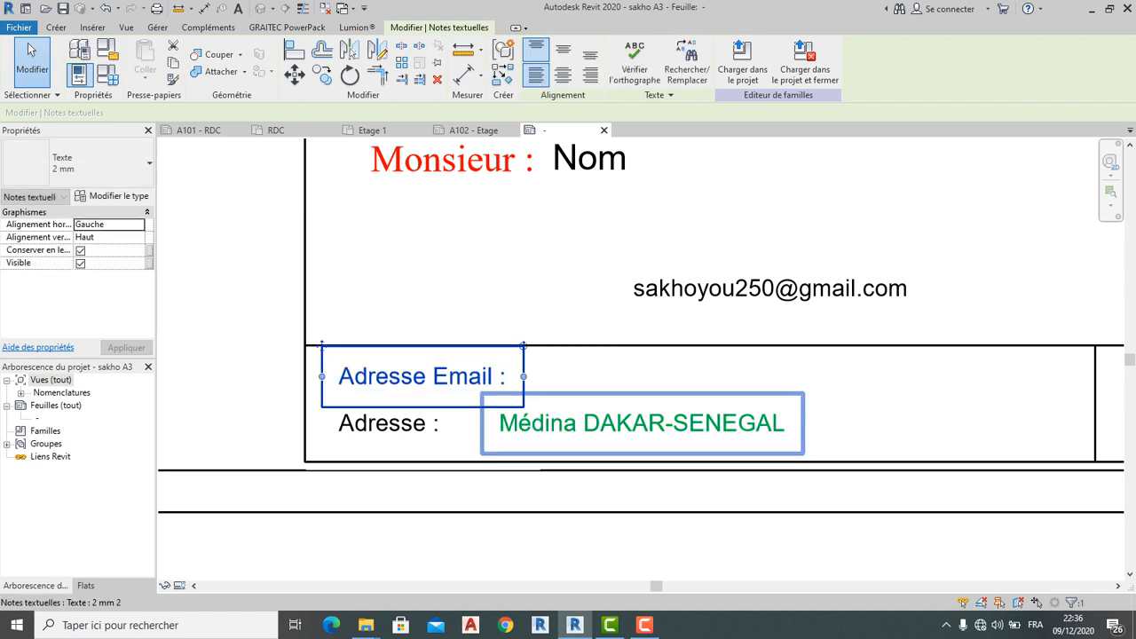
pyautogui.click(630, 277)
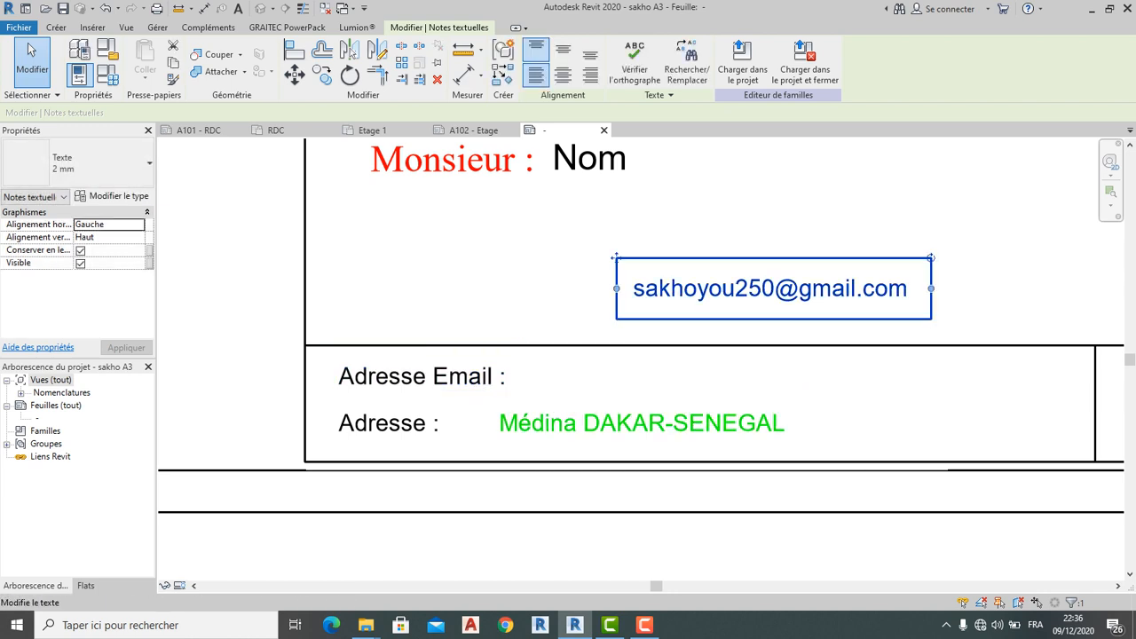
pyautogui.keyDown('ctrl'); pyautogui.moveTo(634, 276); pyautogui.dragTo(526, 365); pyautogui.keyUp('ctrl')
pyautogui.press('Escape')
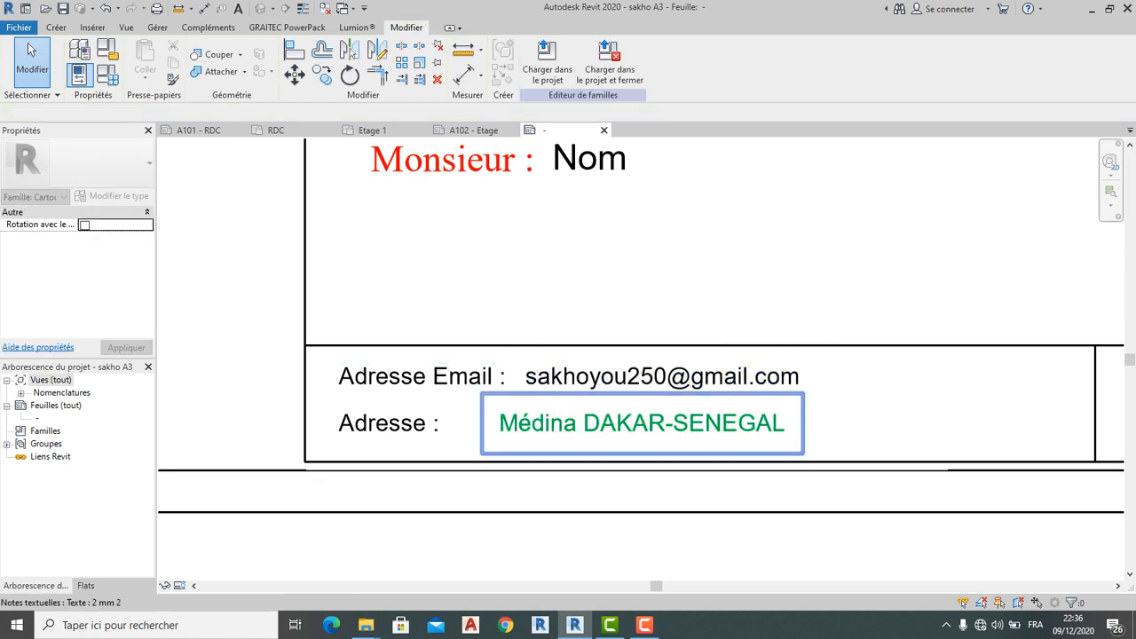
# Align the Médina DAKAR-SENEGAL note under the email and the Adresse note under Adresse Email
pyautogui.click(483, 393)
pyautogui.moveTo(482, 393); pyautogui.dragTo(508, 391)
pyautogui.click(388, 422)
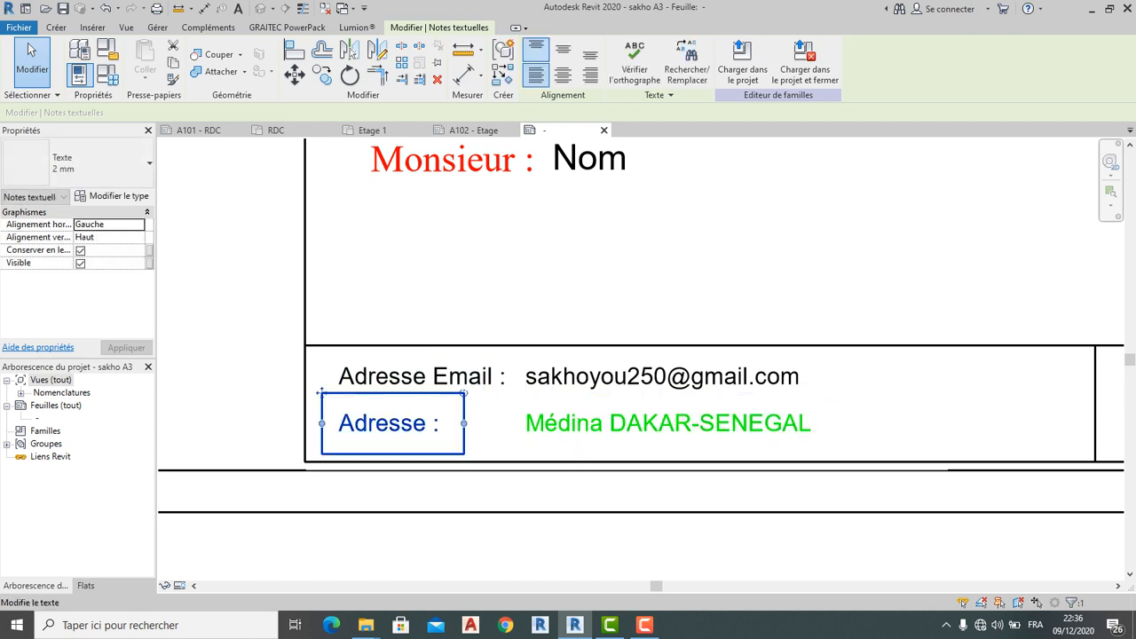
pyautogui.moveTo(320, 391); pyautogui.dragTo(354, 391)
pyautogui.press('Escape')
pyautogui.scroll(-4, 604, 437)
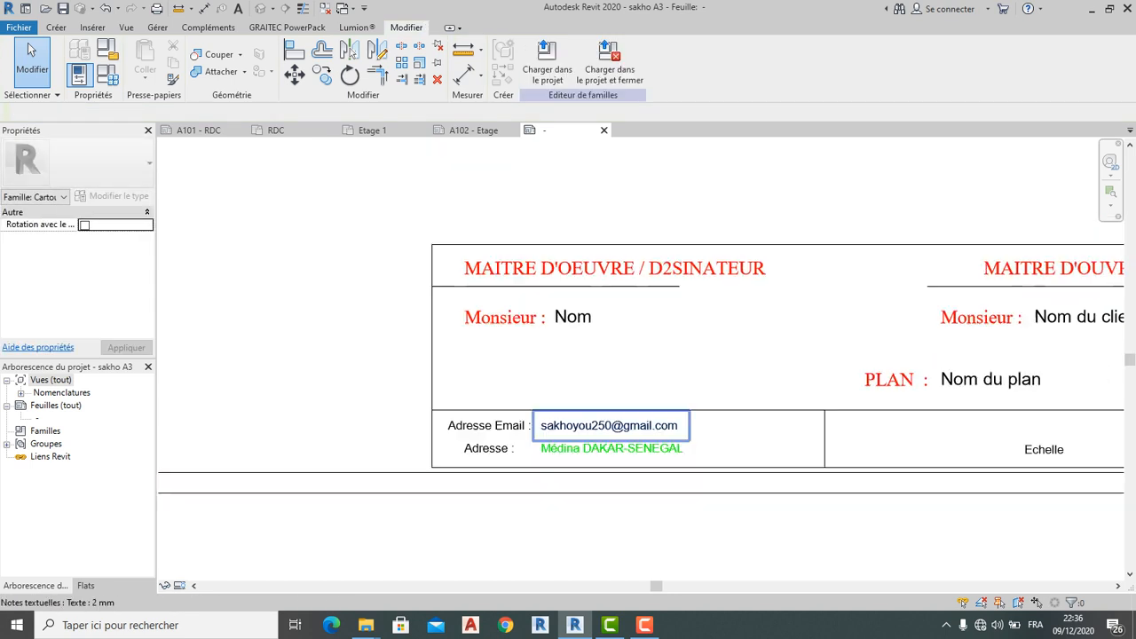
# Load the edited title block into the project, replacing the existing version
pyautogui.scroll(2, 845, 399)
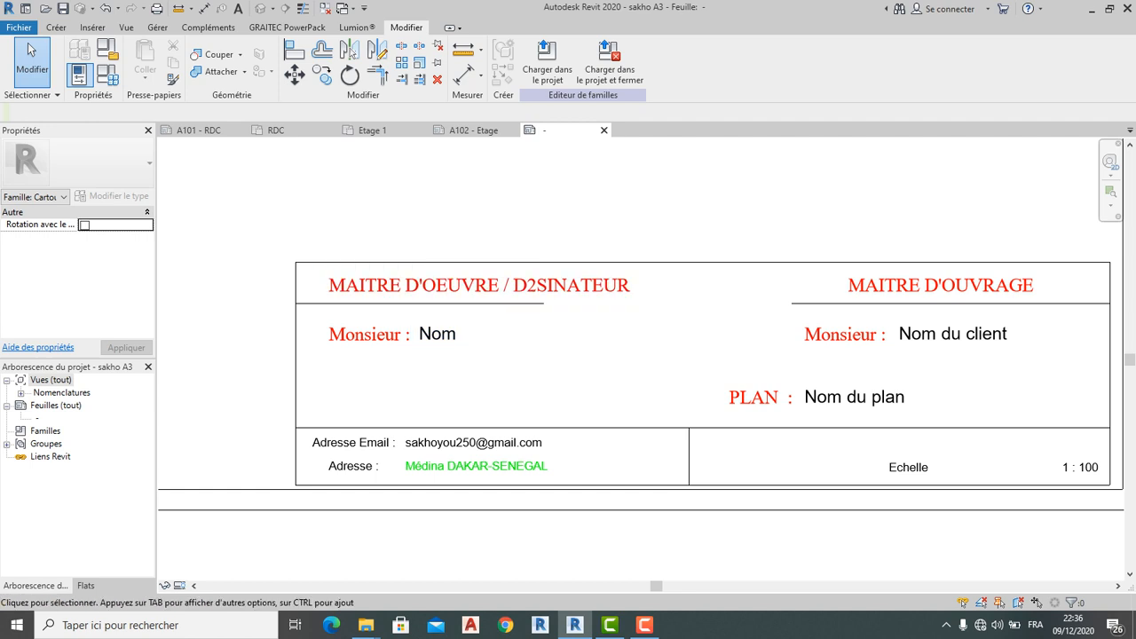
pyautogui.scroll(-3, 675, 307)
pyautogui.moveTo(677, 262); pyautogui.dragTo(677, 440, button='middle')
pyautogui.scroll(-3, 690, 312)
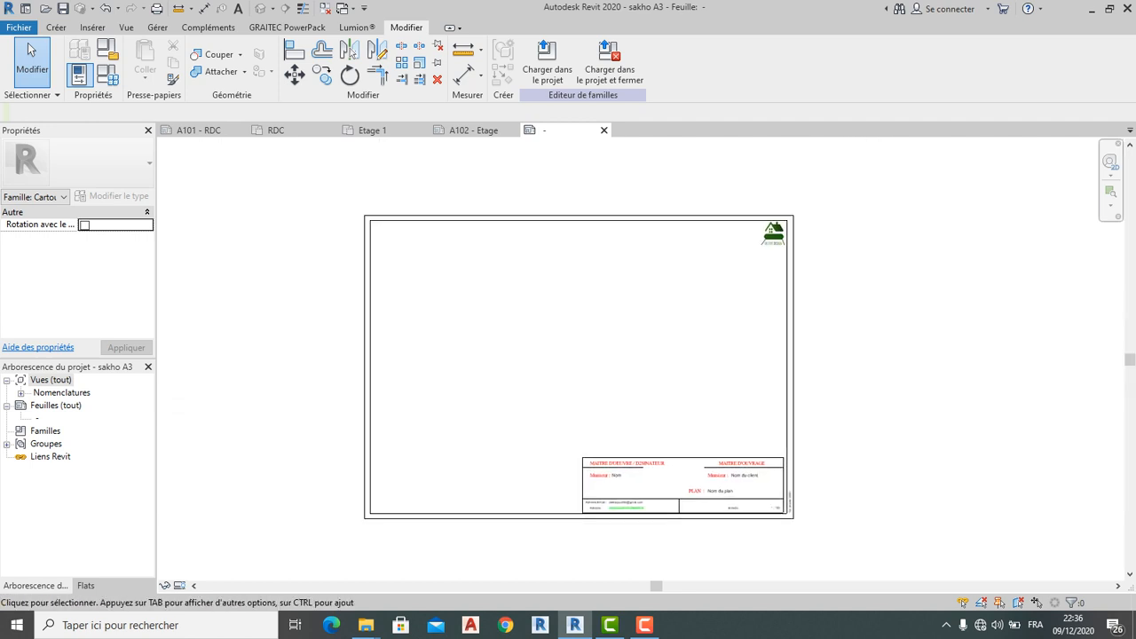
pyautogui.scroll(-3, 512, 261)
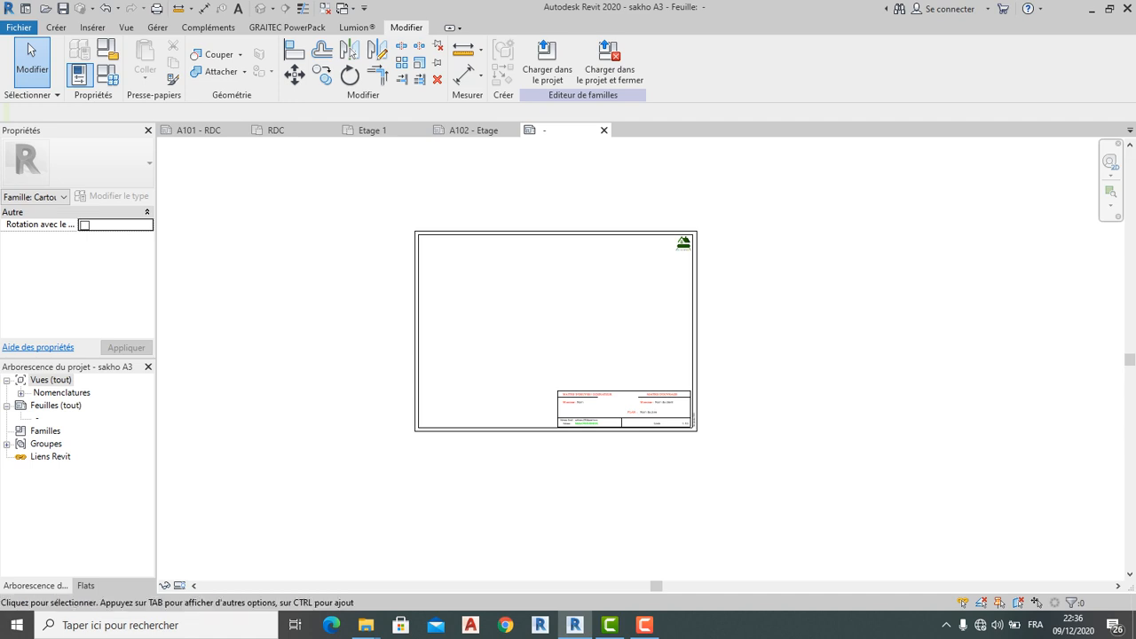
pyautogui.click(547, 64)
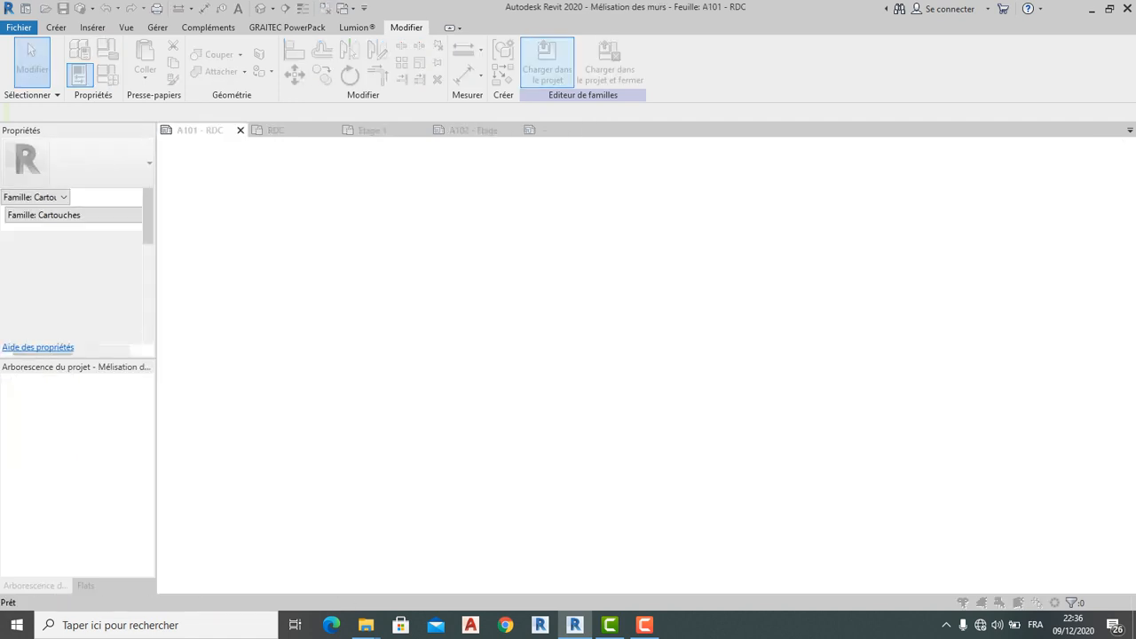
pyautogui.click(577, 264)
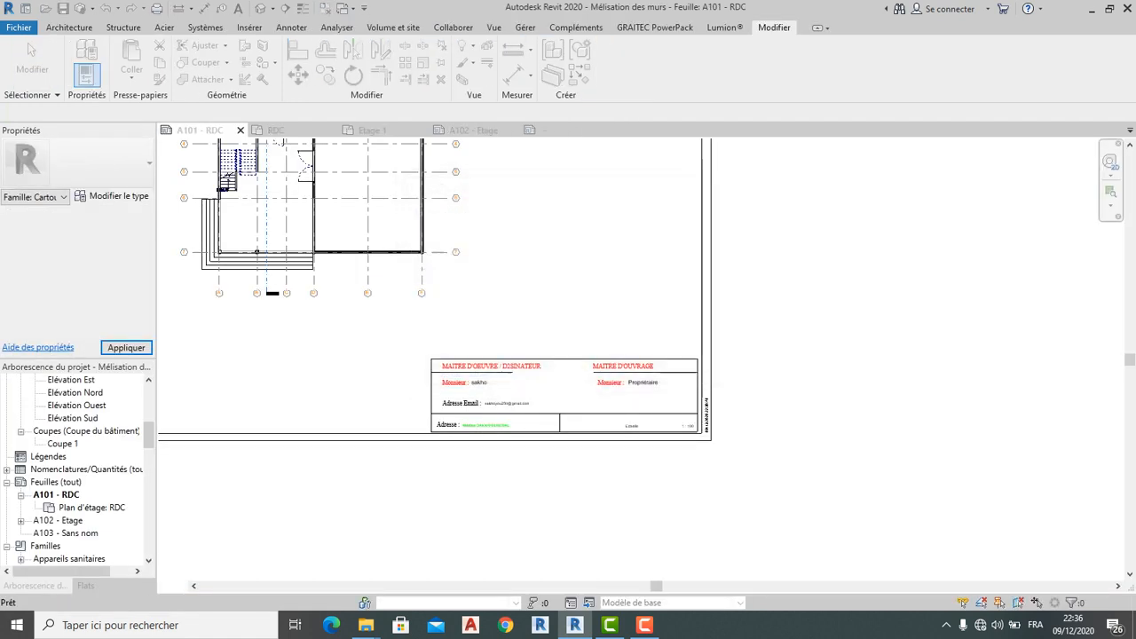
# Zoom to the title block on sheet A101 and edit the Propriétaire label
pyautogui.click(31, 52)
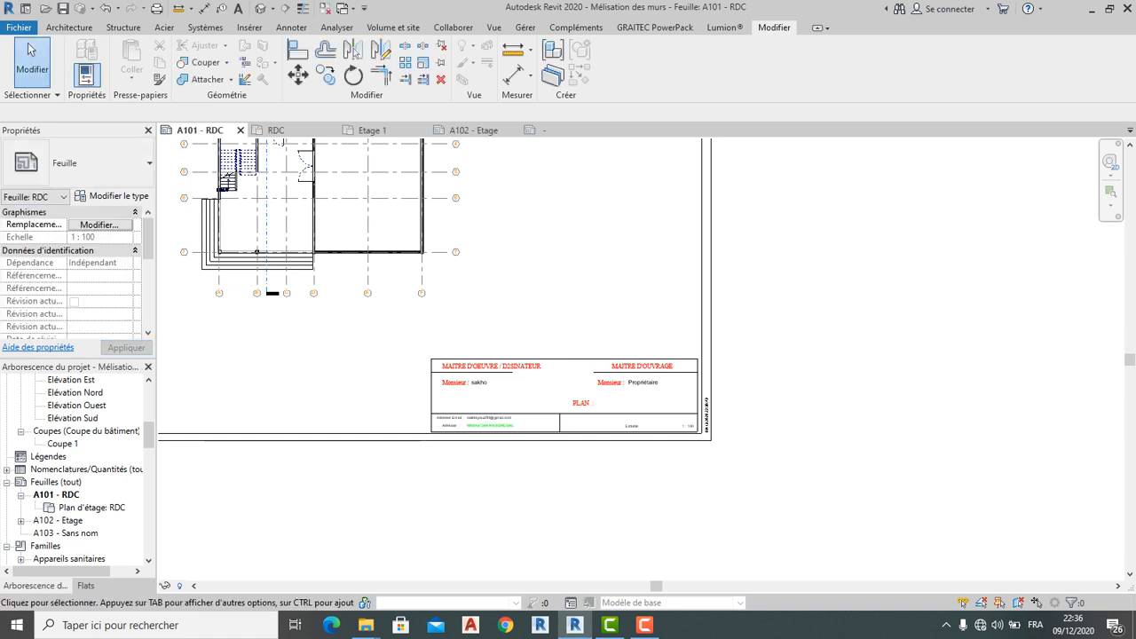
pyautogui.scroll(2, 474, 313)
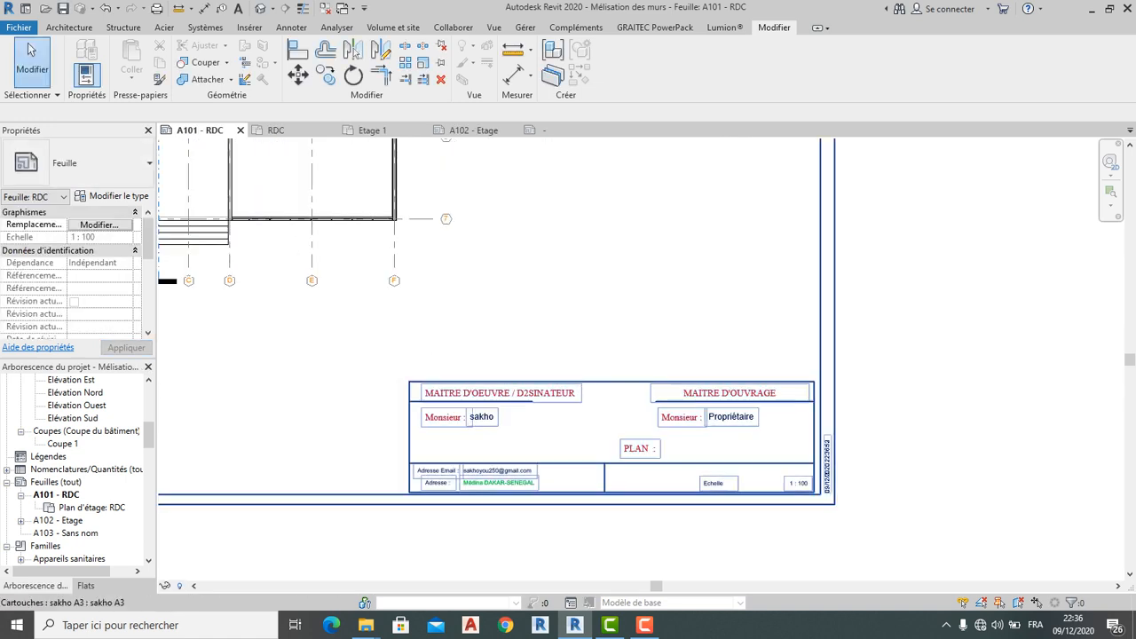
pyautogui.scroll(2, 722, 413)
pyautogui.click(726, 419)
pyautogui.click(726, 419)
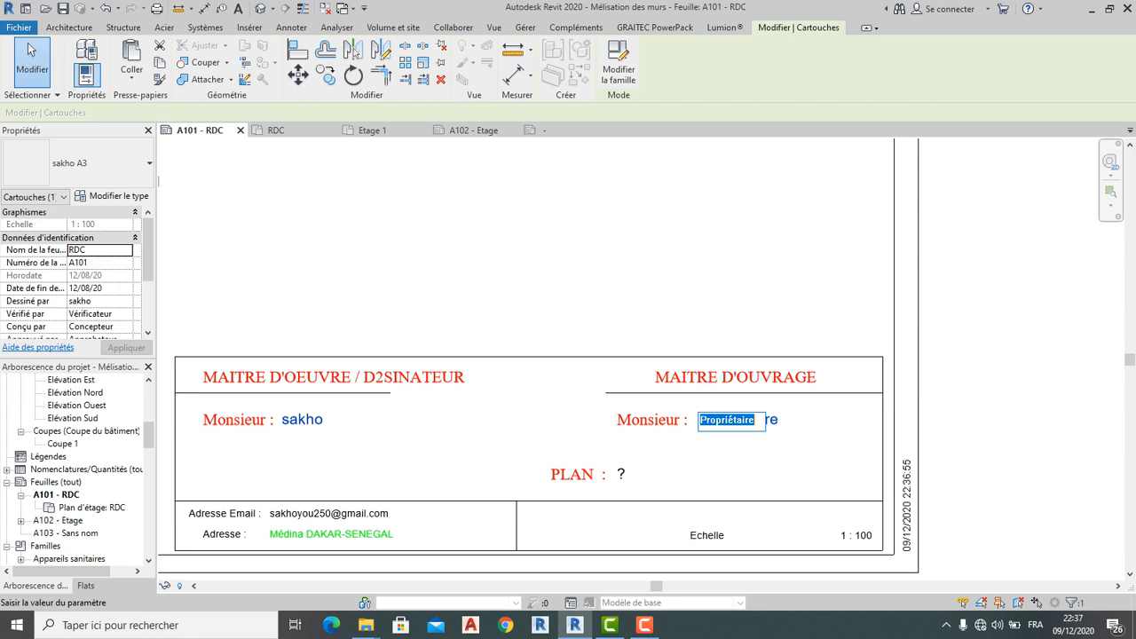
# Enter TUTO as the client name under MAITRE D'OUVRAGE, then select the title block
pyautogui.write('t')
pyautogui.click(774, 274)
pyautogui.scroll(-2, 773, 274)
pyautogui.click(774, 274)
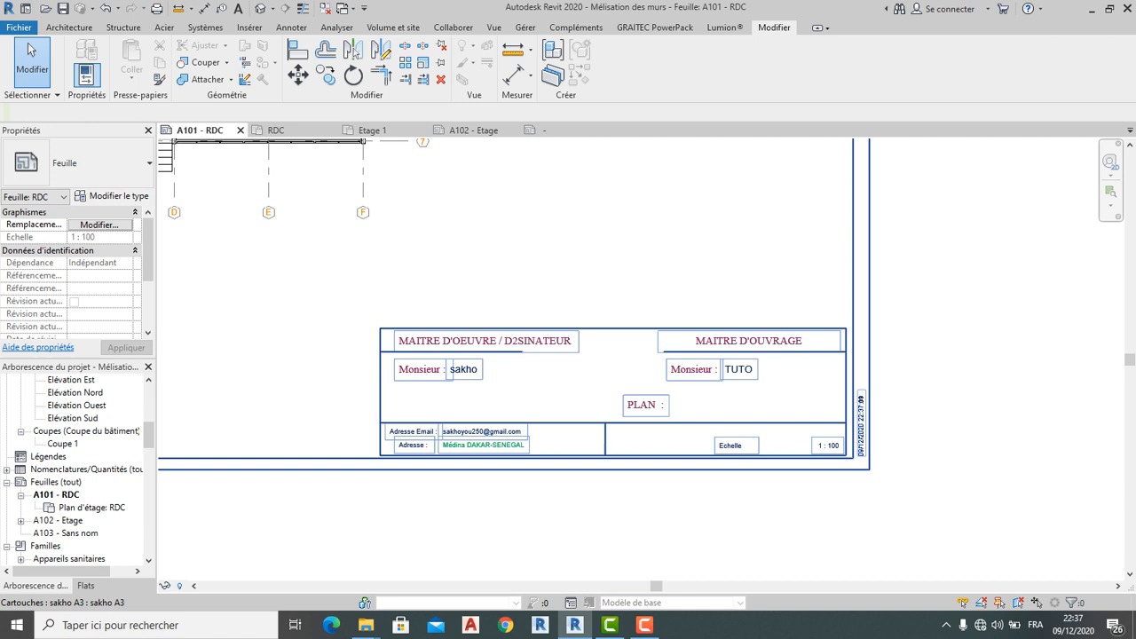
pyautogui.click(657, 405)
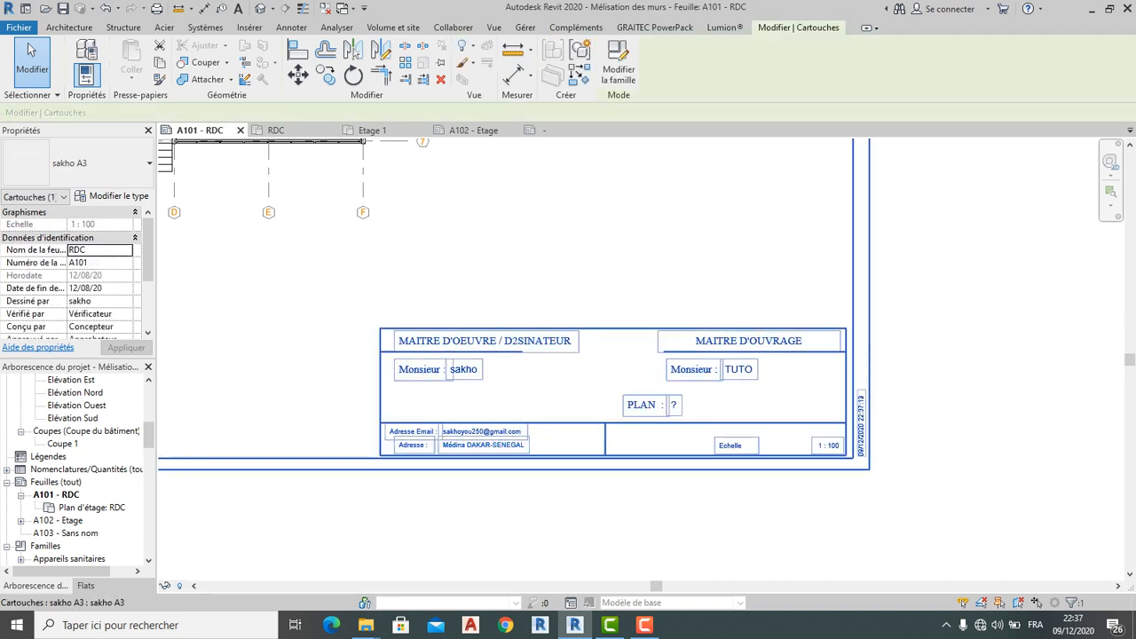
# In the title block family, reassign the Nom du plan label to Date de fin de la feuille
pyautogui.doubleClick(606, 423)
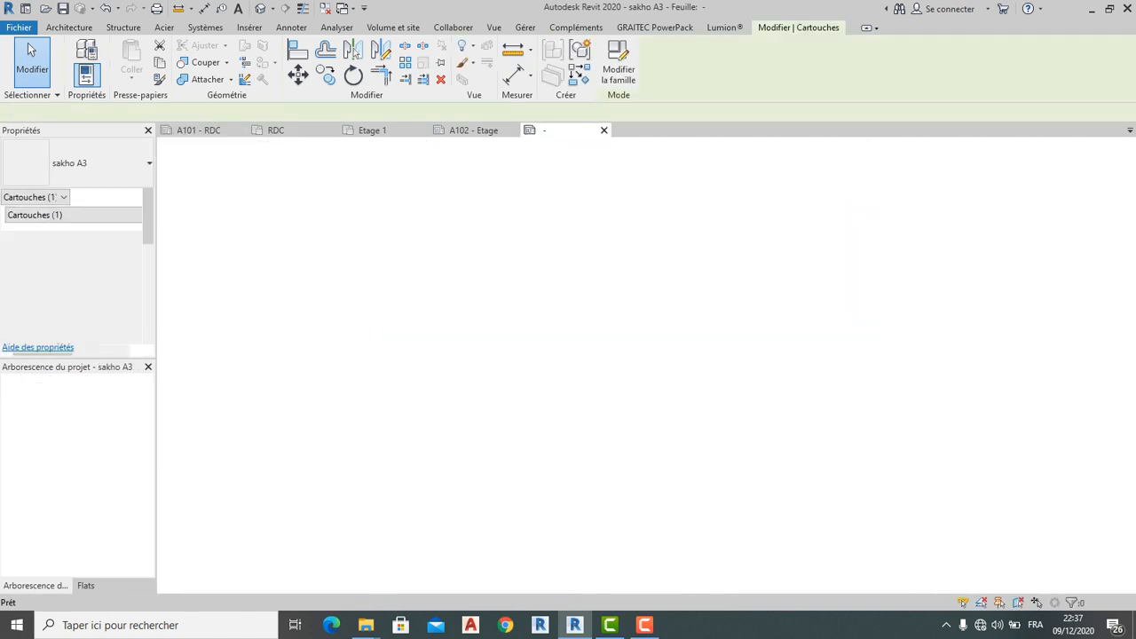
pyautogui.scroll(5, 661, 410)
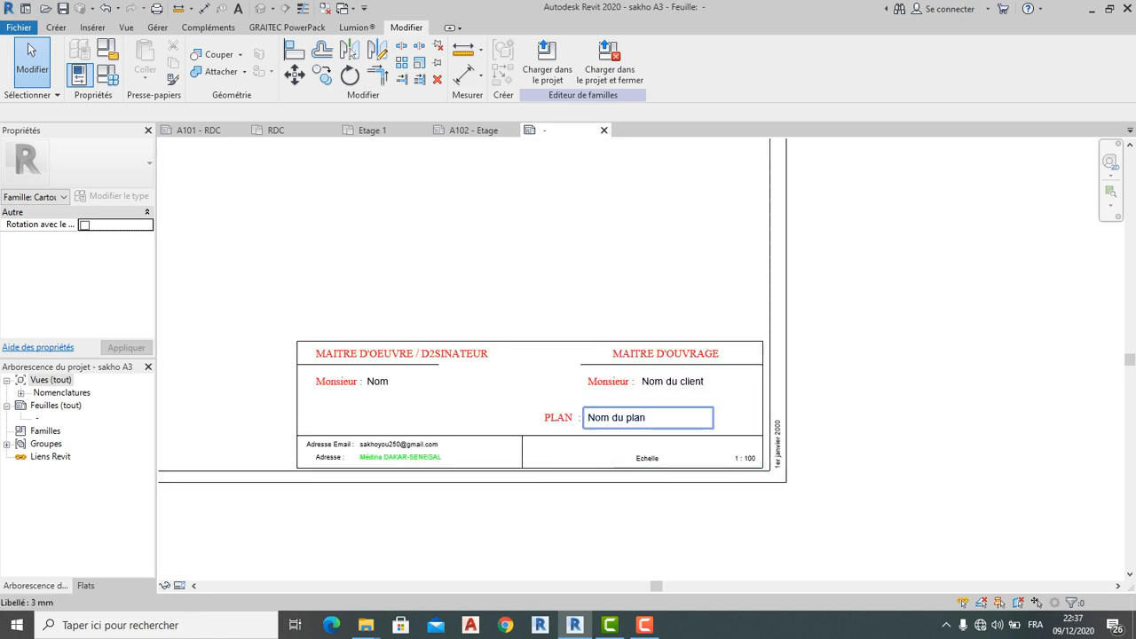
pyautogui.click(647, 417)
pyautogui.click(540, 63)
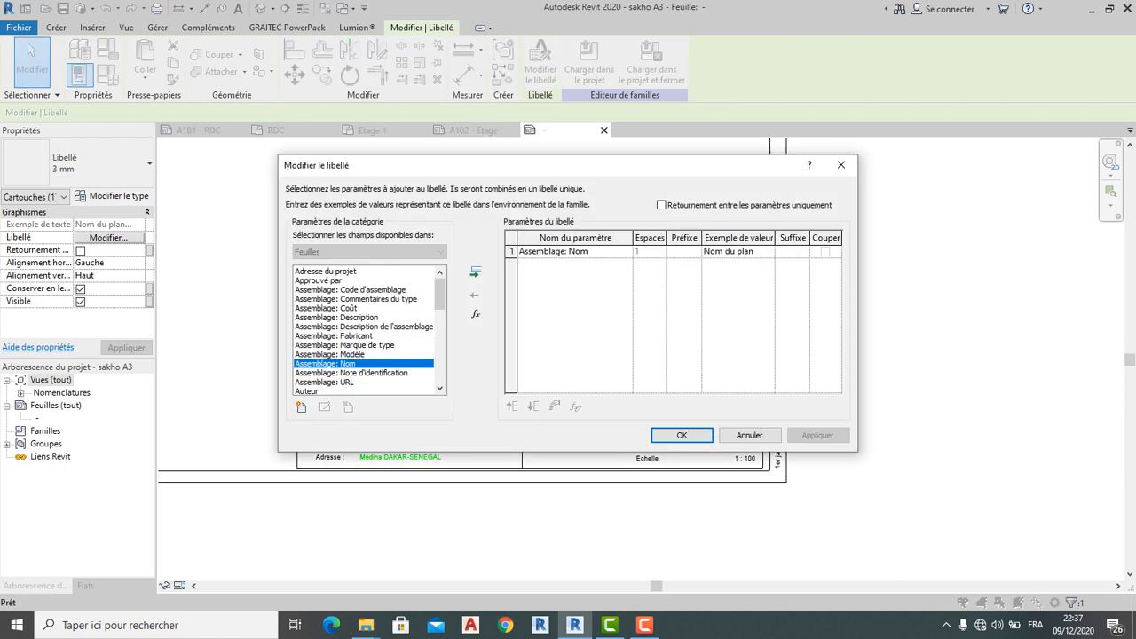
pyautogui.scroll(-1, 363, 330)
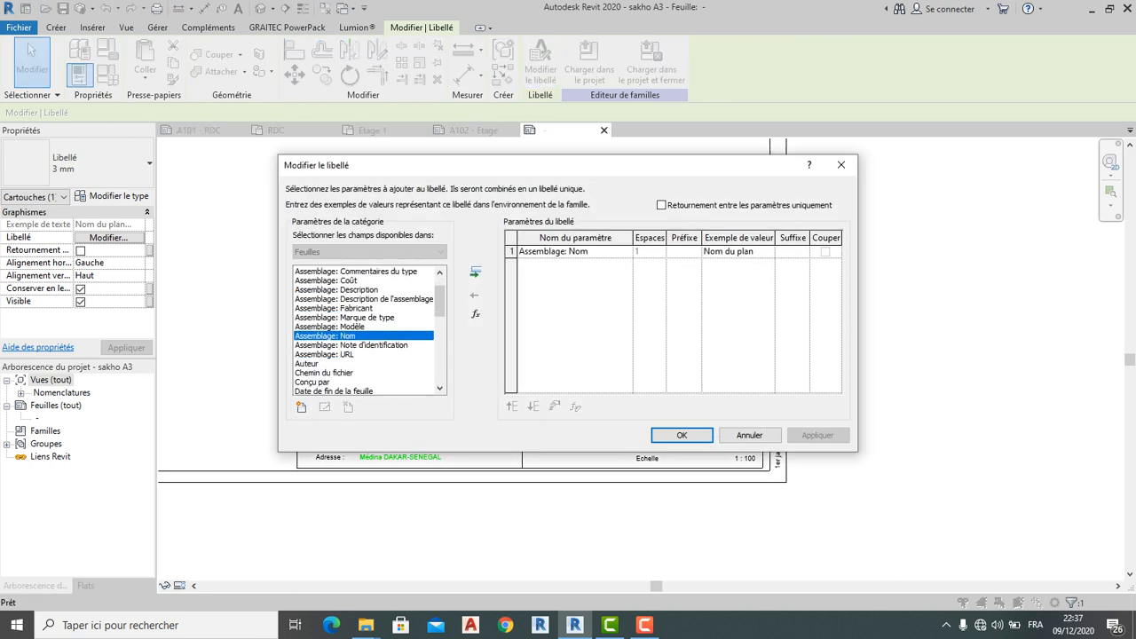
pyautogui.click(363, 373)
pyautogui.scroll(-2, 363, 330)
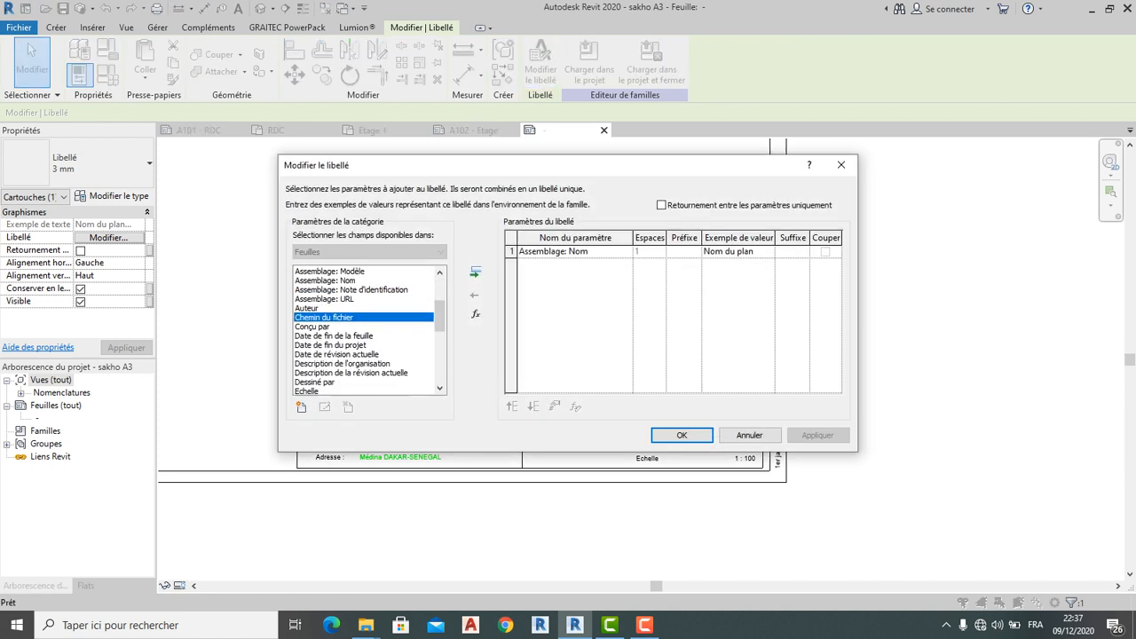
pyautogui.click(355, 336)
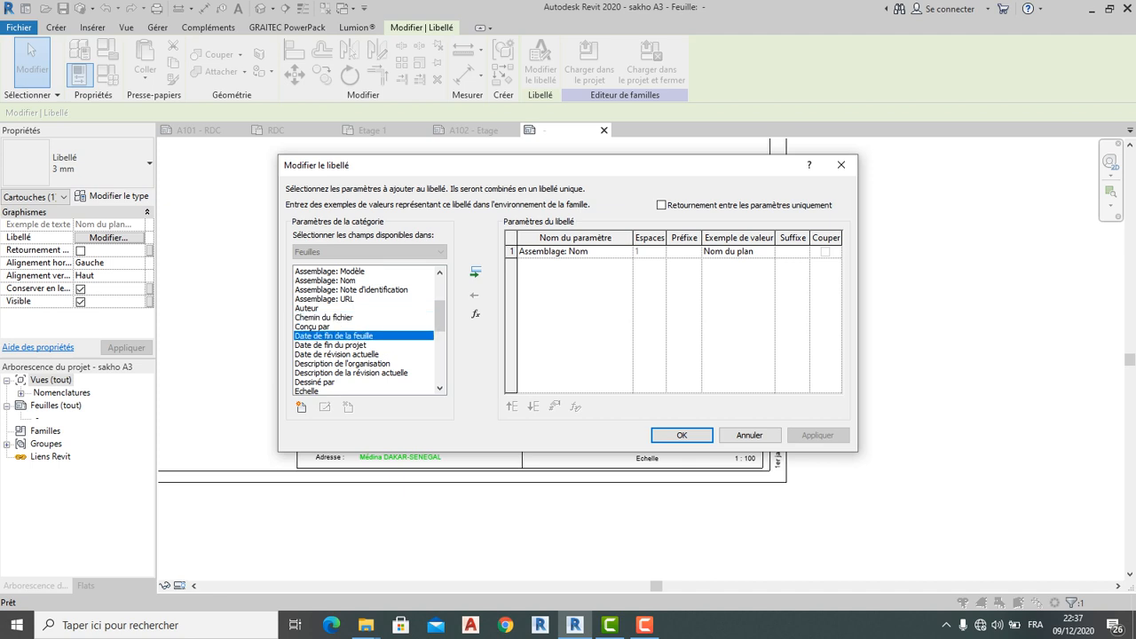
pyautogui.click(681, 435)
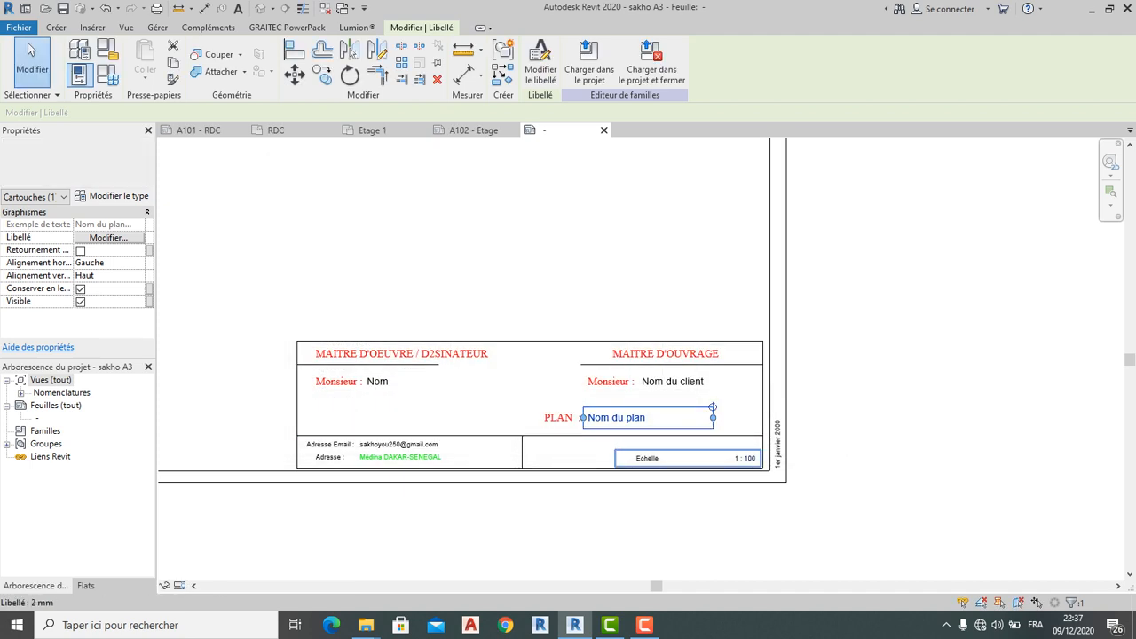
pyautogui.press('Escape')
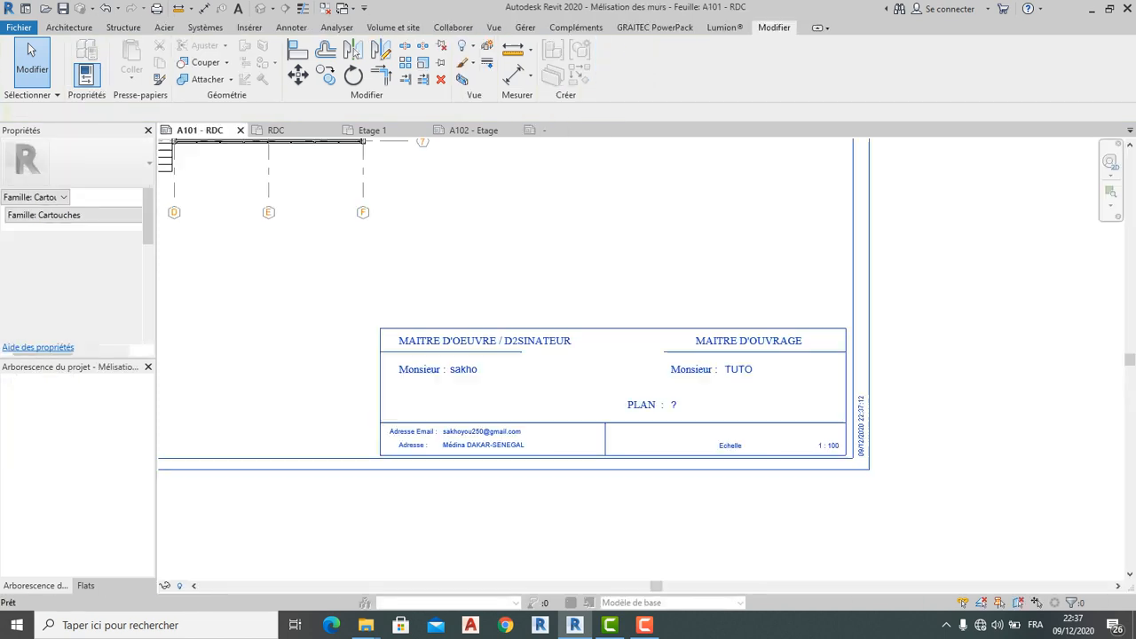
# Zoom around sheet A101 and open the title block family for editing
pyautogui.scroll(-1, 679, 407)
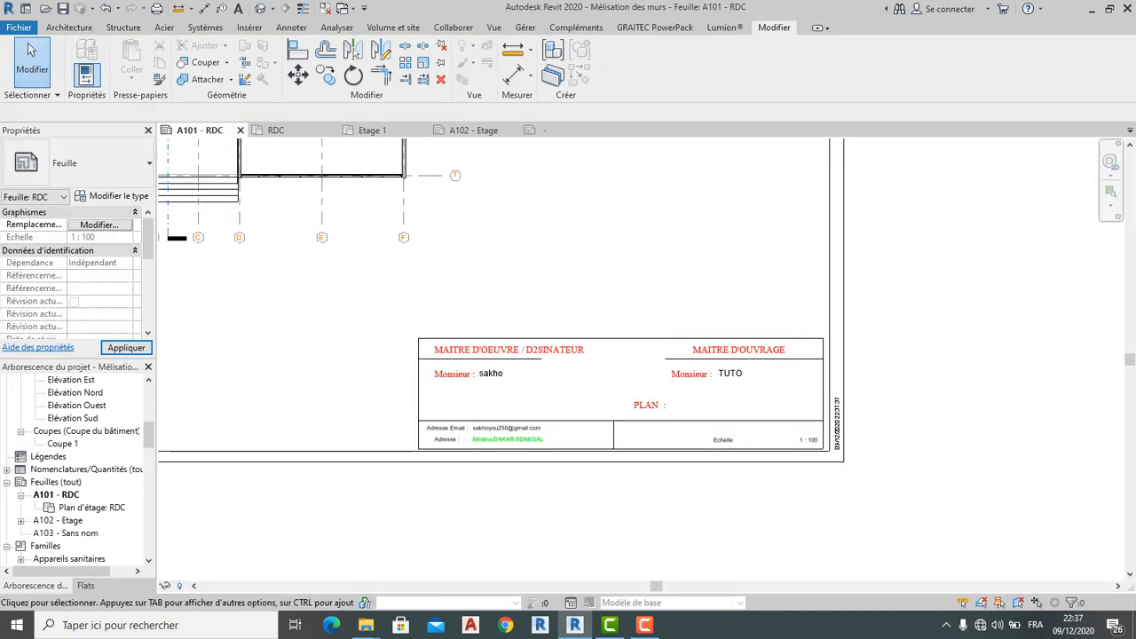
pyautogui.scroll(5, 679, 407)
pyautogui.scroll(-5, 660, 398)
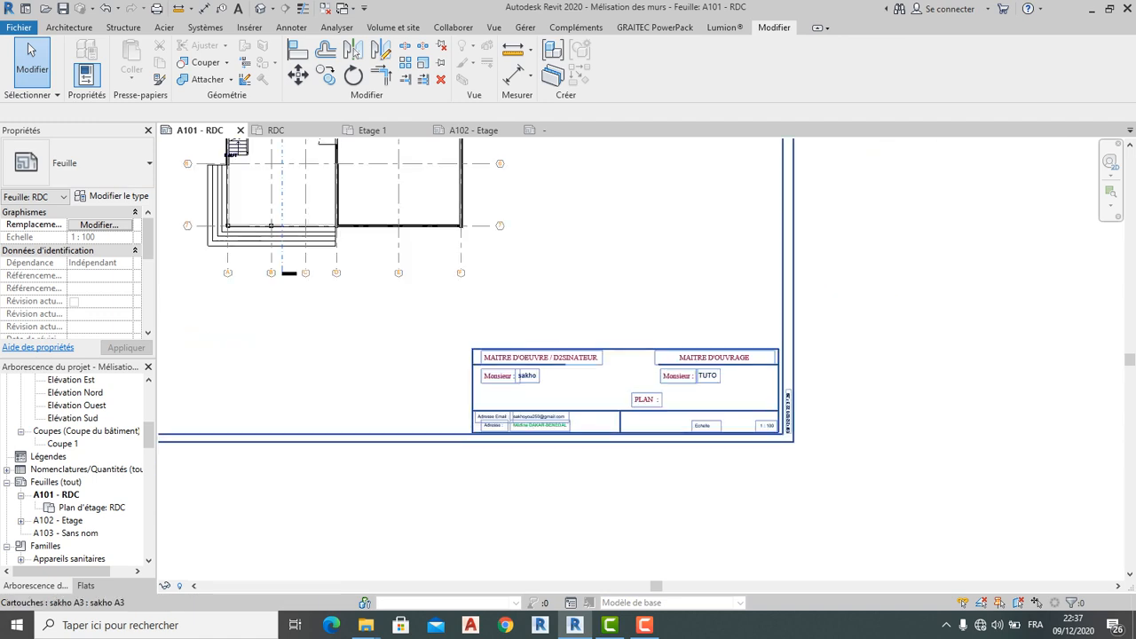
pyautogui.scroll(-1, 646, 395)
pyautogui.scroll(-2, 651, 394)
pyautogui.scroll(4, 607, 444)
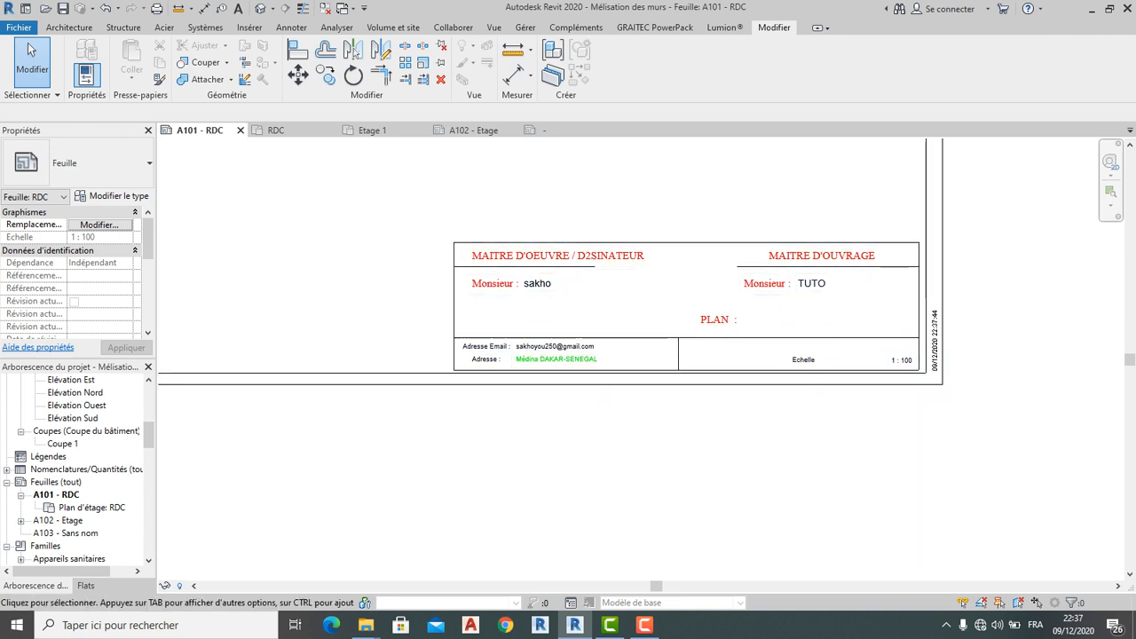
pyautogui.scroll(-2, 270, 262)
pyautogui.scroll(3, 572, 294)
pyautogui.click(572, 294)
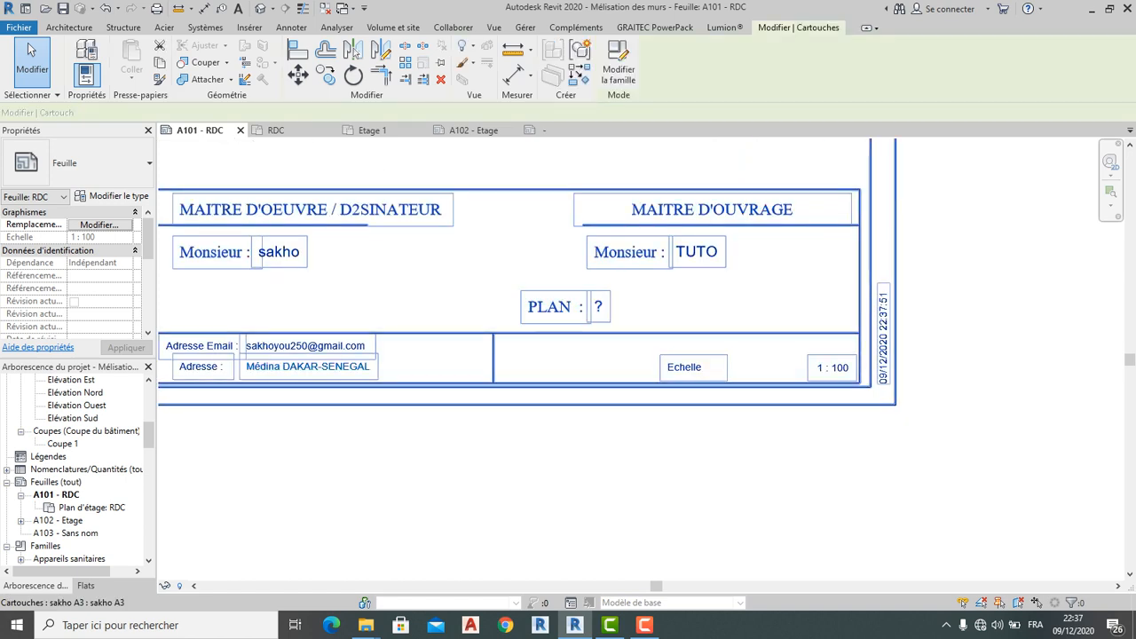
pyautogui.press('Escape')
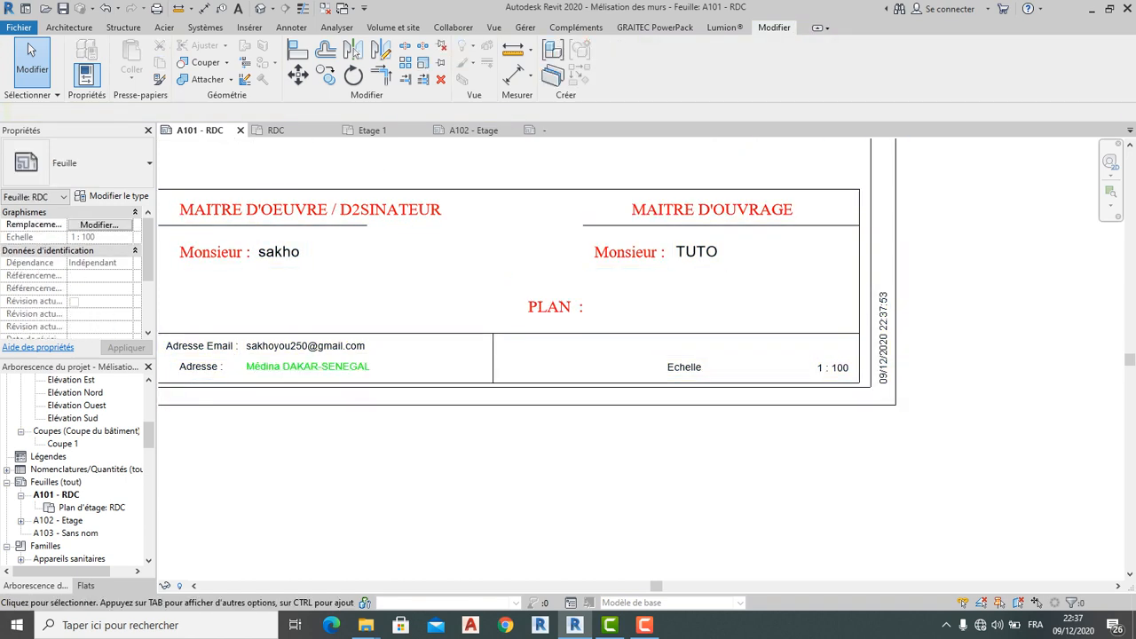
pyautogui.doubleClick(572, 306)
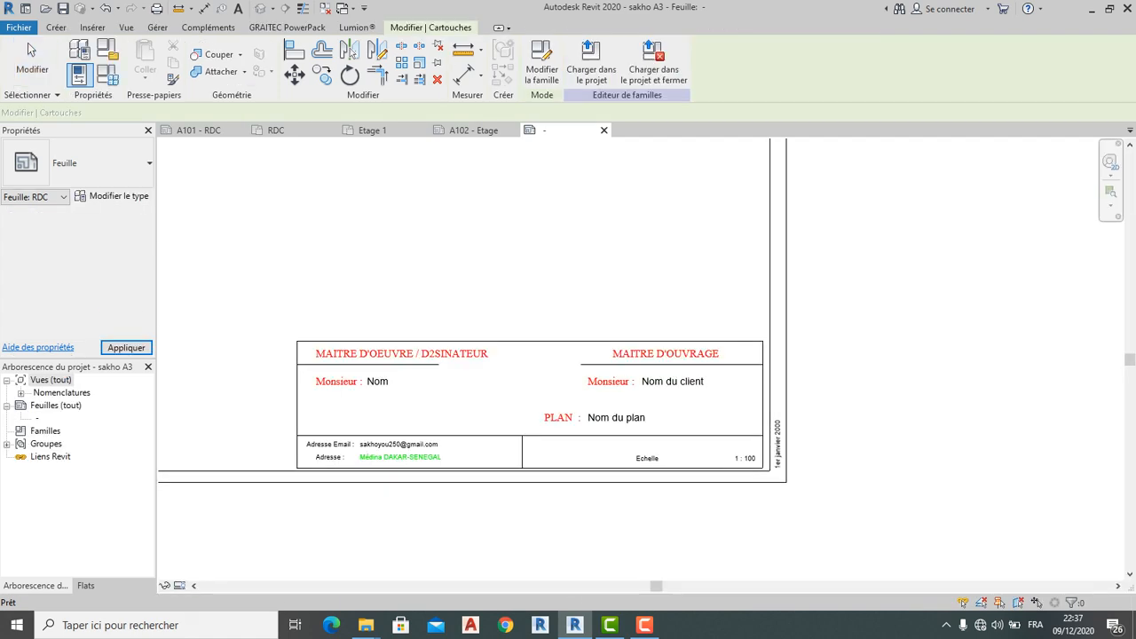
# Delete the Nom du plan label and reload the family, replacing the existing version
pyautogui.click(619, 418)
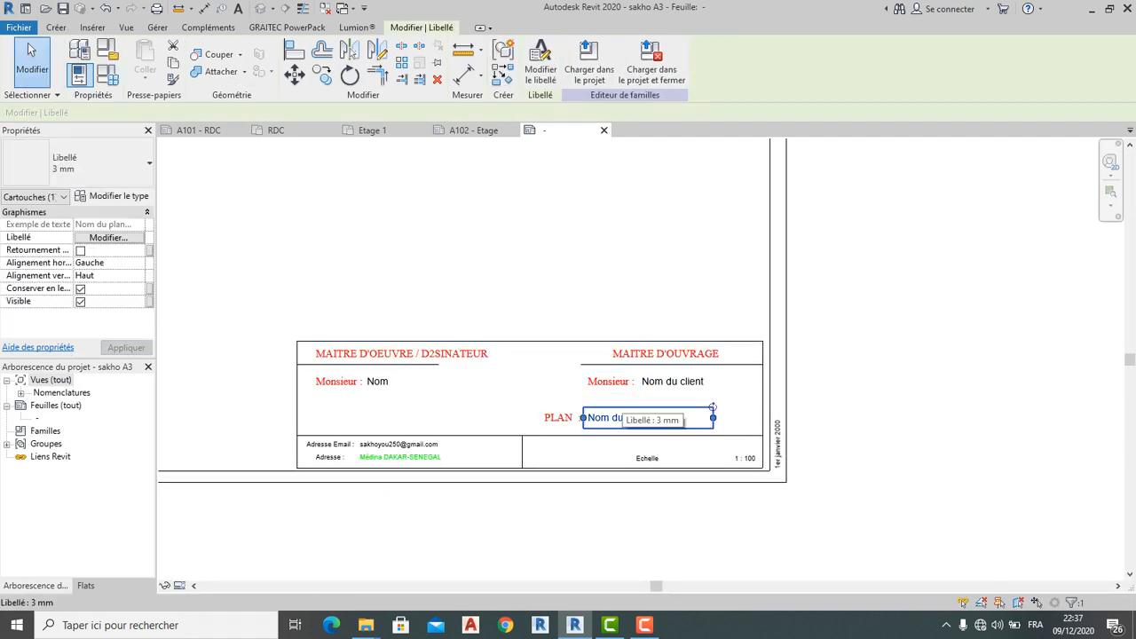
pyautogui.press('Delete')
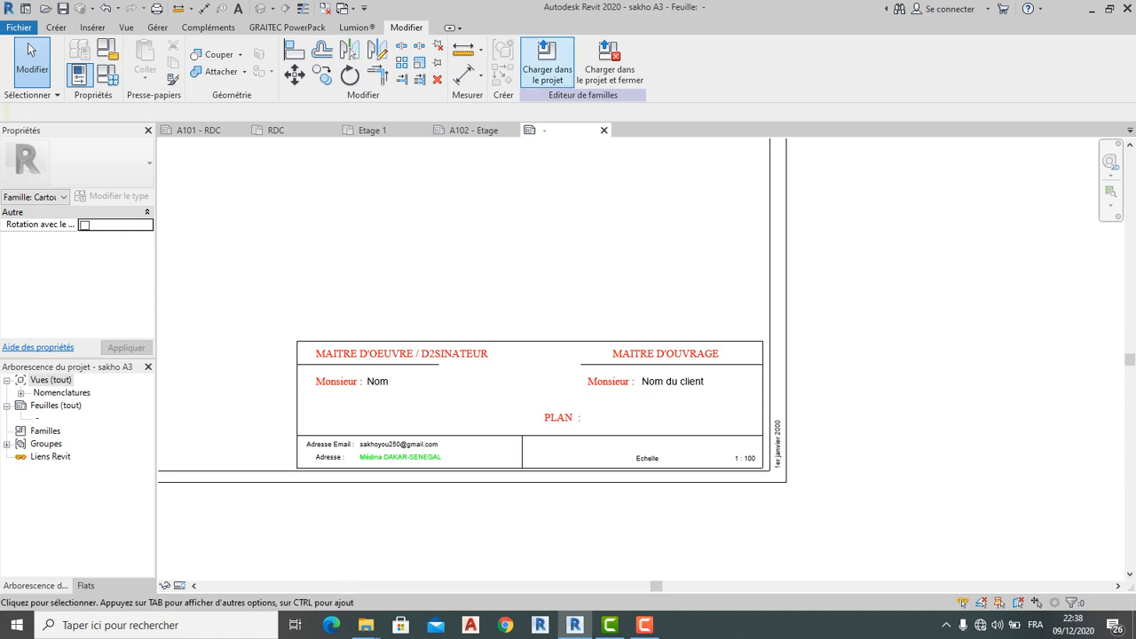
pyautogui.click(547, 62)
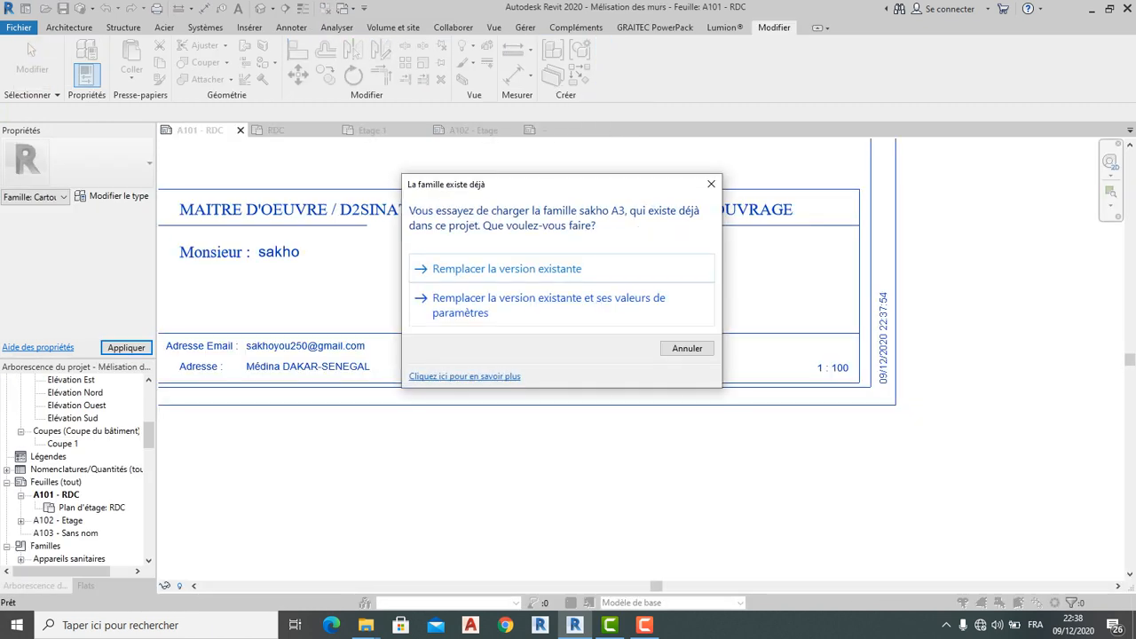
pyautogui.click(507, 268)
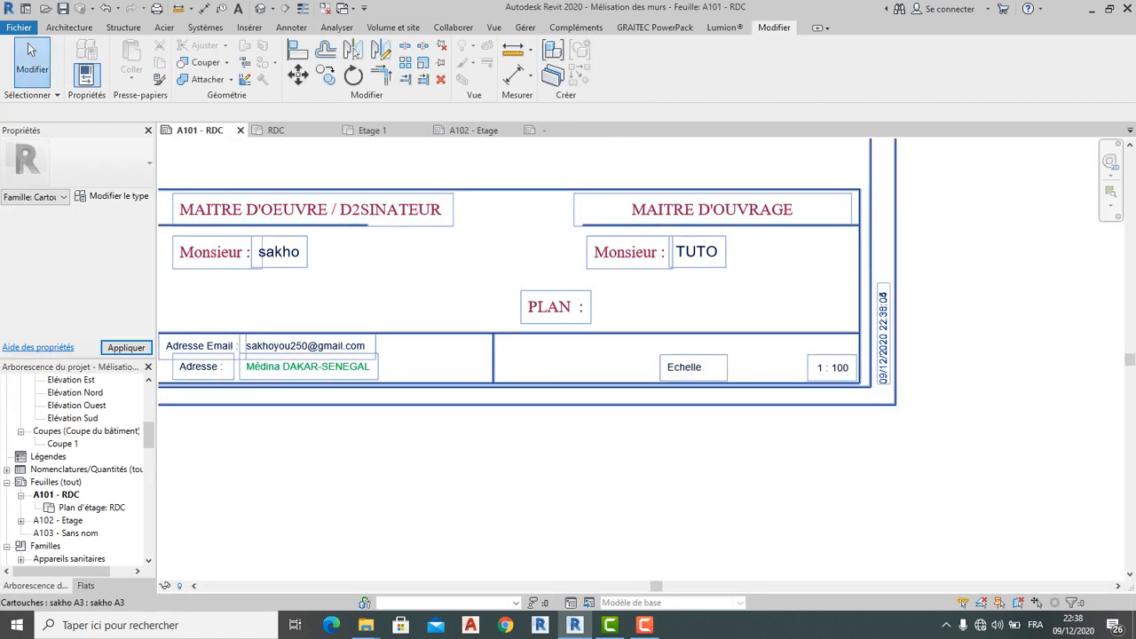
# Place a text note reading RDC to the right of PLAN : in the A101 title block
pyautogui.scroll(-4, 460, 313)
pyautogui.moveTo(460, 313); pyautogui.dragTo(511, 434, button='middle')
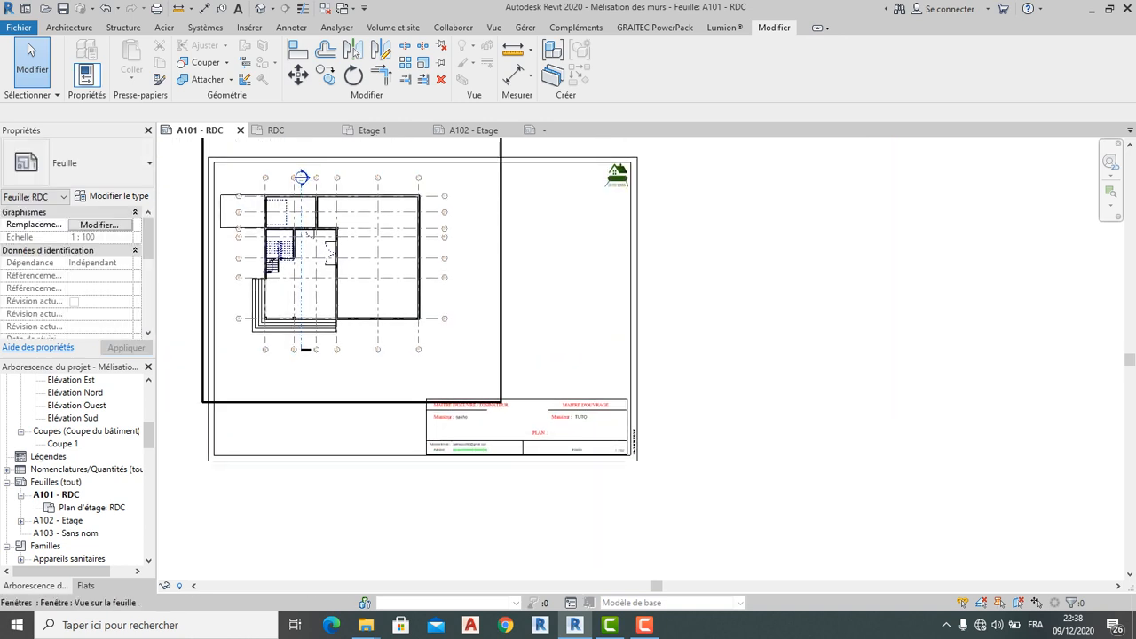
pyautogui.click(249, 28)
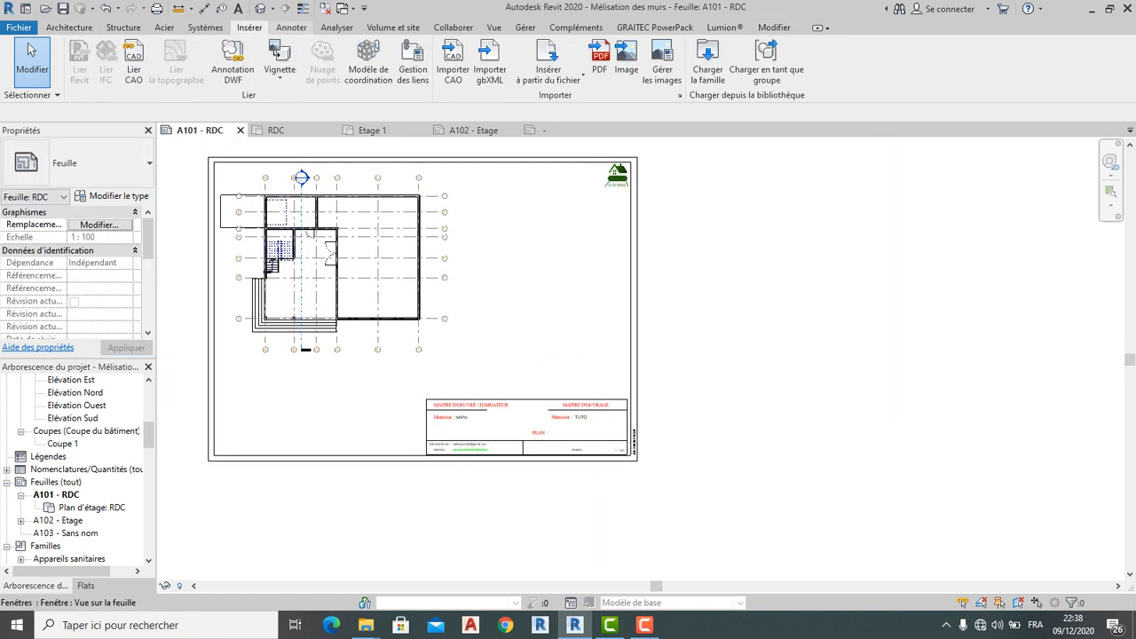
pyautogui.click(291, 27)
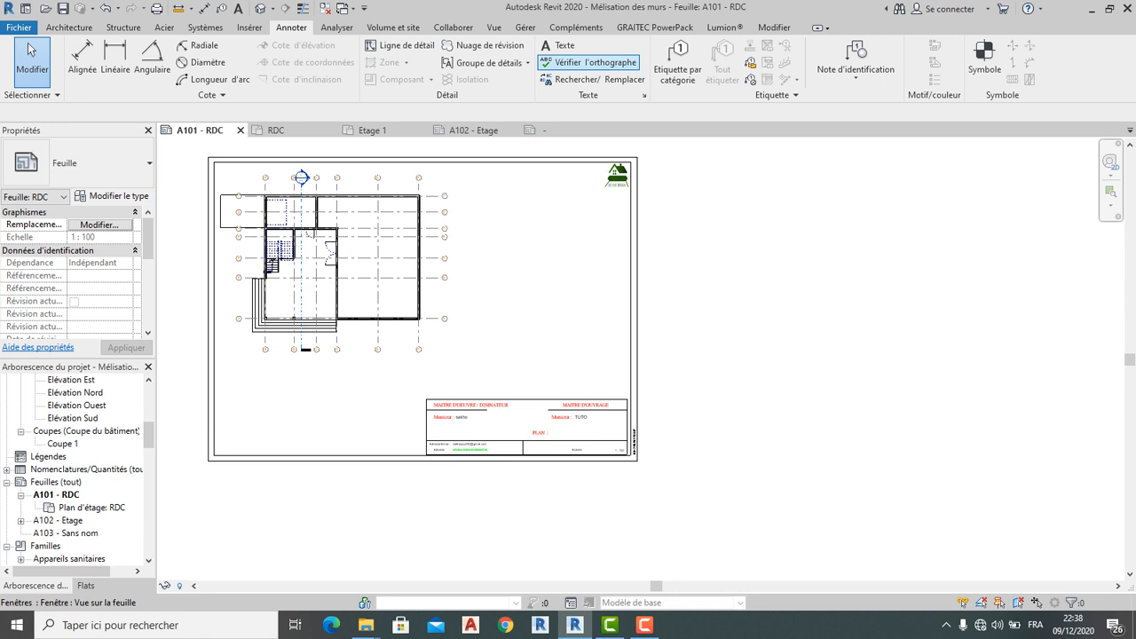
pyautogui.click(559, 45)
pyautogui.scroll(5, 559, 441)
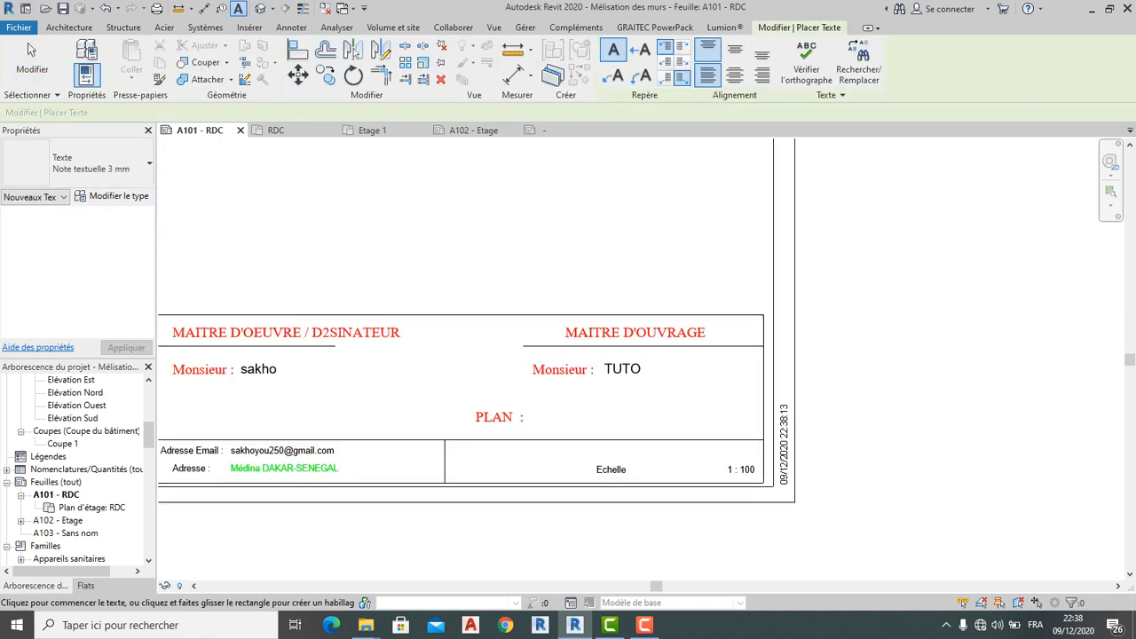
pyautogui.click(529, 414)
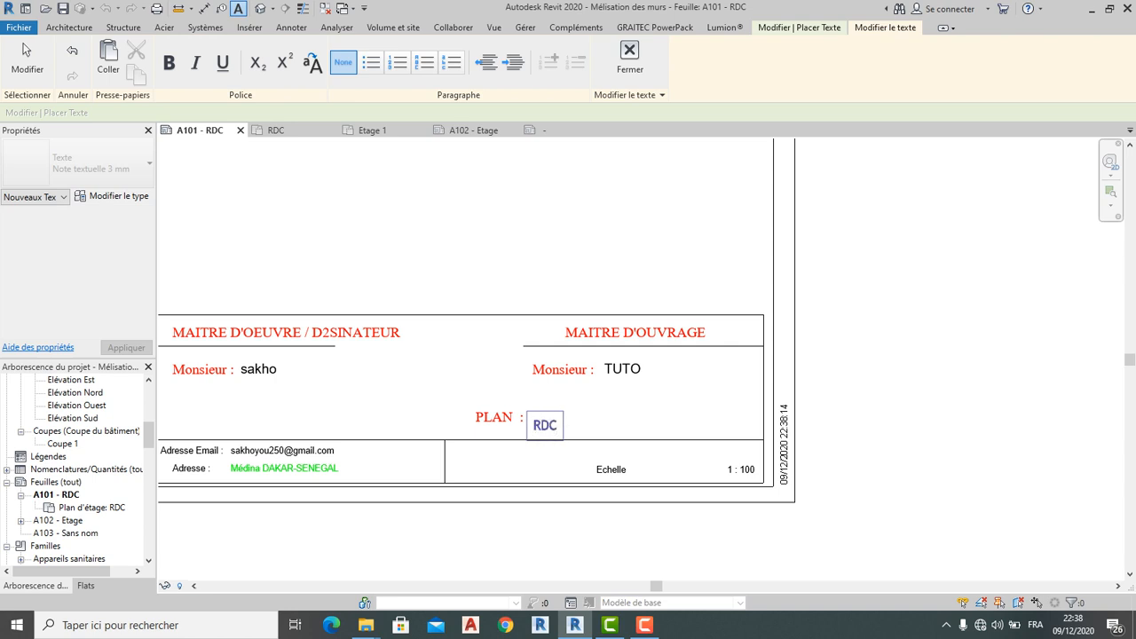
pyautogui.click(499, 416)
# Nudge the RDC note up so it sits beside PLAN :, then deselect it
pyautogui.scroll(1, 500, 416)
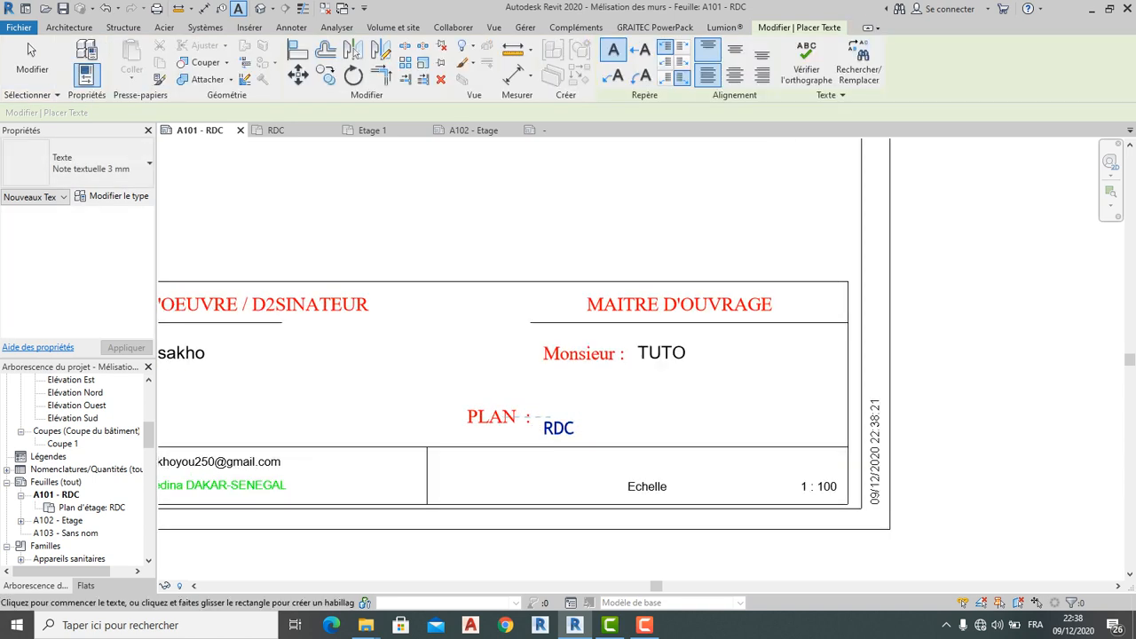
pyautogui.click(27, 43)
pyautogui.click(546, 422)
pyautogui.moveTo(535, 408); pyautogui.dragTo(543, 398)
pyautogui.press('Escape')
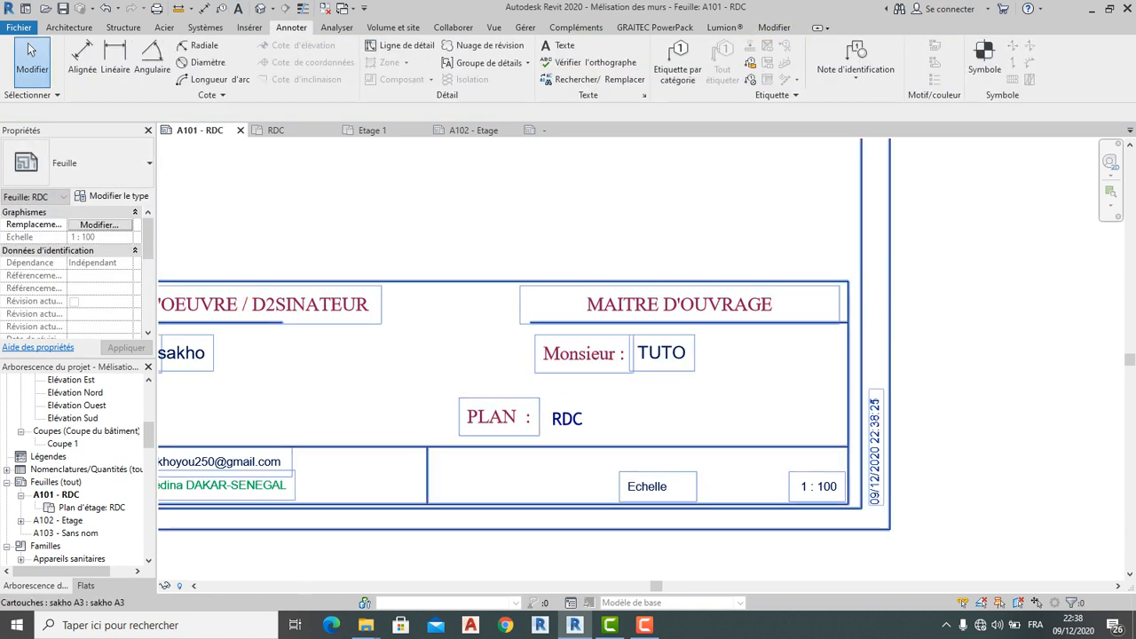
# Leave sheet A101 and open the A102 - Etage sheet with its upper-floor plan
pyautogui.rightClick(685, 364)
pyautogui.scroll(-2, 685, 364)
pyautogui.press('Escape')
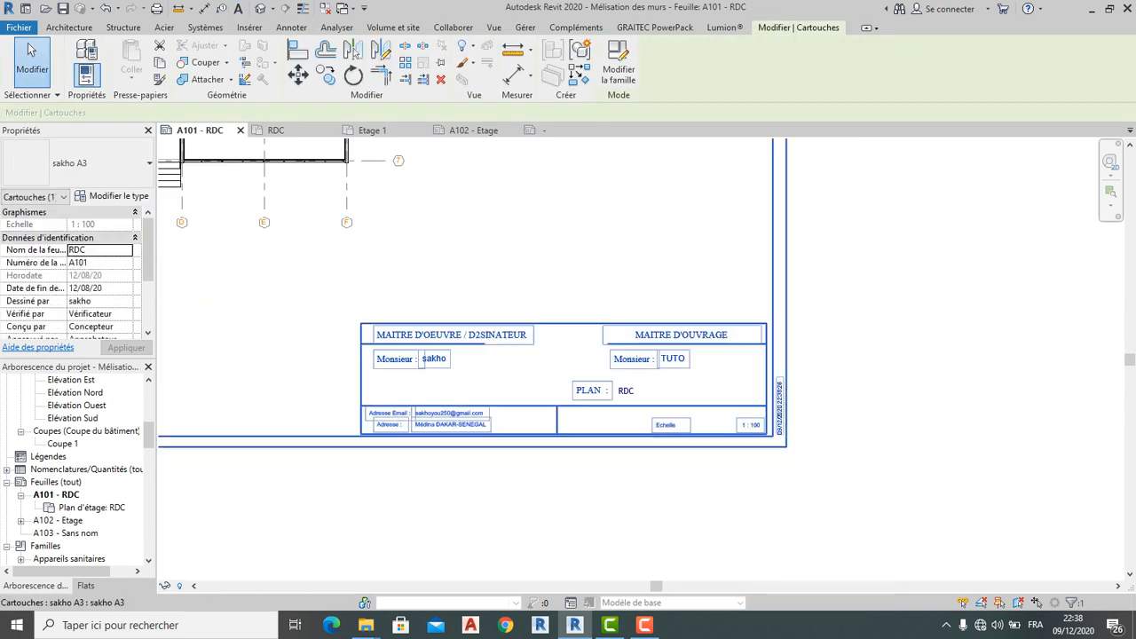
pyautogui.scroll(1, 638, 384)
pyautogui.scroll(-3, 638, 385)
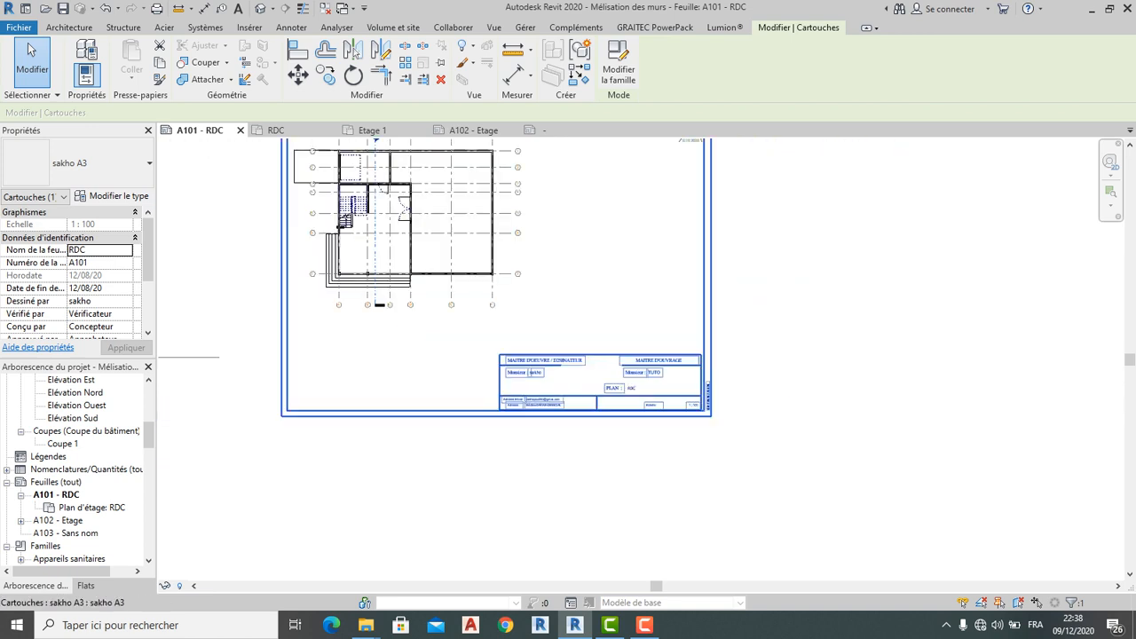
pyautogui.scroll(-3, 639, 388)
pyautogui.scroll(4, 446, 234)
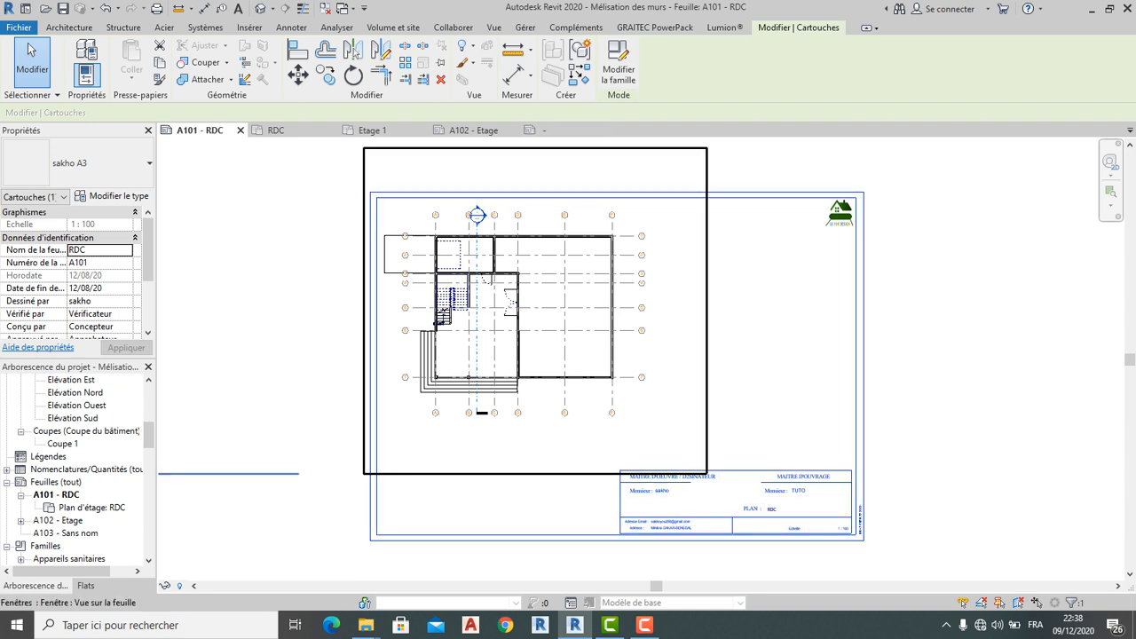
pyautogui.scroll(-4, 494, 266)
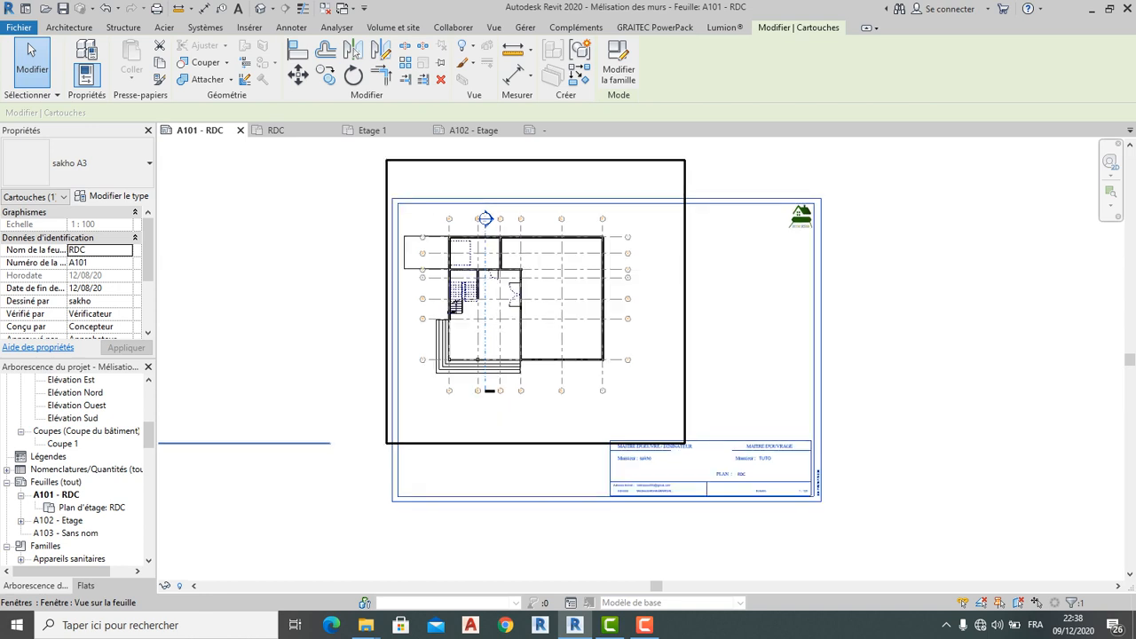
pyautogui.scroll(2, 499, 284)
pyautogui.scroll(2, 582, 218)
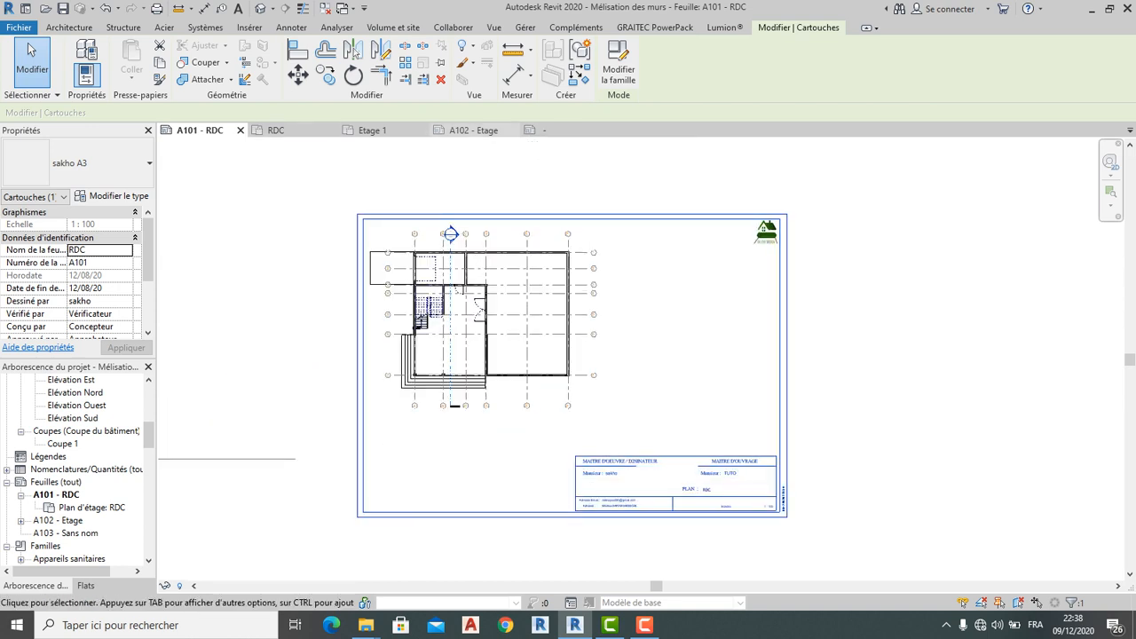
pyautogui.click(472, 130)
pyautogui.scroll(-3, 535, 271)
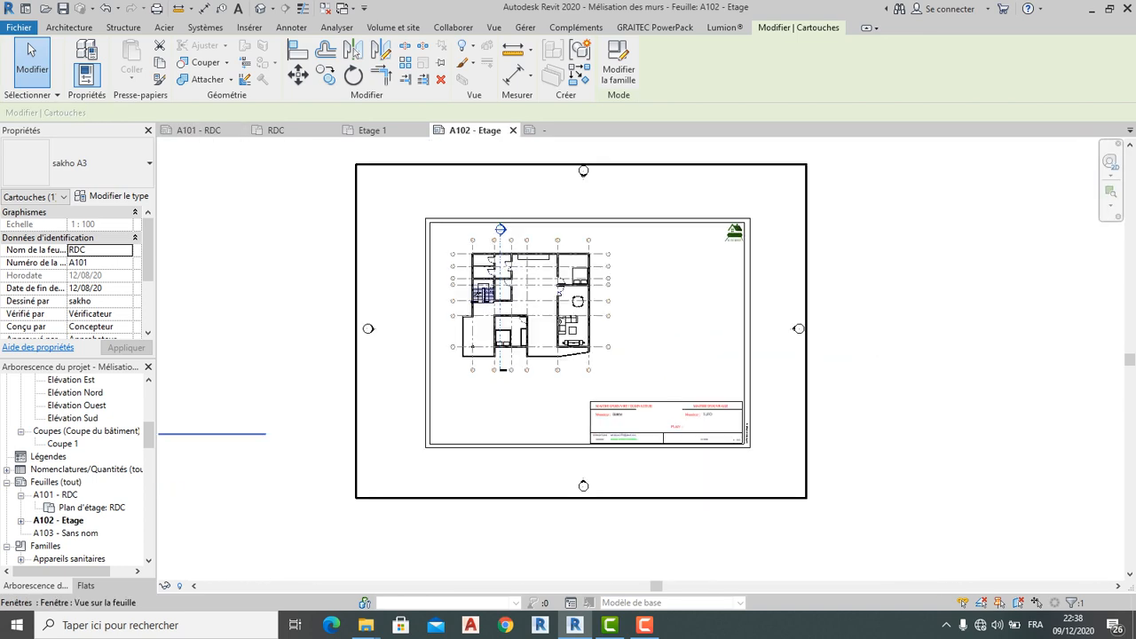